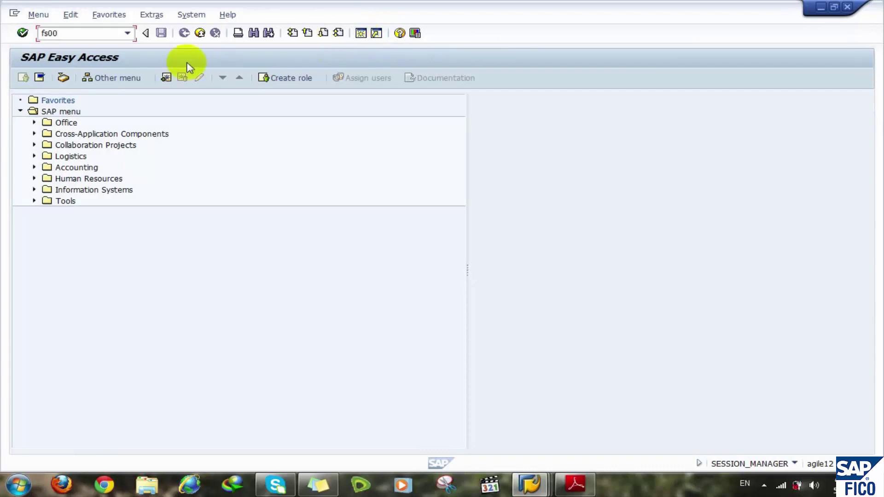
key("Return")
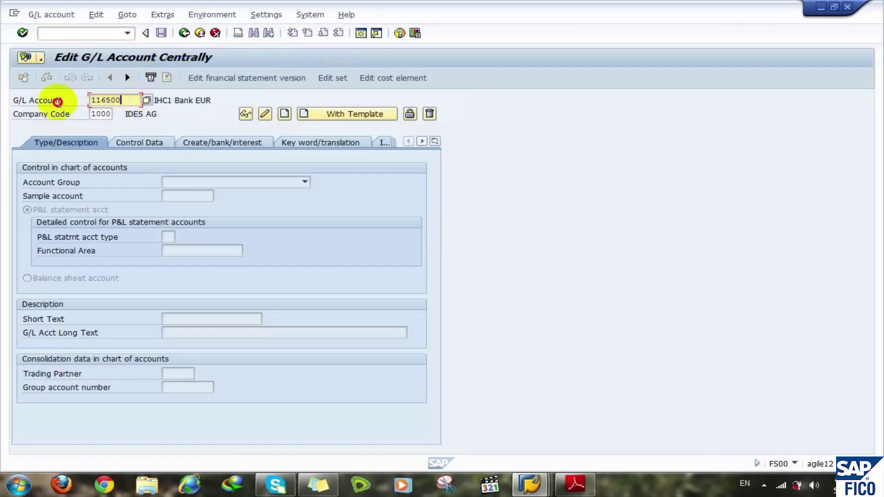
left_click(57, 102)
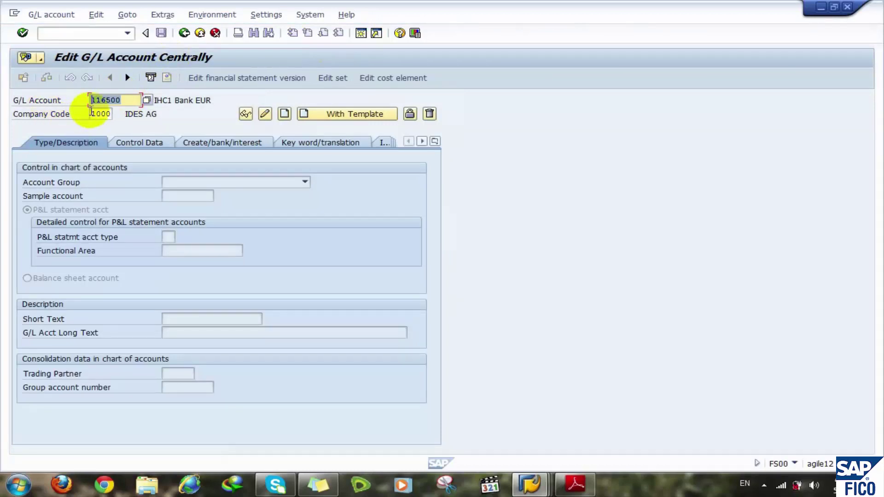
left_click(92, 113)
key("Delete")
key("Delete")
key("Delete")
key("Delete")
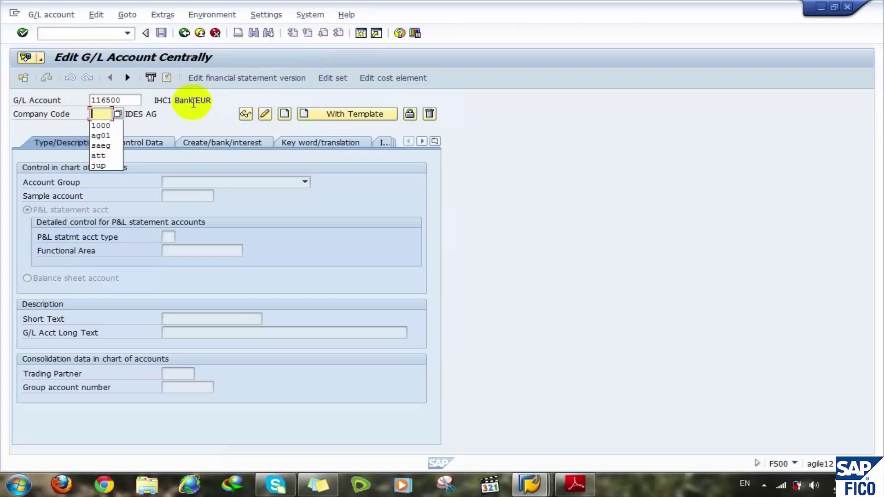
type("stmr")
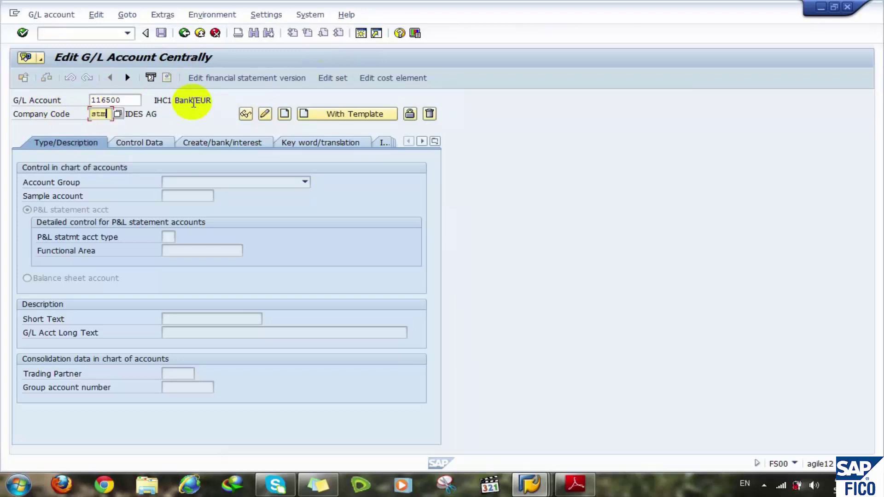
double_click(132, 100)
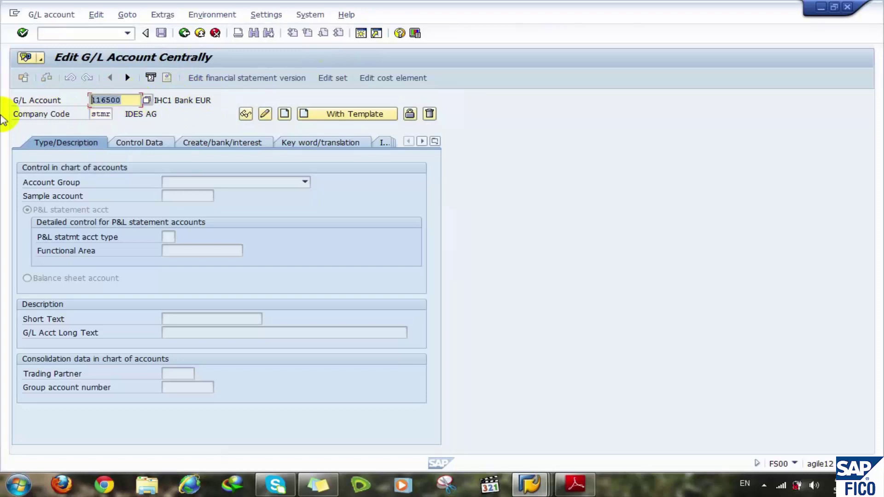
type("8000000000")
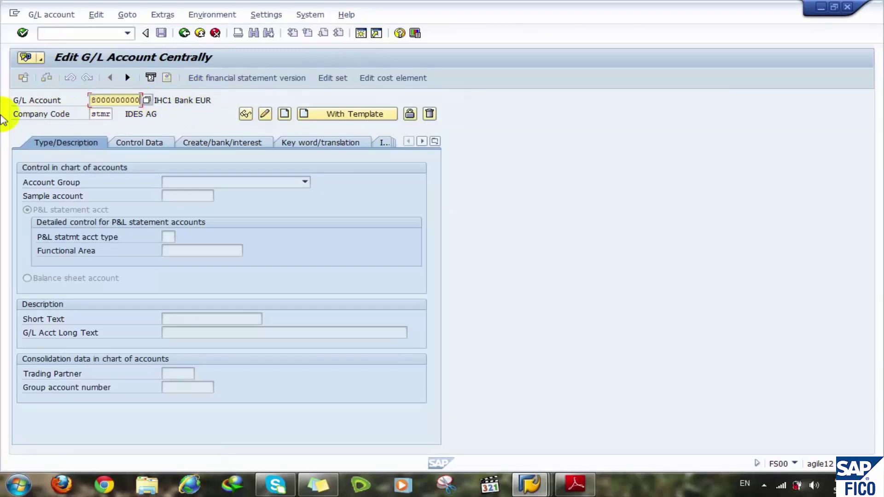
left_click(246, 113)
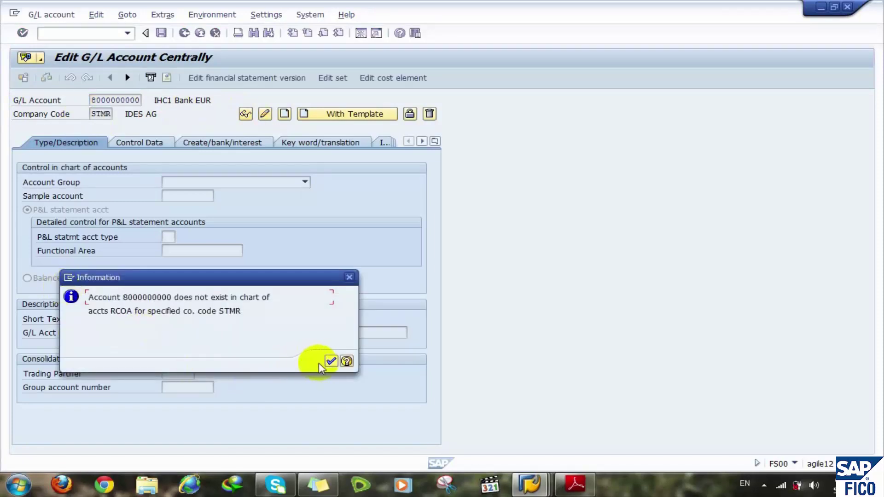
key("Return")
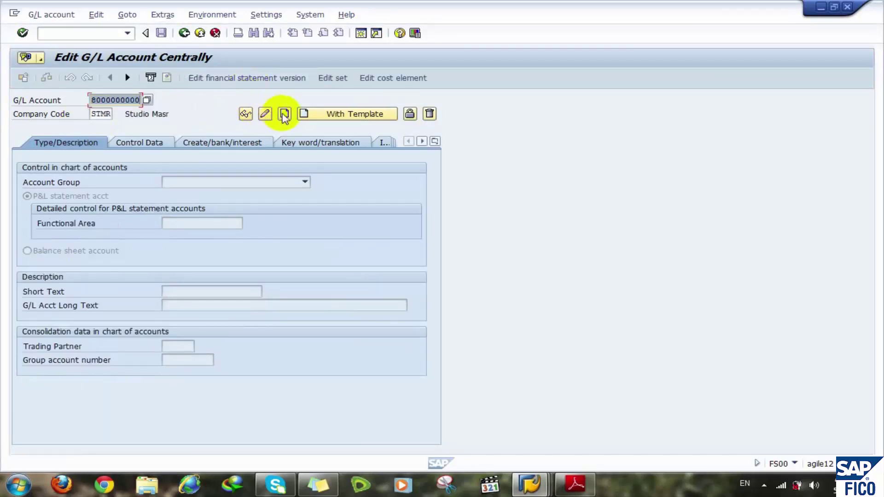
left_click(284, 114)
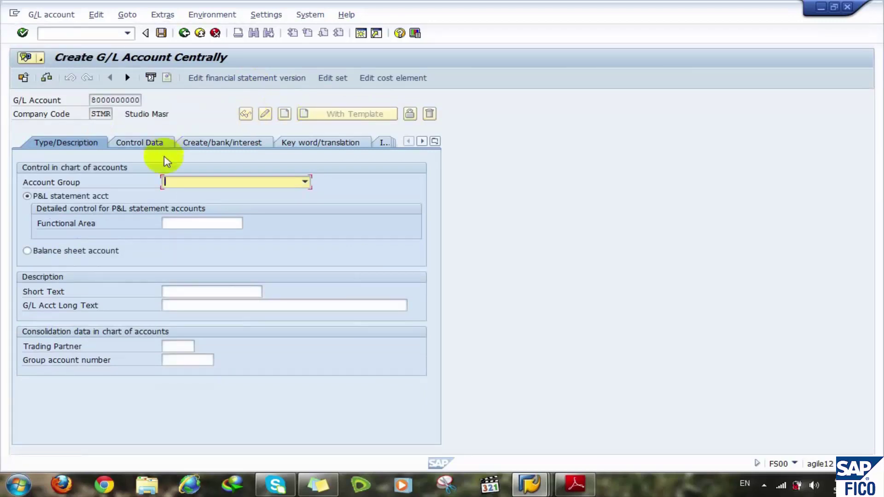
left_click(192, 183)
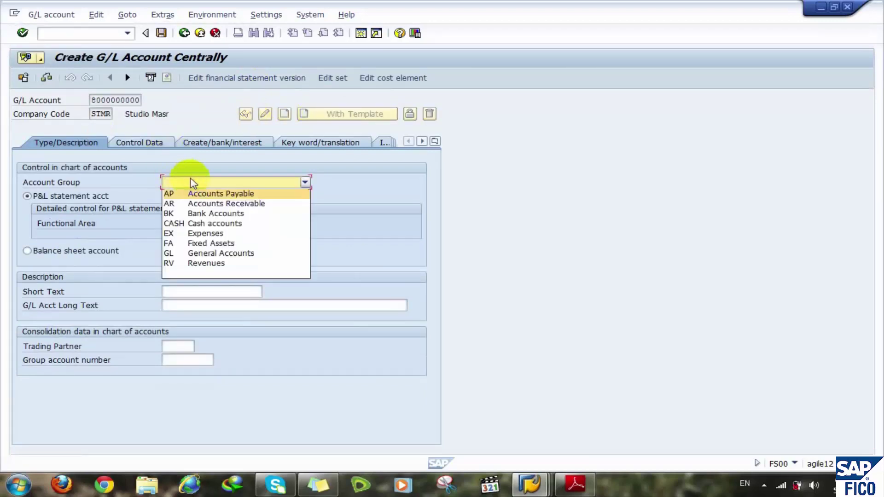
left_click(211, 254)
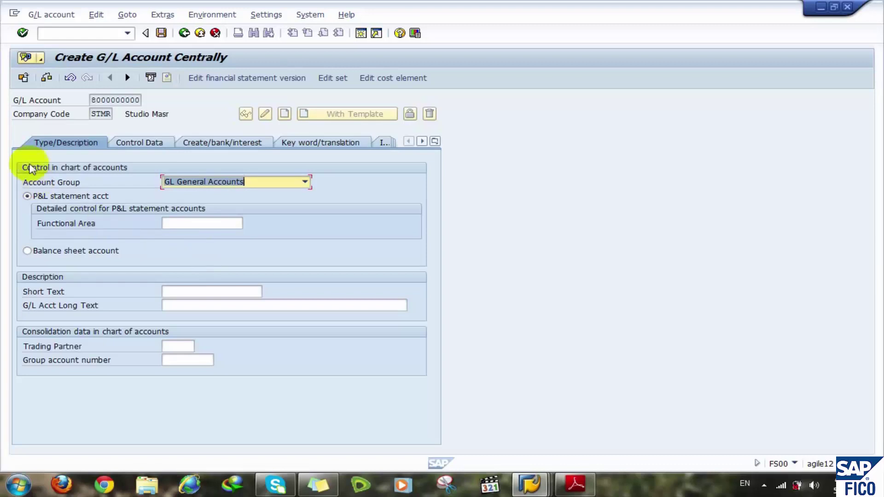
left_click(57, 252)
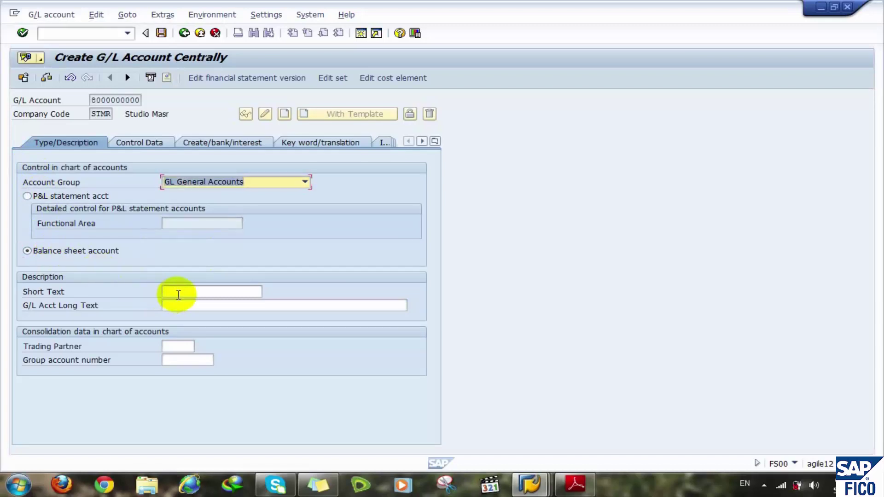
- Enter short text 'Retained Earn. Acc' and long text 'Retained Earnings account'
left_click(174, 292)
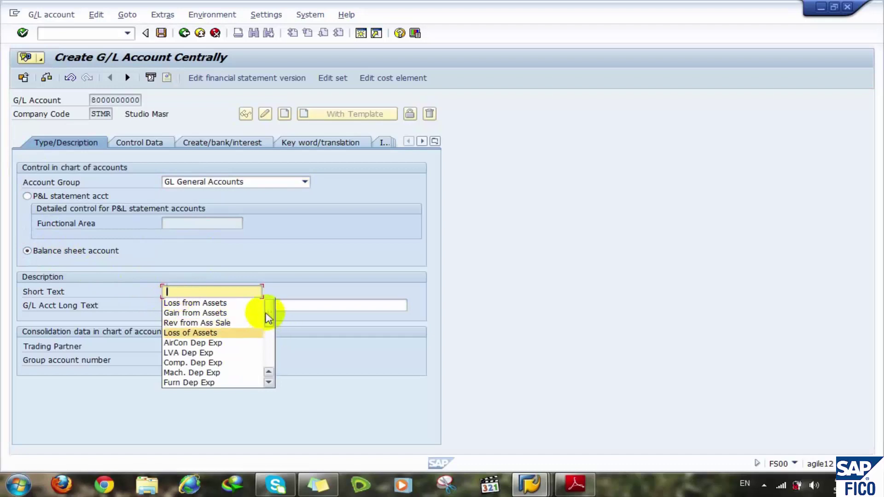
mouse_move(267, 311)
left_mouse_down()
mouse_move(271, 370)
mouse_move(273, 308)
left_mouse_up()
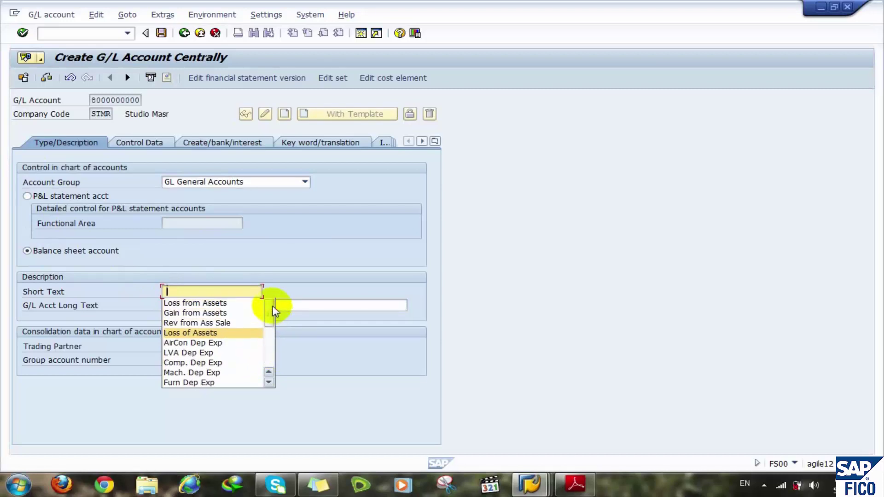
left_click(270, 363)
left_click(270, 363)
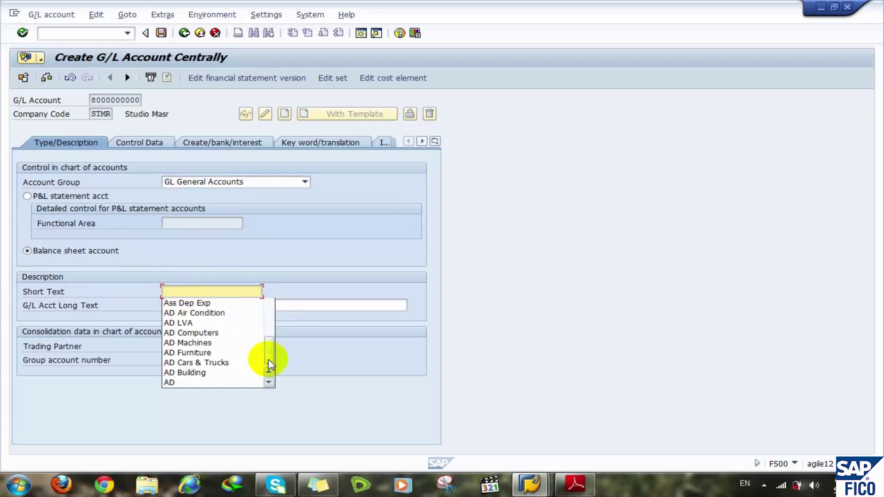
type("re")
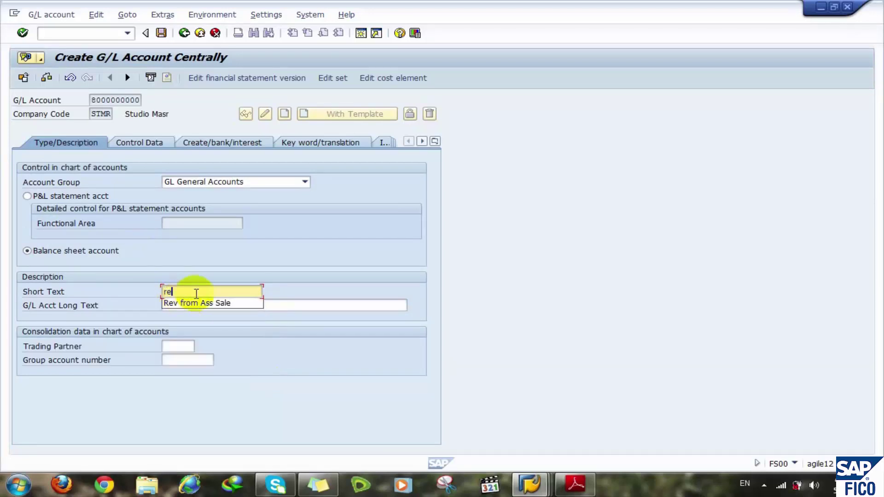
key("BackSpace")
key("BackSpace")
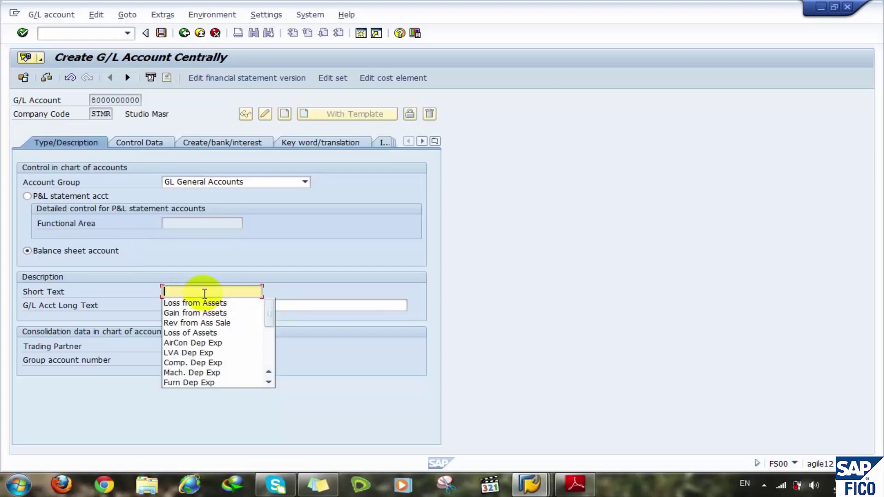
type("Ret")
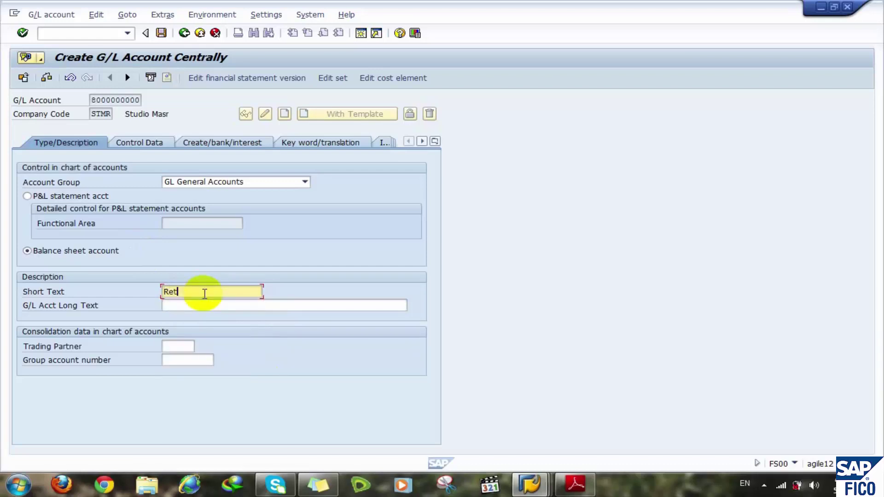
type("ained Earn. Acc")
key("Tab")
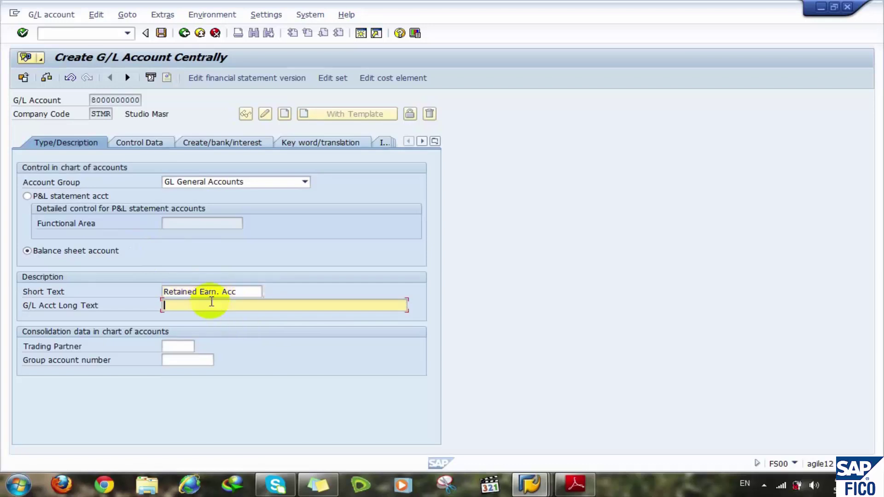
type("re")
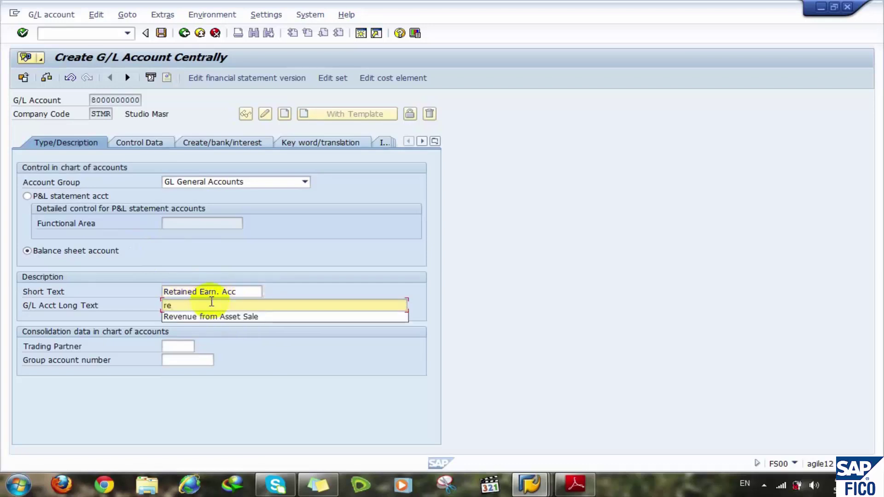
type("tai")
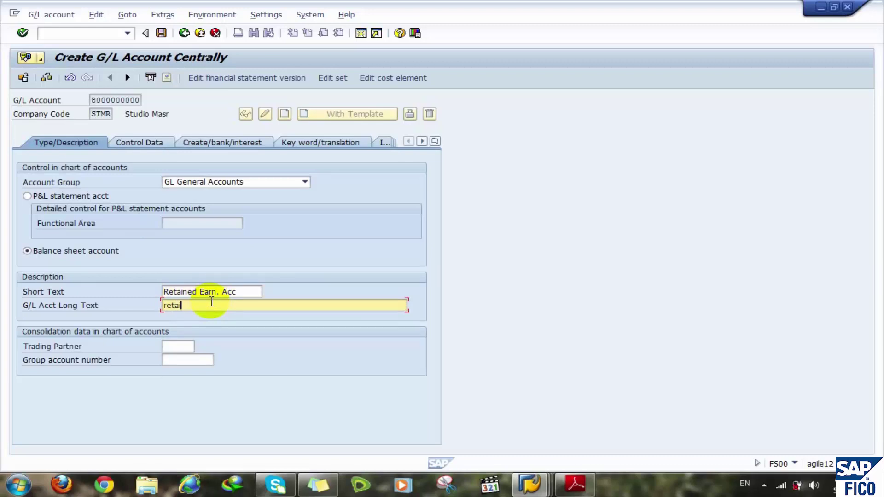
type("ned")
type(" Ear")
type("nib")
type("gs")
type(" acc")
type("ount")
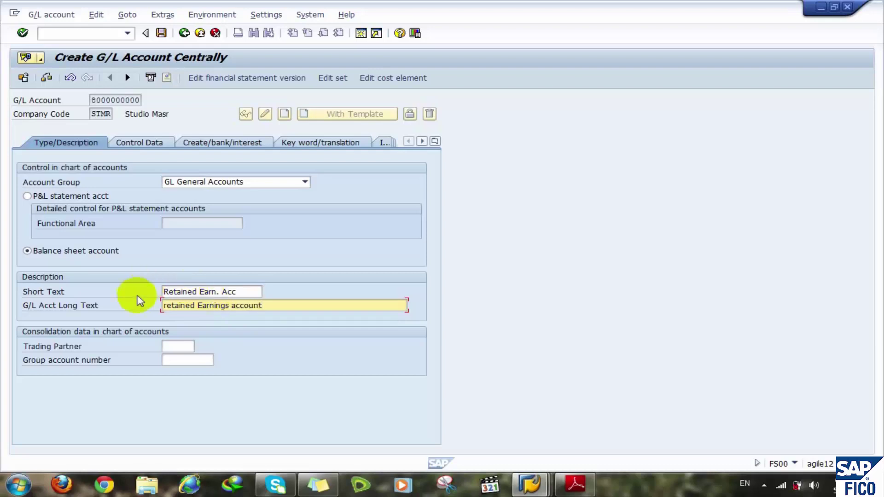
left_click(169, 306)
key("BackSpace")
type("R")
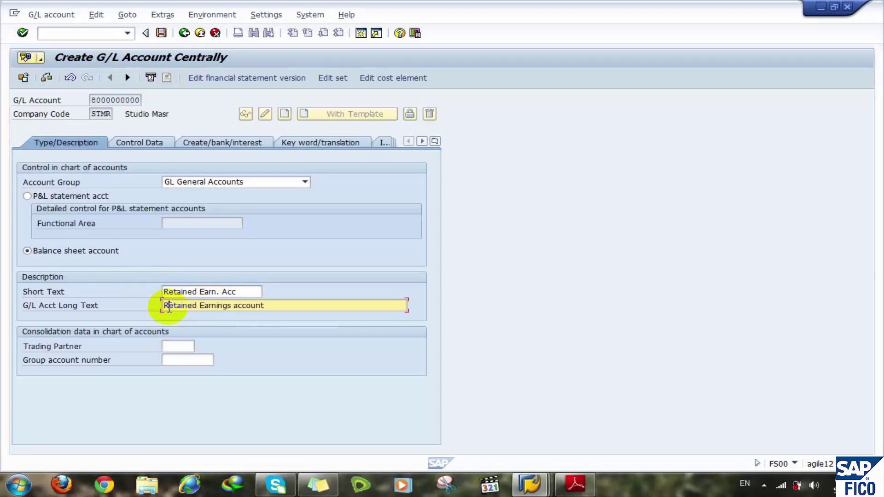
left_click(197, 362)
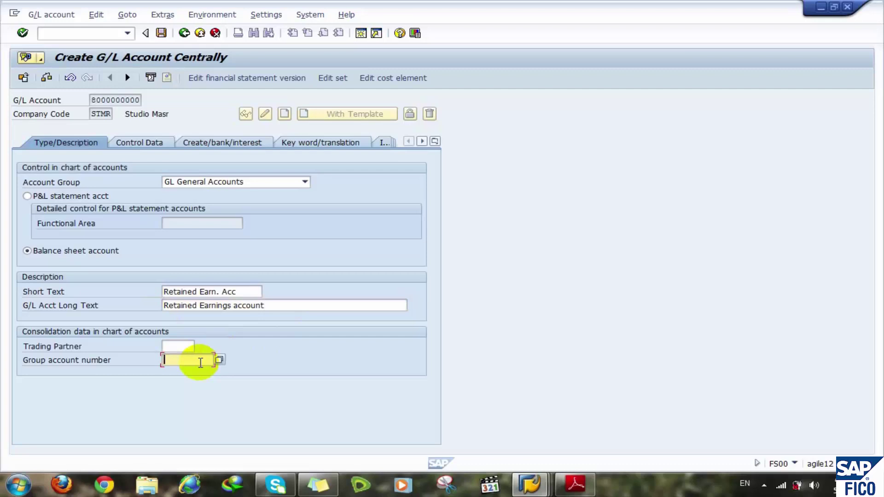
type("8000")
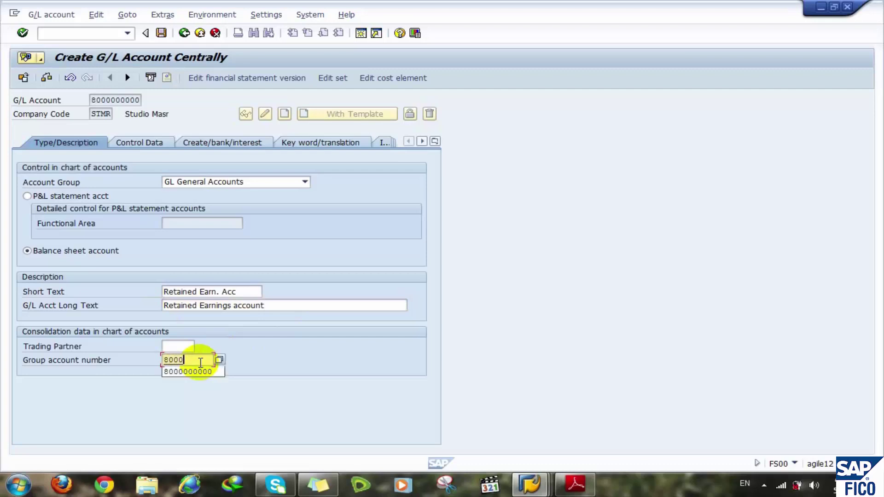
key("Down")
key("Return")
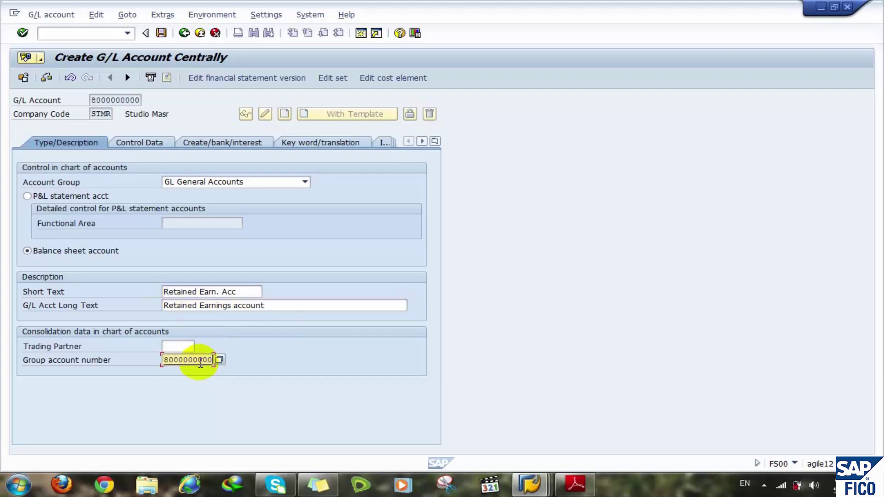
- Check the Control Data warning, then open a new session with transaction fsp0 entered
left_click(163, 144)
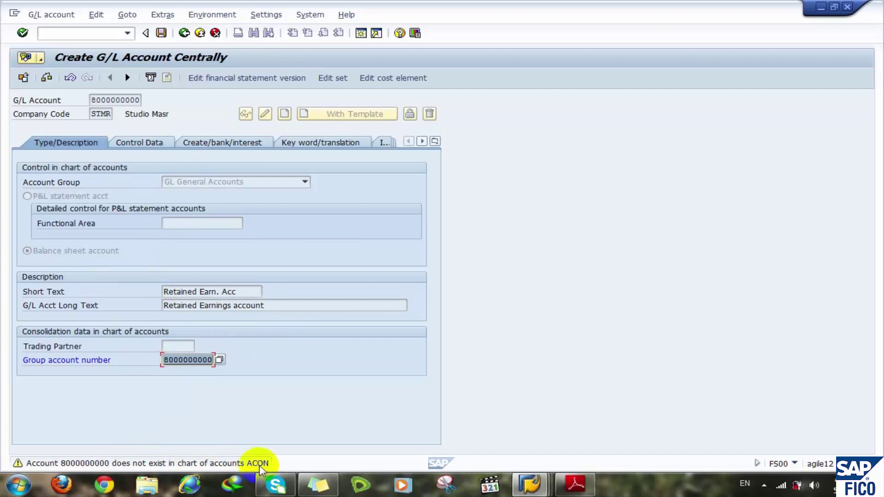
left_click(360, 33)
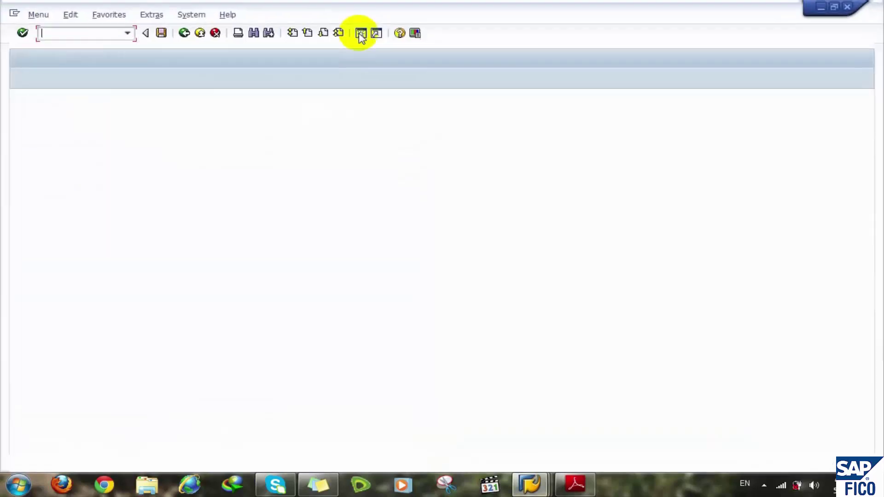
type("fsp0")
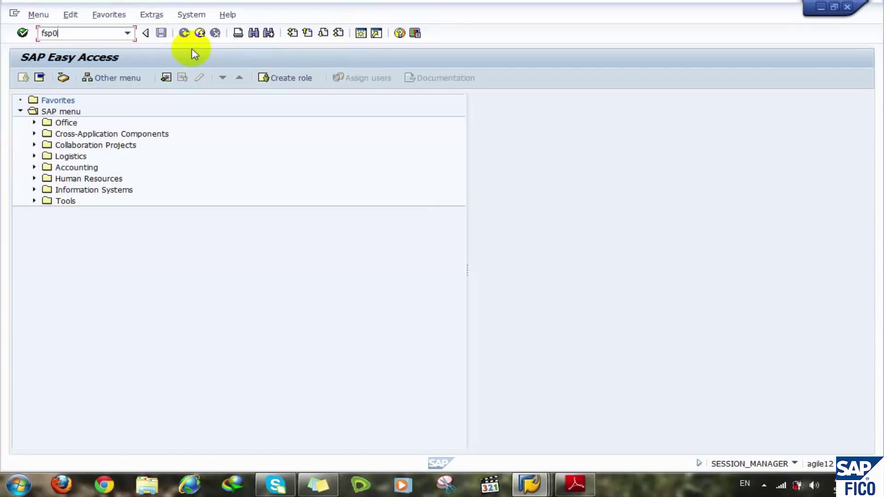
key("Return")
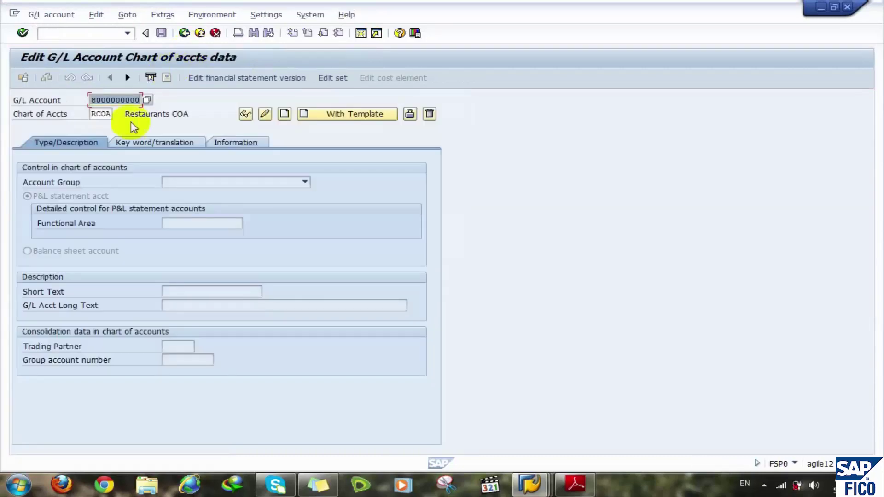
left_click(98, 113)
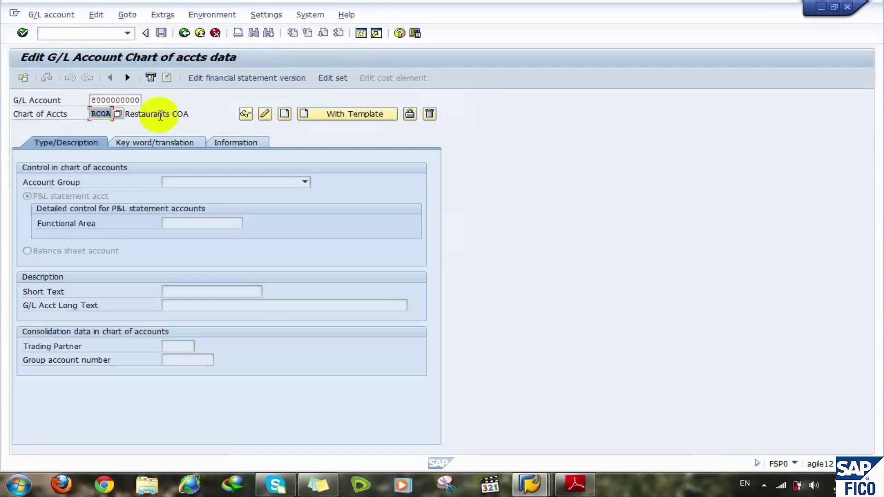
type("acom")
key("Home")
key("Right")
key("Right")
key("Right")
key("Delete")
type("n")
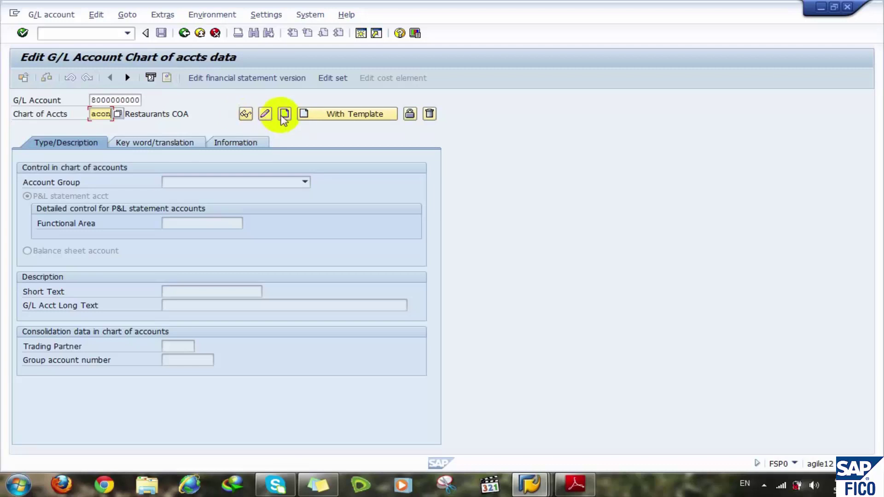
left_click(284, 113)
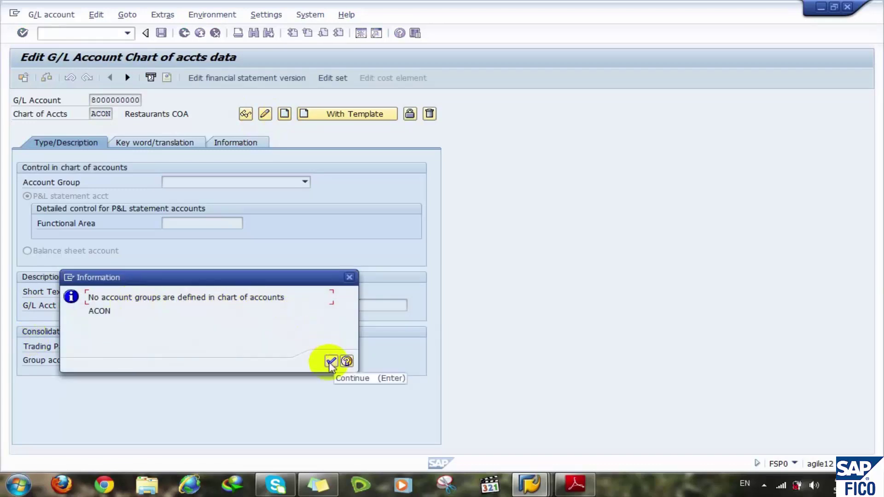
left_click(331, 361)
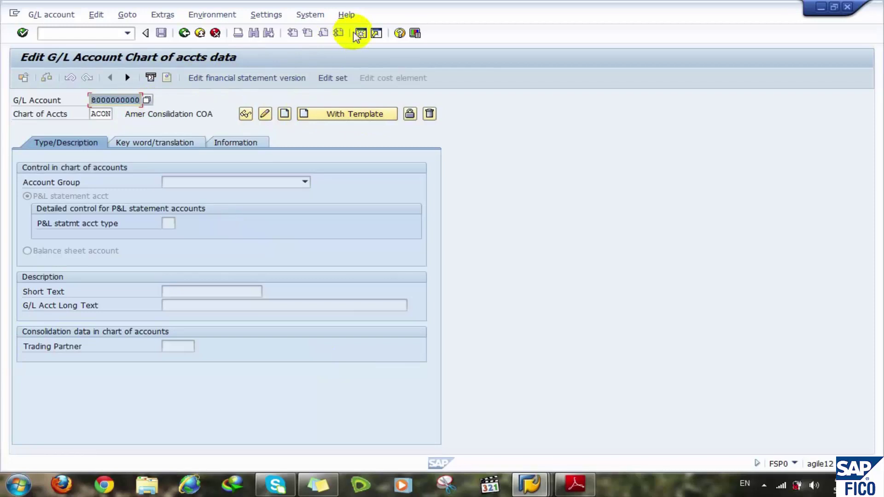
- In a new session, run OBD4 and position the account groups table at chart RCOA
left_click(361, 34)
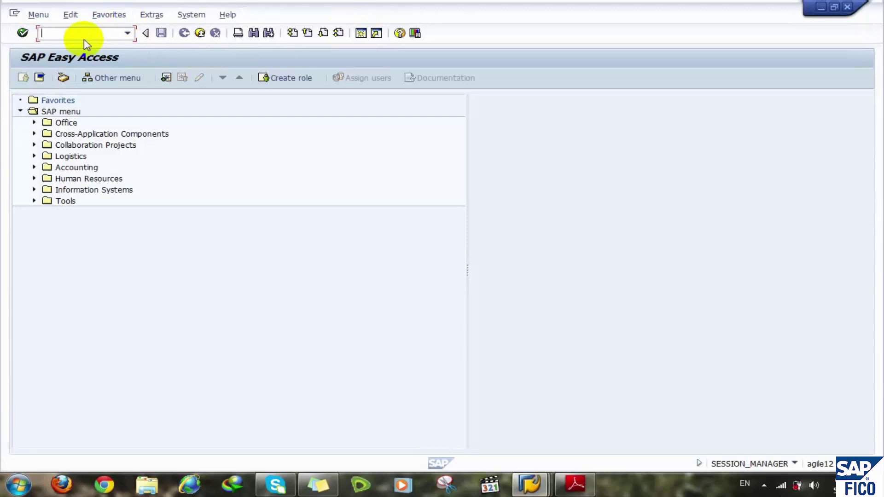
type("obd4")
key("Return")
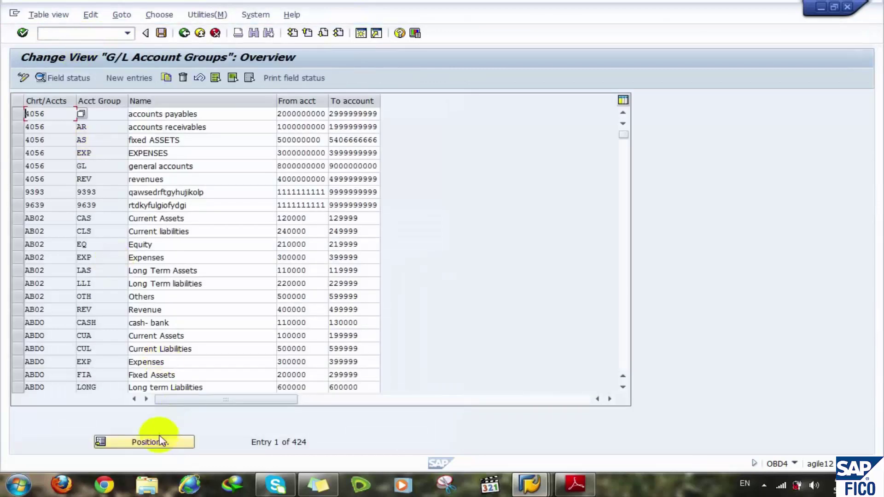
left_click(141, 441)
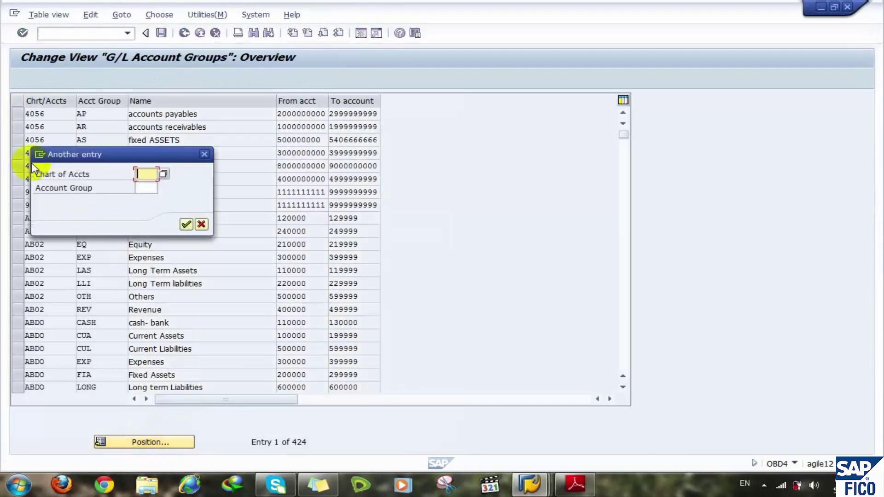
type("ac")
type("01")
key("Return")
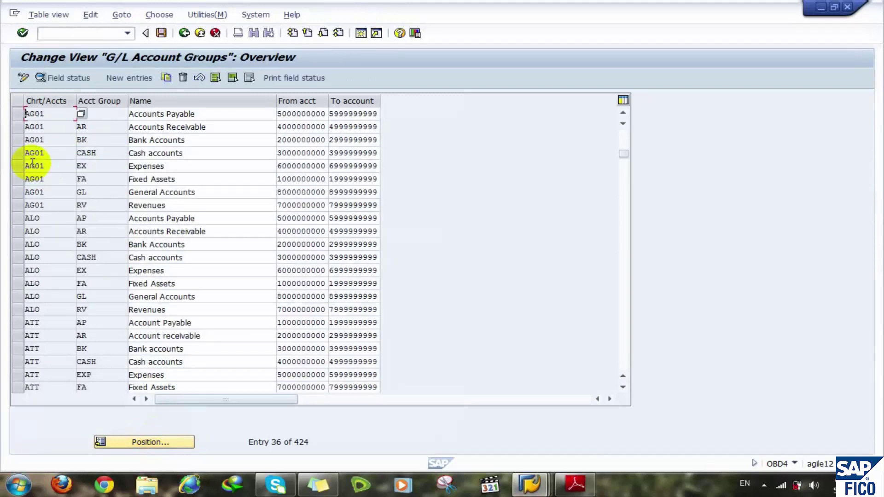
left_click(133, 441)
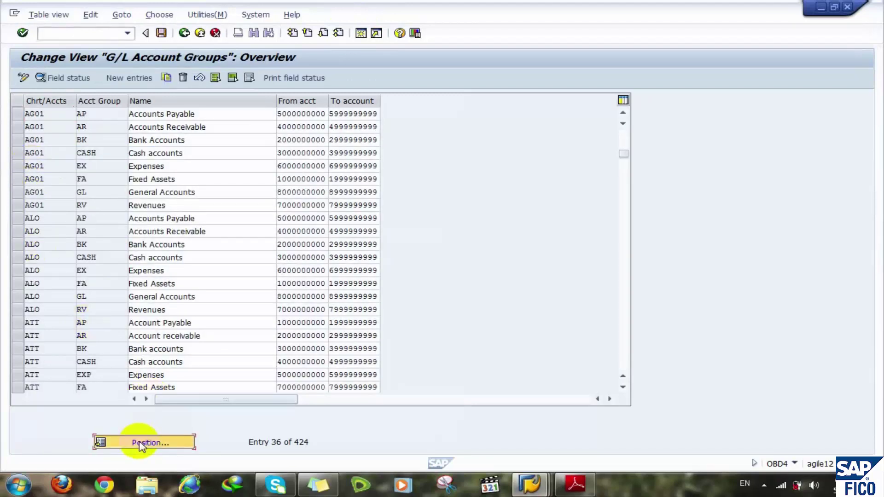
type("rcoa")
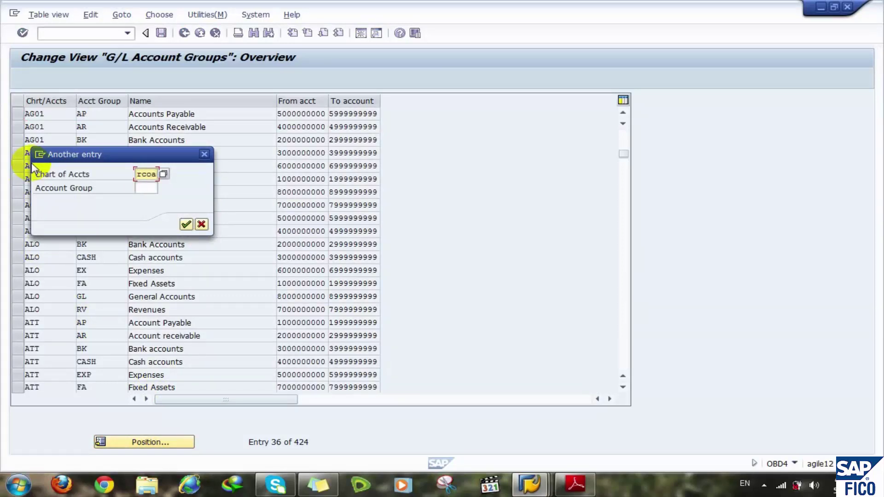
key("Return")
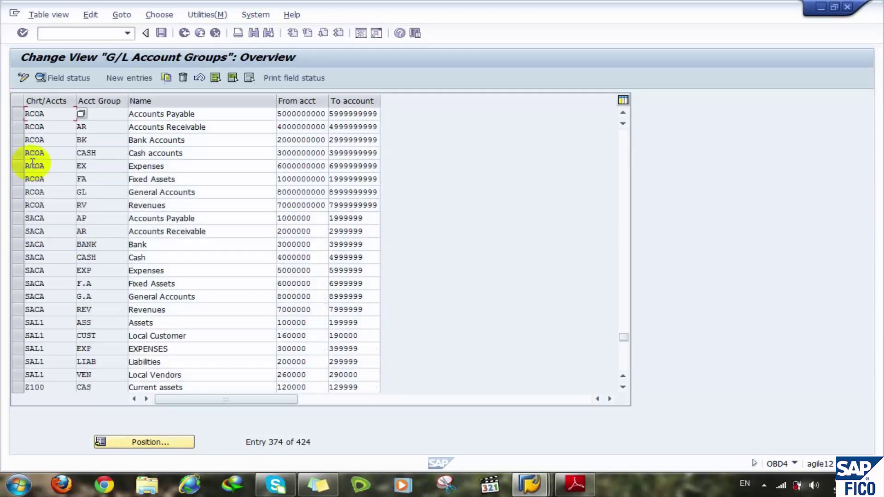
- Select the eight RCOA account groups and copy them as new entries
left_click(16, 118)
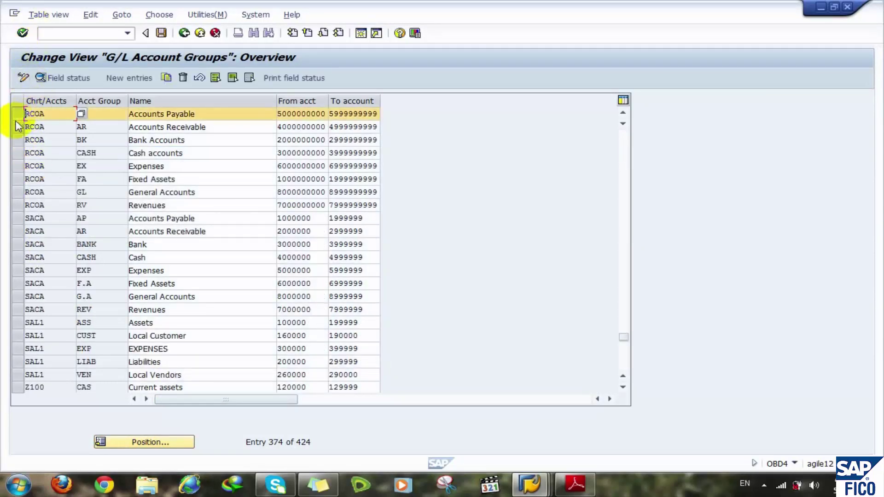
left_click(18, 152)
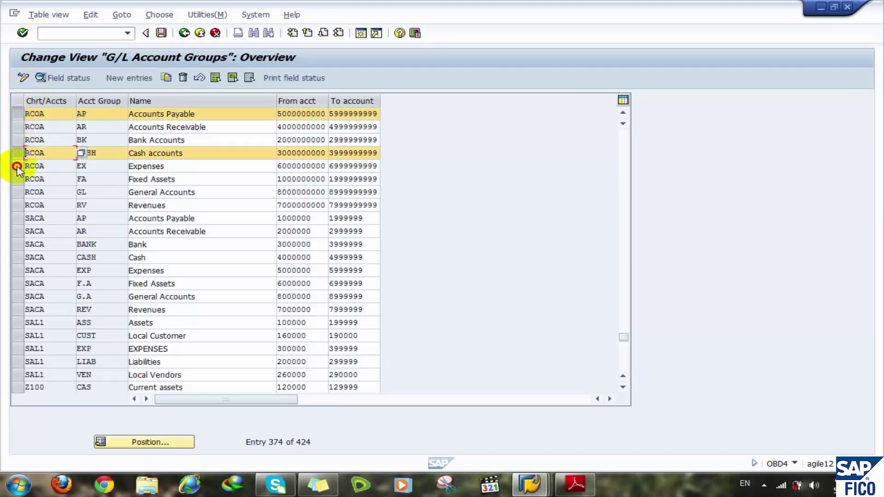
left_click(16, 166)
left_click(16, 140)
left_click(15, 125)
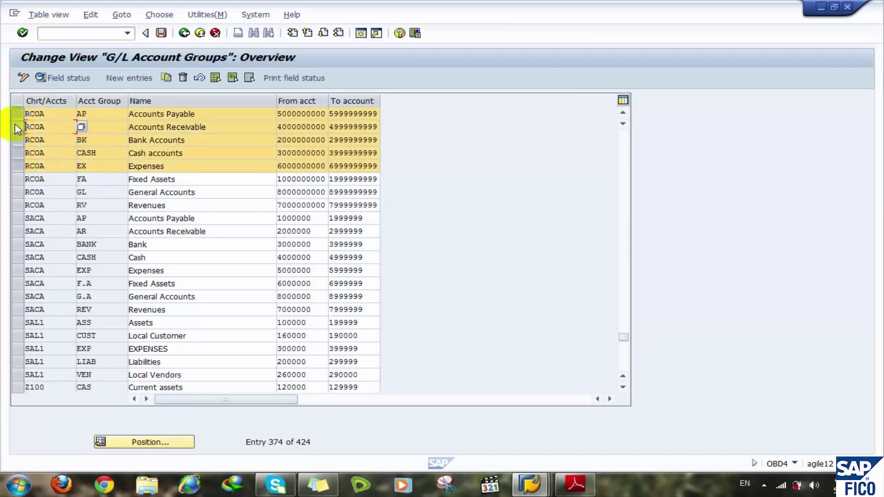
left_click(16, 180)
left_click(16, 192)
left_click(15, 207)
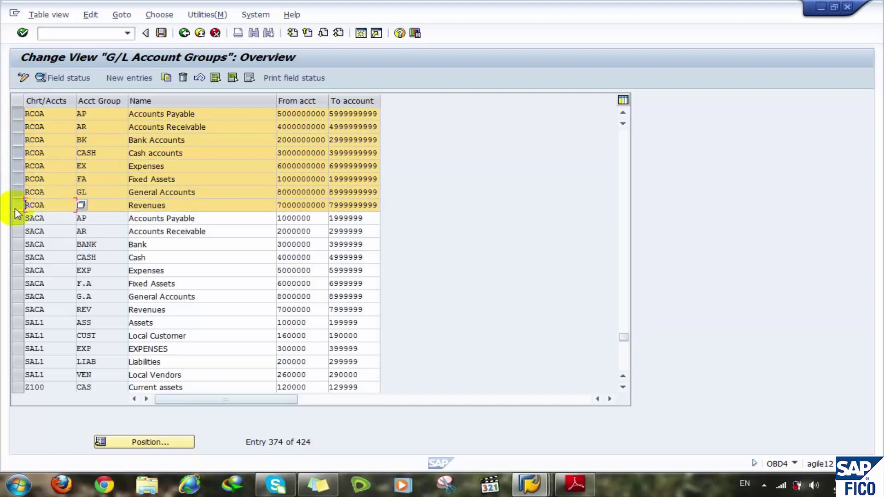
left_click(166, 77)
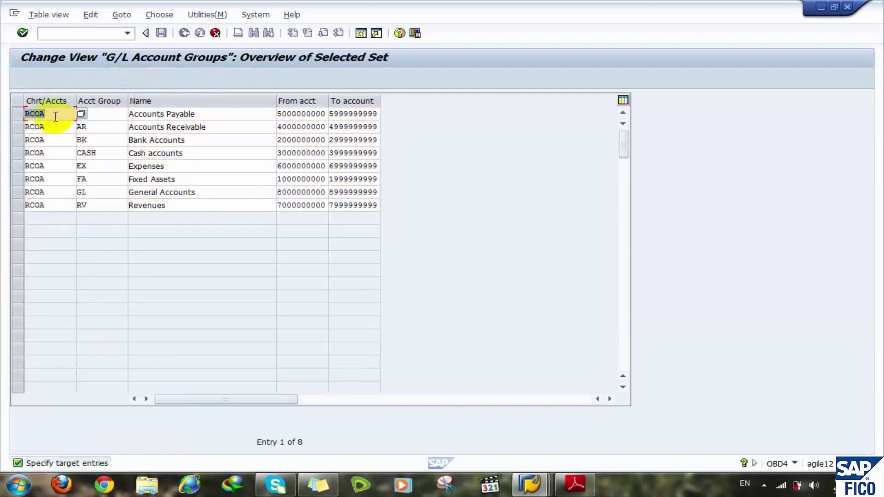
- Set the chart of accounts to ACON on all eight copied group rows and confirm
type("acon")
key("Down")
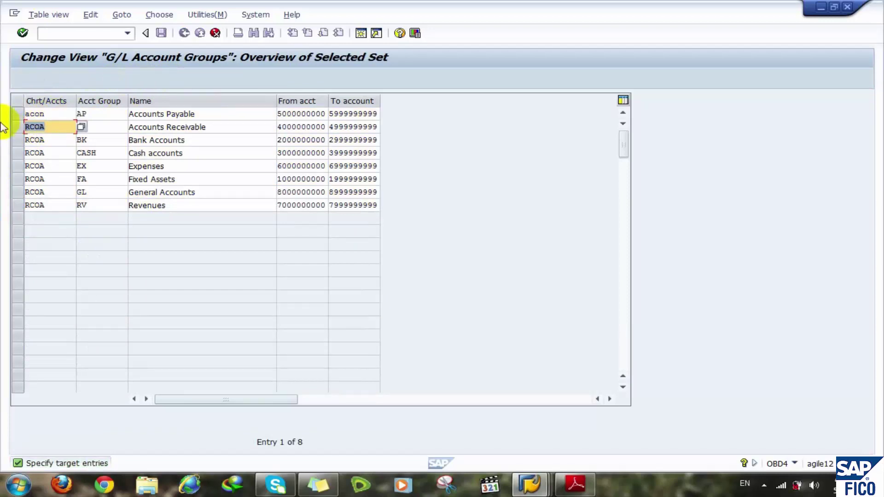
type("acon")
key("Down")
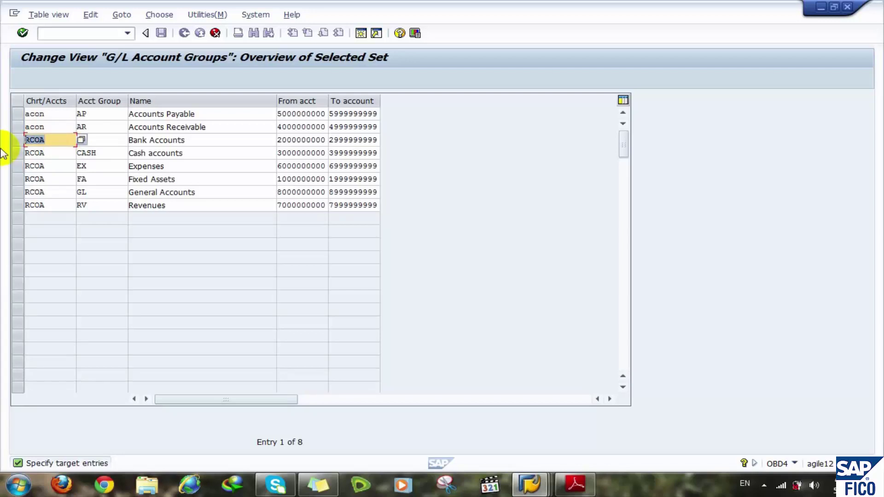
type("acon")
key("Tab")
type("BK")
key("Tab")
key("Tab")
key("Tab")
key("Tab")
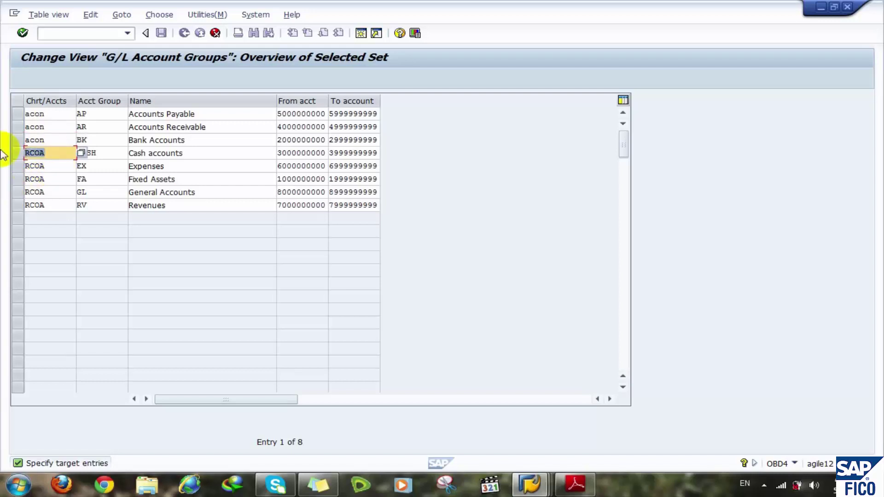
type("acon")
key("Tab")
key("Tab")
key("Tab")
key("Tab")
key("Tab")
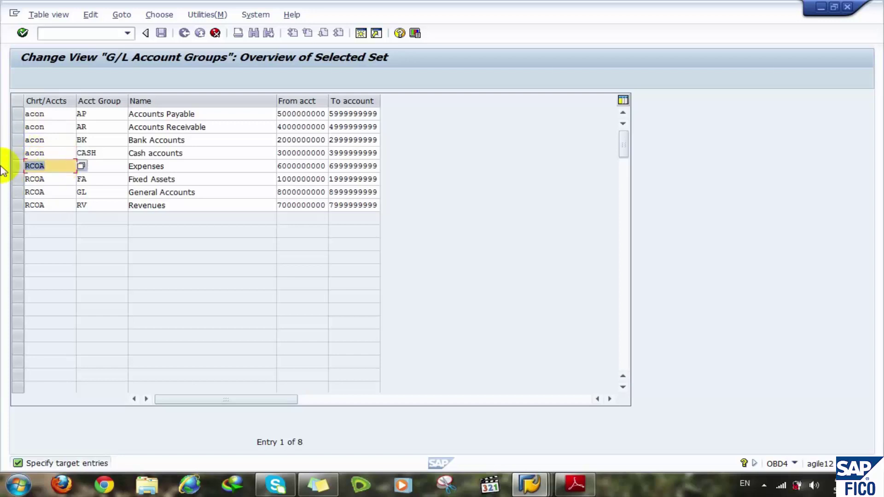
type("acon")
key("Tab")
key("Tab")
key("Tab")
key("Tab")
key("Tab")
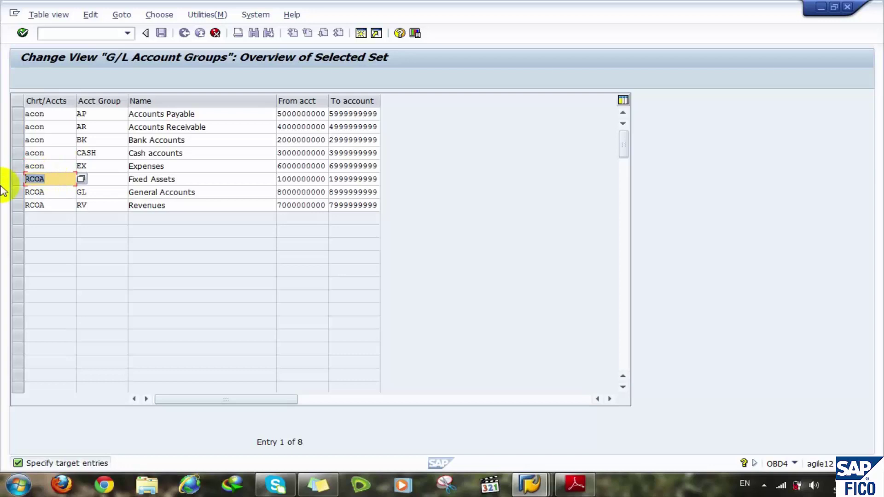
type("acon")
key("Tab")
key("Tab")
key("Tab")
key("Tab")
key("Tab")
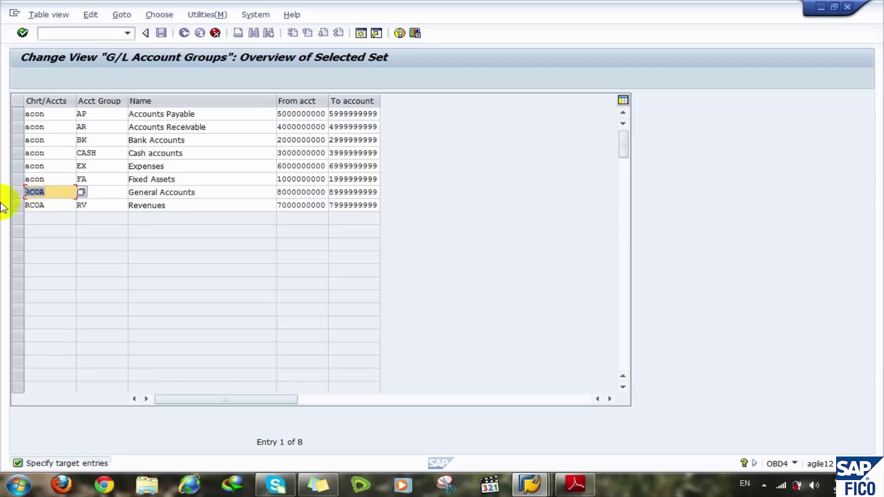
type("acon")
key("Tab")
key("Tab")
key("Tab")
key("Tab")
key("Tab")
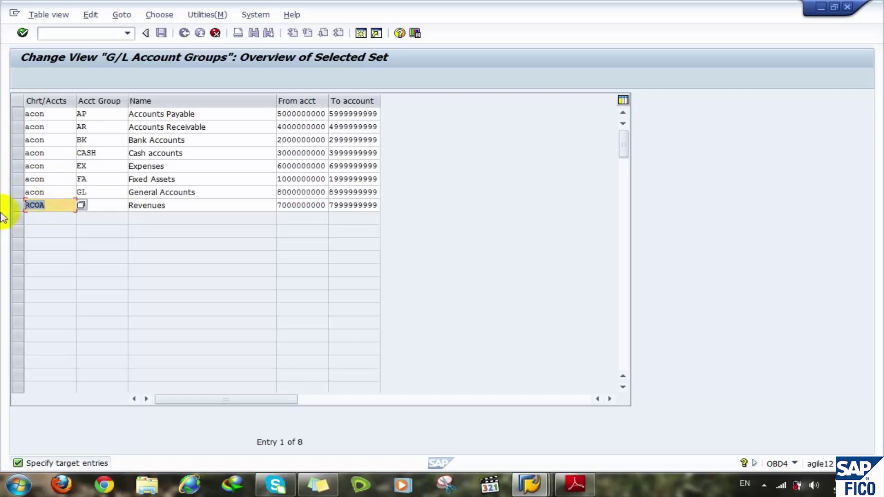
type("acon")
key("Return")
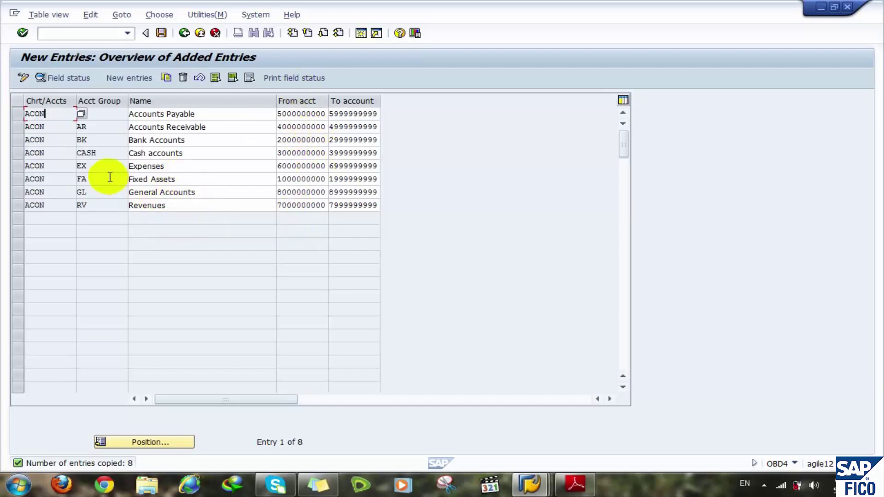
- Save the ACON account groups under a customizing request and return to SAP Easy Access
left_click(162, 34)
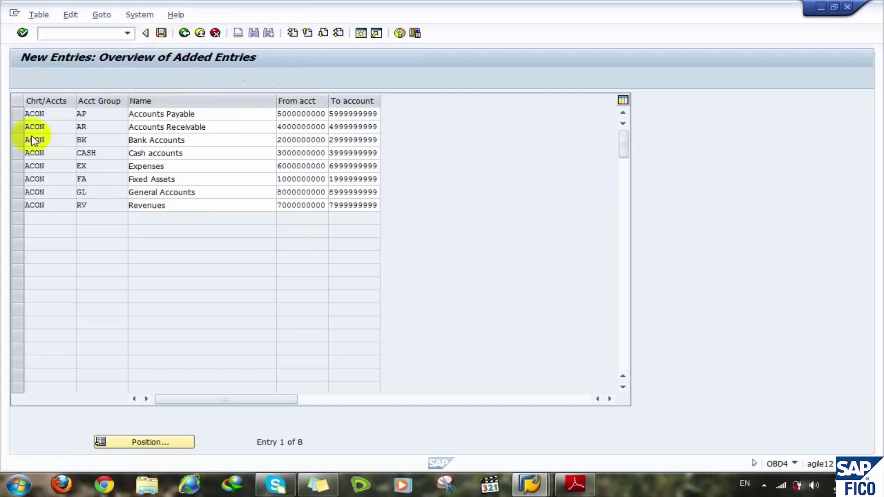
left_click(203, 212)
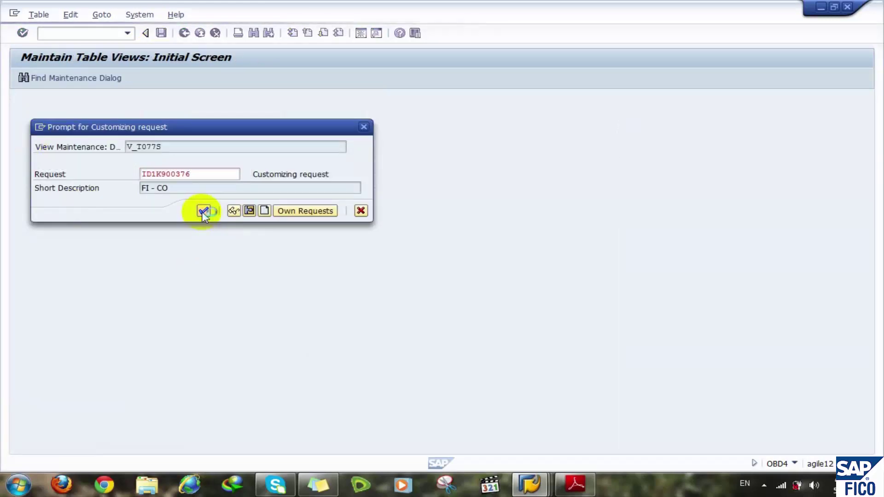
left_click(182, 33)
left_click(182, 33)
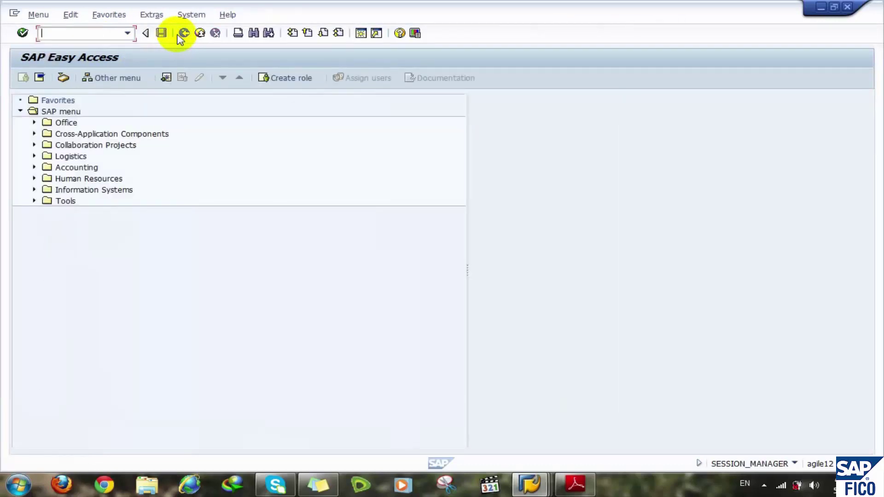
- Open the SPRO reference IMG and expand Financial Accounting (New)
left_click(78, 32)
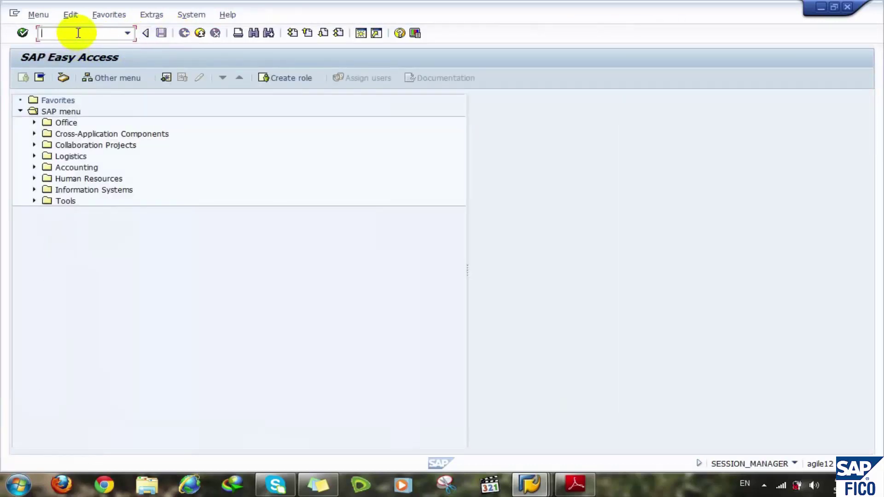
type("/nspro")
key("Return")
left_click(60, 78)
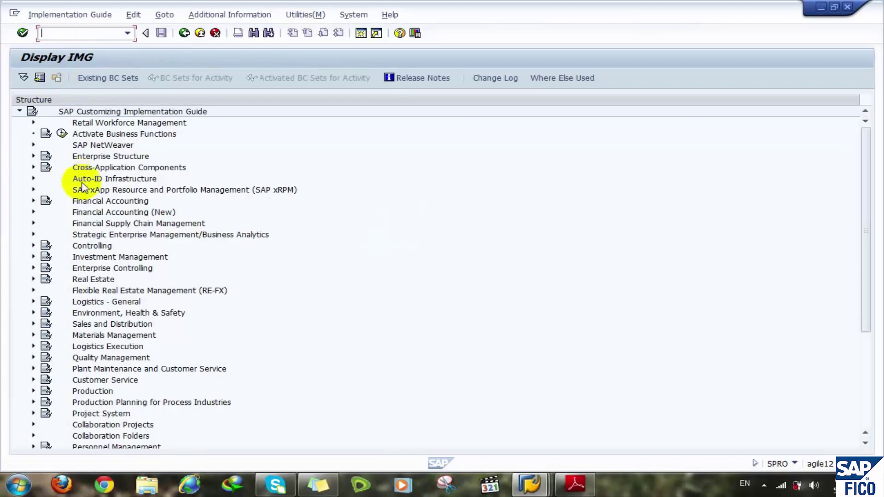
left_click(98, 201)
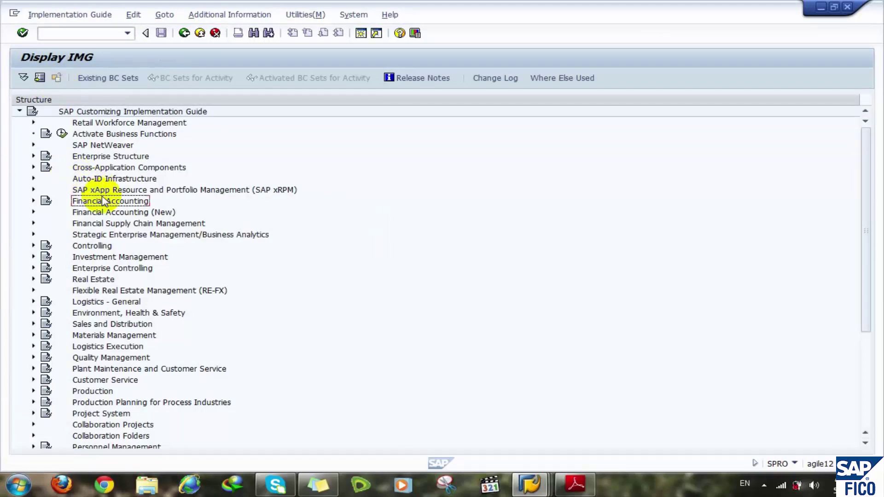
double_click(102, 211)
- Expand General Ledger Accounting (New) > Master Data > G/L Accounts > Preparations
key("Down")
key("Down")
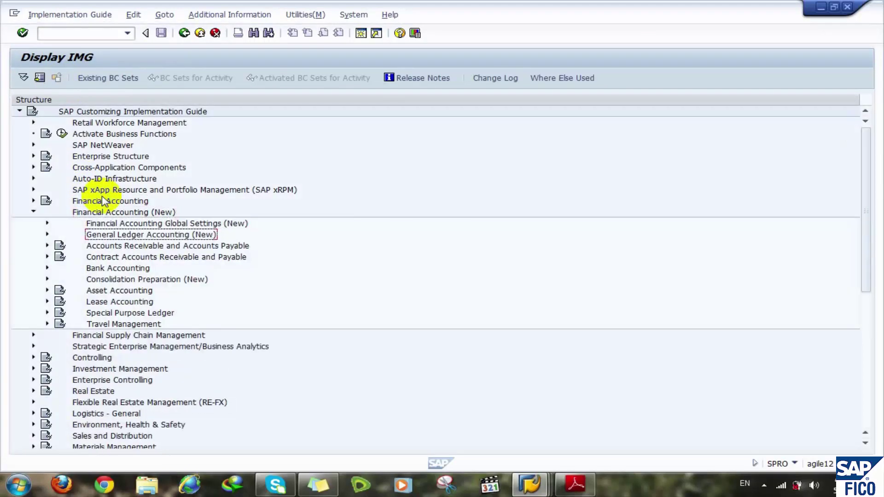
key("Right")
key("Down")
key("Right")
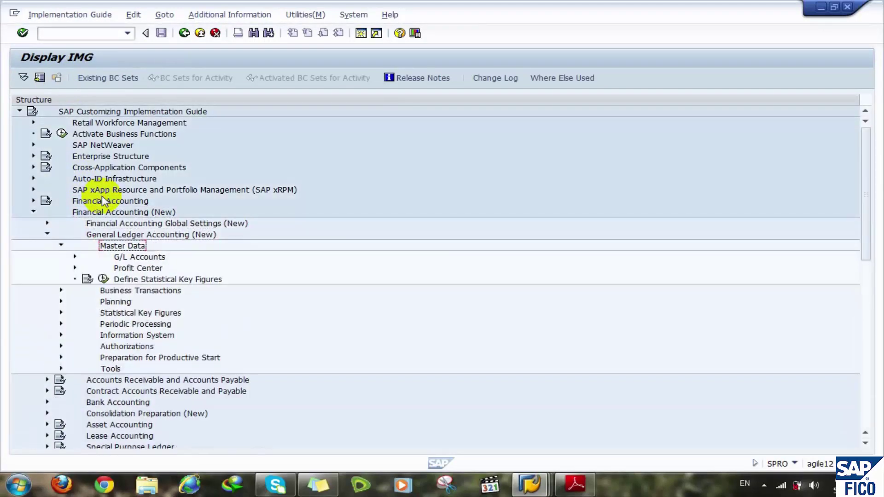
key("Down")
key("Right")
key("Down")
key("Down")
key("Right")
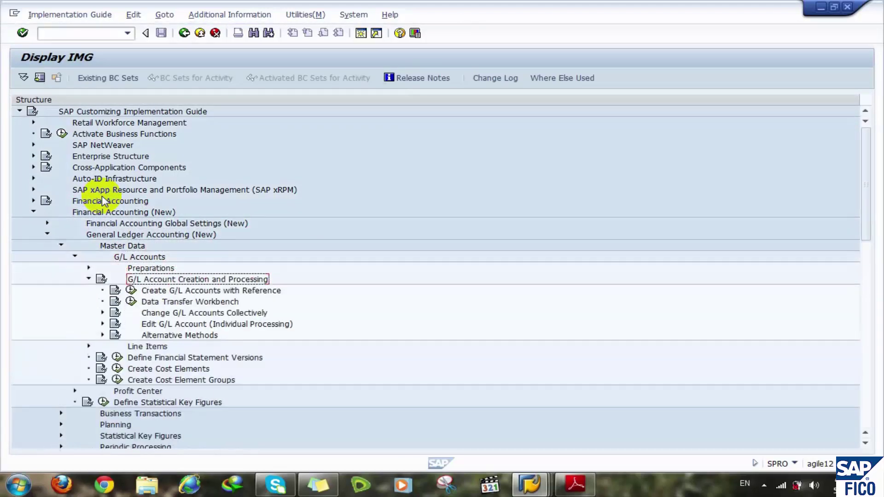
key("Left")
key("Up")
key("Right")
key("Down")
key("Down")
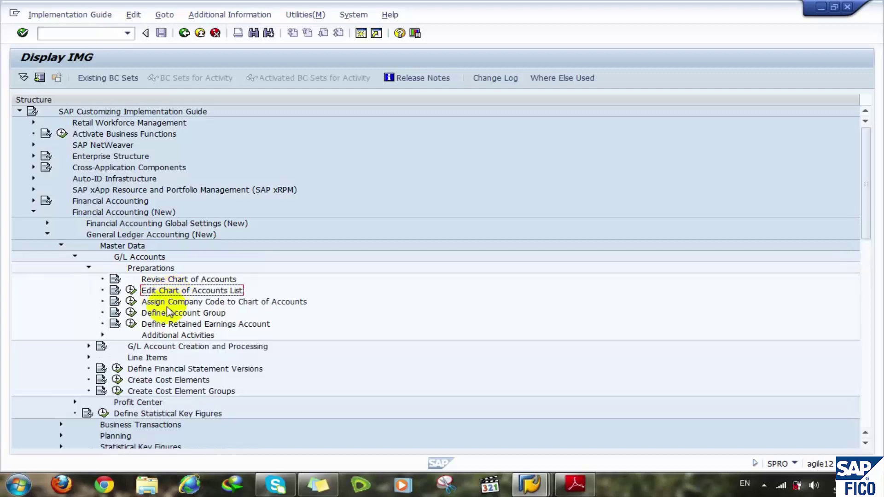
- Execute the Define Retained Earnings Account activity under Preparations
left_click(169, 303)
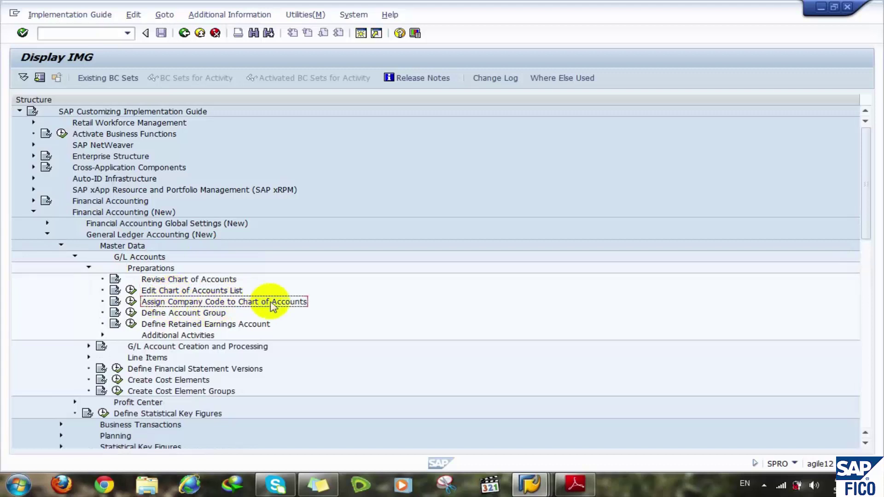
left_click(180, 314)
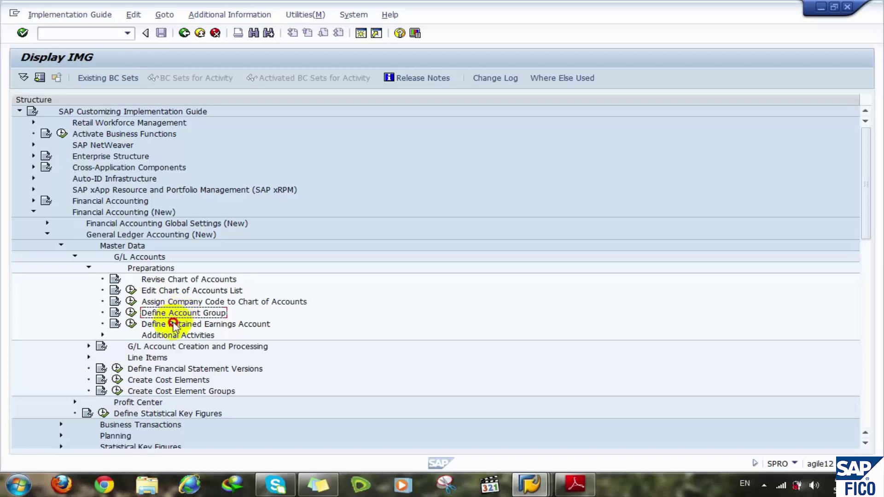
left_click(171, 325)
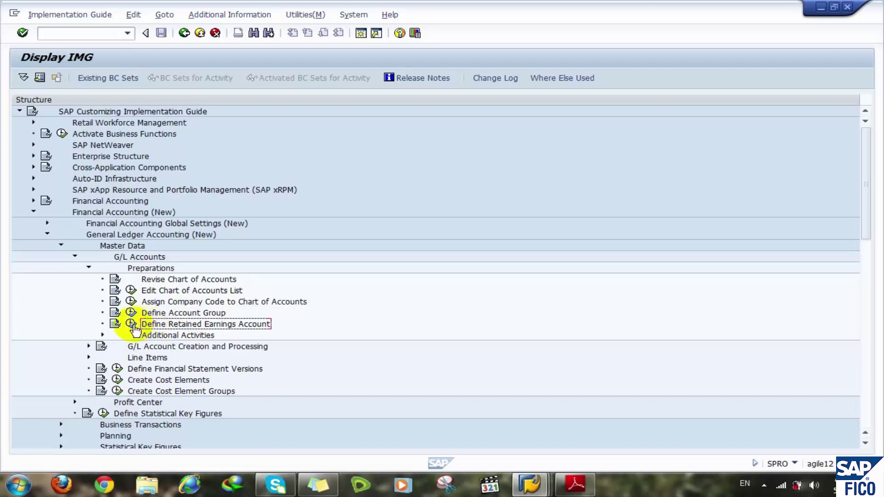
left_click(131, 323)
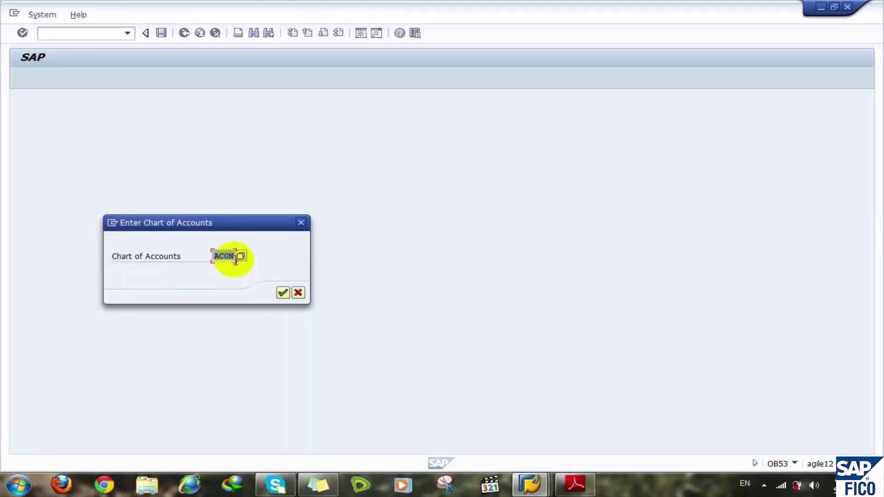
left_click(283, 293)
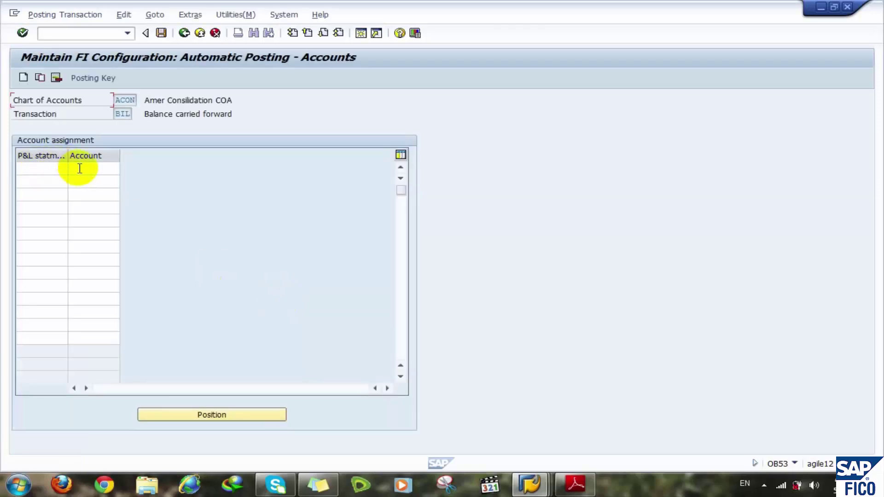
left_click(43, 167)
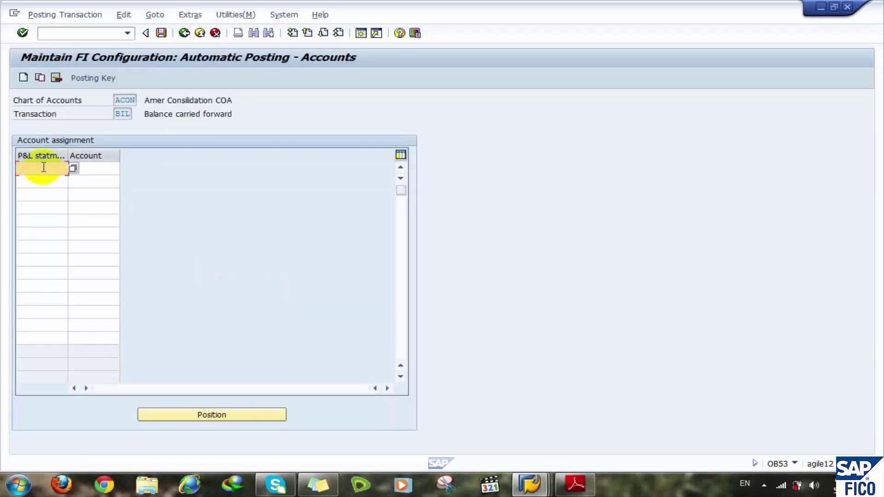
type("x")
left_click(90, 170)
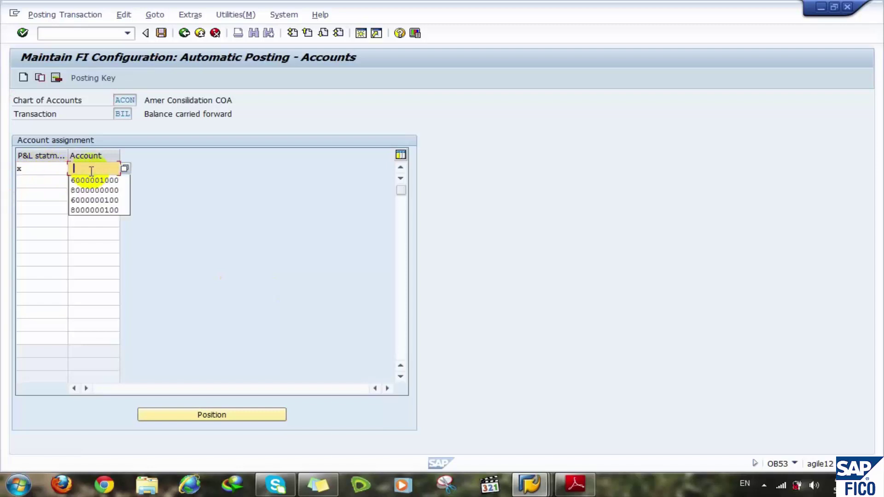
left_click(98, 210)
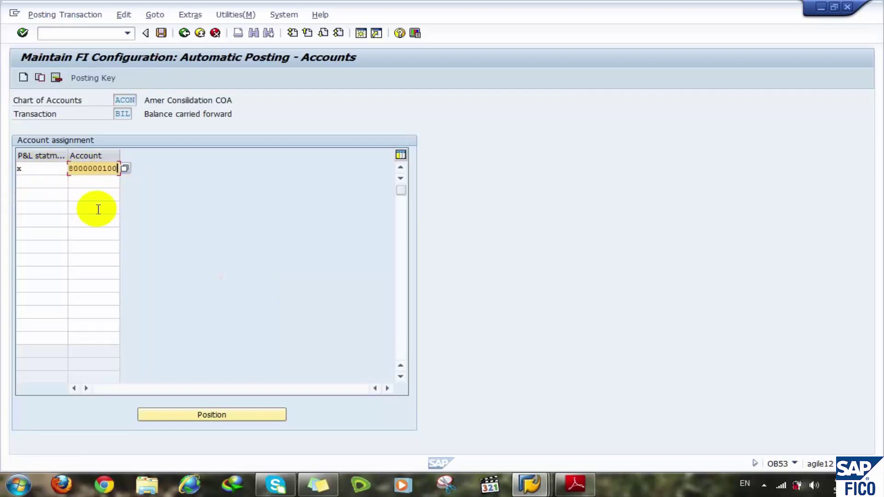
key("BackSpace")
key("BackSpace")
key("BackSpace")
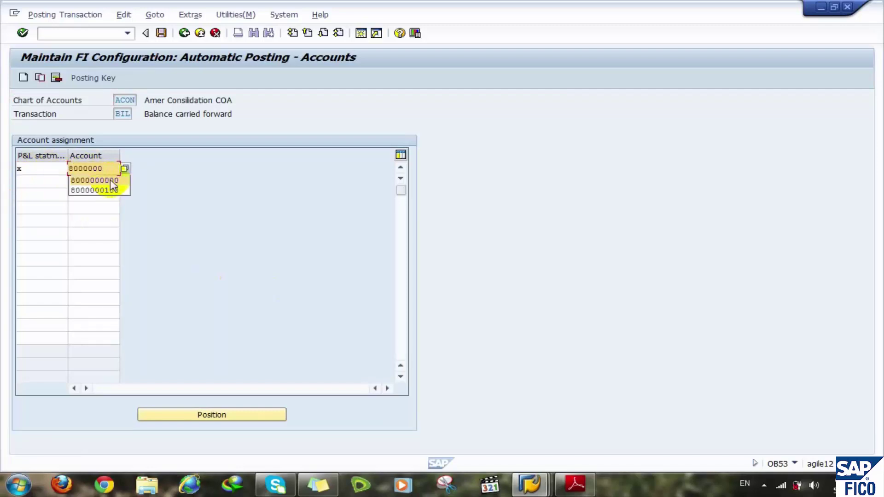
left_click(111, 180)
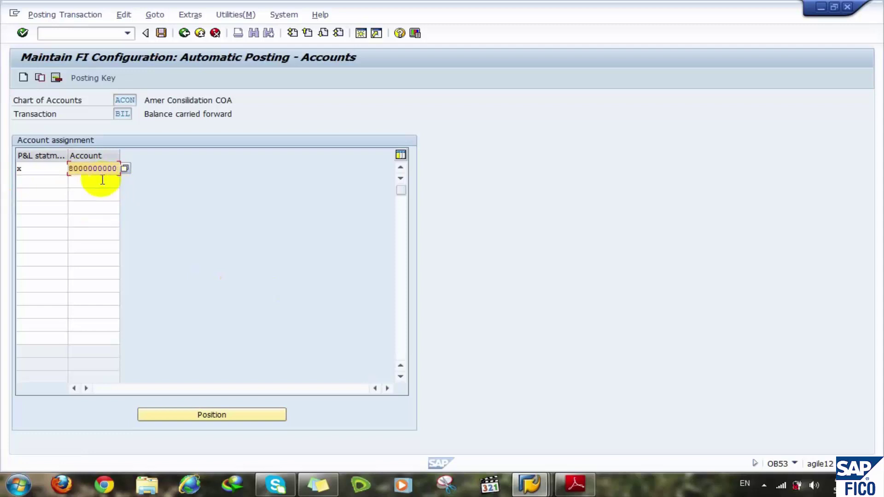
left_click(102, 180)
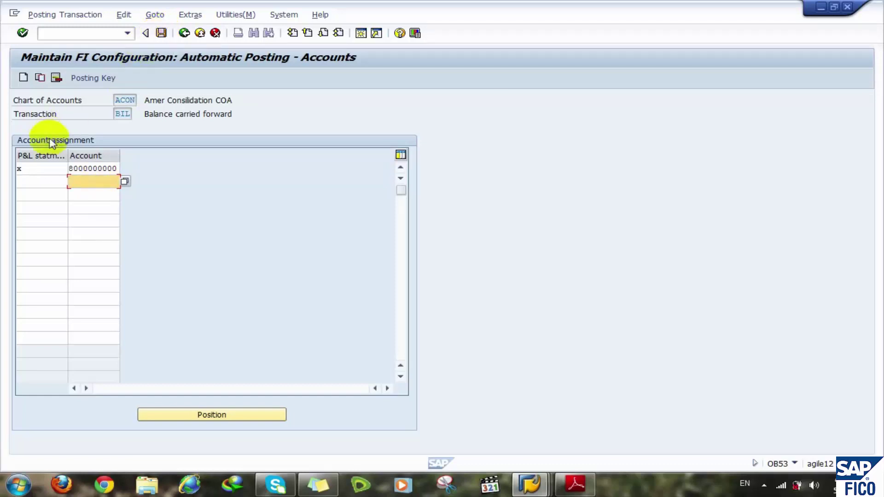
left_click(39, 168)
- Save the retained earnings assignment under a customizing request
left_click(168, 33)
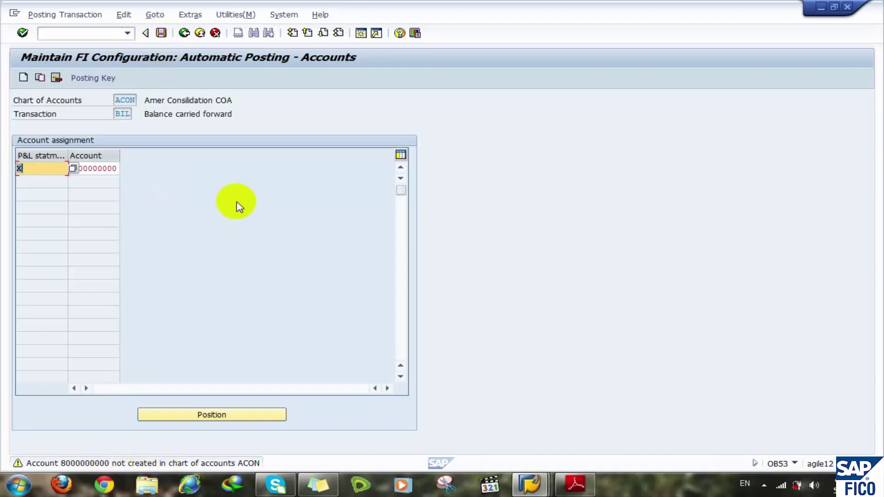
key("ctrl+s")
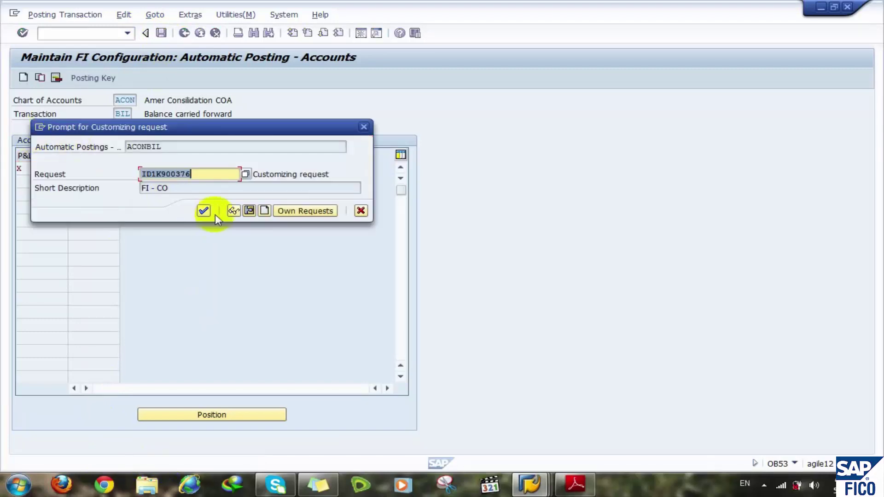
left_click(204, 211)
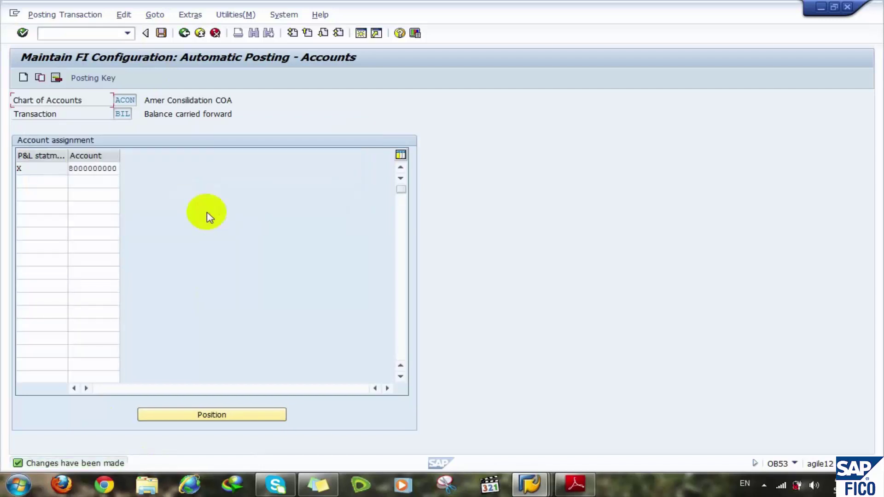
left_click(110, 31)
type("/n")
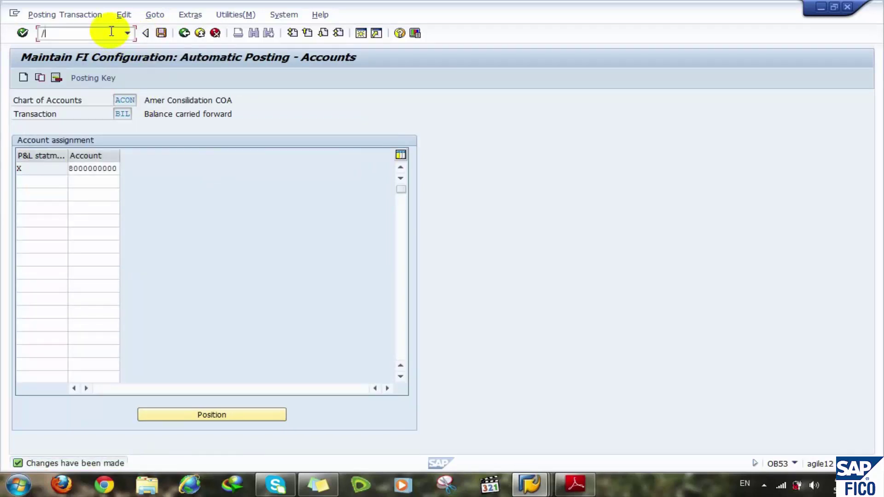
left_click(846, 7)
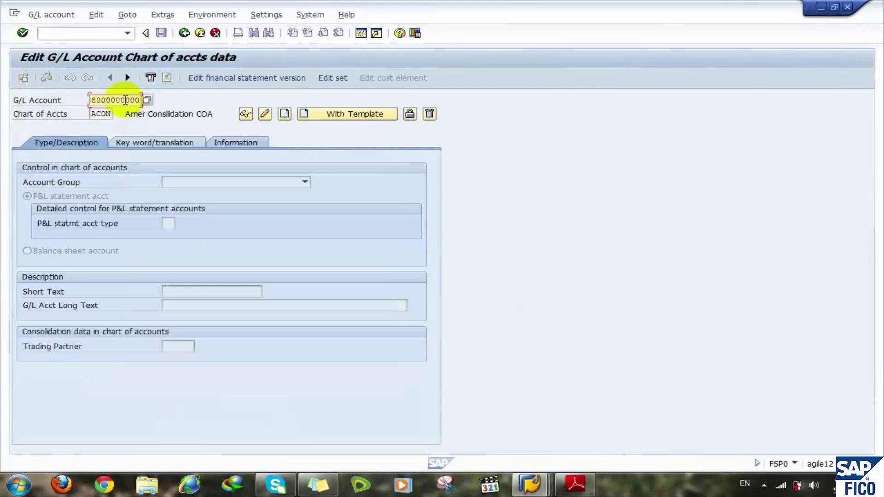
left_click(102, 114)
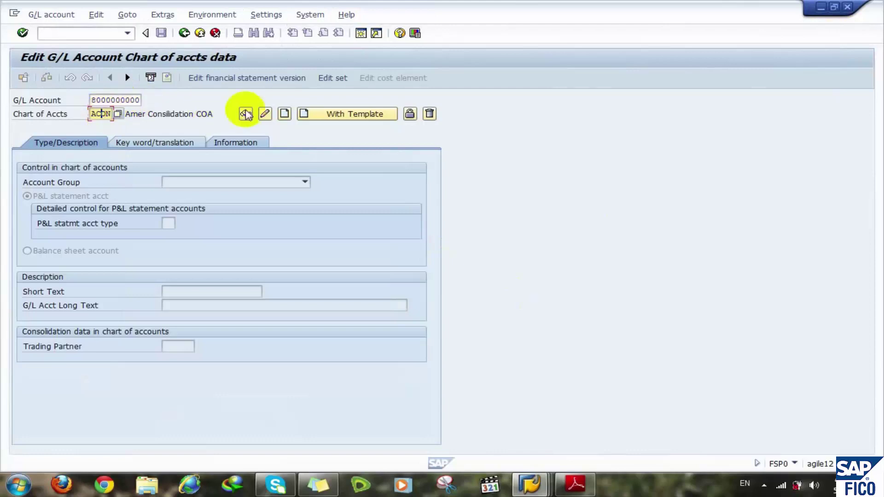
left_click(286, 114)
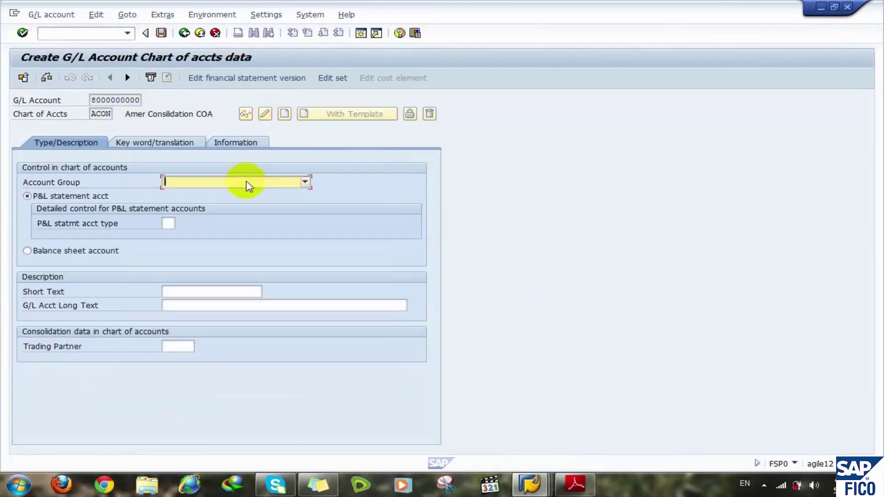
- Try repeatedly to load the empty account group list, then close it
left_click(245, 182)
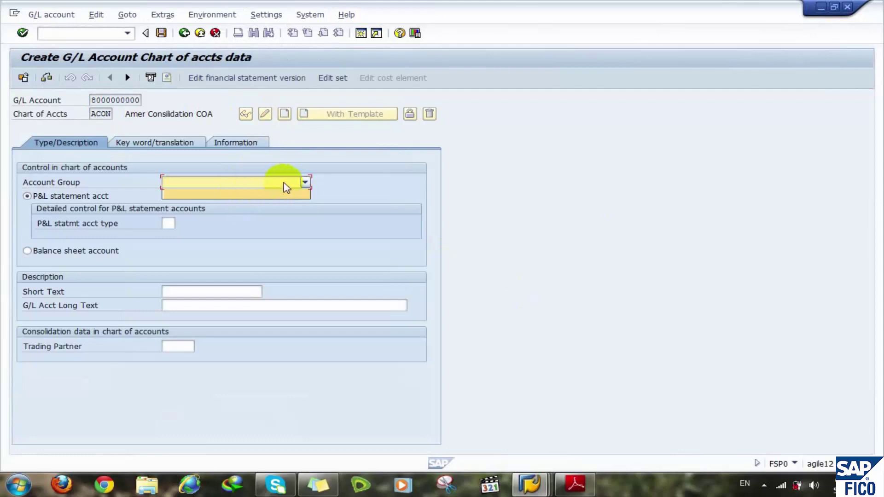
left_click(285, 185)
left_click(285, 185)
left_click(284, 183)
left_click(284, 183)
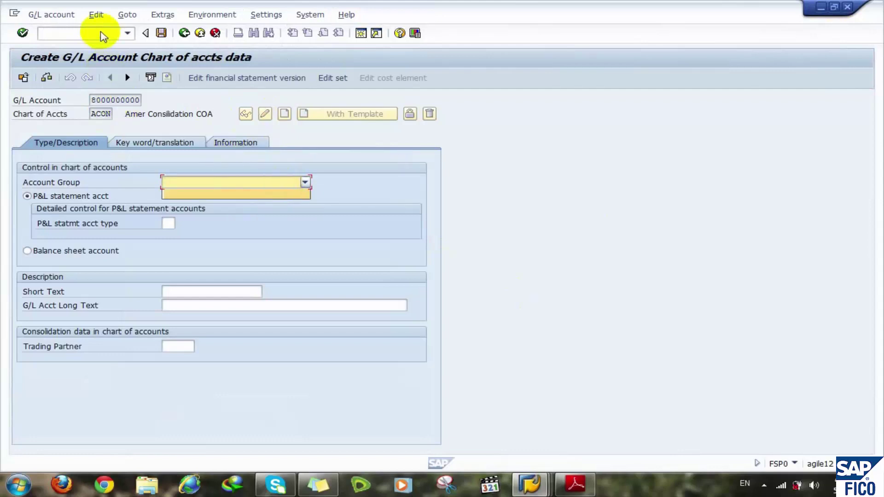
left_click(305, 182)
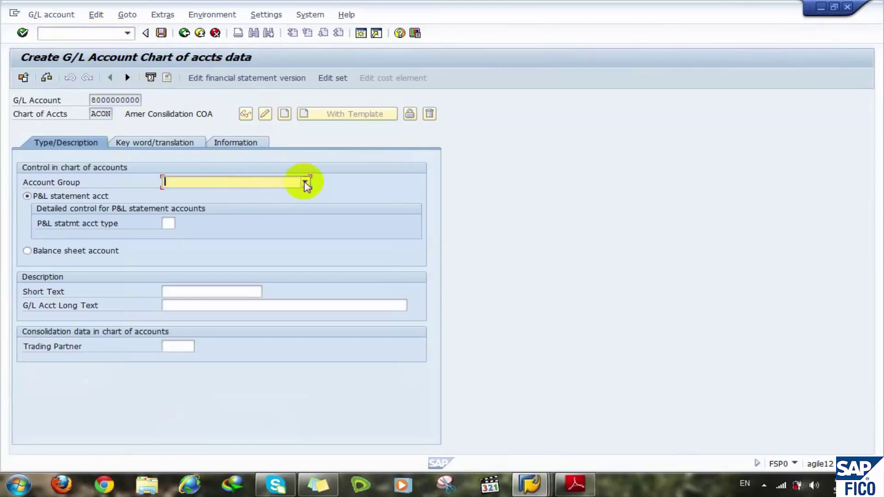
left_click(305, 182)
left_click(261, 186)
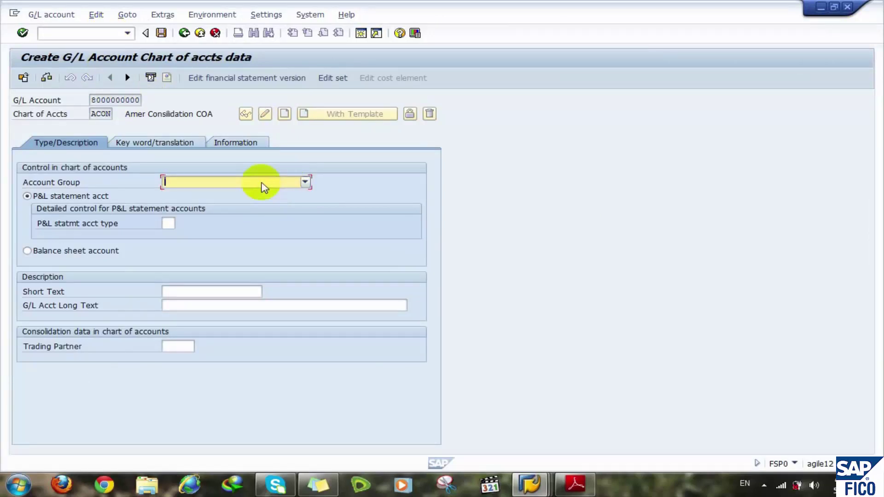
left_click(261, 186)
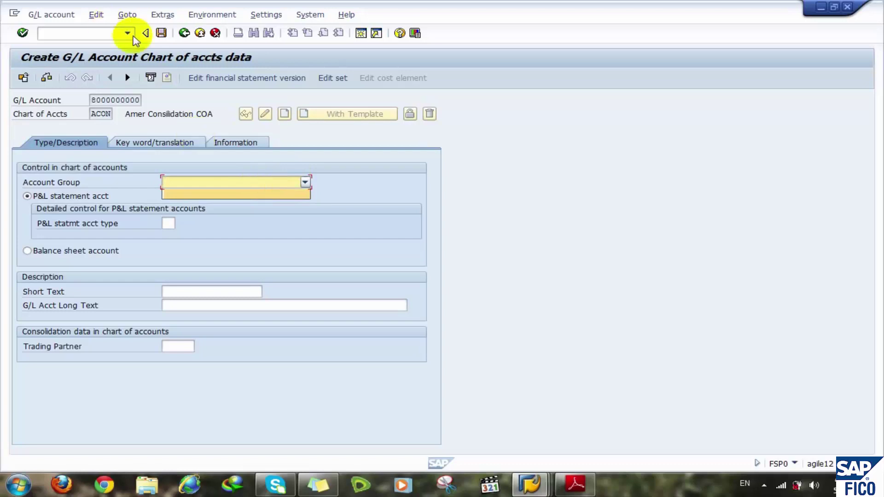
key("Escape")
- Restart the chart-of-accounts transaction with /nfsp0
left_click(74, 33)
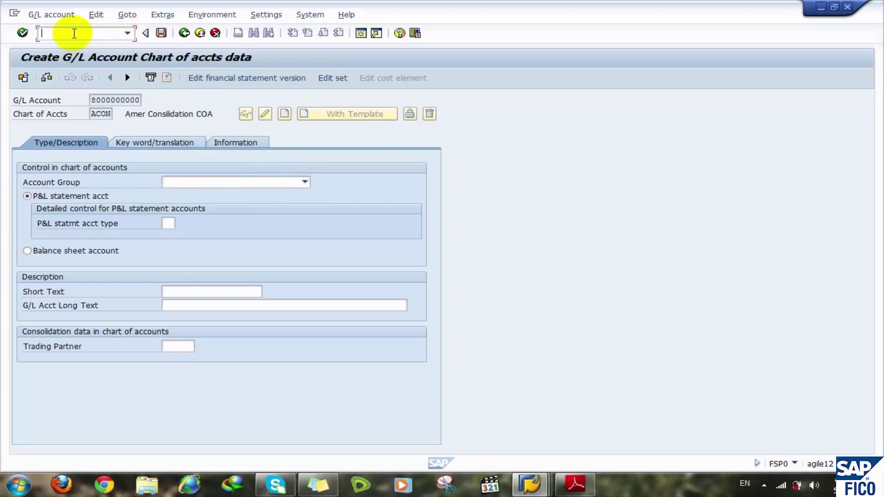
type("/nfsp0")
key("Return")
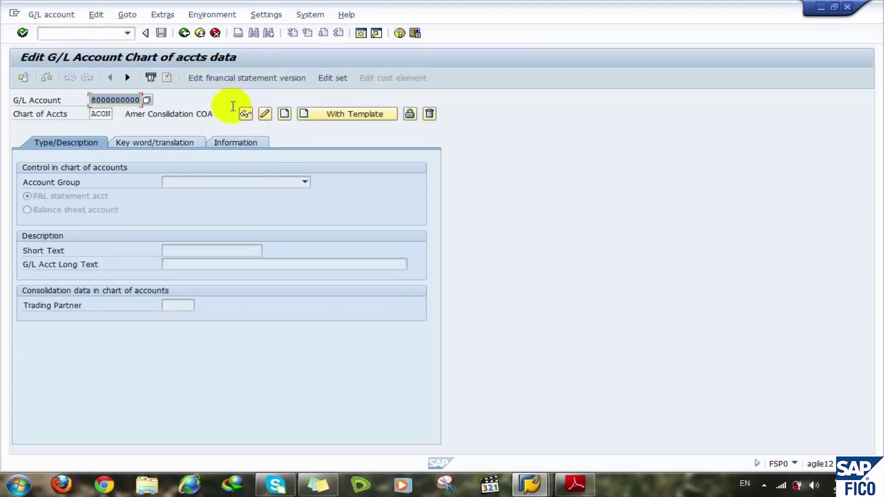
left_click(284, 114)
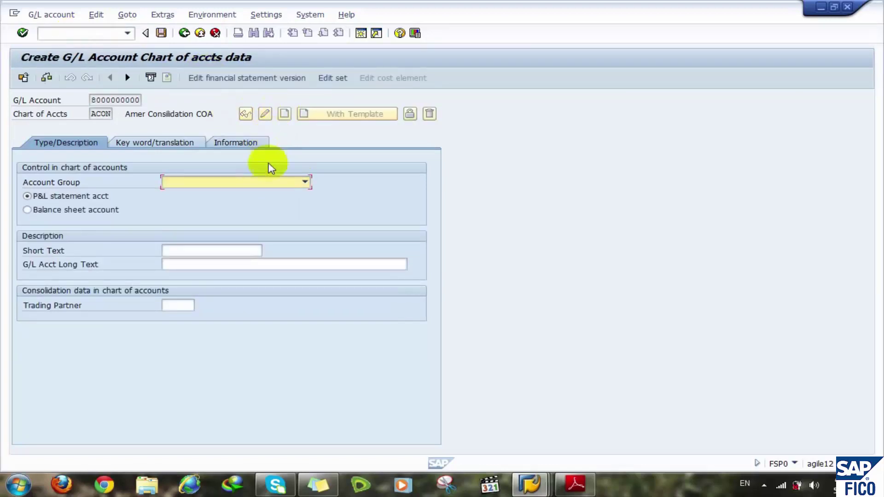
left_click(301, 182)
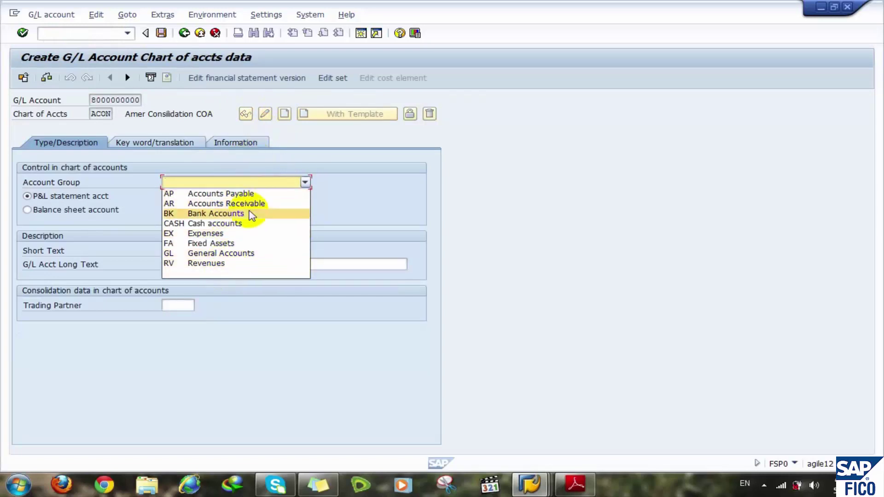
left_click(220, 254)
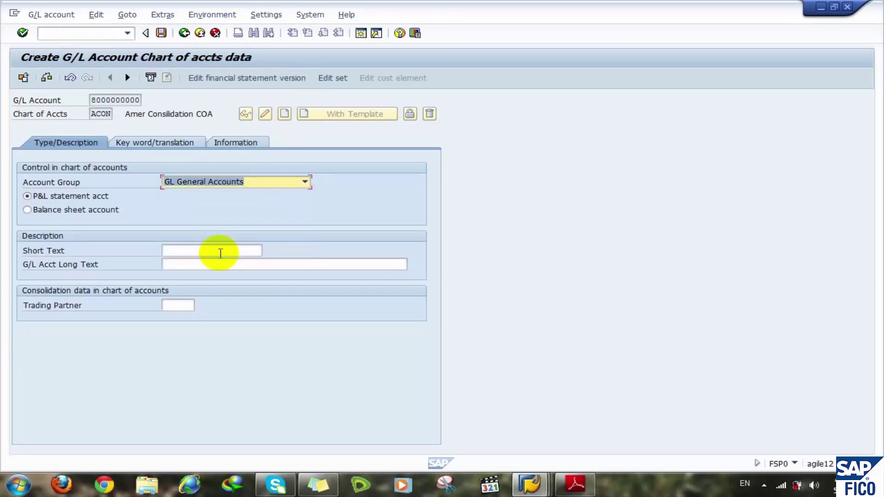
left_click(55, 211)
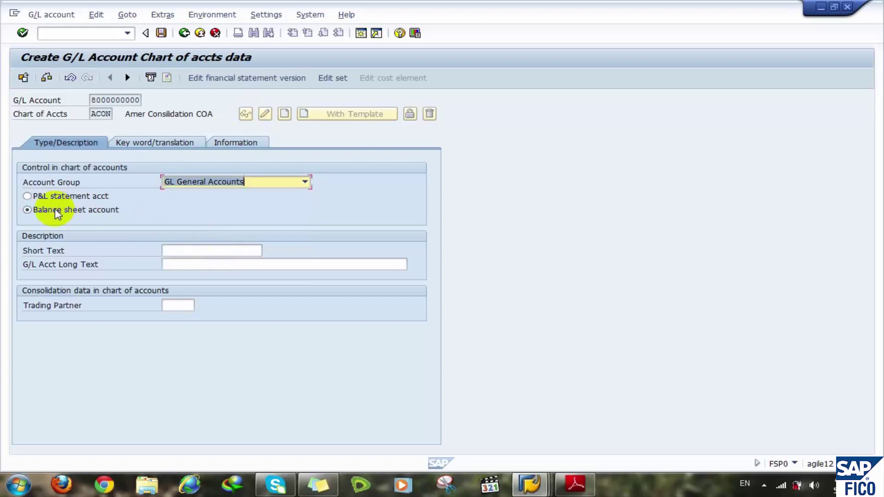
left_click(192, 249)
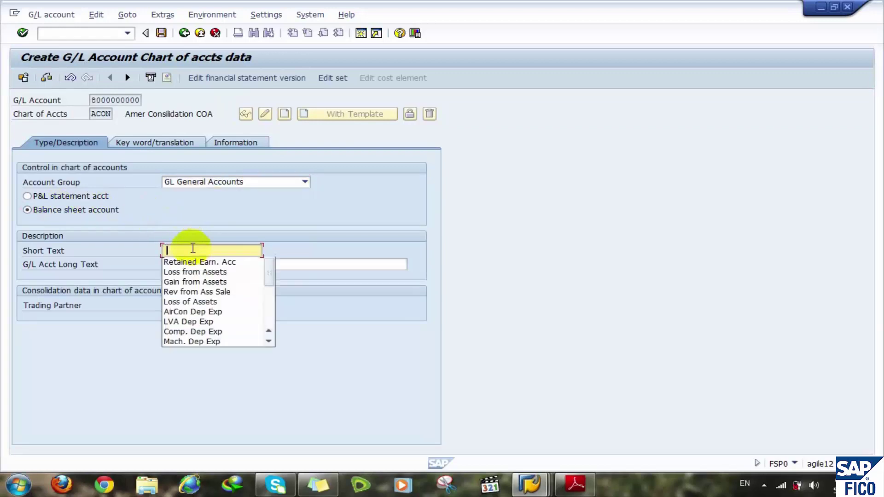
- Enter texts 'Retained Earn. Acc' and 'Retained Earnings account', save, and return to FS00
left_click(221, 258)
left_click(176, 264)
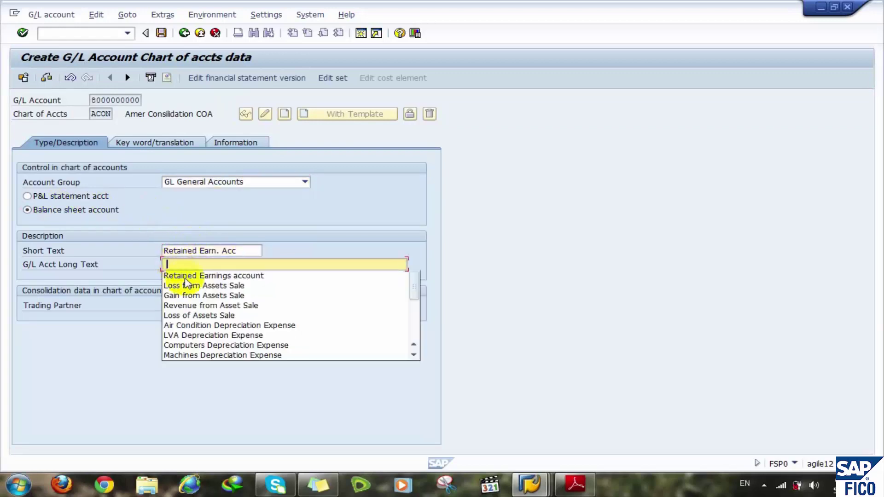
left_click(186, 275)
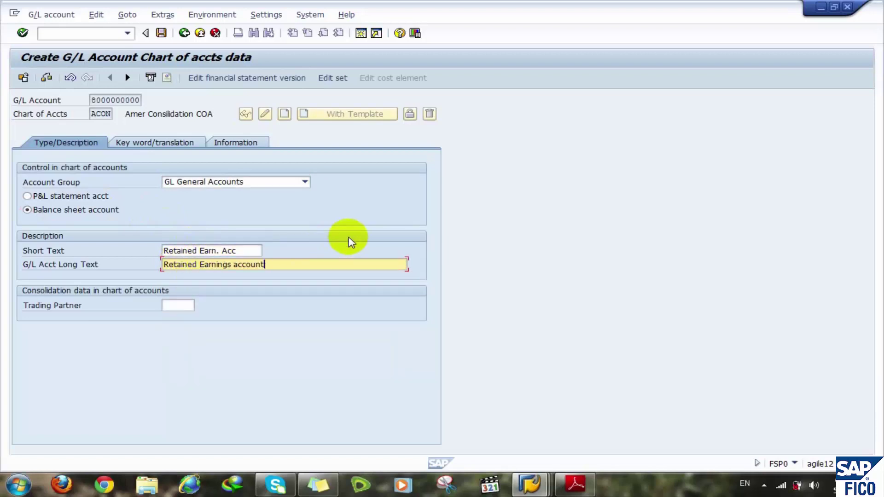
left_click(161, 33)
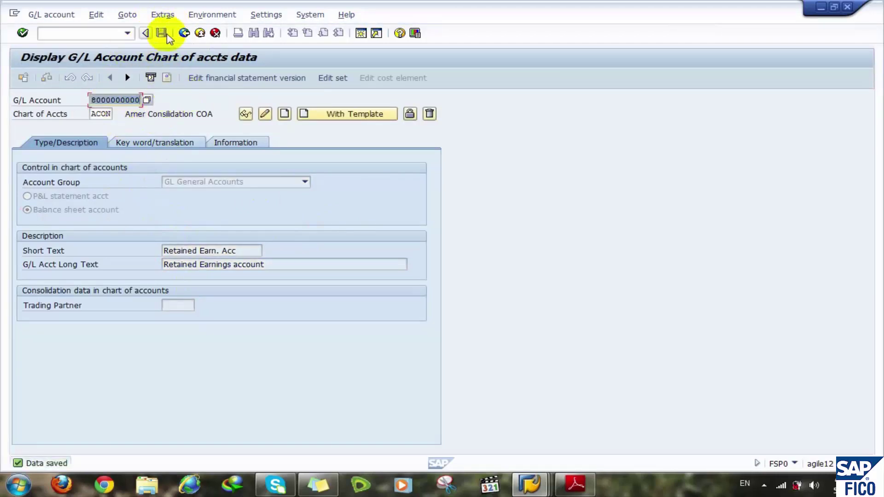
left_click(820, 8)
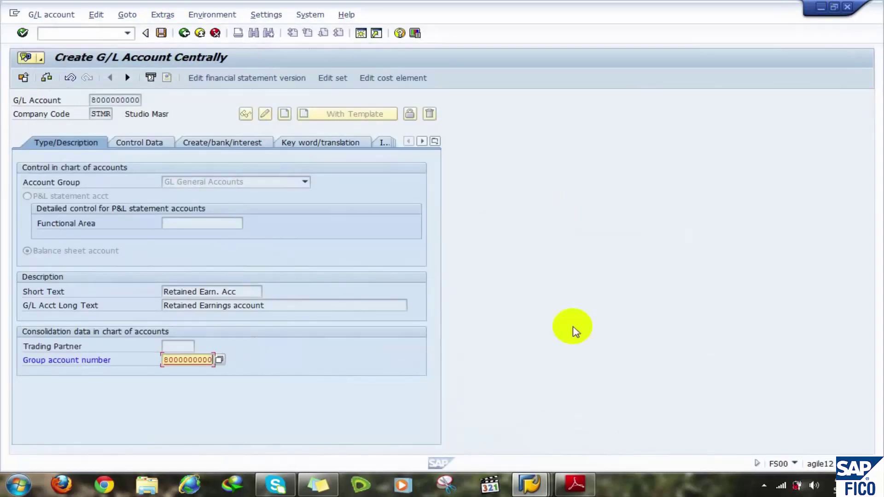
left_click(192, 112)
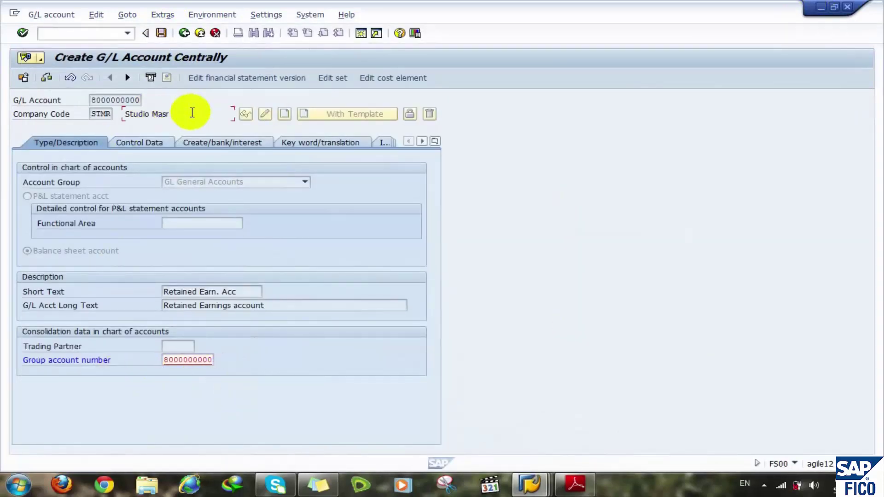
left_click(184, 359)
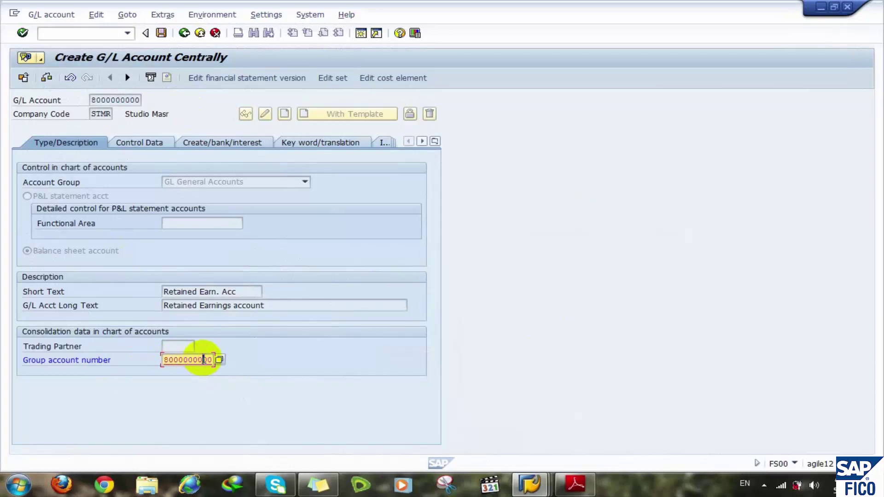
left_click(140, 146)
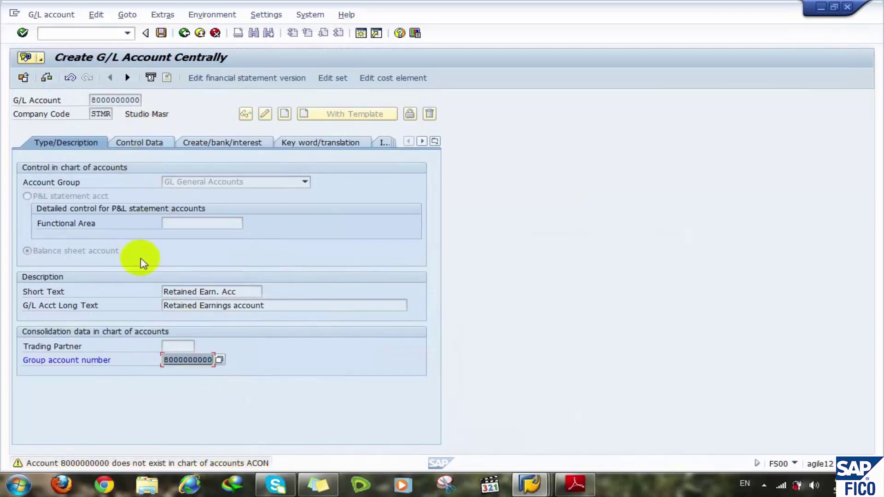
key("Return")
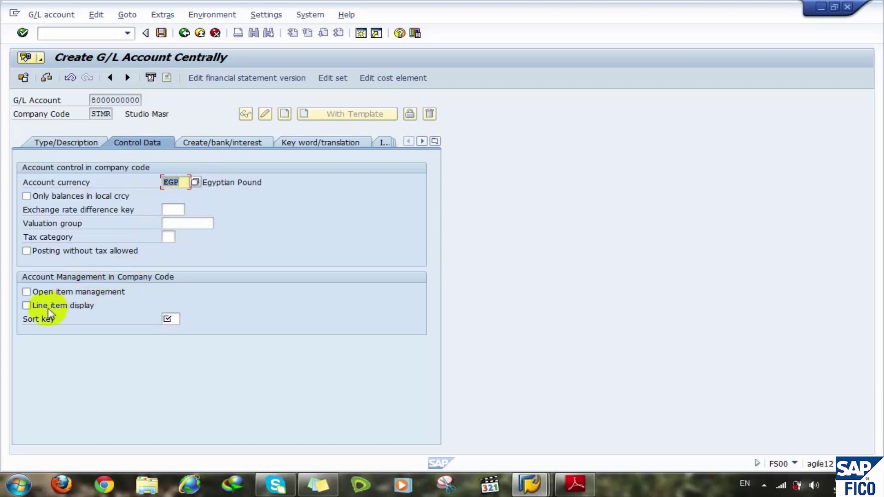
- Enable line item display, set sort key 002 (Doc.no., fiscal year), and validate the entries
left_click(65, 305)
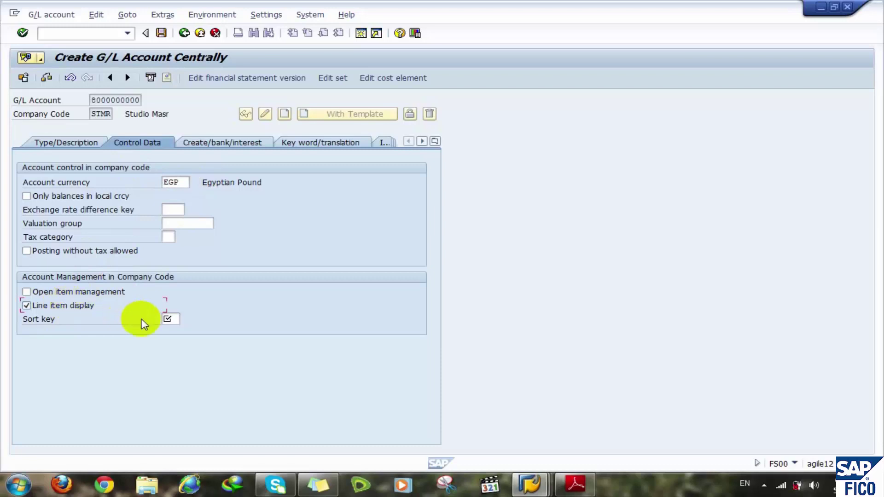
left_click(174, 318)
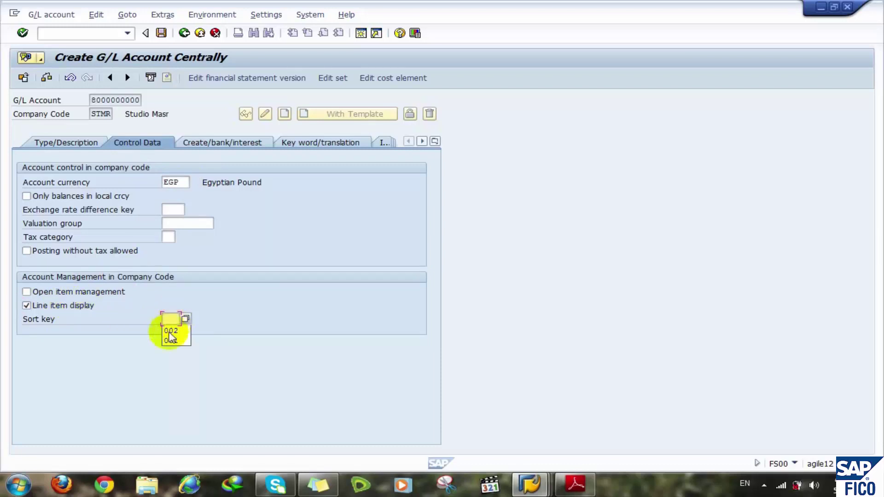
left_click(170, 330)
left_click(222, 149)
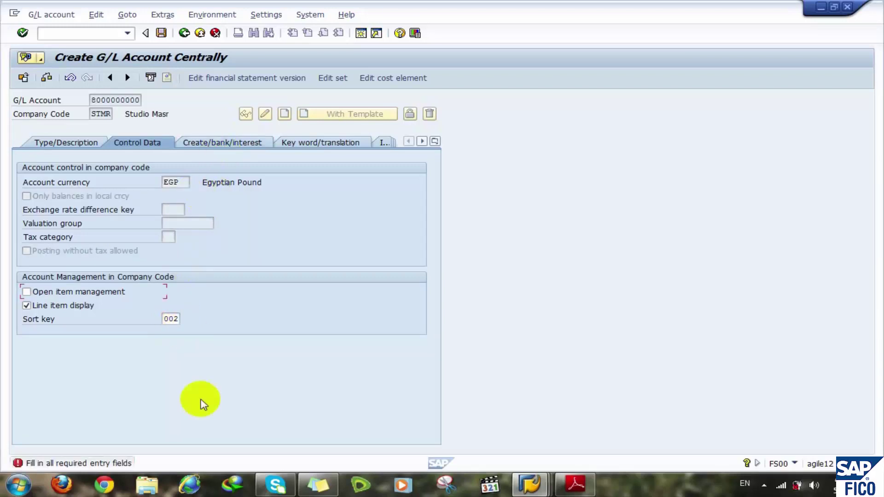
left_click(40, 293)
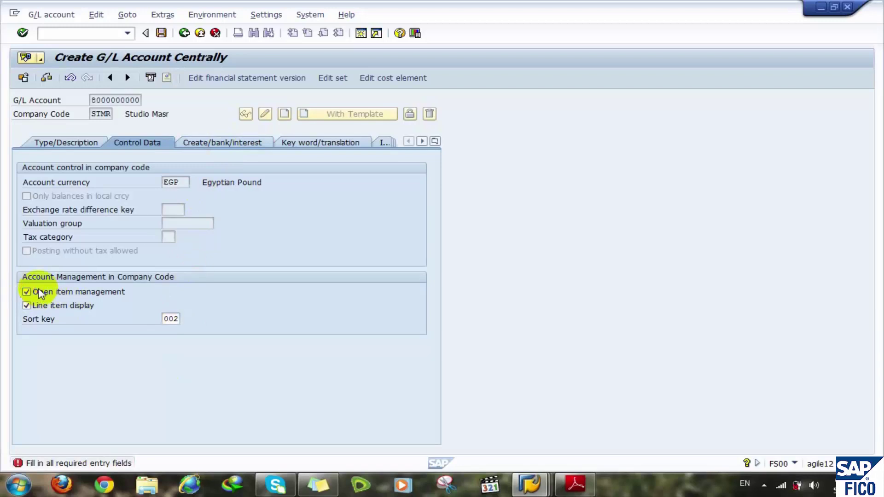
key("Return")
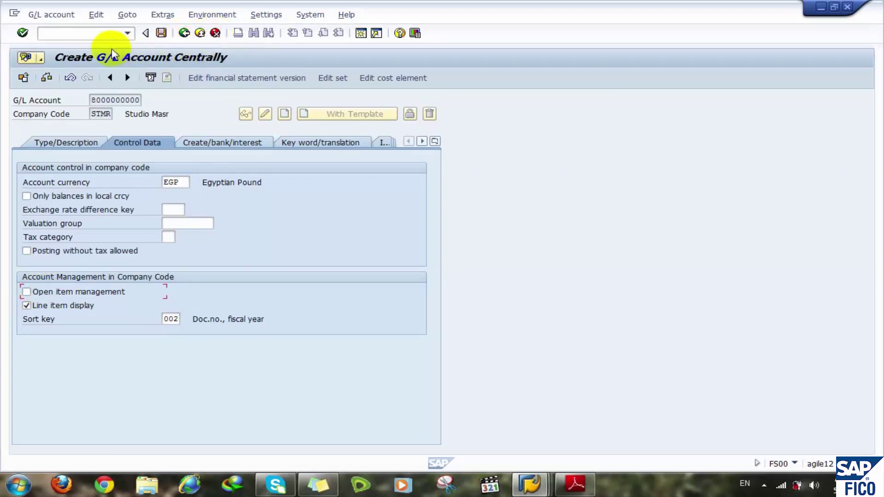
left_click(116, 35)
- Run OBD4 and jump to chart of accounts RCOA
type("/")
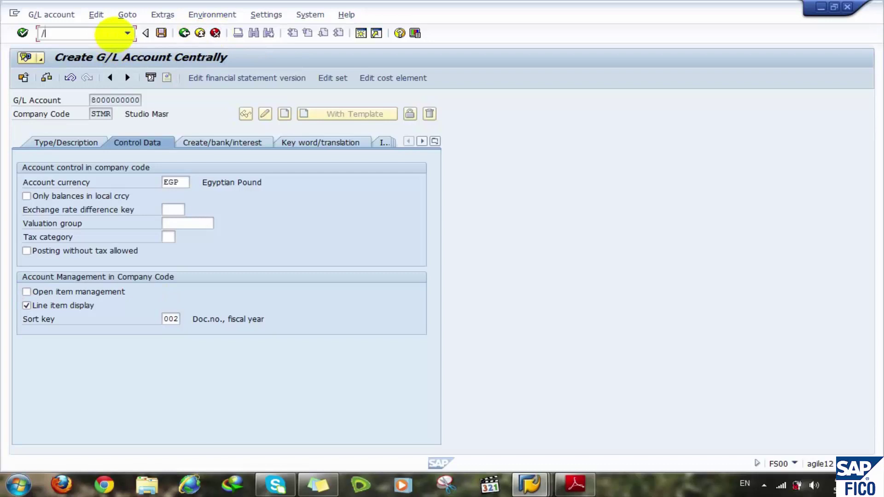
type("nobd3")
key("BackSpace")
type("4")
key("Return")
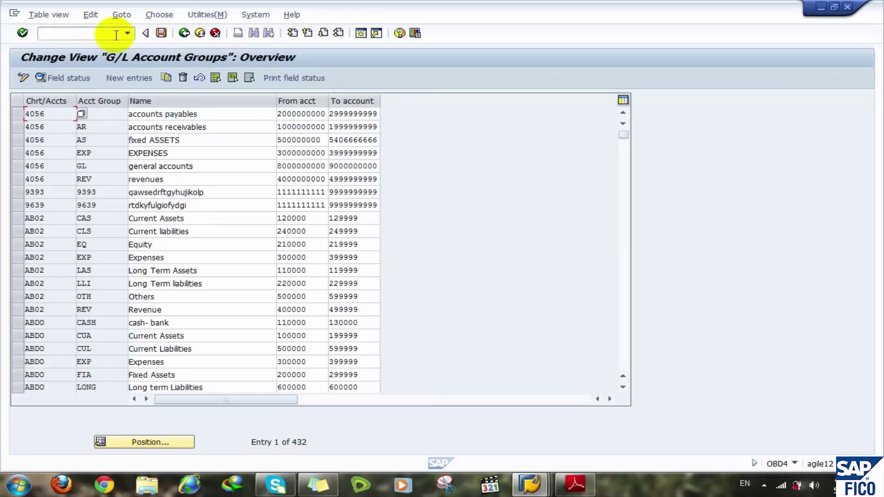
left_click(136, 442)
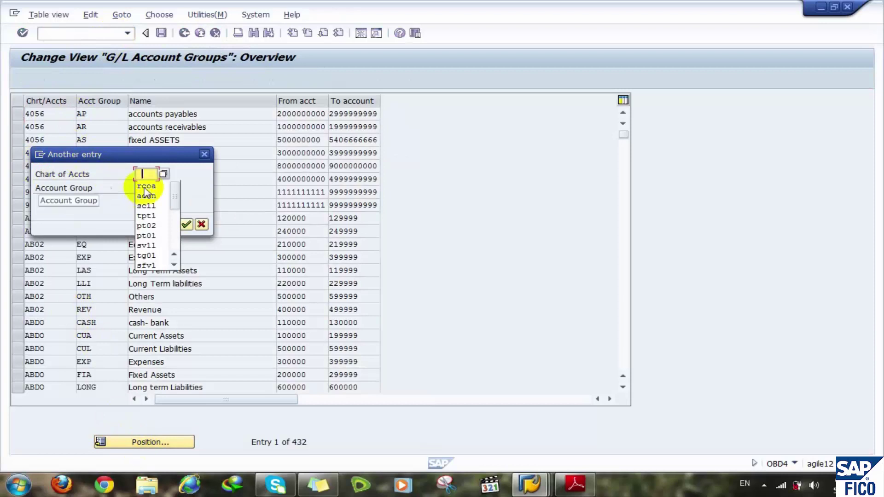
left_click(152, 185)
left_click(185, 224)
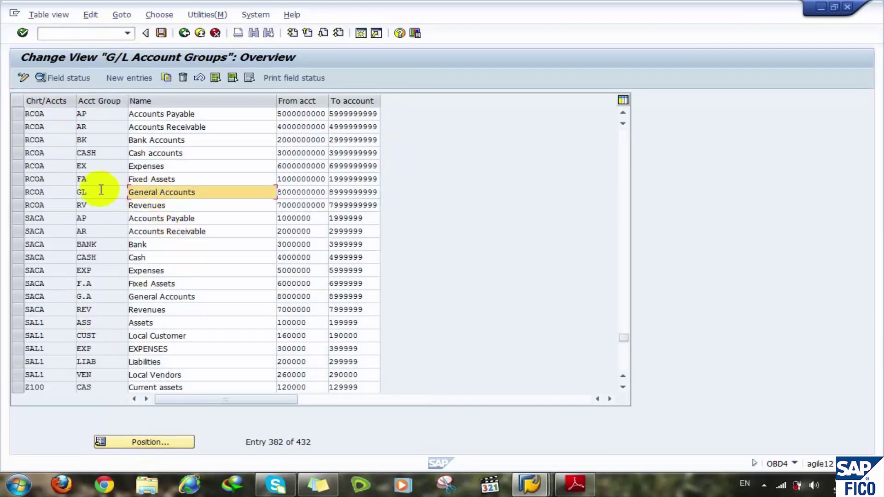
- Set Open item management to optional entry for RCOA group GL, save, then rerun FS00
double_click(101, 192)
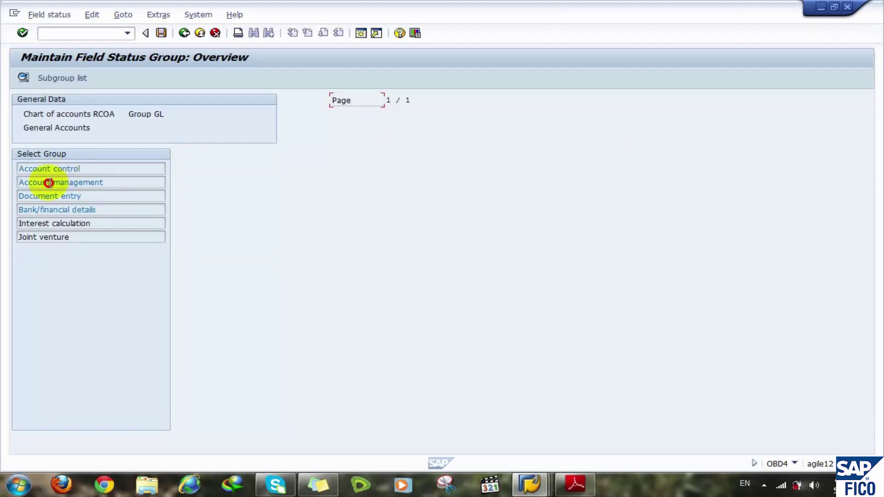
double_click(50, 183)
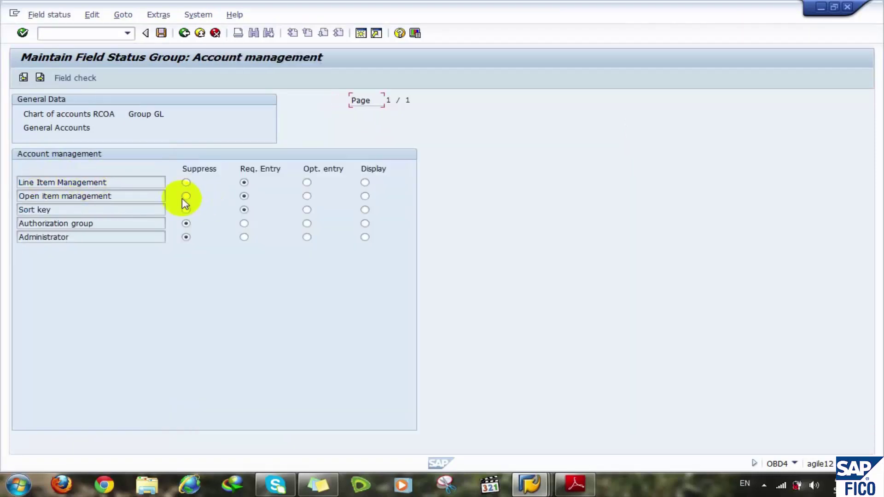
left_click(307, 197)
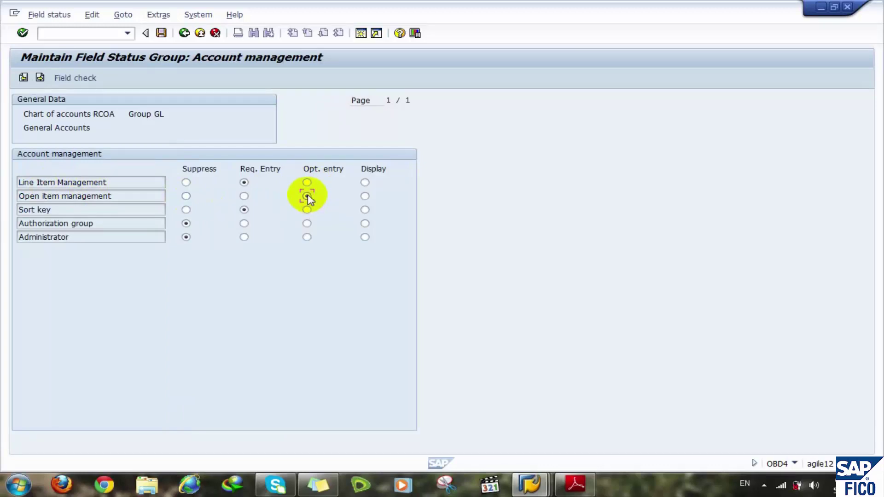
left_click(186, 37)
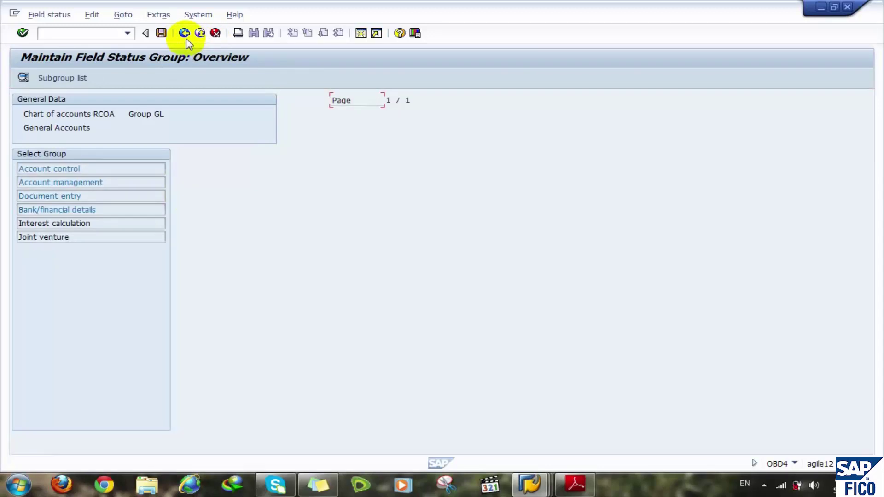
left_click(161, 32)
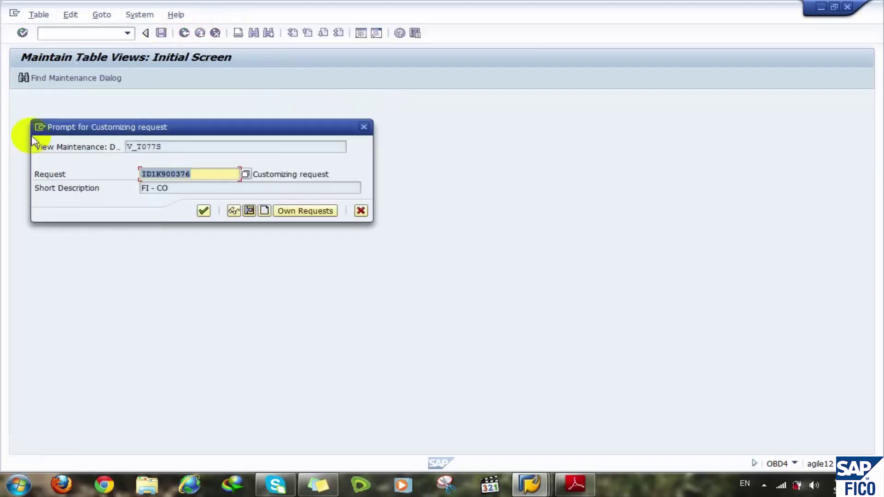
left_click(204, 210)
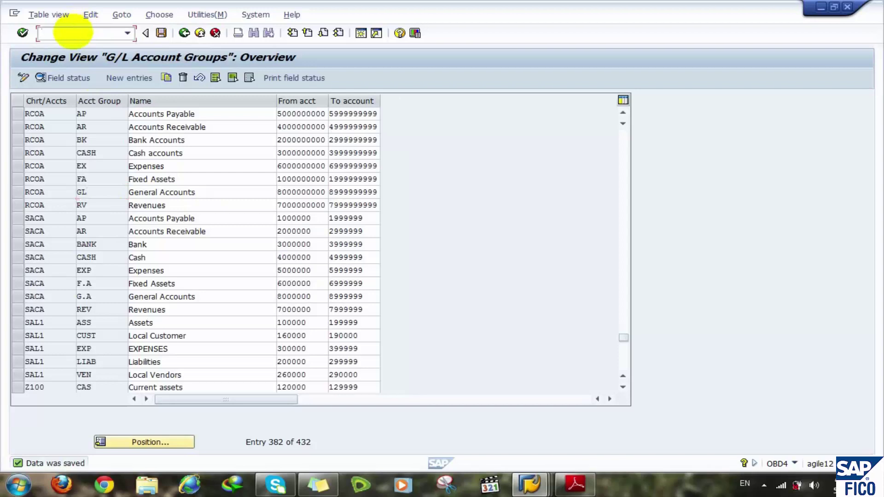
type("/nfs00")
key("Return")
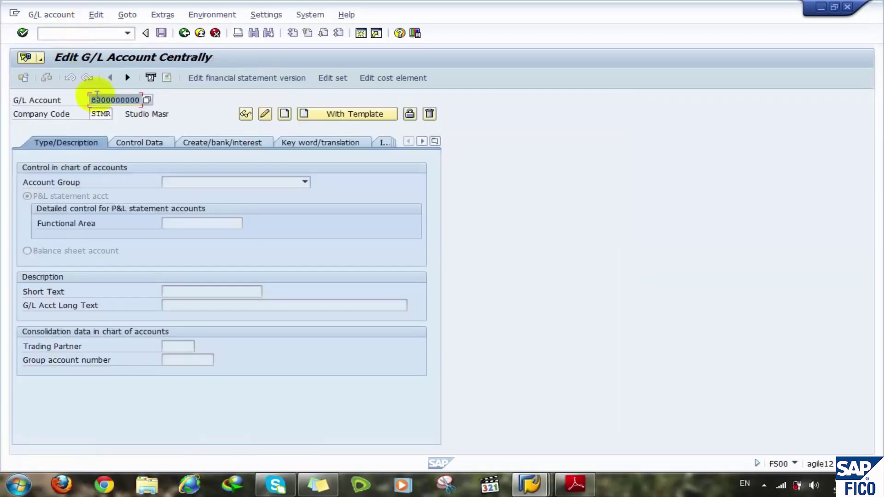
left_click(285, 114)
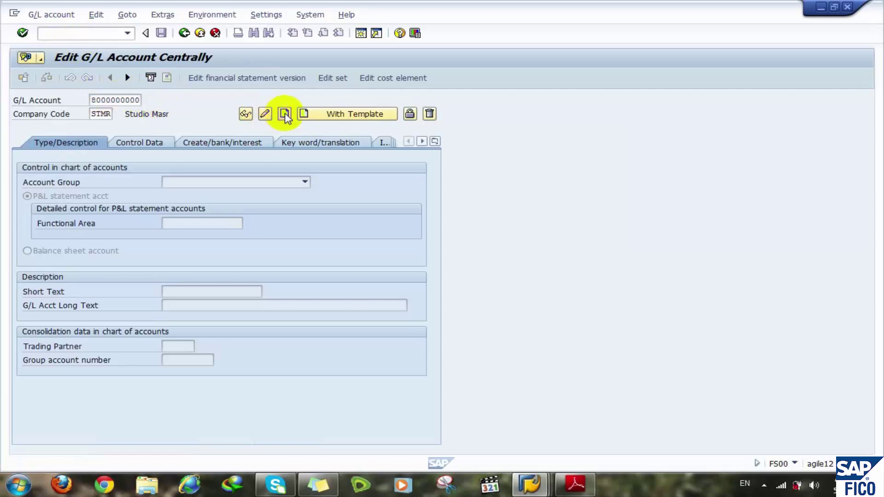
left_click(256, 181)
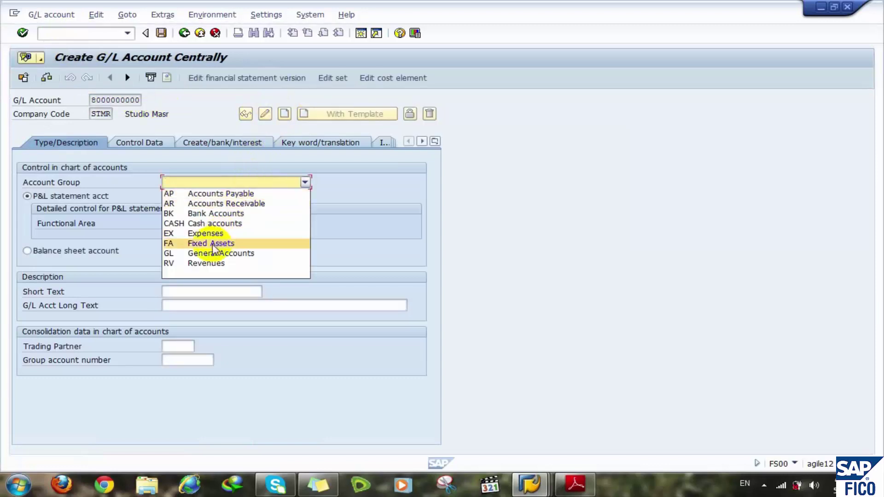
left_click(220, 253)
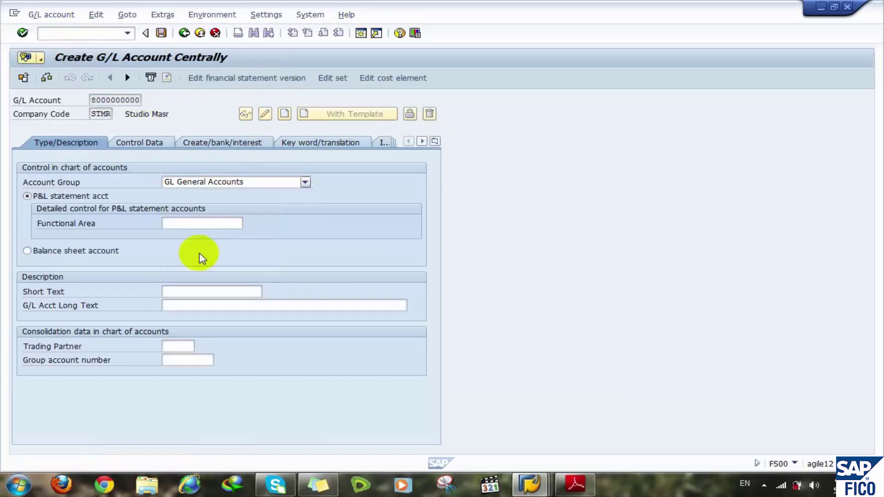
left_click(96, 254)
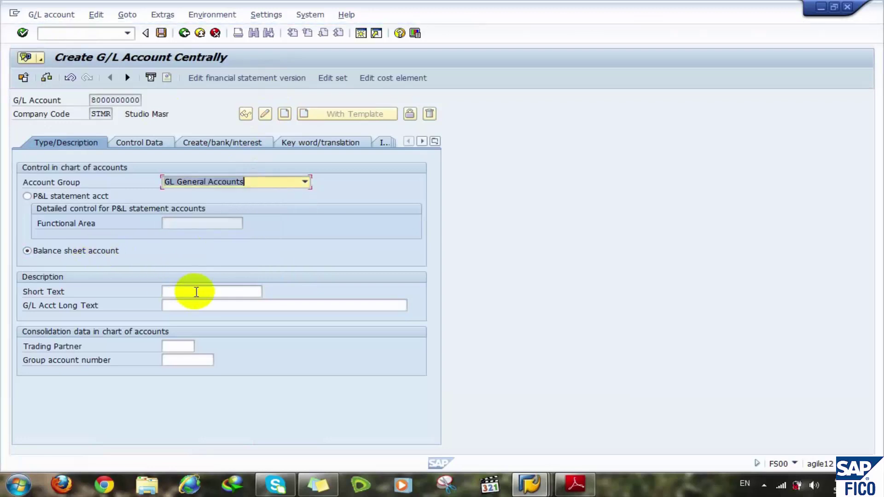
left_click(197, 291)
left_click(198, 303)
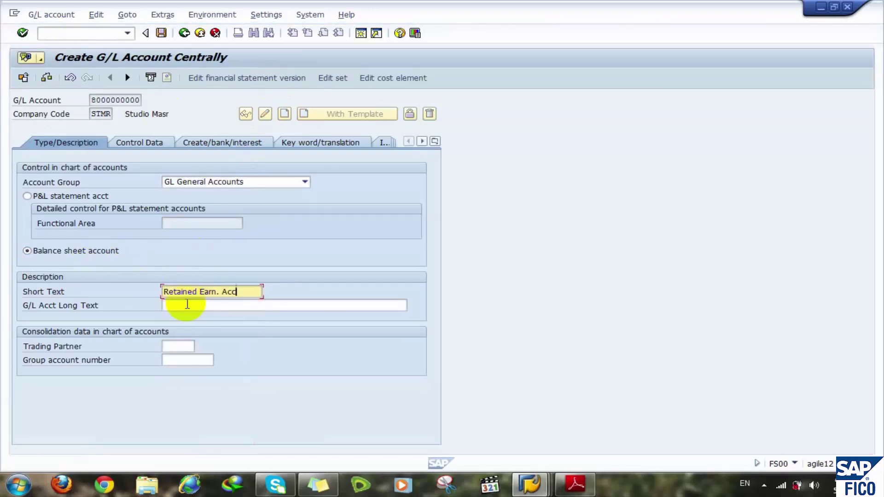
left_click(183, 305)
left_click(185, 317)
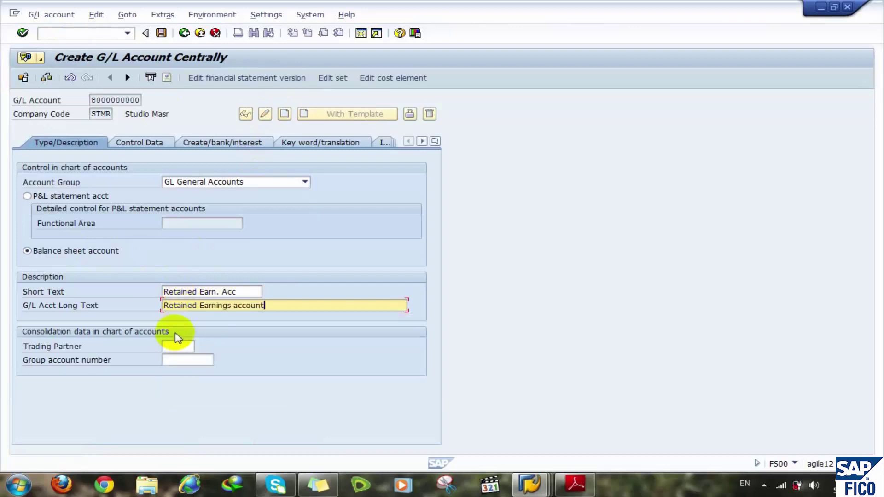
left_click(174, 360)
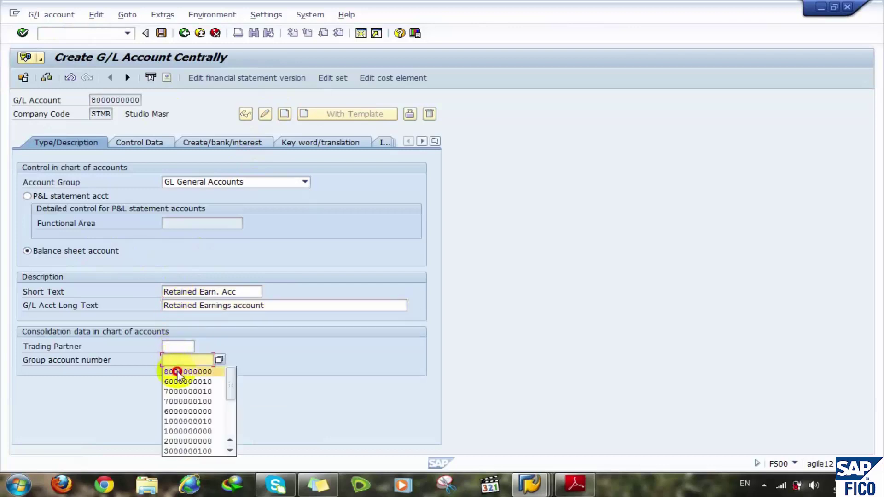
left_click(173, 371)
- On Control Data, enable line item display and choose sort key 002
left_click(133, 142)
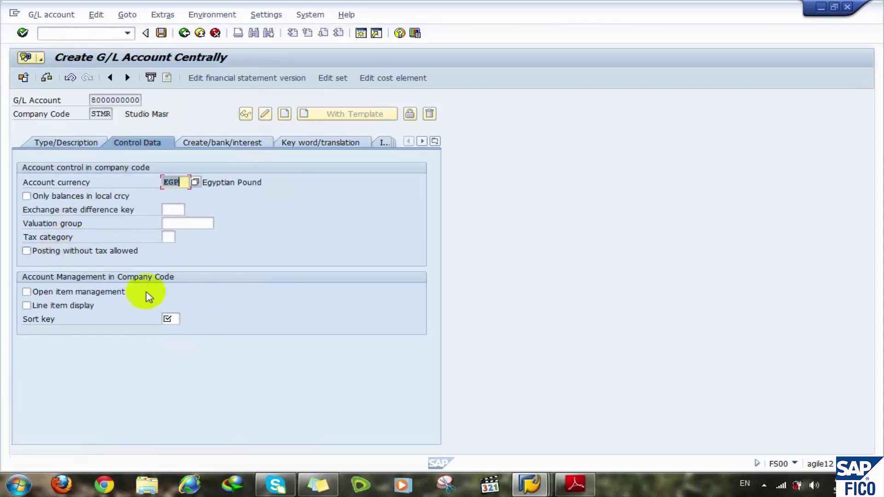
left_click(42, 306)
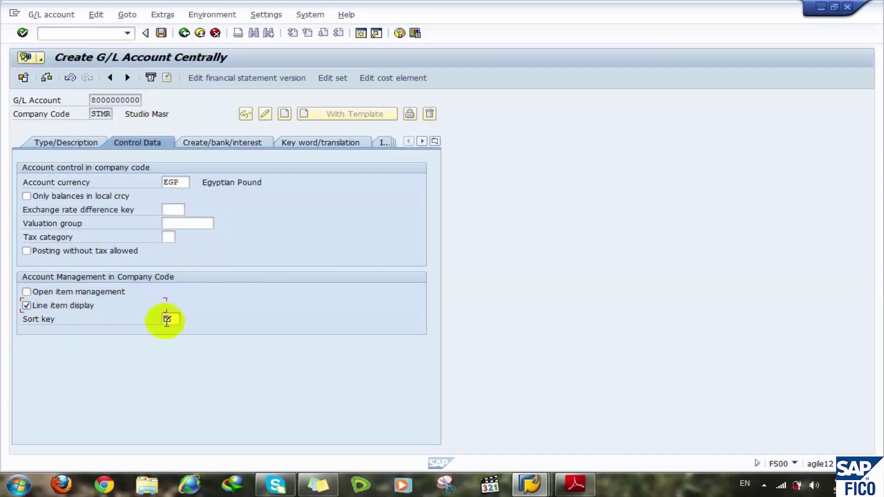
left_click(173, 319)
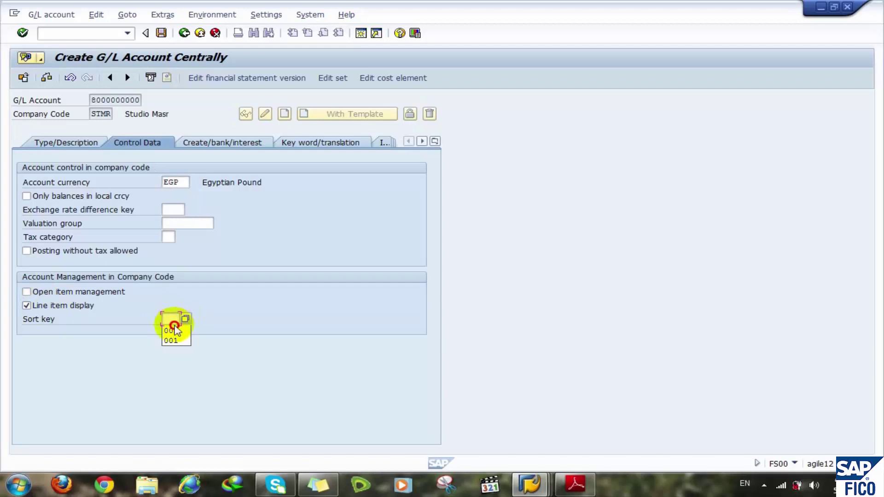
left_click(171, 331)
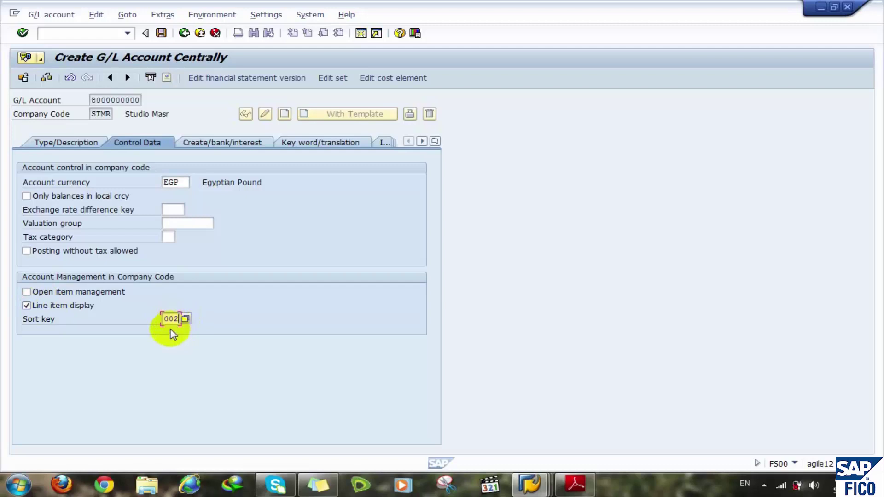
- Set field status group G001 and tick Post automatically only and Relevant to cash flow
left_click(223, 150)
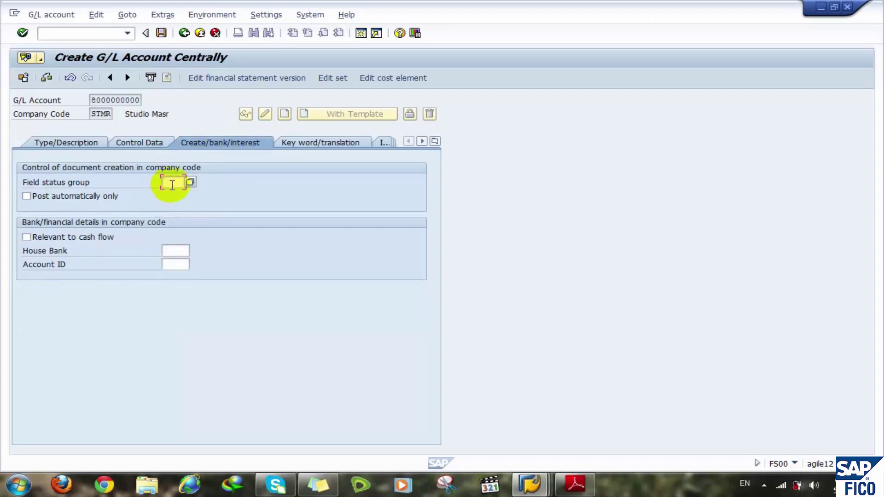
key("F4")
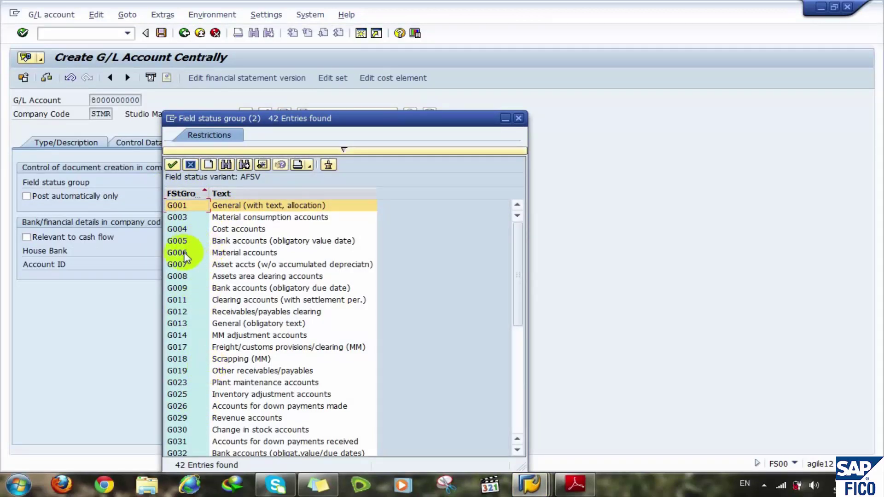
left_click(184, 229)
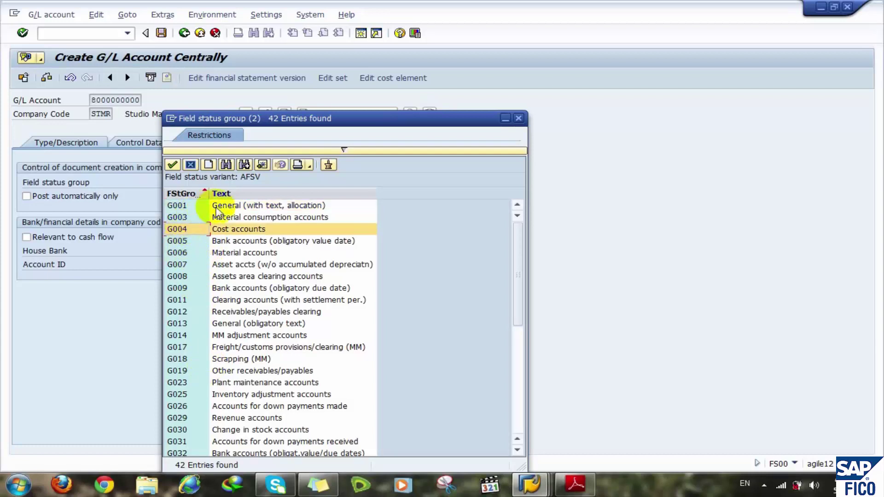
double_click(216, 206)
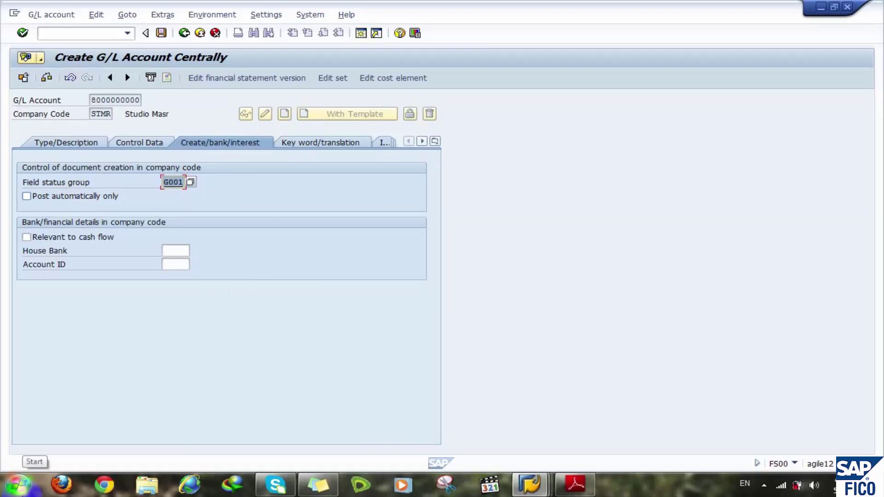
left_click(80, 199)
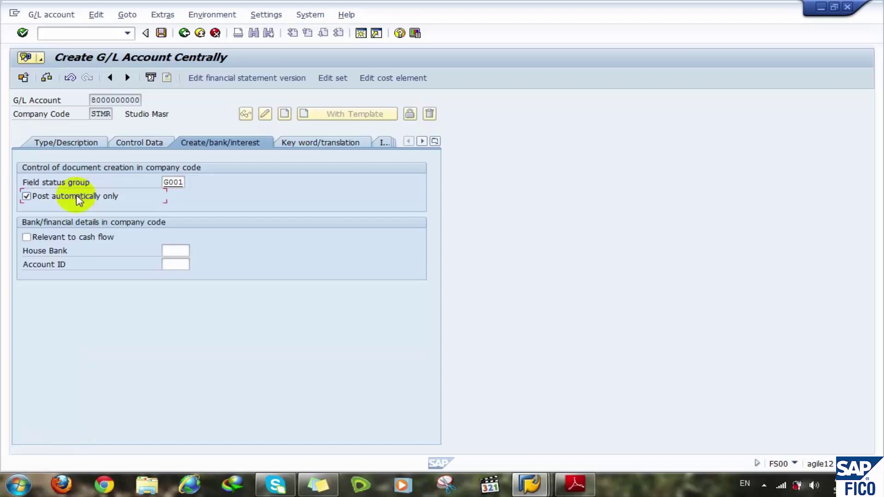
left_click(102, 244)
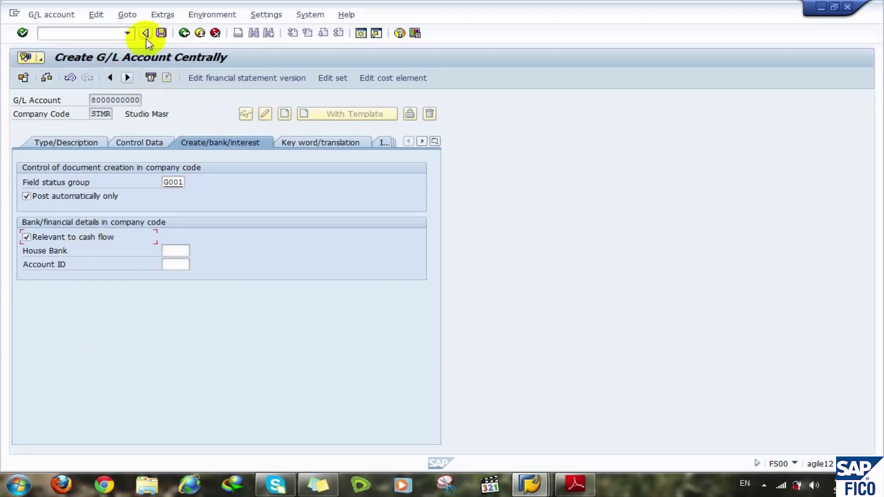
- Check the data, tick Only balances in local crcy, recheck without errors, and save
left_click(46, 78)
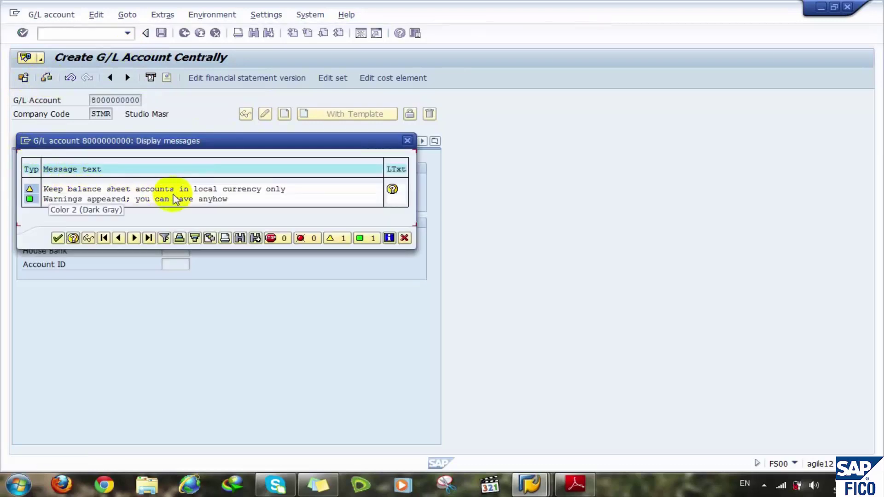
left_click(58, 237)
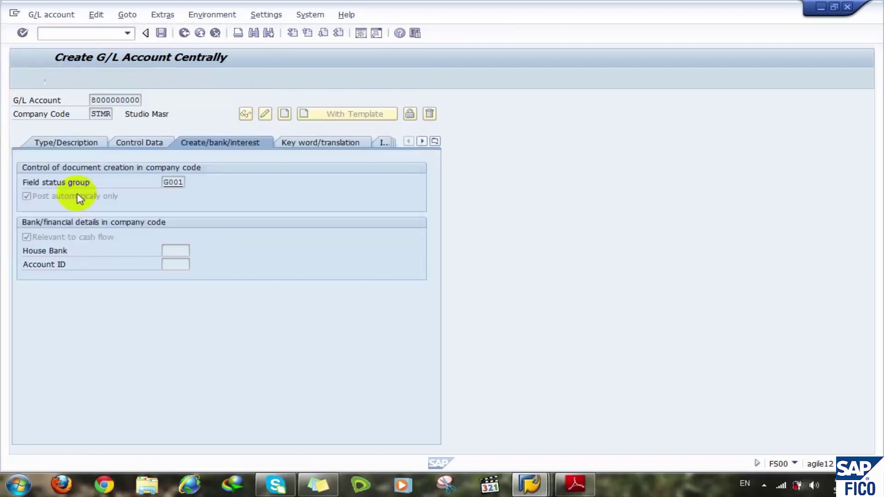
left_click(123, 146)
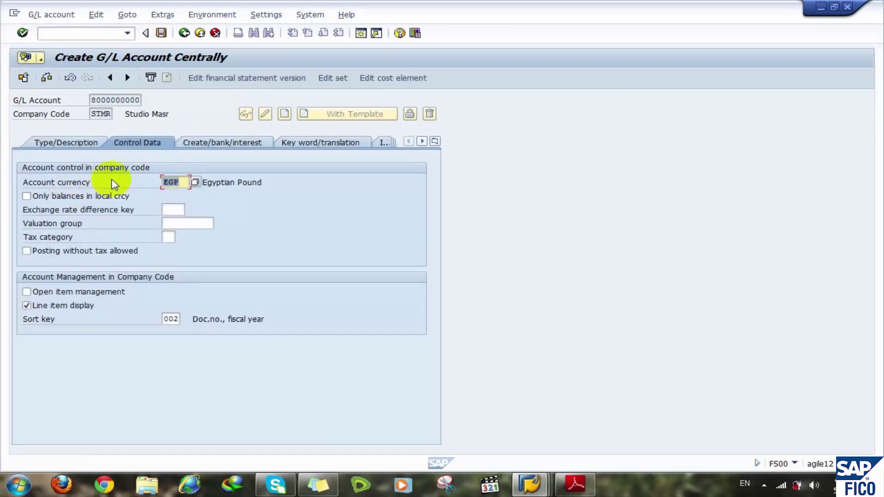
left_click(27, 196)
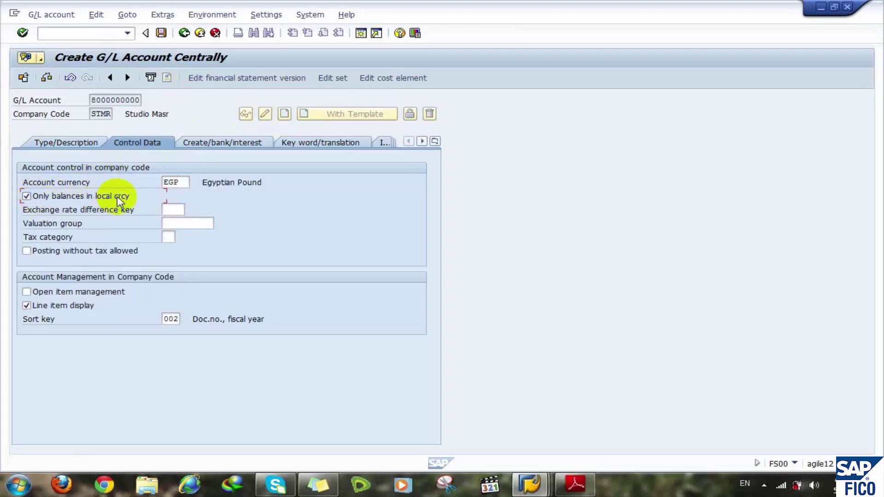
left_click(46, 78)
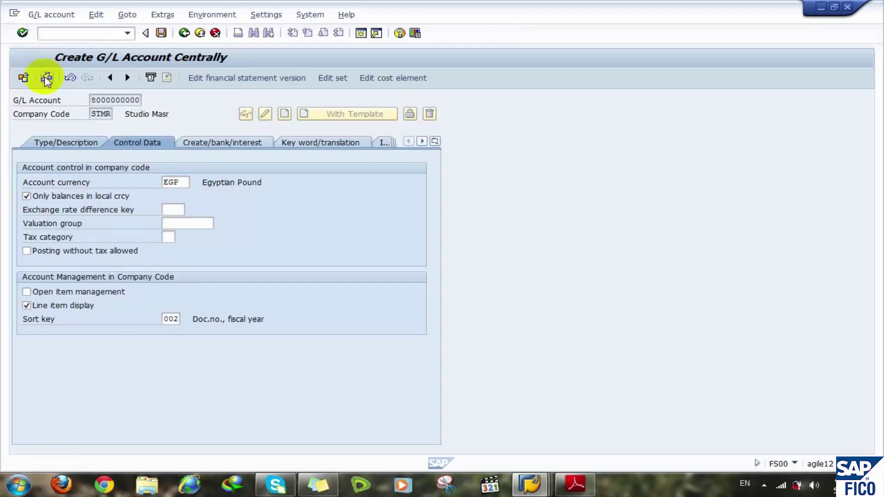
left_click(162, 33)
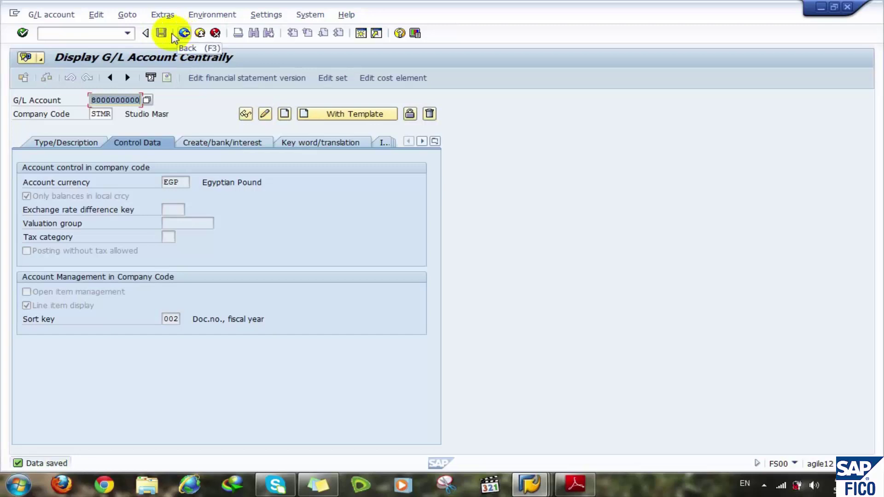
- Start a new SAP session running FS00 and select the G/L account number field
left_click(117, 36)
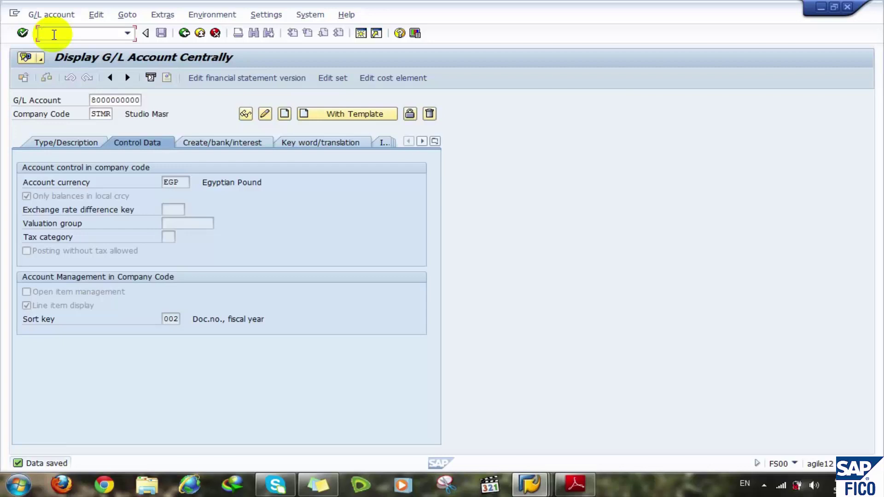
left_click(361, 34)
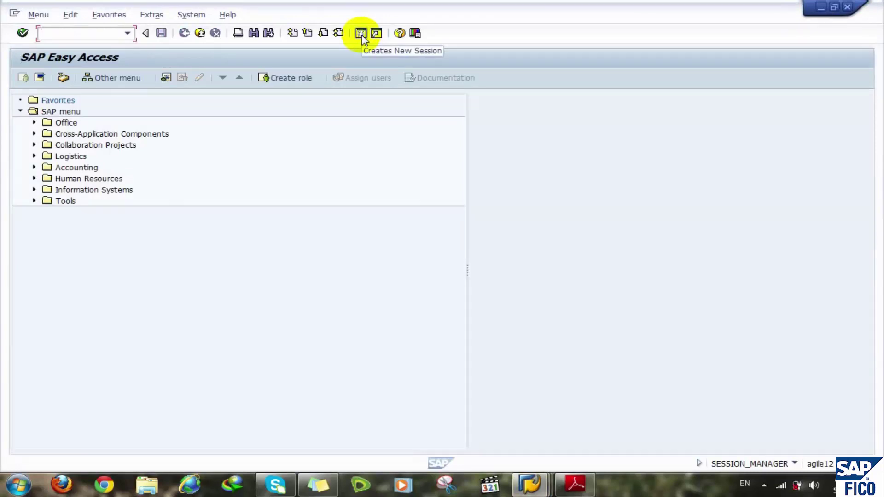
type("fs")
type("00")
key("Return")
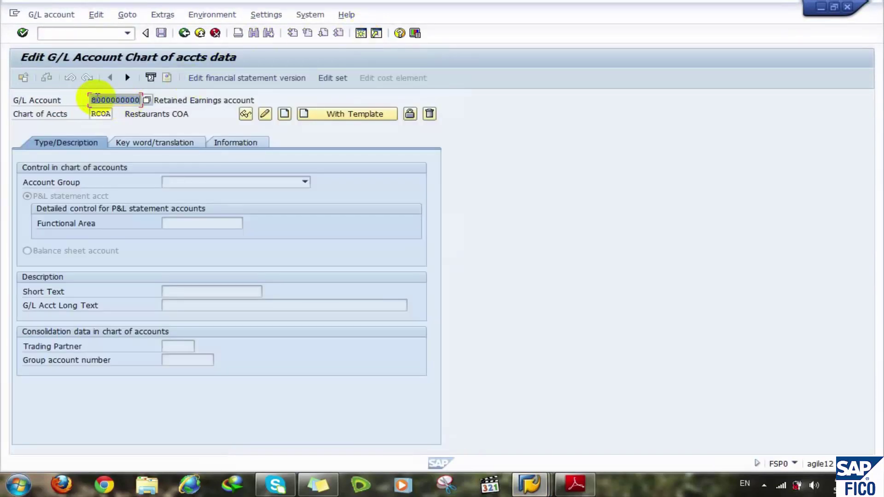
left_click(95, 100)
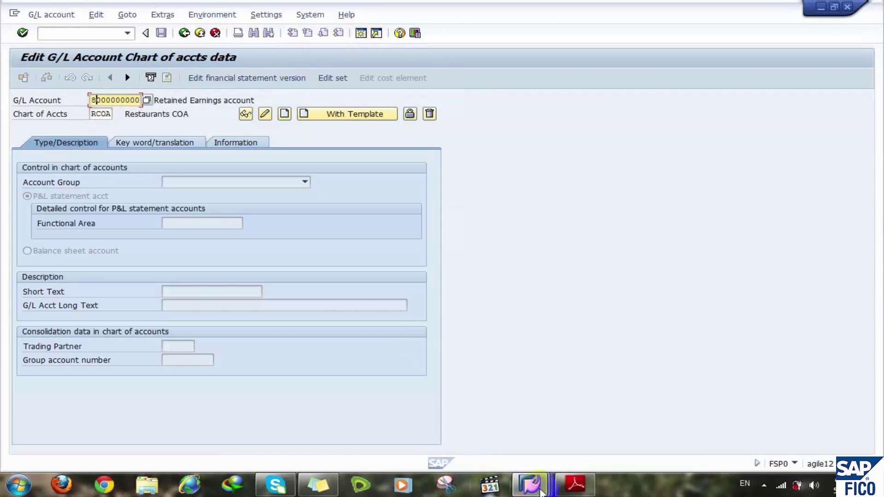
mouse_move(541, 492)
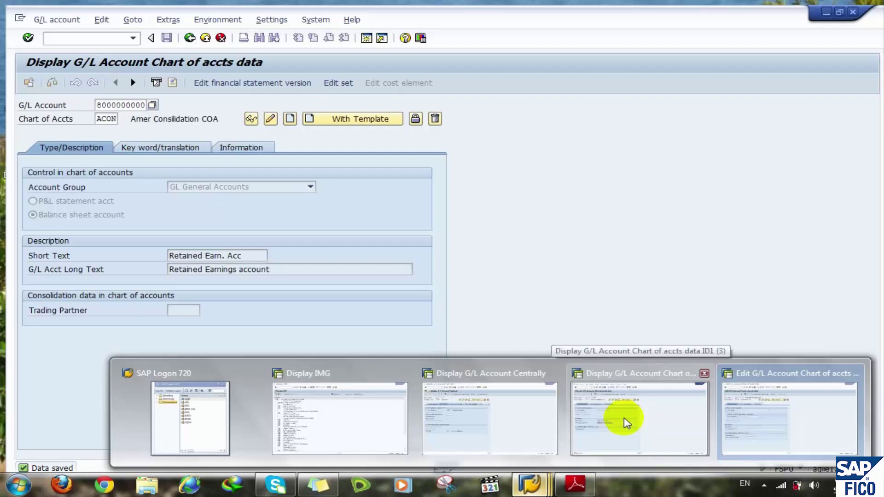
left_click(626, 422)
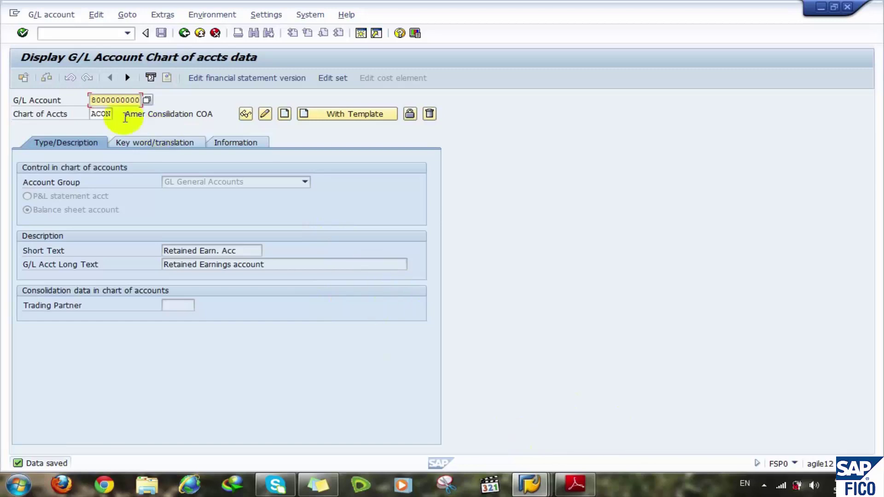
key("BackSpace")
key("BackSpace")
key("BackSpace")
key("BackSpace")
key("BackSpace")
key("BackSpace")
key("BackSpace")
key("BackSpace")
key("BackSpace")
key("BackSpace")
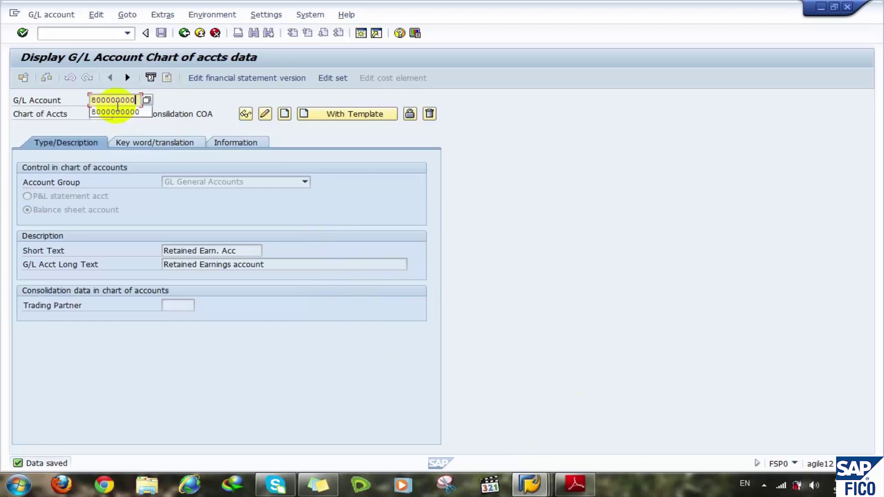
type("2")
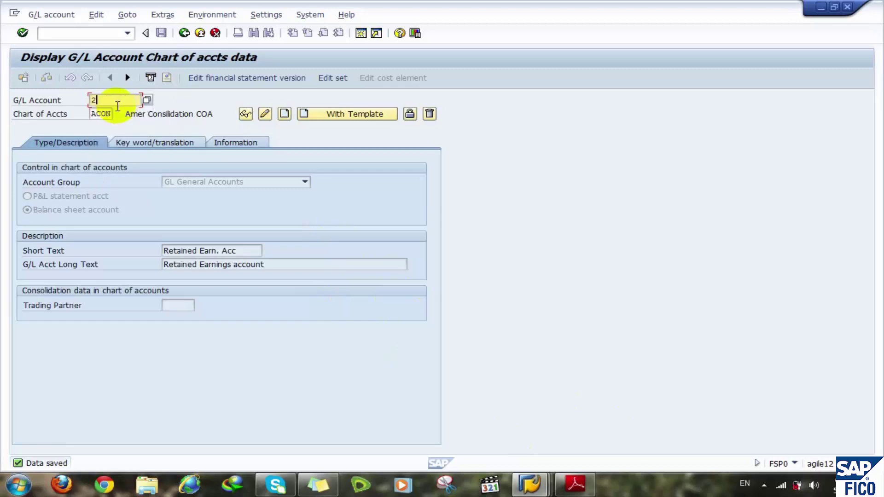
type("000000000")
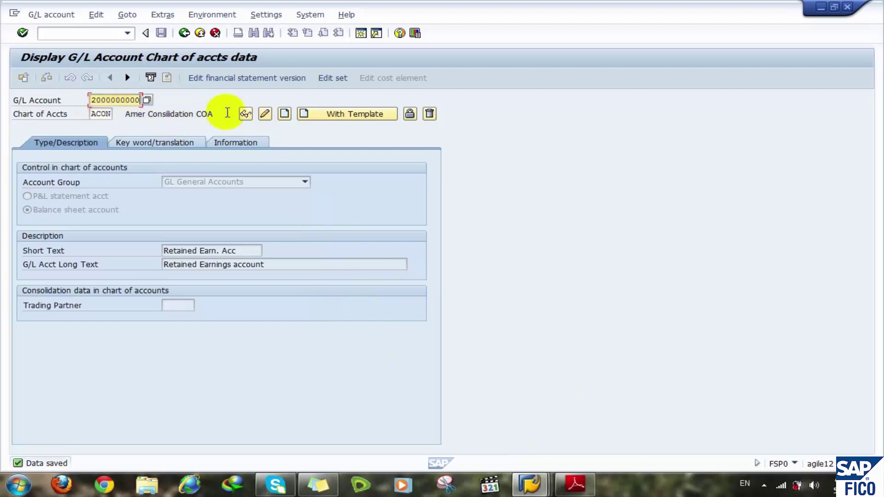
left_click(285, 114)
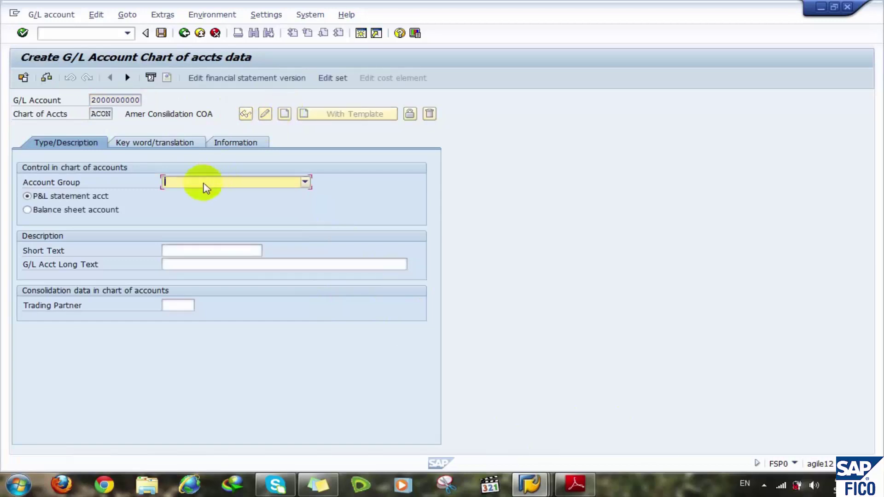
left_click(203, 183)
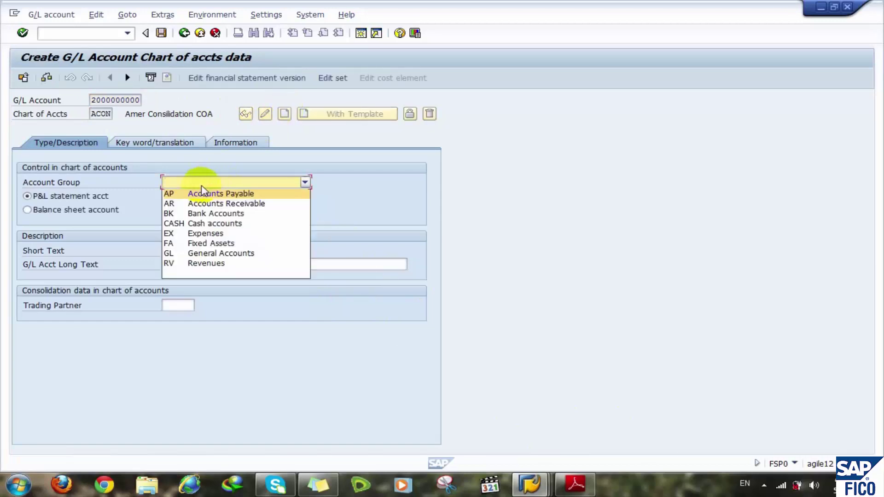
left_click(205, 213)
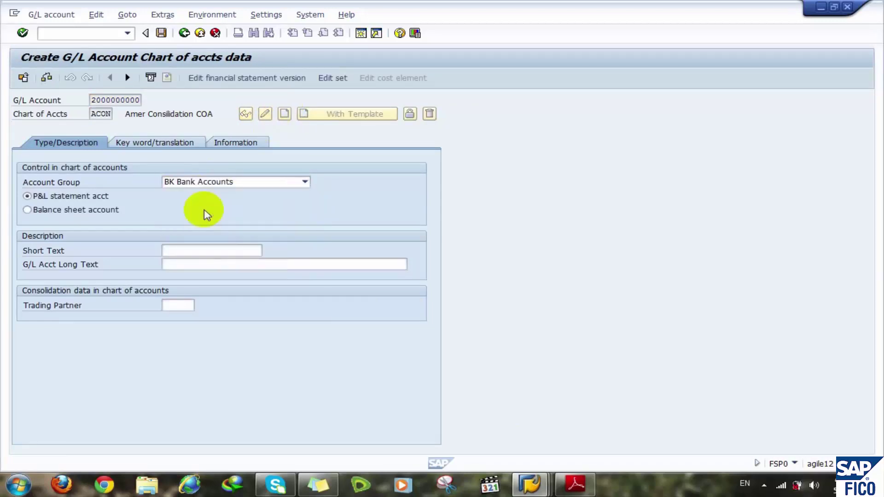
left_click(72, 212)
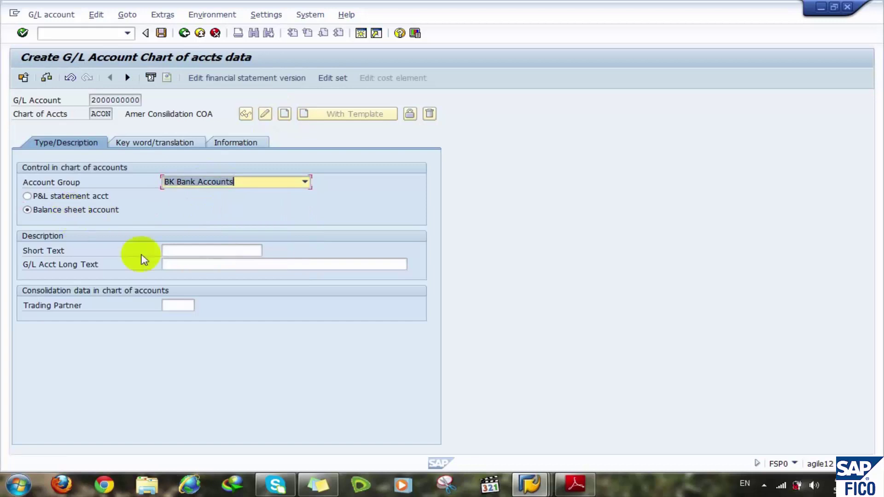
- Enter short text 'Banks' and long text 'Bank accounts', then save the account
left_click(181, 251)
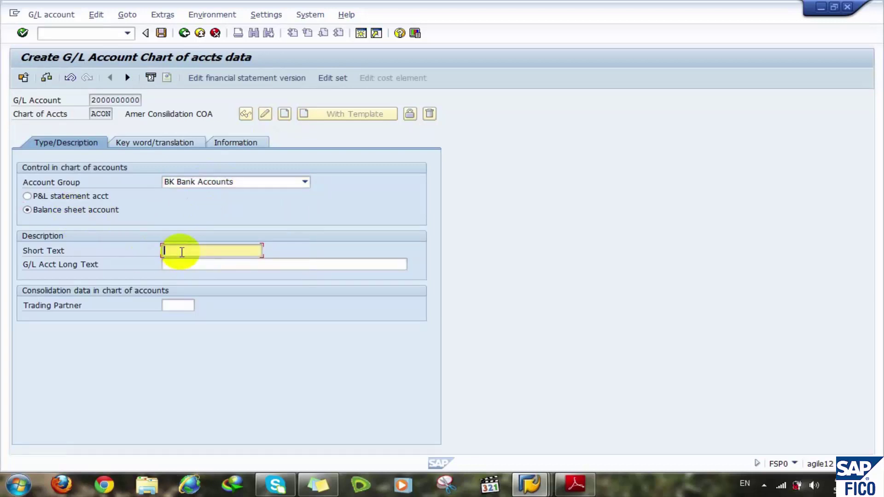
left_click(182, 252)
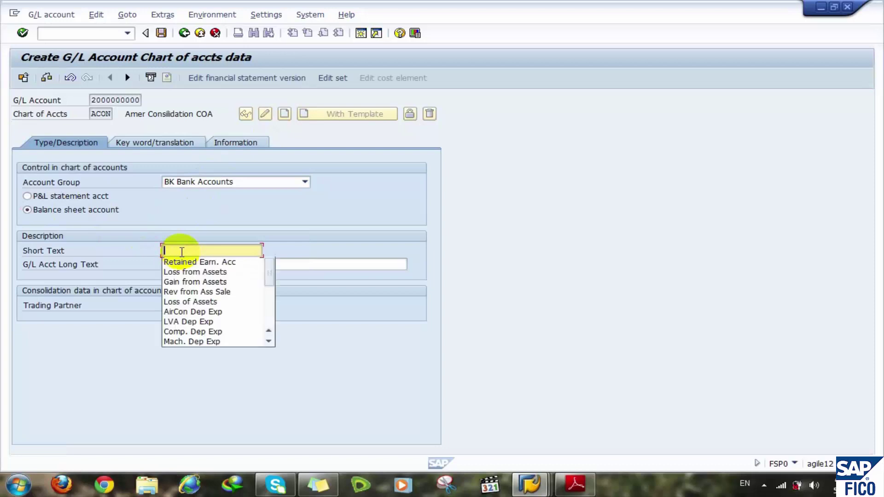
type("Bank")
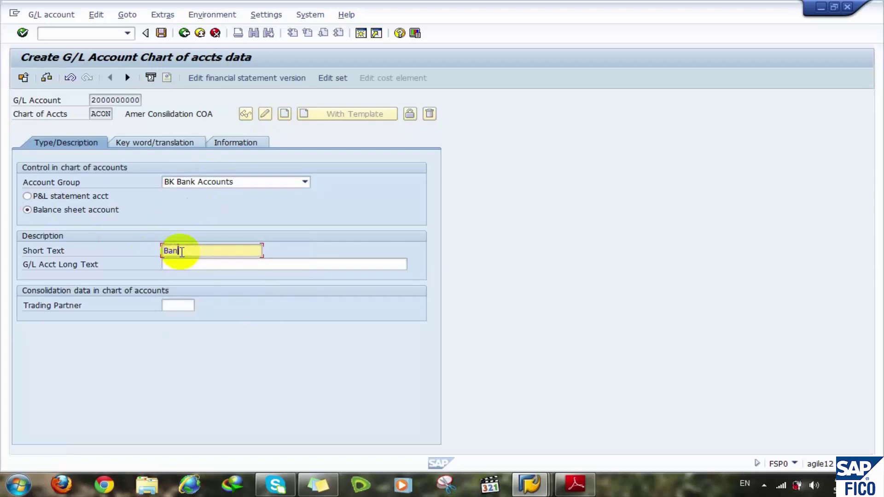
type("d")
key("BackSpace")
type("s")
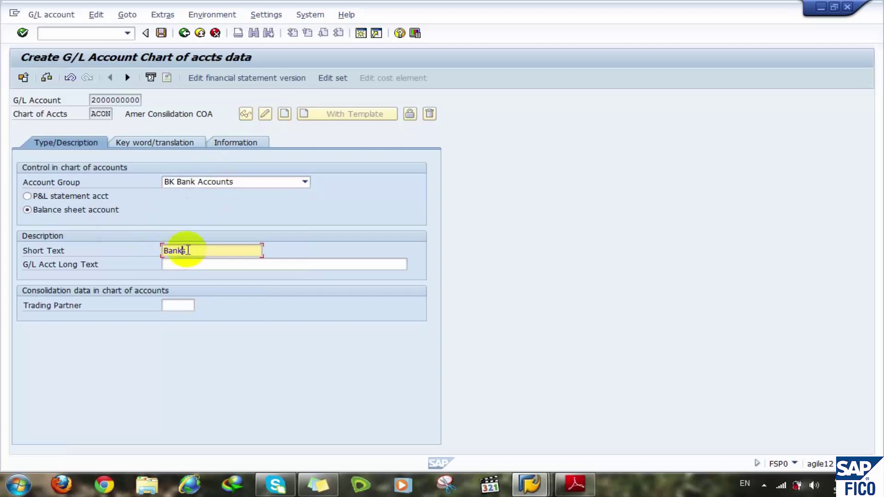
left_click(172, 266)
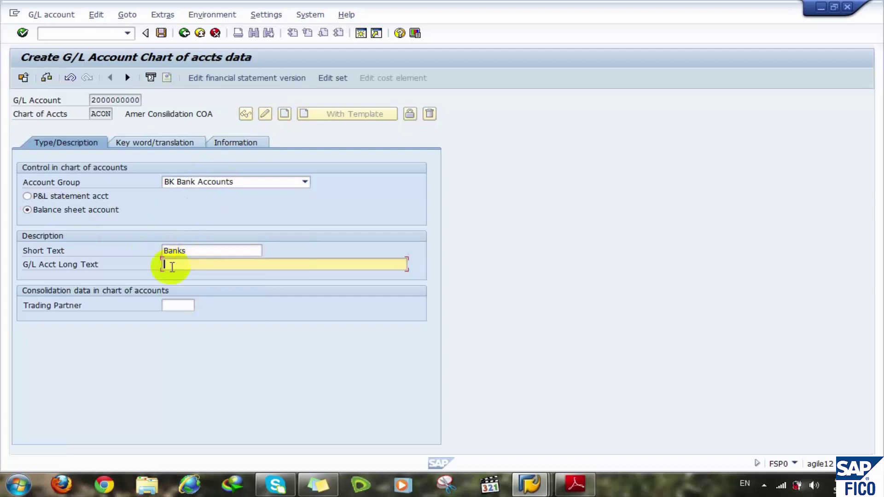
type("Bank accounts")
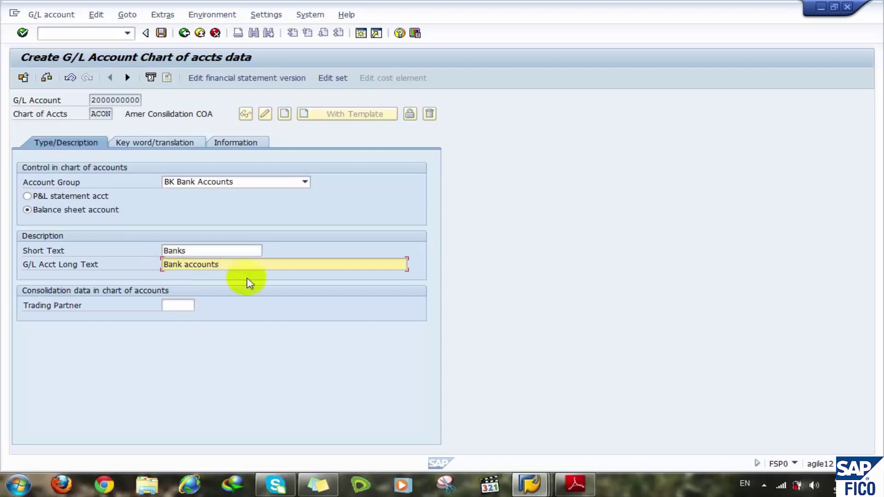
left_click(159, 35)
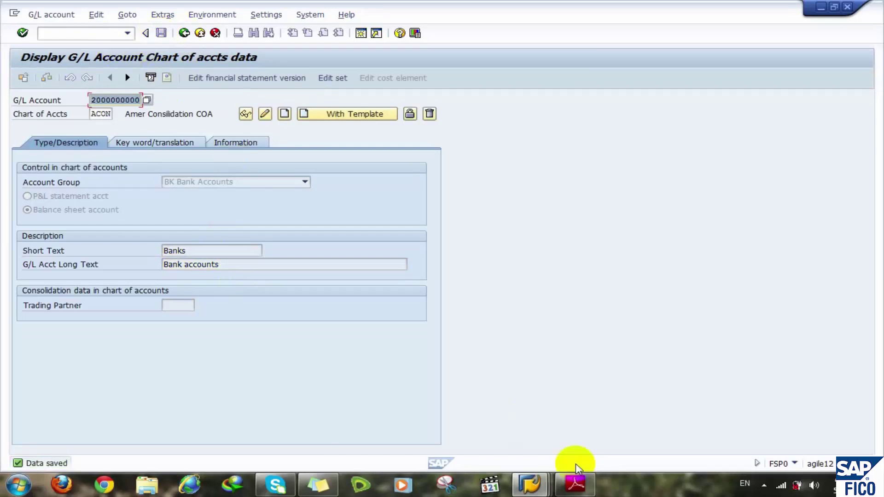
left_click(530, 484)
- Switch to the other SAP session and begin entering the FS00 transaction code
left_click(603, 433)
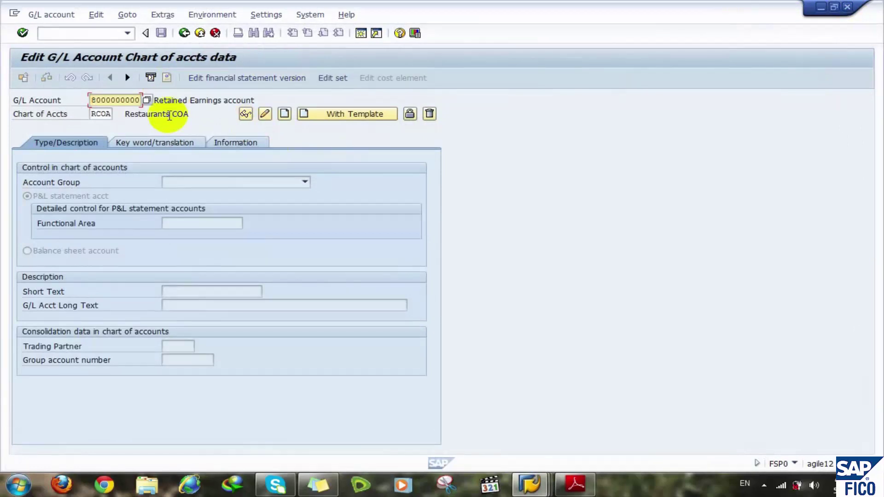
left_click(141, 100)
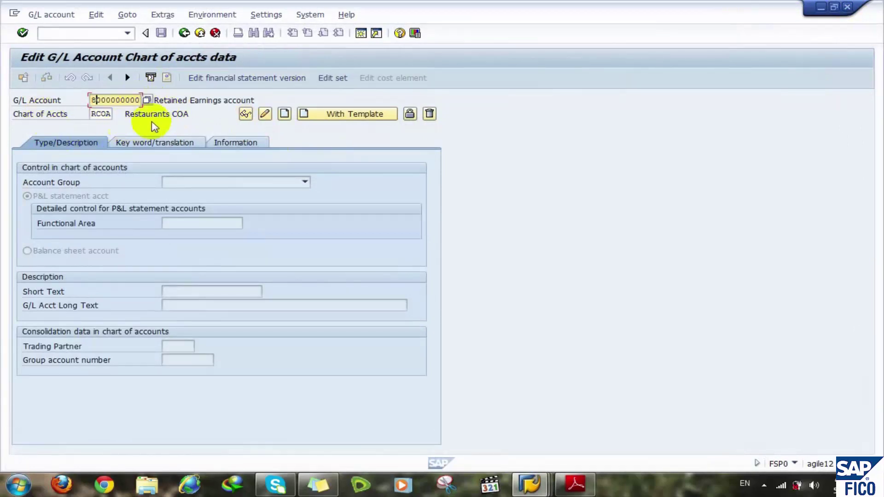
left_click(92, 31)
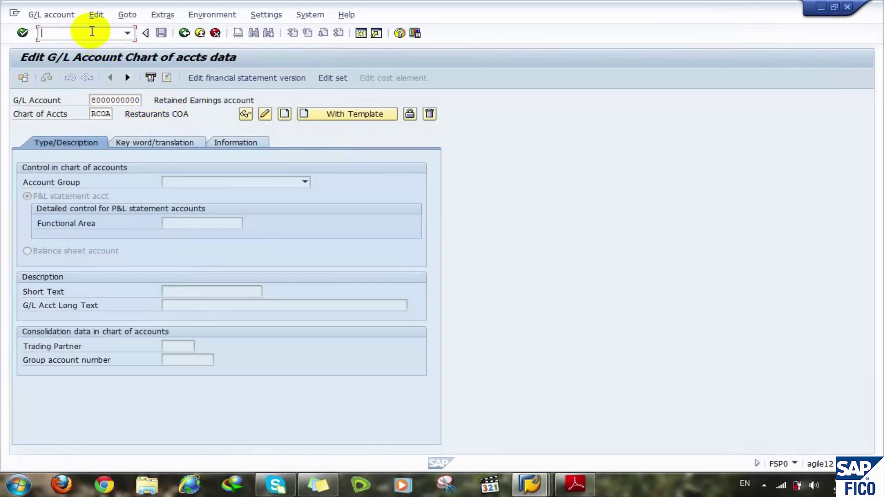
type("/nfsp")
key("BackSpace")
type("00")
key("Return")
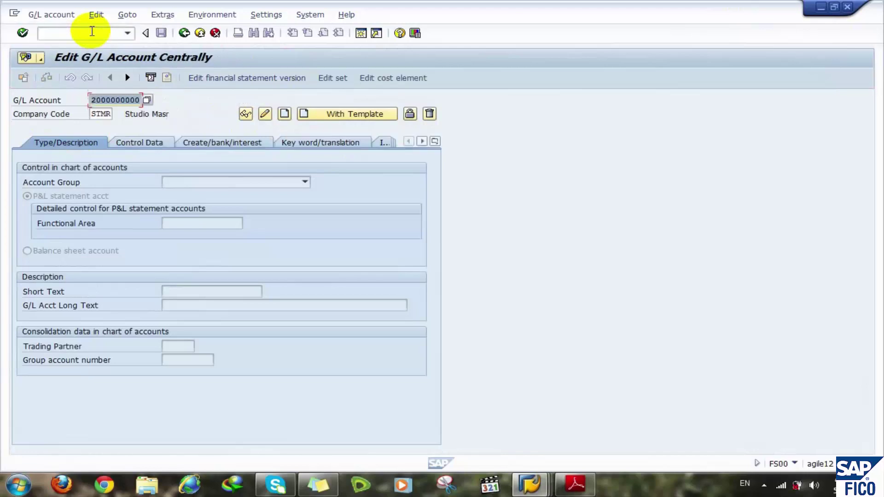
double_click(109, 102)
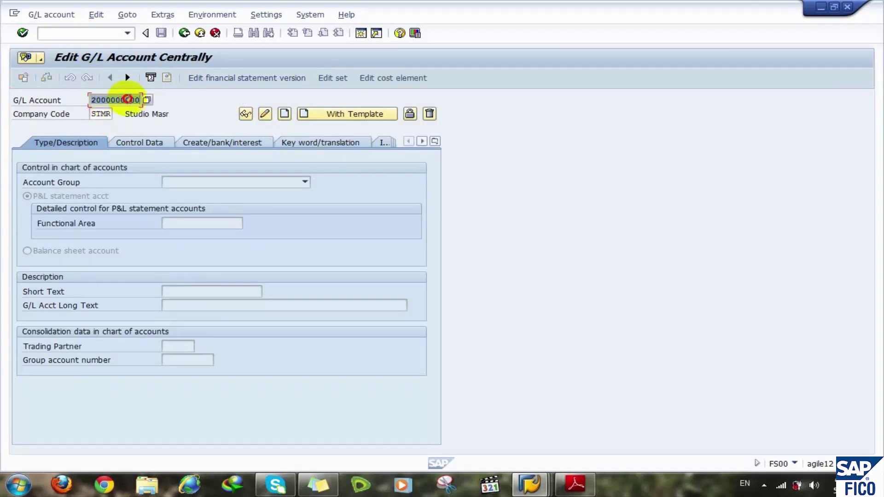
left_click(126, 100)
left_click_drag(125, 100, 148, 100)
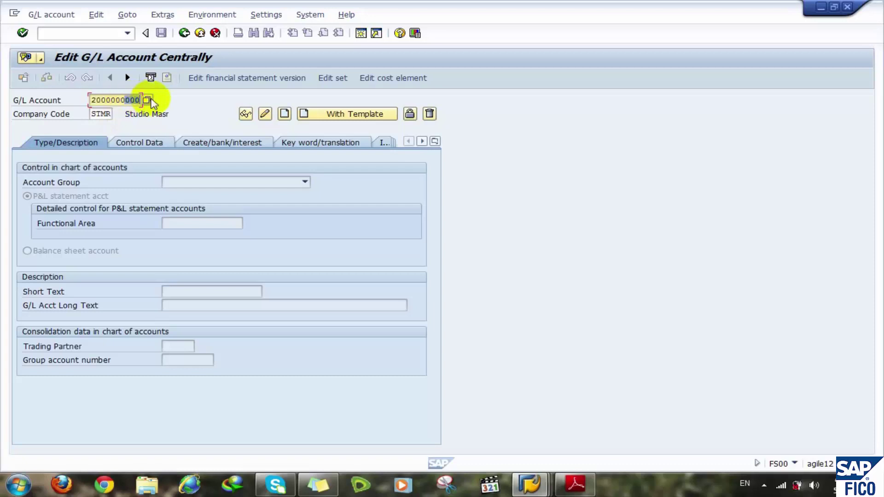
type("100")
key("Left")
key("BackSpace")
type("1")
left_click(284, 114)
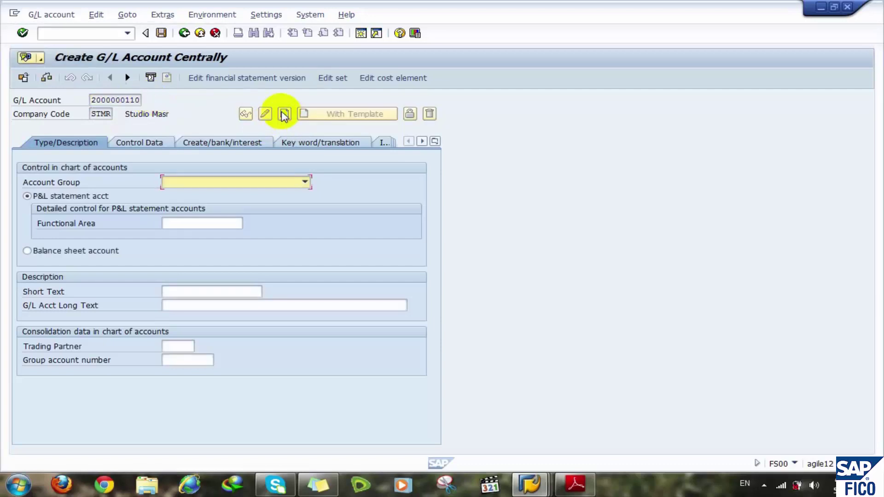
left_click(216, 183)
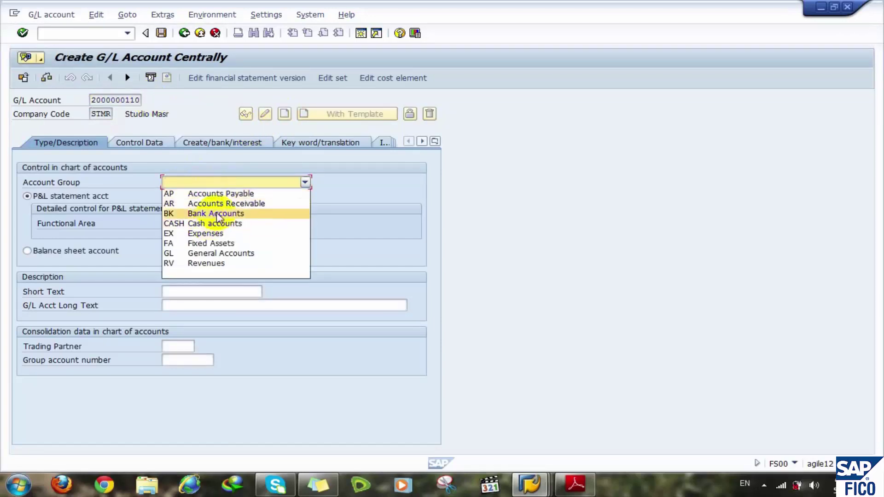
left_click(218, 214)
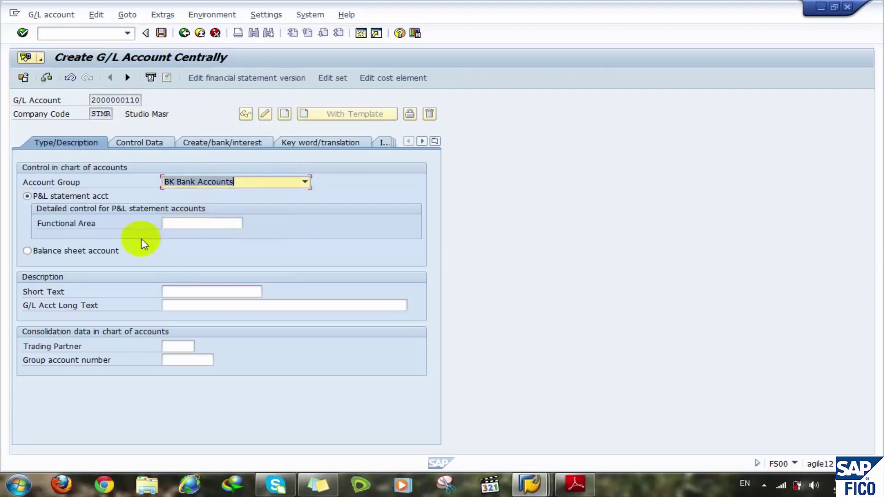
left_click(97, 253)
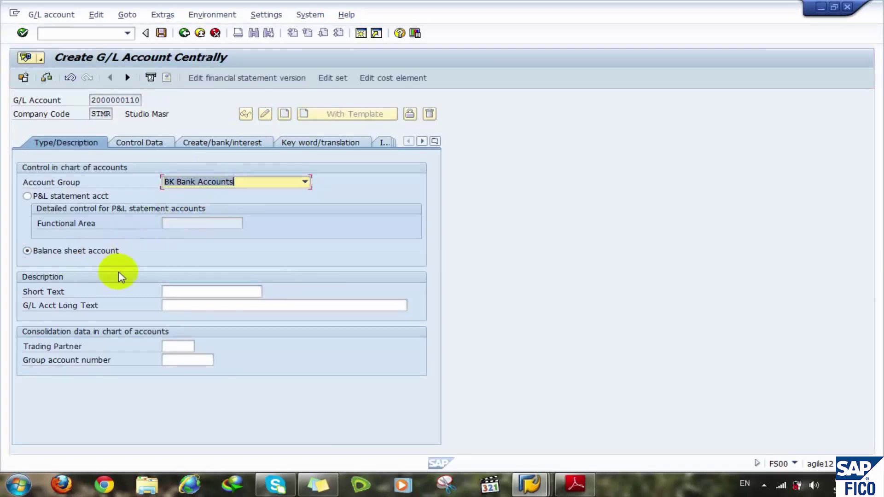
left_click(202, 293)
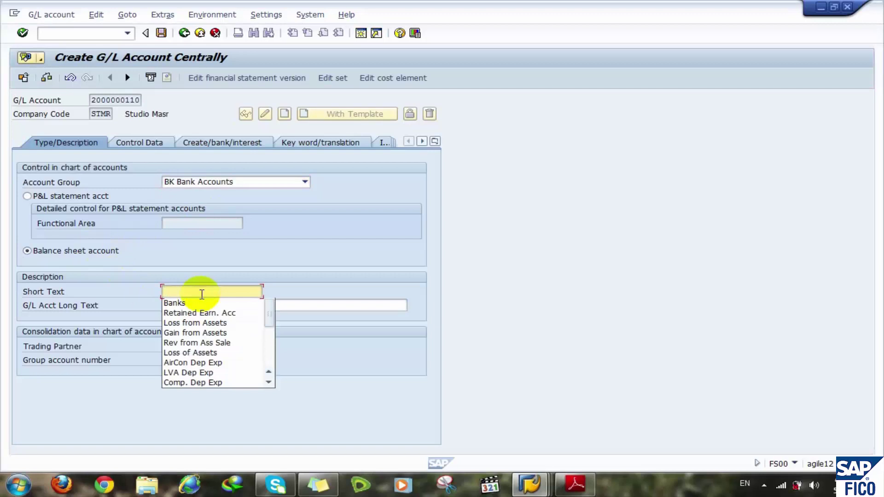
type("CIB")
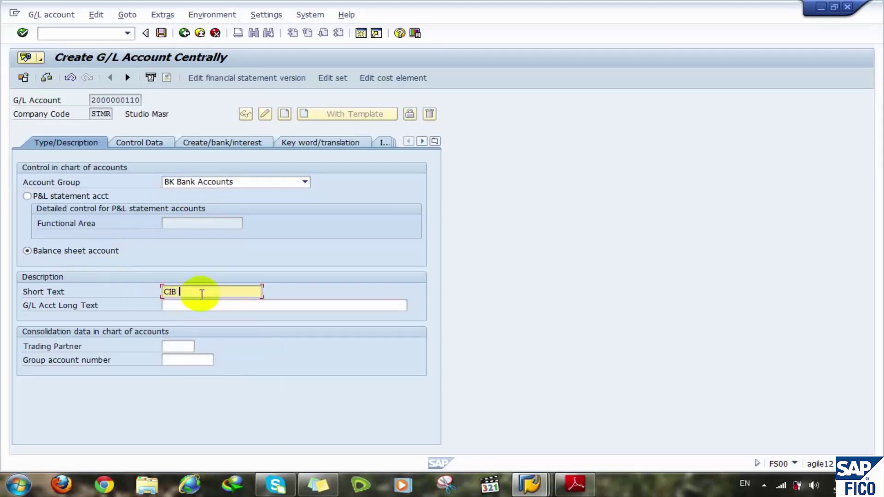
type(" EGP")
left_click(187, 305)
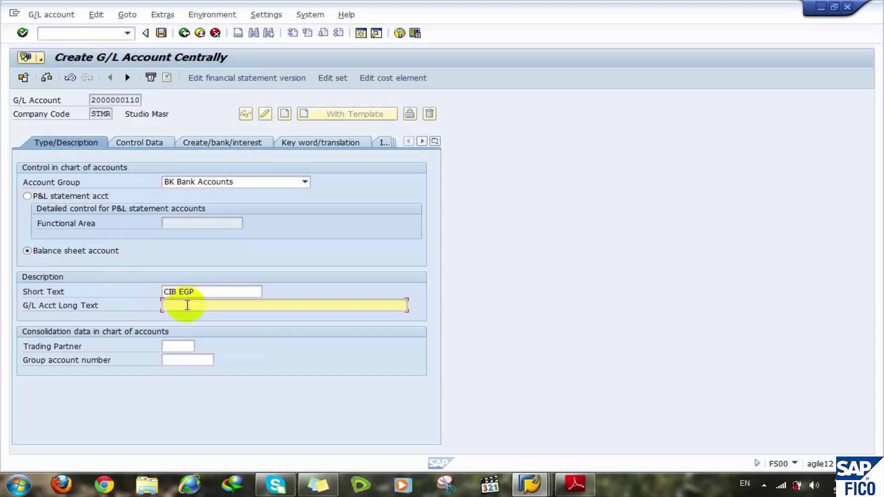
type("C")
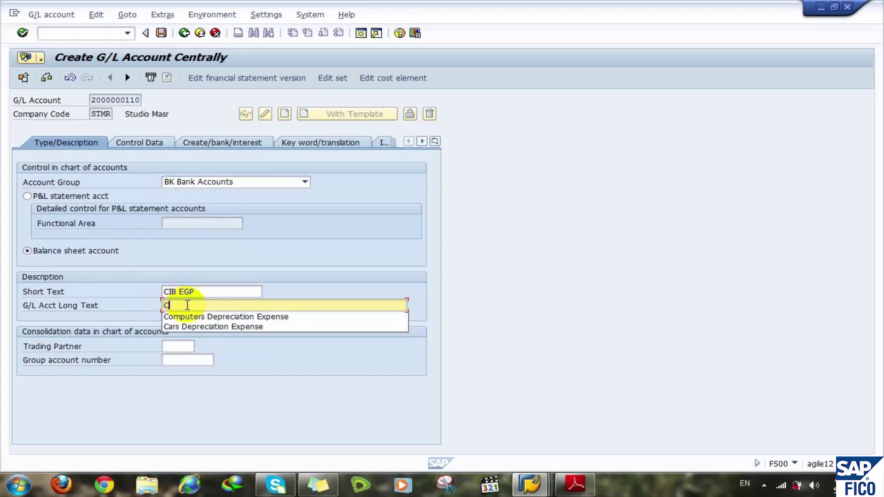
type("IB")
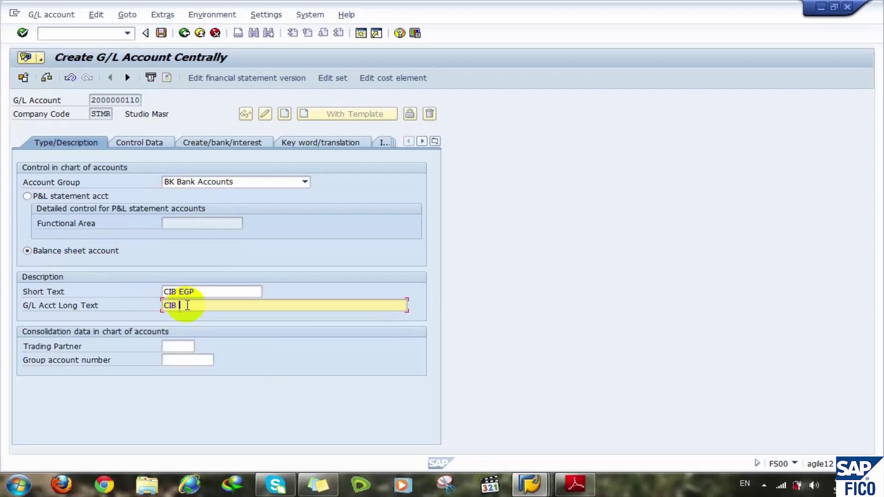
type(" EGP")
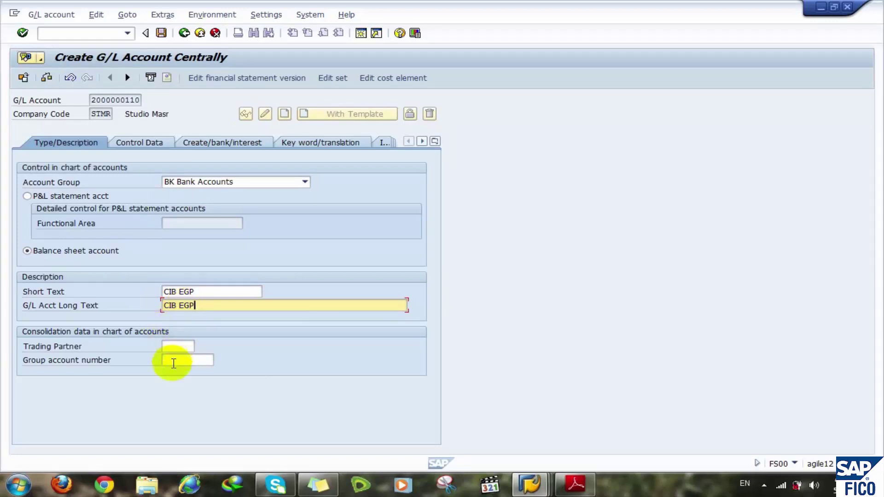
left_click(173, 363)
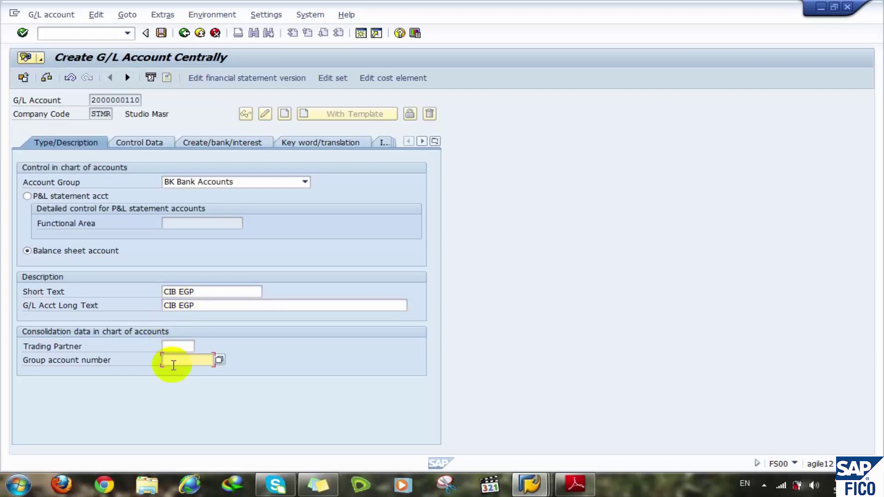
type("20")
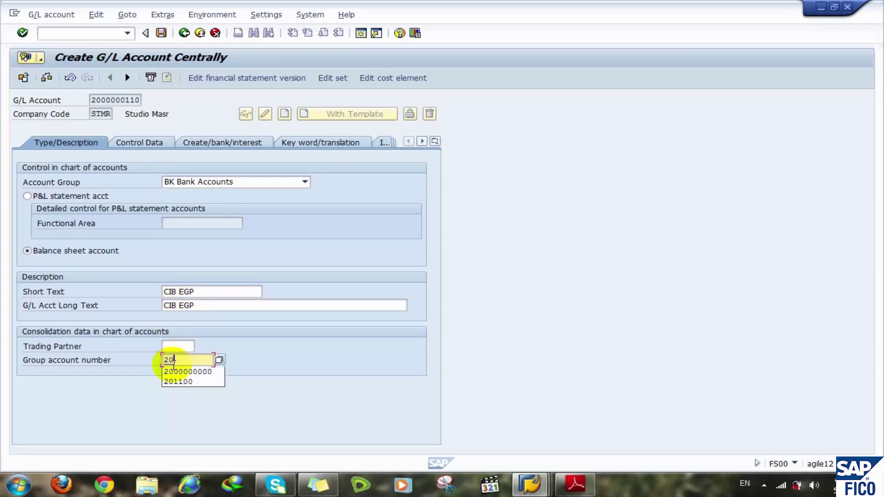
key("Down")
key("Return")
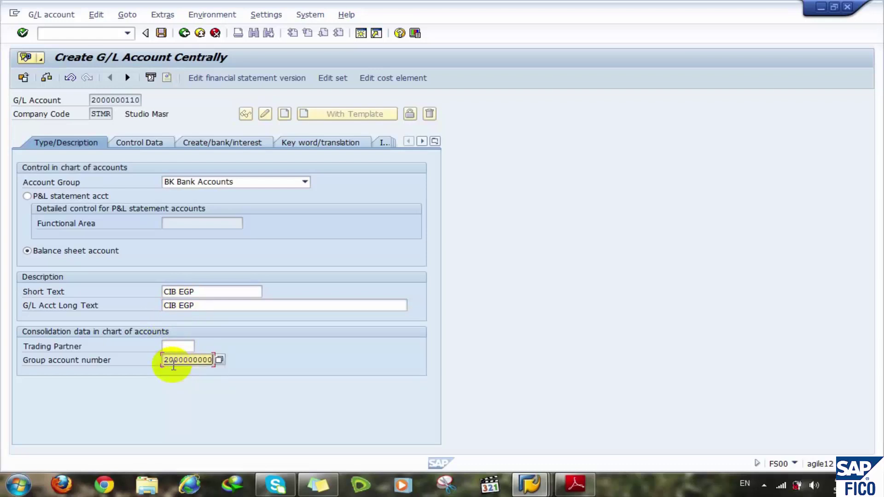
left_click(136, 145)
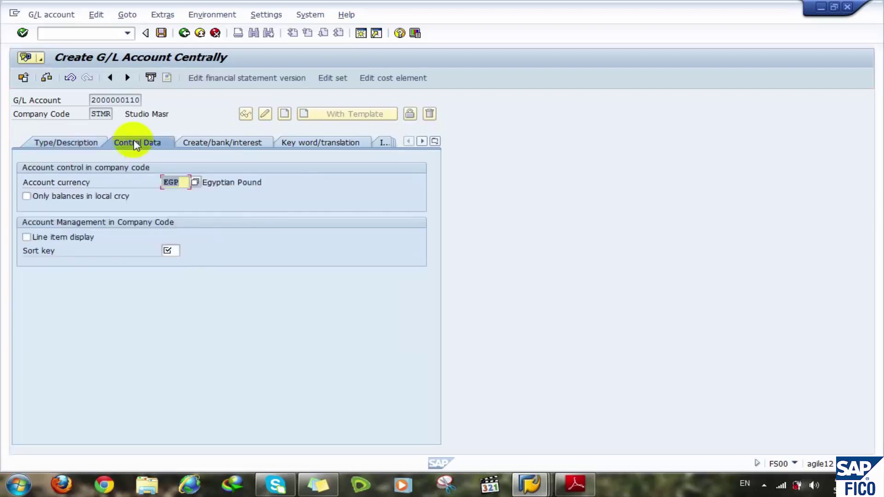
- Keep balances in local currency only, enable line item display and set sort key 002
double_click(186, 184)
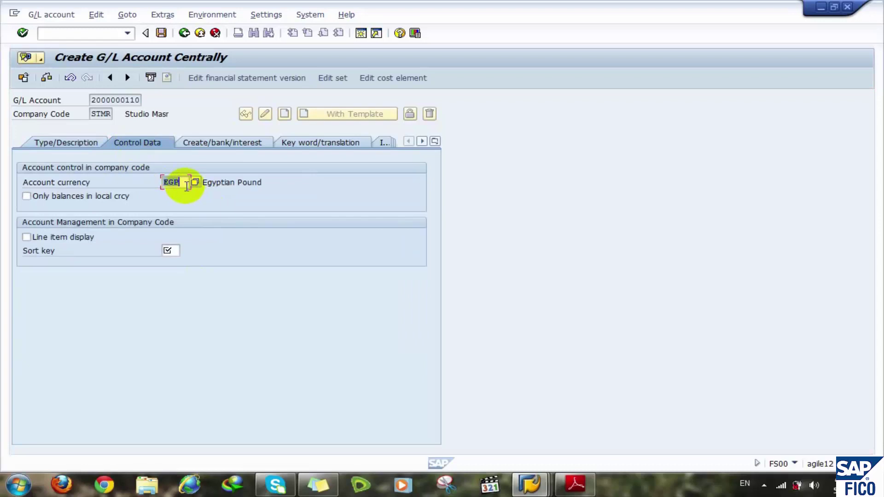
left_click(69, 198)
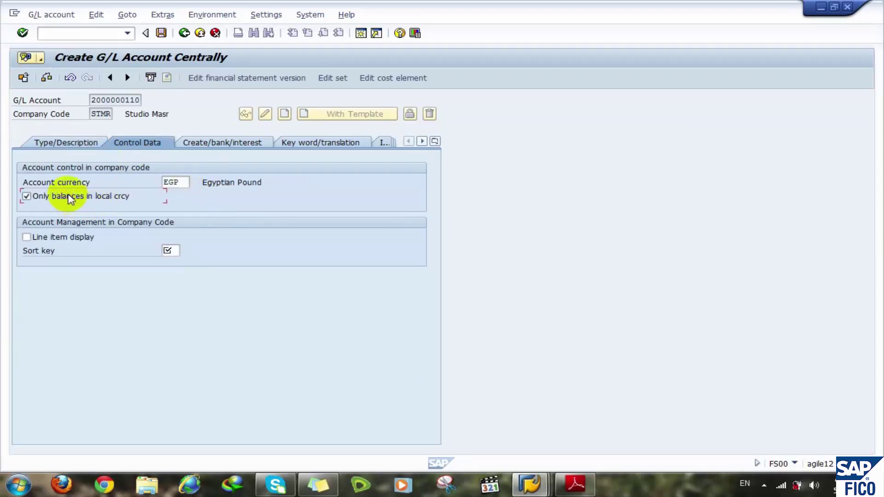
left_click(46, 237)
left_click(168, 250)
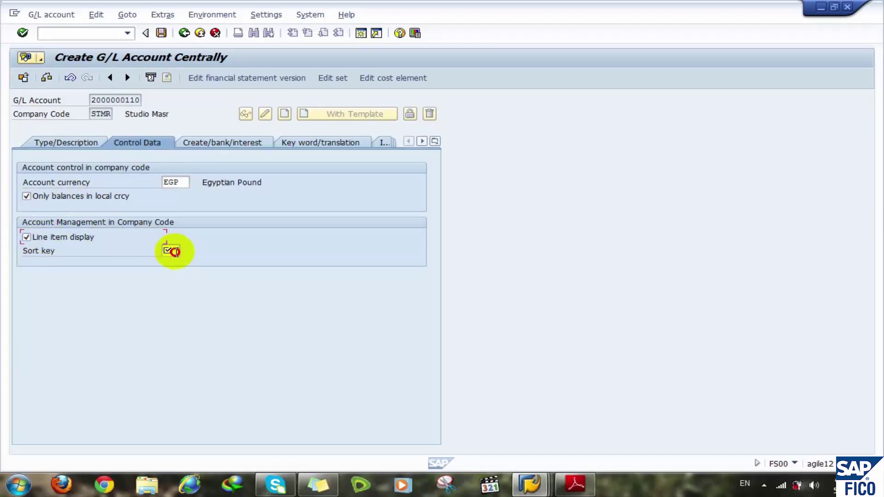
left_click(171, 264)
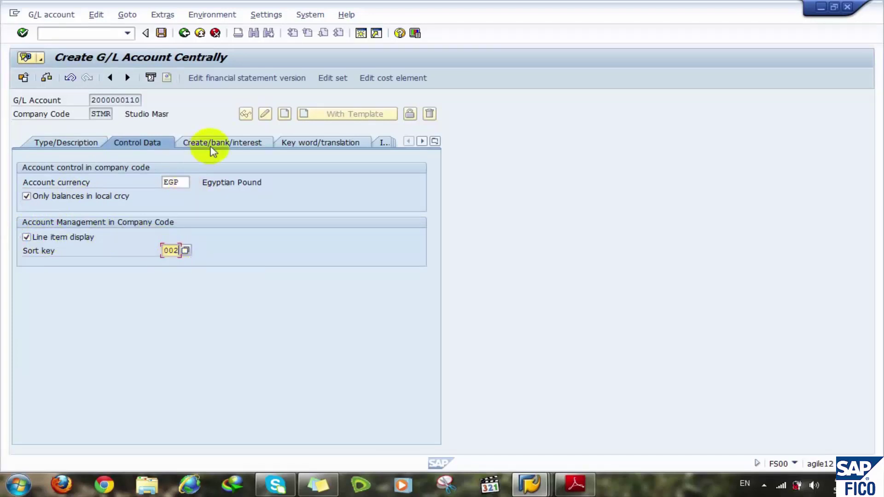
left_click(221, 143)
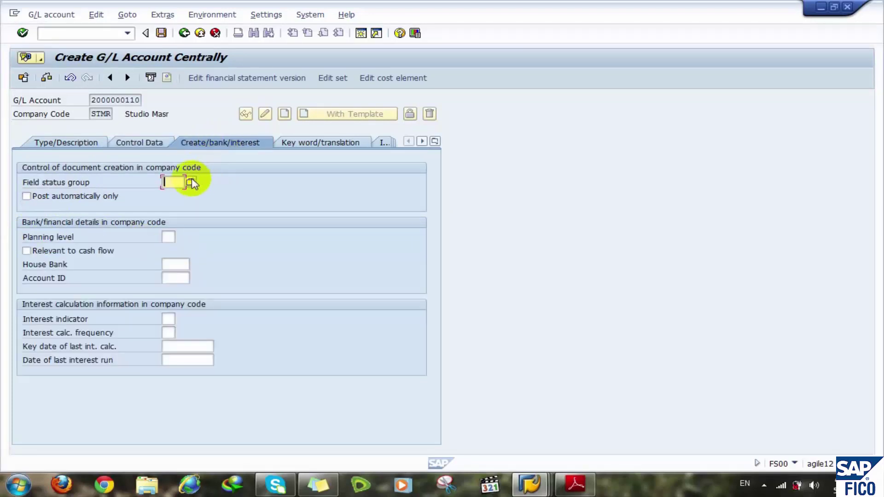
key("F4")
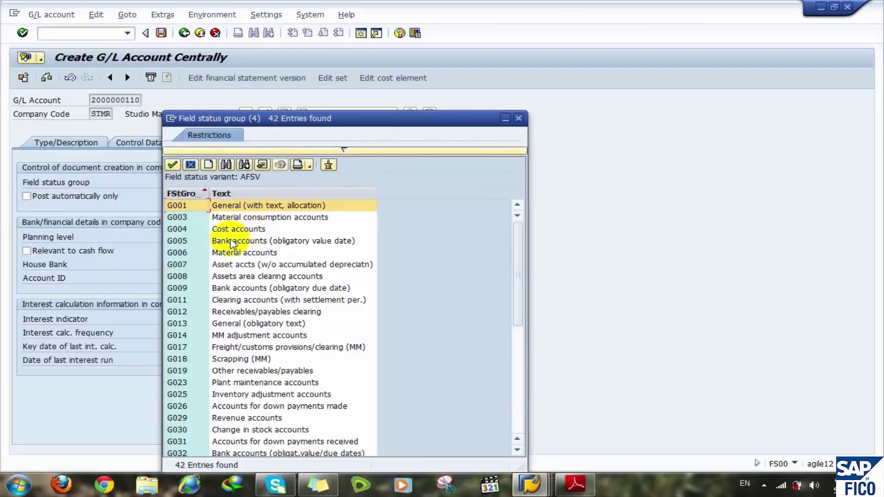
left_click(190, 243)
double_click(190, 243)
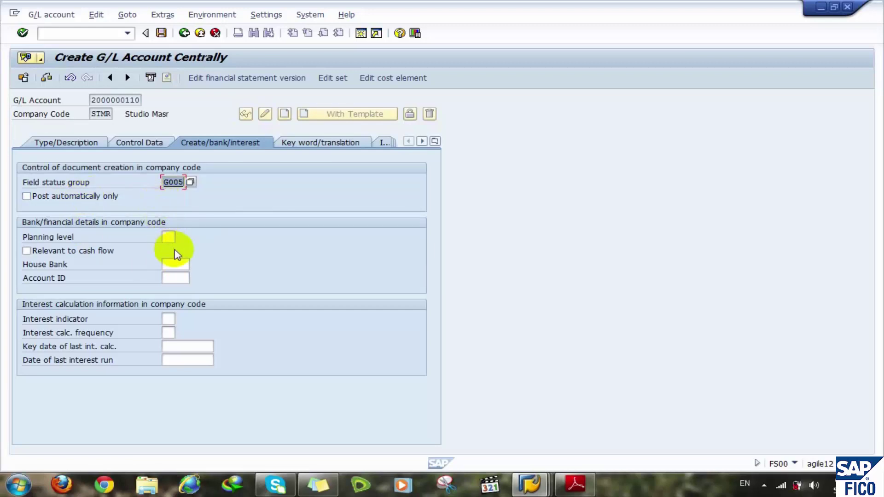
left_click(174, 267)
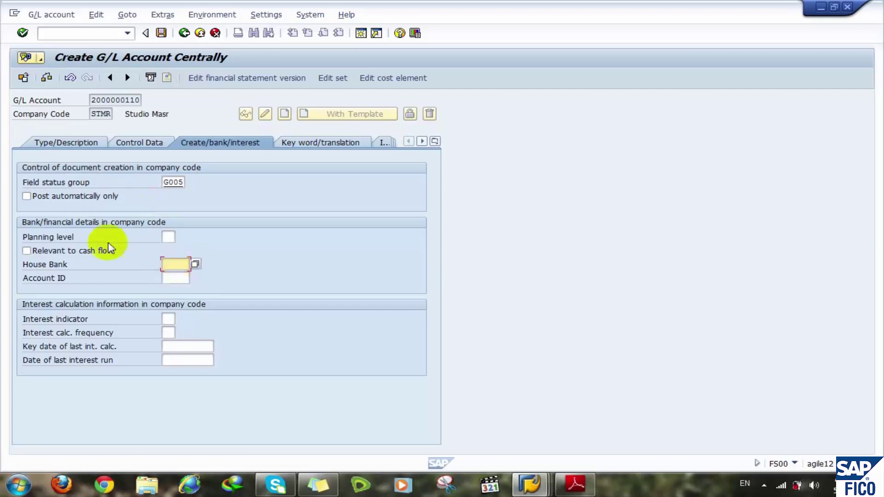
left_click(57, 255)
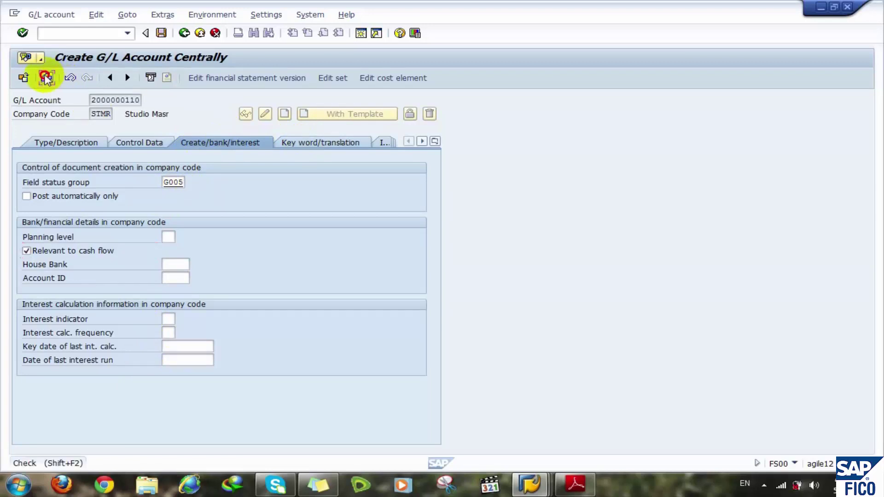
left_click(46, 79)
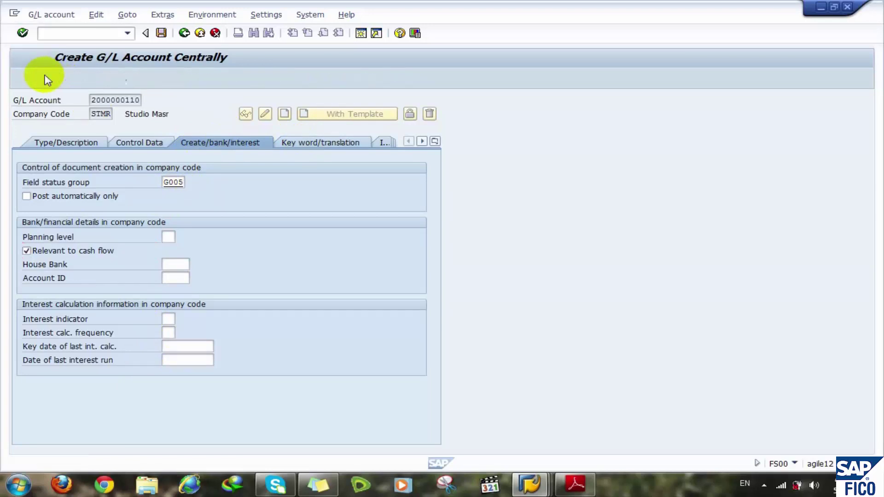
left_click(160, 33)
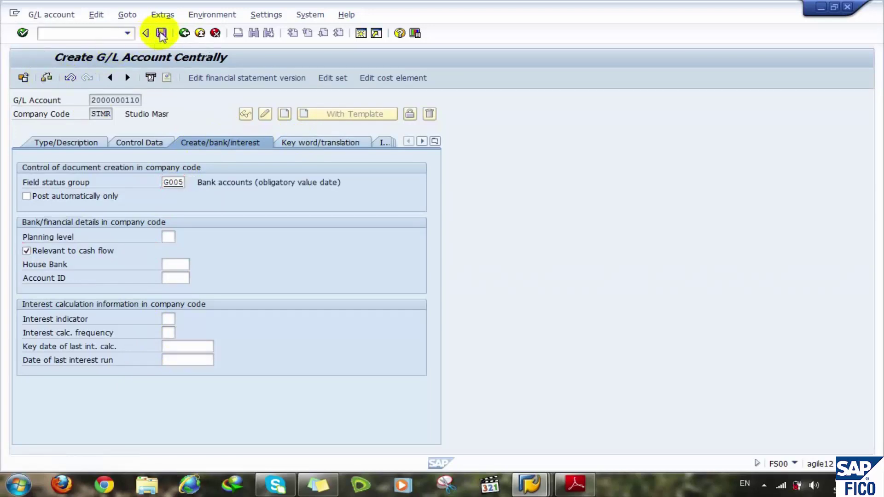
left_click(135, 99)
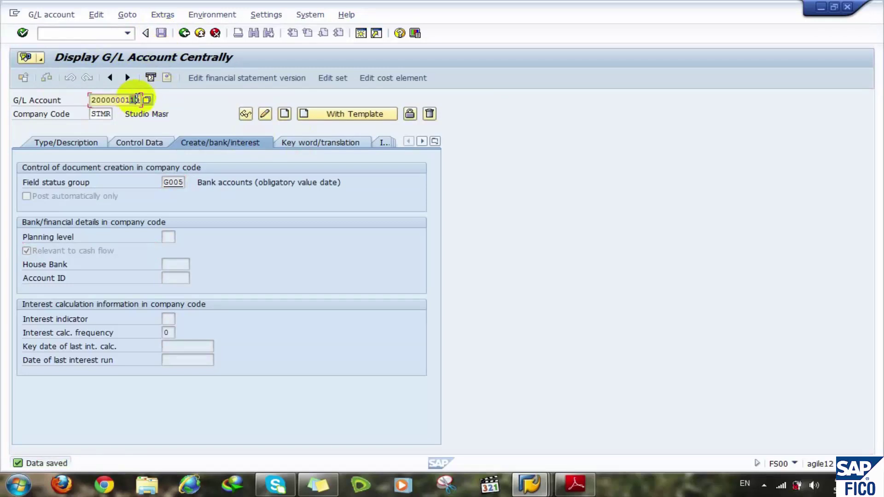
key("BackSpace")
type("2")
left_click(284, 113)
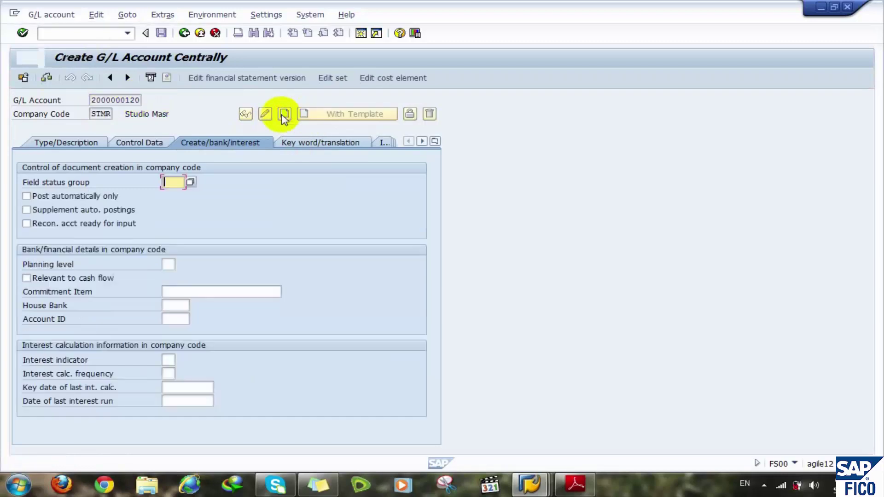
left_click(173, 185)
left_click(173, 194)
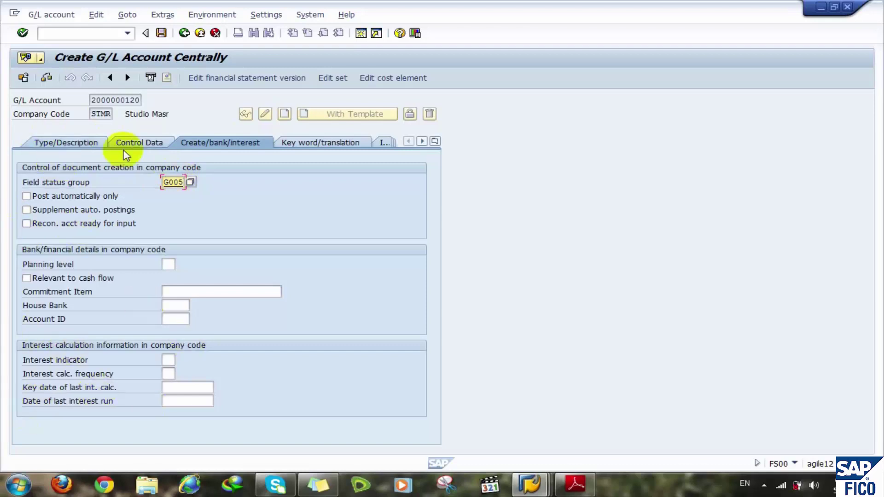
left_click(69, 142)
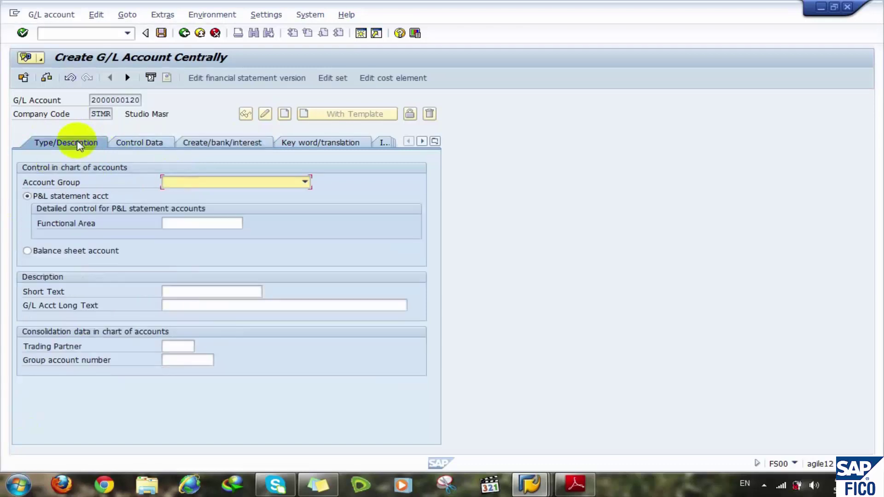
left_click(197, 183)
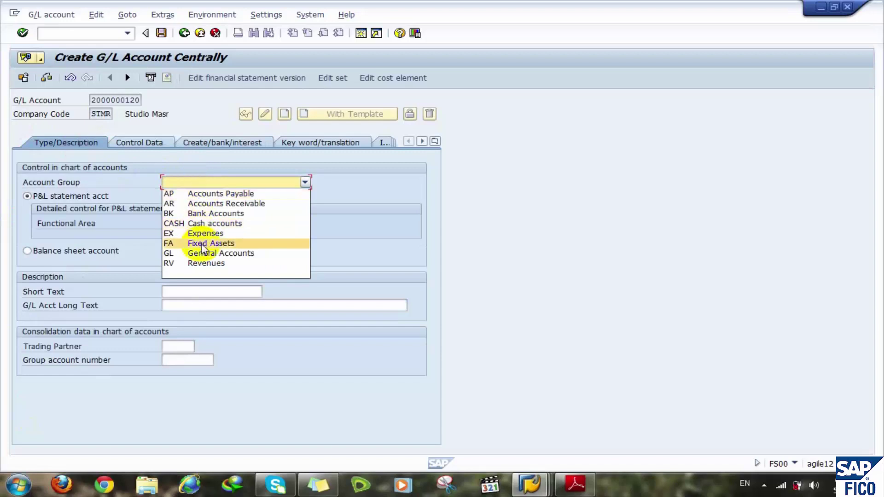
left_click(196, 214)
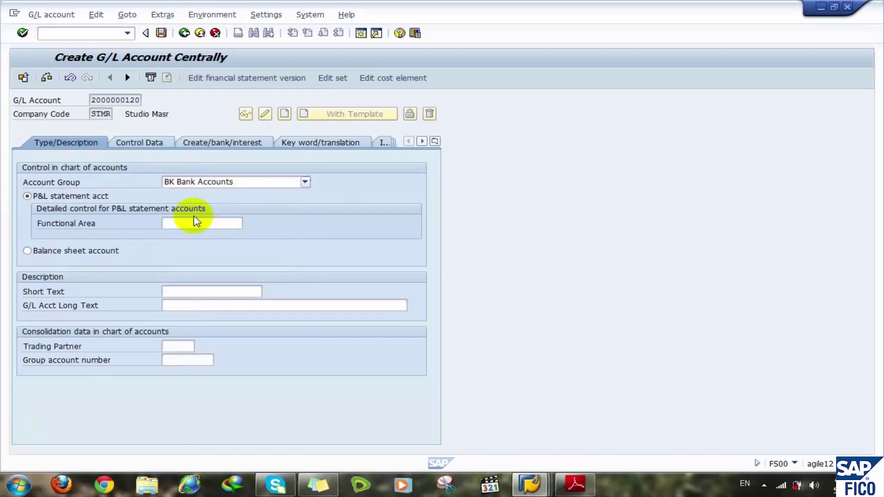
left_click(52, 251)
left_click(179, 292)
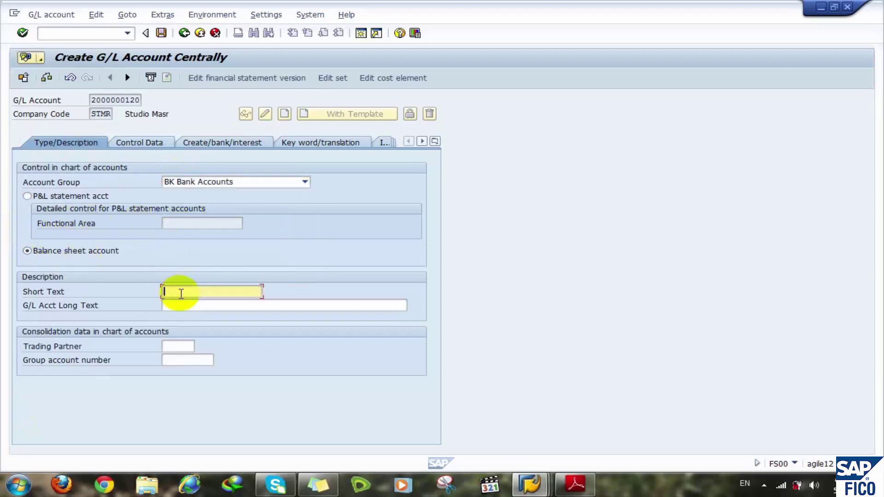
type("CIB ")
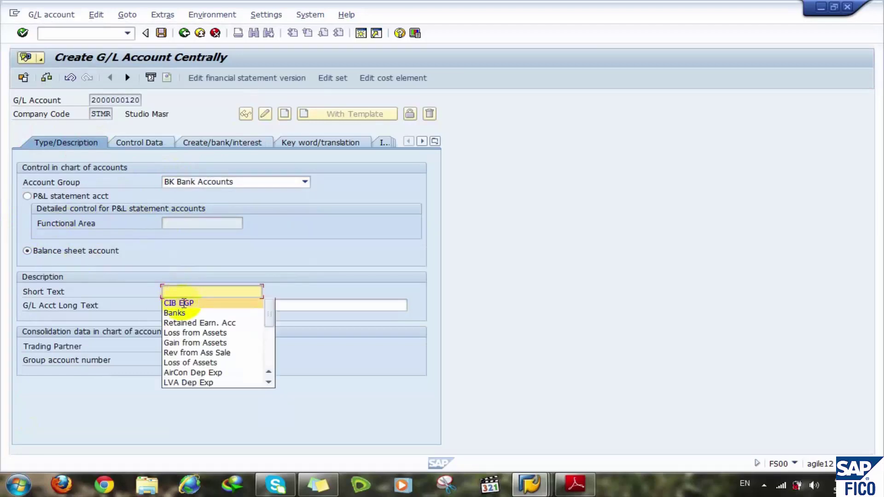
type("USD")
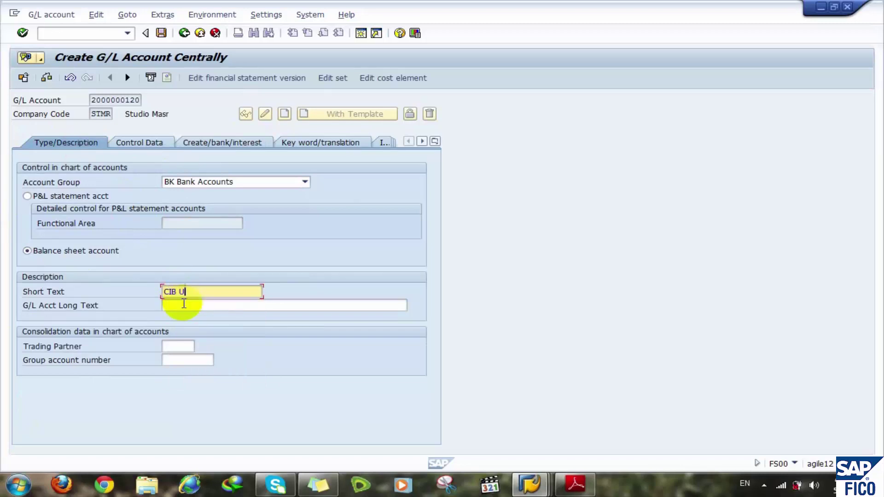
left_click(174, 305)
type("C")
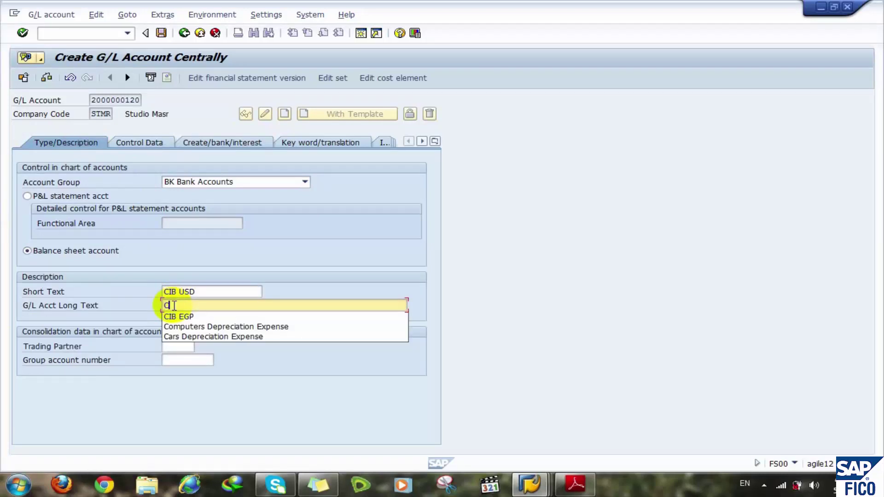
key("Down")
key("Return")
key("BackSpace")
key("BackSpace")
key("BackSpace")
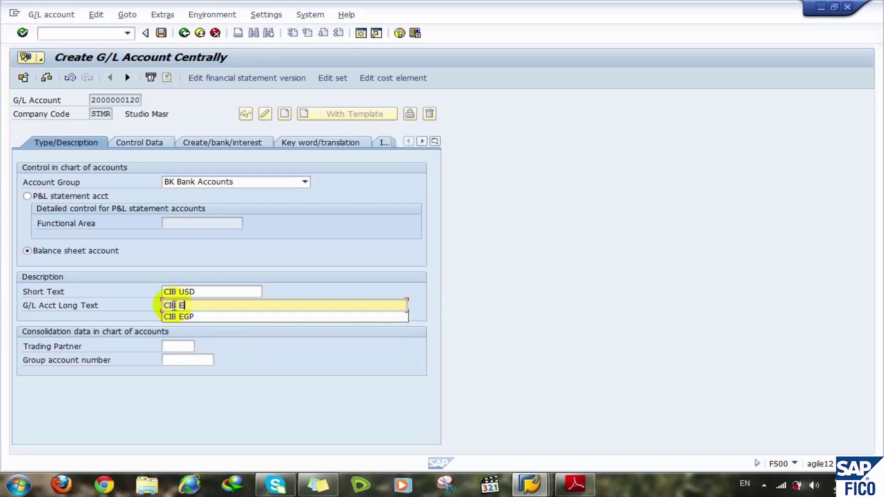
type("USD")
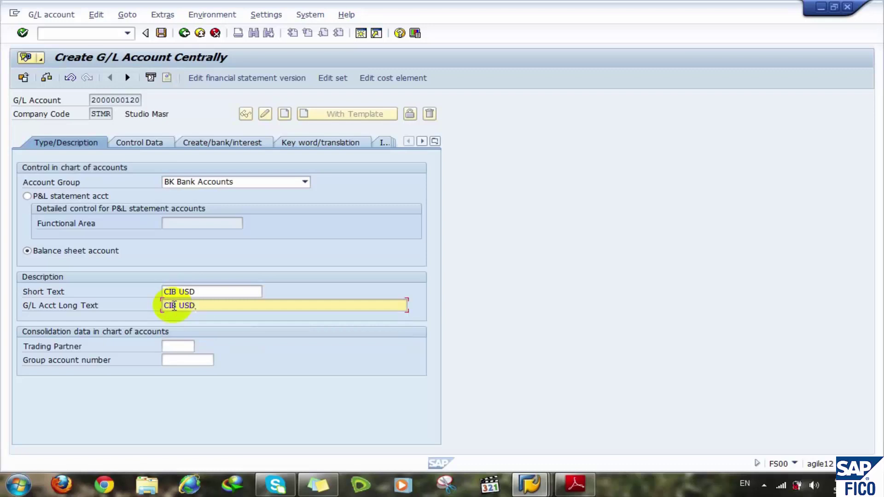
left_click(173, 361)
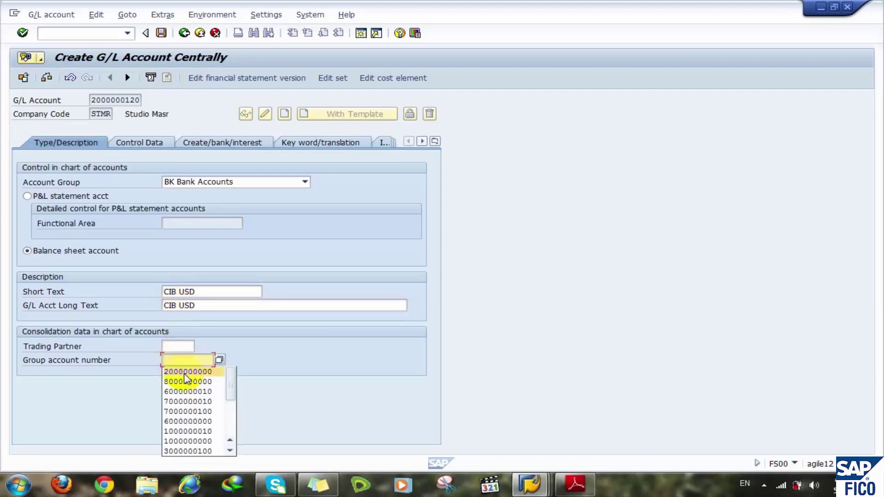
left_click(182, 373)
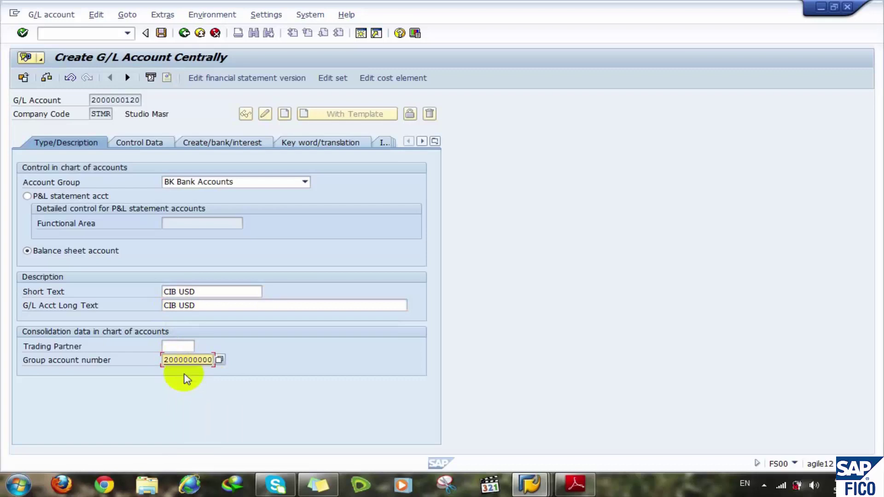
left_click(152, 144)
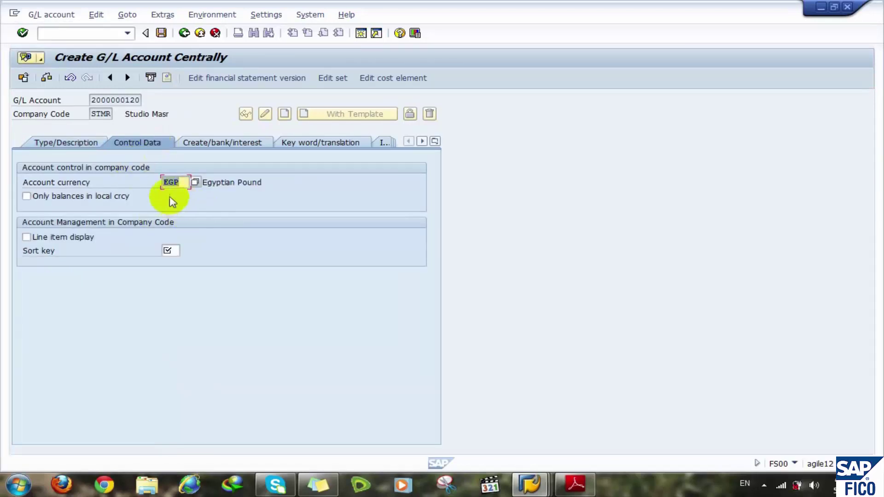
- Change the account currency from EGP to USD, enable line item display and choose sort key 002
double_click(186, 183)
key("BackSpace")
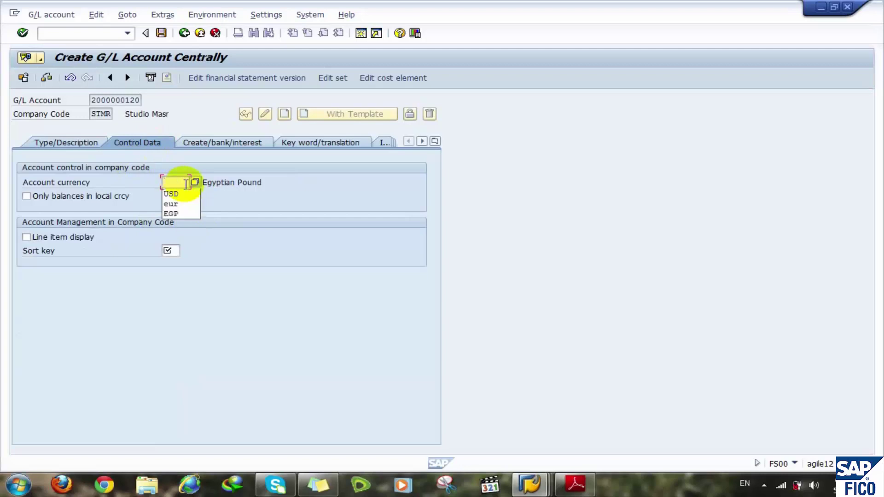
type("USd")
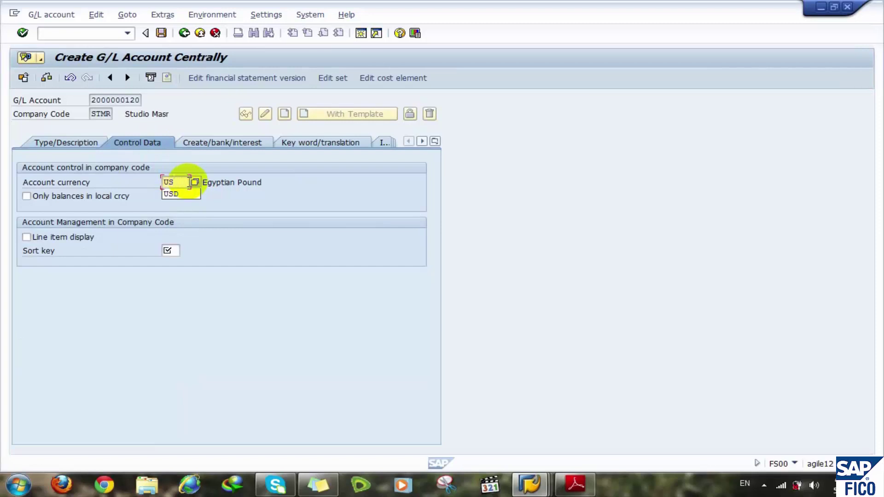
type("d")
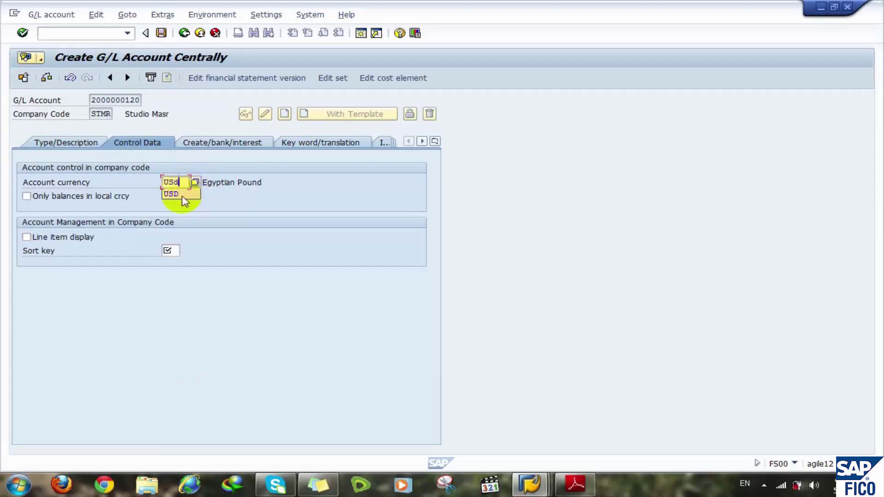
left_click(177, 194)
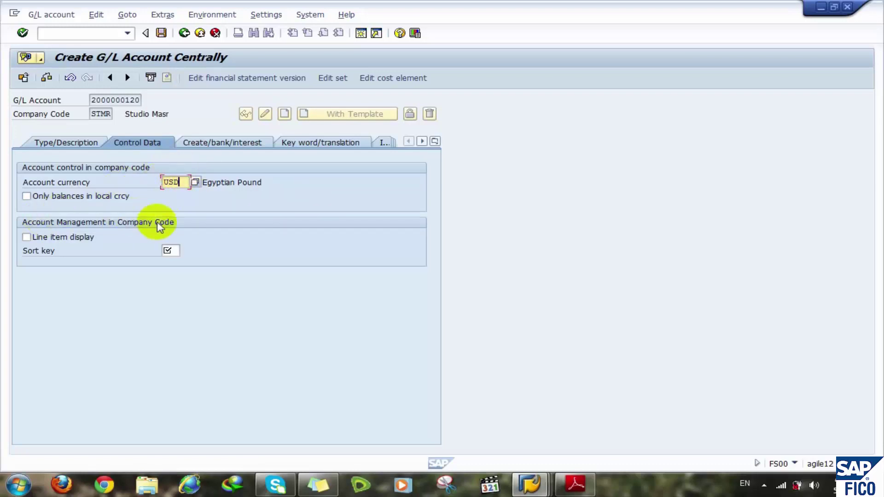
left_click(65, 238)
left_click(166, 251)
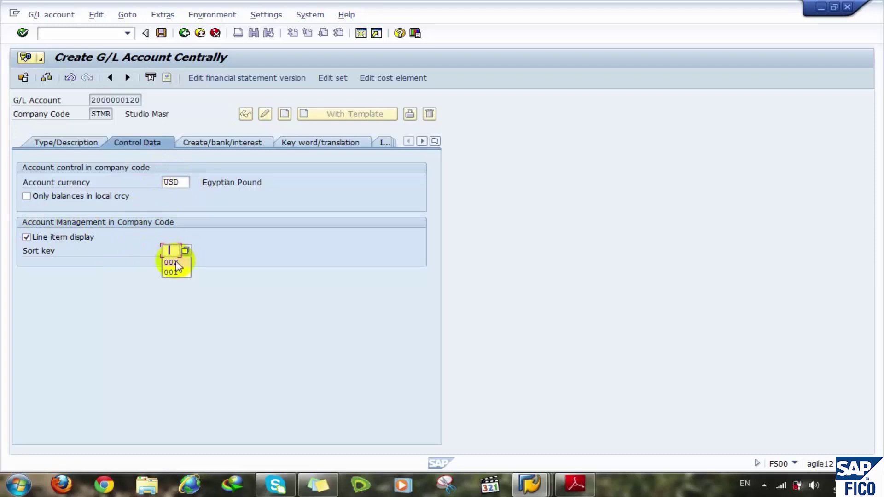
left_click(171, 262)
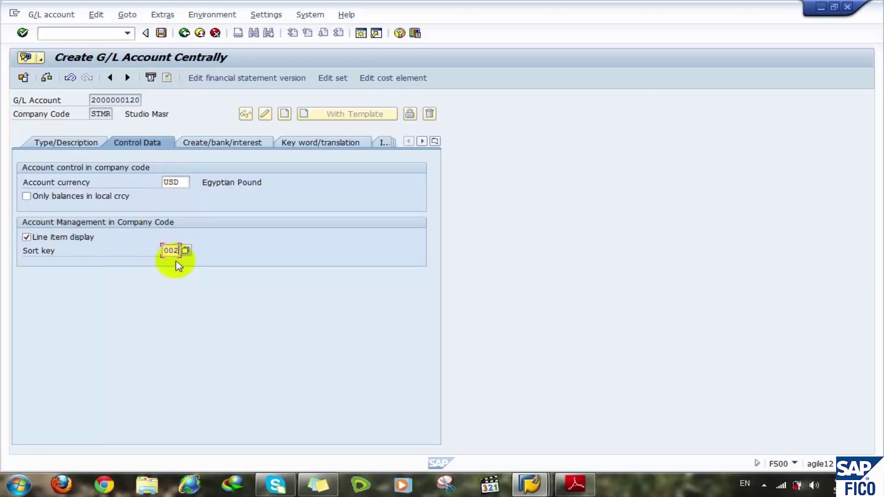
left_click(214, 148)
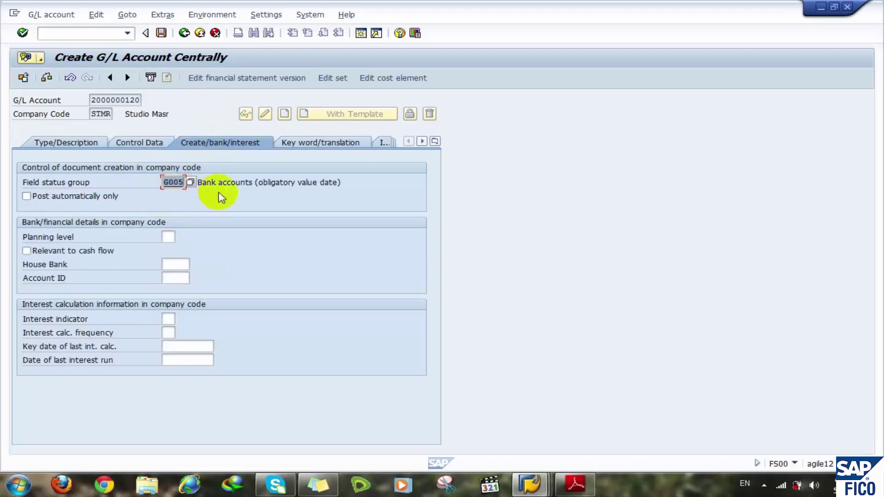
left_click(216, 182)
left_click(171, 183)
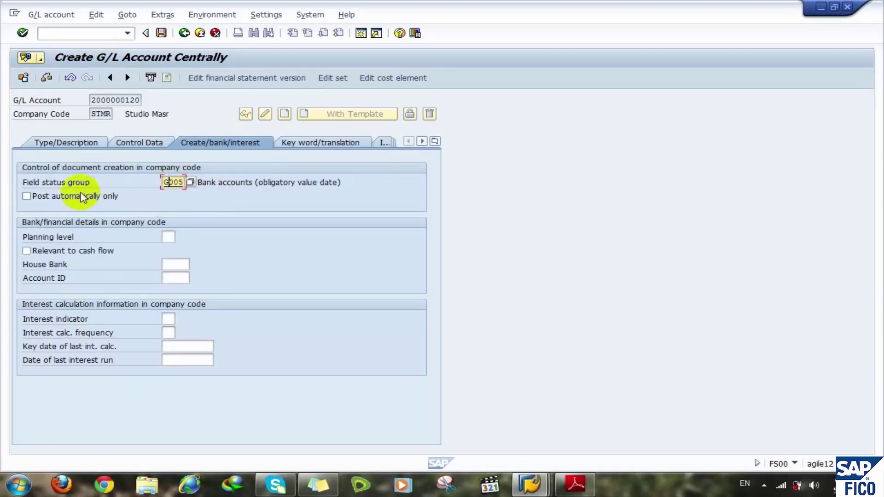
left_click(72, 255)
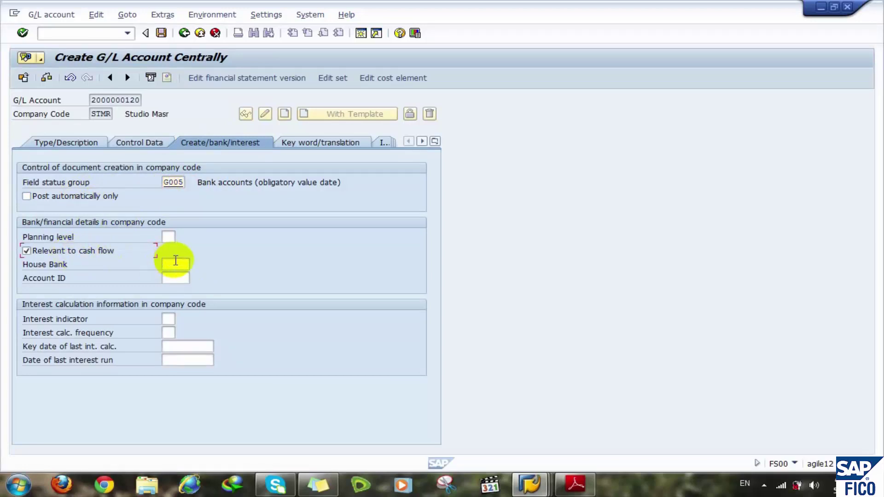
left_click(65, 143)
left_click(47, 79)
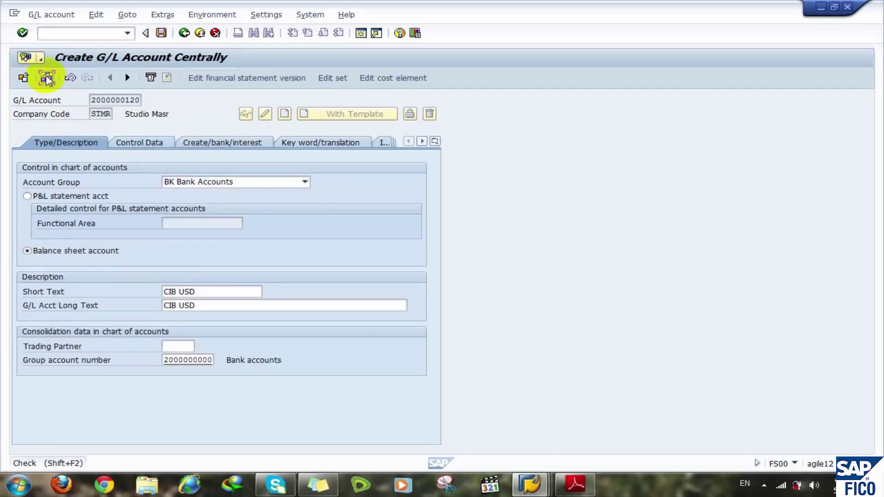
left_click(161, 33)
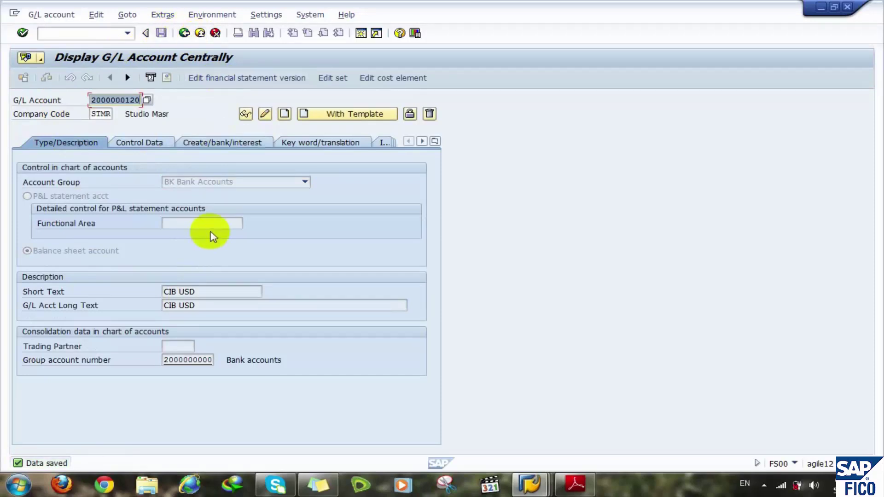
left_click(230, 145)
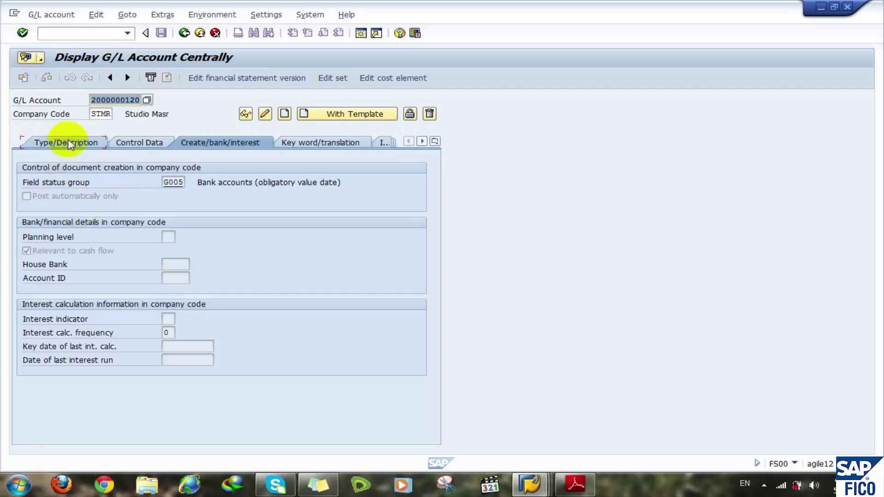
left_click(69, 143)
left_click(99, 33)
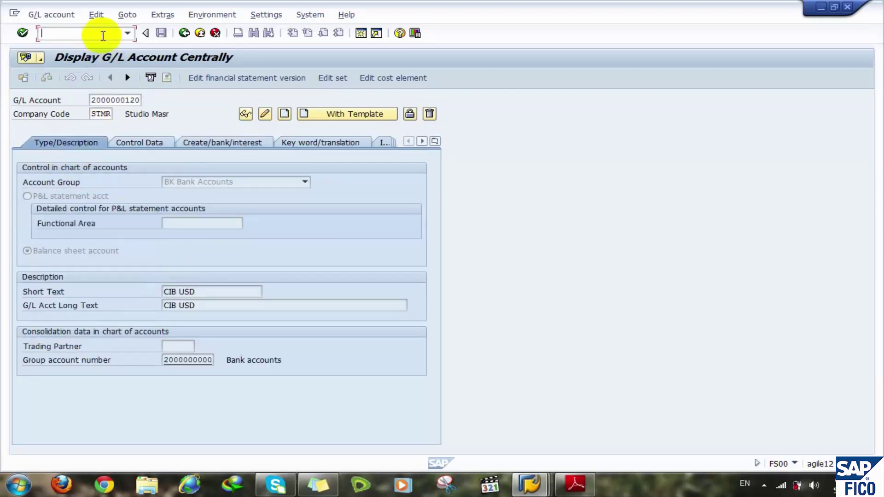
- Start creating bank key CIB for country EG with /nFI01, finding it already exists
type("/nfi01")
key("Return")
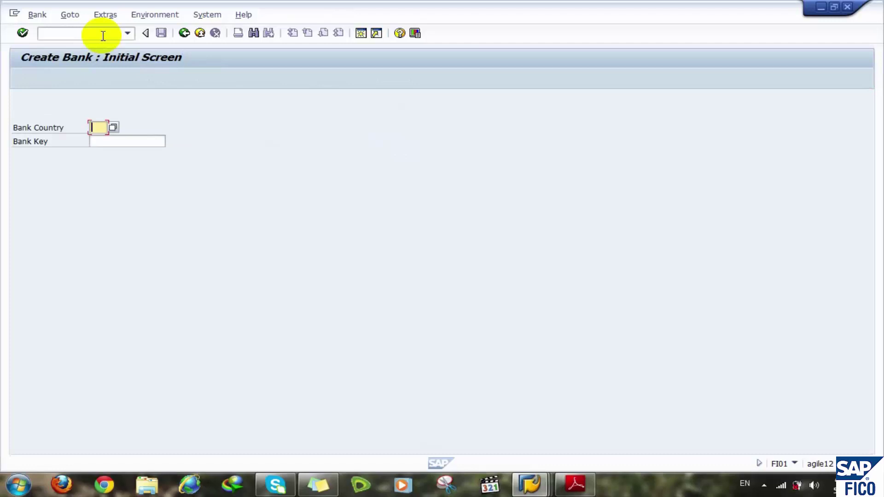
type("eg")
left_click(100, 140)
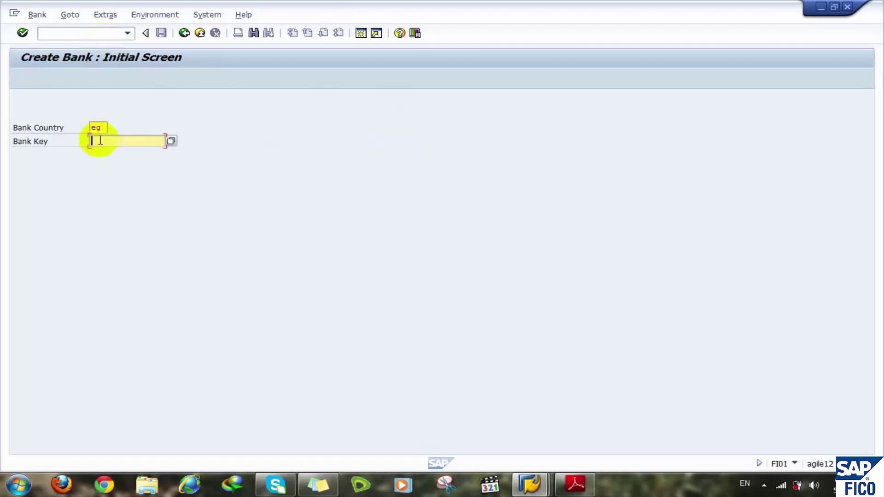
type("CIB")
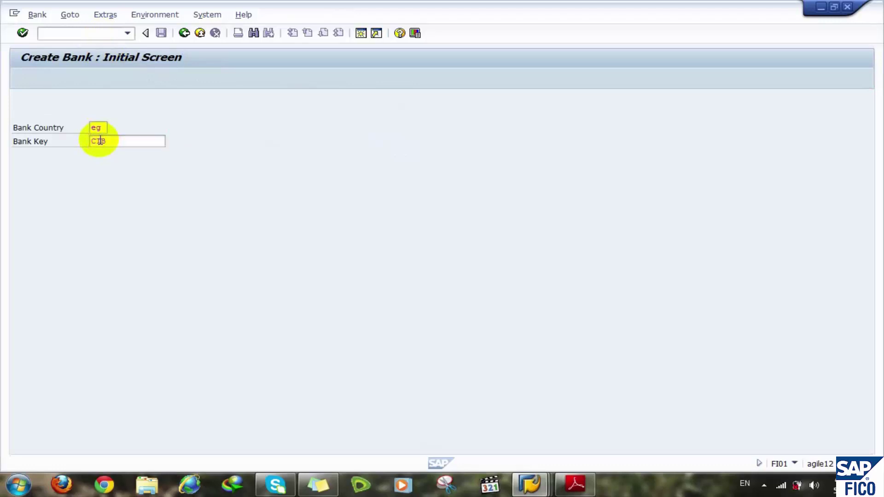
key("Return")
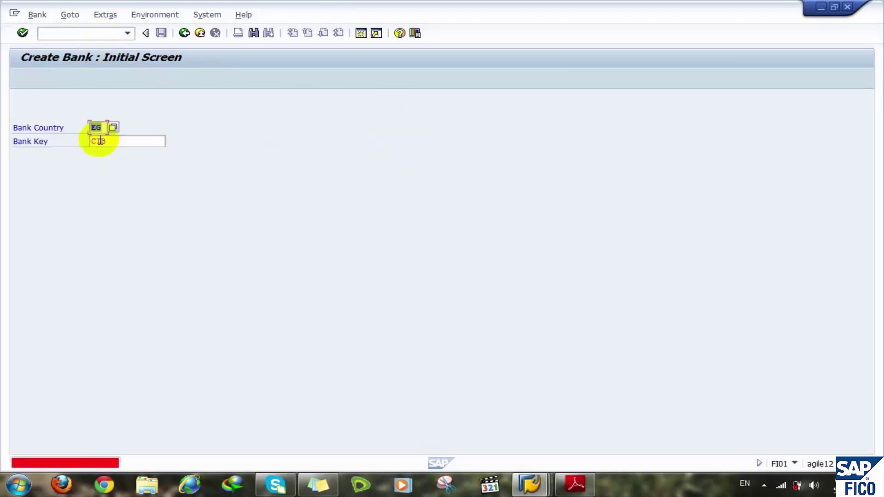
- Replace the bank key CIB with Baraka and open a second SAP session
left_click_drag(110, 141, 79, 139)
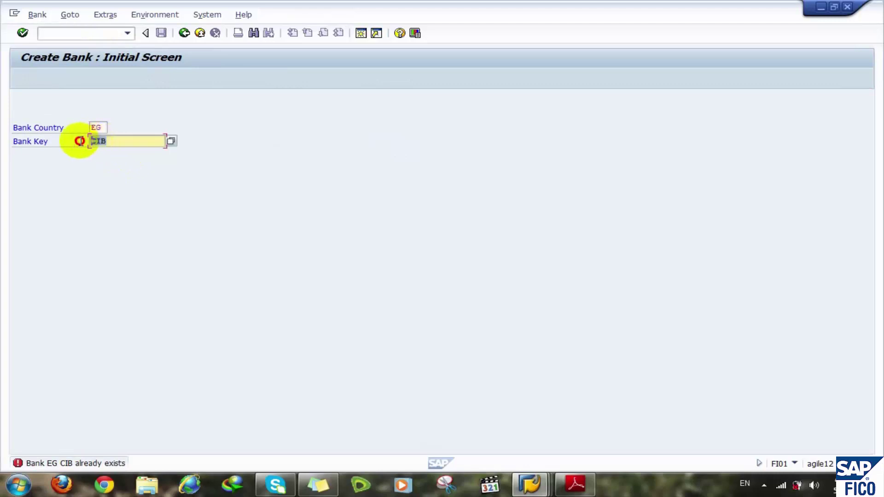
left_click(127, 139)
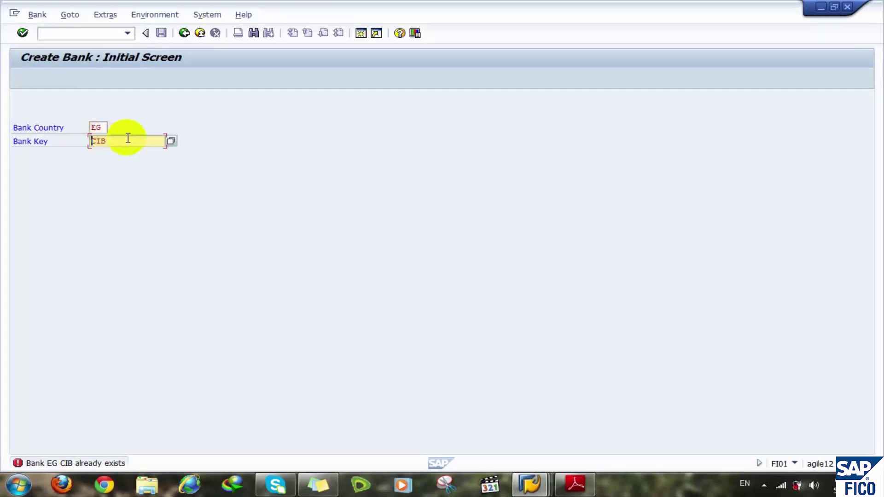
type("EG")
key("BackSpace")
key("BackSpace")
left_click(130, 139)
key("BackSpace")
key("BackSpace")
key("BackSpace")
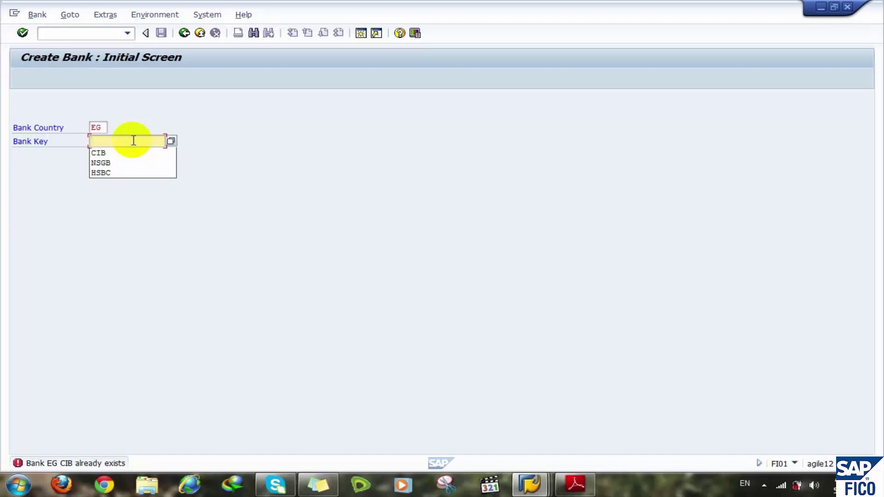
type("Ba")
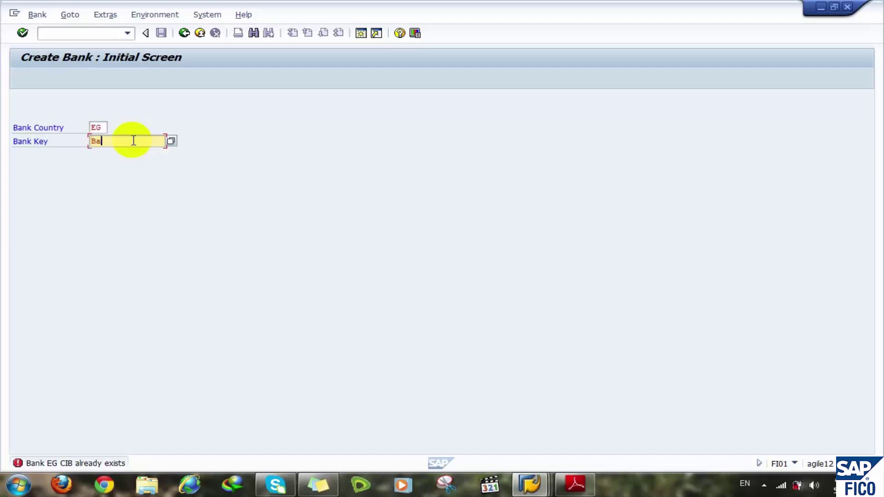
type("raka")
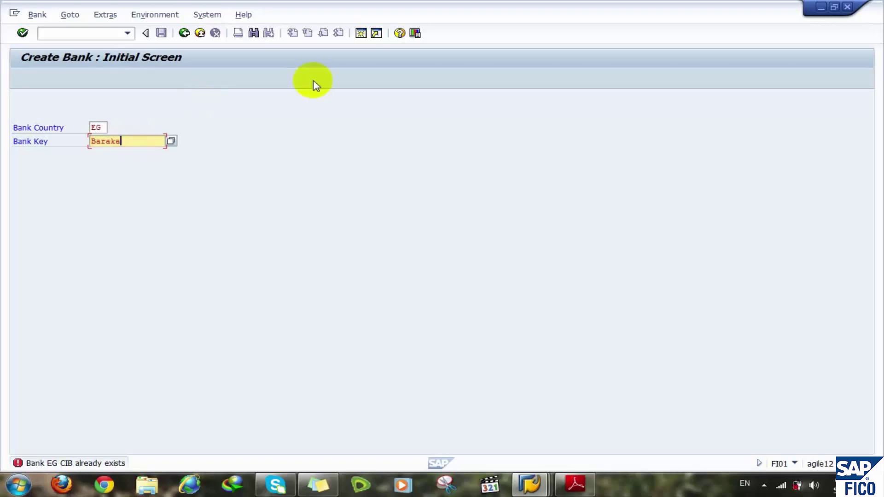
left_click(361, 40)
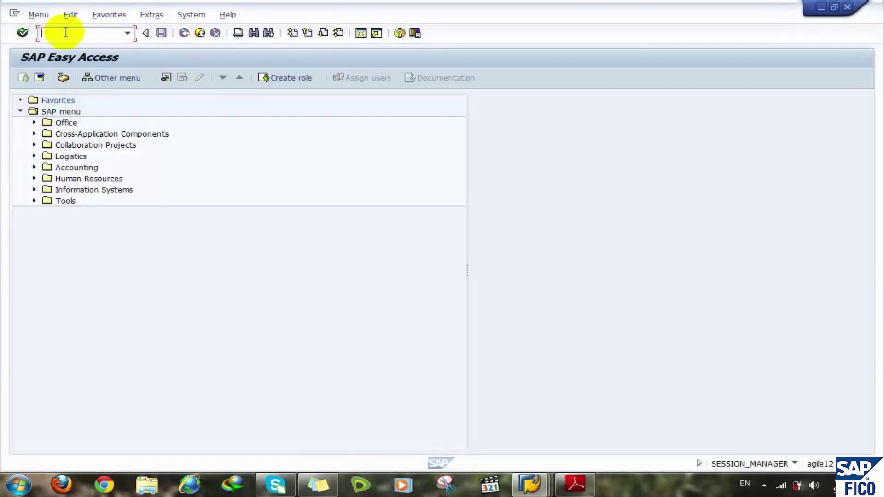
type("fs00")
key("Return")
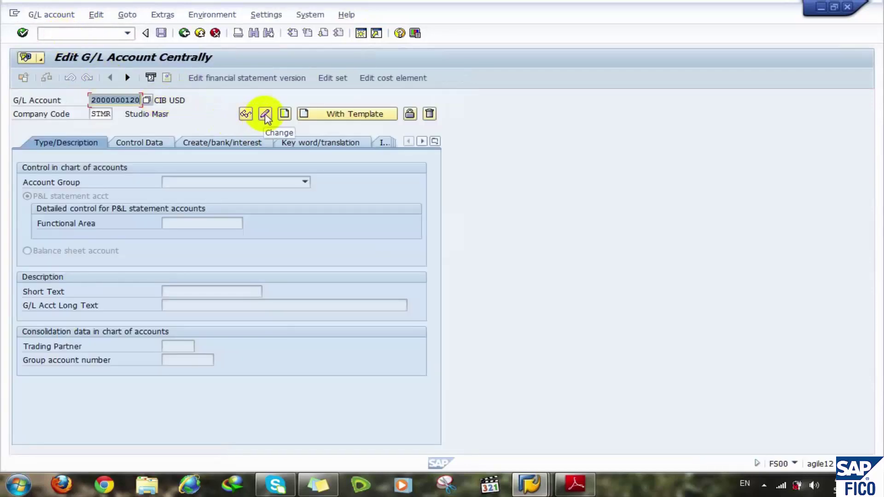
left_click(266, 115)
left_click(173, 290)
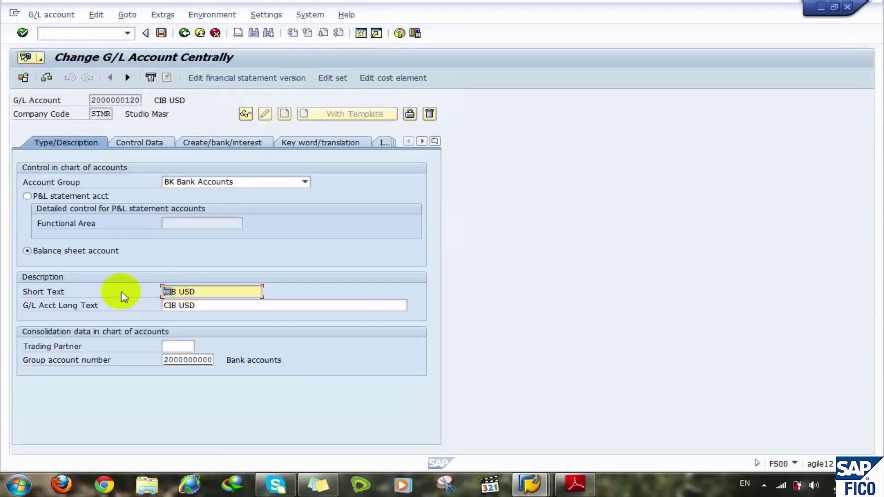
key("Delete")
key("Delete")
key("Delete")
key("Delete")
type("Baraka")
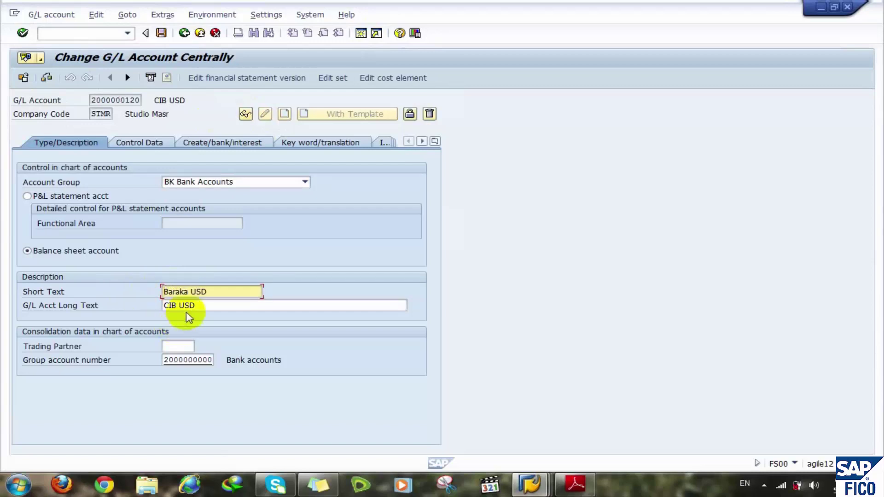
- Change the long text to Baraka USD and save the account
left_click_drag(176, 305, 163, 305)
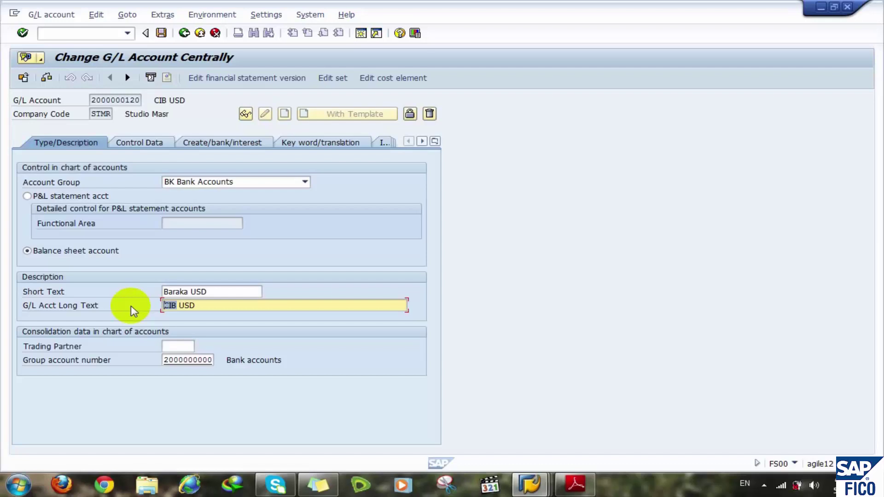
type("Baraka")
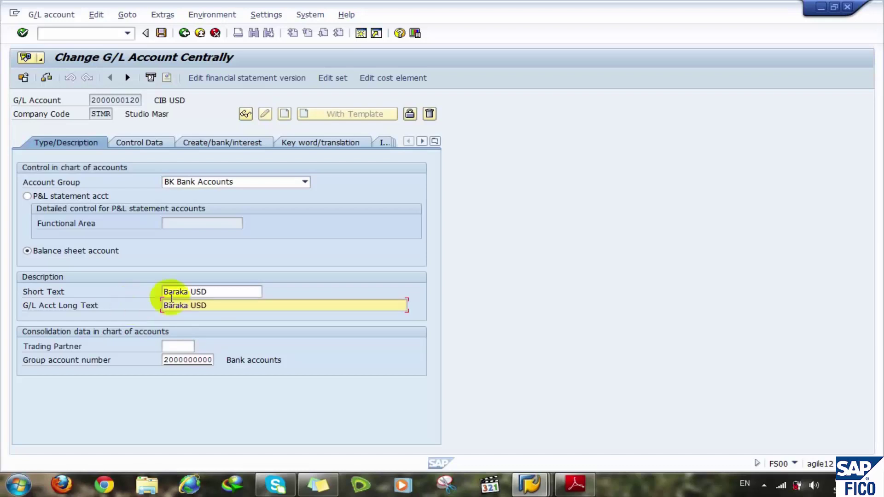
left_click(138, 142)
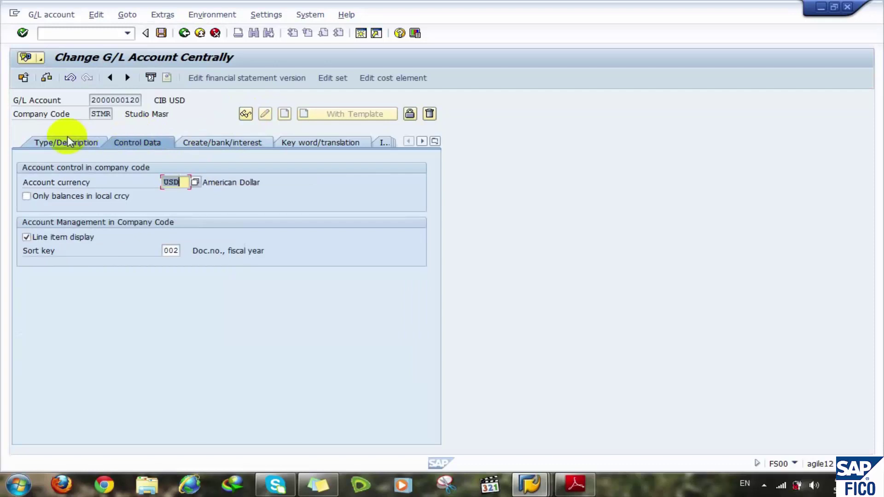
left_click(67, 140)
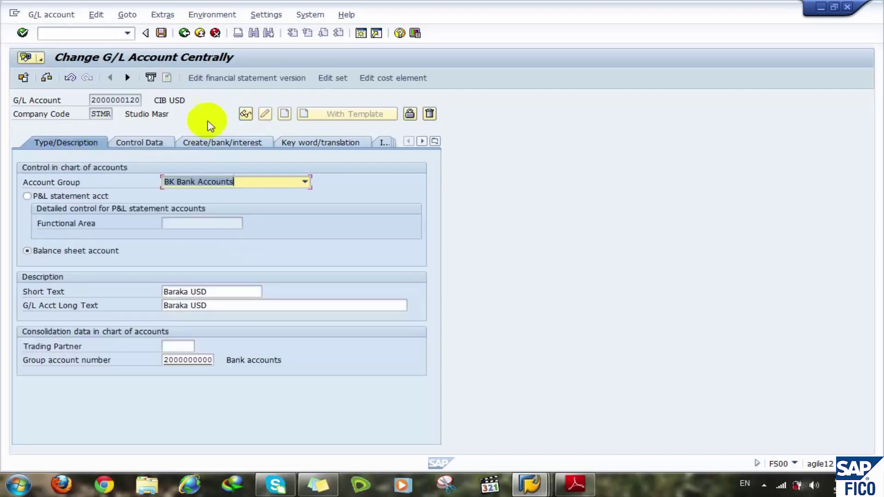
left_click(162, 33)
left_click(133, 98)
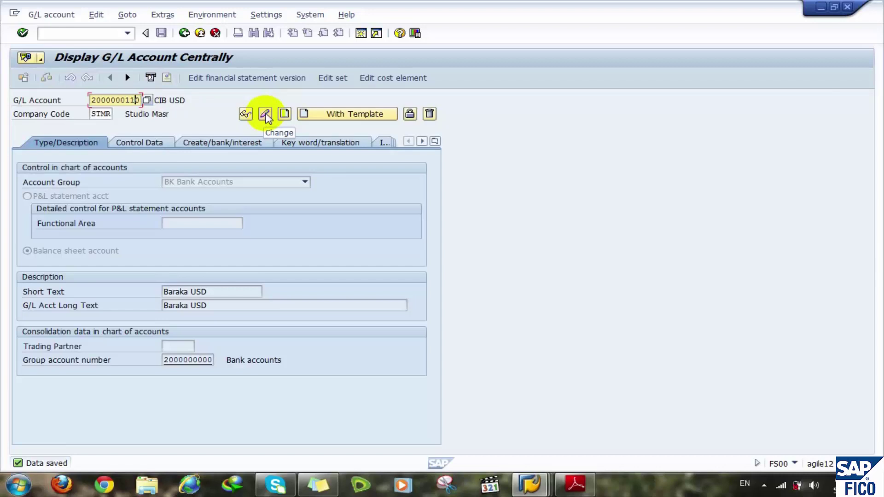
left_click(266, 114)
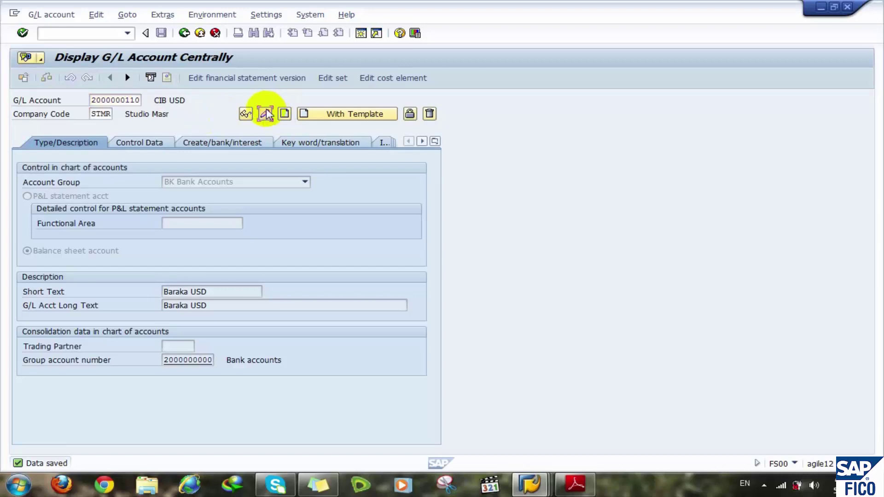
double_click(174, 294)
key("Delete")
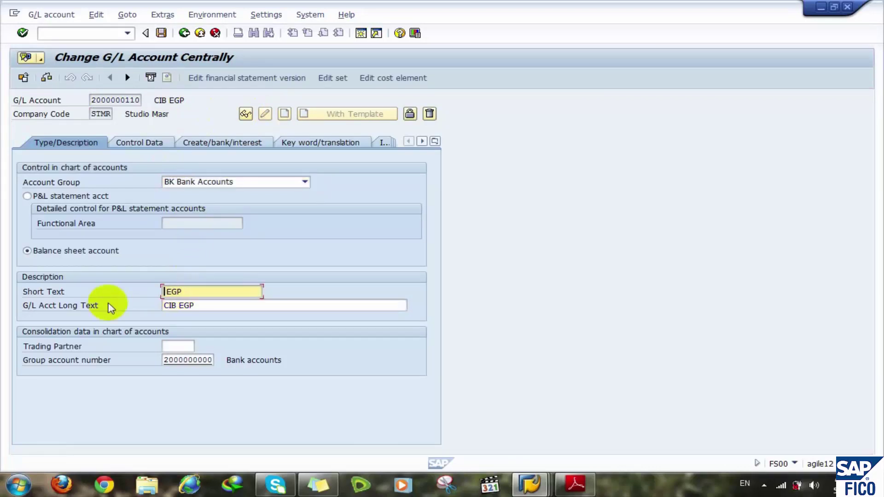
type("Baraka")
left_click(178, 304)
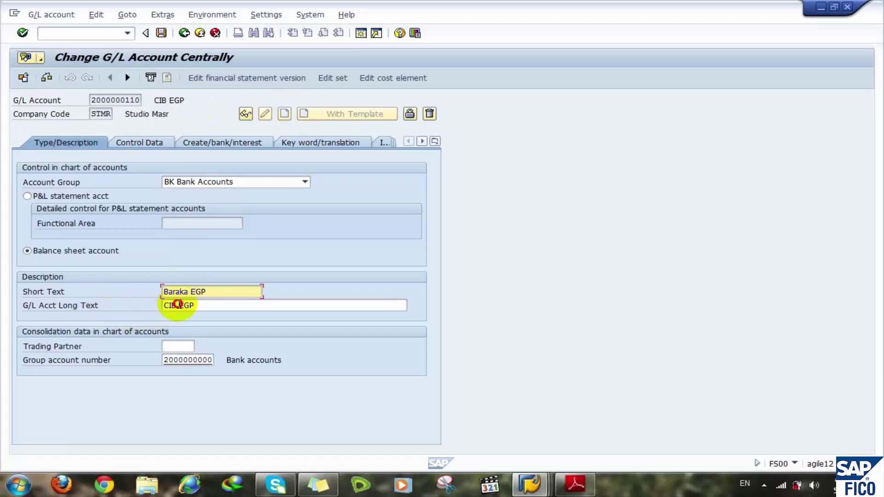
double_click(178, 305)
type("rak")
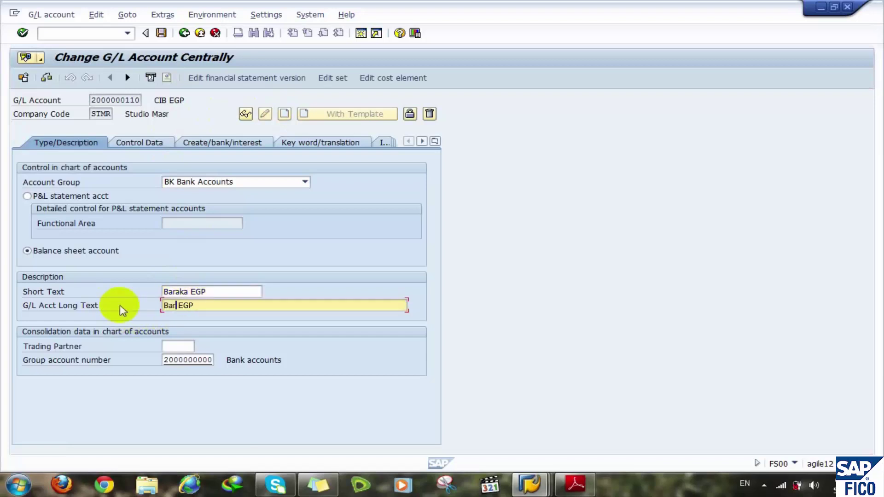
type("a")
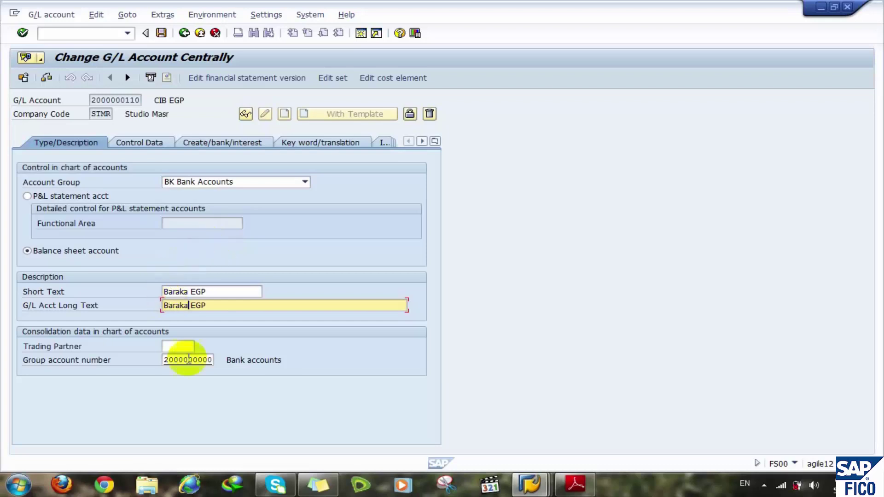
left_click(212, 358)
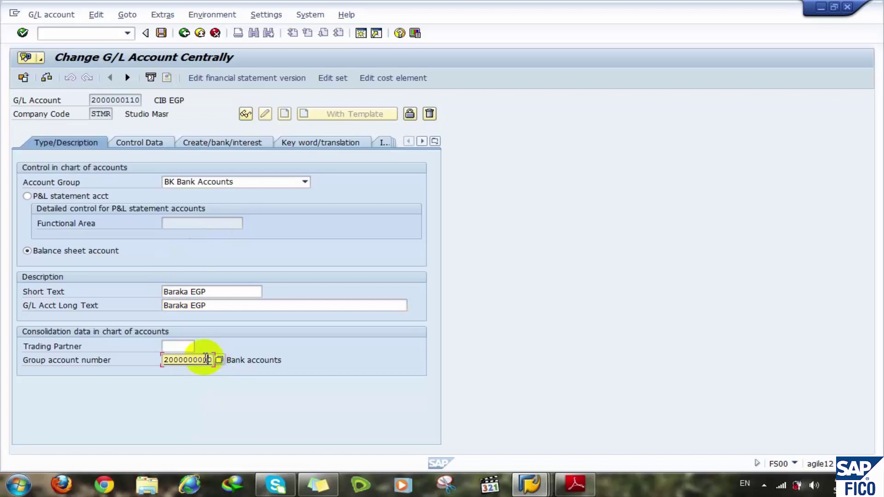
left_click(212, 359)
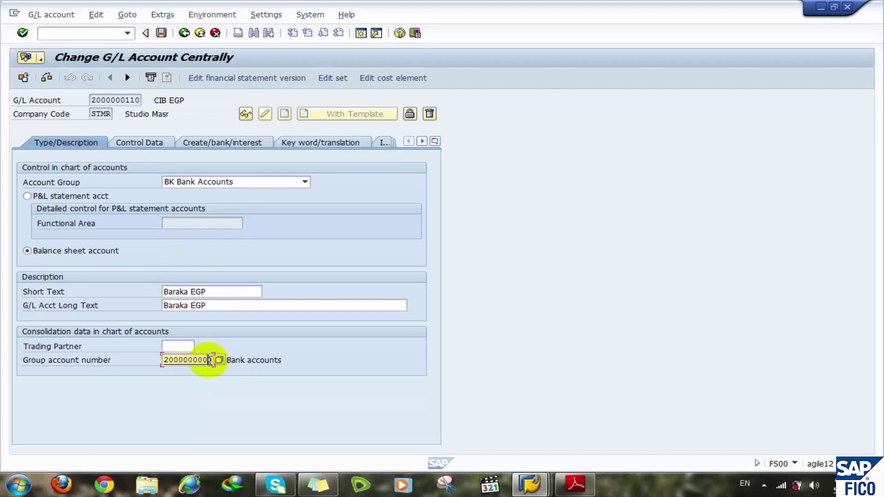
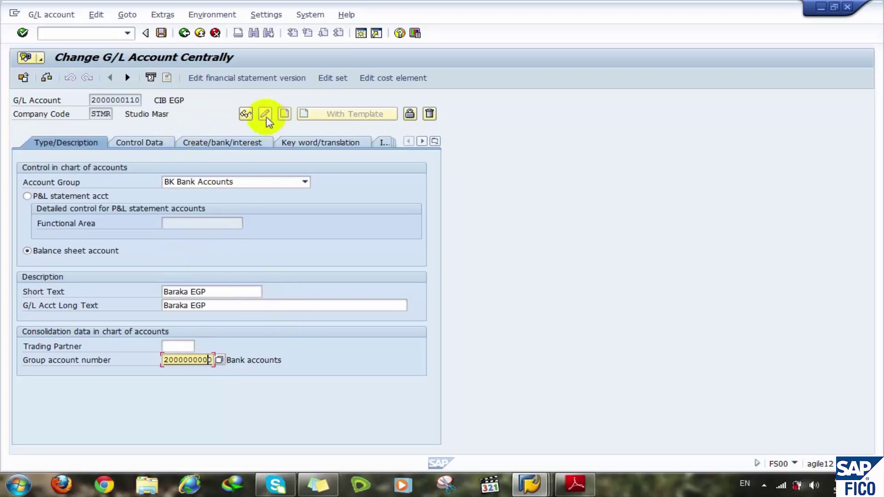
left_click(160, 35)
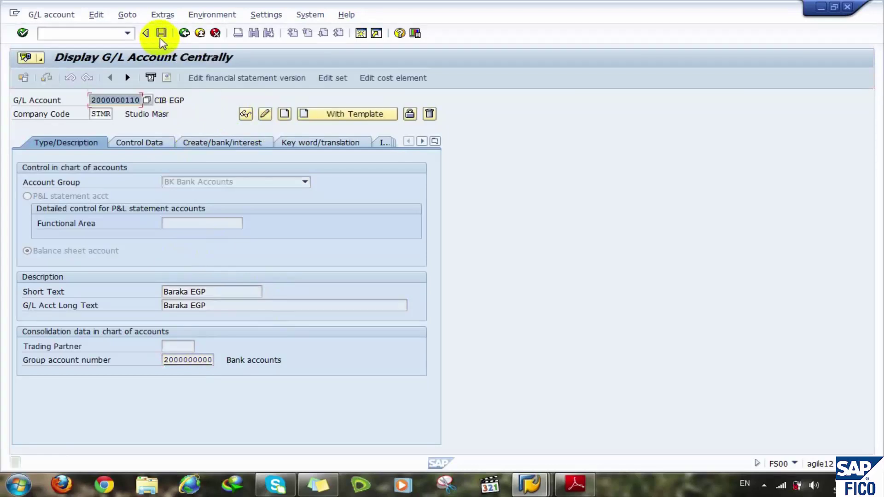
left_click(182, 34)
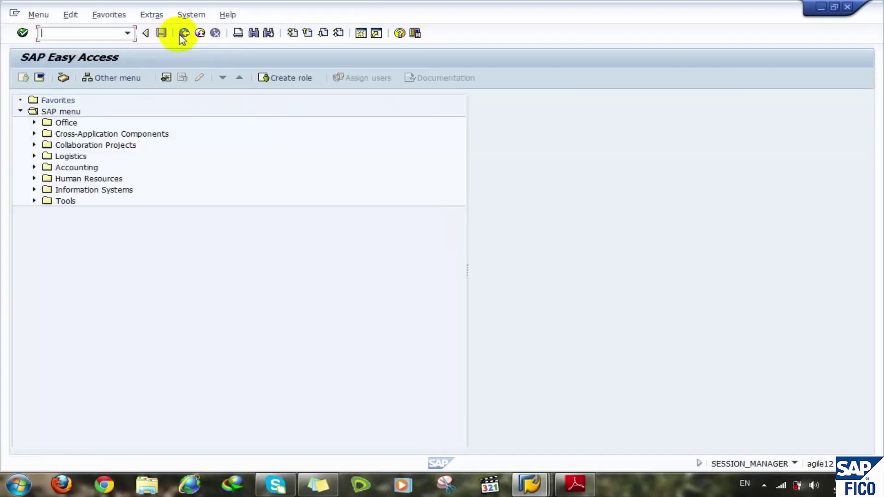
left_click(530, 484)
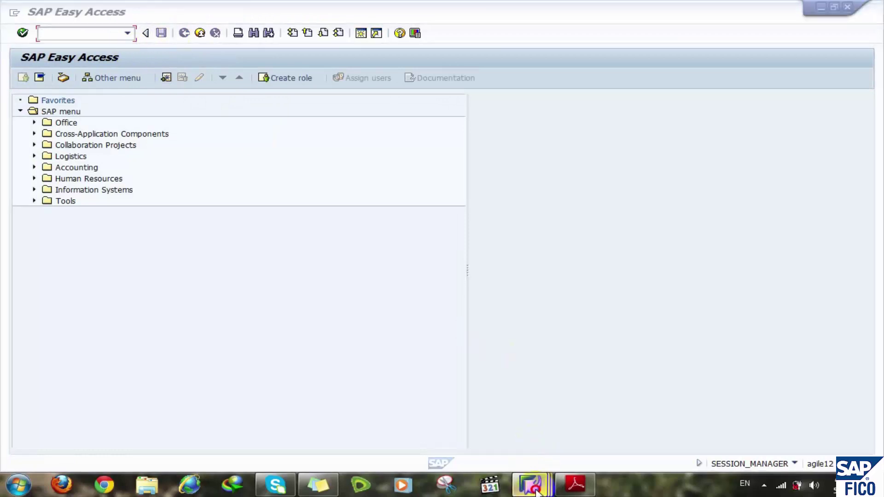
- In the Create Bank session, proceed with key BARAKA and enter name Baraka Bank, city Cairo
left_click(623, 421)
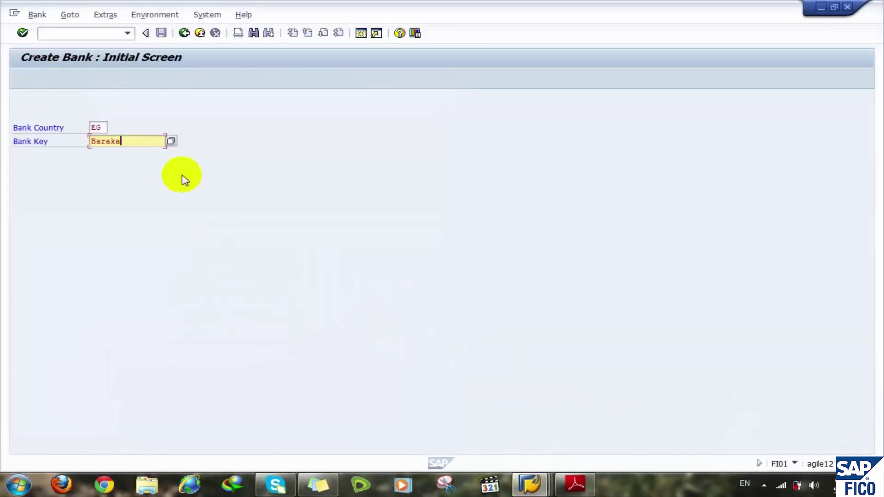
key("Return")
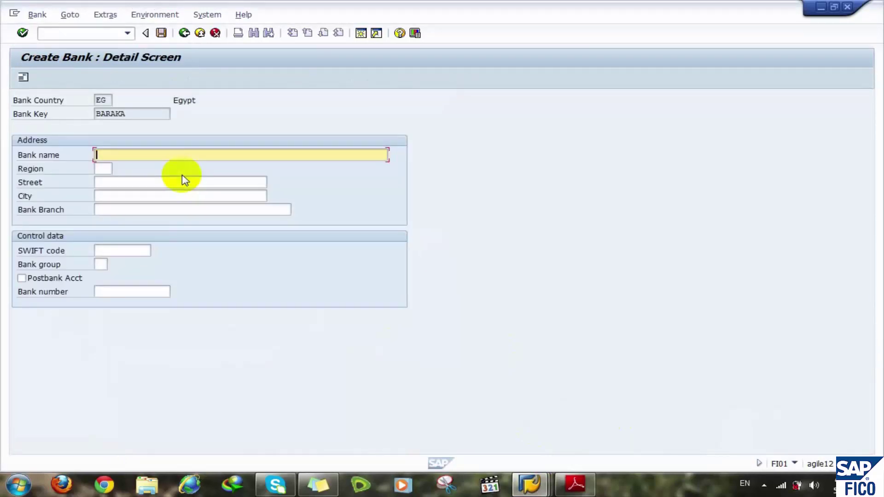
type("Baraka Bank")
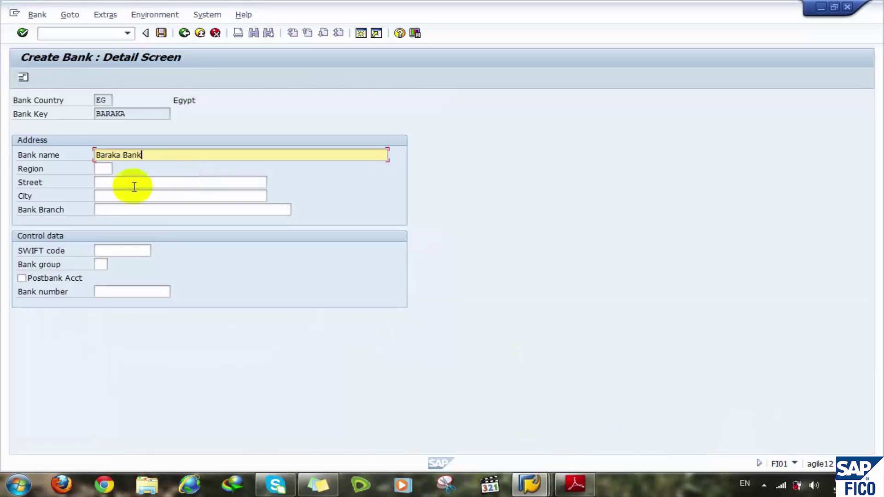
left_click(106, 197)
type("C")
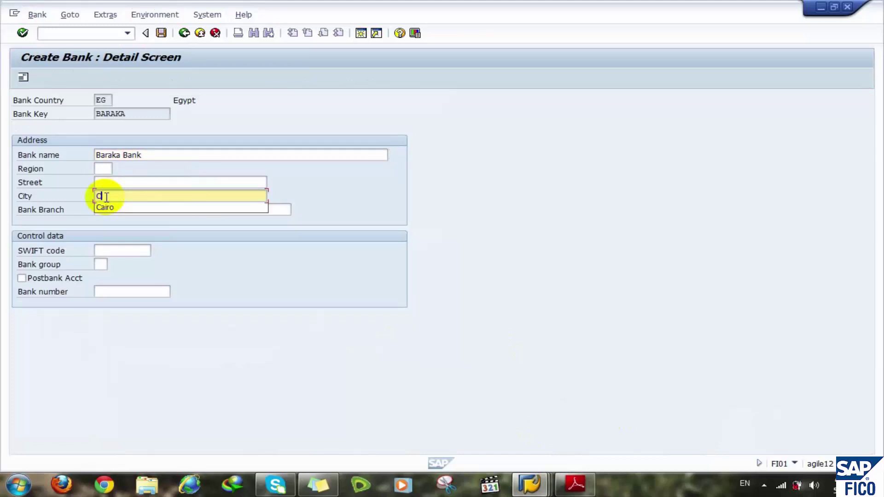
type("airo")
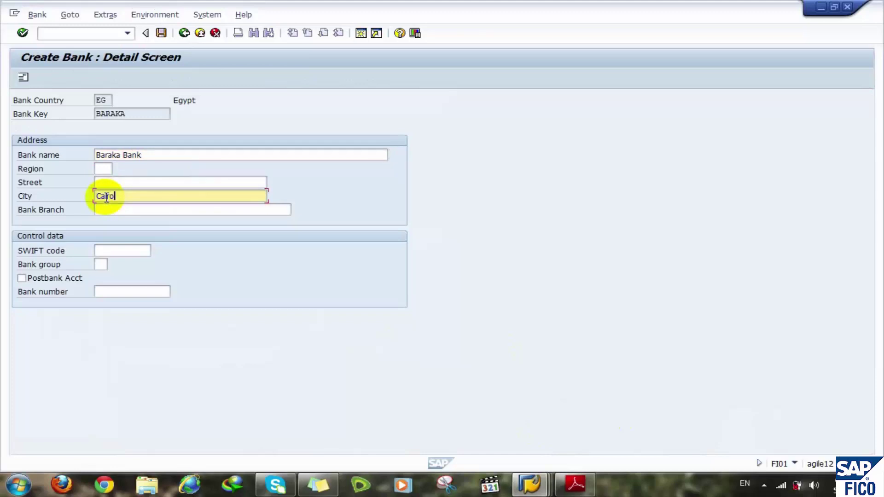
left_click(113, 210)
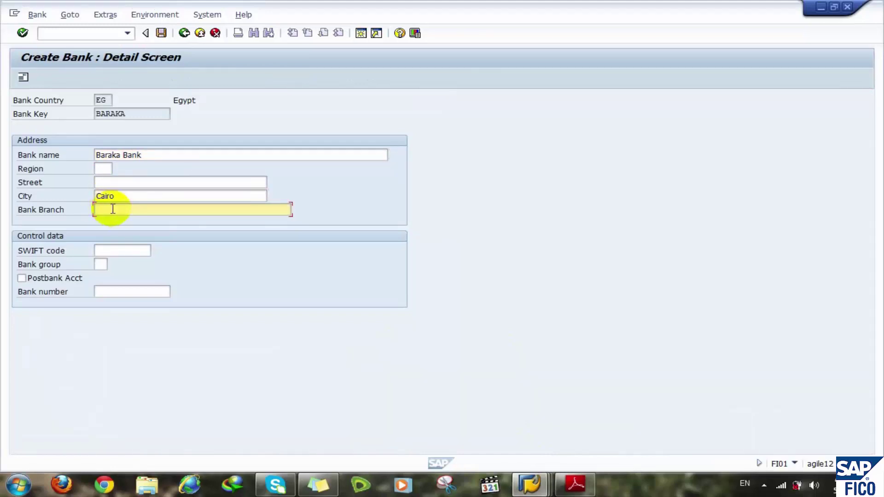
- Move past the SWIFT code and bank number fields to the bank's full address details
left_click(111, 250)
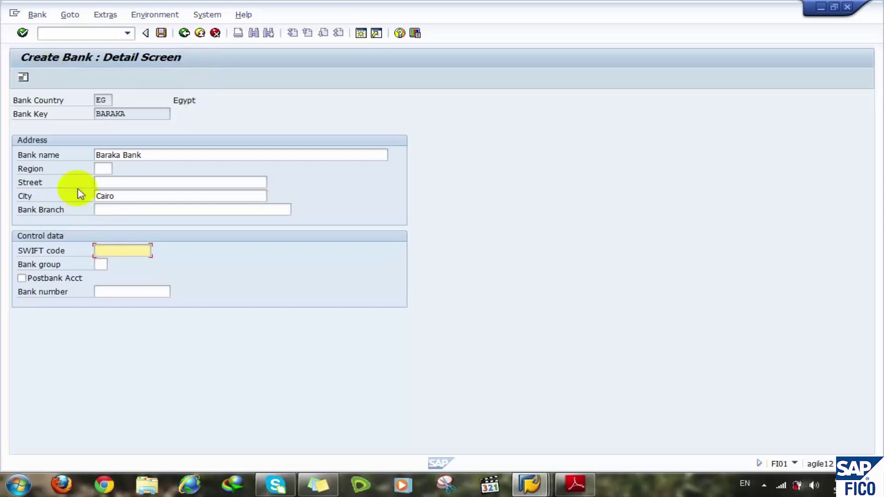
left_click(103, 292)
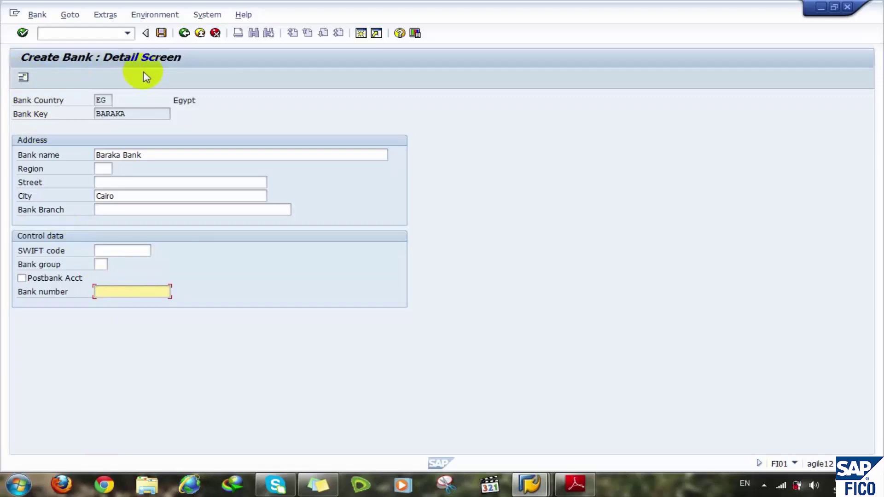
key("Tab")
key("Return")
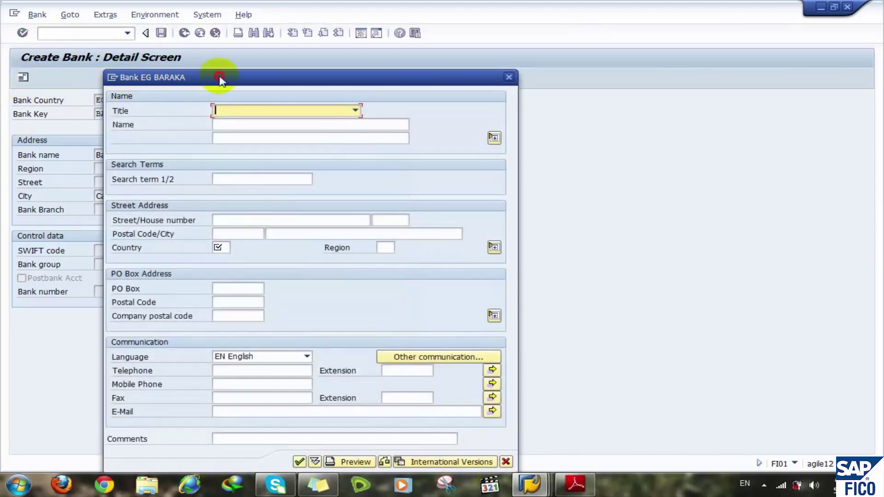
- In the address dialog, set title Company and name Baraka Bank, then dismiss the required-fields error
left_click_drag(217, 76, 264, 59)
left_click(327, 96)
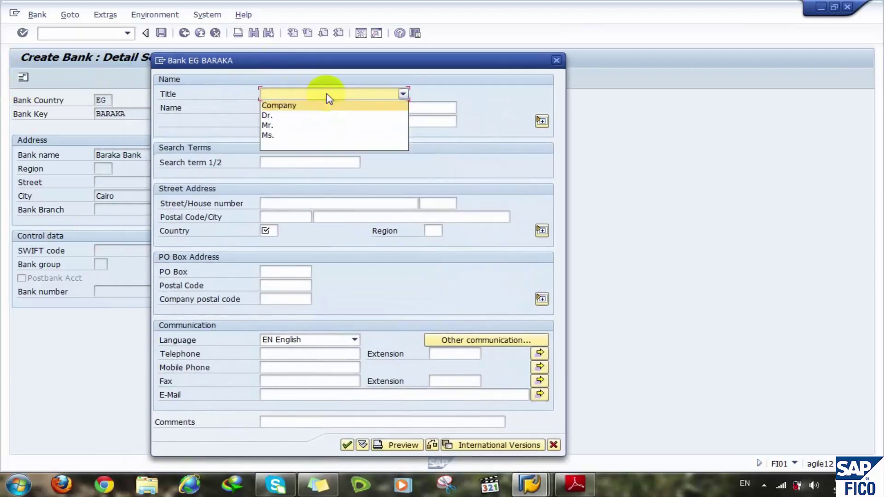
left_click(327, 97)
left_click(327, 97)
left_click(316, 106)
left_click(299, 107)
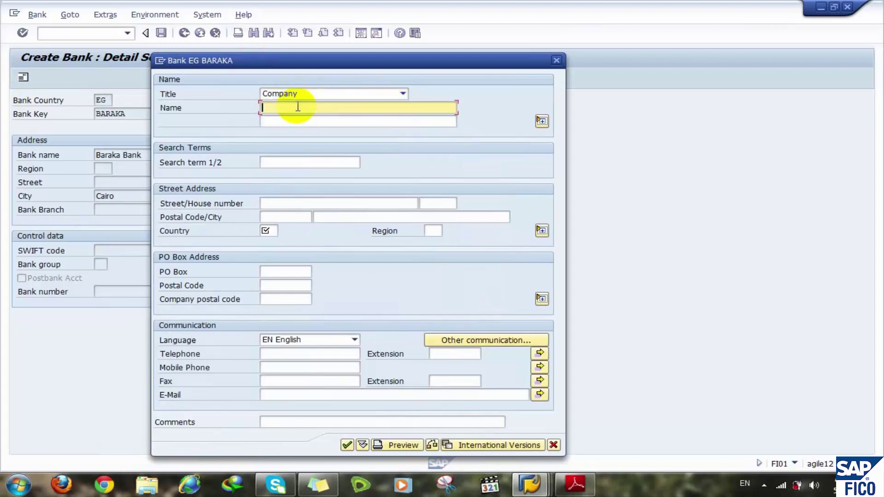
type("Baraka Bank")
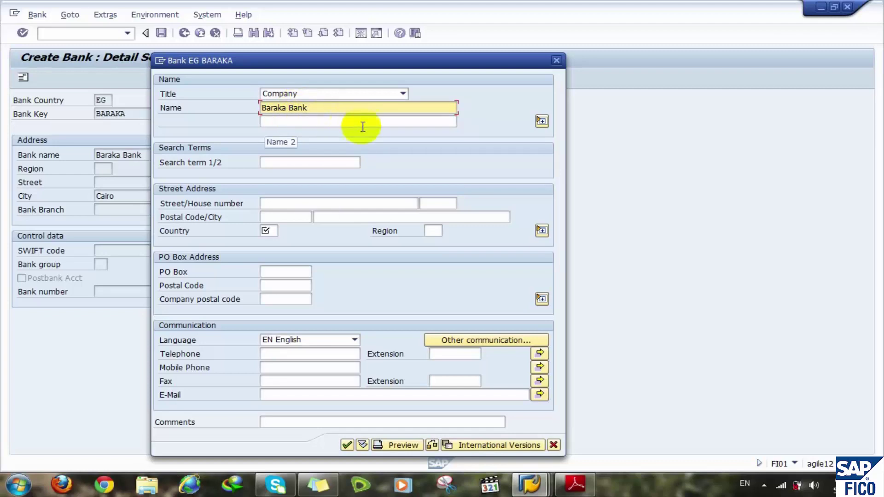
left_click(276, 163)
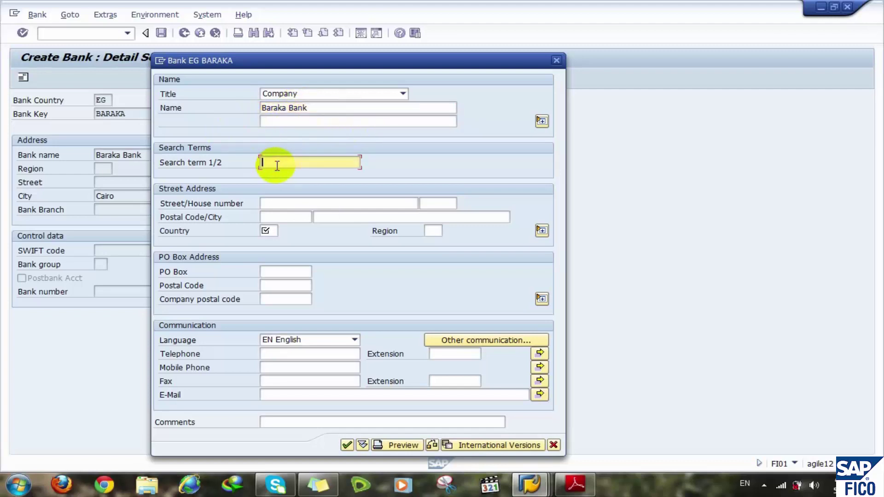
key("Return")
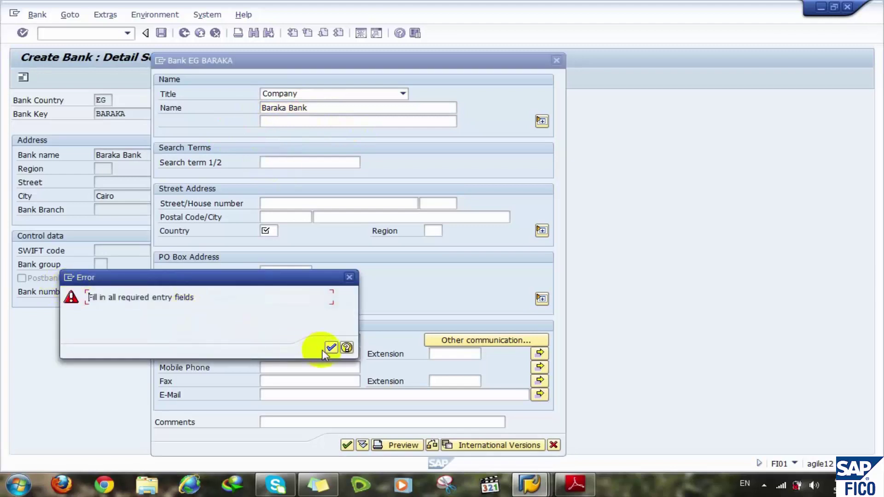
left_click(331, 348)
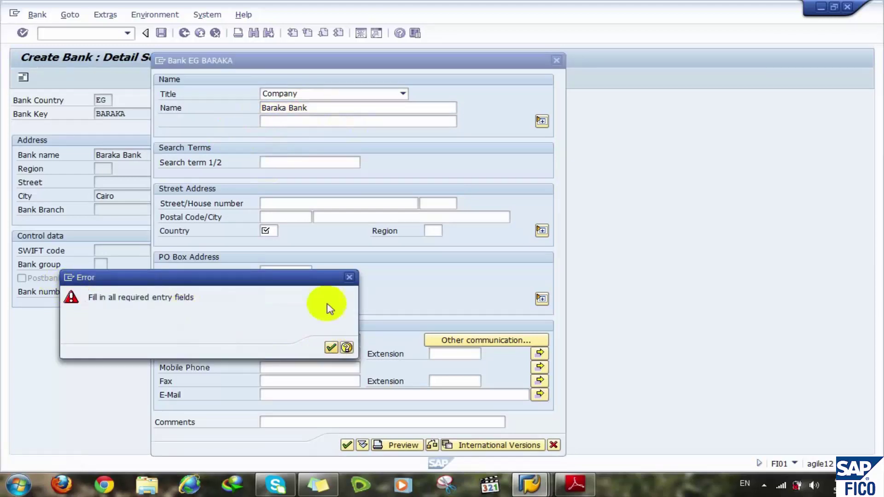
- Add search term Baraka and country EG, accept the address, and save bank BARAKA
left_click(285, 122)
left_click(275, 161)
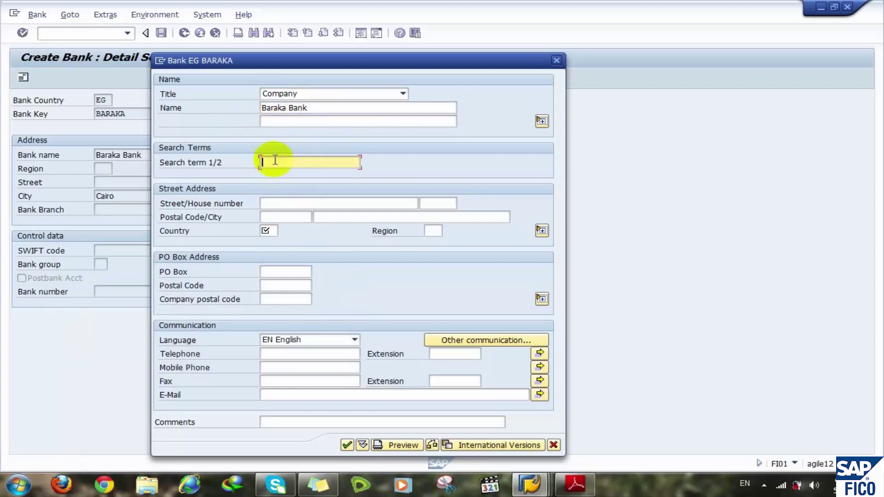
type("Baraka")
left_click(269, 230)
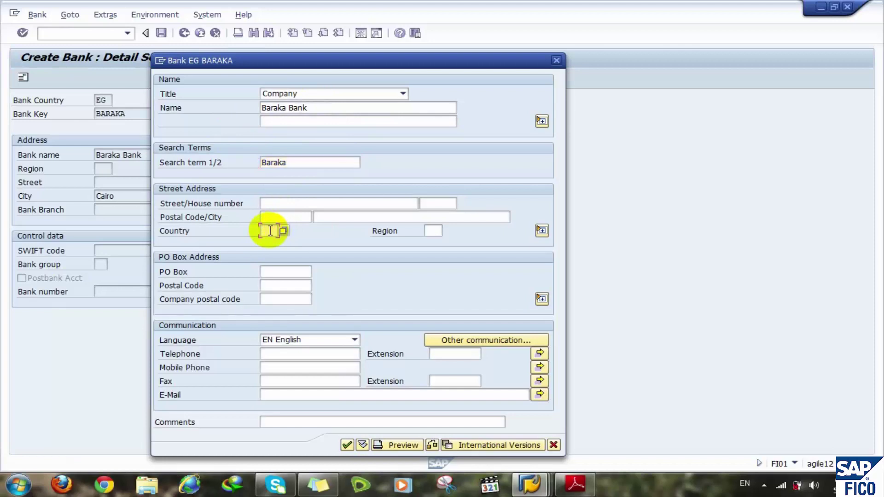
type("eg")
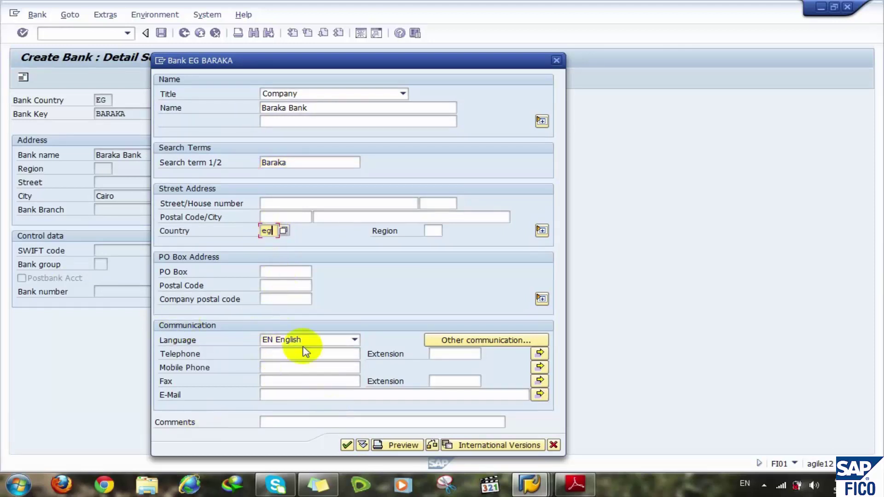
left_click(348, 445)
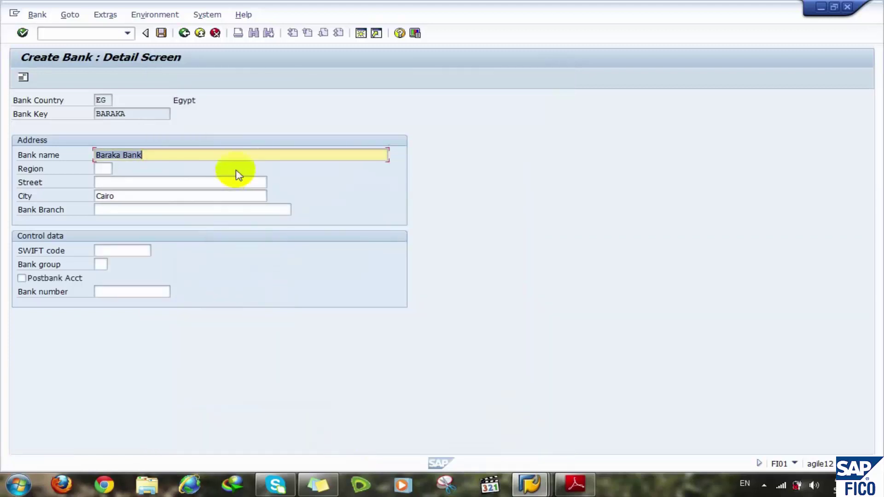
left_click(161, 33)
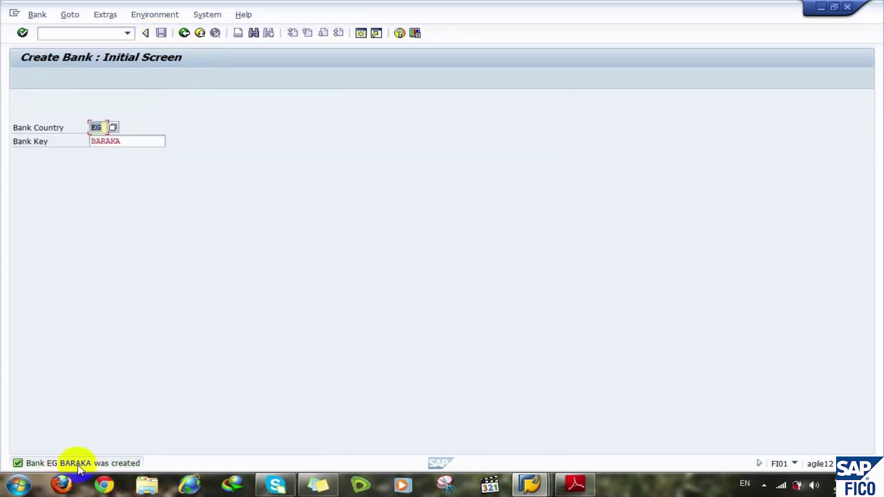
left_click(77, 31)
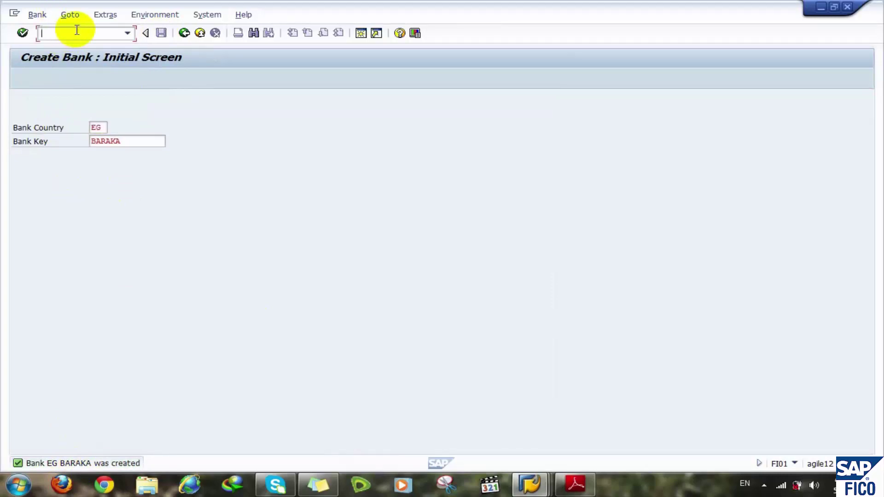
type("/nfi12")
key("Return")
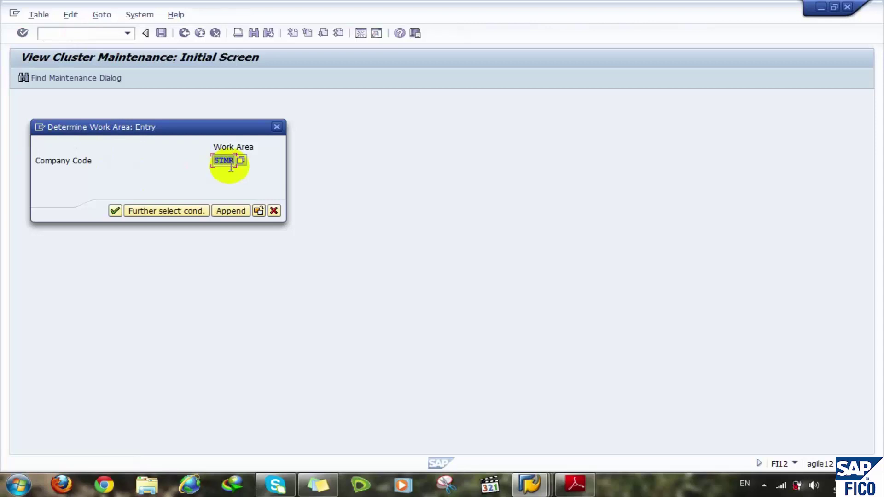
left_click(114, 211)
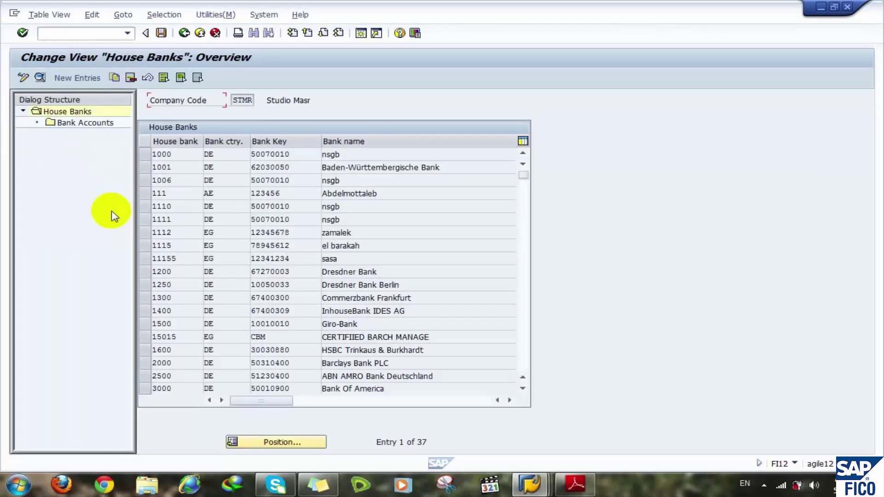
left_click(524, 306)
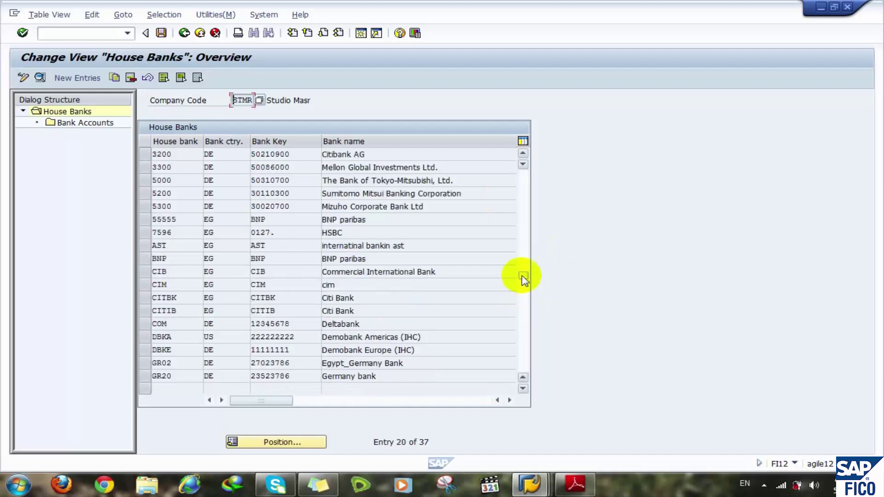
left_click(524, 315)
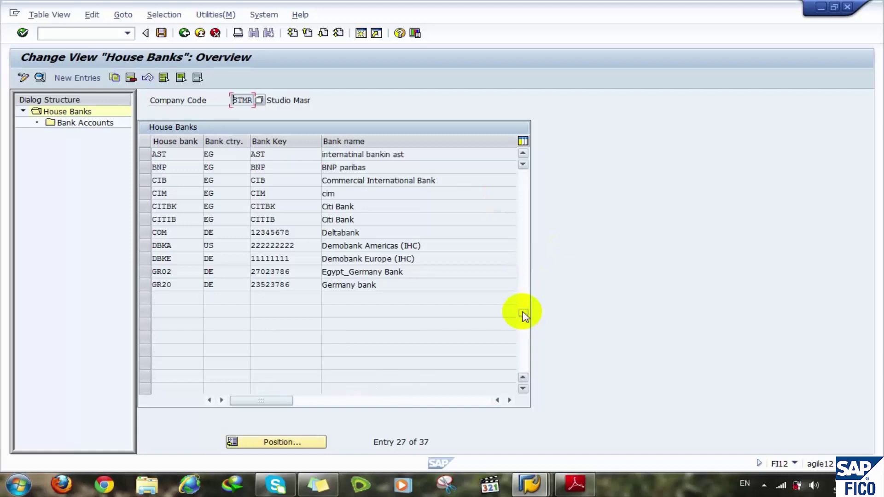
left_click_drag(523, 315, 520, 148)
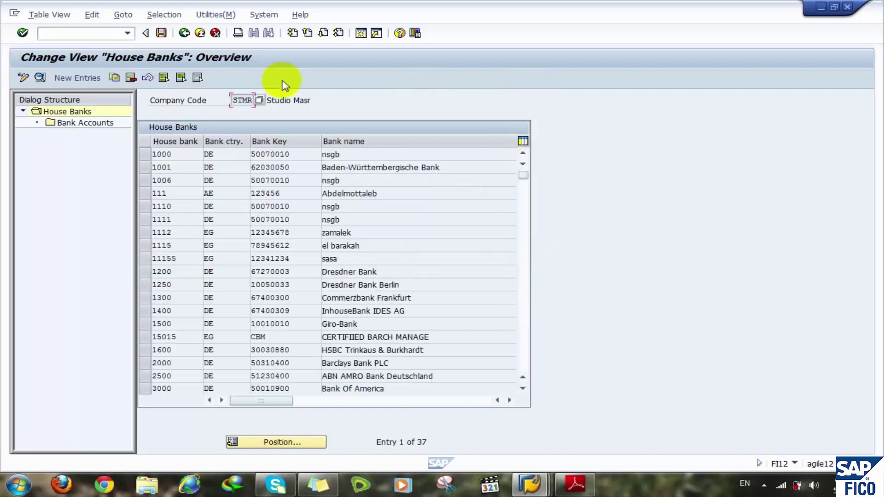
left_click(313, 102)
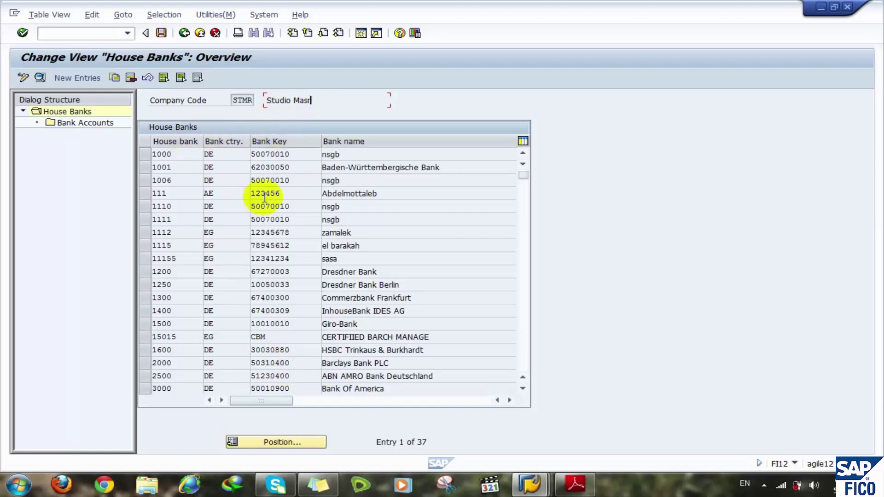
- Create house bank BRAKA with bank country EG and bank key BARAKA, then confirm the Baraka Bank data
left_click(77, 78)
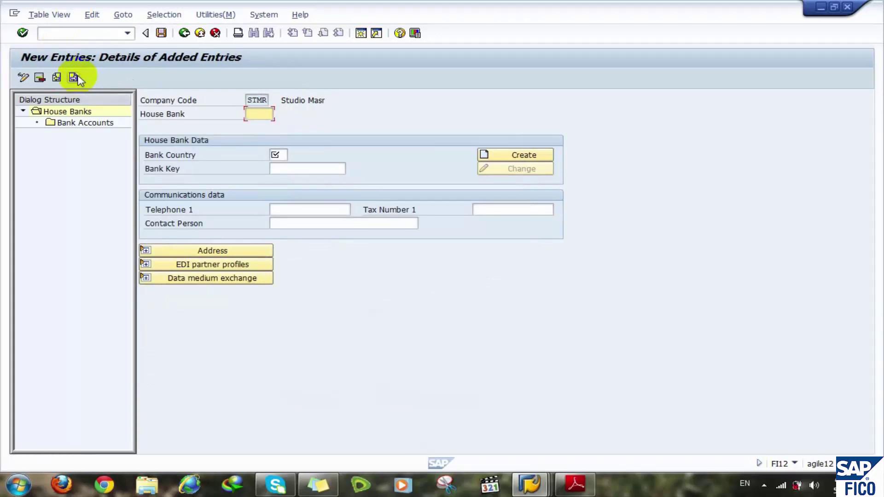
type("Barka")
key("BackSpace")
key("BackSpace")
key("BackSpace")
key("BackSpace")
type("RKA")
key("BackSpace")
key("BackSpace")
type("AKA")
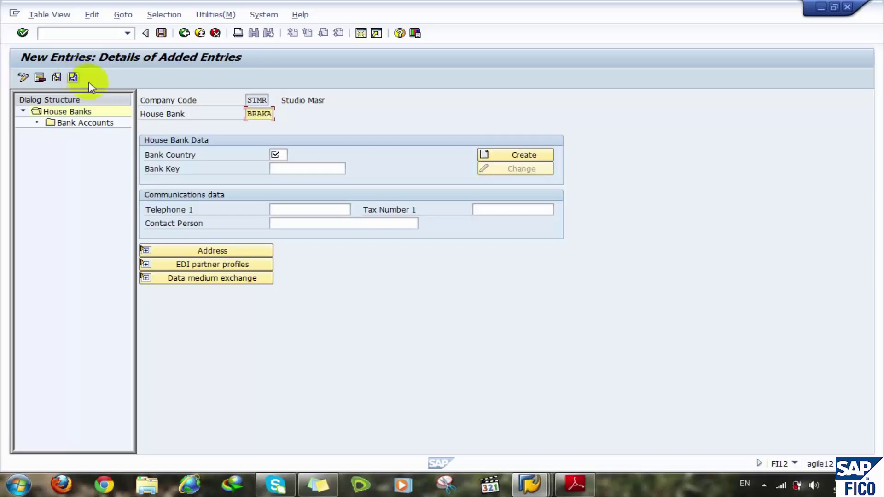
left_click(277, 155)
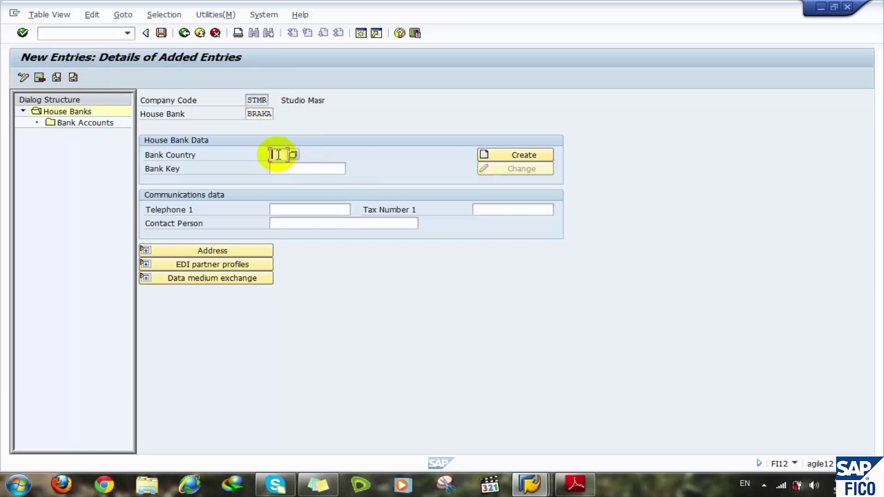
type("eg")
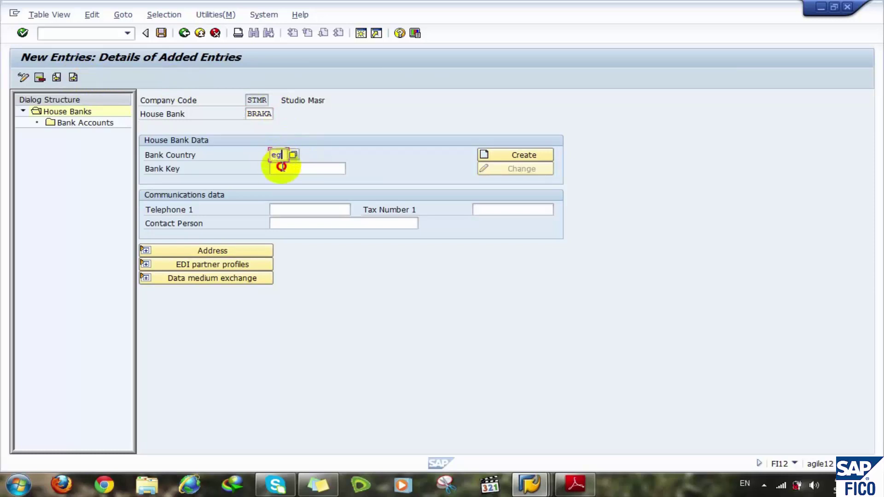
left_click(282, 168)
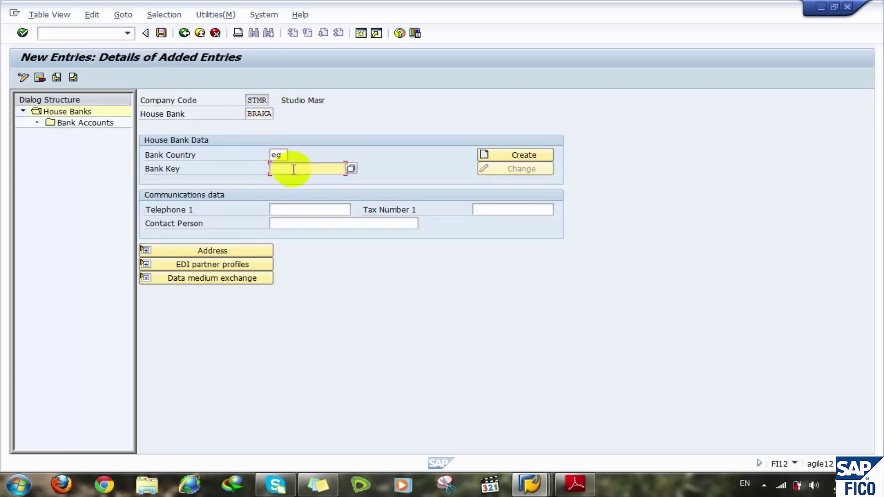
type("baraka")
key("Return")
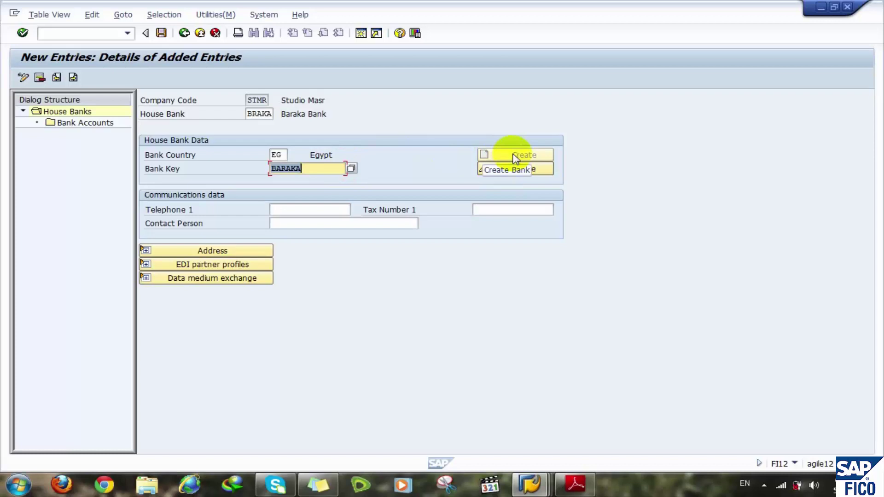
left_click(489, 170)
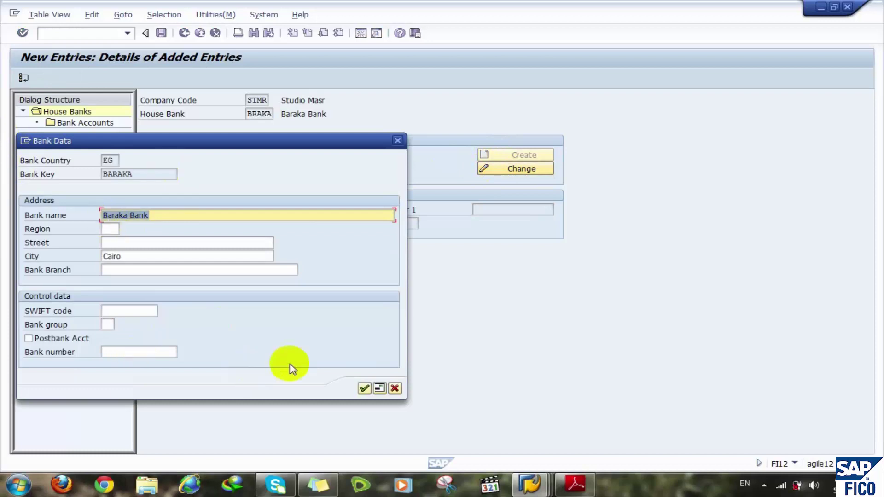
left_click(363, 389)
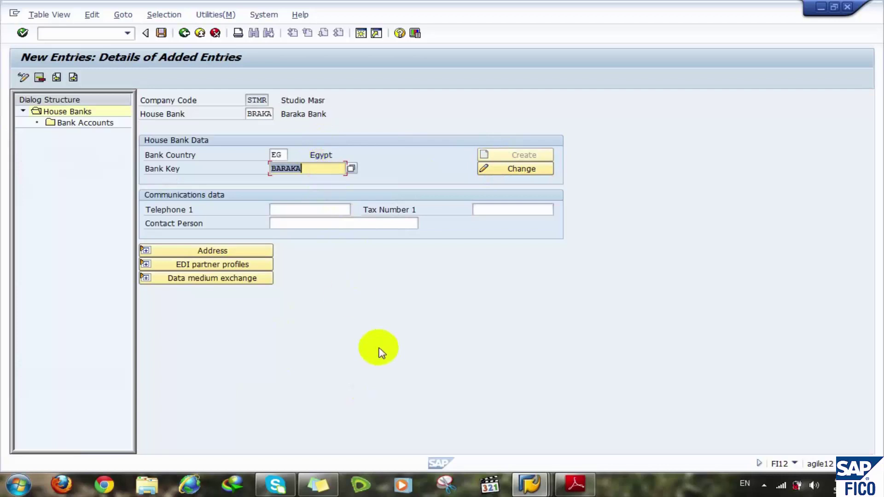
- Under Bank Accounts, add a new entry with account ID BRKEG and description Baraka EGP
double_click(71, 124)
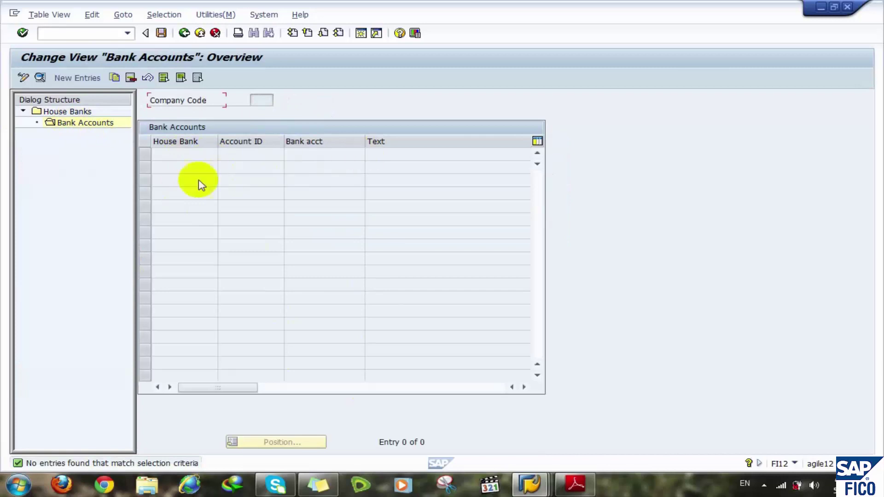
left_click(75, 78)
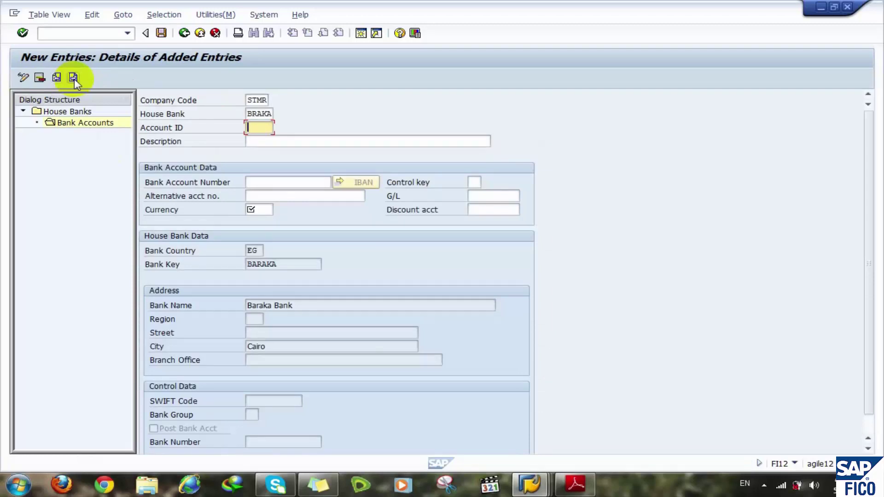
type("B")
key("Return")
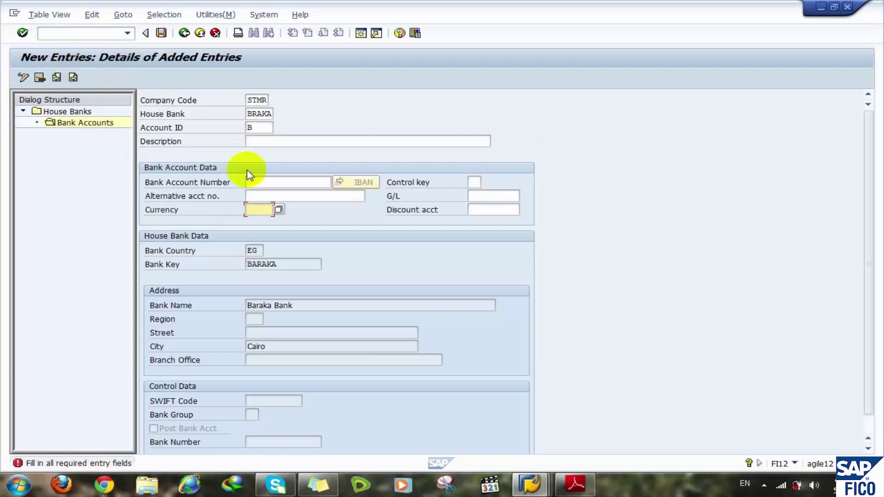
left_click(262, 129)
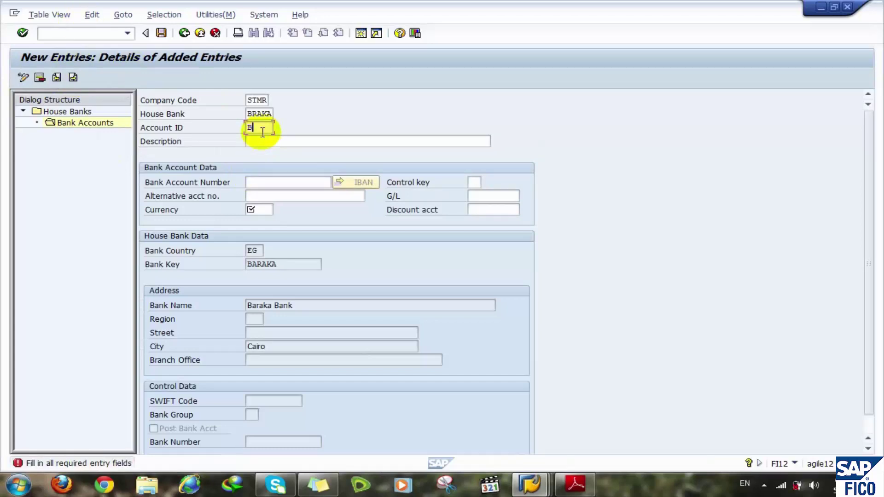
type("RKEG")
left_click(268, 143)
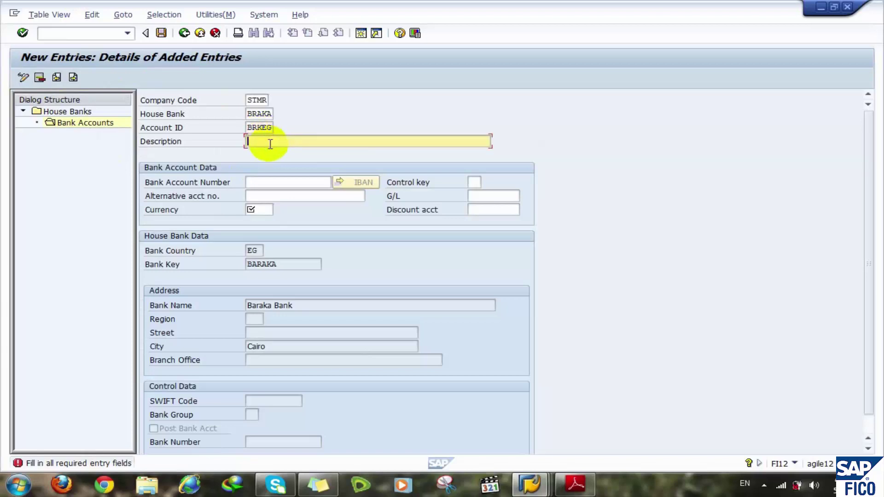
type("Baraka EGP")
- Fill in the bank account number and currency EGP, then look up G/L accounts without choosing one
left_click(269, 181)
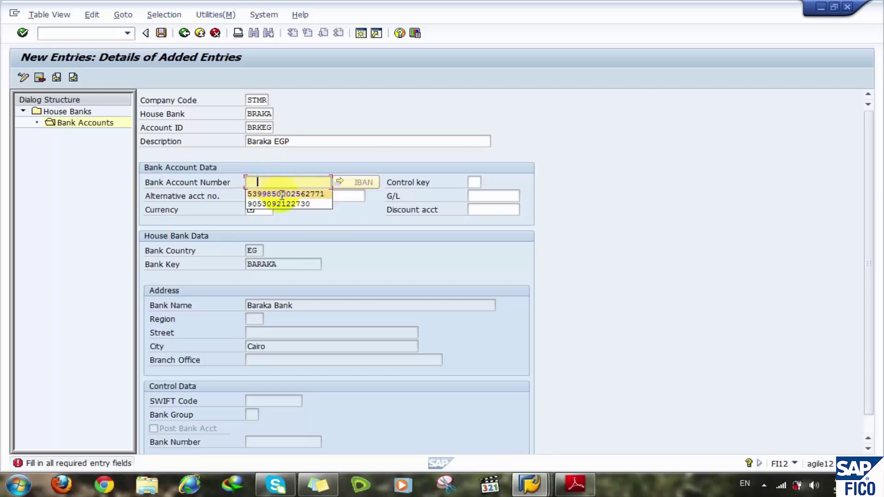
left_click(282, 195)
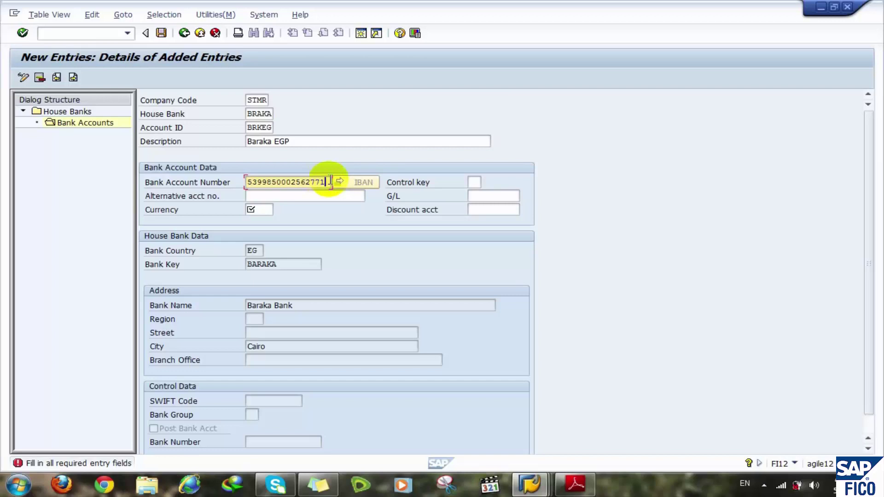
left_click(257, 209)
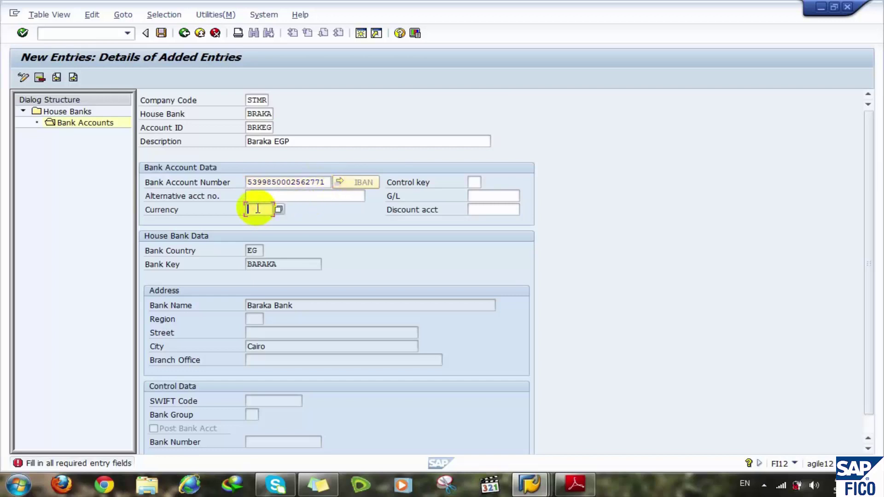
type("EGP")
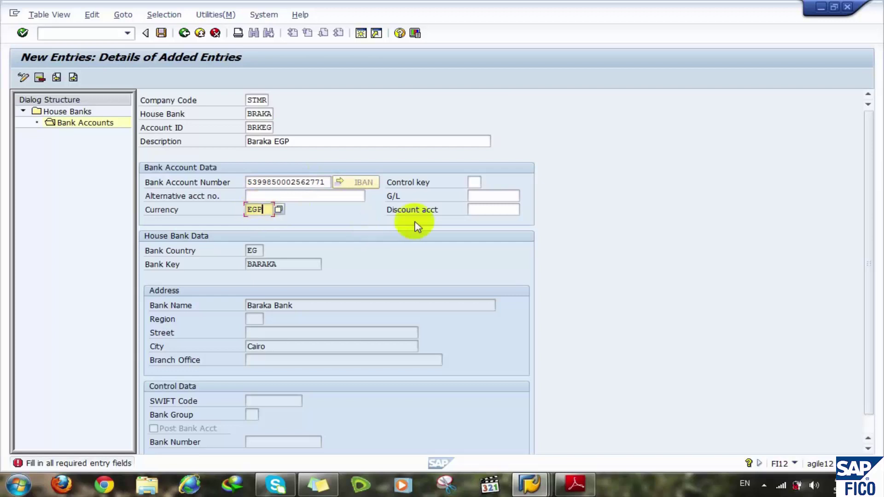
left_click(480, 194)
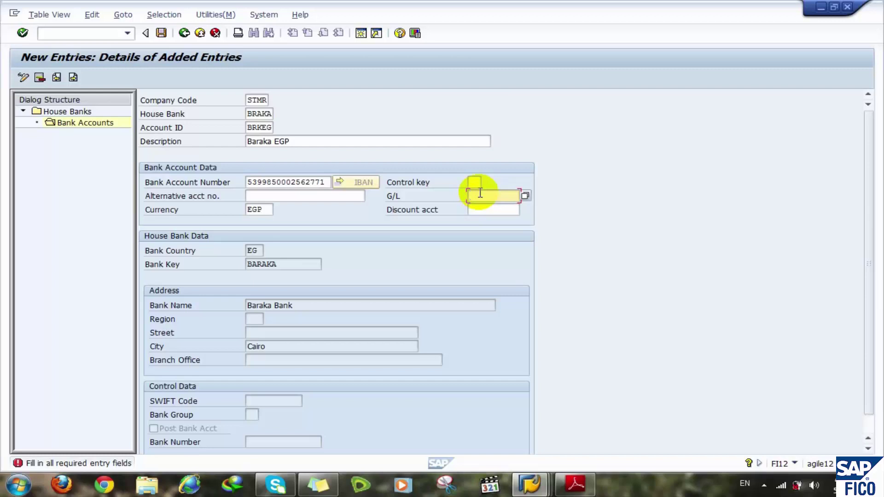
key("F4")
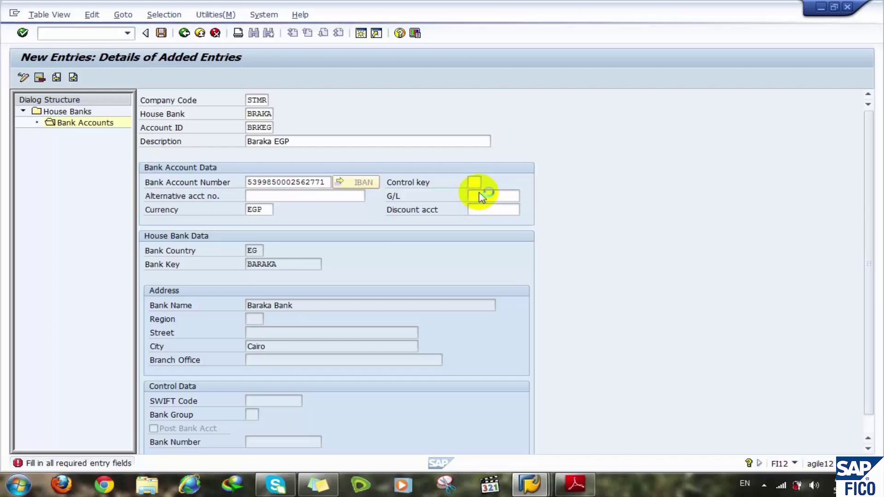
left_click(866, 381)
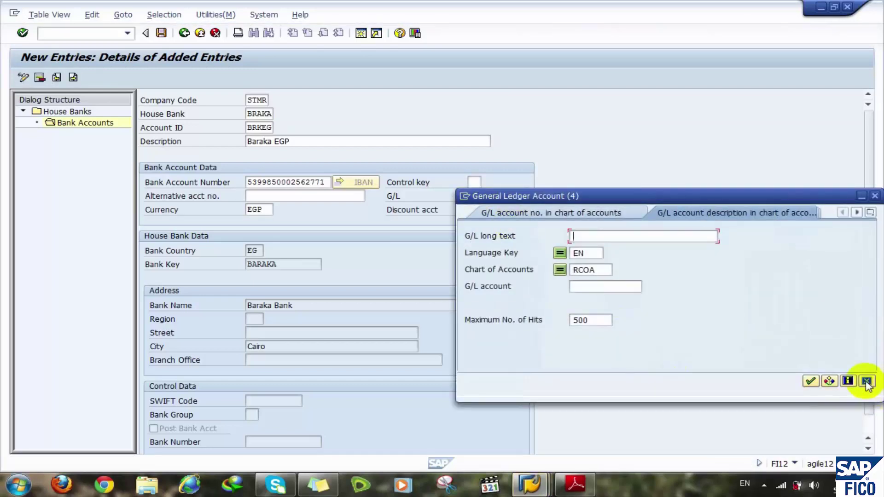
left_click(482, 197)
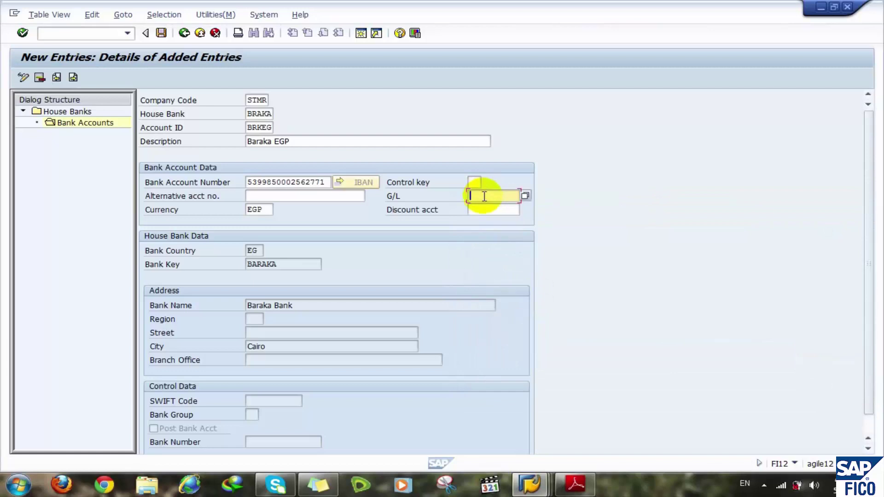
type("2000000110")
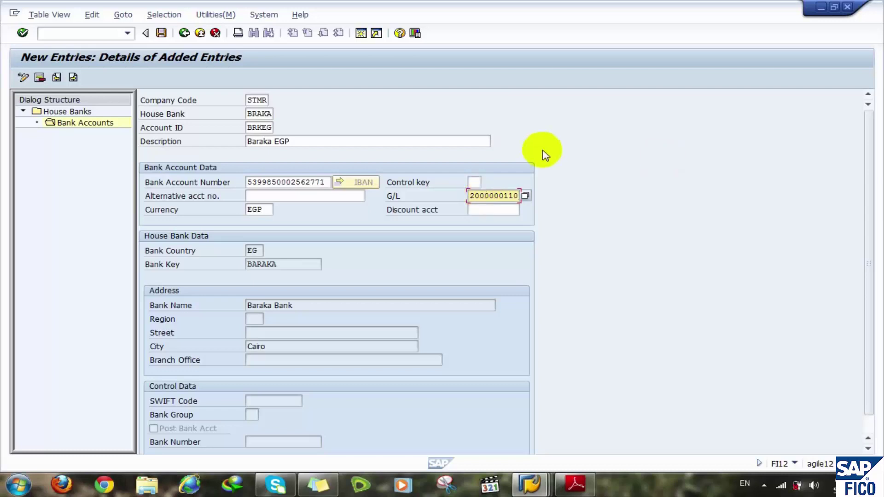
key("Return")
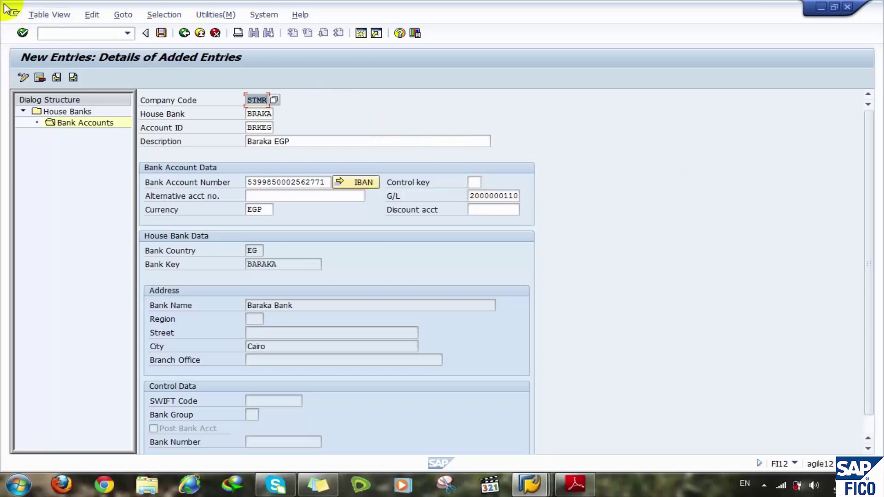
left_click(183, 36)
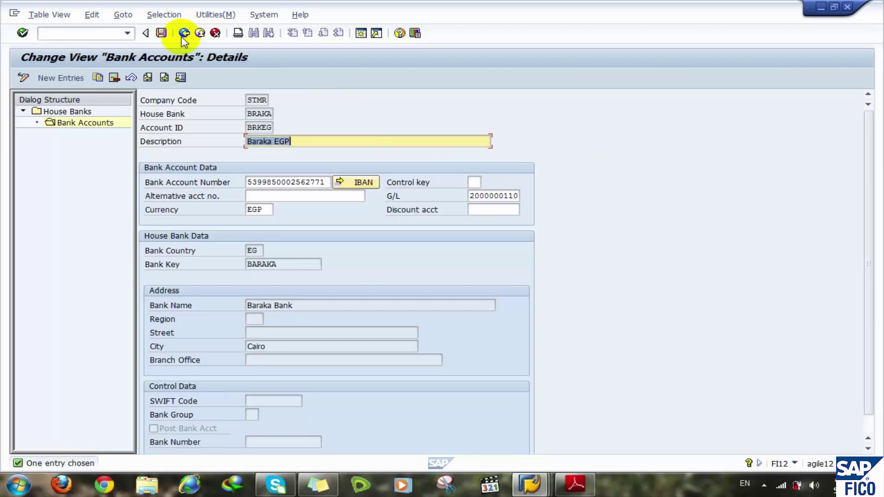
left_click(182, 36)
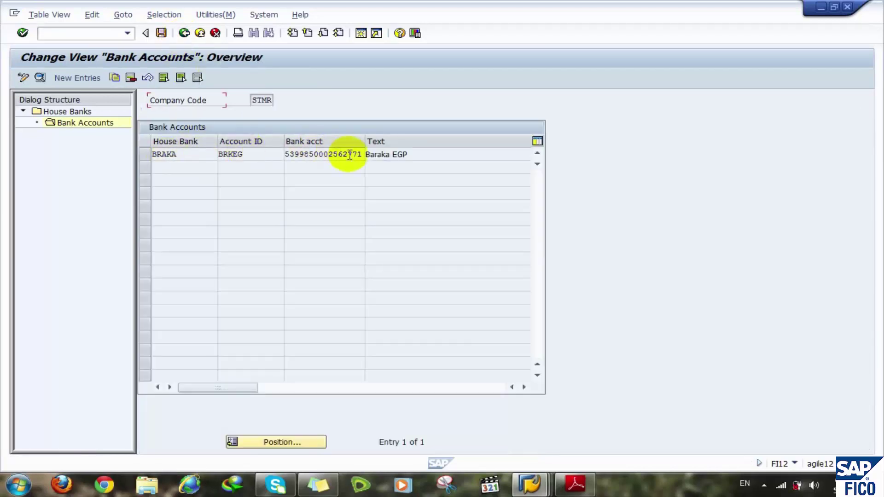
left_click(78, 78)
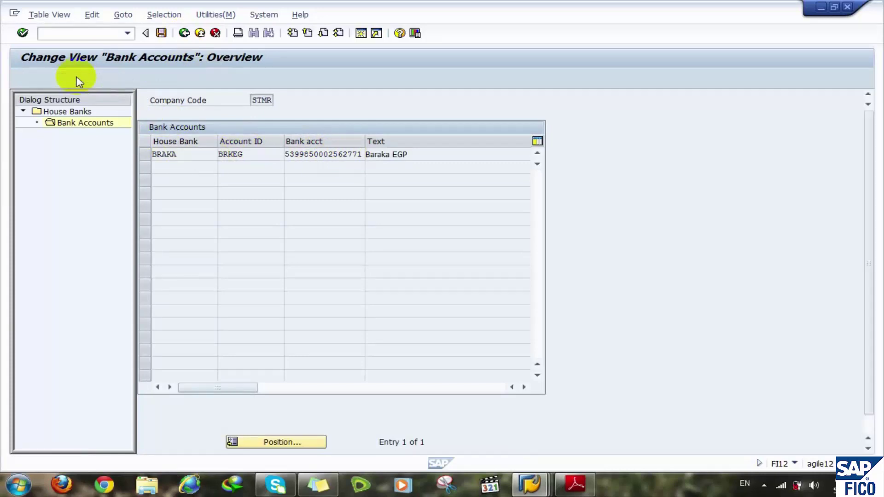
- Set account ID BRKUS and description Baraka USD by adapting the BRKEG values
left_click(255, 127)
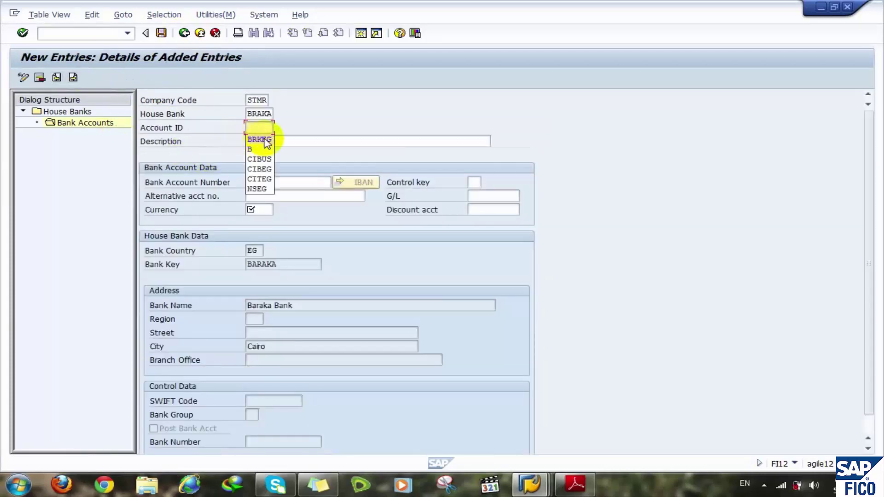
left_click(259, 139)
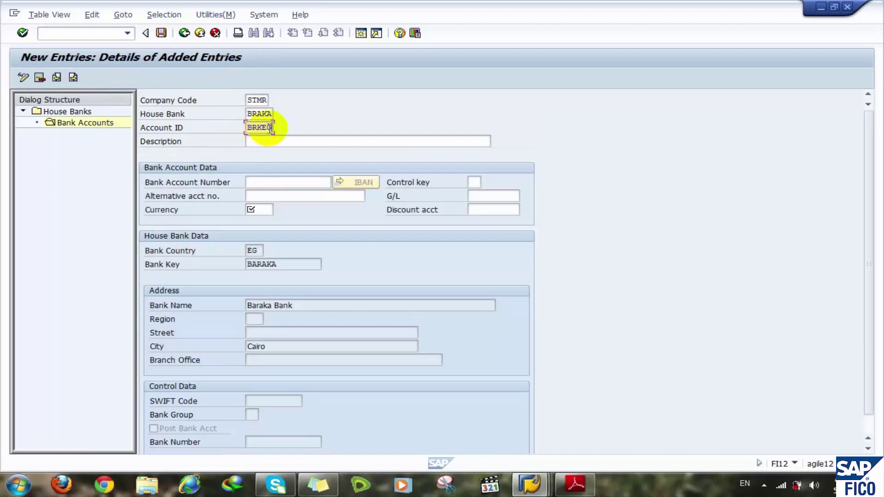
key("BackSpace")
key("BackSpace")
type("US")
left_click(276, 141)
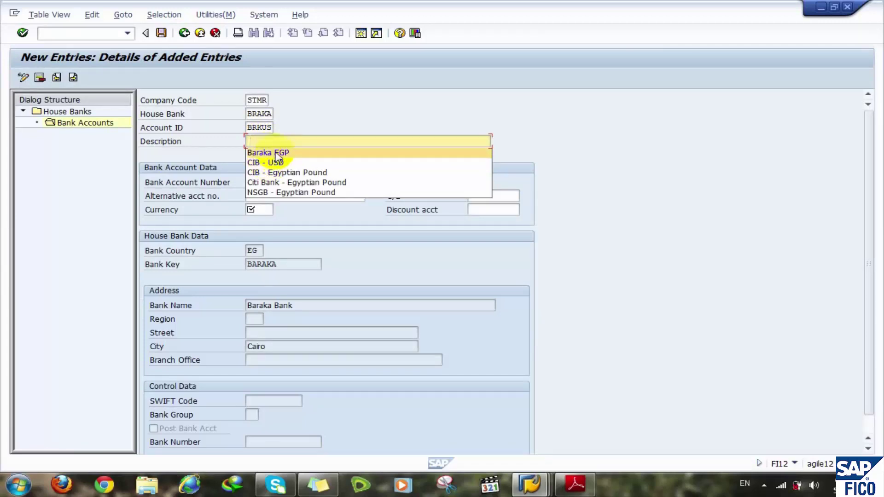
left_click(276, 155)
key("BackSpace")
key("BackSpace")
key("BackSpace")
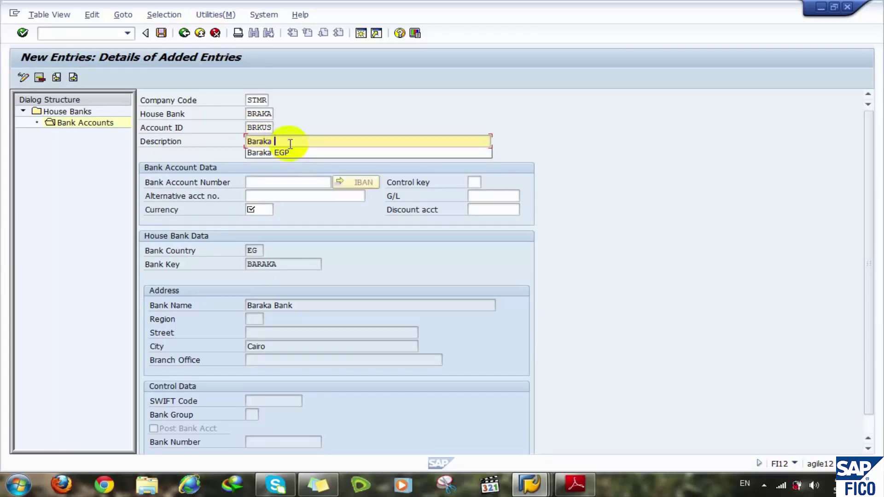
type("USD")
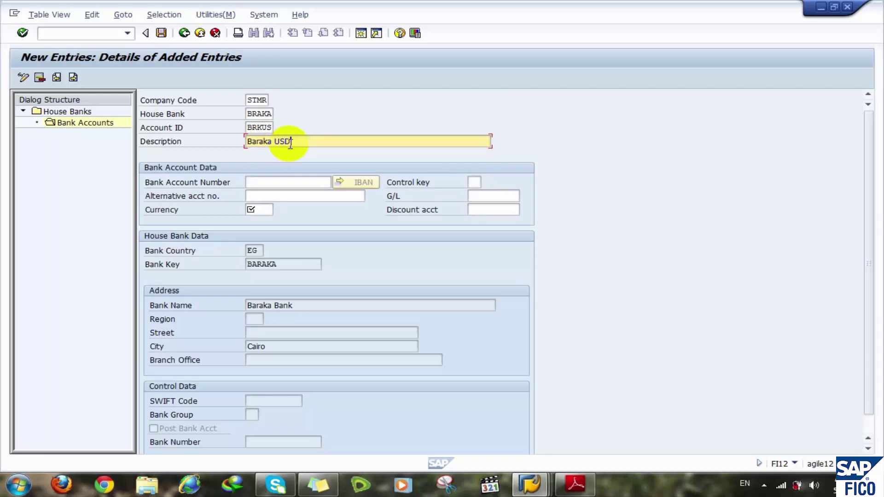
left_click(275, 182)
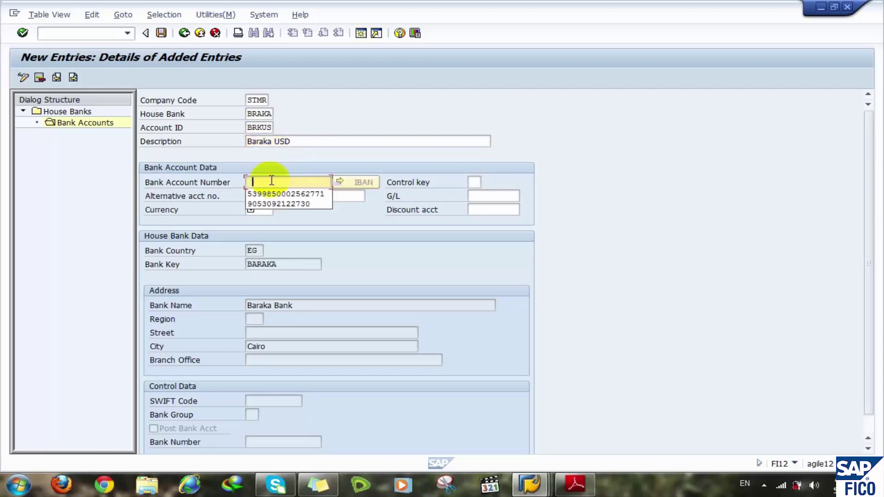
left_click(303, 194)
left_click(253, 211)
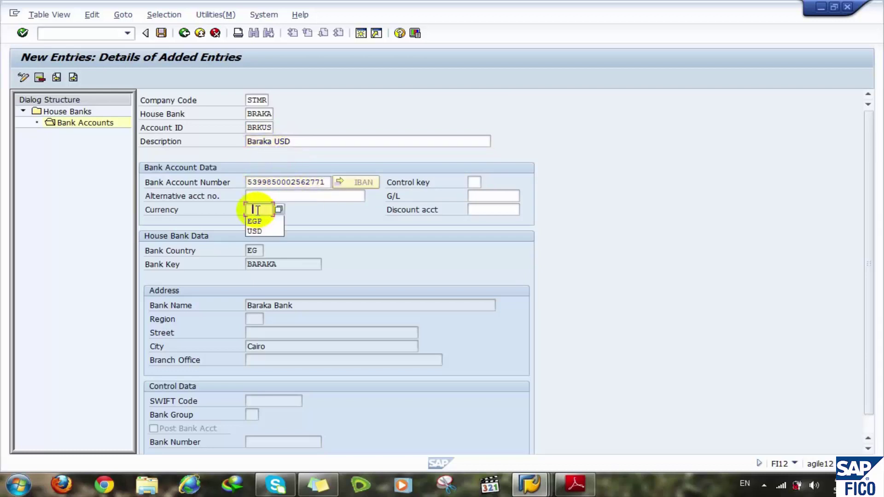
left_click(265, 230)
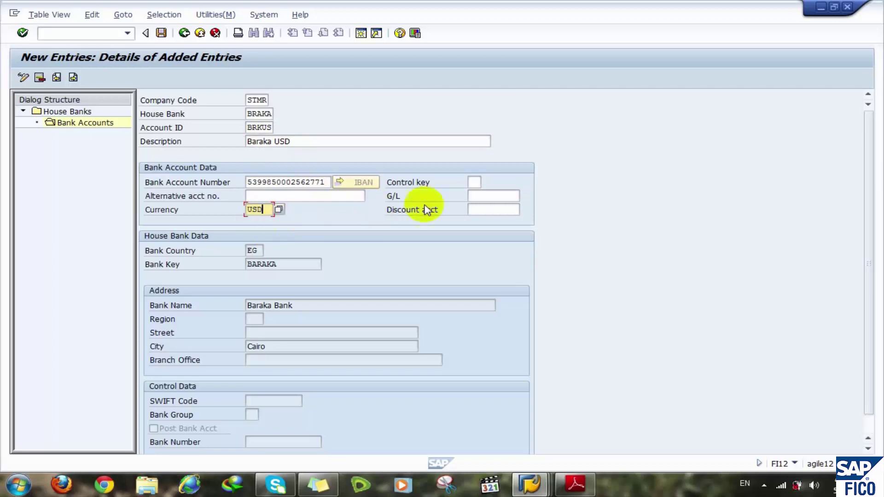
left_click(479, 198)
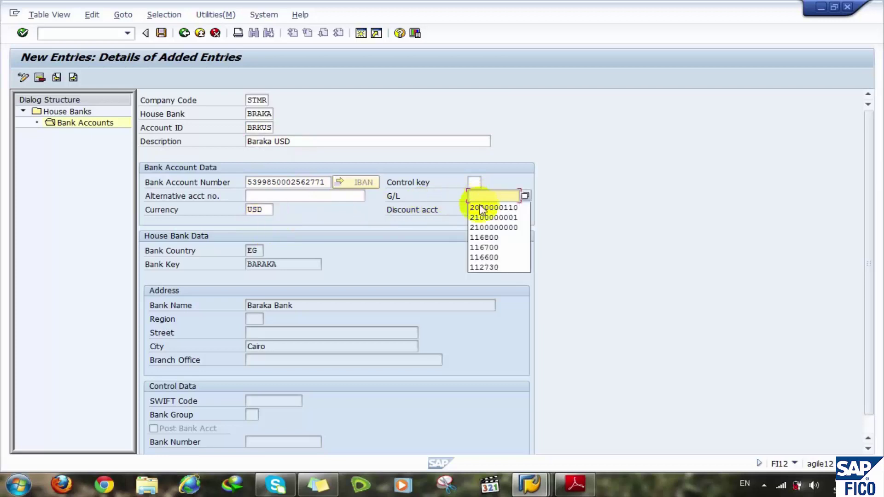
type("20000001")
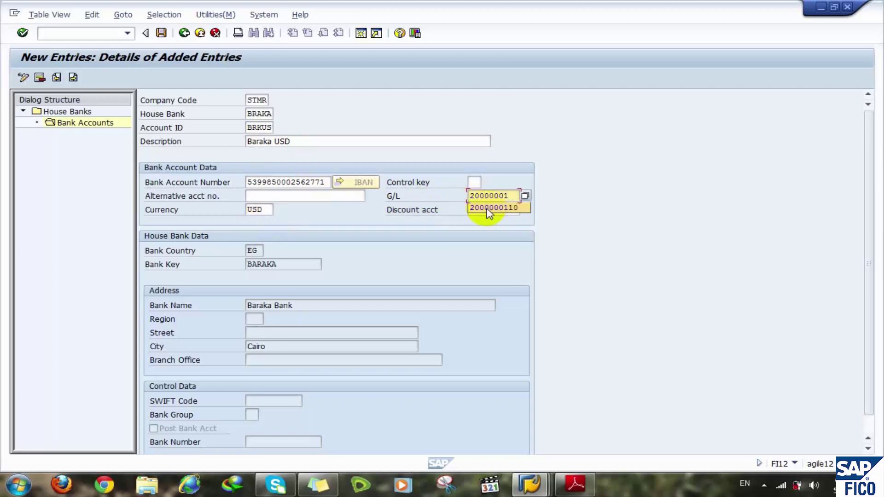
type("20")
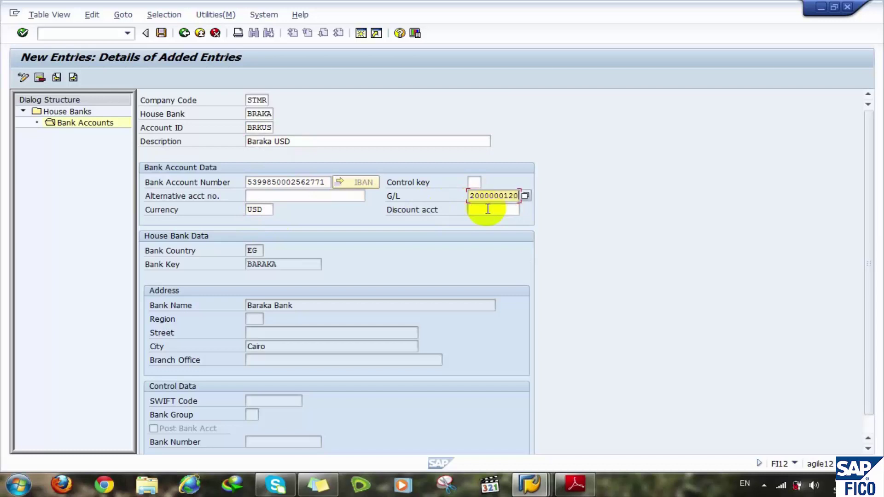
key("Return")
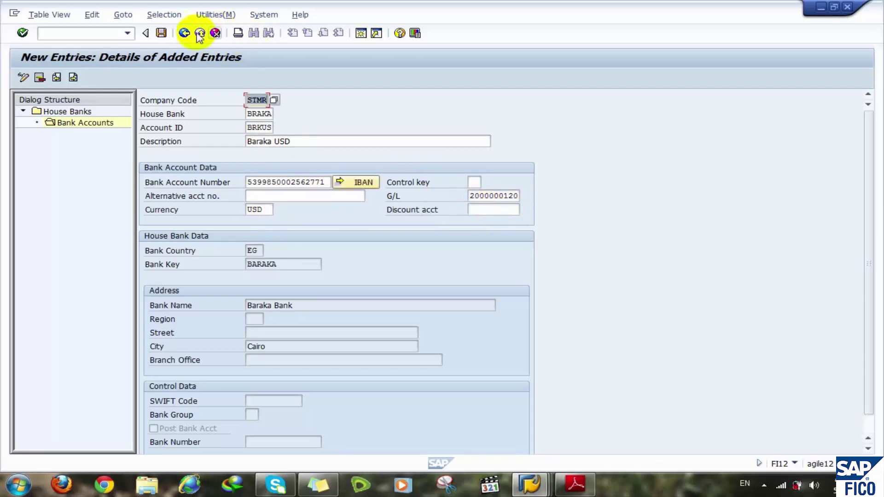
left_click(182, 35)
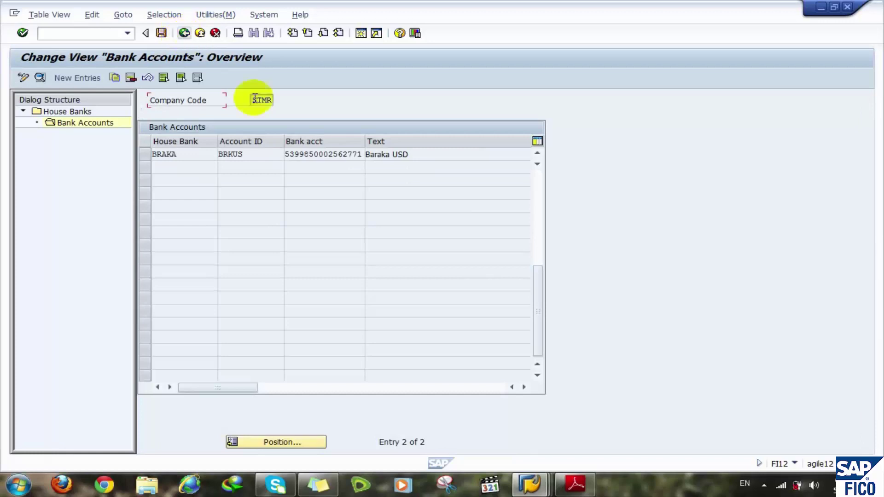
- Save the BRKEG and BRKUS accounts under a customizing request and go back to house bank BRAKA
left_click(539, 190)
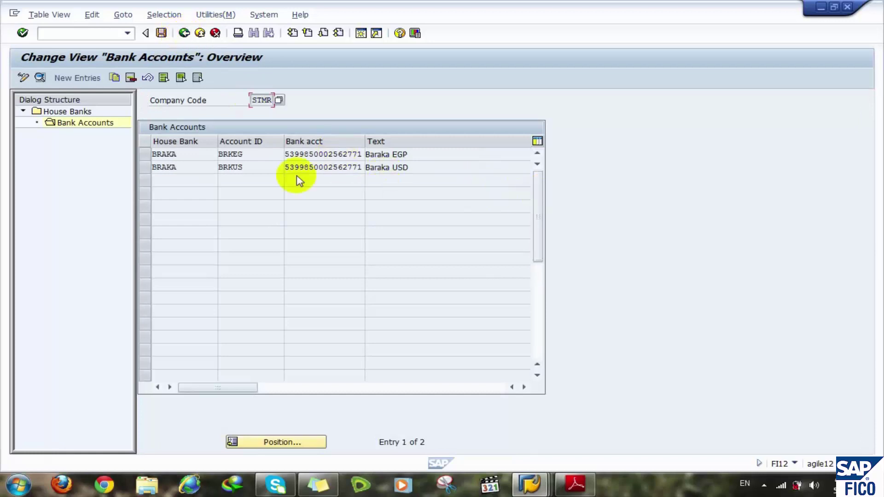
left_click(161, 33)
left_click(203, 210)
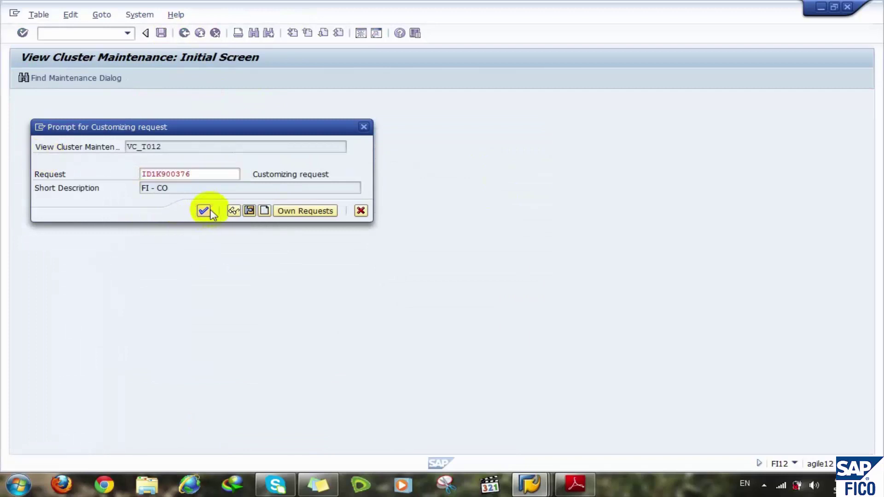
left_click(184, 33)
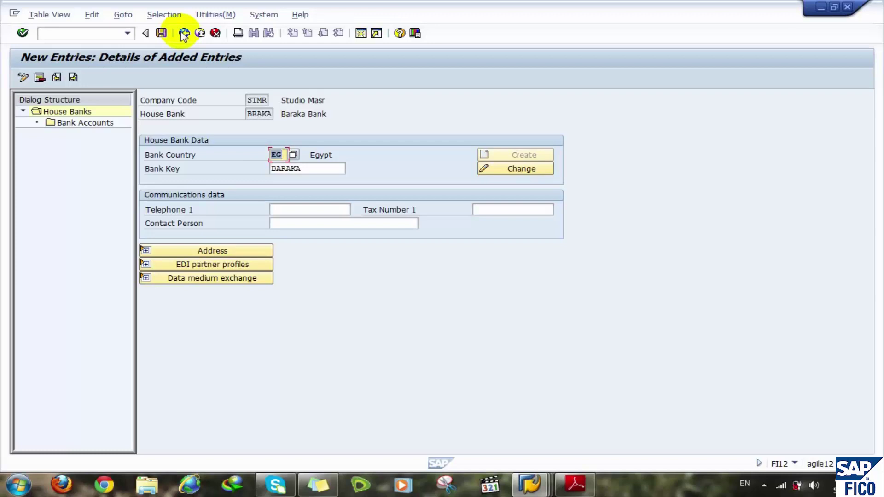
- Exit to SAP Easy Access and run transaction FCHI
left_click(198, 34)
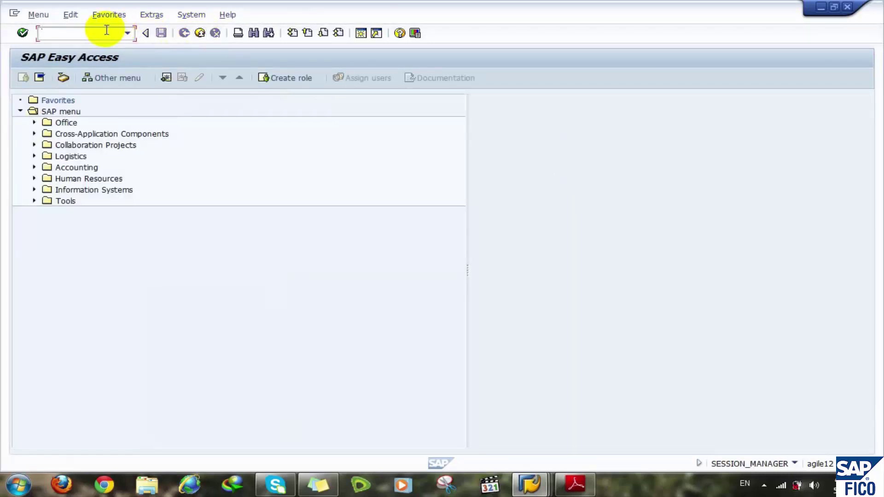
type("fch")
type("i")
key("Return")
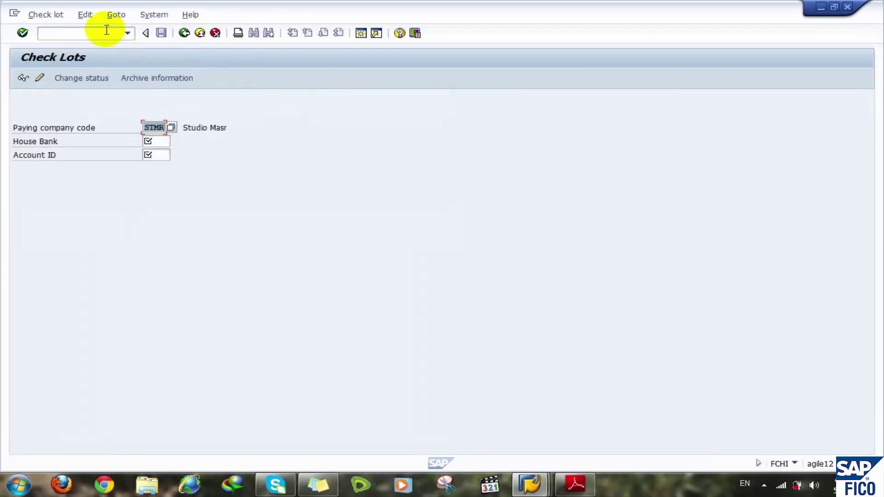
- Enter house bank BRAKA and account BRKEG, validate, and switch the check lots to change mode
left_click(160, 140)
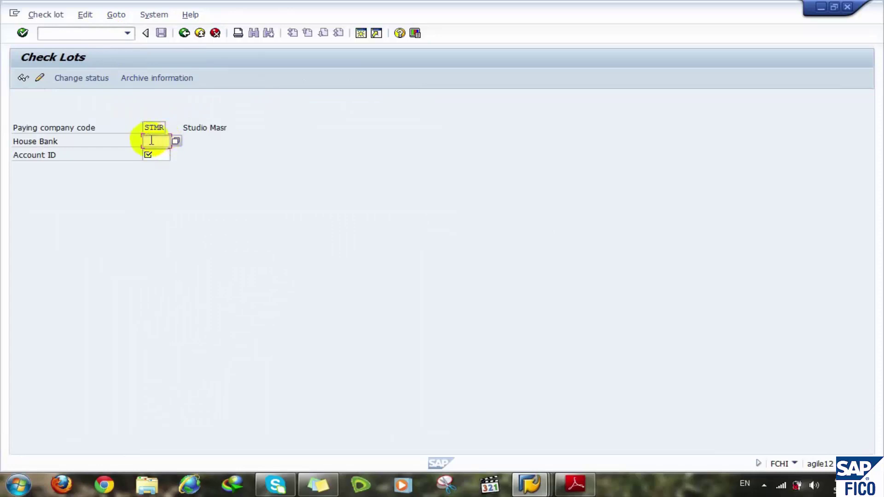
type("b")
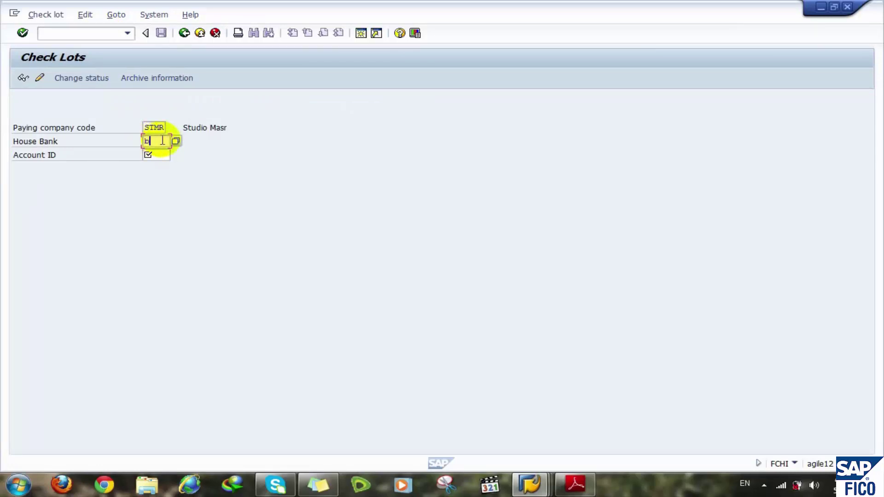
type("r")
key("BackSpace")
type("raka")
left_click(163, 157)
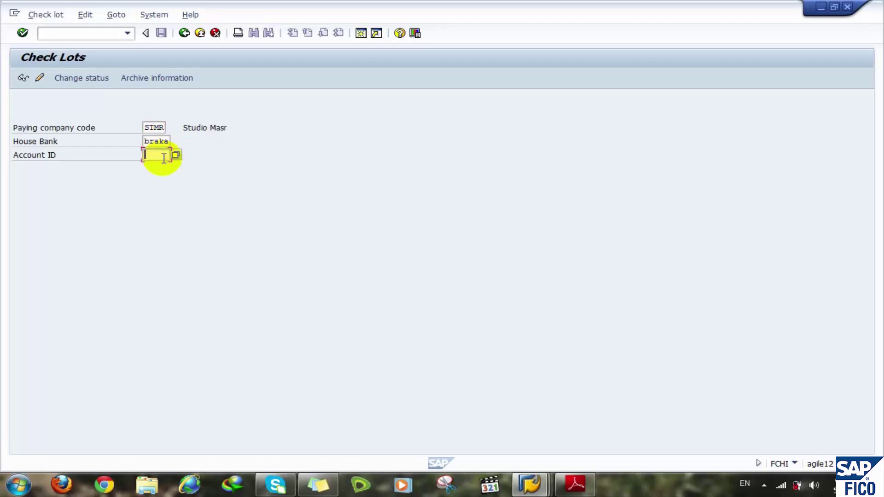
type("brk")
type("eu")
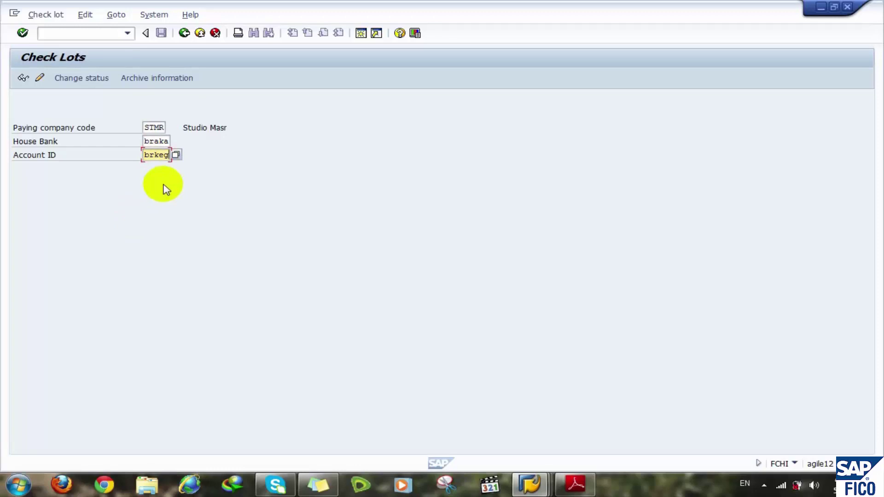
key("Return")
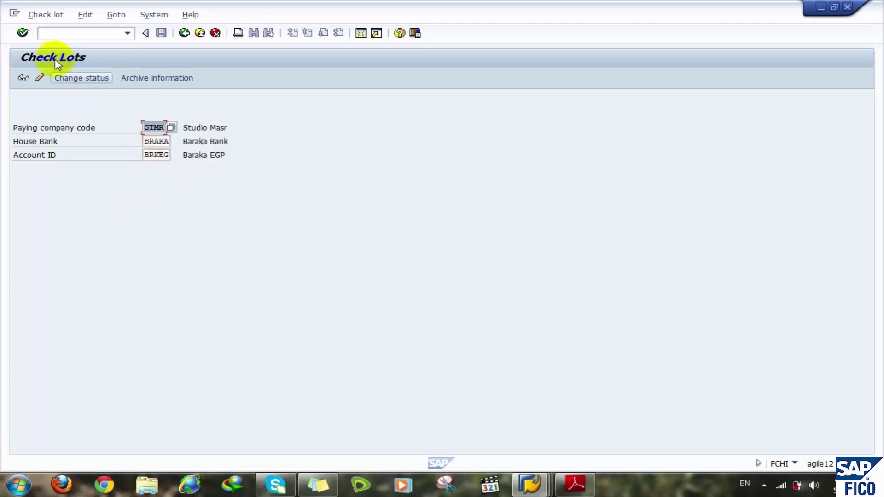
left_click(40, 79)
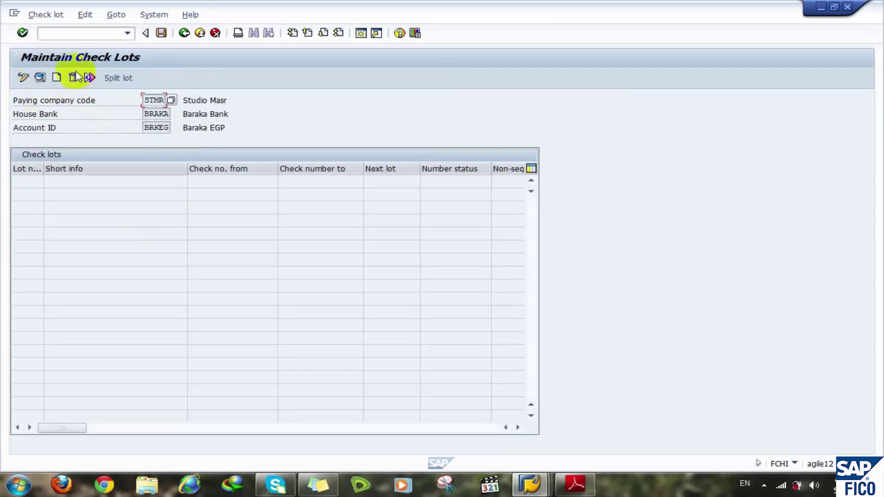
- Create lot 0001 for checks 0000001 to 0000050 with short info 'check lot 1'
left_click(56, 79)
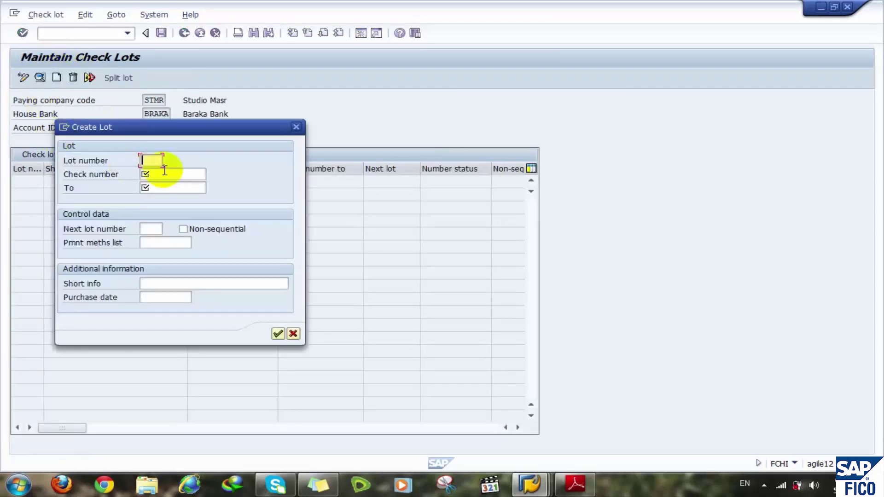
type("0")
left_click(151, 182)
left_click(154, 175)
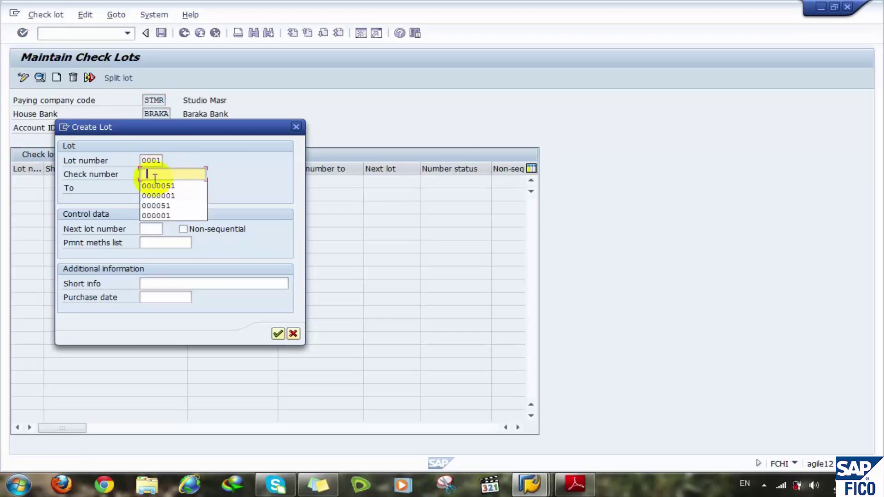
left_click(178, 196)
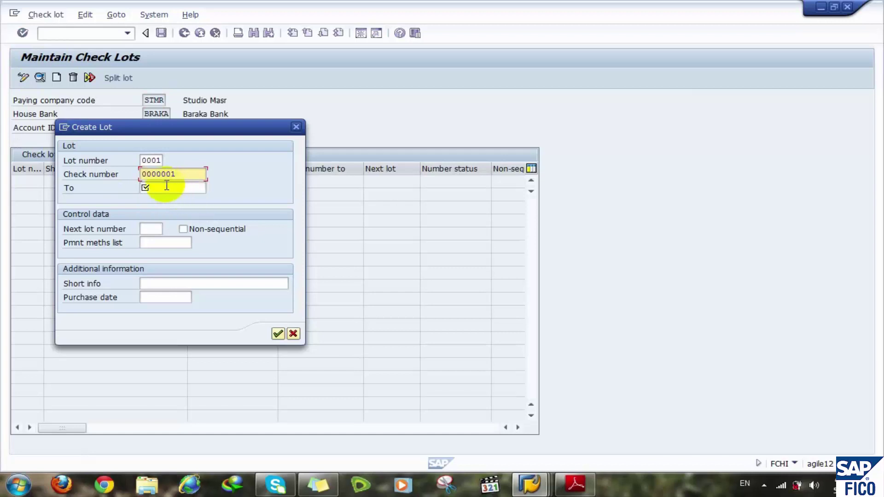
left_click(165, 185)
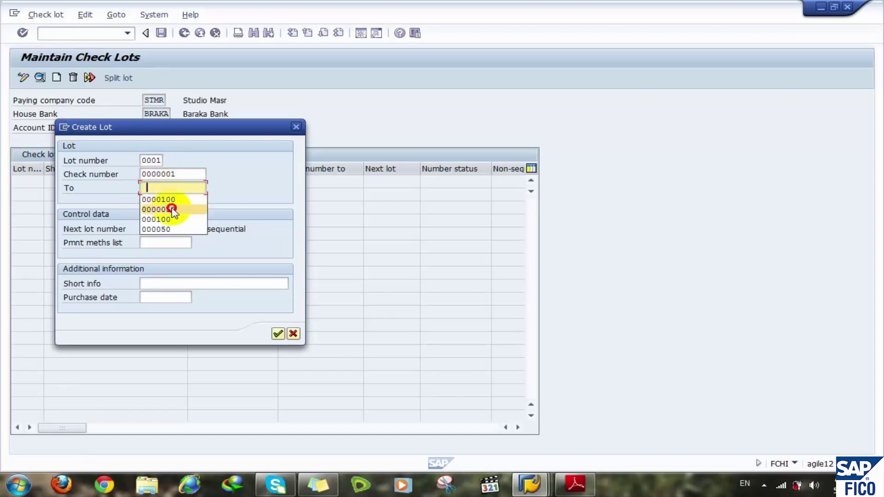
left_click(173, 207)
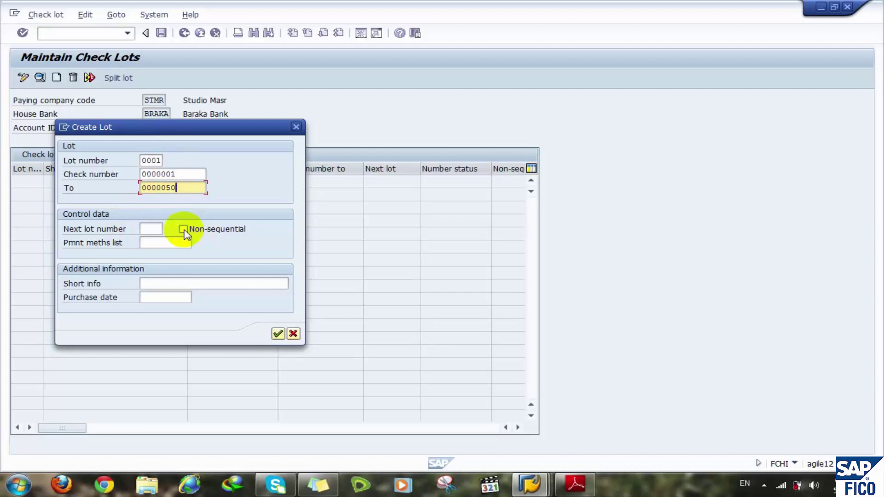
left_click(152, 283)
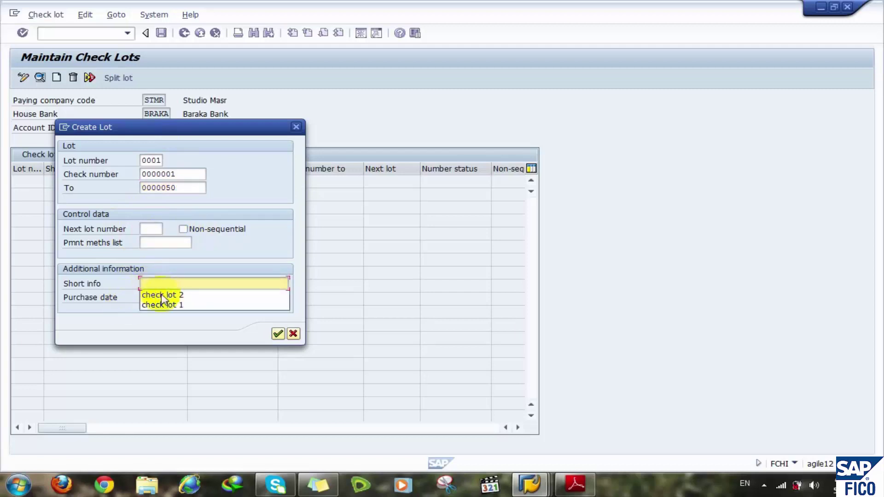
left_click(173, 306)
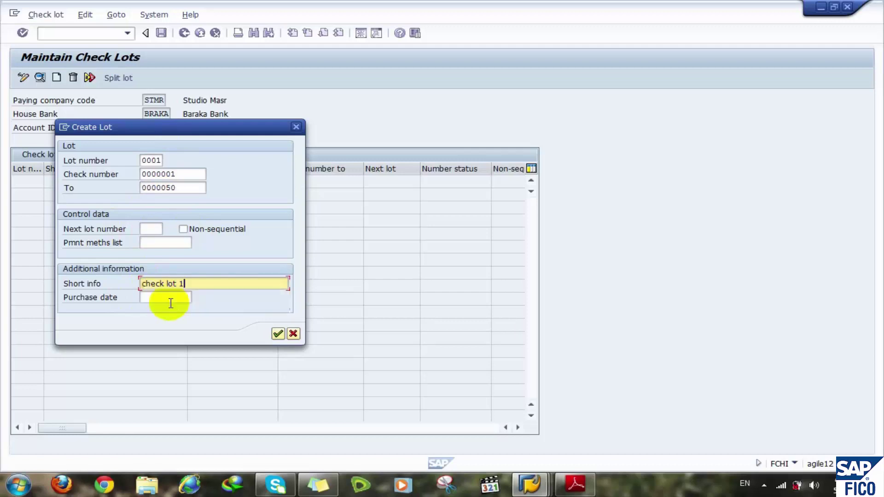
left_click(277, 333)
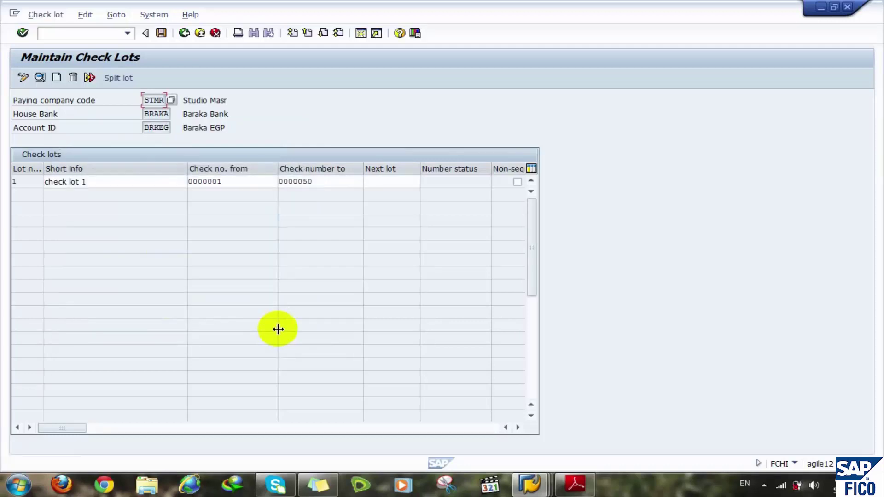
- Create check lot 0002 covering checks 0000051 to 0000100
left_click(56, 78)
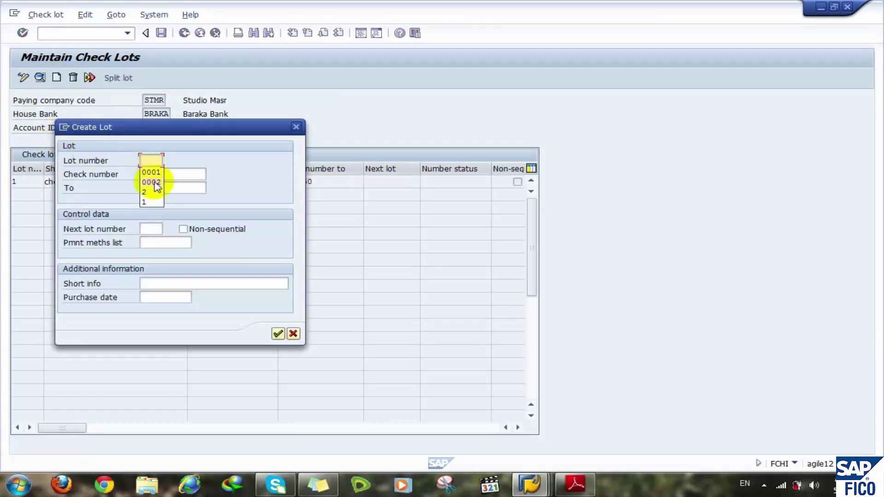
left_click(156, 181)
left_click(156, 174)
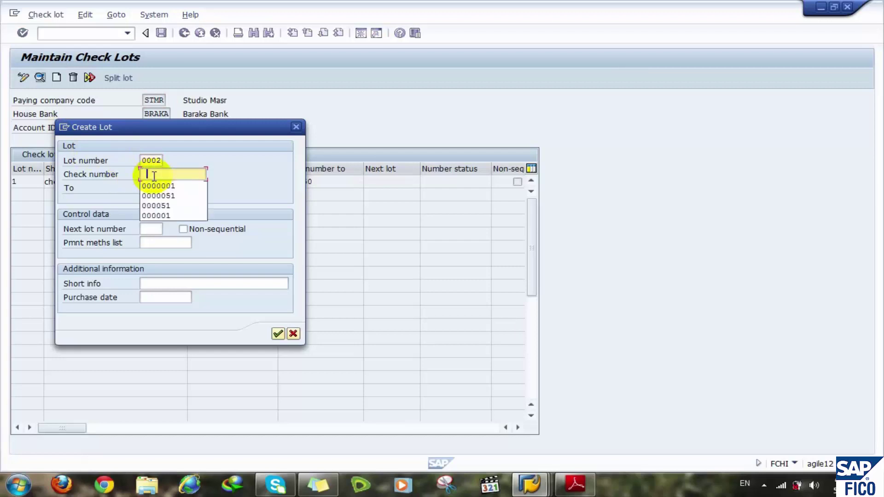
left_click(168, 186)
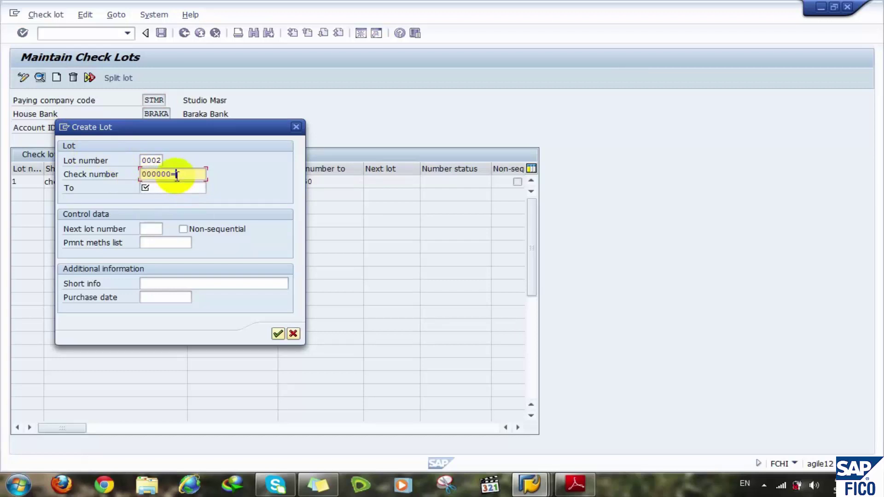
key("BackSpace")
key("BackSpace")
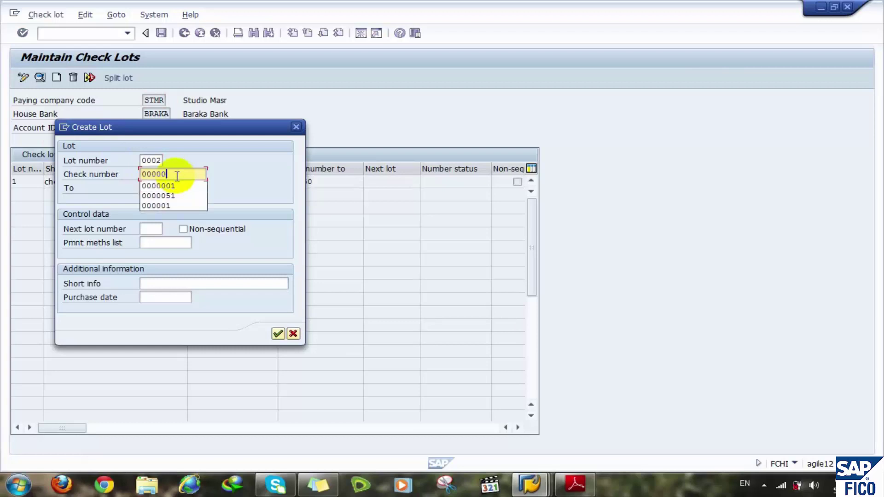
left_click(170, 195)
left_click(160, 189)
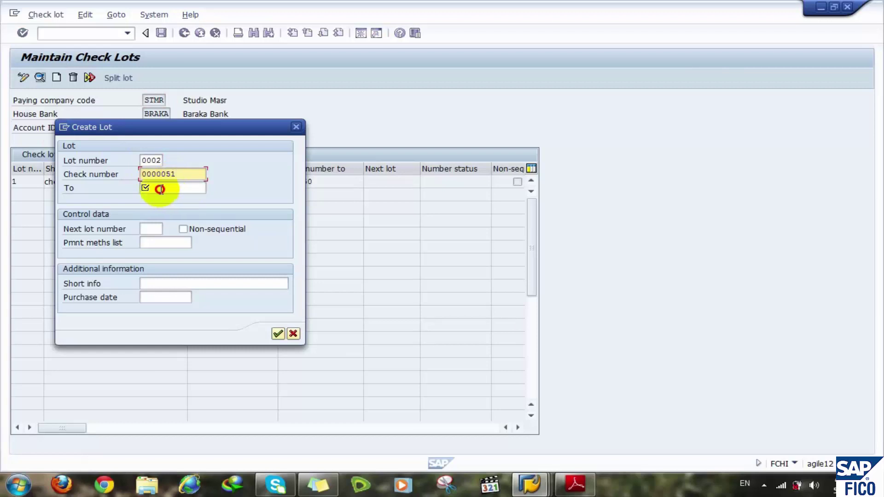
left_click(173, 215)
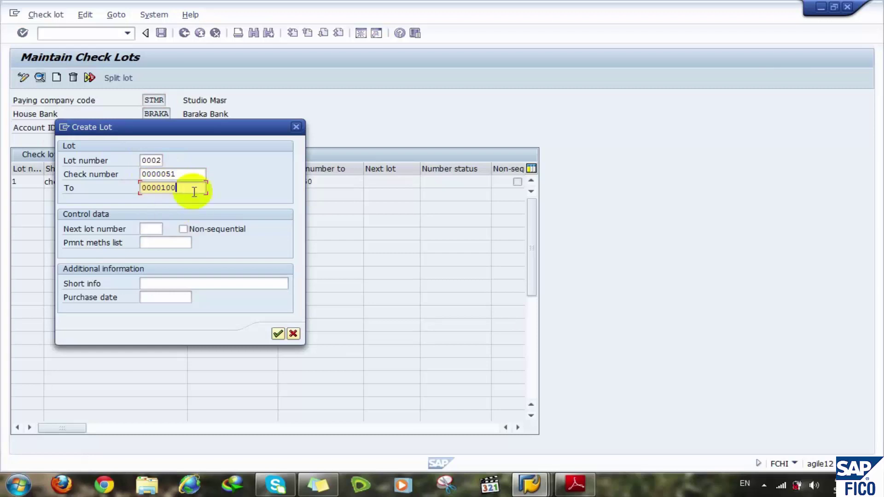
left_click(279, 334)
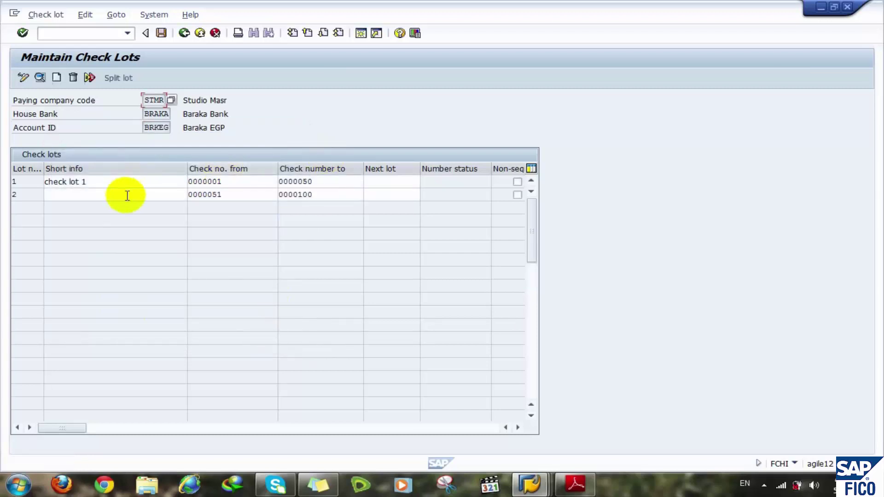
- Give lot 2 the short info 'check lot 2' and set lot 1's next lot to 2
left_click(95, 194)
left_click(74, 218)
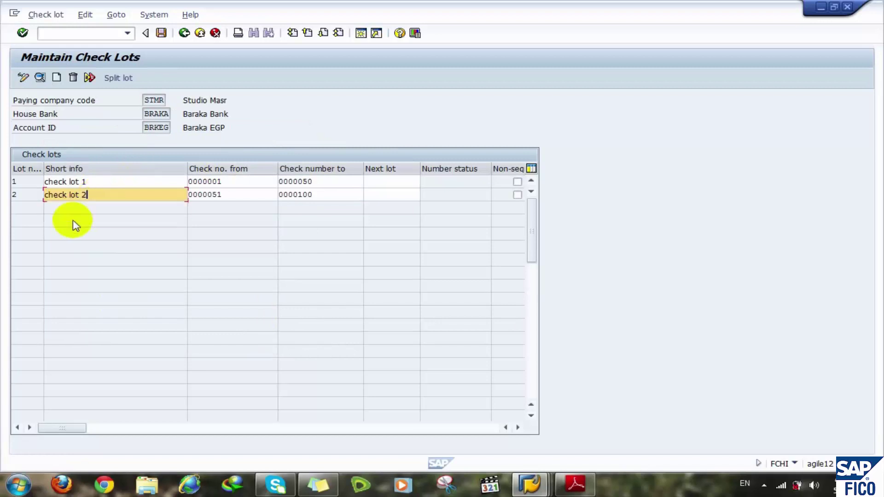
left_click(250, 193)
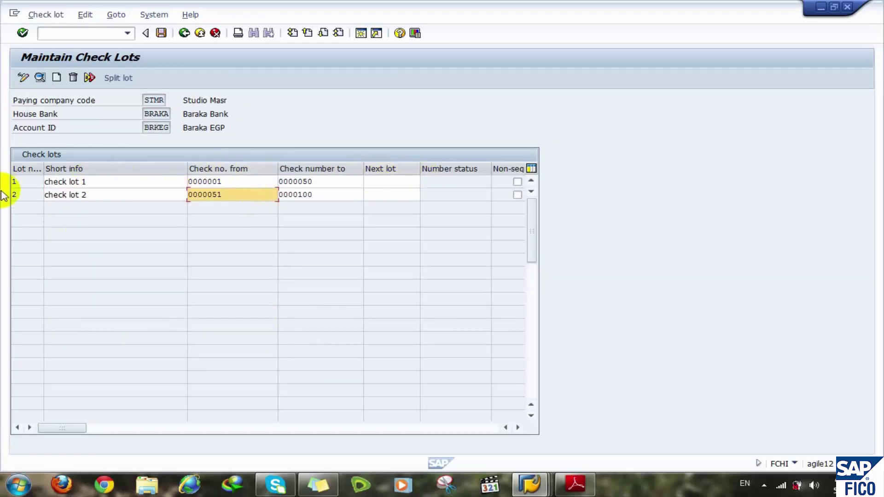
left_click(371, 182)
type("2")
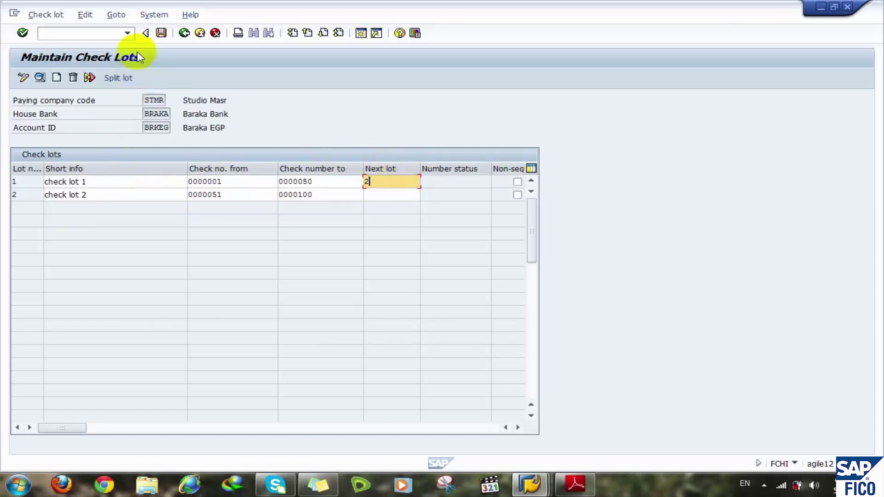
- Save the BRKEG check lots and go back to SAP Easy Access
left_click(161, 33)
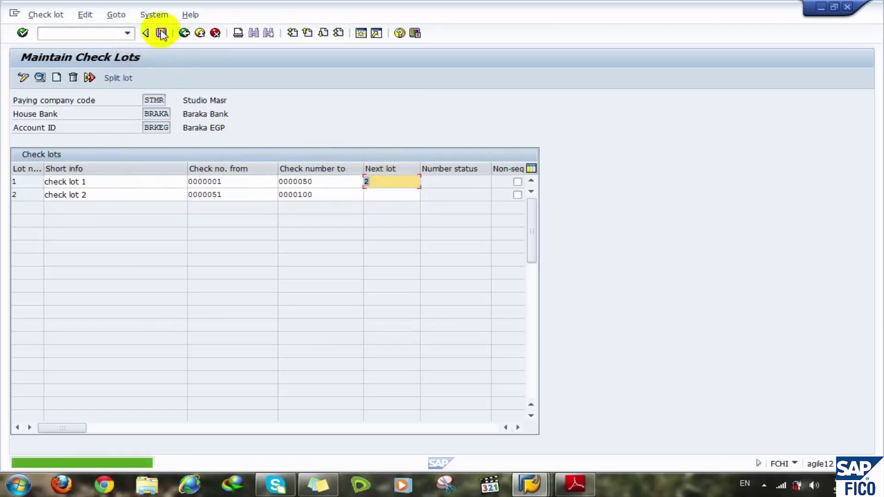
left_click(185, 33)
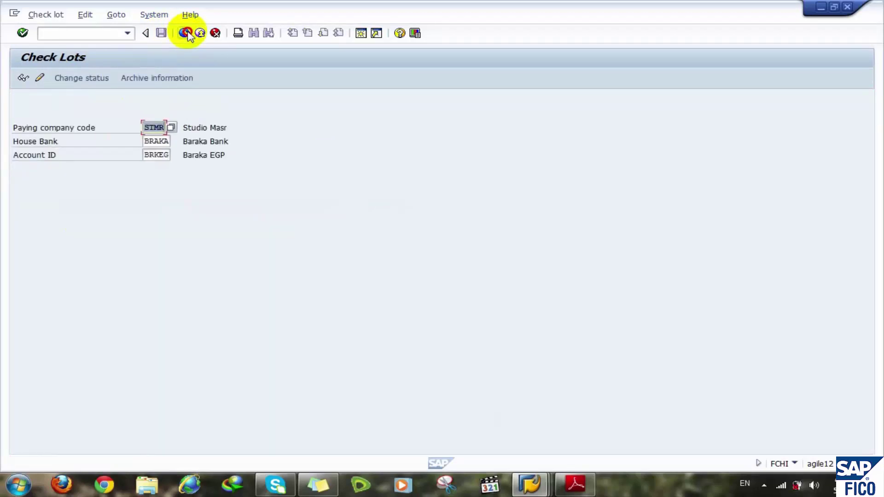
left_click(186, 32)
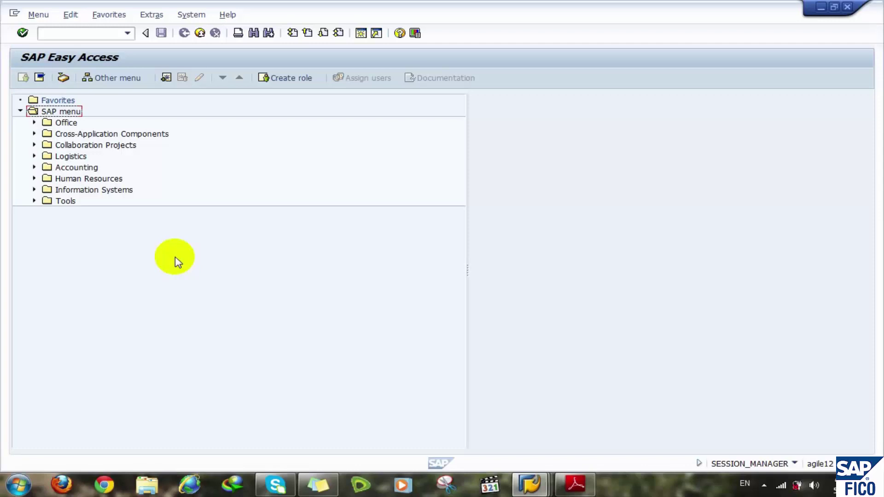
- Bring up the configuration manual PDF at section 25.1 on page 86, creating cash journal G/L accounts
left_click(575, 484)
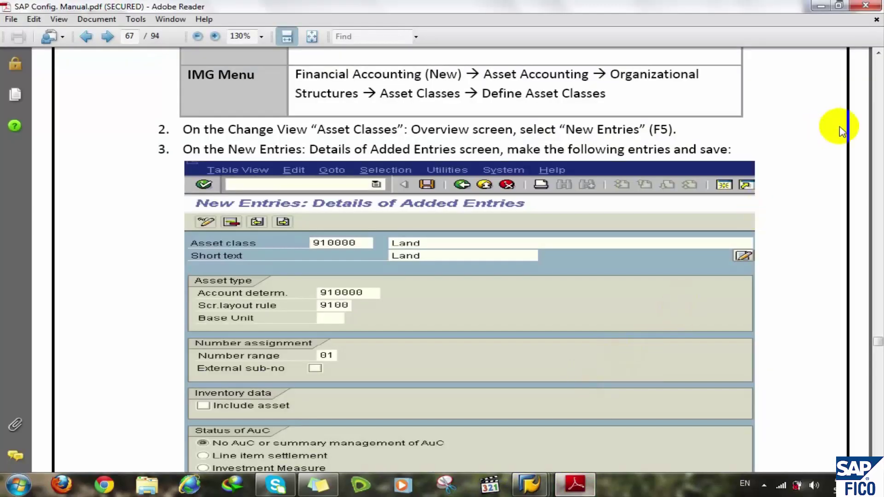
scroll(841, 132, "down", 20)
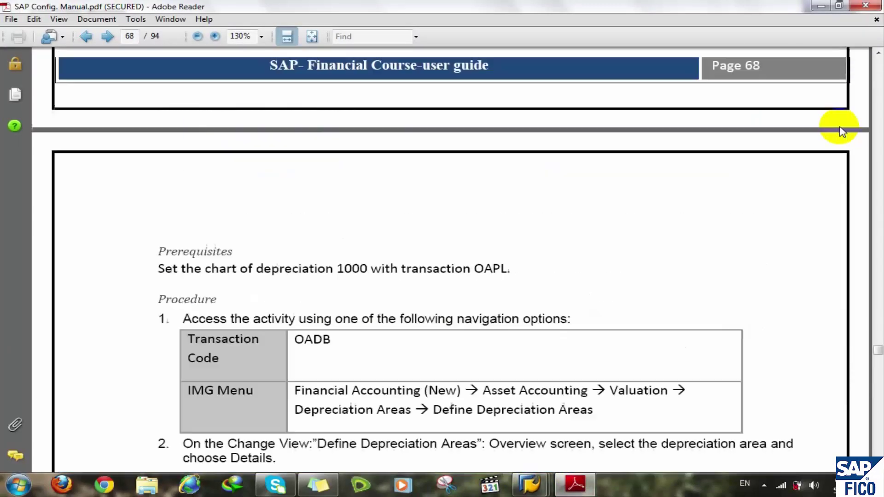
scroll(841, 131, "down", 20)
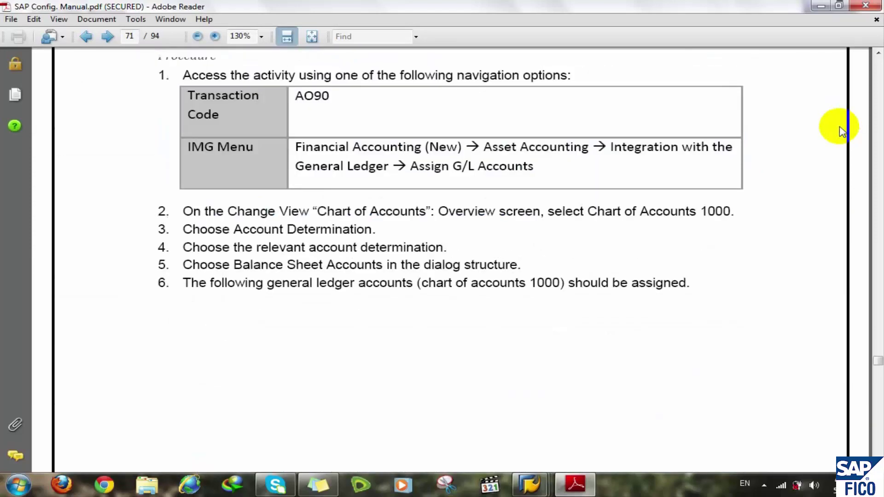
scroll(841, 131, "down", 20)
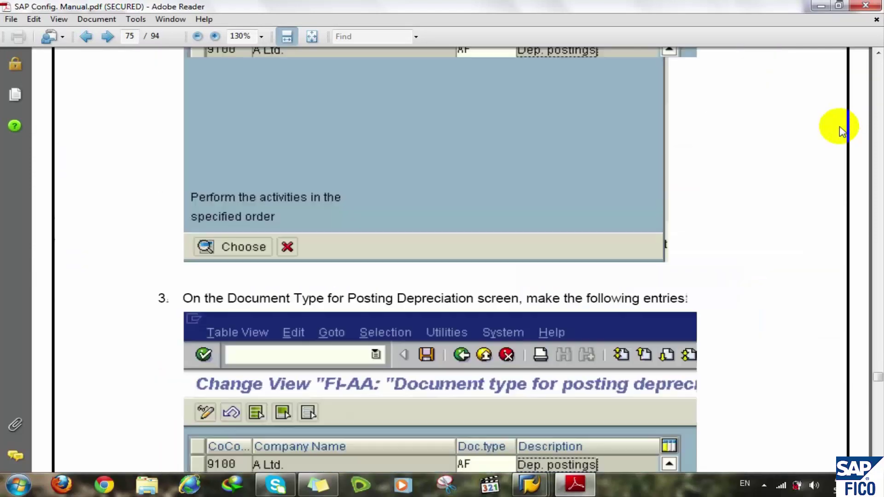
scroll(841, 131, "down", 20)
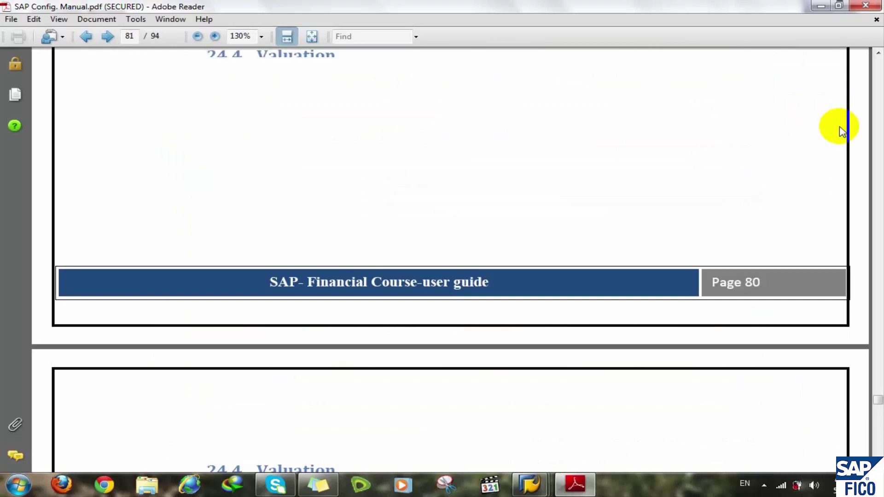
scroll(841, 132, "down", 20)
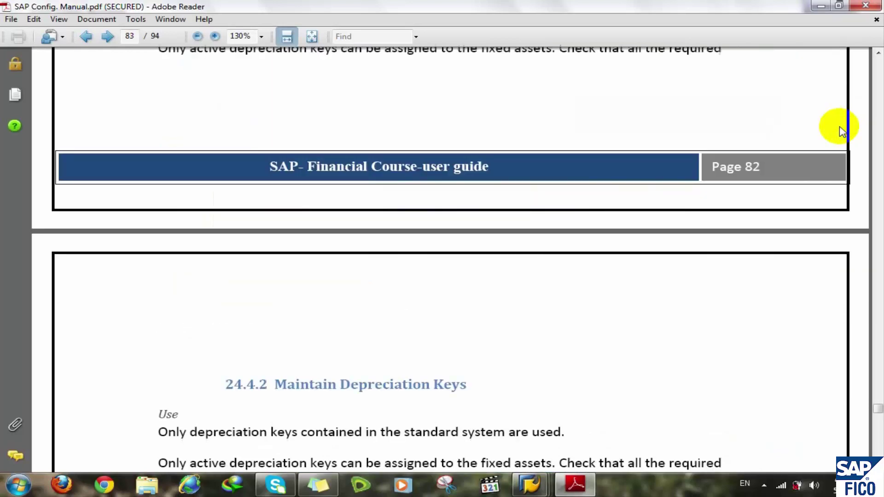
scroll(841, 131, "down", 10)
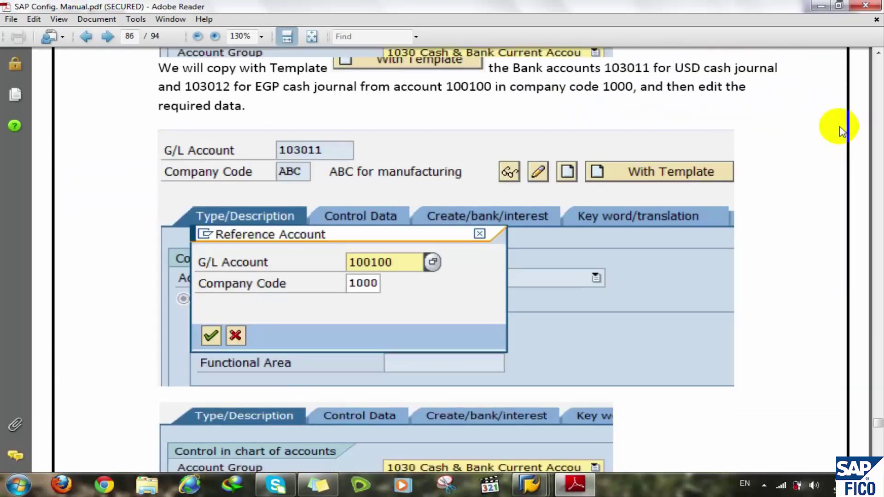
scroll(841, 131, "up", 13)
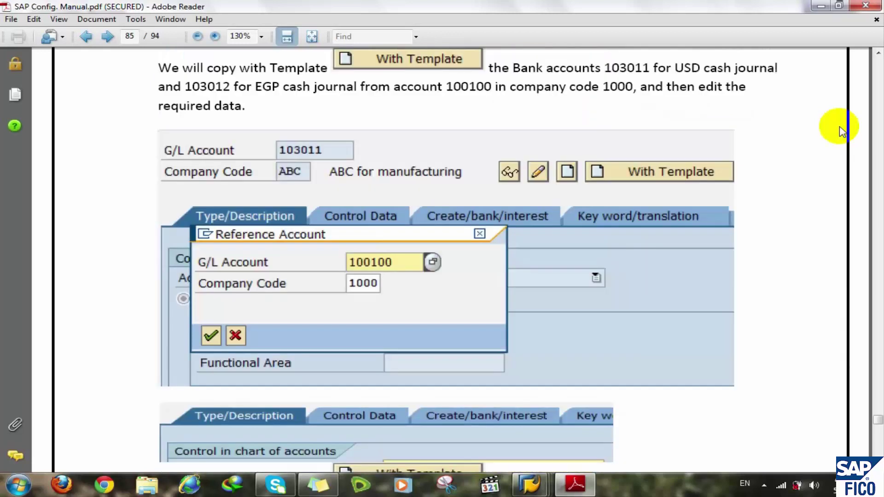
scroll(841, 131, "down", 1)
scroll(841, 131, "down", 10)
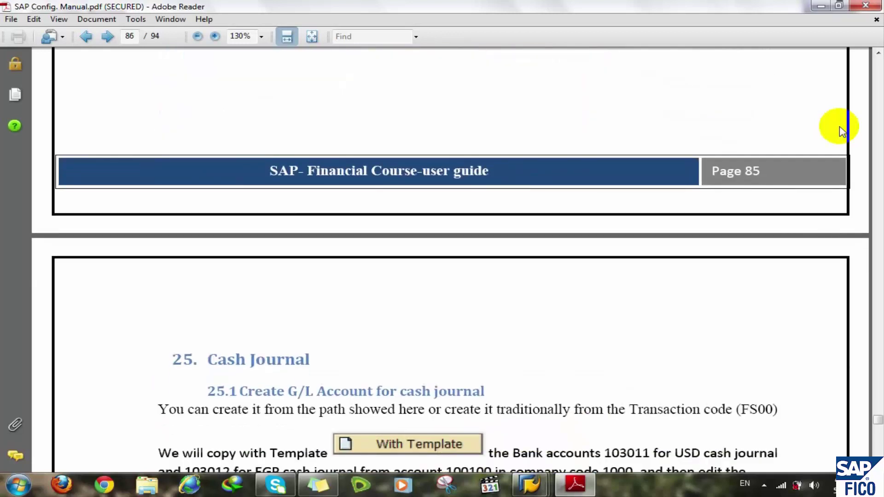
scroll(841, 132, "down", 3)
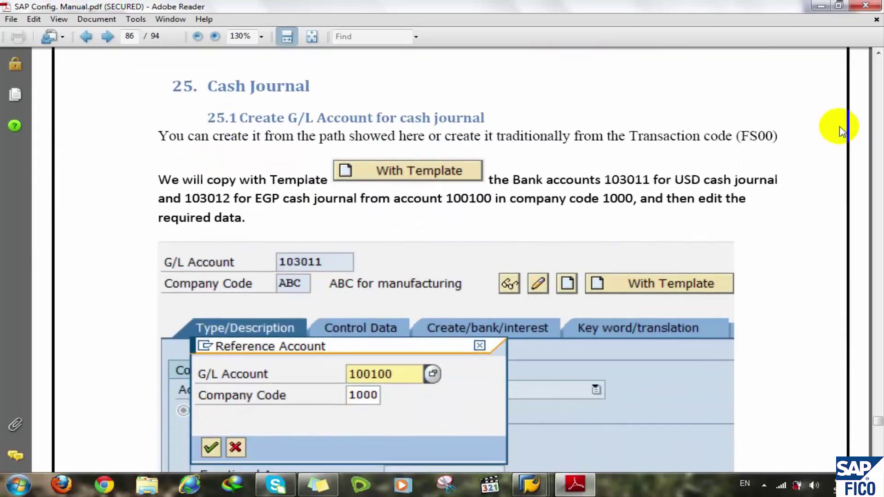
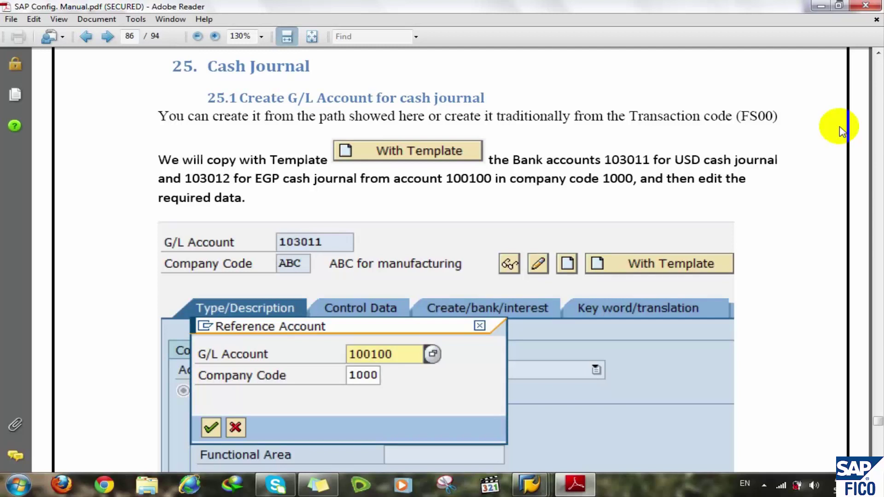
- Set the PDF manual aside and open the SAP Reference IMG via transaction SPRO
left_click(821, 5)
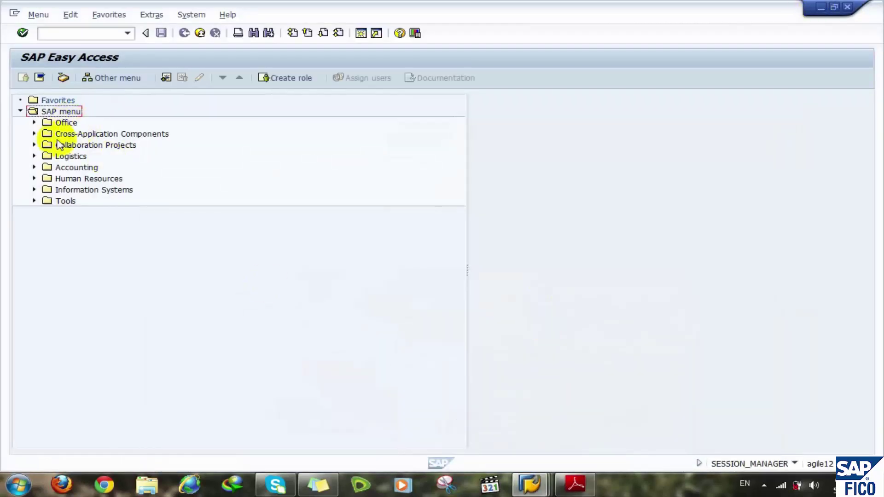
left_click(77, 19)
left_click(49, 33)
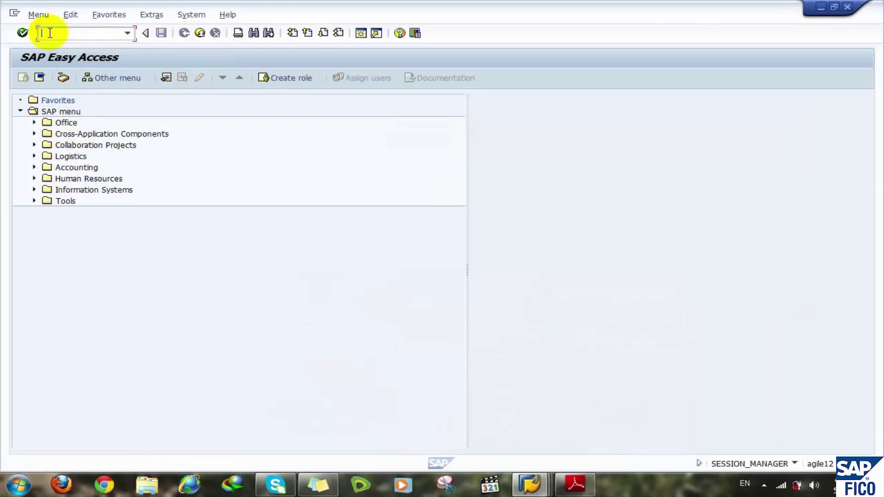
type("/n")
type("spl")
type("ro")
key("Return")
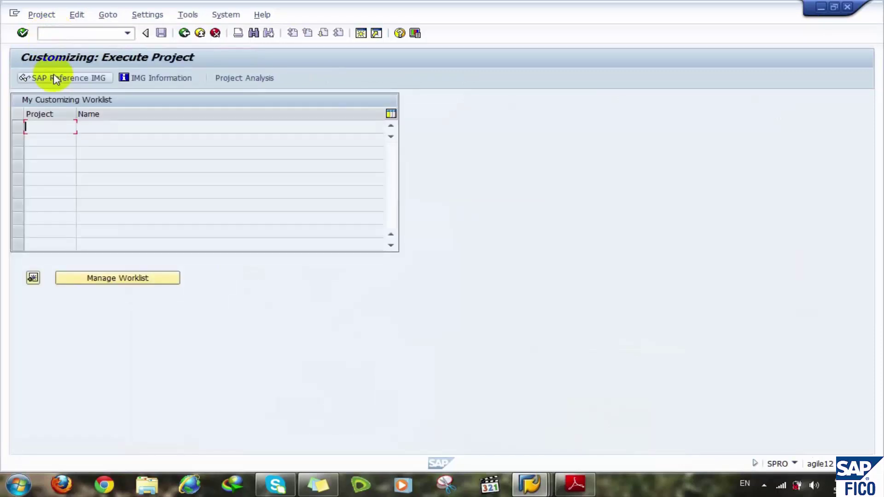
left_click(55, 78)
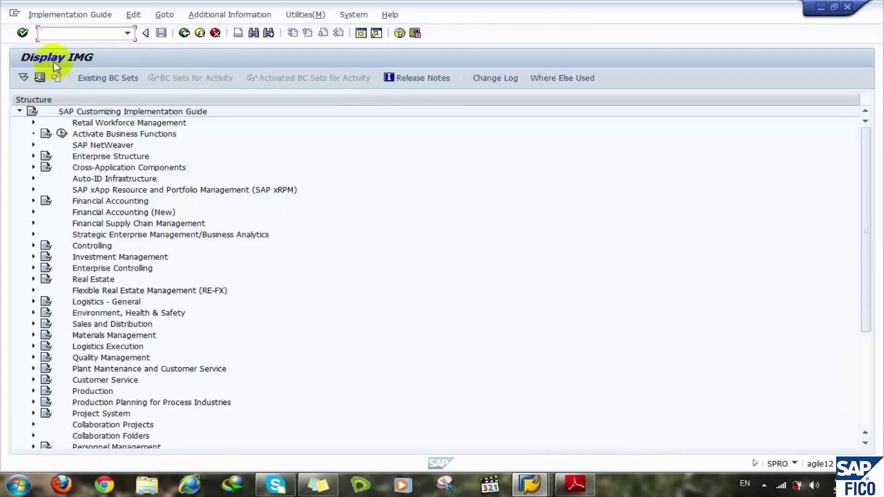
- Expand Financial Accounting (New) and then its Bank Accounting node in the IMG tree
left_click(132, 211)
double_click(132, 212)
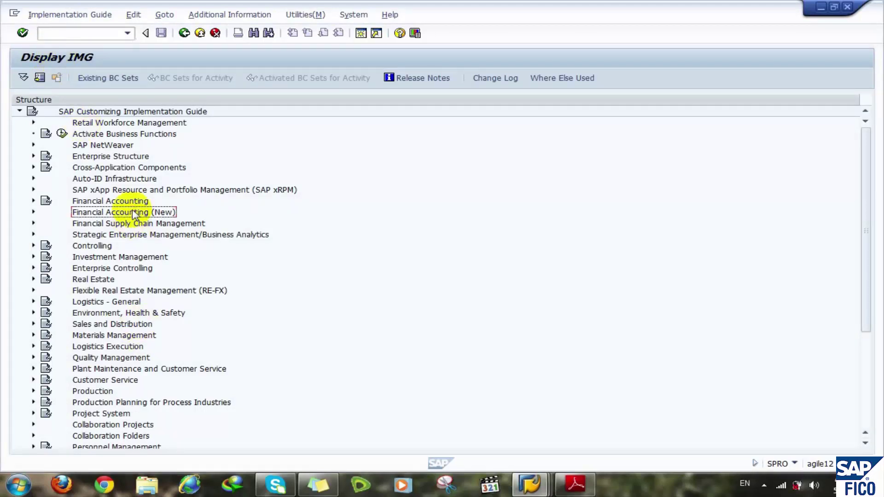
key("Down")
key("Down")
key("Down")
key("Down")
key("Down")
key("Down")
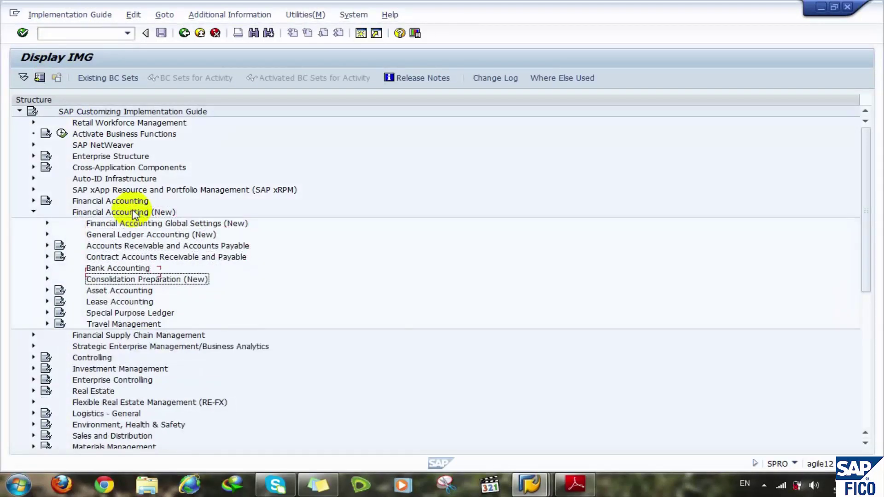
key("Down")
key("Up")
key("Up")
key("Return")
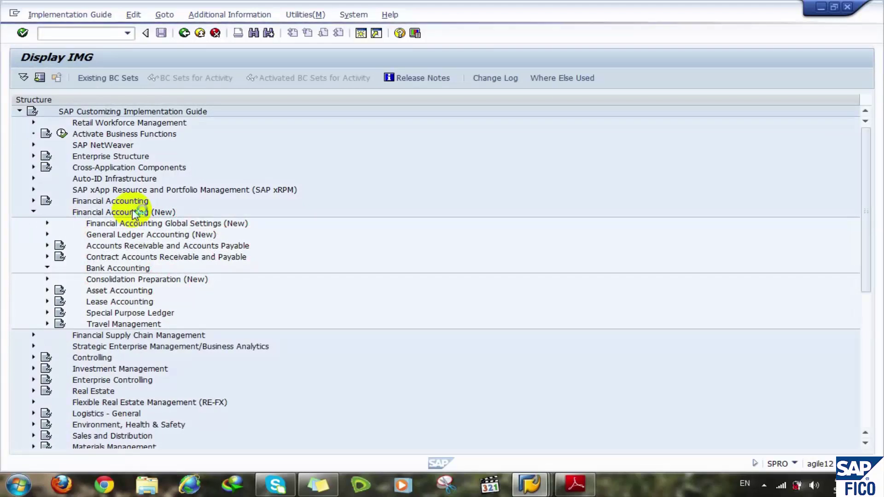
key("Down")
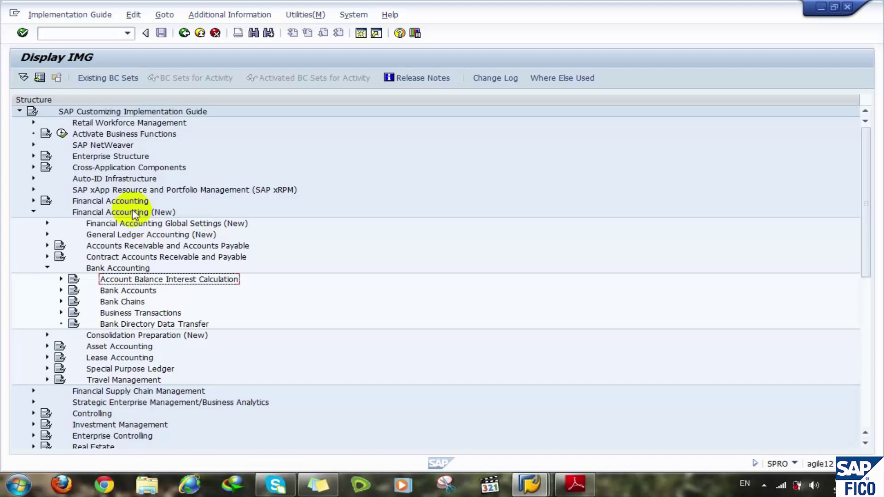
- Expand and collapse Account Balance Interest Calculation and Bank Accounts to review their activities
key("Right")
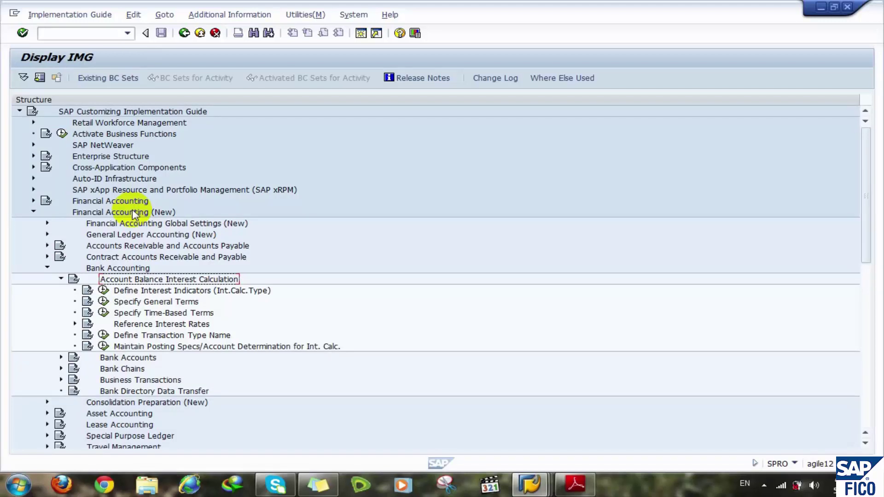
key("Left")
key("Down")
key("Right")
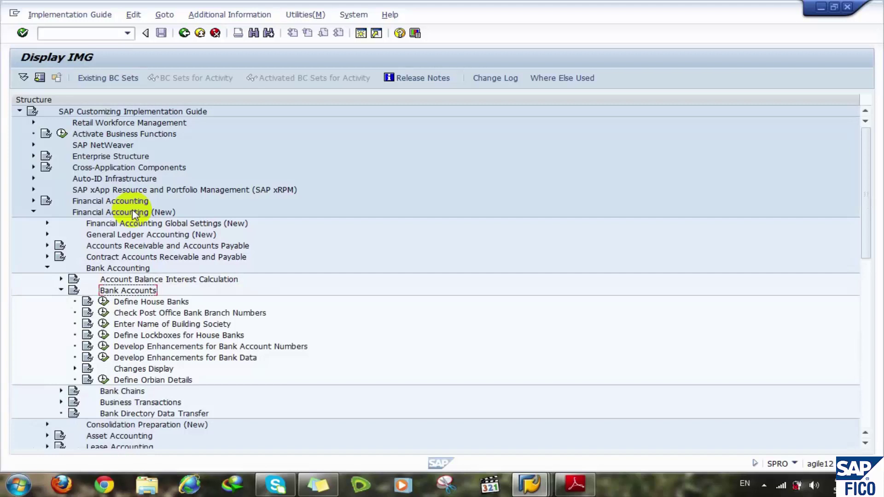
key("Left")
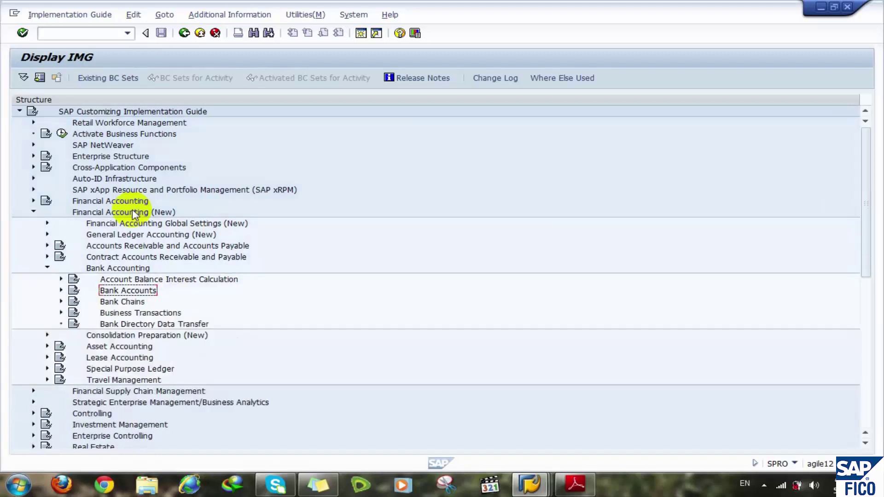
- Expand Bank Chains and browse Define Scenario, Activate Bank Chain and Create General Bank Chain
key("Down")
key("Down")
key("Up")
key("Right")
key("Down")
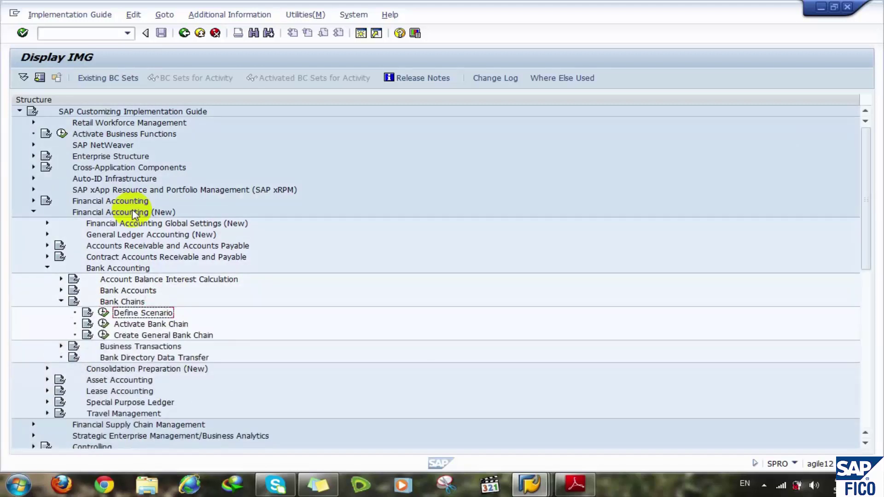
key("Down")
key("Down")
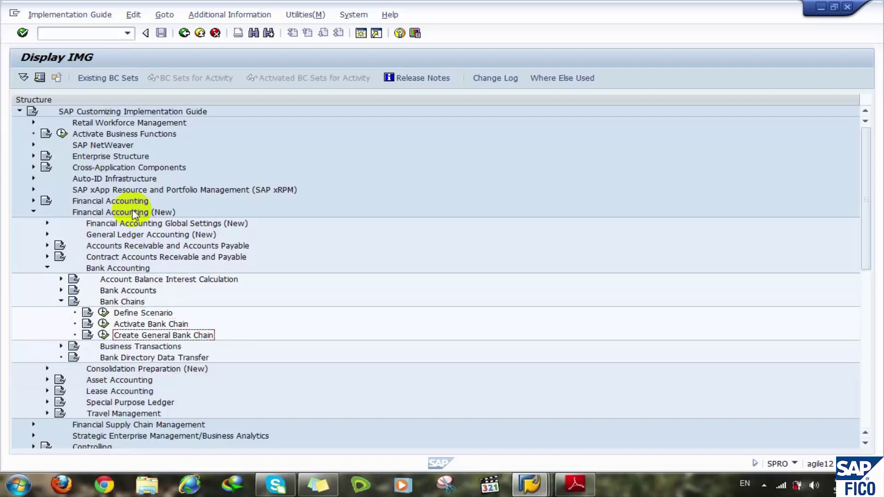
key("Up")
key("Up")
key("Down")
key("Up")
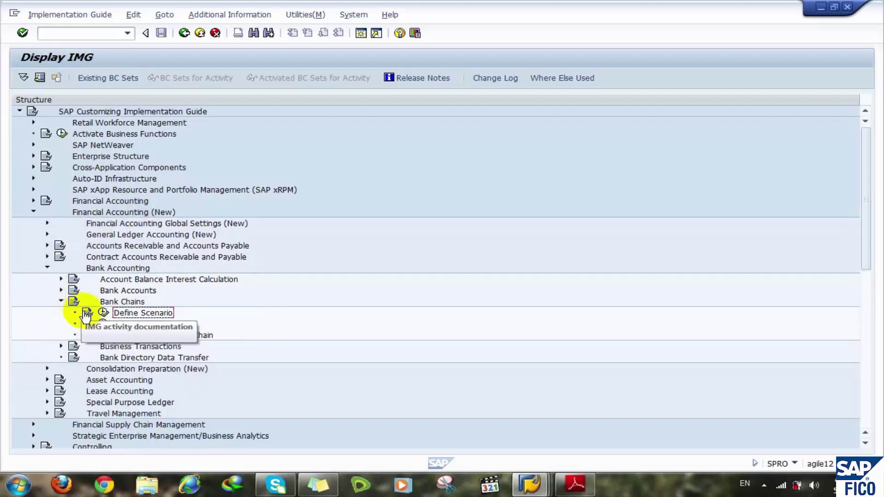
left_click(86, 316)
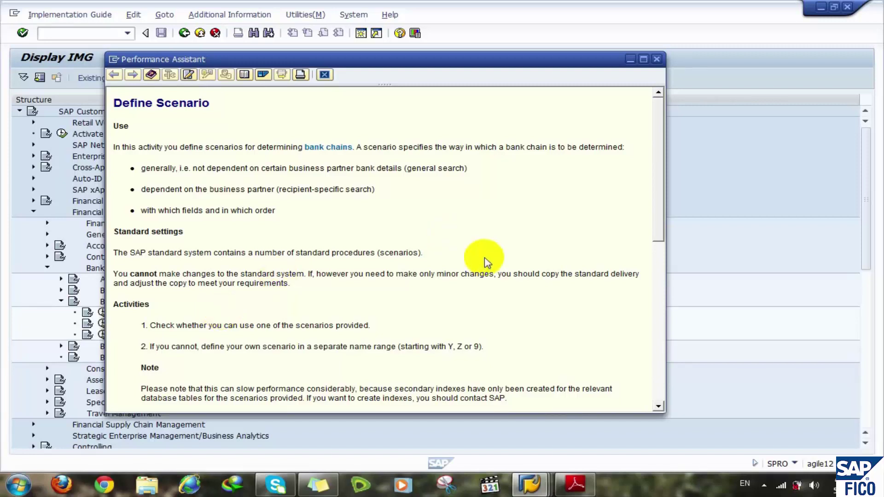
left_click(658, 190)
left_click_drag(658, 190, 658, 290)
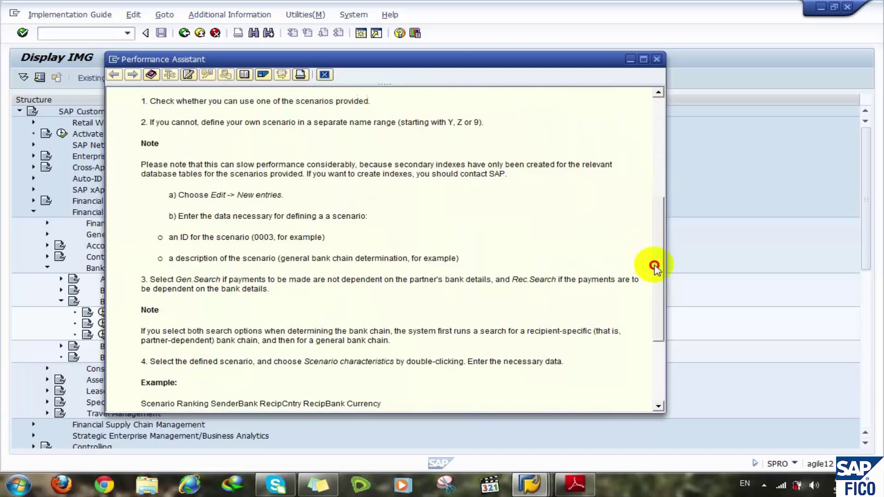
left_click_drag(654, 262, 656, 345)
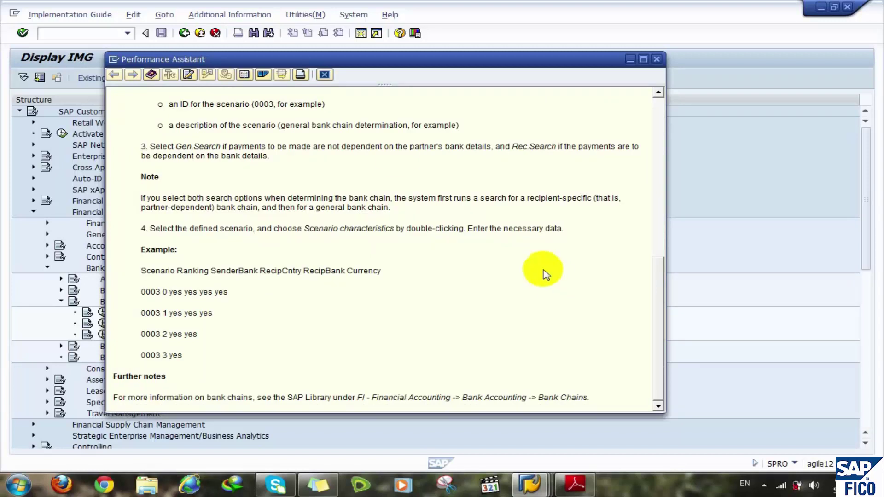
left_click(324, 75)
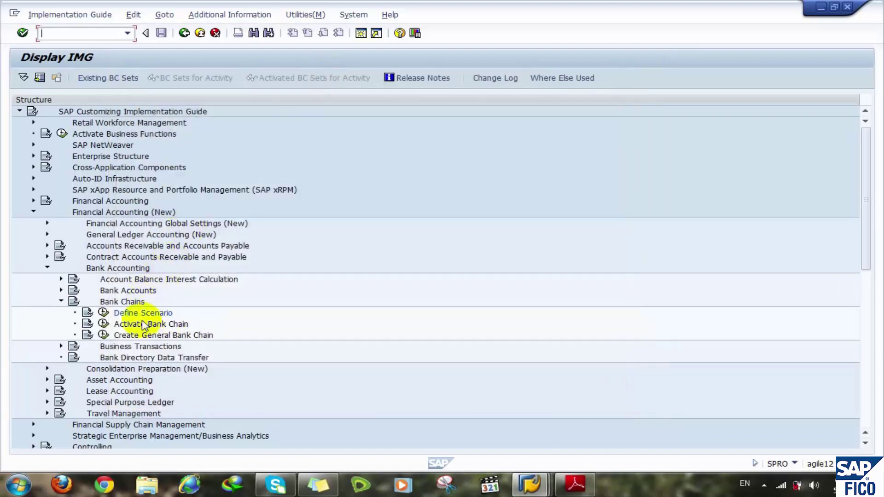
- Expand Business Transactions to view its Cash Journal activities, then collapse it
double_click(137, 348)
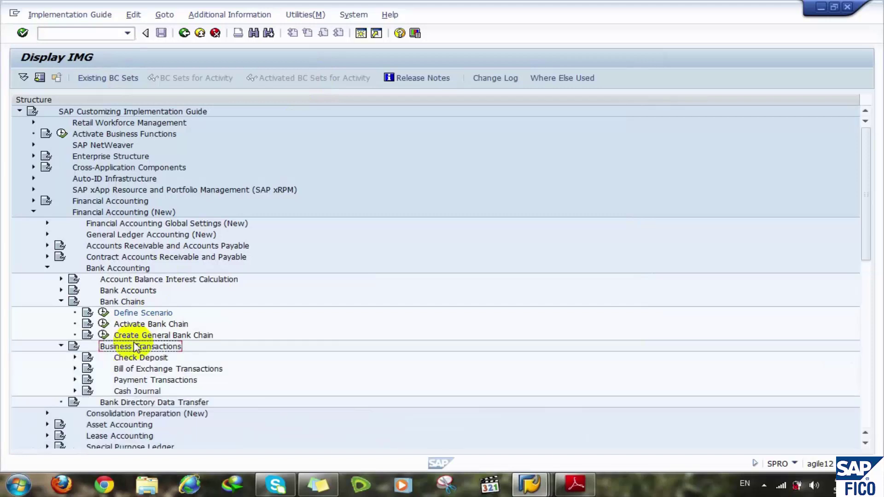
key("Down")
key("Down")
key("Down")
key("Down")
key("Down")
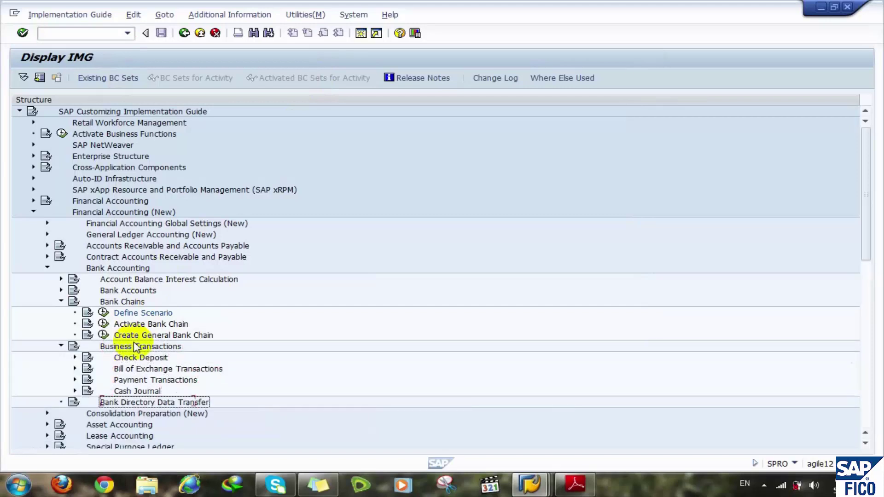
key("Down")
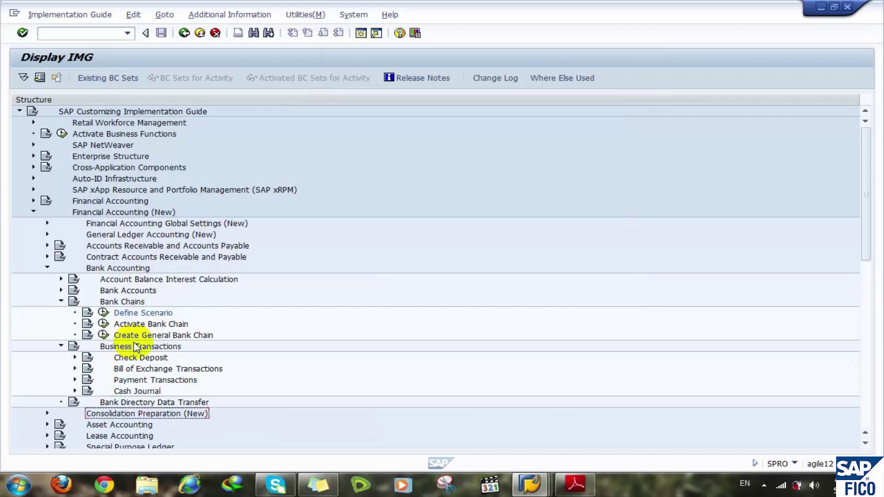
key("Up")
key("Up")
key("Up")
key("Up")
key("Up")
key("Up")
key("Left")
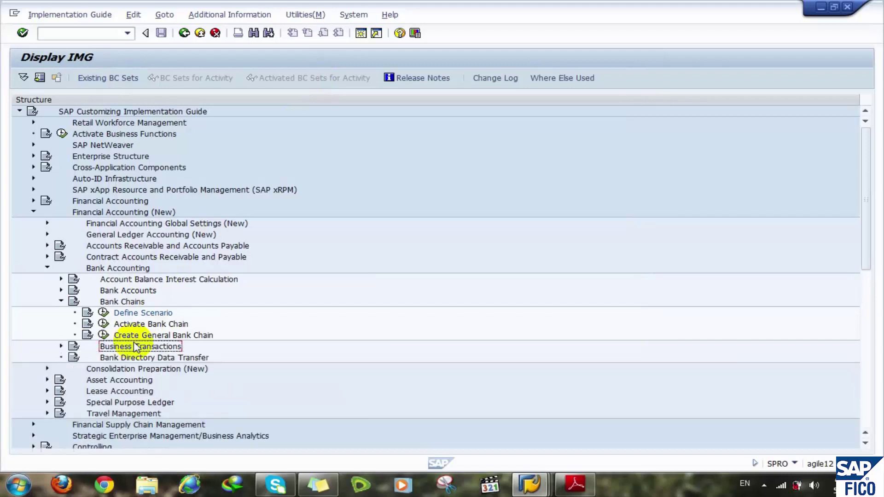
- Collapse Bank Chains and bring the Sticky Notes up over the IMG tree
key("Left")
key("Down")
key("Down")
key("Down")
key("Down")
key("Down")
key("Up")
key("Up")
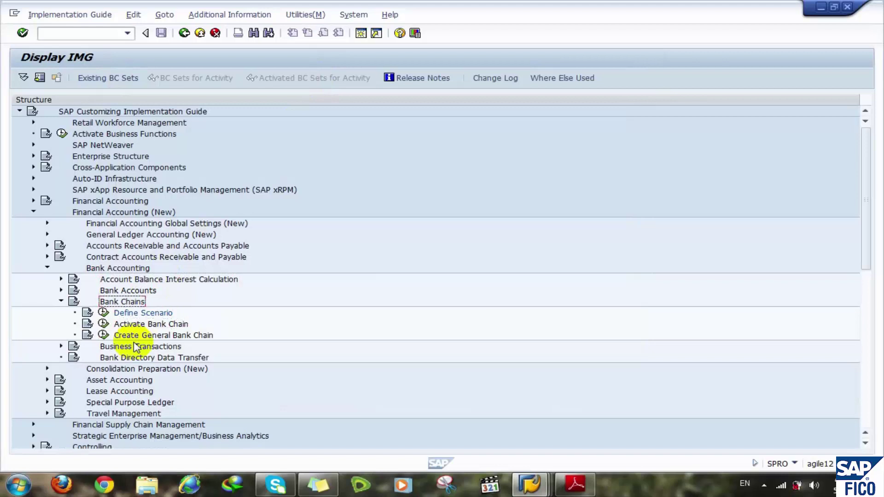
key("Left")
key("Left")
key("Left")
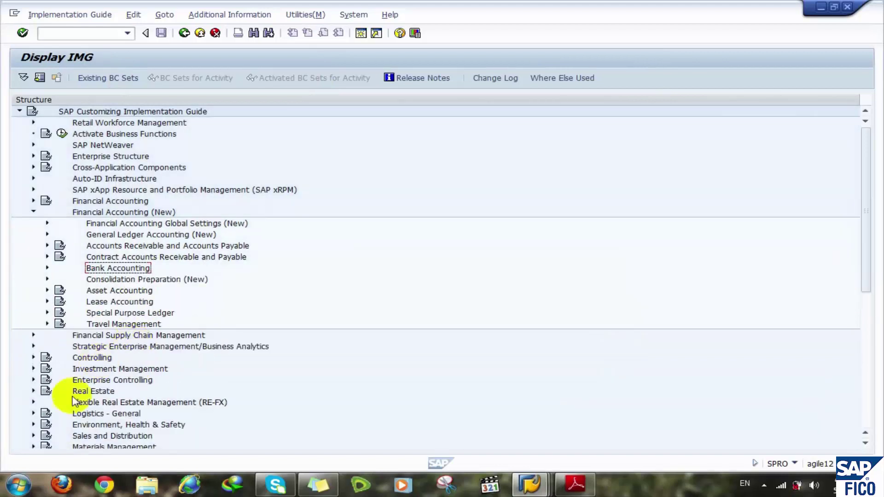
left_click(322, 483)
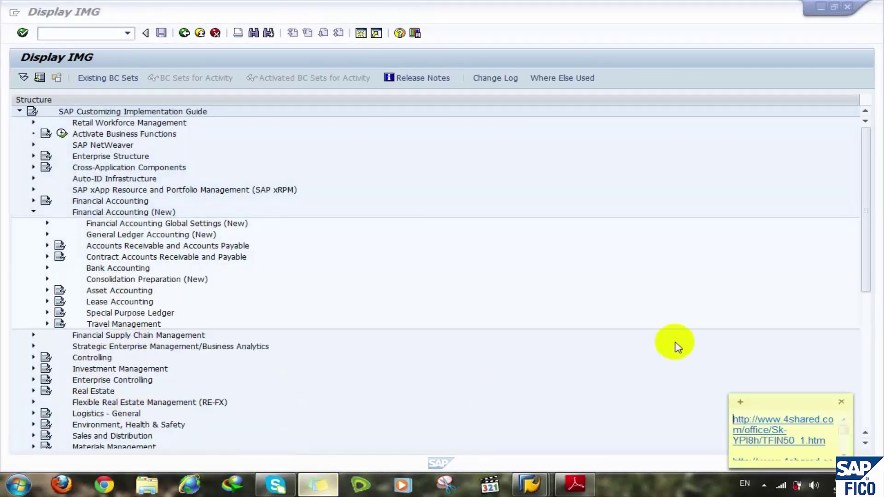
- Jot Bank Main, Bank Sub IN and Bank Sub Out on a sticky note, then collapse Financial Accounting (New)
left_click(739, 402)
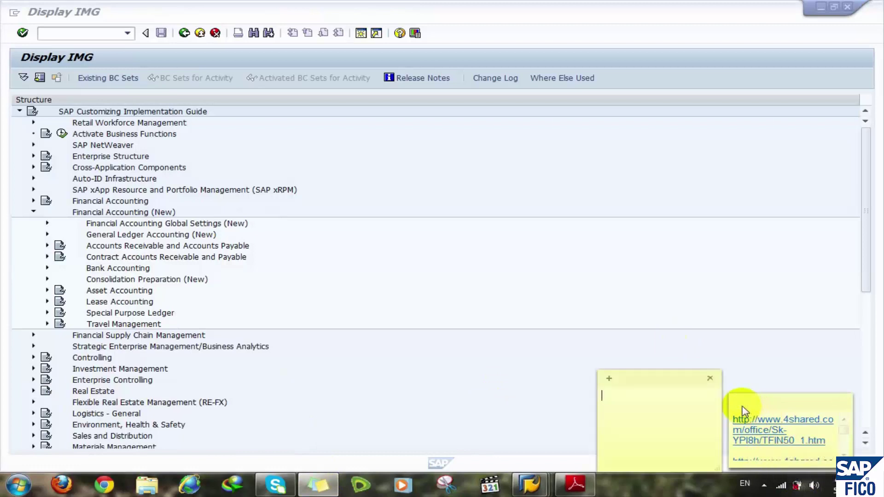
type("Bank MaBan")
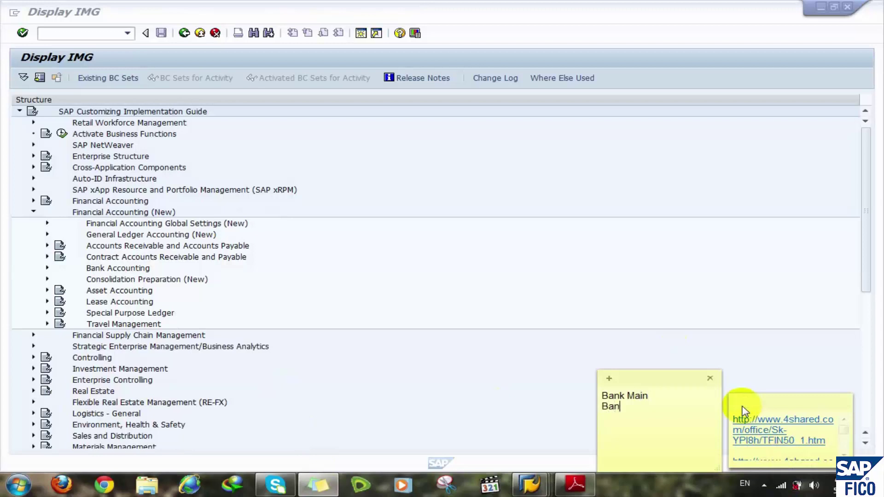
type("k Sub")
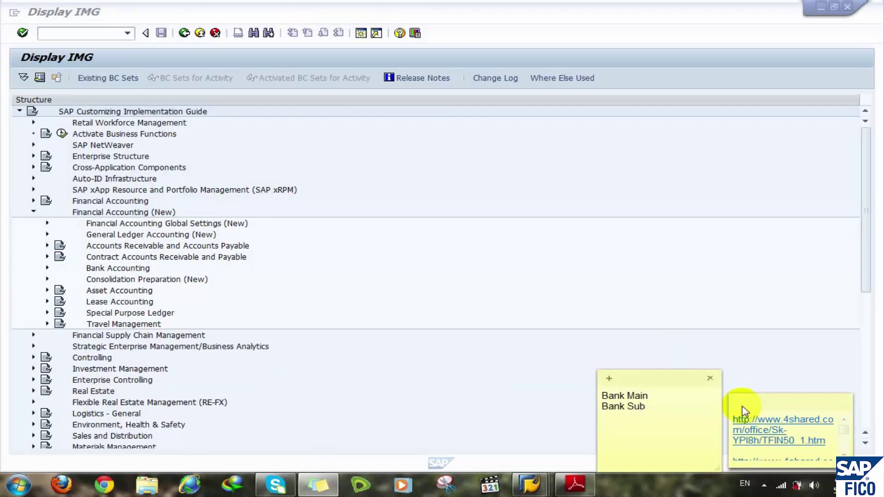
type(" IN ")
type("Ban")
type("k Sub")
type(" Out")
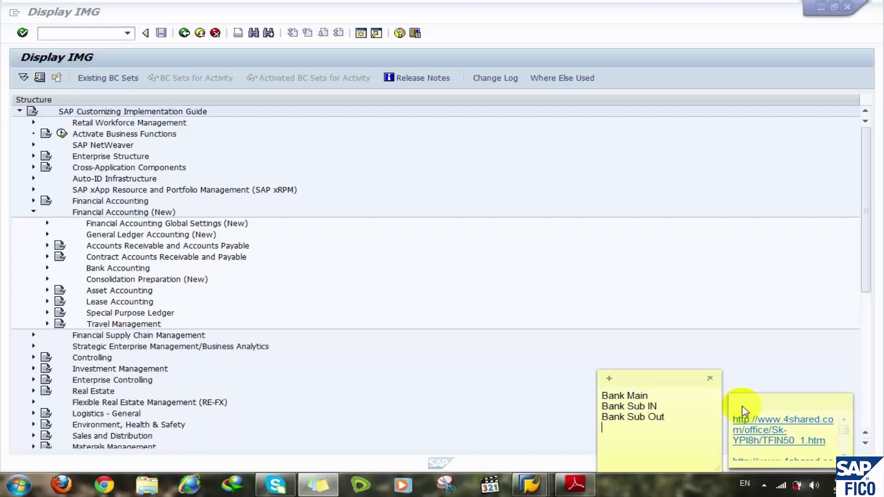
left_click_drag(656, 371, 651, 469)
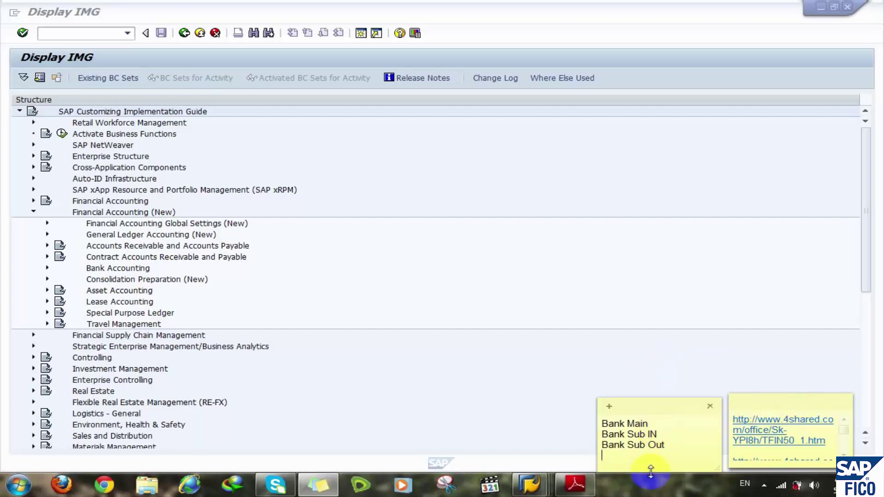
left_click_drag(645, 407, 769, 340)
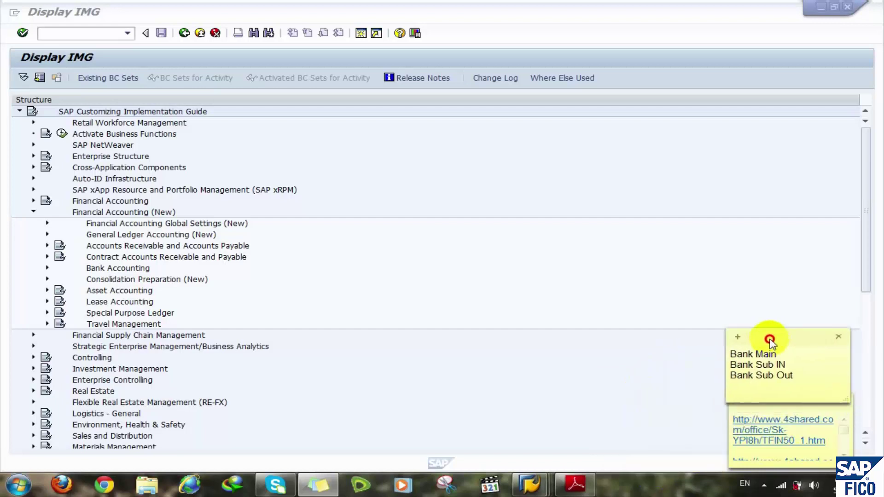
left_click(462, 271)
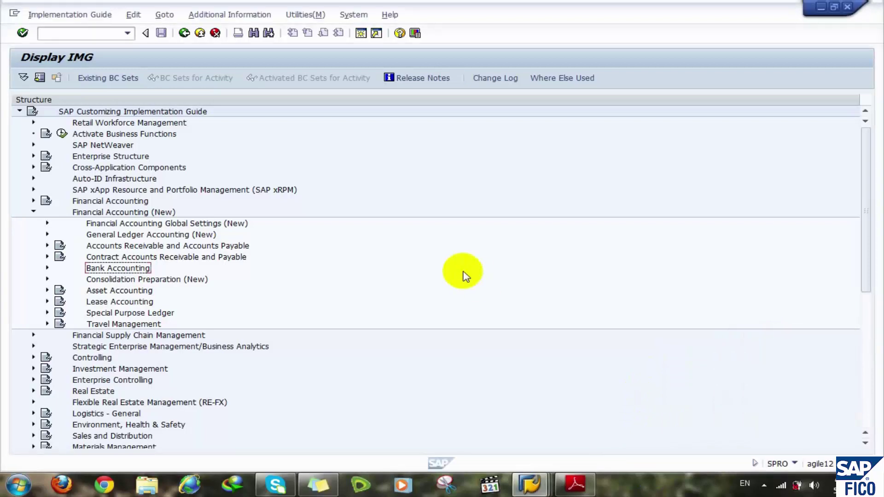
key("Left")
key("Left")
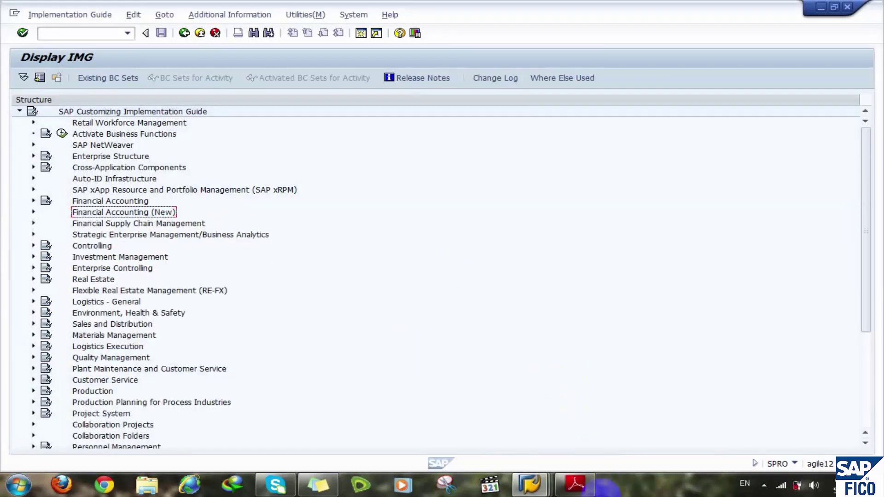
- Scroll the config manual's contents to the Cash Journal sections 25.1–25.6 on pages 86–93
left_click(575, 483)
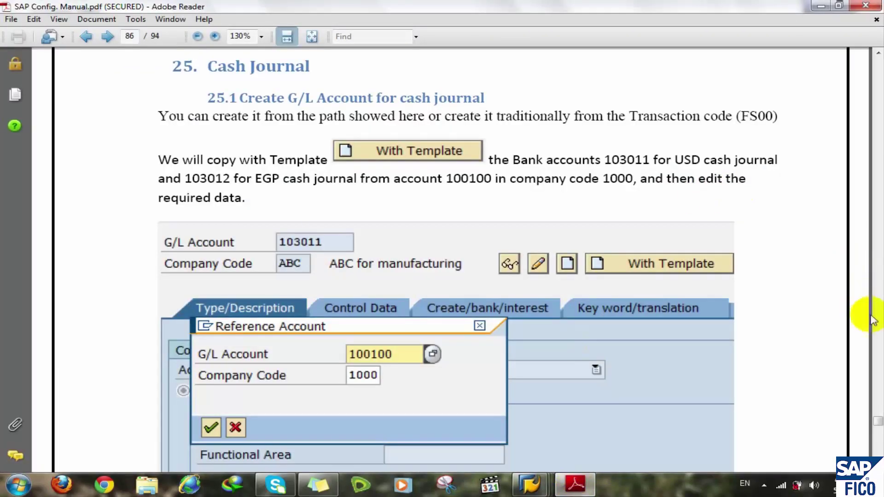
left_click_drag(878, 422, 878, 375)
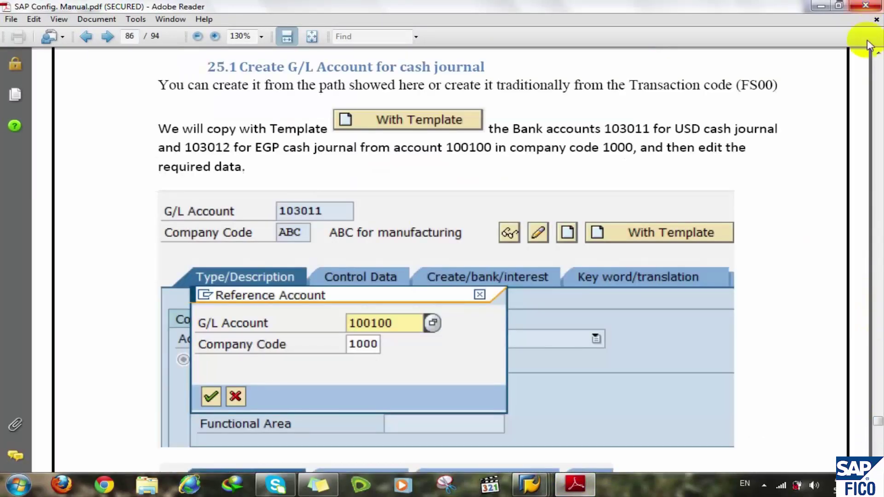
left_click(878, 64)
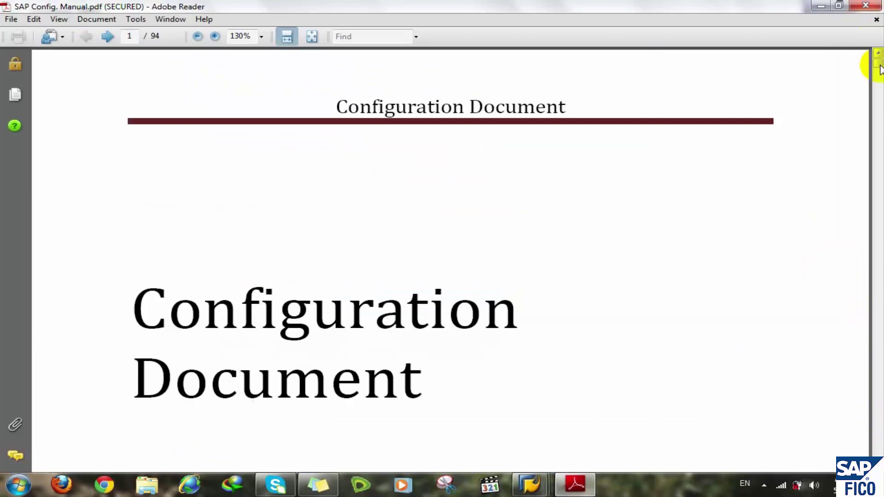
scroll(879, 69, "down", 15)
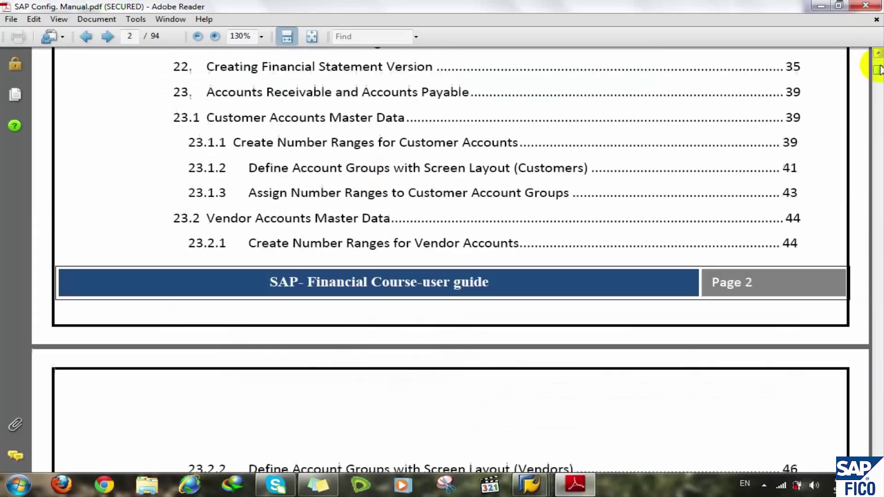
scroll(879, 69, "down", 12)
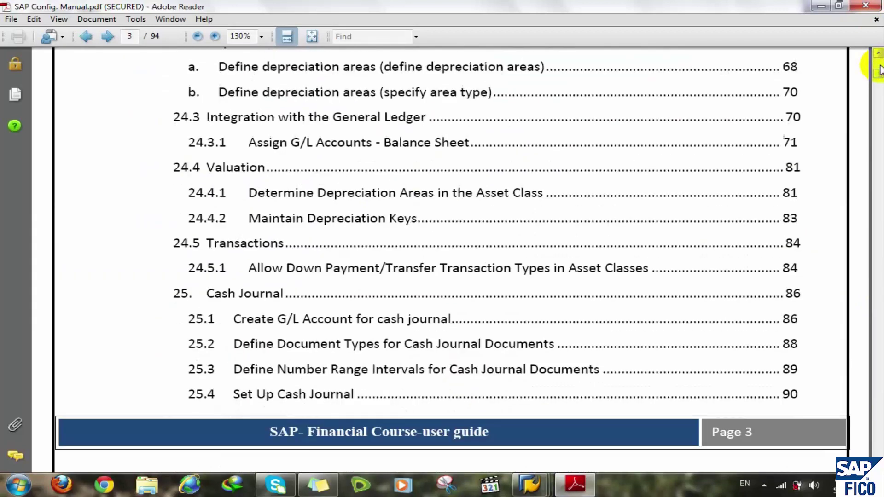
scroll(879, 69, "down", 5)
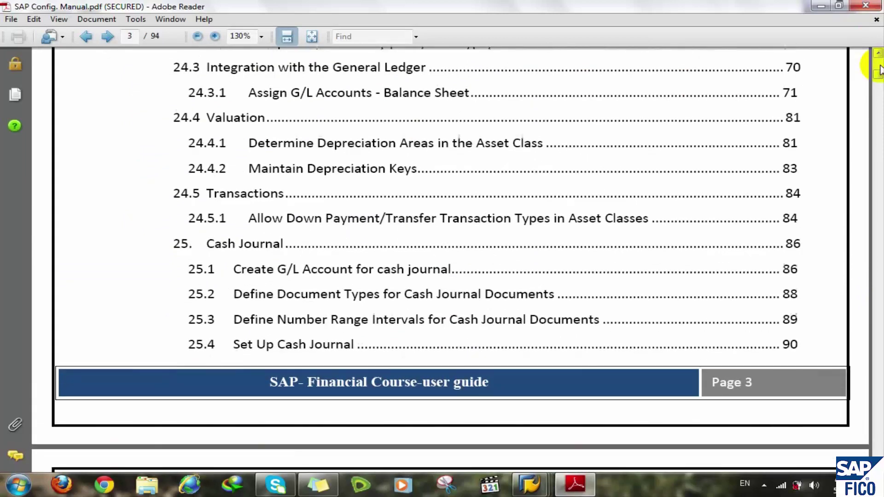
scroll(880, 69, "down", 4)
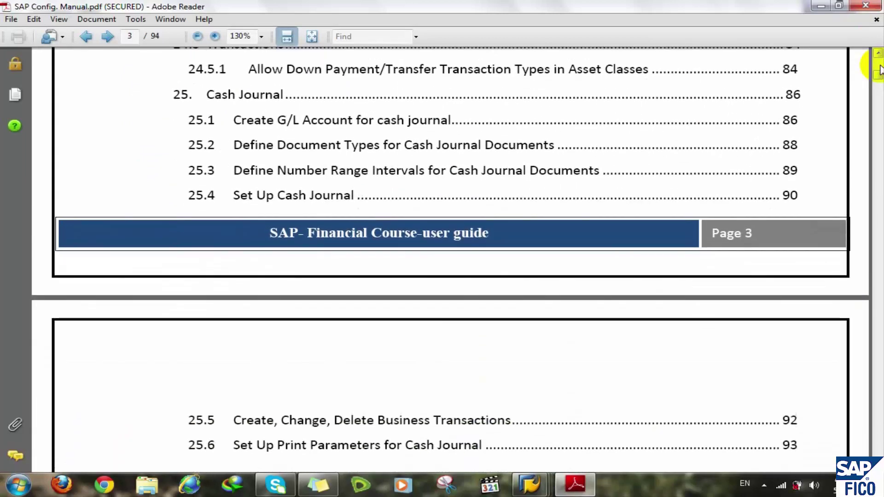
scroll(617, 33, "down", 1)
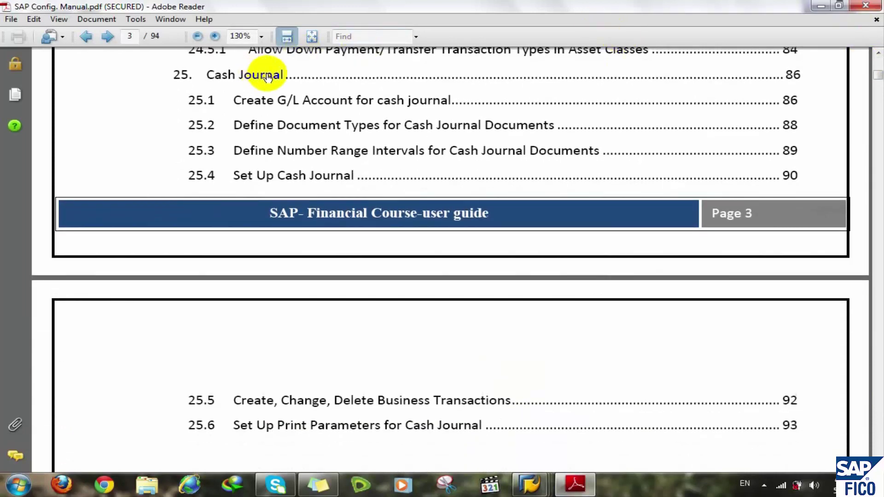
scroll(267, 76, "down", 1)
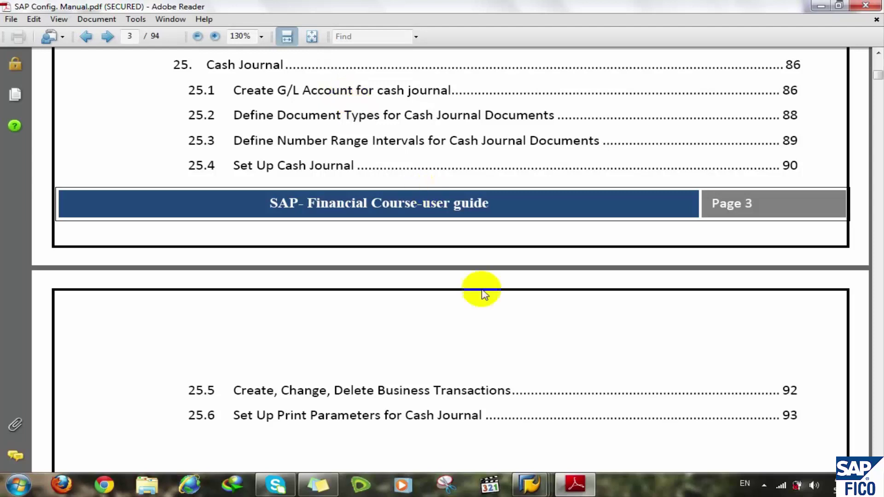
left_click(532, 484)
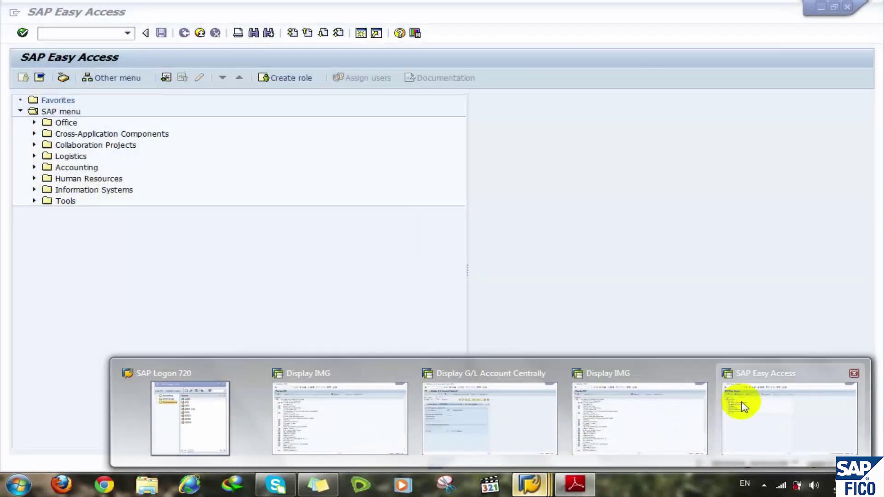
- Open FS00 and change the chart of accounts from RCOA to ACON
left_click(742, 406)
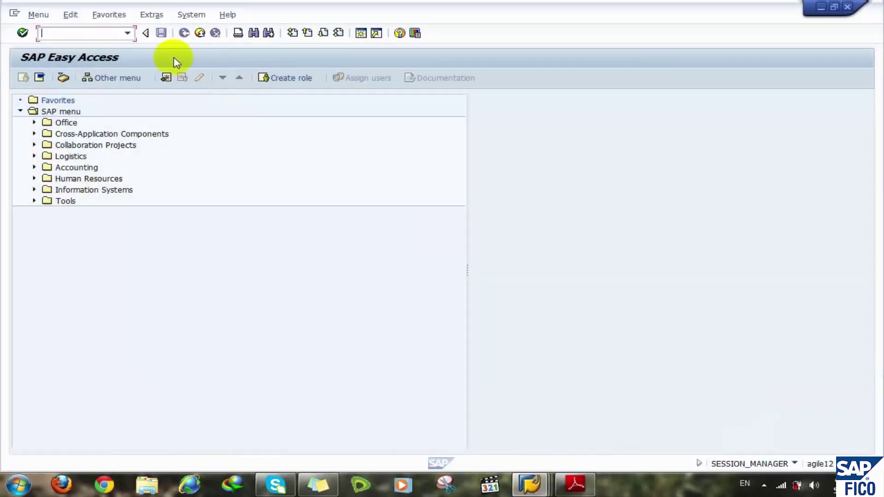
type("fsp00")
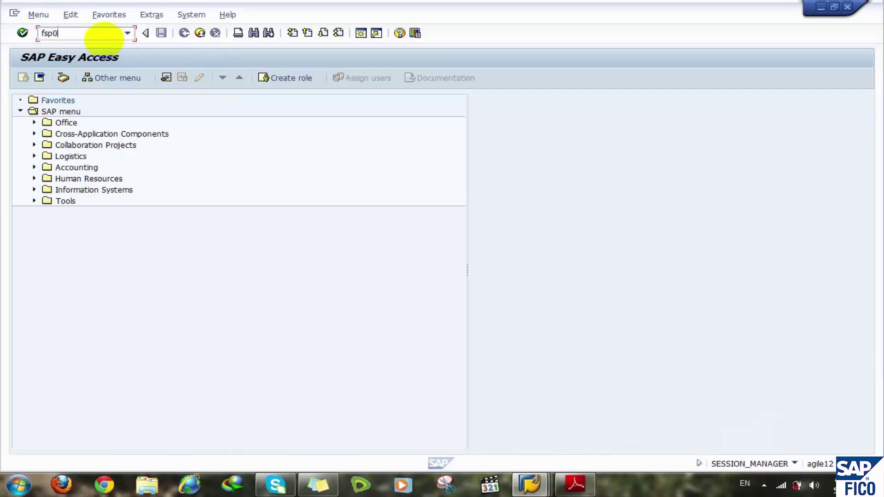
key("Return")
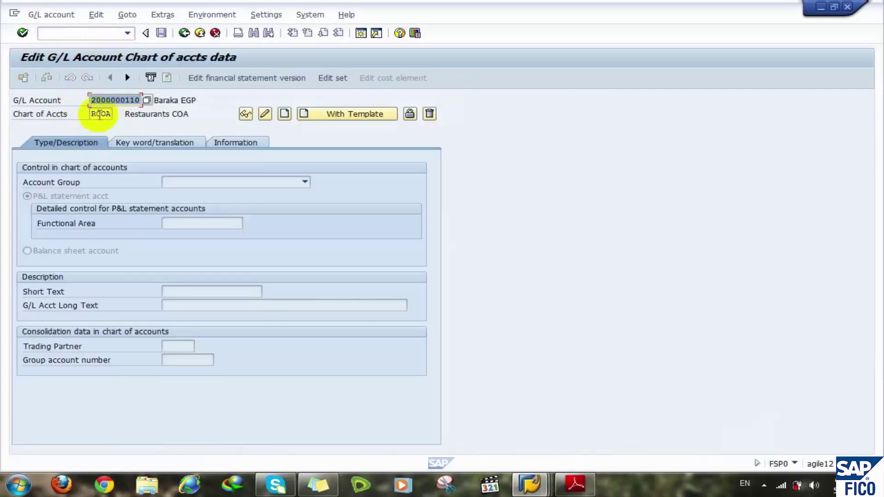
left_click_drag(95, 113, 128, 112)
key("BackSpace")
key("Down")
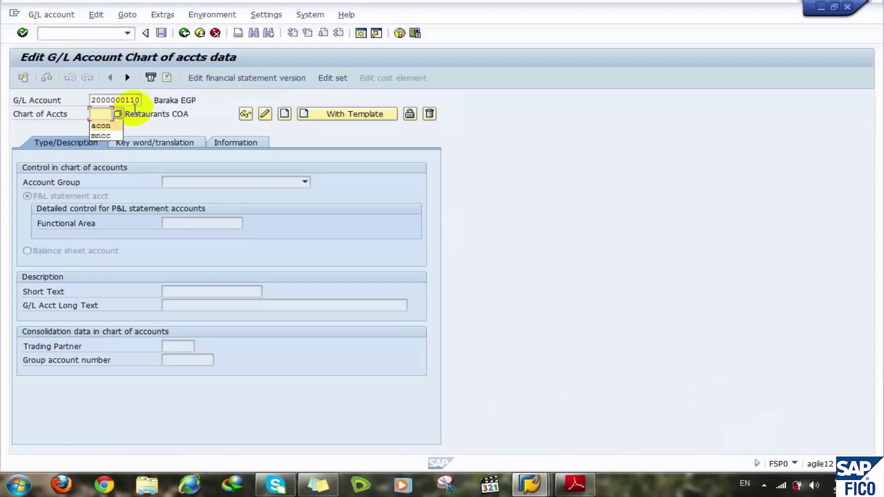
key("Return")
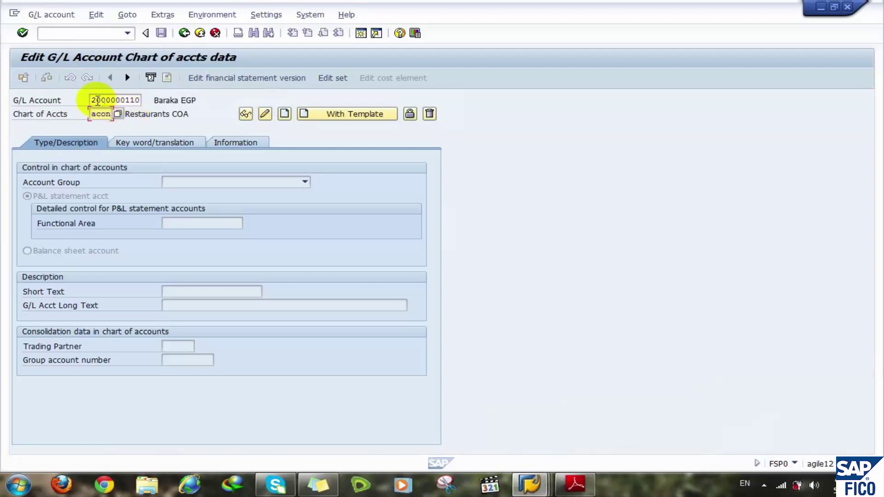
left_click(92, 100)
left_click(96, 100)
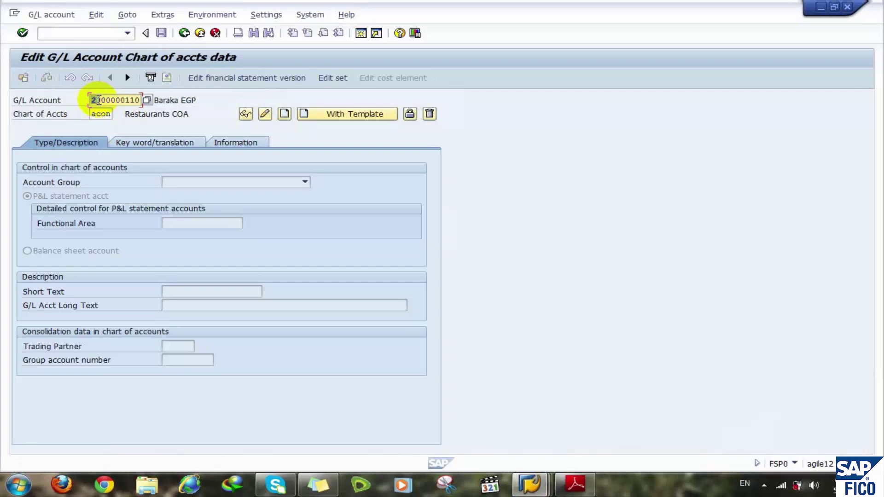
type("3")
left_click(129, 99)
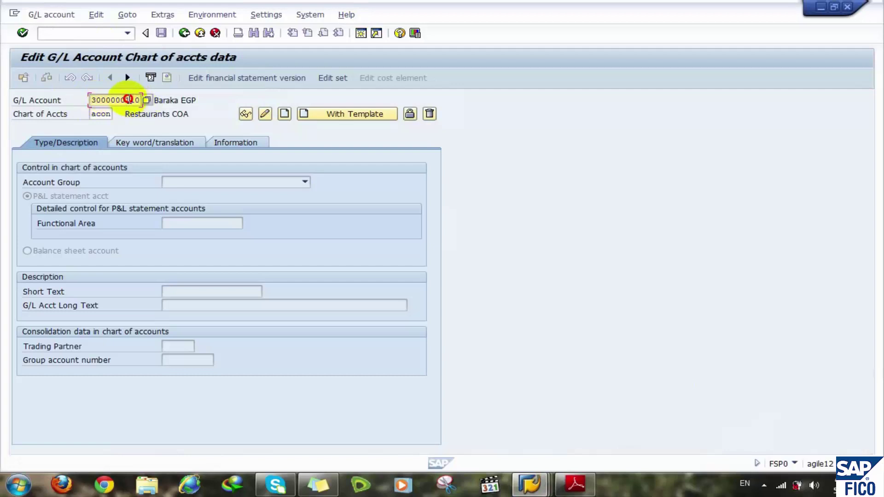
left_click_drag(128, 99, 214, 110)
type("00")
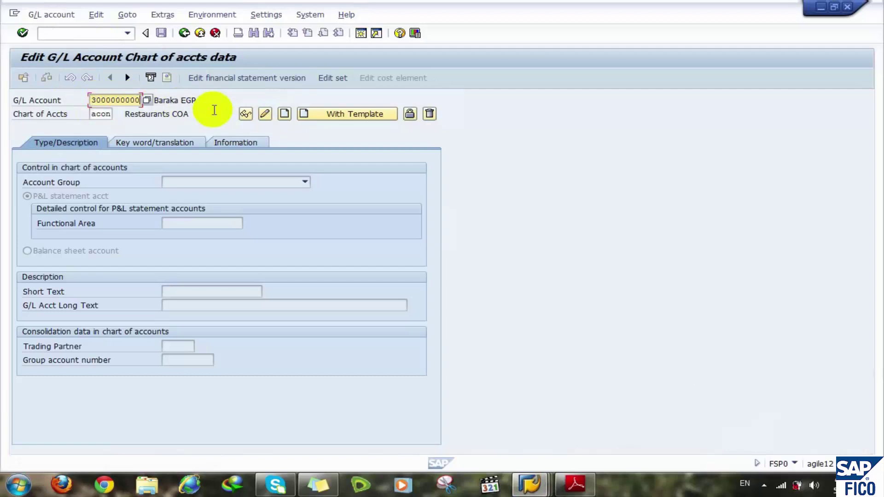
type("0")
left_click(284, 114)
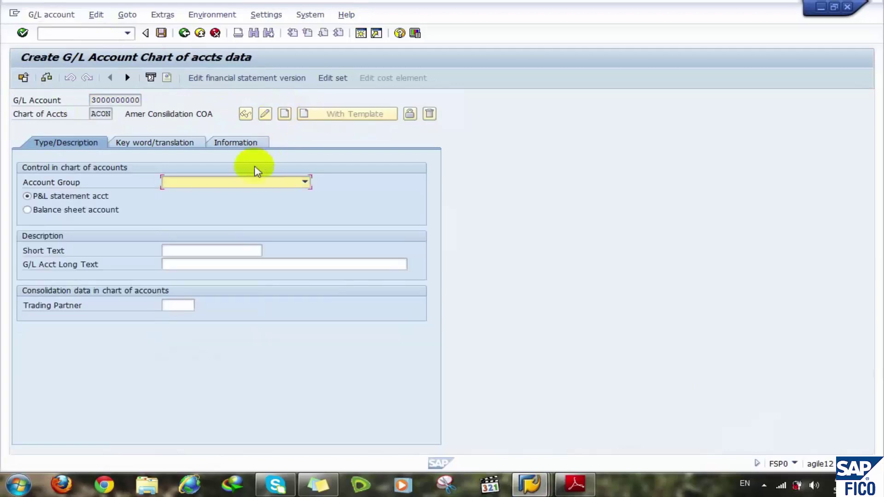
- Make it a CASH-group balance sheet account with short and long text 'Cash', and save
left_click(245, 181)
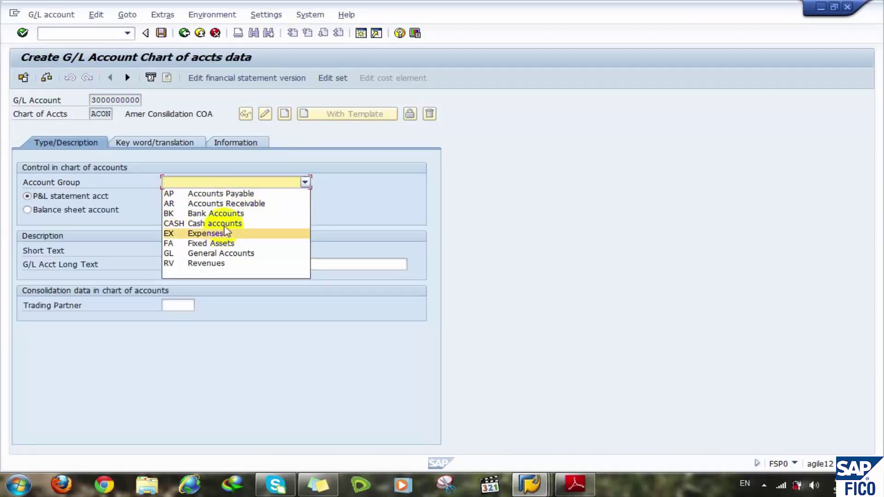
left_click(221, 224)
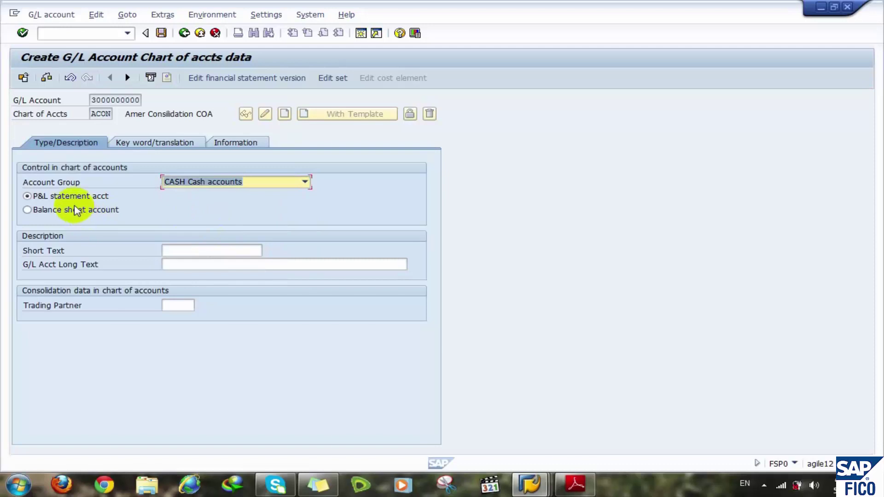
left_click(75, 210)
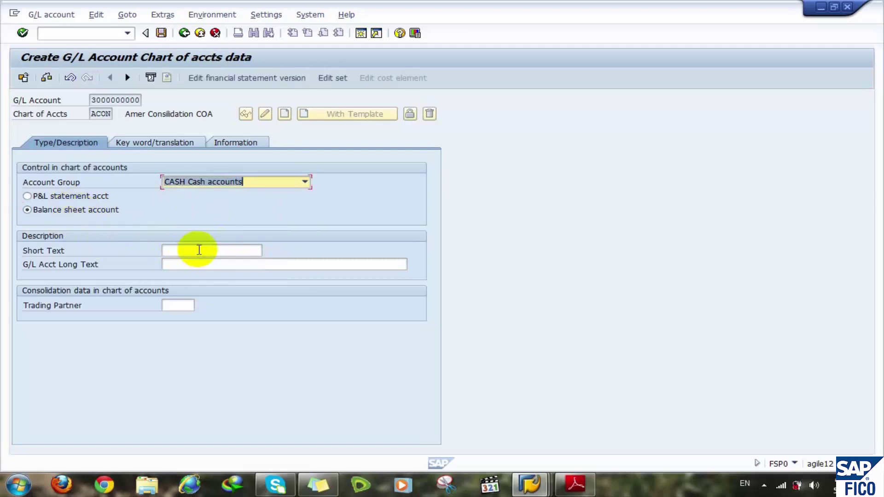
left_click(198, 250)
type("Cash")
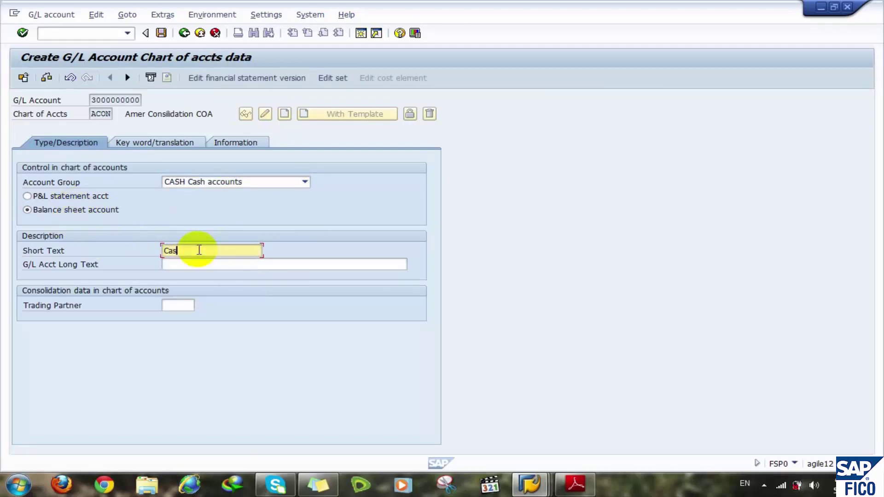
left_click(178, 263)
type("C")
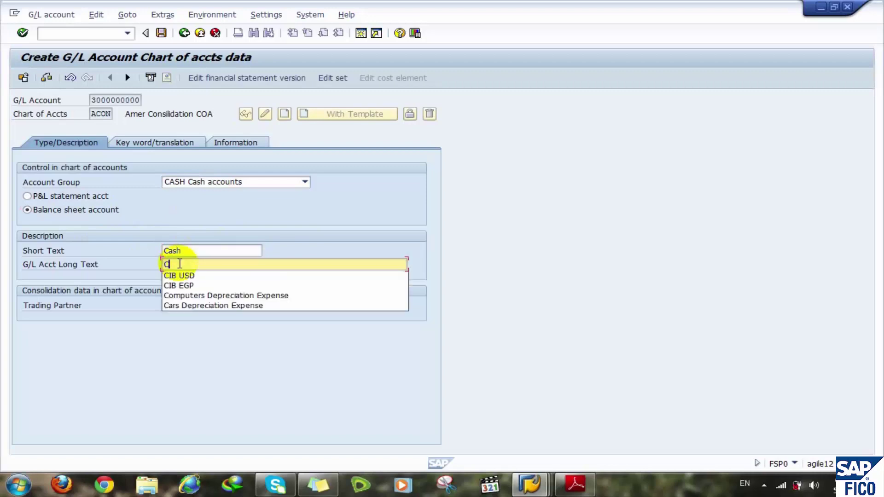
type("ash")
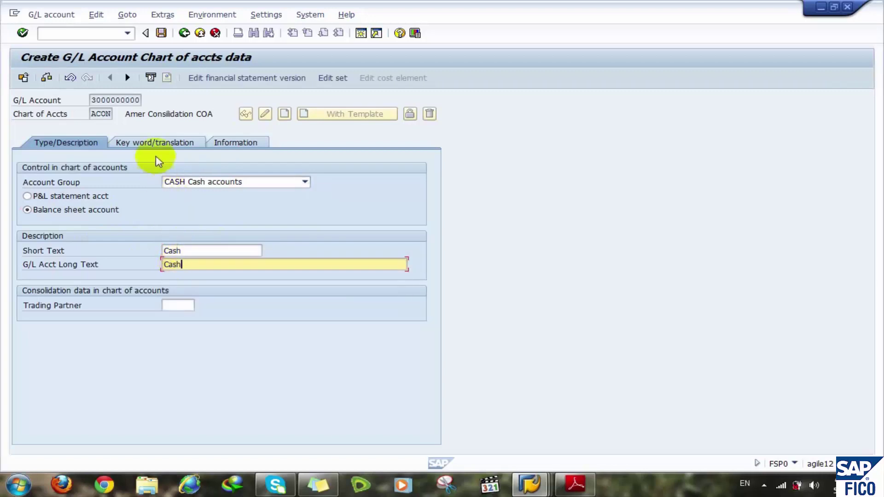
left_click(161, 33)
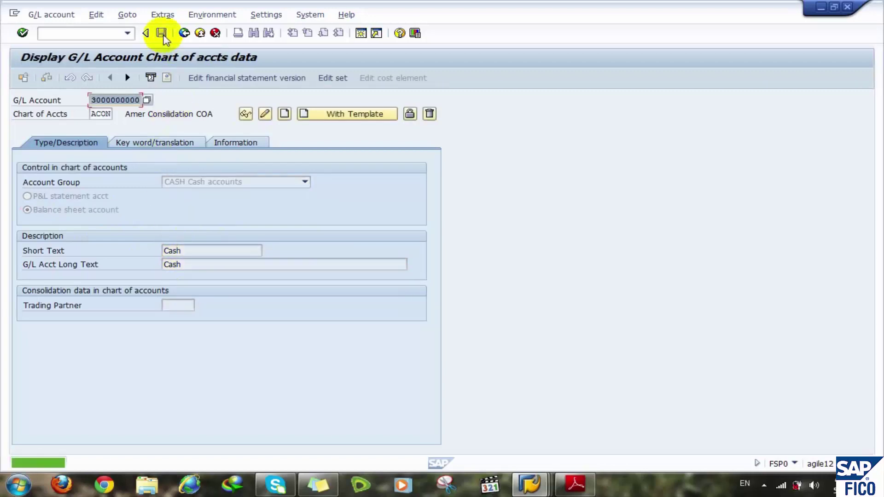
left_click(111, 33)
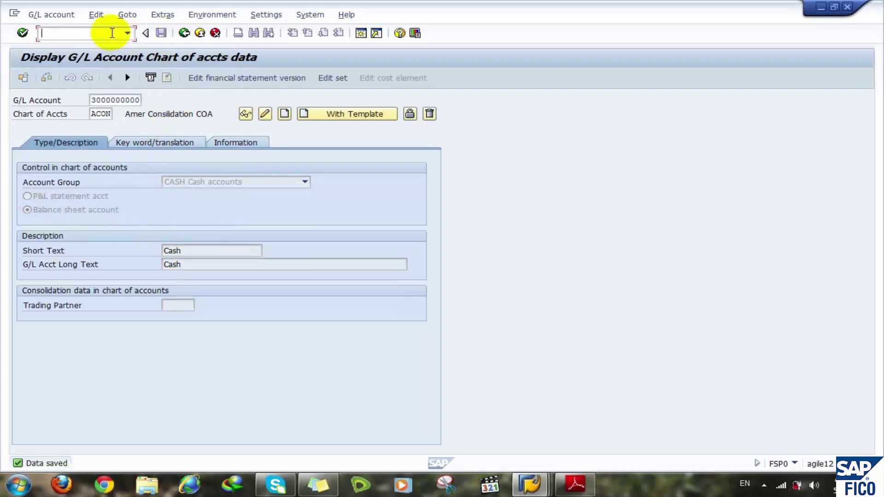
type("/nfs00")
key("Return")
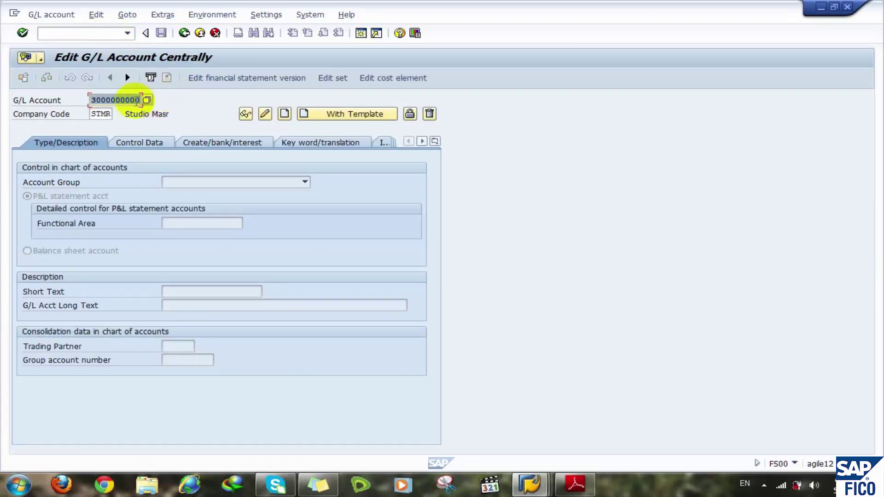
left_click_drag(124, 100, 181, 101)
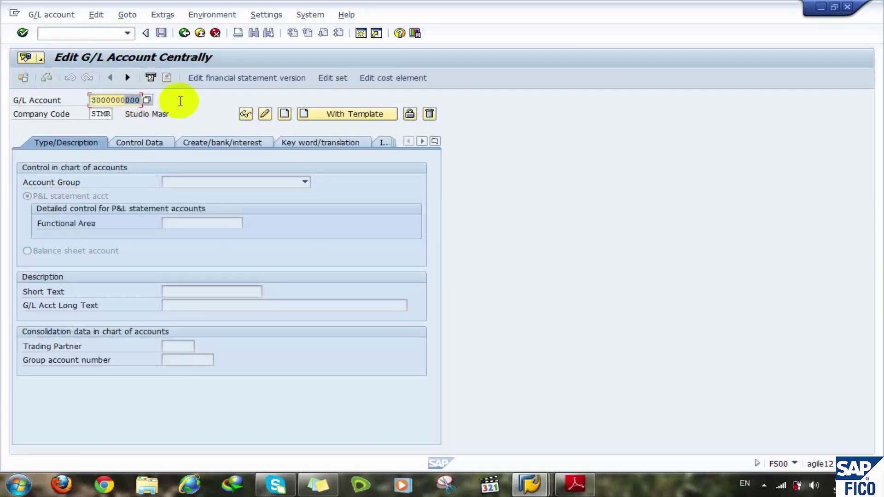
type("10")
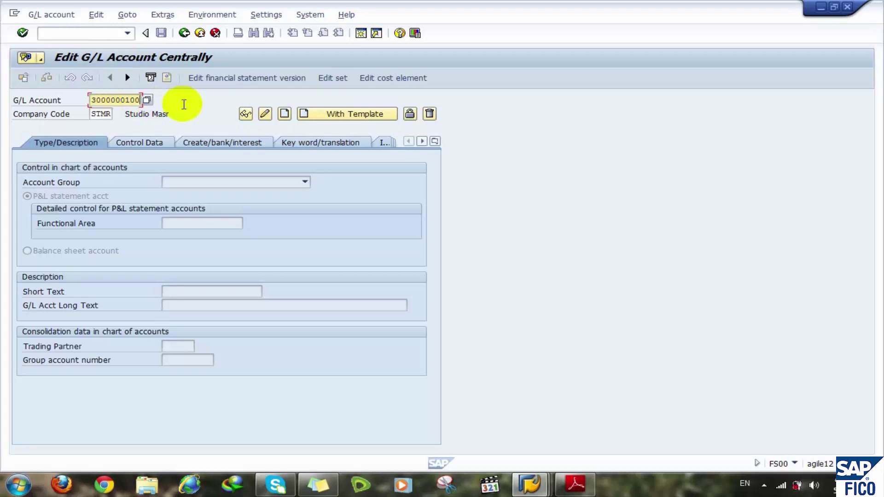
left_click(284, 114)
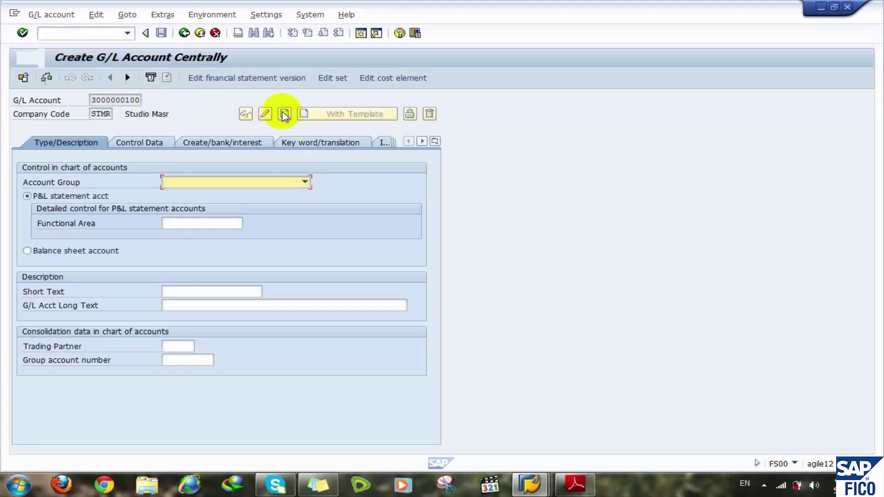
- Set account group CASH, balance sheet account, and short and long text 'Cash EGP'
left_click(228, 183)
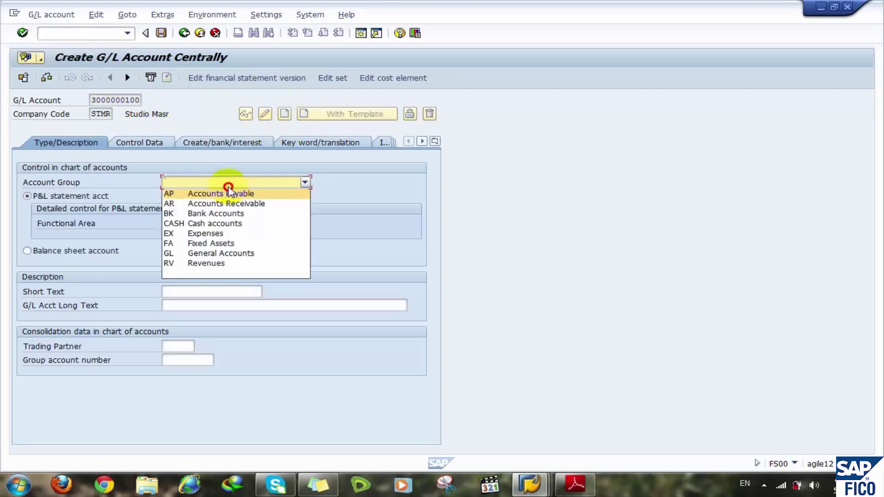
left_click(221, 224)
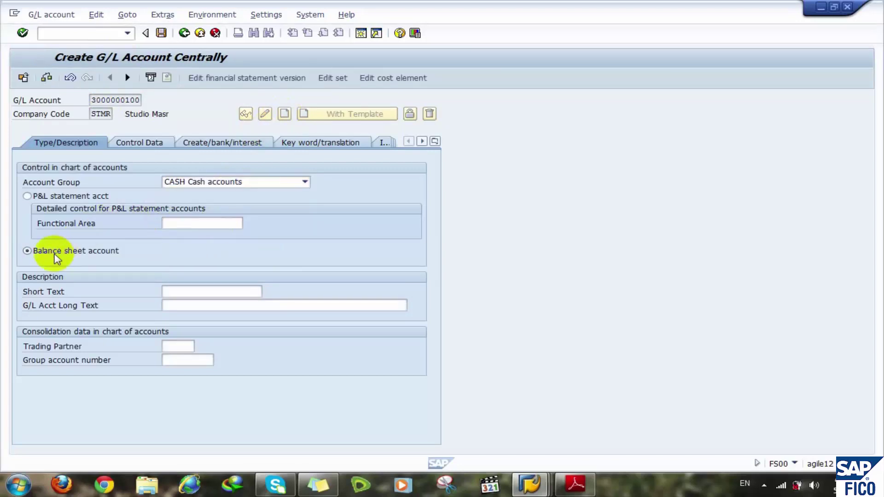
left_click(29, 251)
left_click(174, 294)
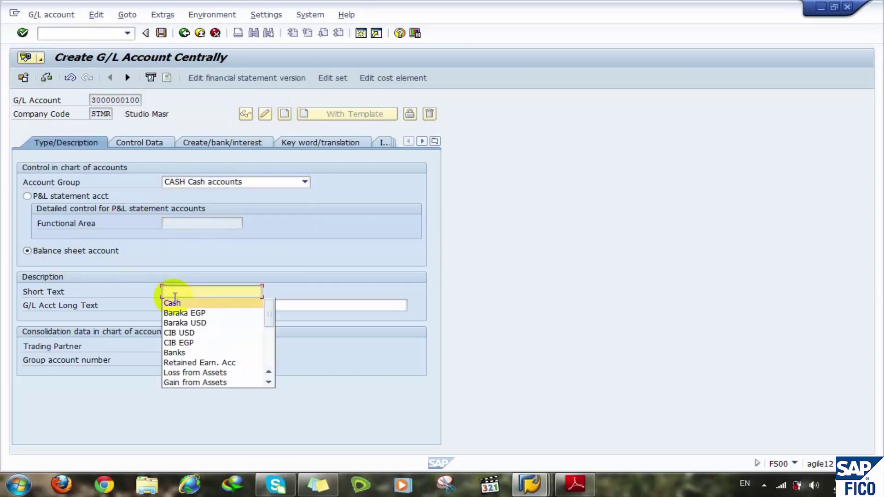
left_click(175, 300)
type("EGP")
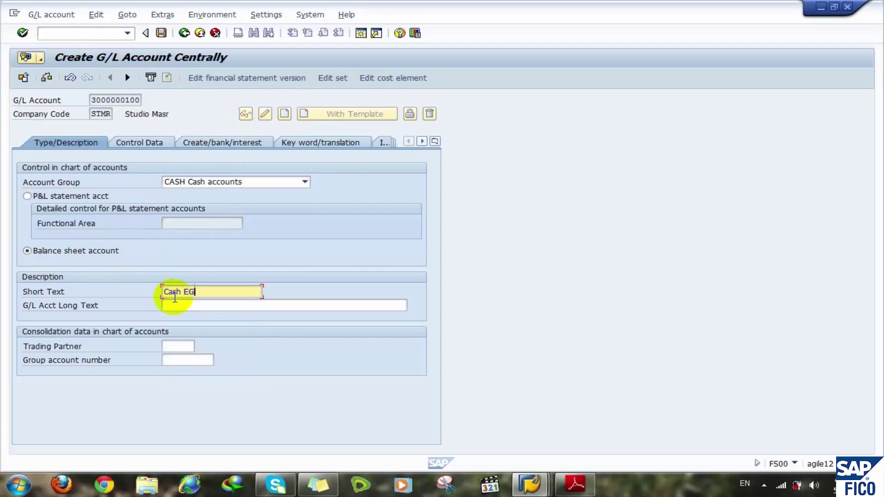
left_click(175, 305)
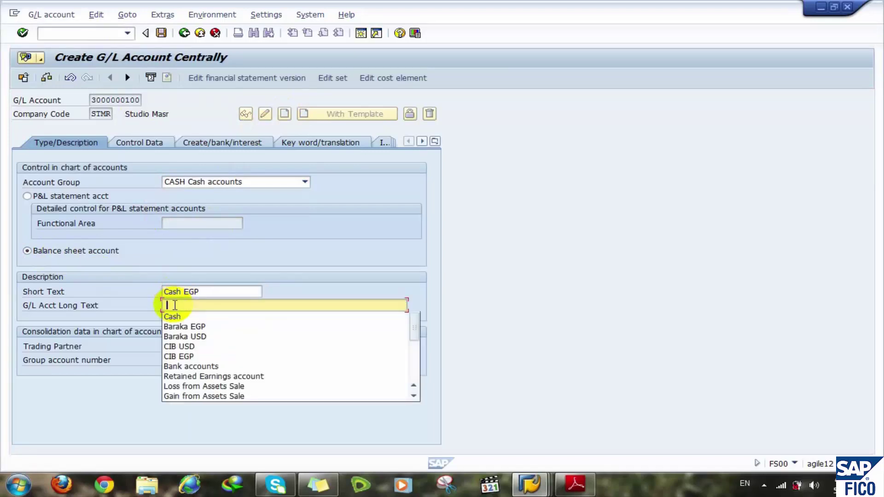
key("Down")
key("Return")
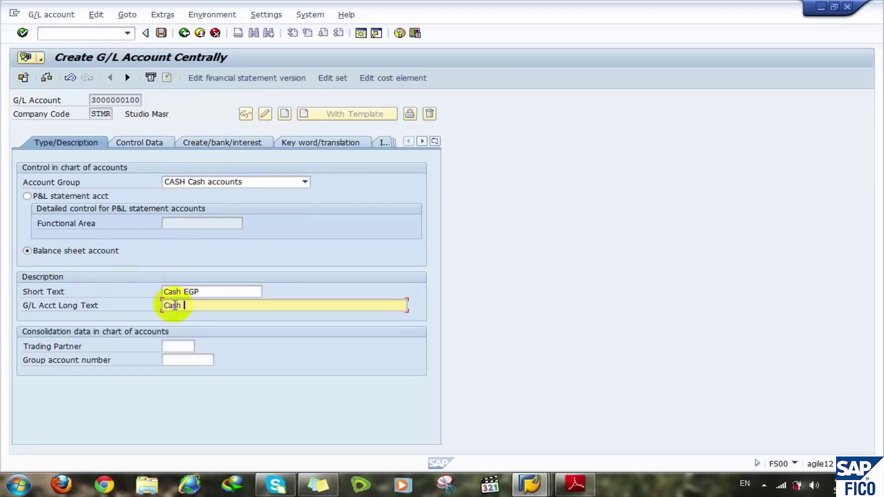
type("EGP")
left_click(175, 361)
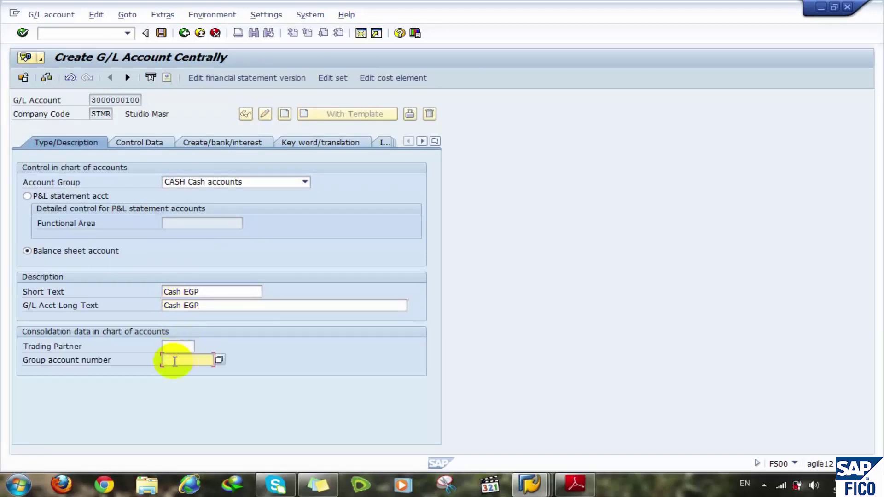
type("30")
key("Down")
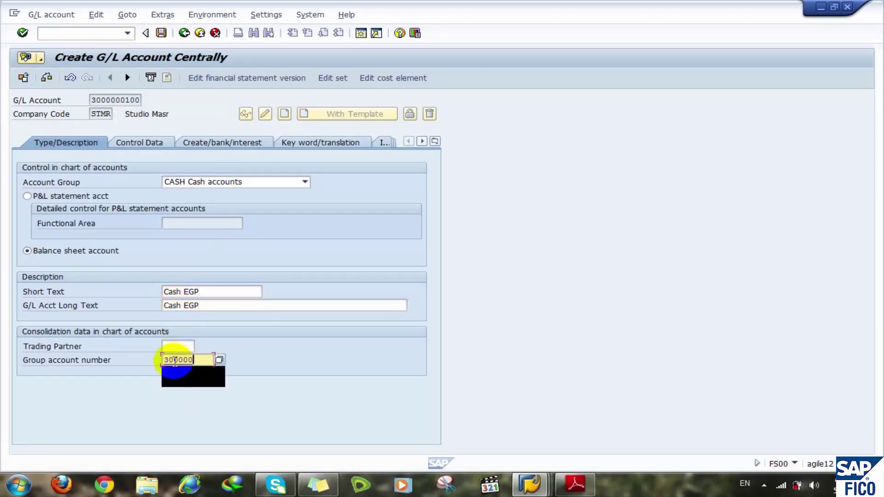
key("Return")
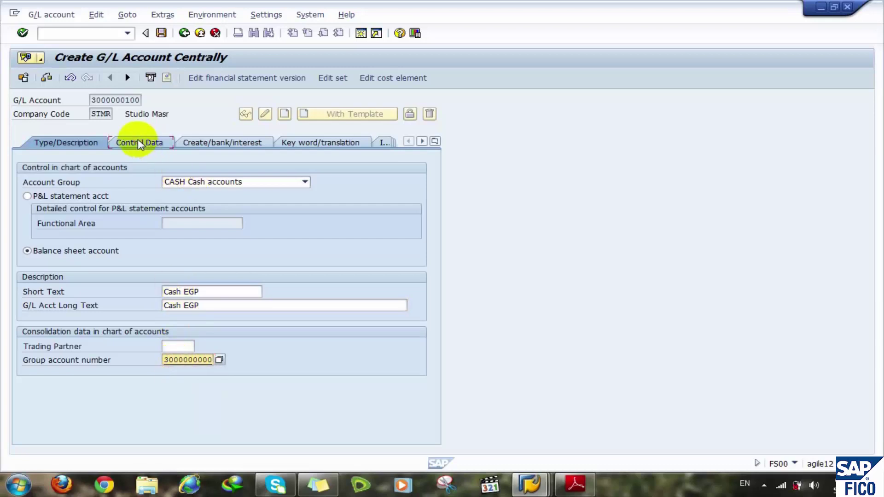
- In control data, enable local-currency balances only and line item display, with sort key 002
left_click(138, 143)
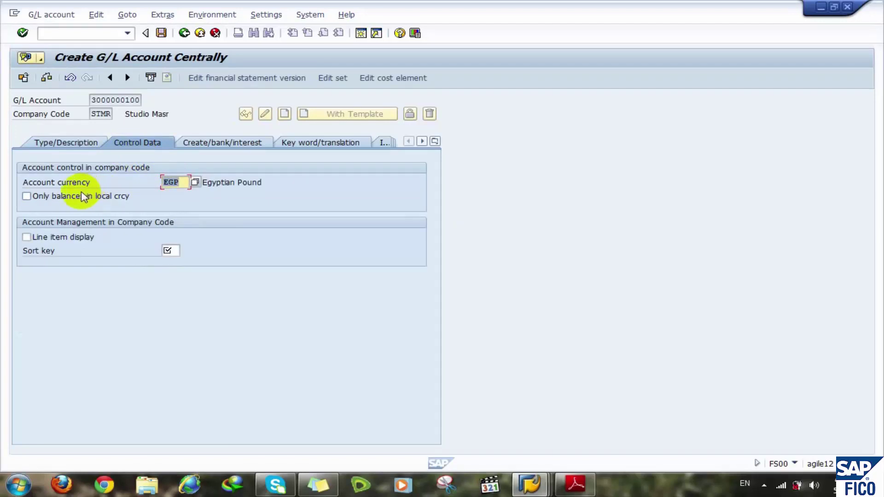
key("Tab")
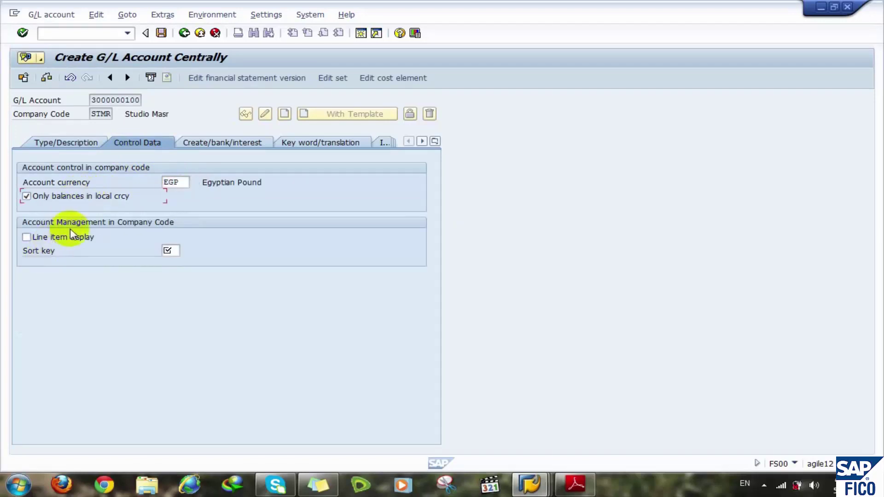
left_click(85, 239)
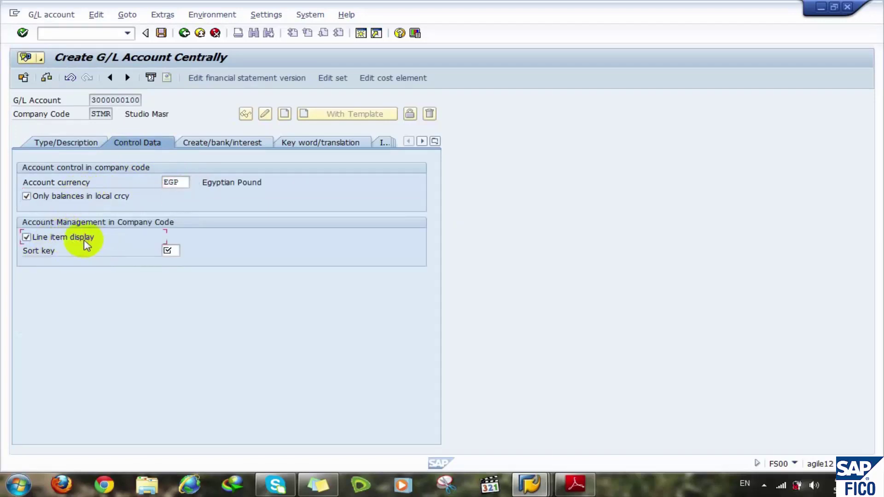
left_click(172, 250)
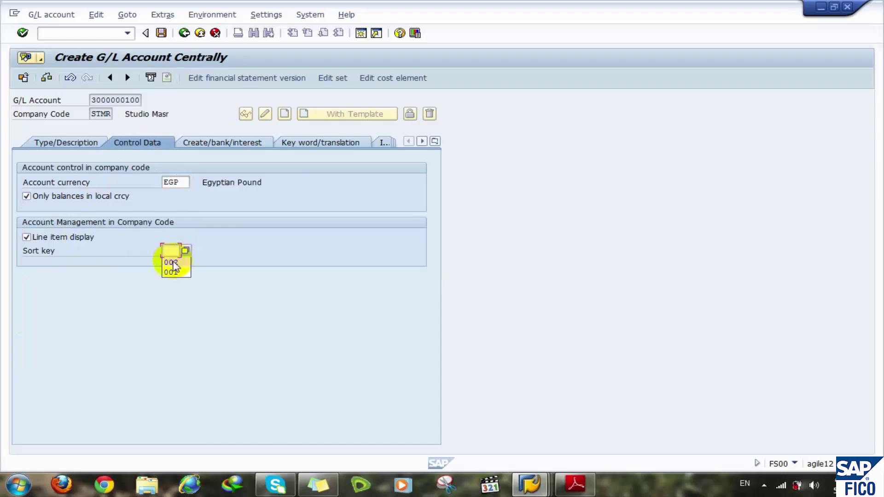
left_click(170, 262)
- Set field status group G001, relevant to cash flow, and post automatically only
left_click(224, 144)
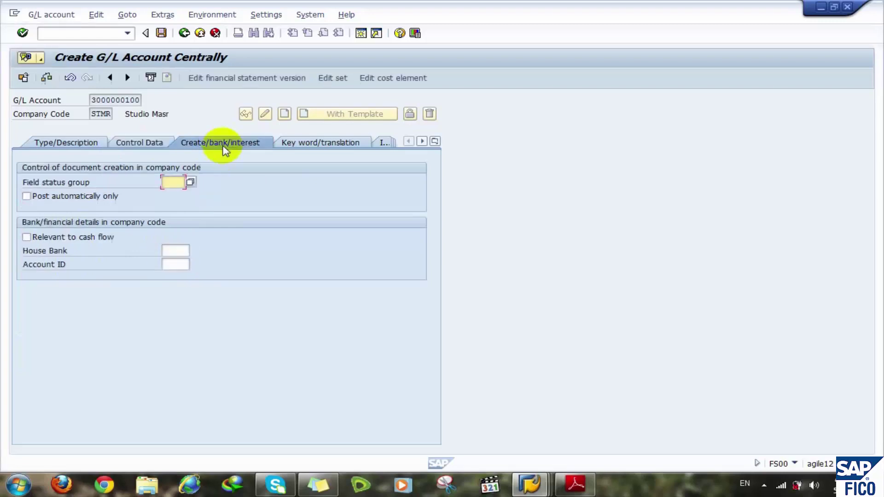
left_click(190, 181)
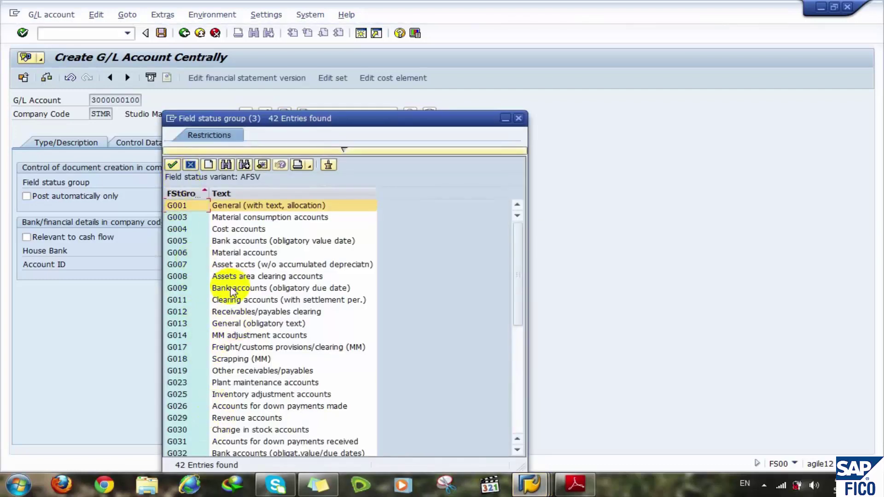
double_click(192, 208)
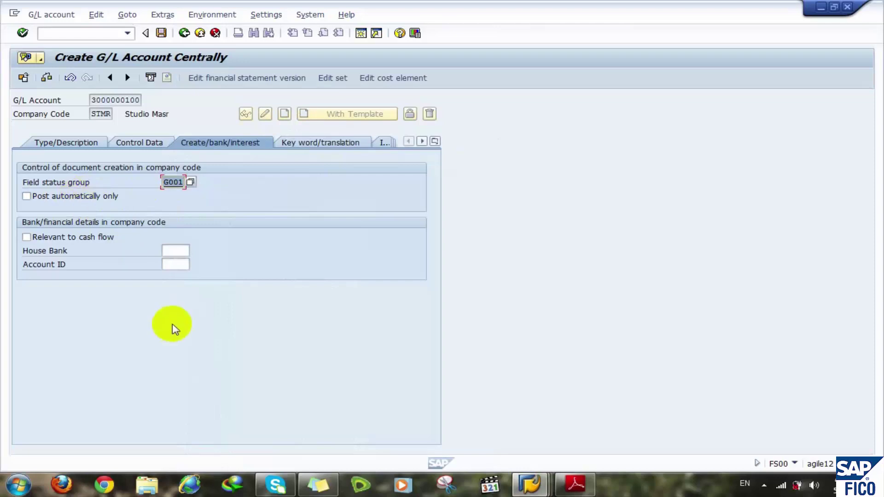
left_click(113, 237)
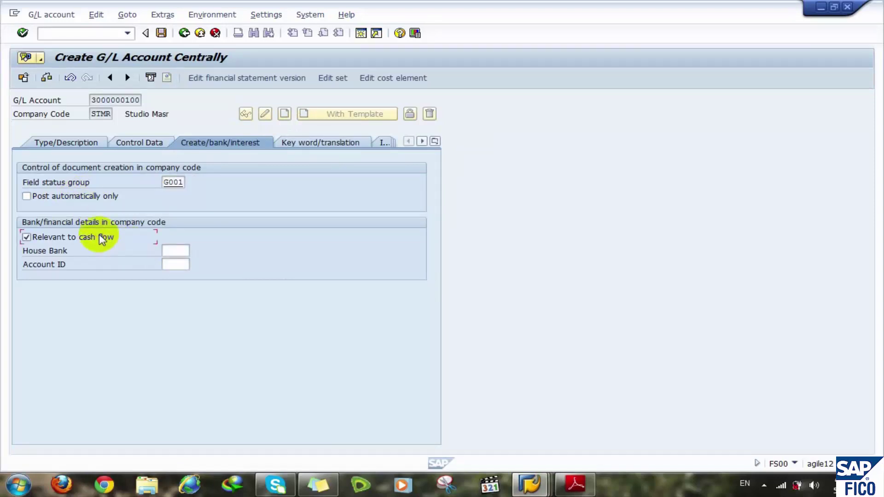
left_click(114, 197)
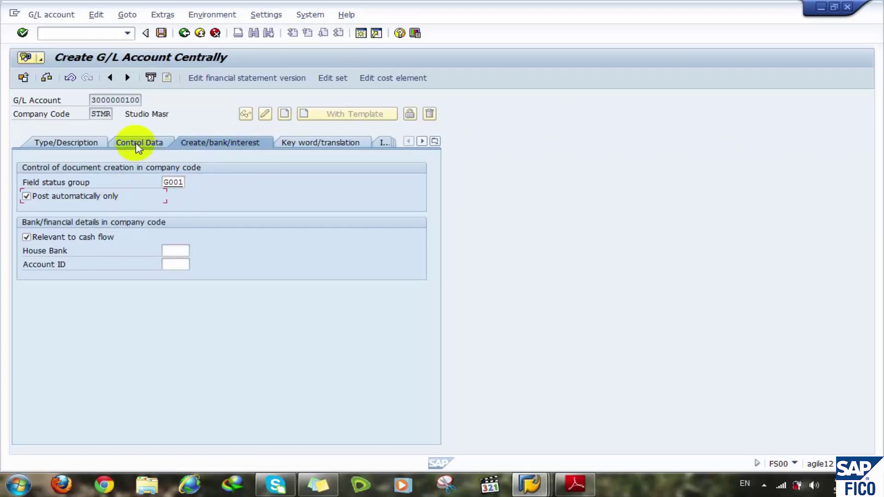
left_click(89, 142)
left_click(46, 78)
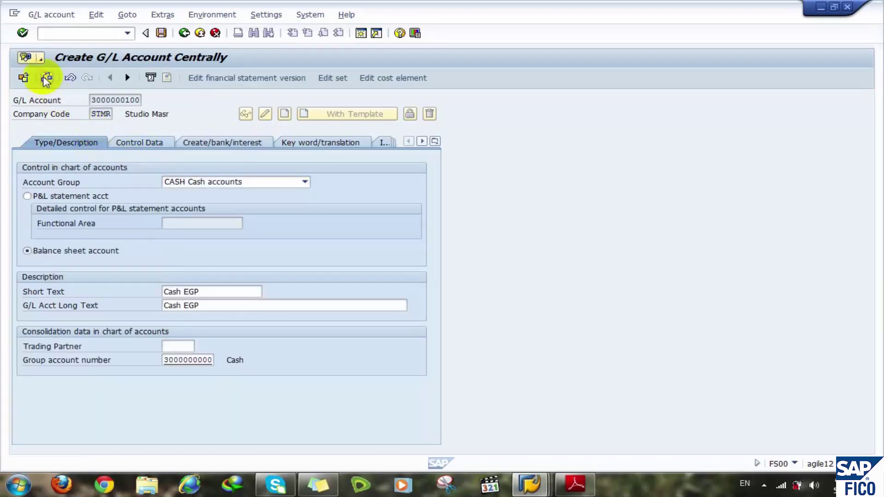
left_click(162, 33)
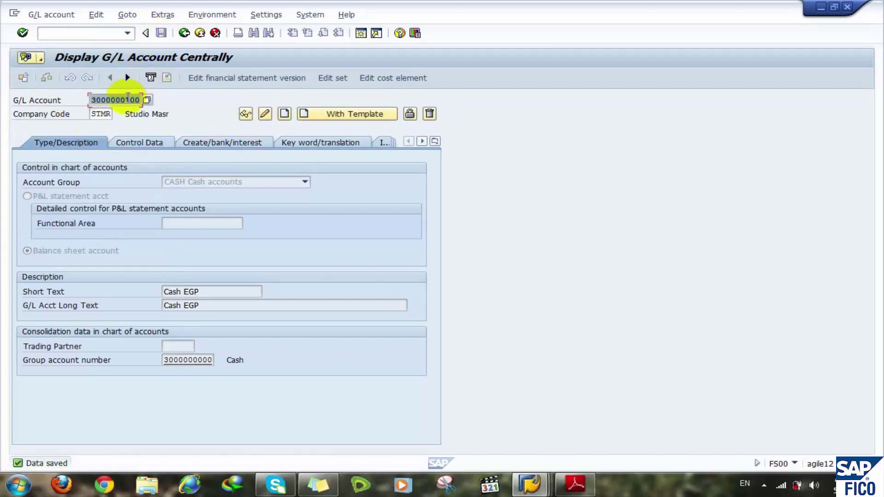
left_click(125, 98)
left_click_drag(124, 98, 179, 101)
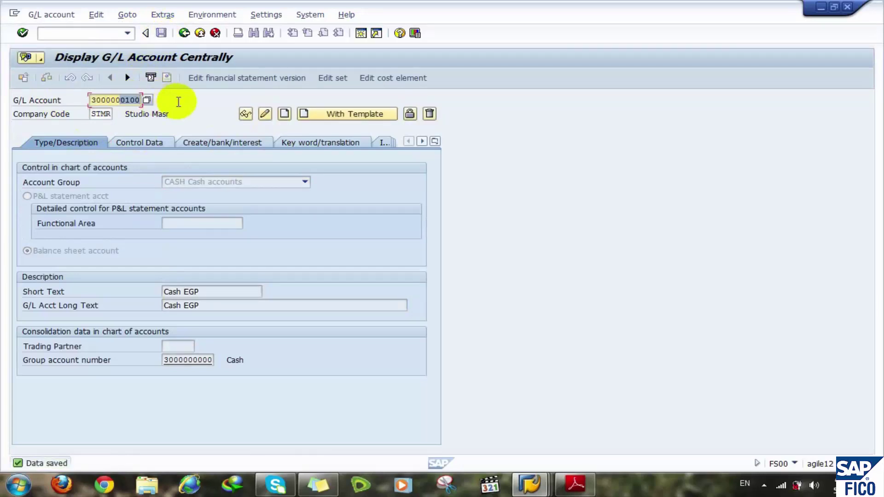
type("0200")
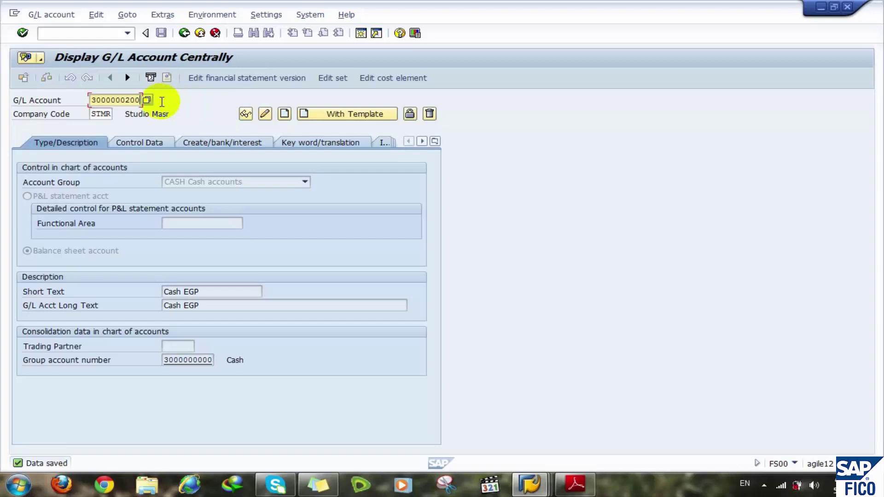
left_click(284, 114)
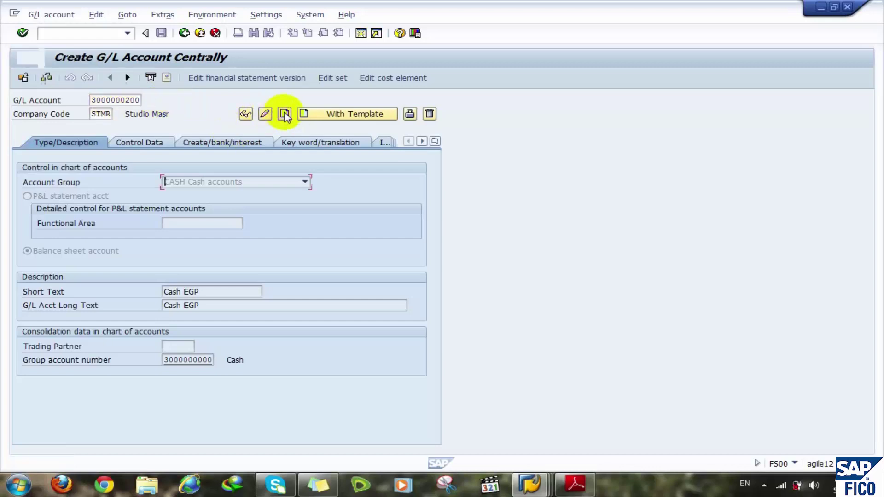
- Assign account group CASH as a balance sheet account with short and long texts 'Cash USD'
left_click(174, 183)
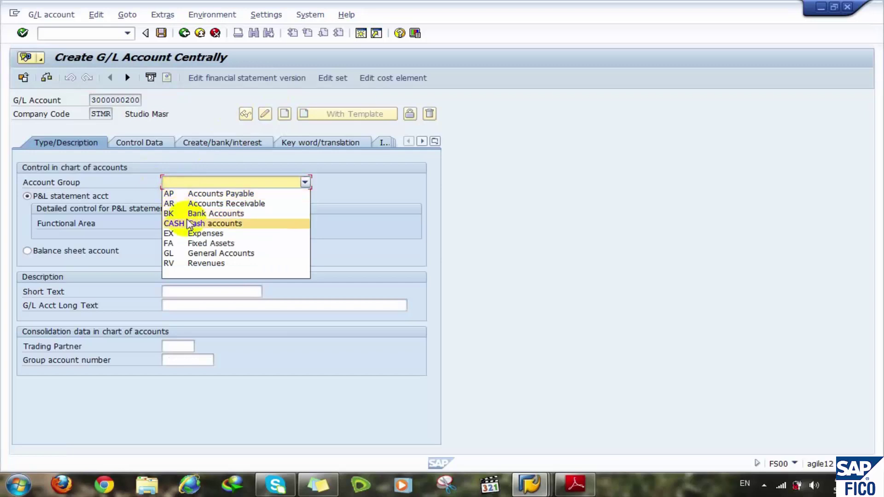
left_click(182, 223)
left_click(69, 251)
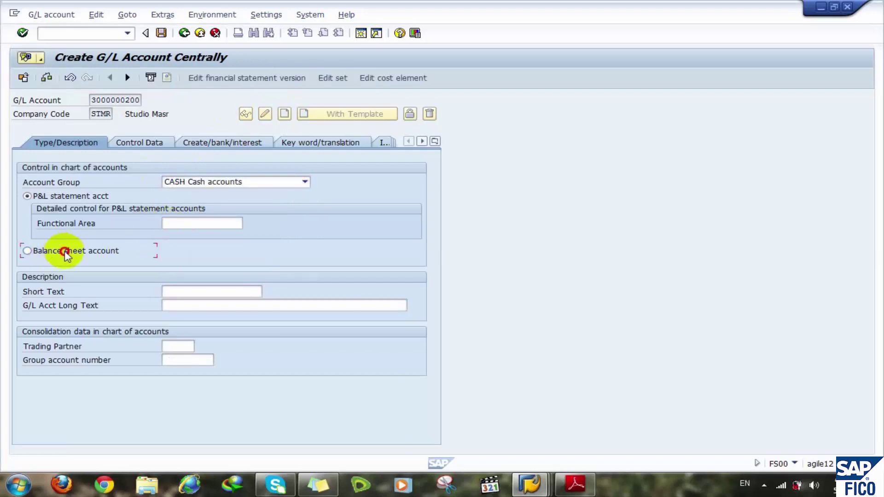
left_click(172, 291)
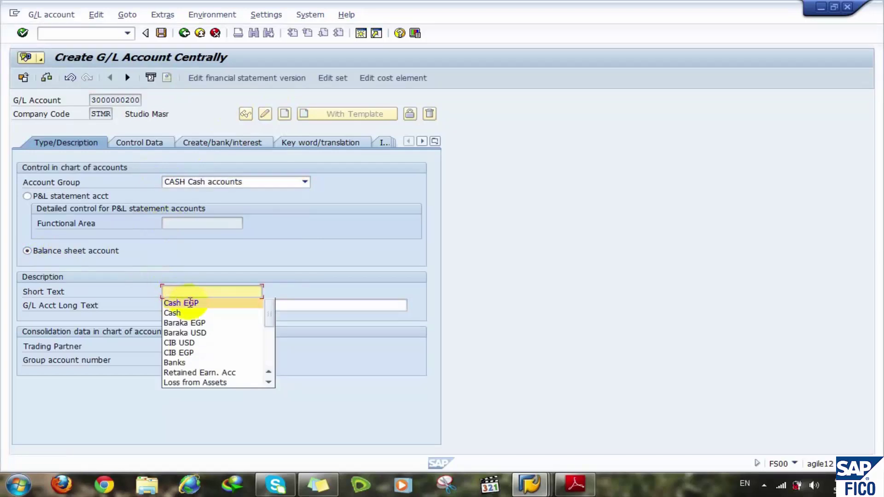
left_click(187, 304)
key("BackSpace")
key("BackSpace")
key("BackSpace")
left_click(190, 304)
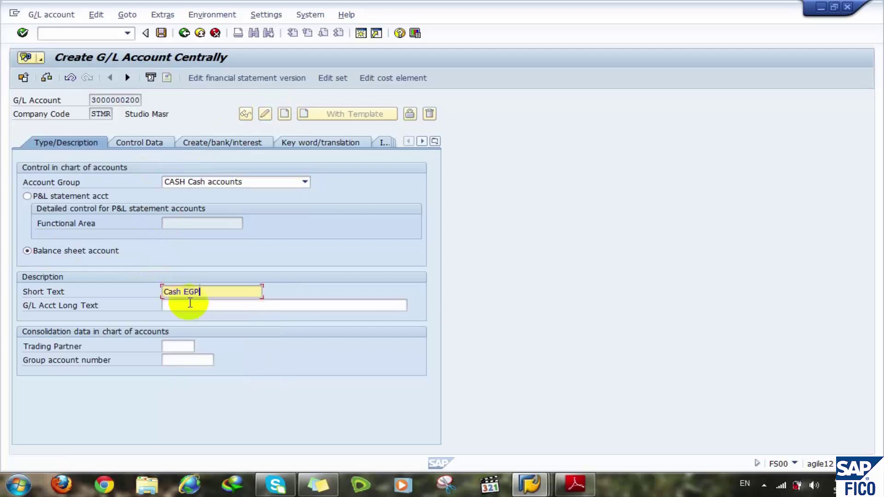
key("BackSpace")
key("BackSpace")
key("BackSpace")
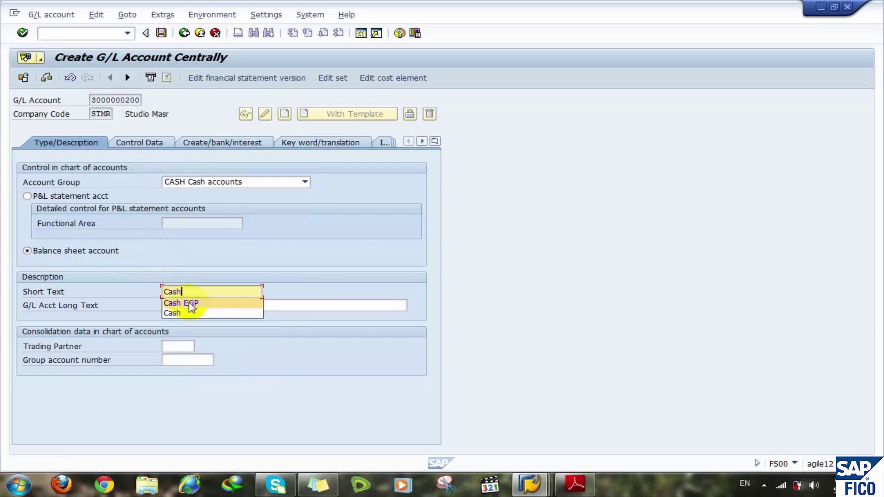
type("USD")
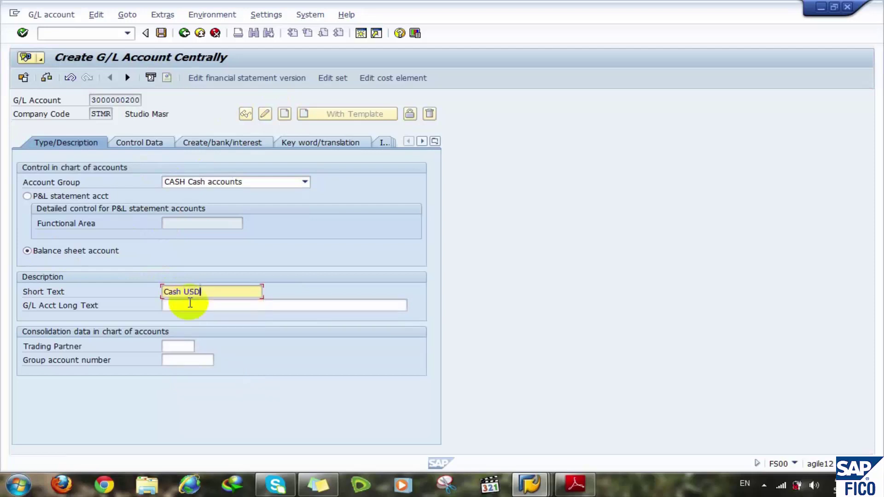
left_click(177, 305)
left_click(178, 314)
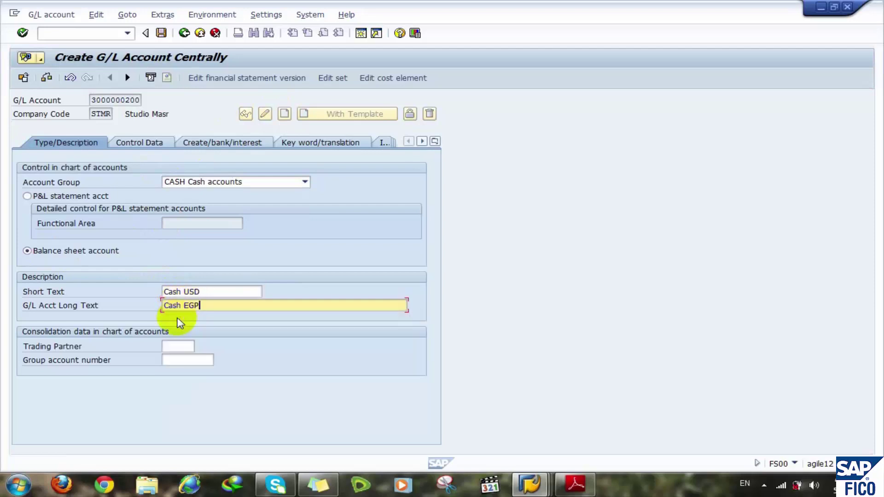
key("BackSpace")
key("BackSpace")
key("BackSpace")
type("USd")
left_click(170, 359)
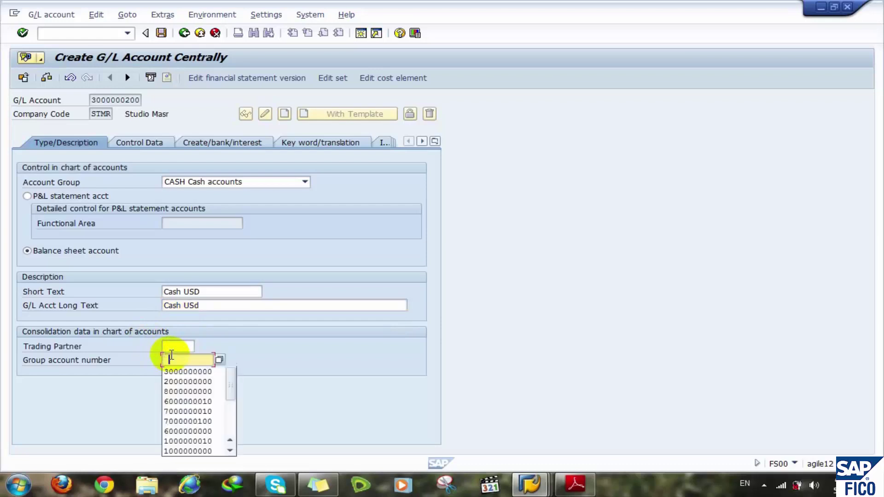
left_click(194, 372)
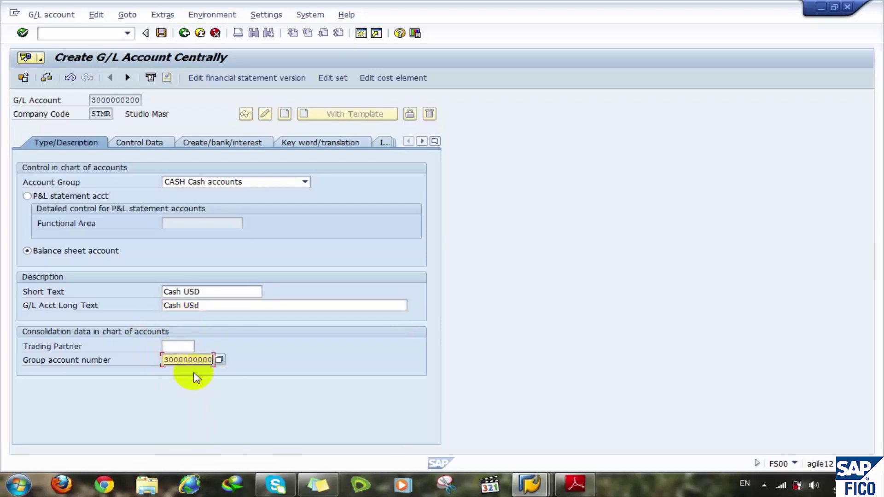
left_click(148, 142)
double_click(170, 182)
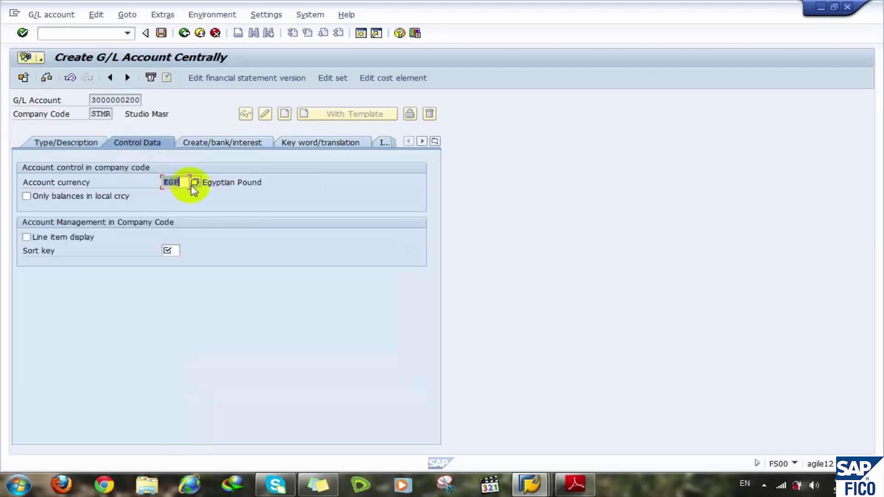
type("usd")
left_click(59, 197)
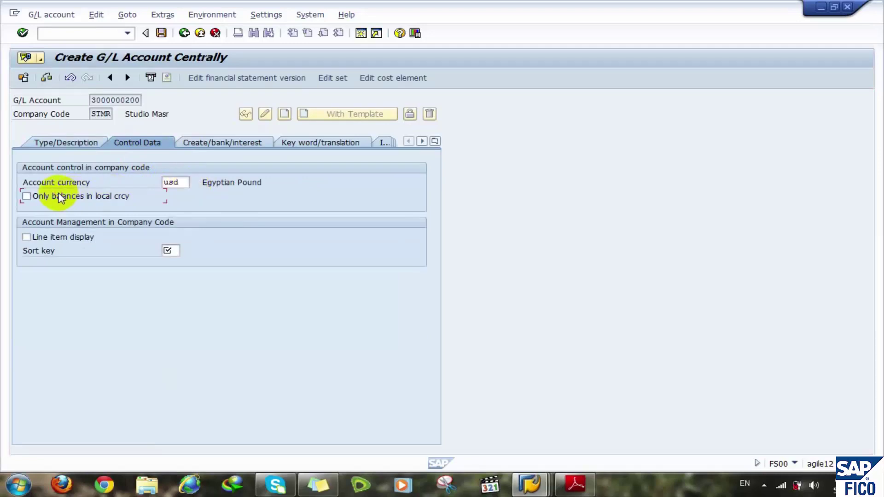
left_click(67, 239)
left_click(170, 251)
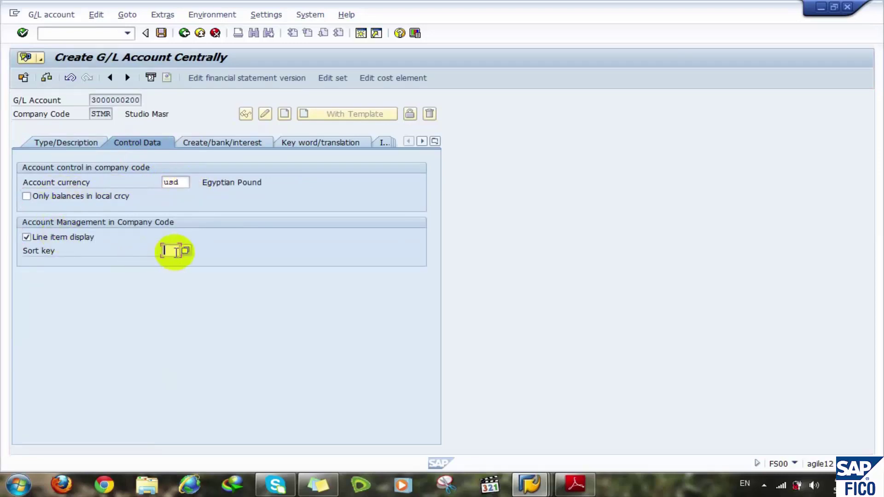
left_click(171, 263)
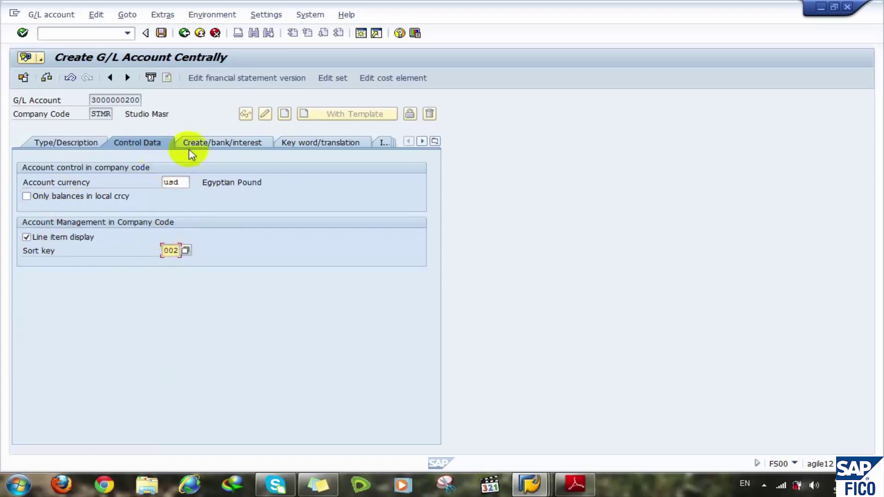
- Set field status group G001, post automatically only, relevant to cash flow, then check and save
left_click(210, 147)
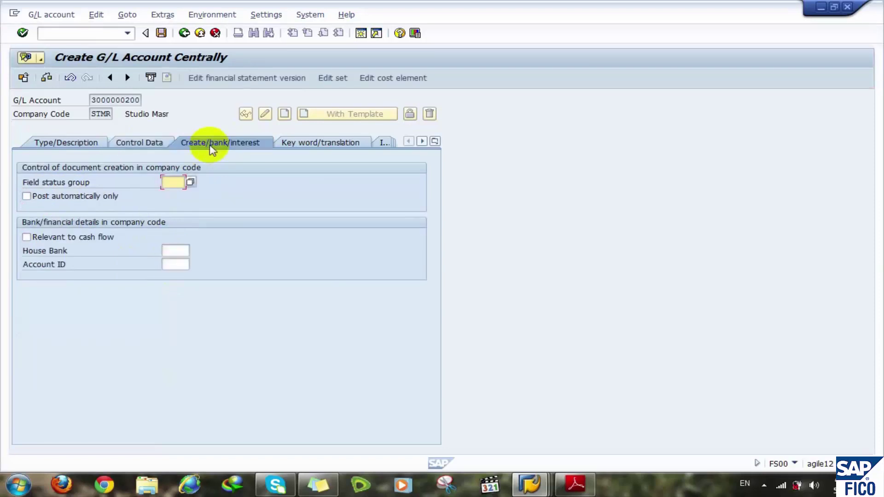
left_click(174, 183)
left_click(175, 194)
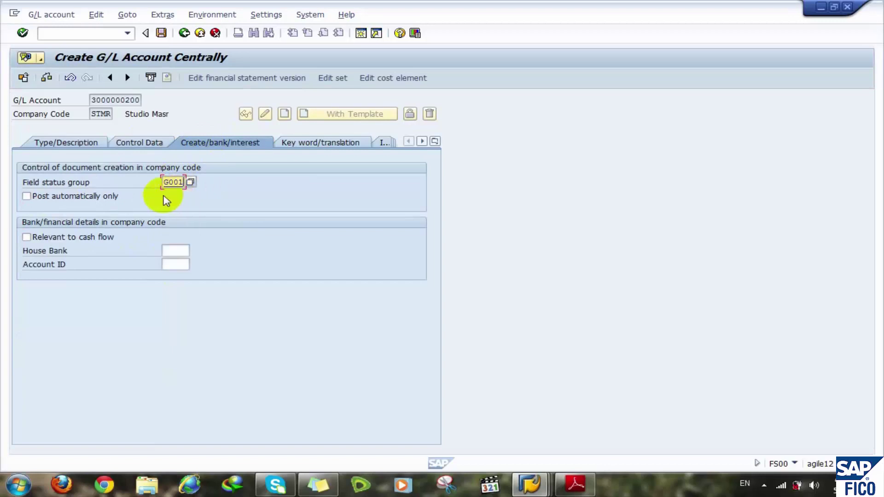
left_click(84, 200)
left_click(87, 239)
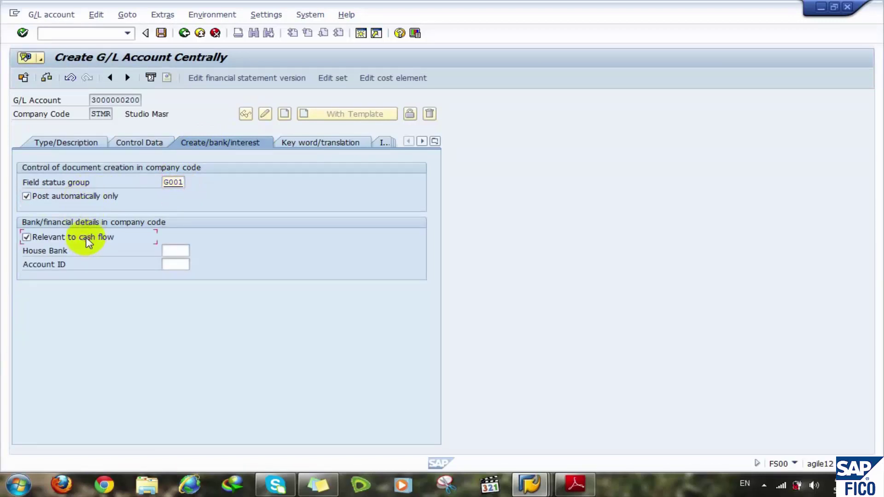
left_click(46, 77)
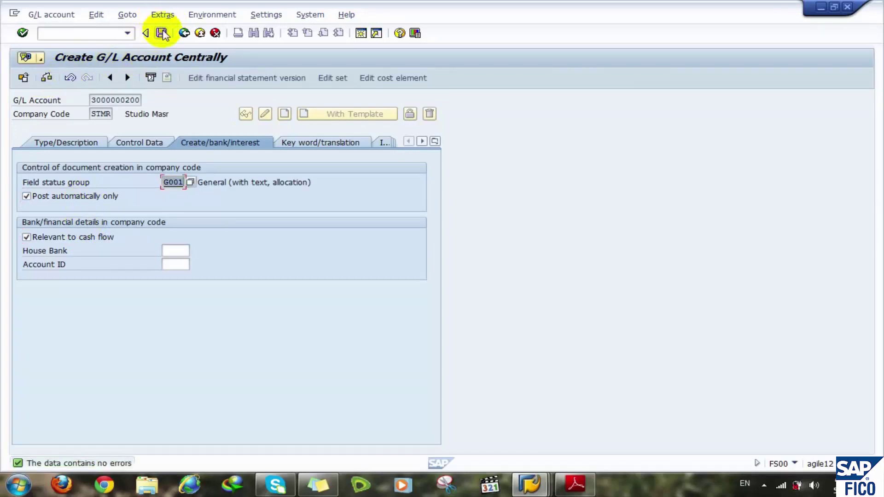
left_click(161, 34)
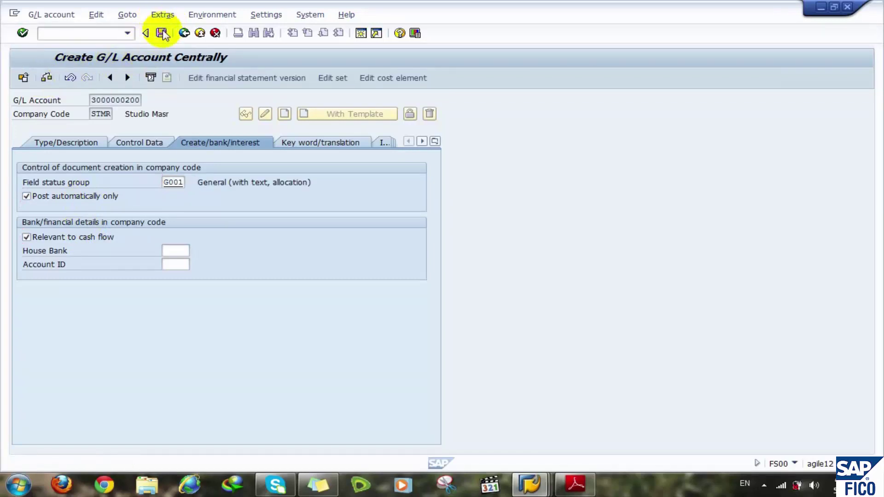
- Run /nSPRO to open Customizing
left_click(104, 33)
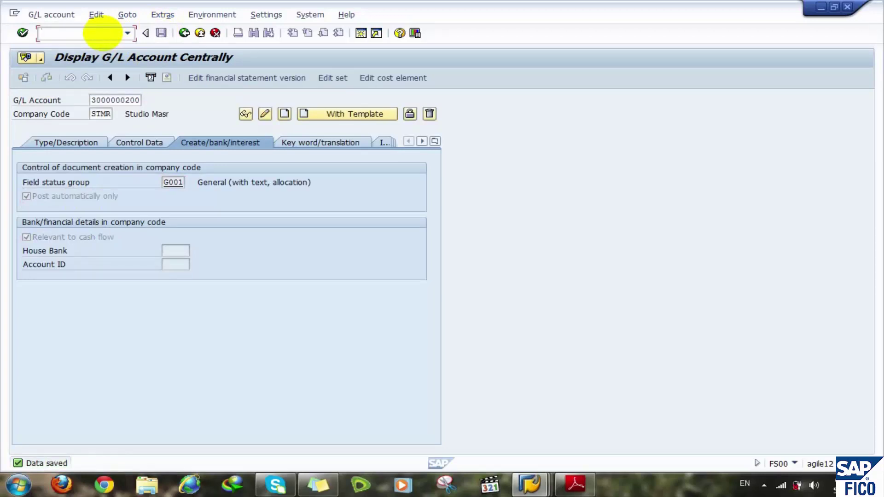
type("/nspro")
key("Return")
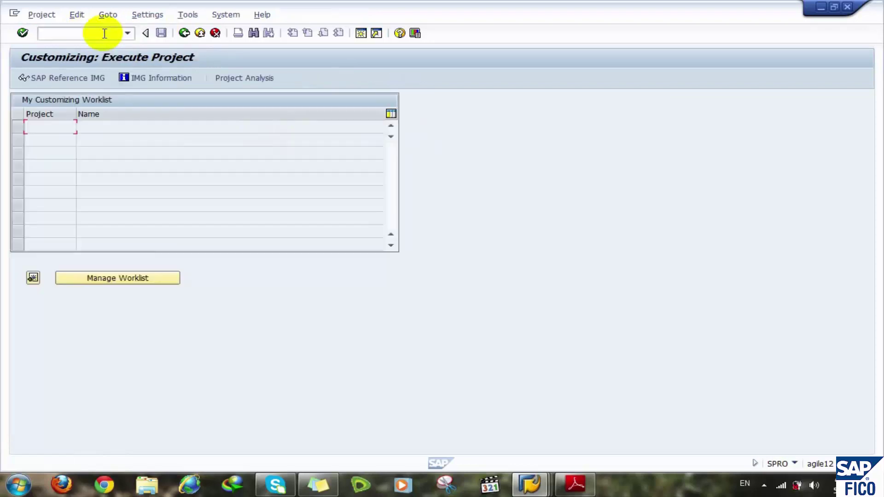
- View the manual's Cash Journal section on page 86, close Execute Project, and return to Display IMG
left_click(573, 480)
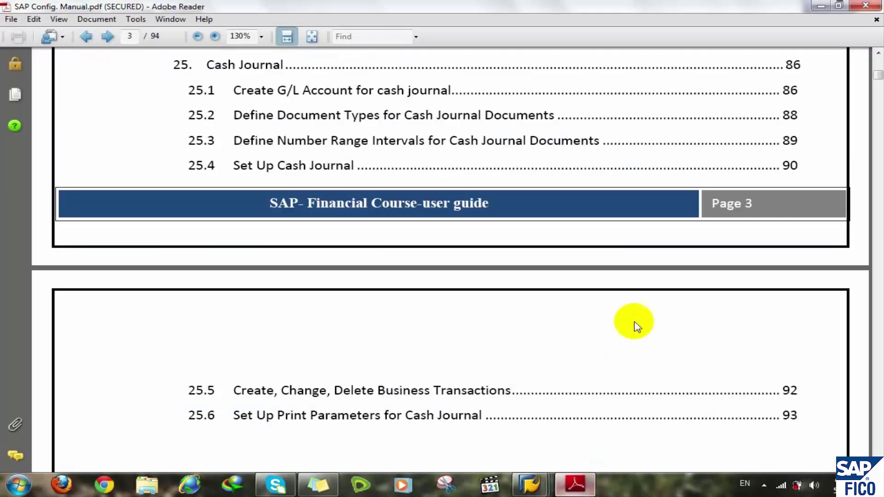
left_click(793, 69)
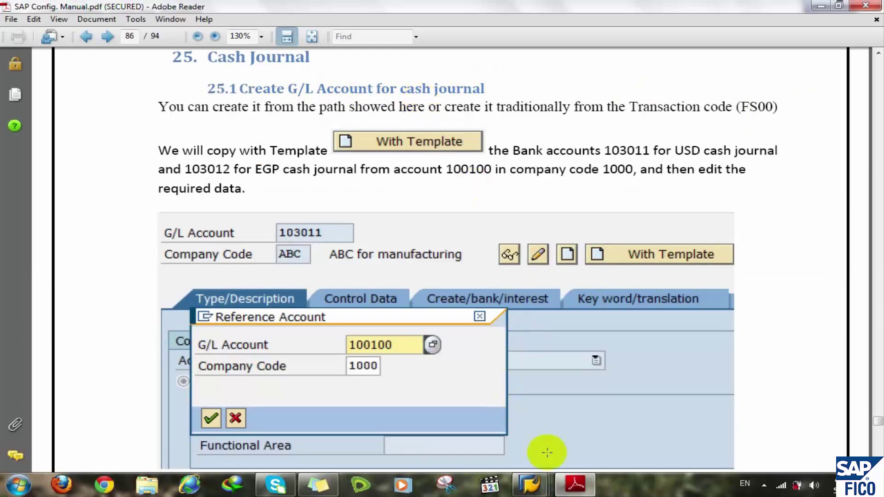
left_click(539, 491)
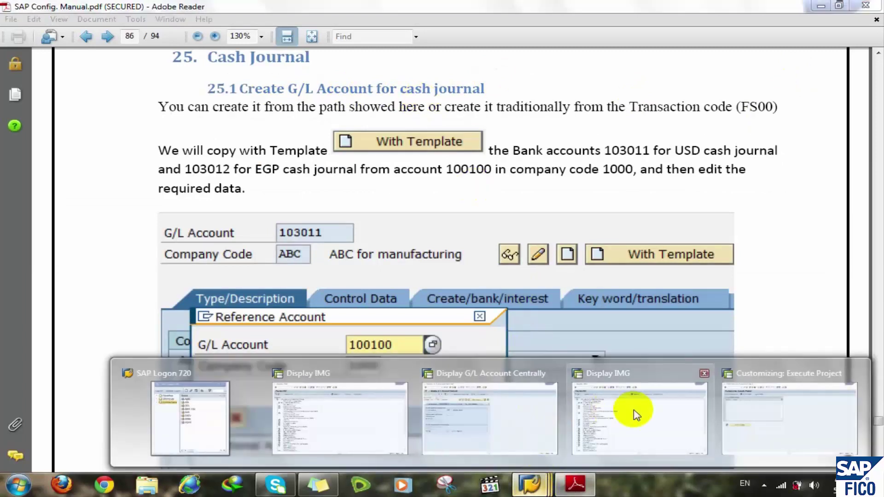
mouse_move(631, 410)
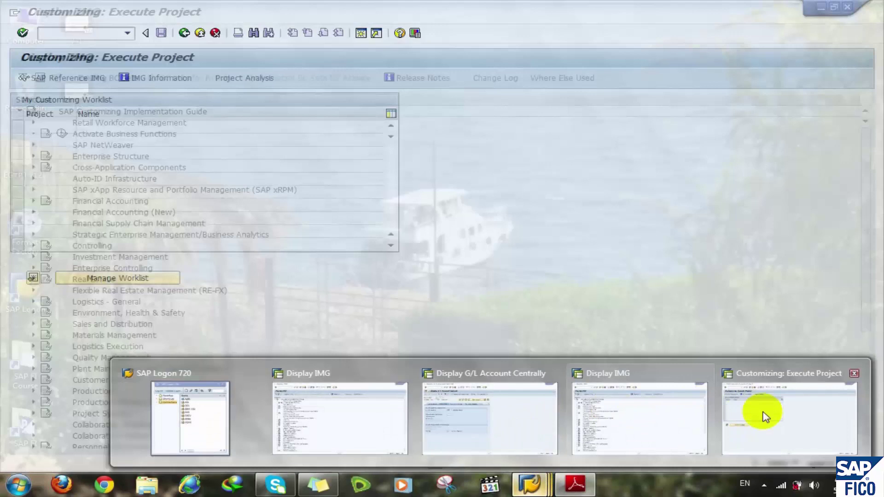
left_click(763, 412)
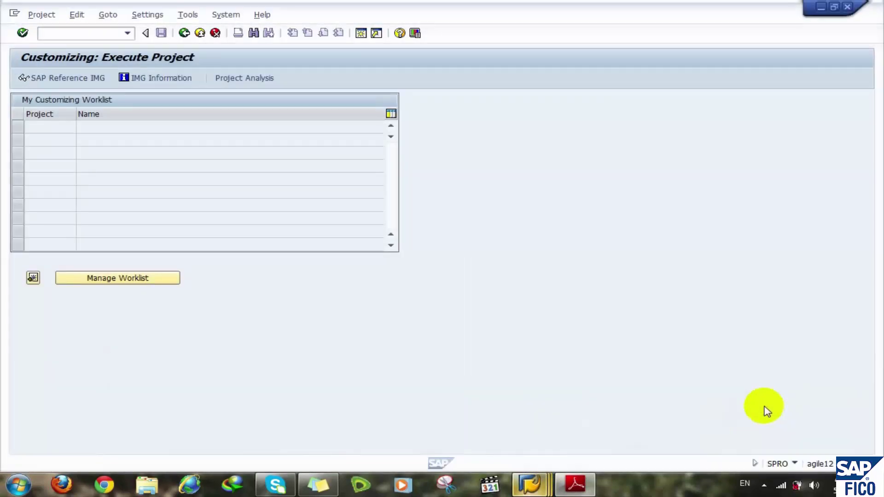
left_click(846, 7)
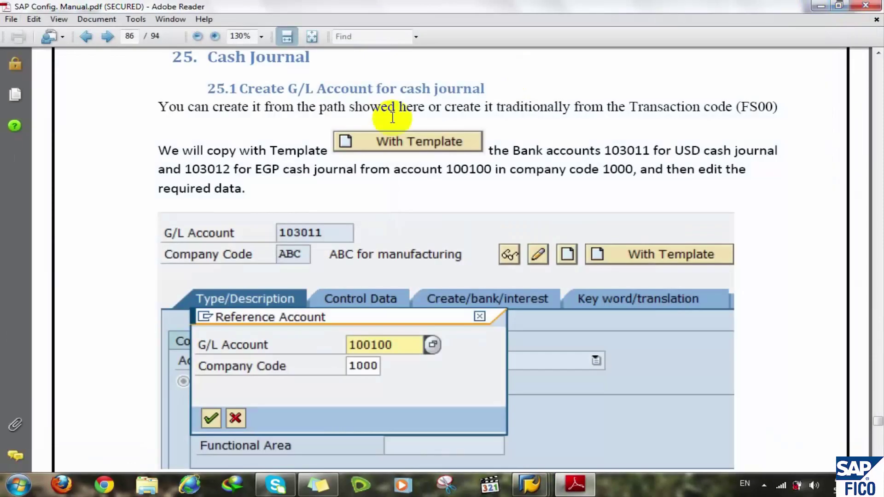
mouse_move(523, 483)
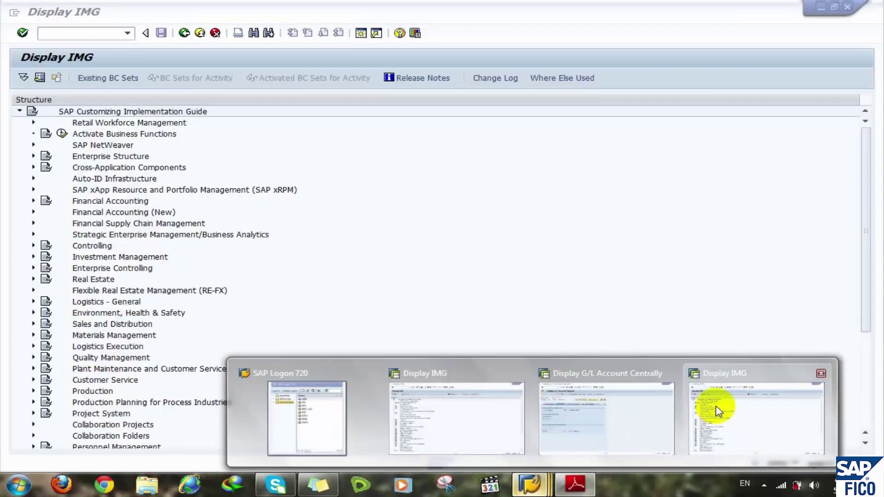
left_click(718, 409)
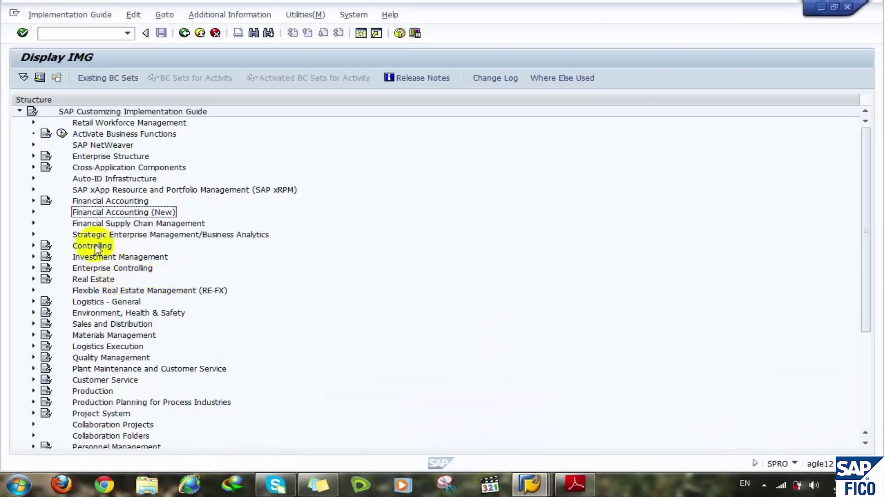
- Expand Financial Accounting (New) > Bank Accounting > Business Transactions > Cash Journal in the IMG
left_click(90, 225)
key("Up")
key("Right")
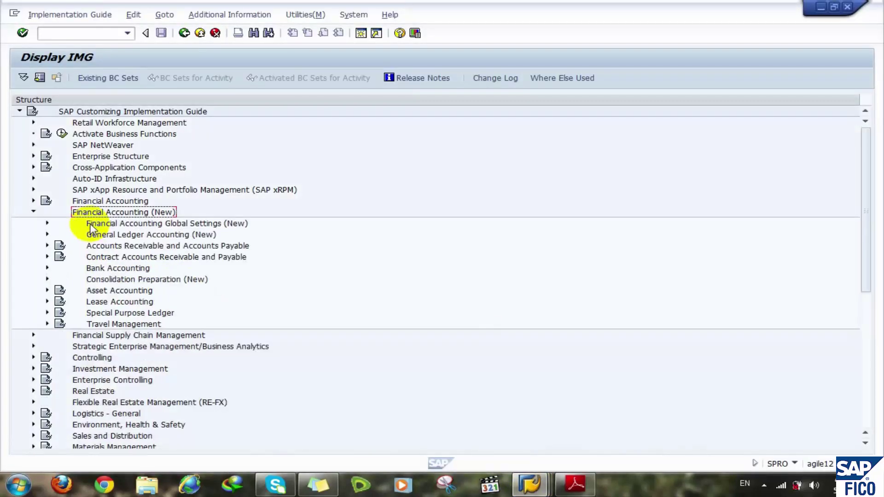
key("Down")
key("Down")
key("Down")
key("Down")
key("Down")
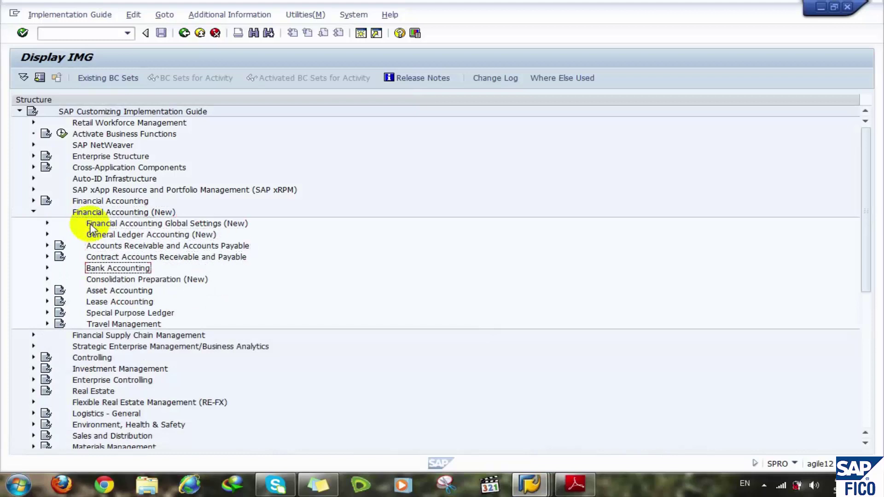
key("Right")
key("Down")
key("Down")
key("Down")
key("Down")
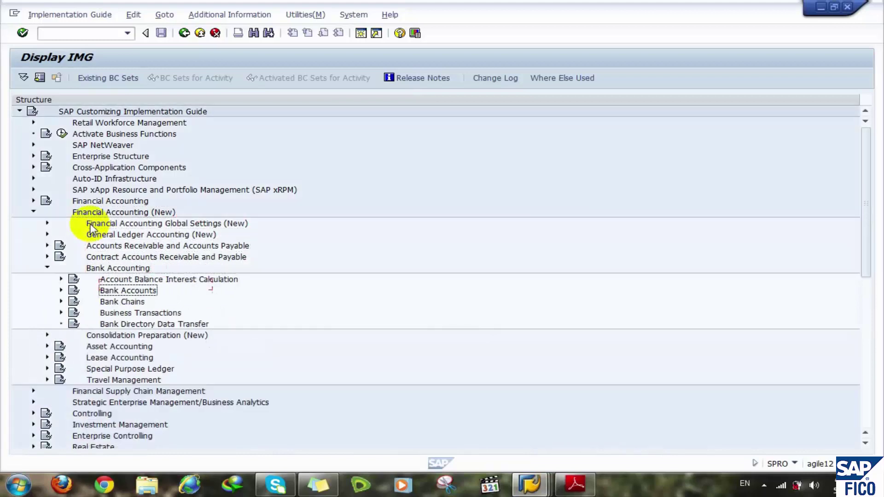
key("Right")
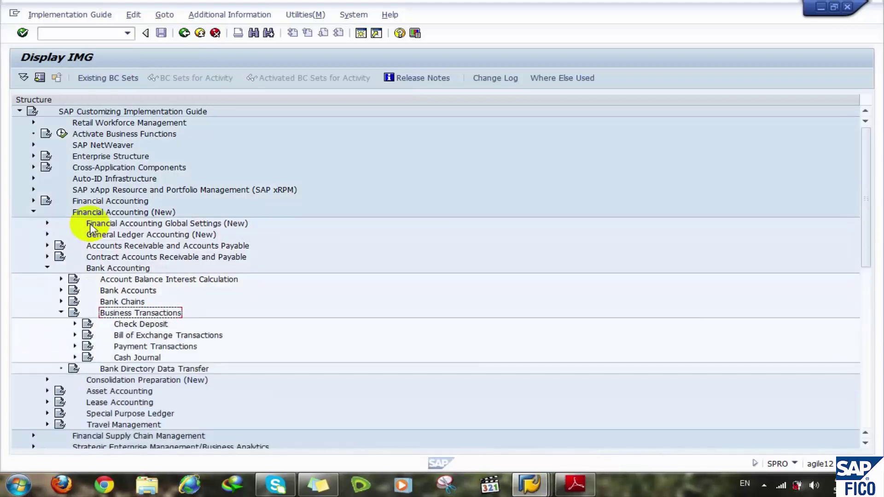
key("Down")
key("Down")
key("Down")
key("Down")
key("Right")
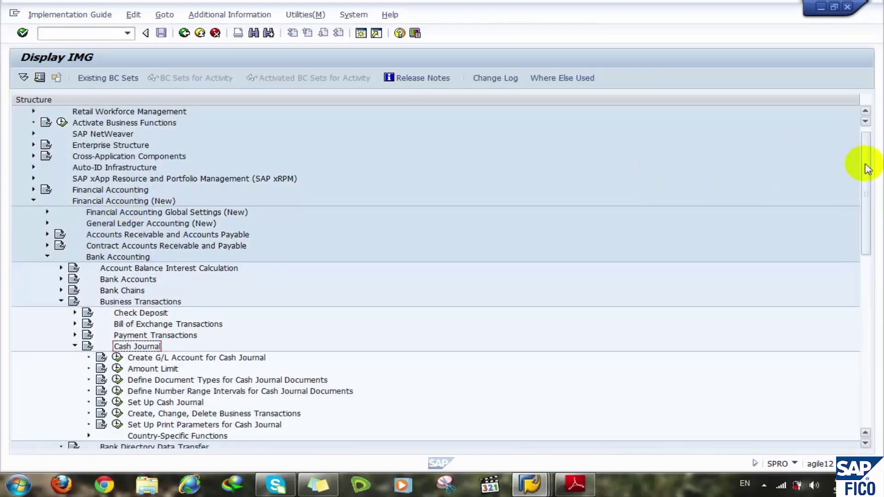
left_click_drag(862, 173, 862, 203)
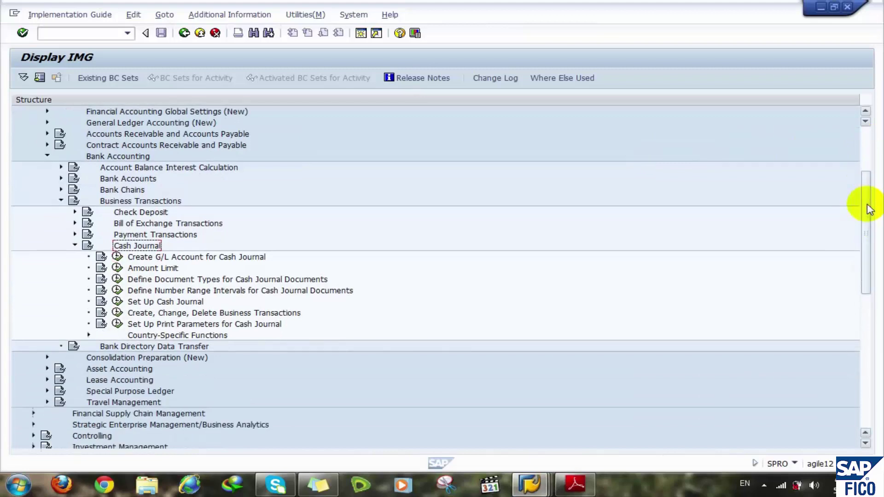
- Briefly view Create G/L Account for Cash Journal, then open the Cash Journal Amount Limit table
left_click(140, 258)
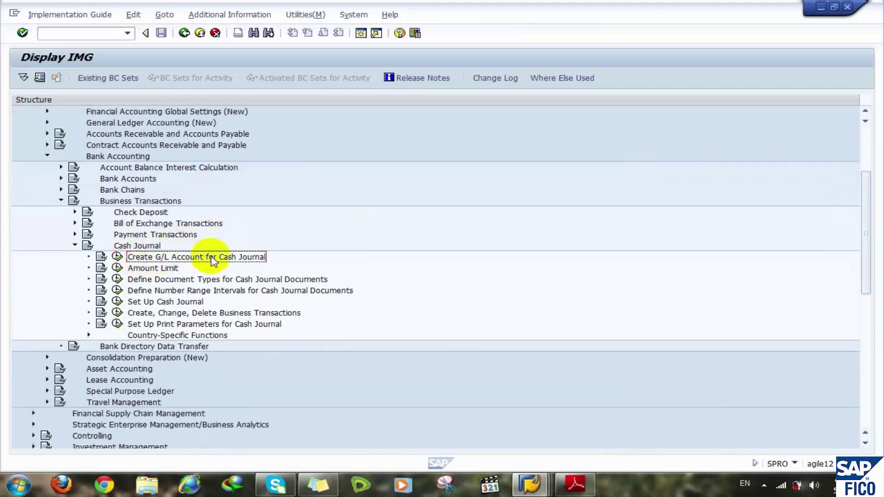
left_click(117, 257)
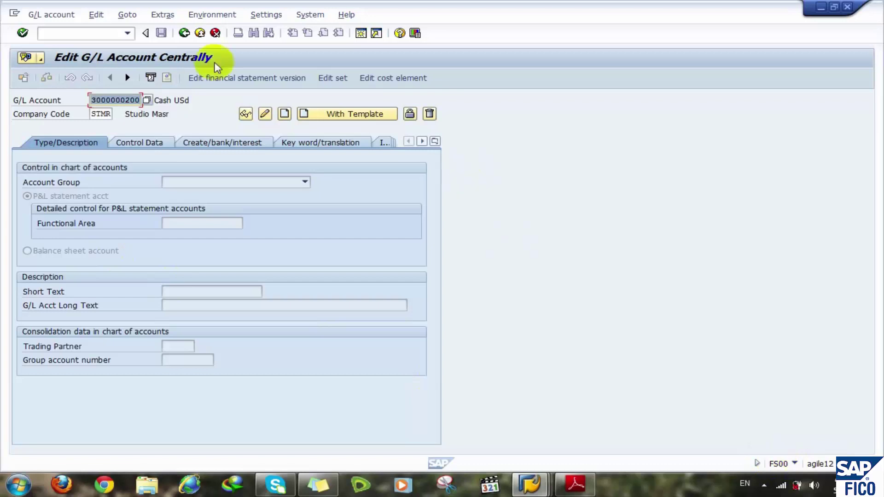
left_click(184, 33)
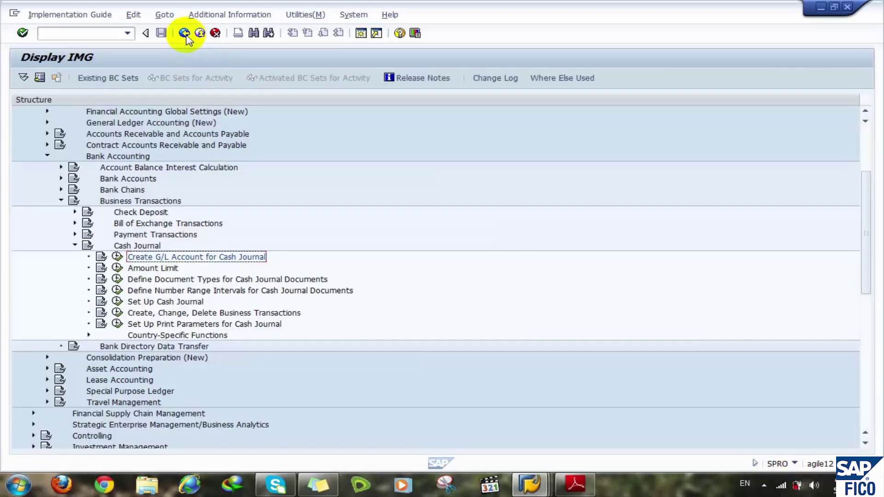
left_click(118, 268)
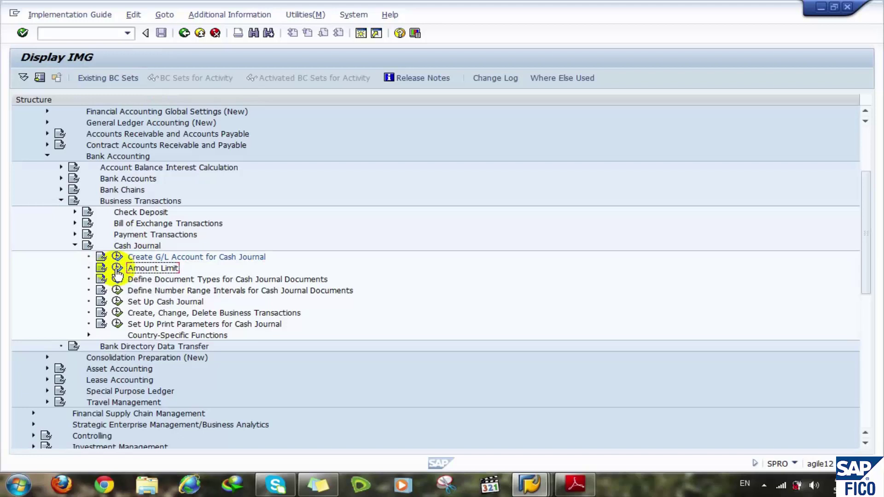
left_click(117, 269)
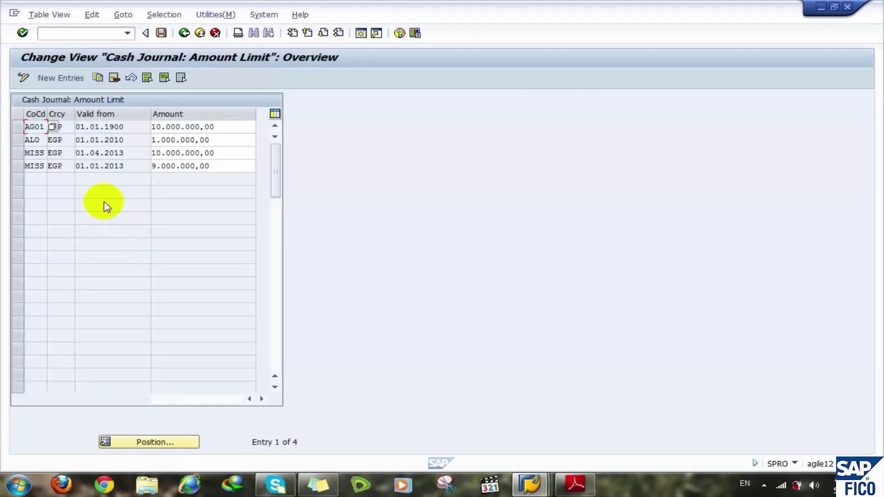
- Add a new amount limit row for company code STMR, currency EGP, valid from 01.01.1900
left_click(71, 78)
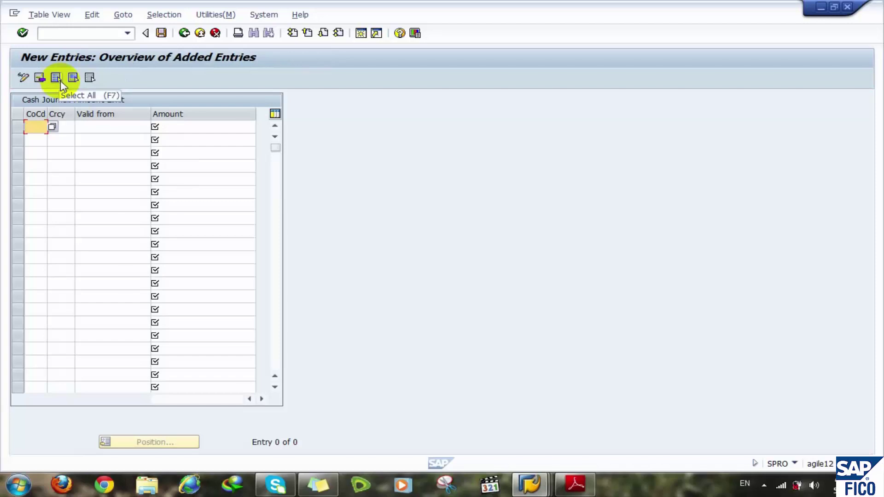
type("stmr")
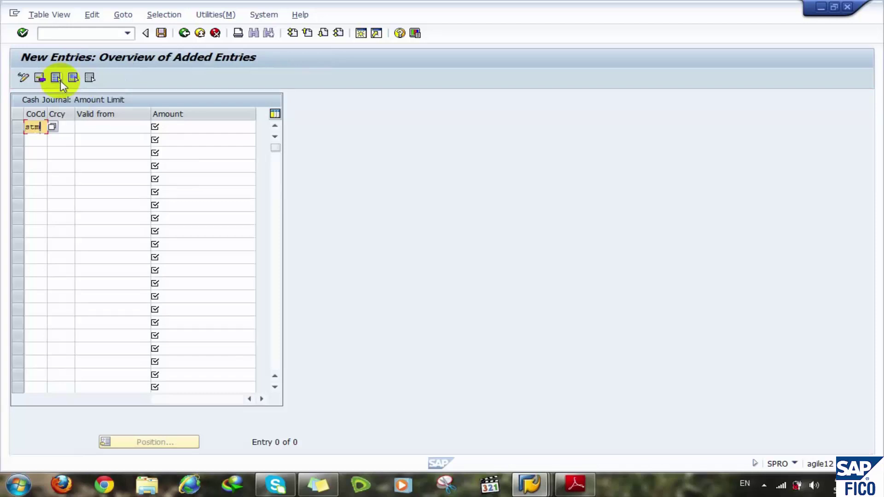
left_click(68, 127)
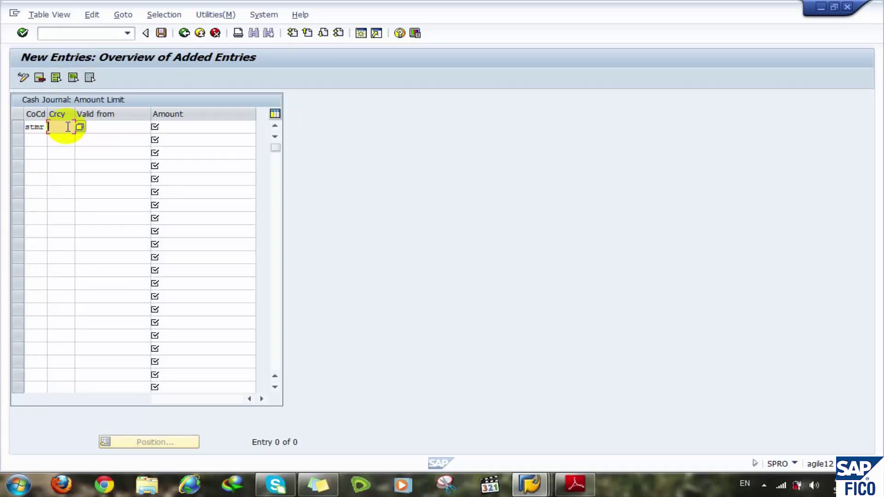
type("egp[")
left_click(116, 128)
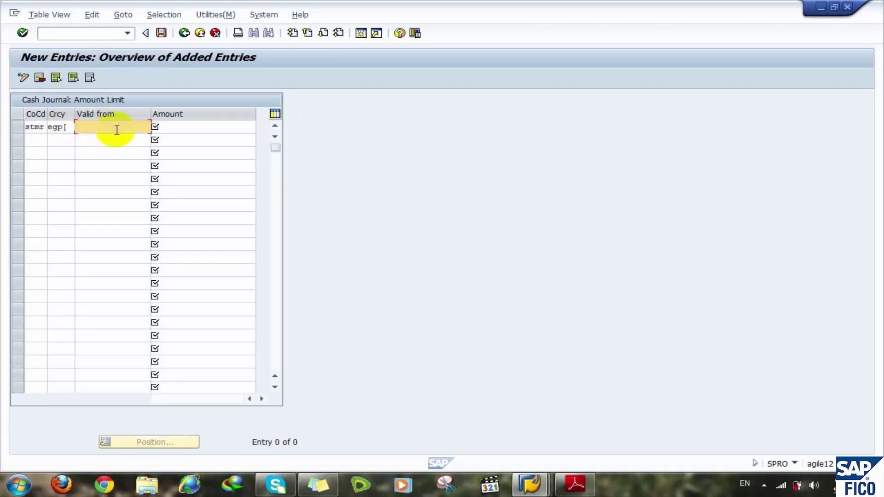
left_click(69, 129)
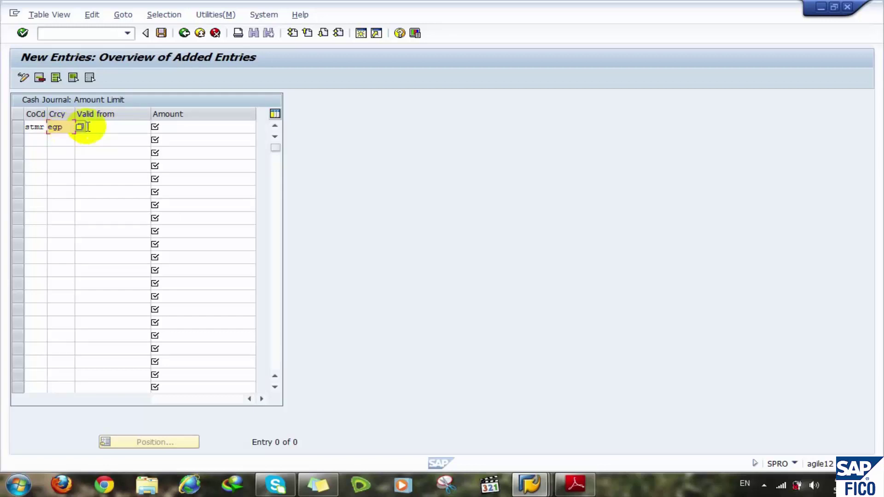
left_click(107, 128)
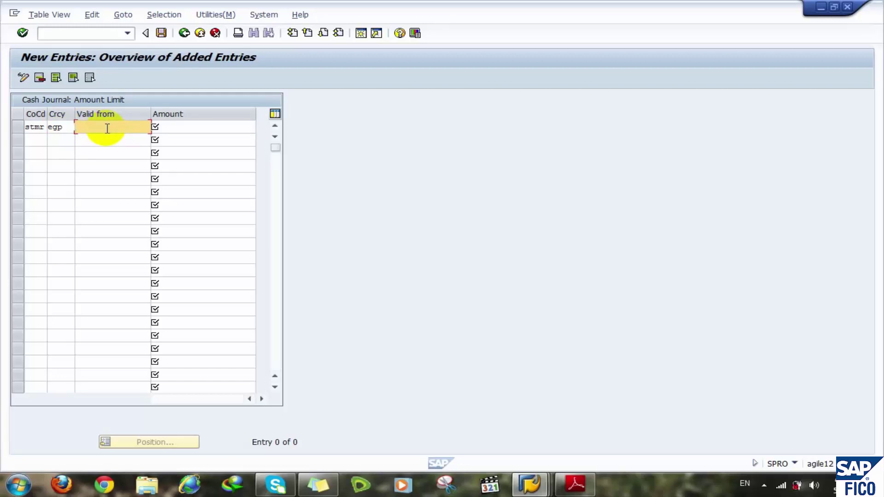
type("01")
key("Down")
key("Return")
- Enter amount 1.000.000,00 for the STMR row, validate it, and save
left_click(200, 131)
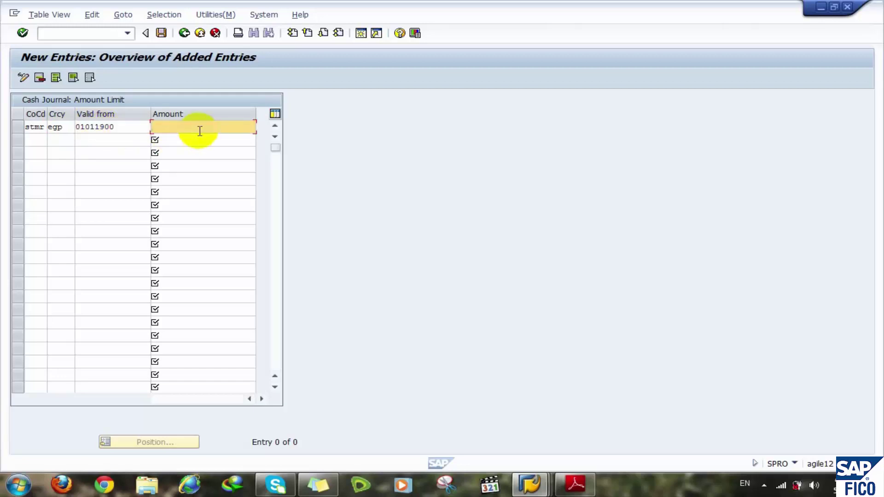
type("10")
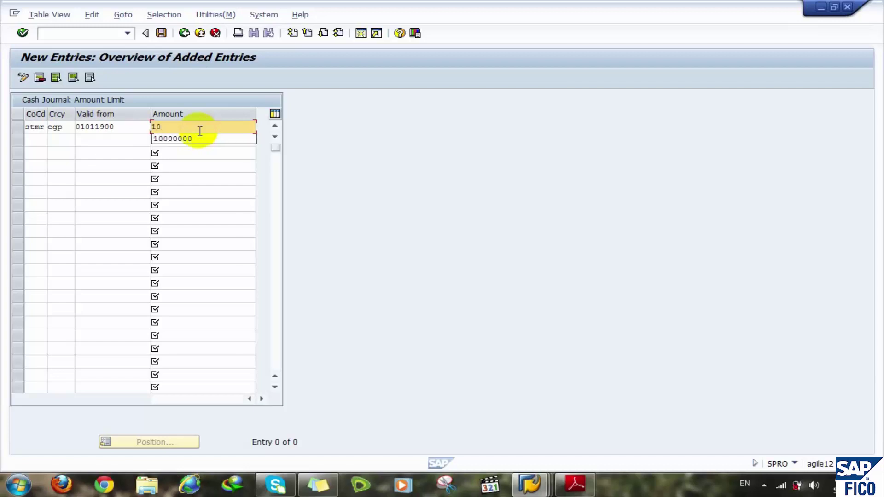
key("Down")
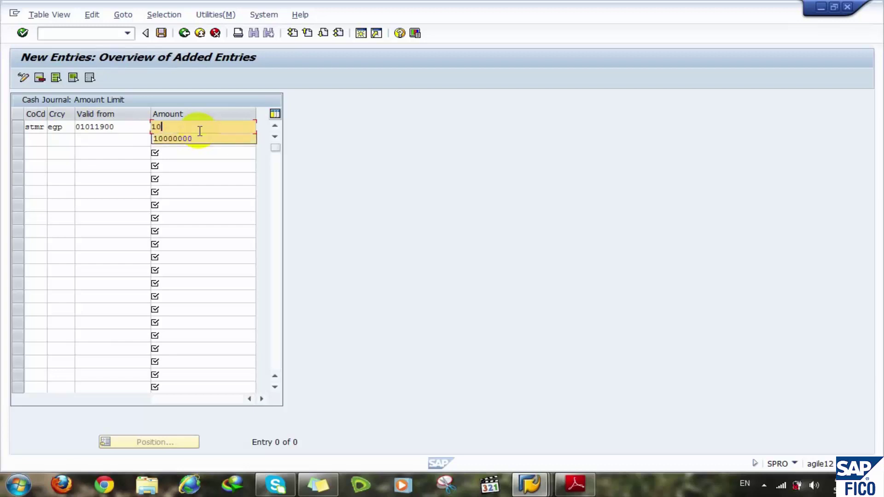
key("Return")
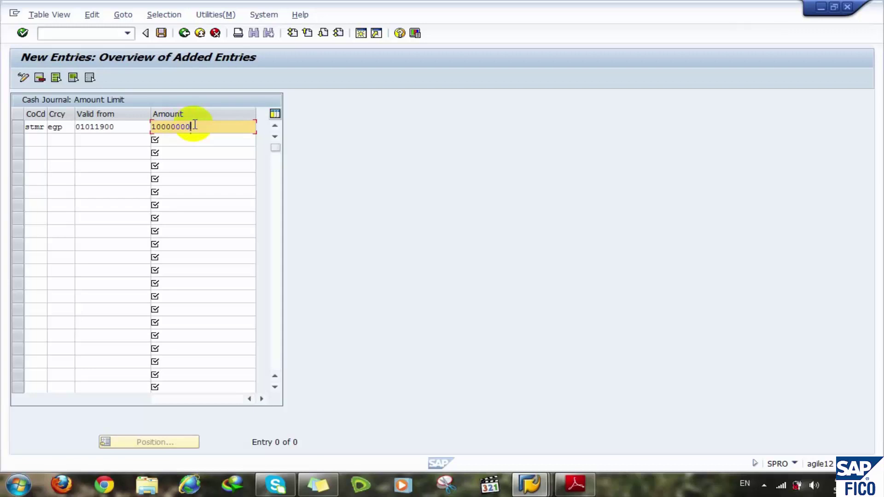
key("BackSpace")
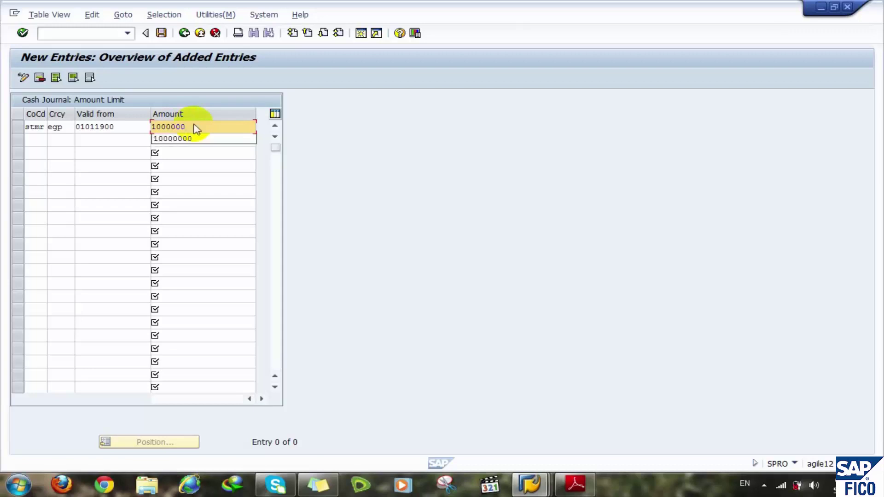
key("Return")
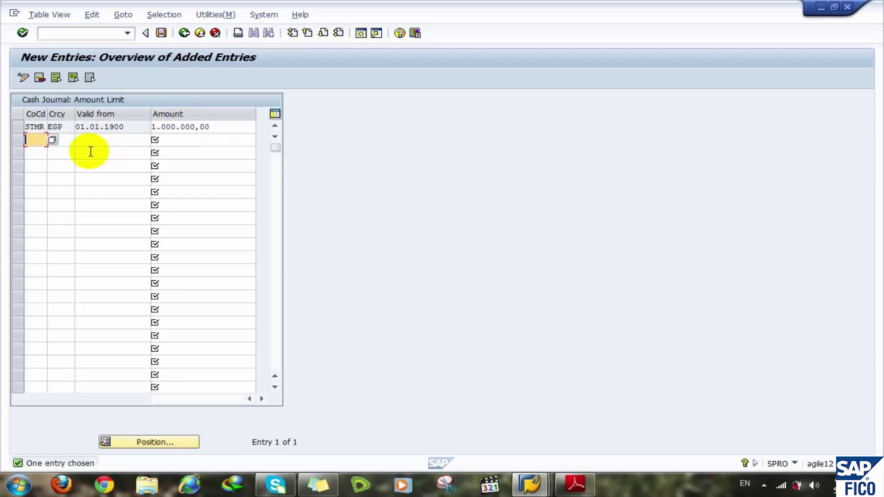
left_click(36, 127)
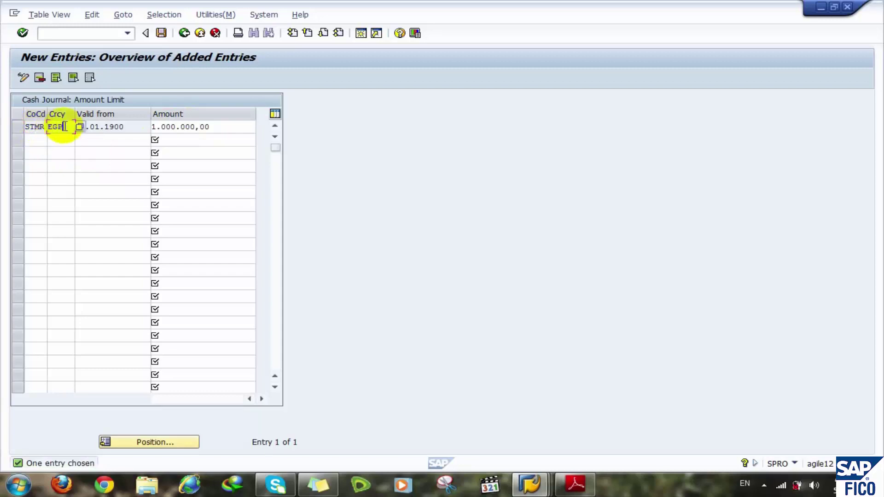
left_click(69, 127)
left_click(161, 33)
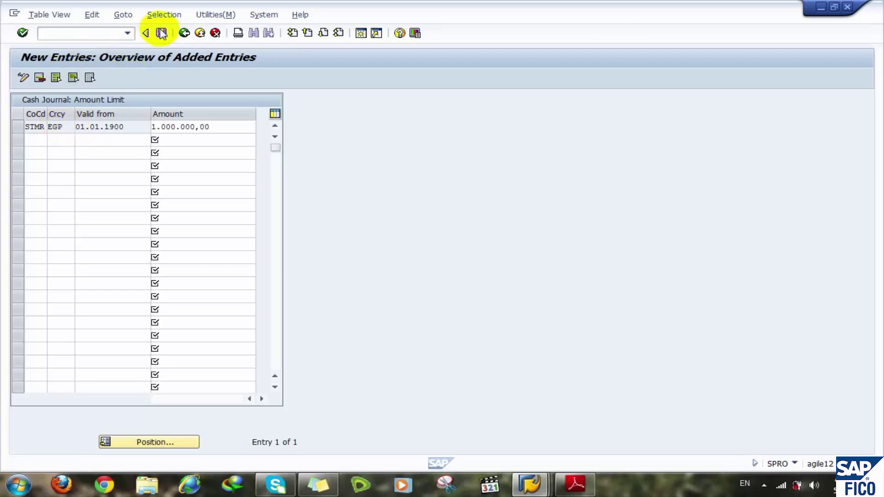
- Confirm the customizing request and go back to the Amount Limit overview
left_click(205, 211)
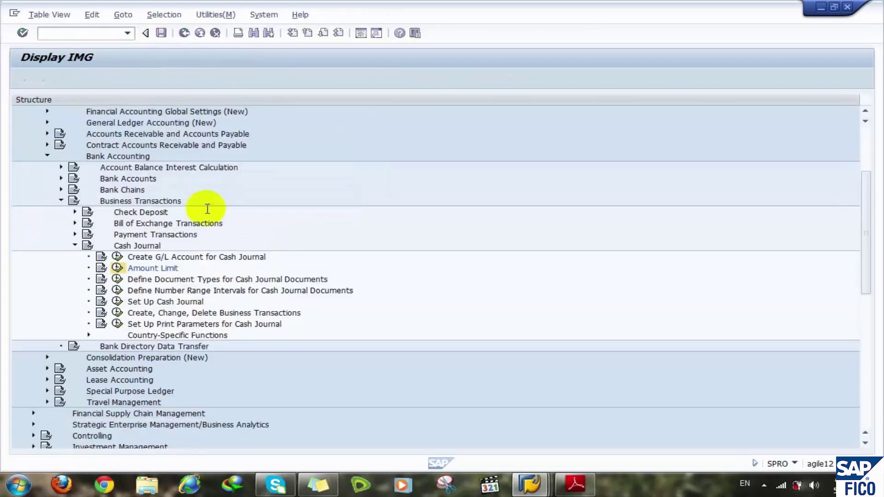
left_click(184, 33)
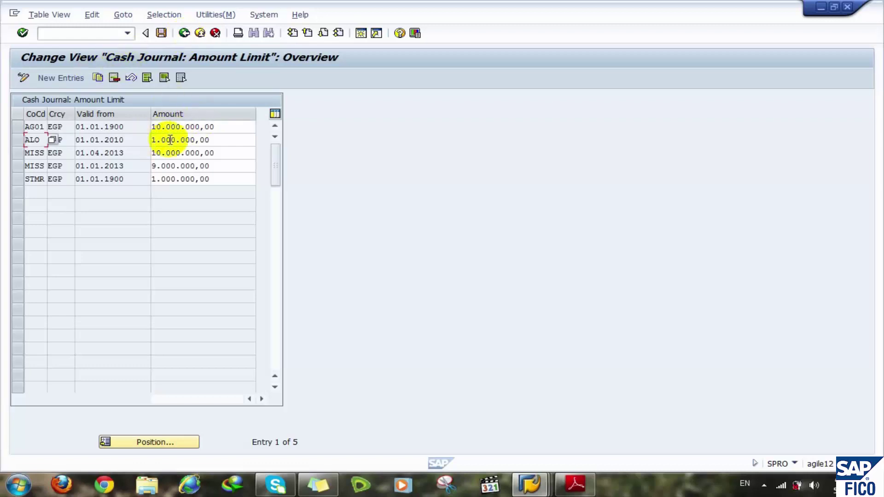
- Change the STMR EGP amount limit to 100.000.000,00, save, and go back to Display IMG
left_click(211, 179)
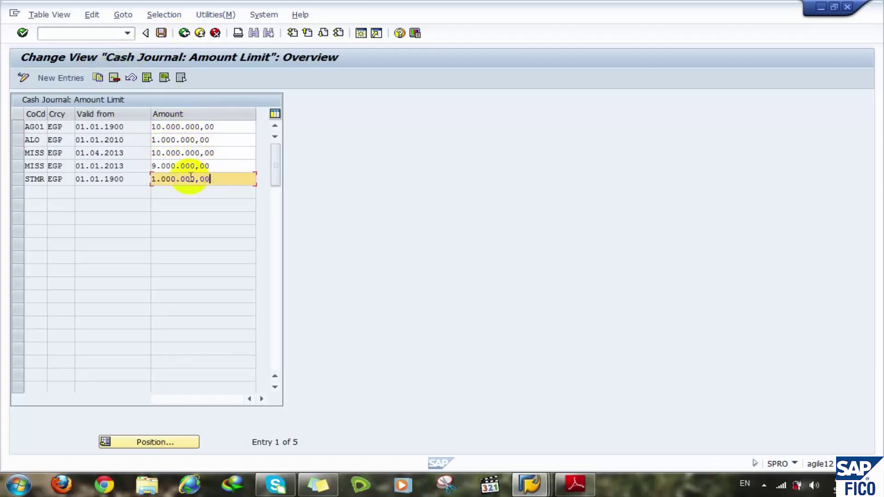
left_click(157, 179)
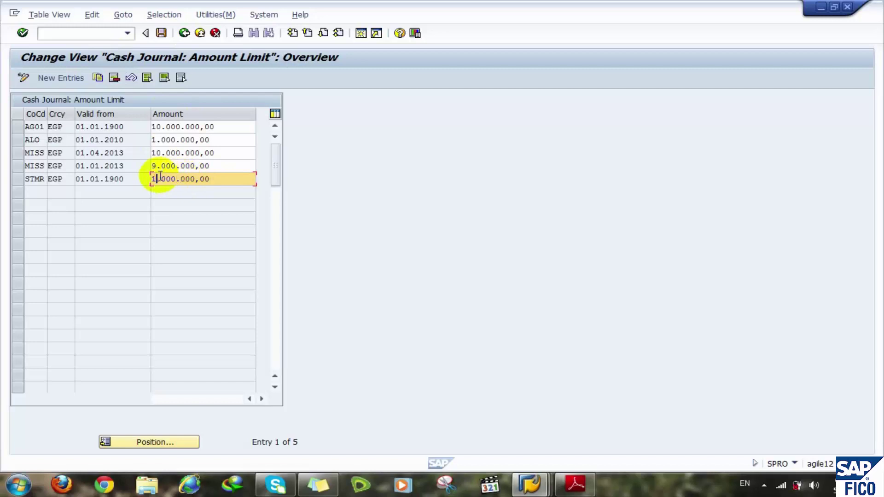
type("00")
double_click(160, 179)
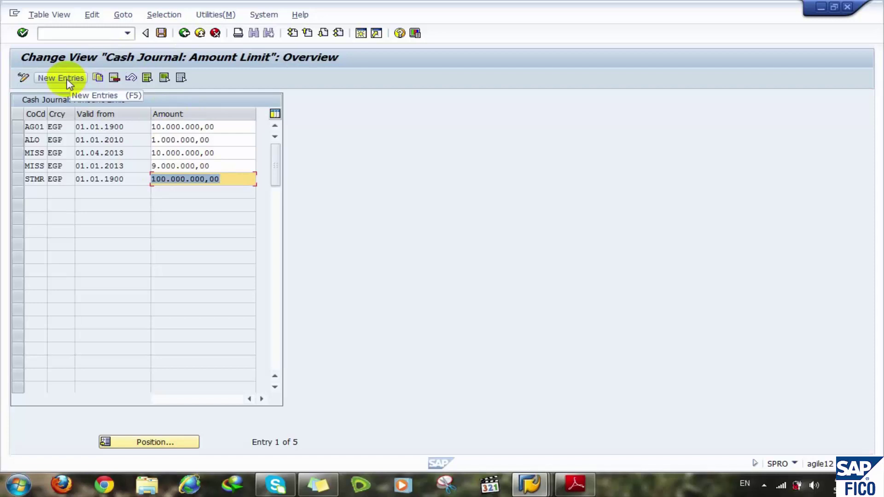
left_click(168, 179)
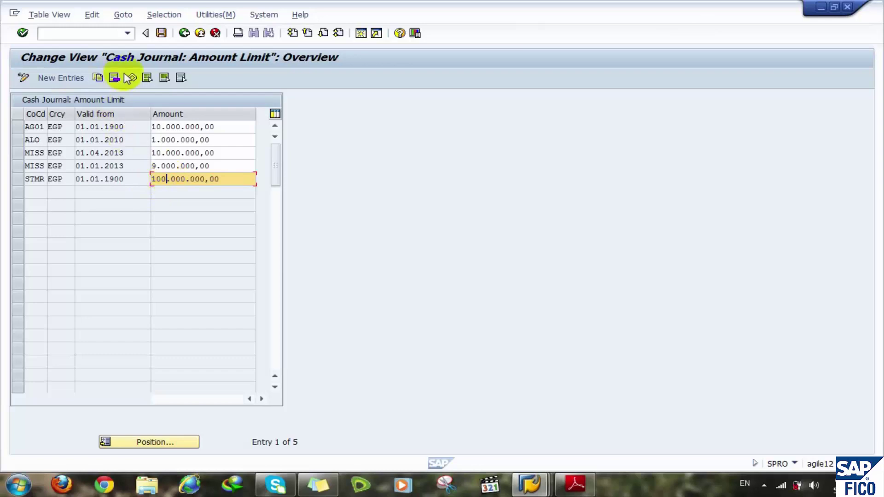
left_click(160, 33)
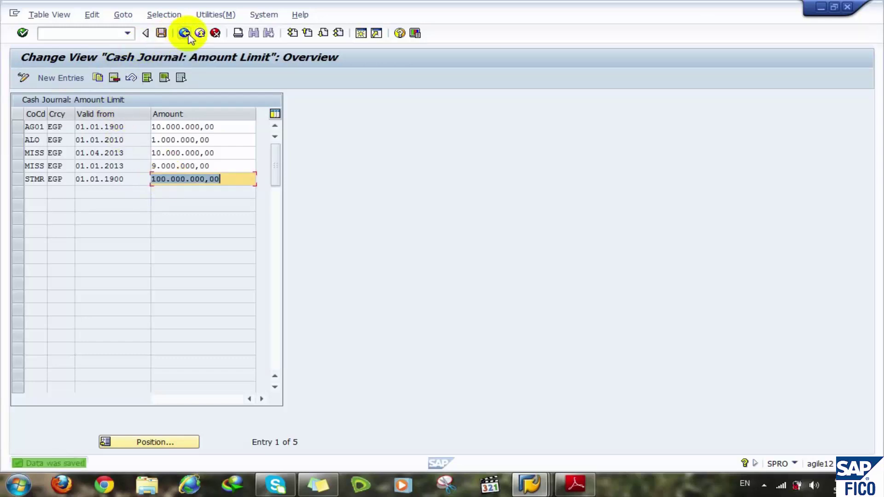
left_click(185, 33)
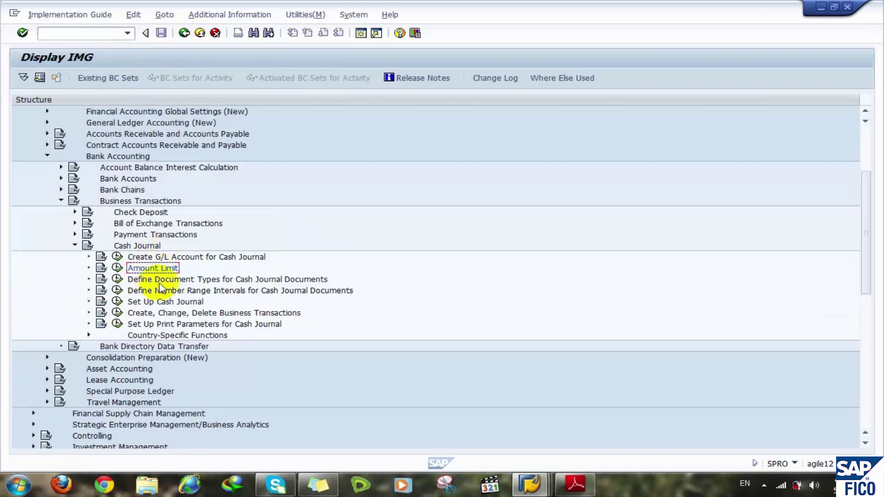
left_click(162, 280)
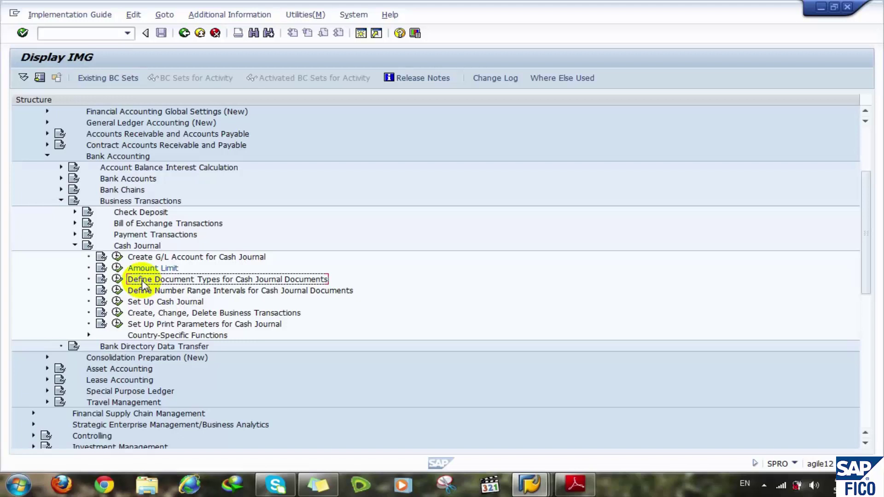
left_click(117, 292)
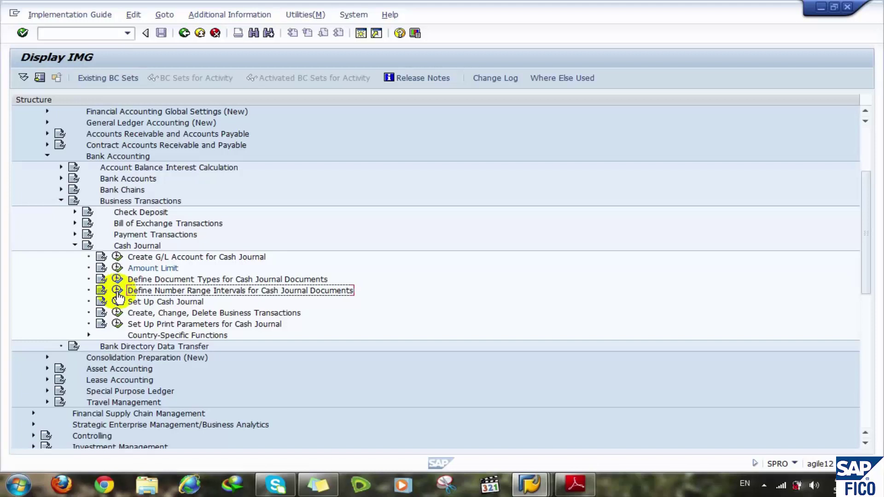
left_click(118, 291)
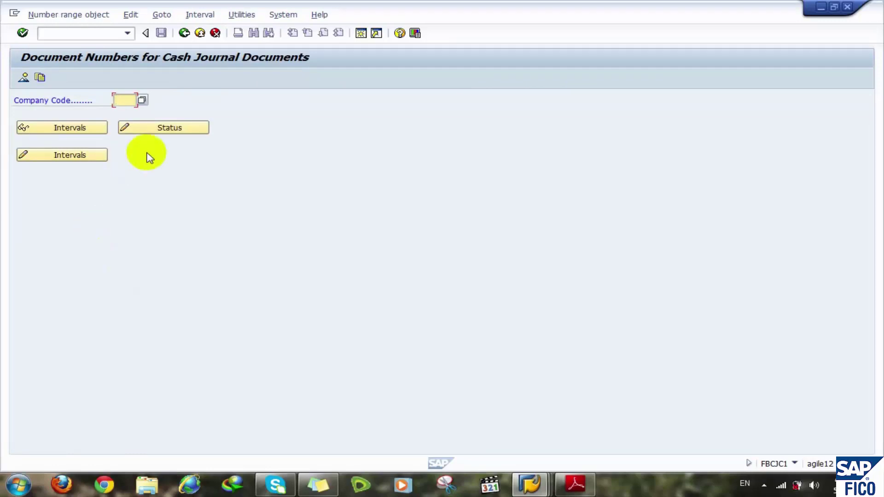
type("stmr")
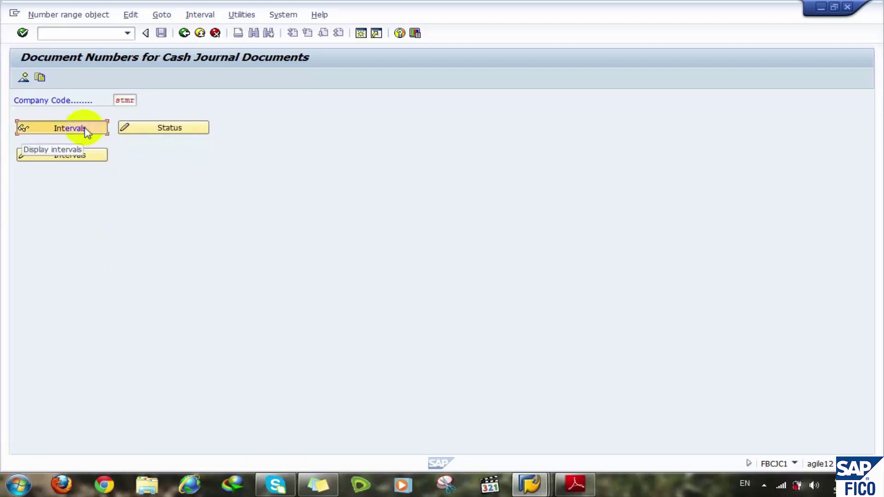
left_click(86, 130)
left_click(126, 184)
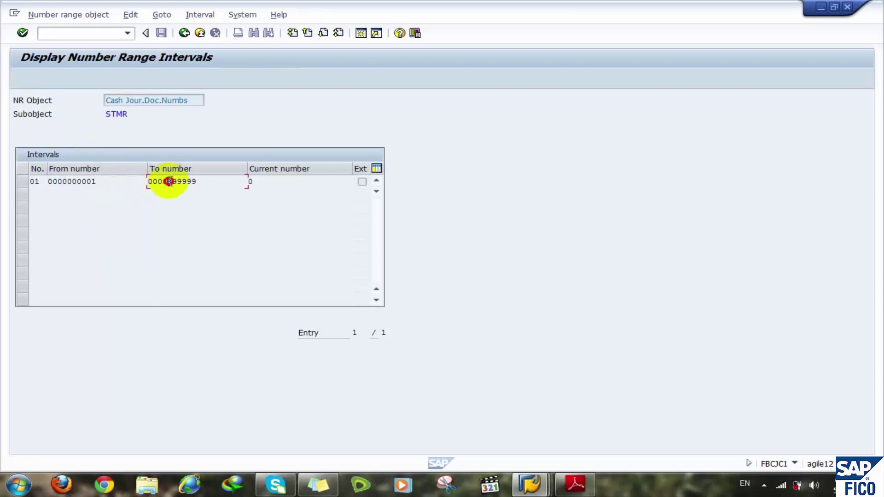
left_click(198, 181)
left_click_drag(199, 180, 173, 180)
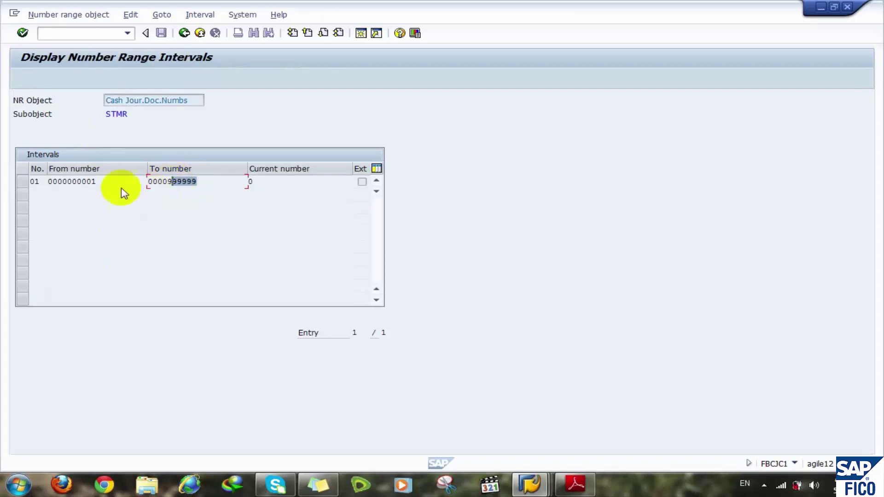
left_click(183, 33)
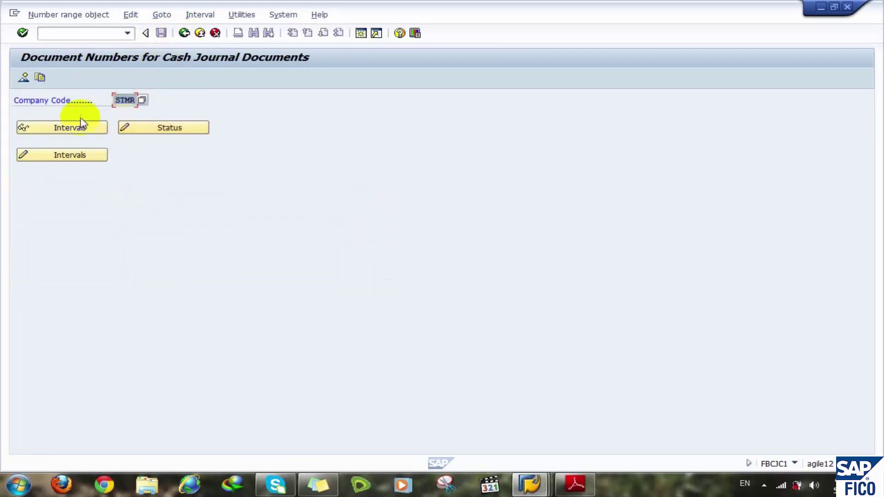
- Switch to Change Intervals and delete STMR's old interval 01
left_click(63, 156)
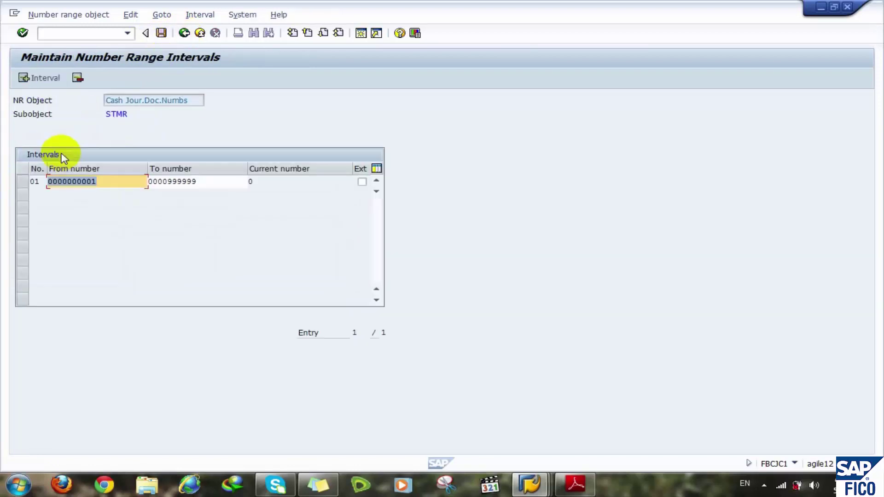
left_click(22, 181)
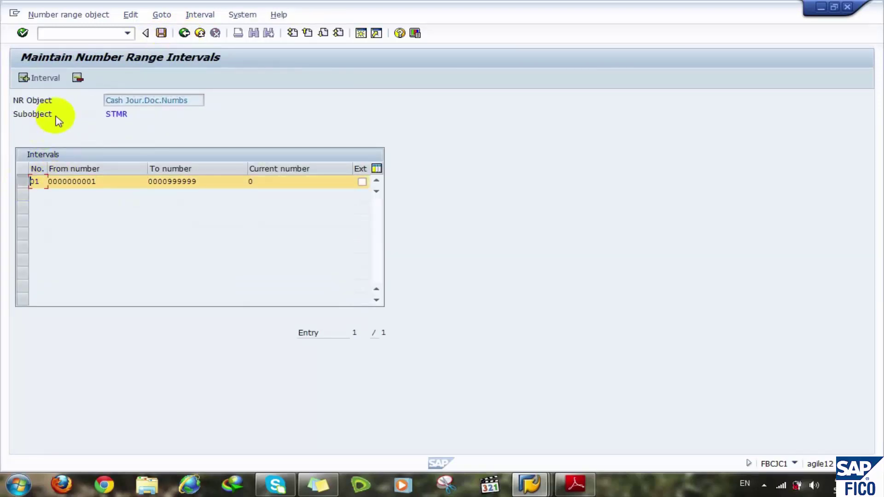
left_click(76, 80)
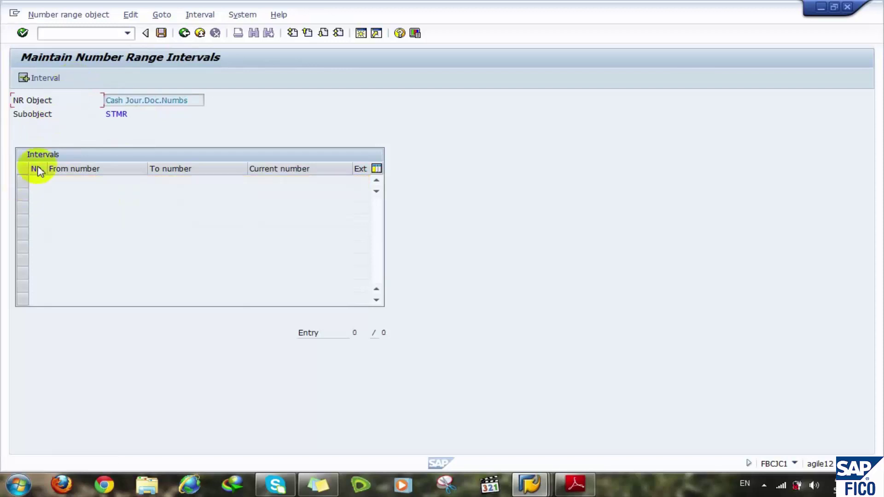
left_click(44, 80)
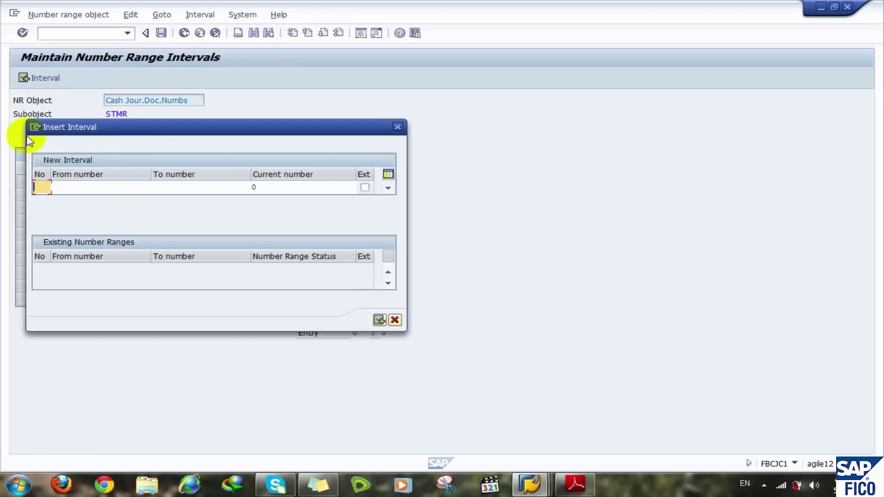
type("01")
left_click(71, 187)
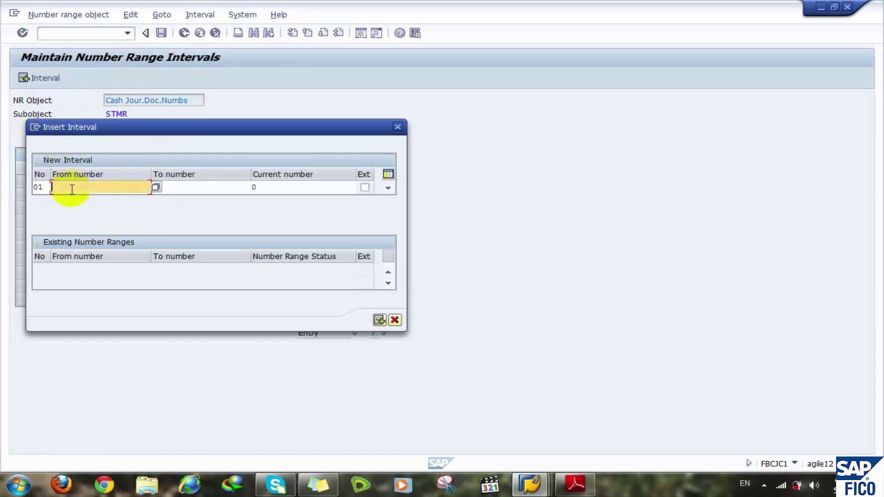
type("0")
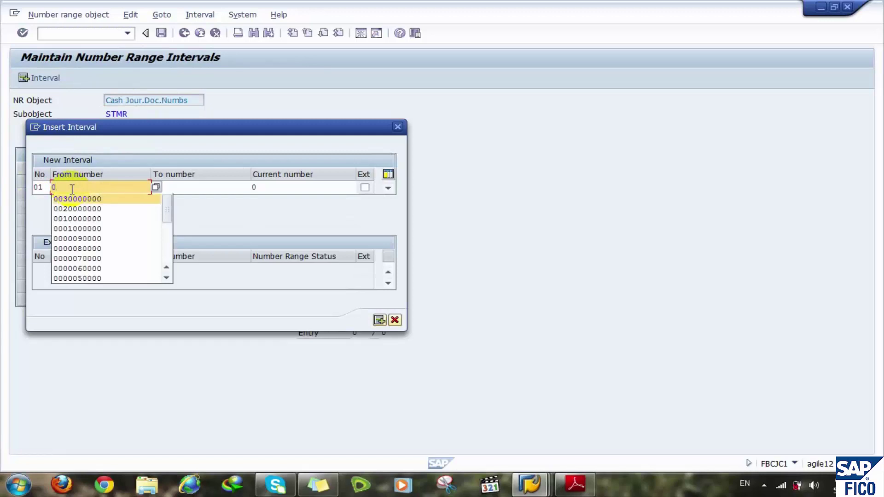
key("Down")
key("Down")
key("Down")
key("Return")
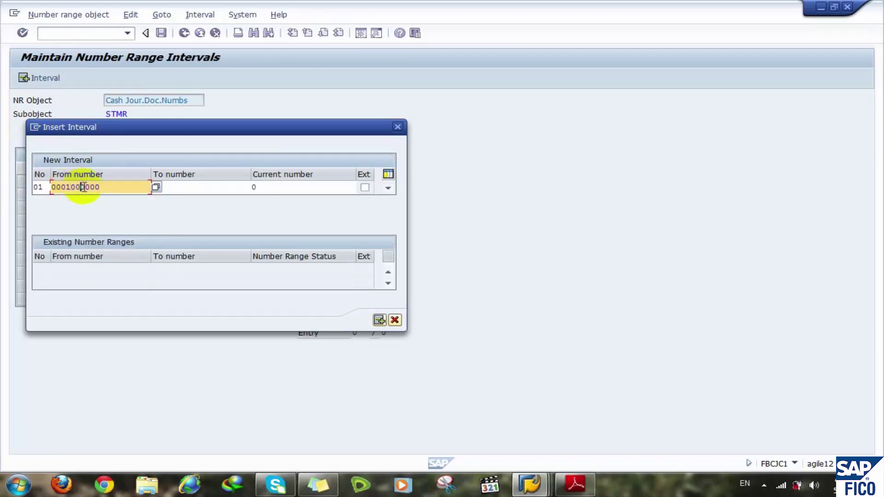
left_click(182, 189)
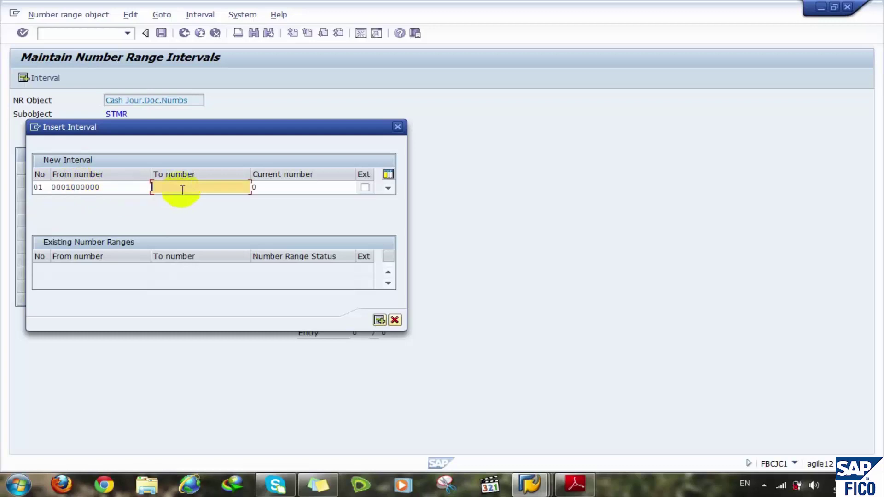
type("01")
key("BackSpace")
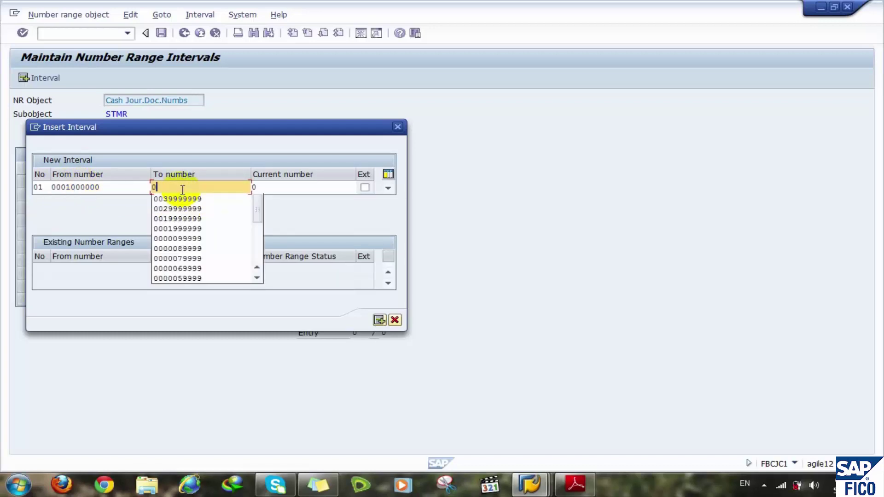
key("Down")
key("Down")
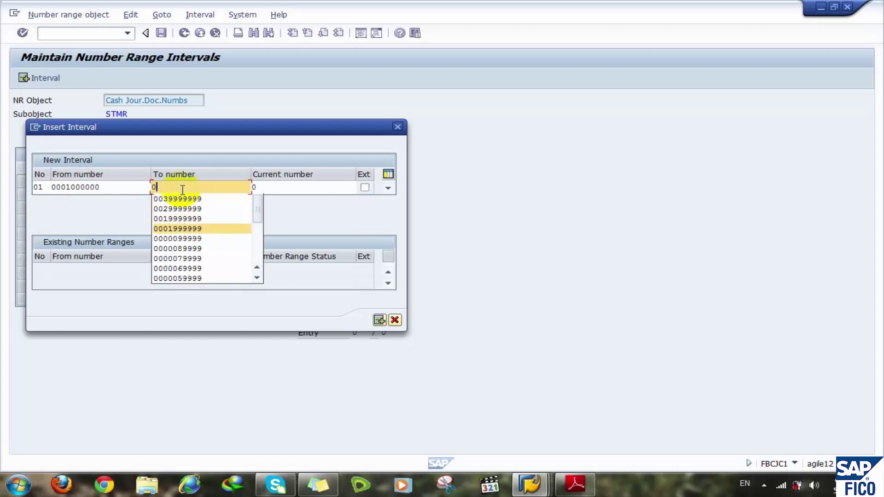
key("Return")
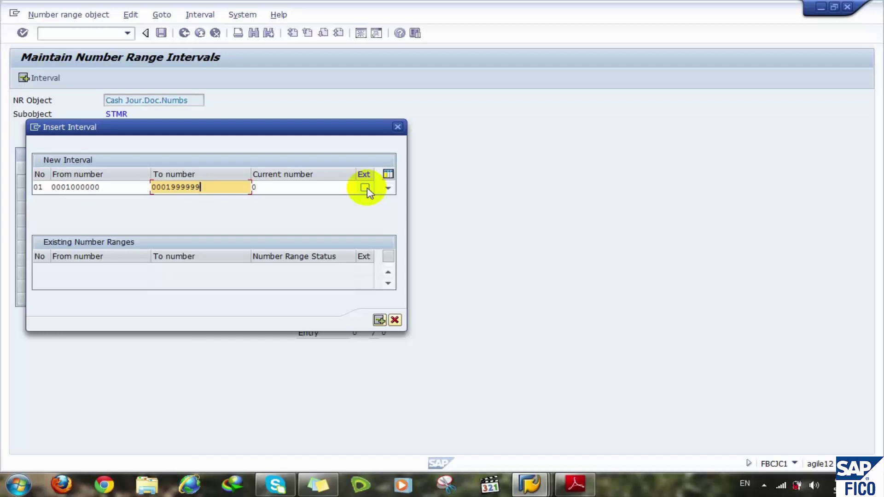
left_click(378, 319)
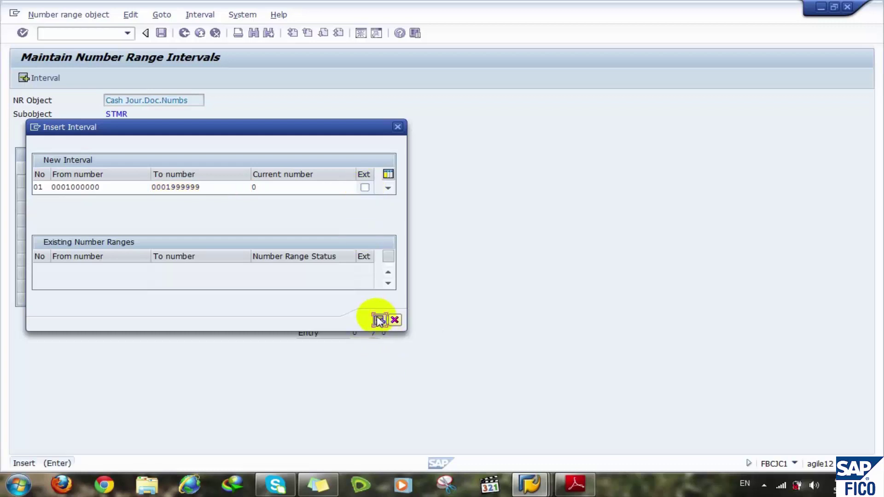
left_click(45, 78)
type("02")
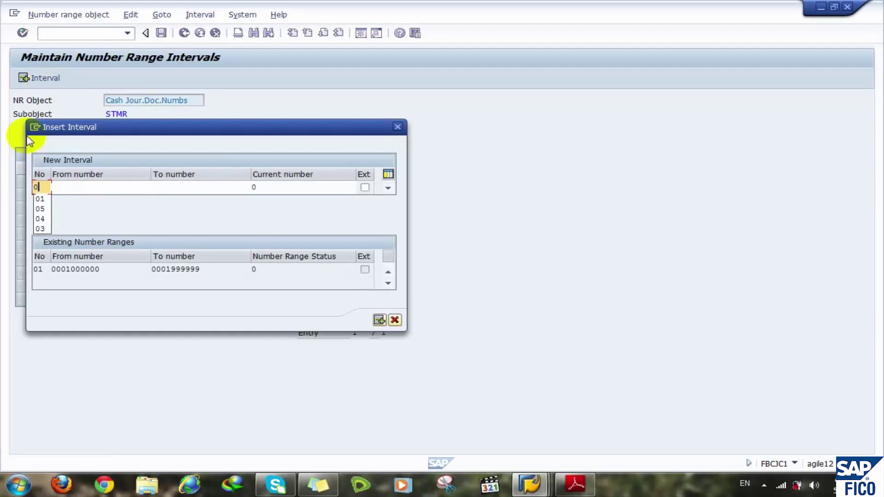
left_click(86, 184)
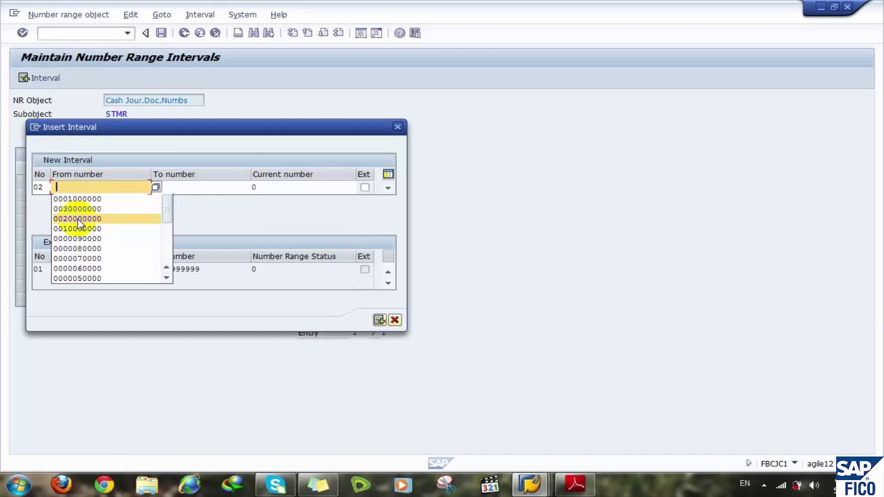
type("00")
key("BackSpace")
key("BackSpace")
type("000")
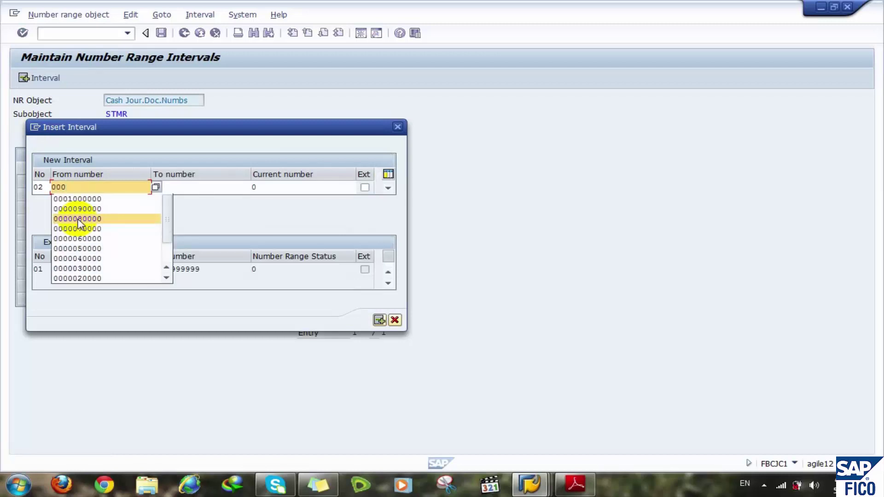
type("2")
key("Down")
key("Return")
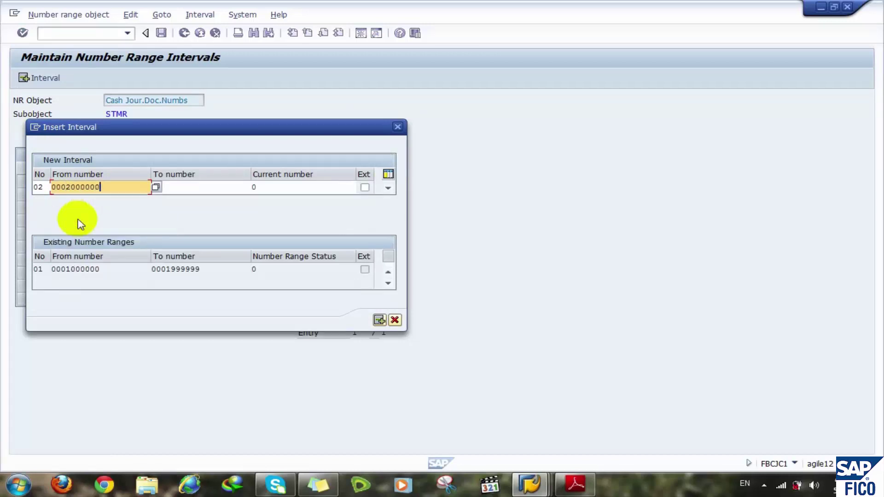
left_click(214, 187)
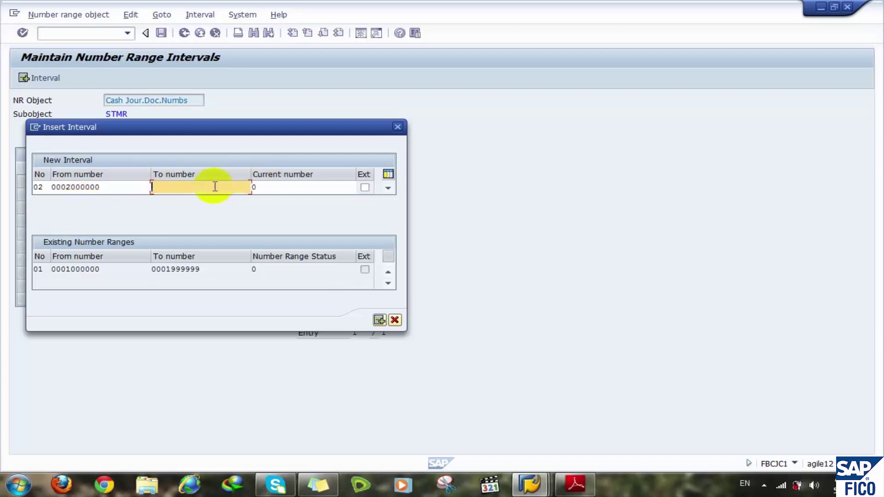
type("000")
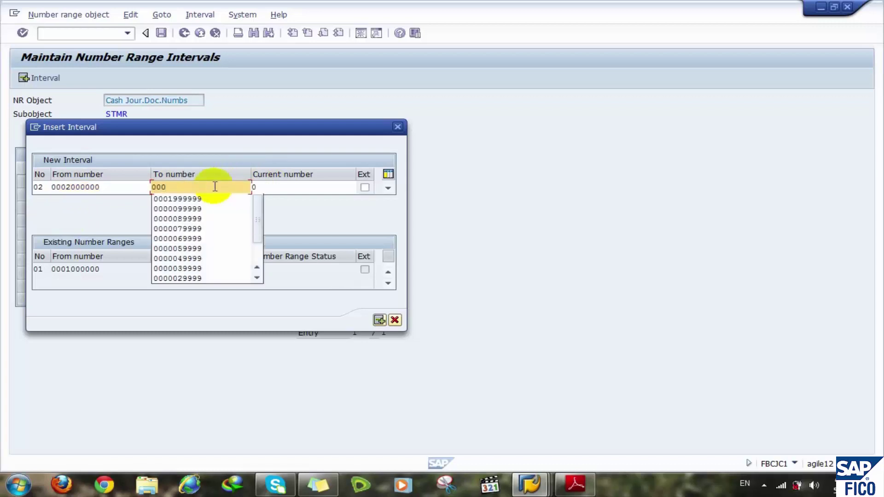
type("29")
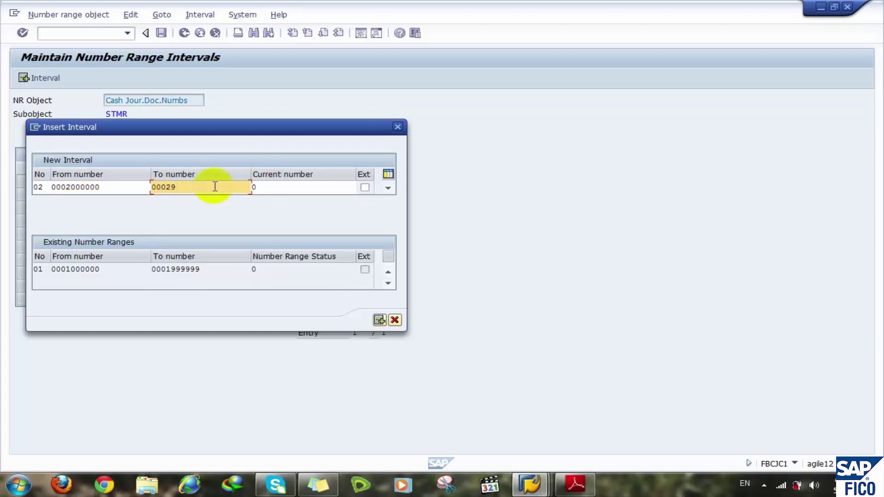
type("99999")
left_click(379, 320)
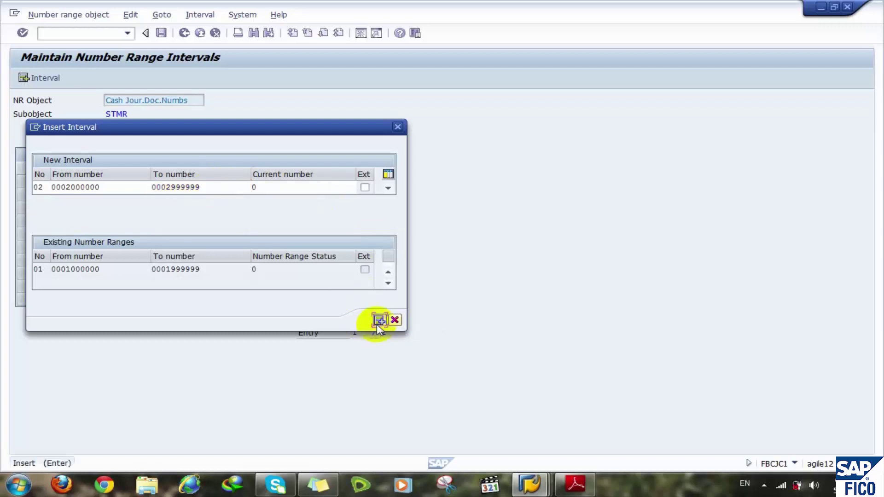
left_click(25, 78)
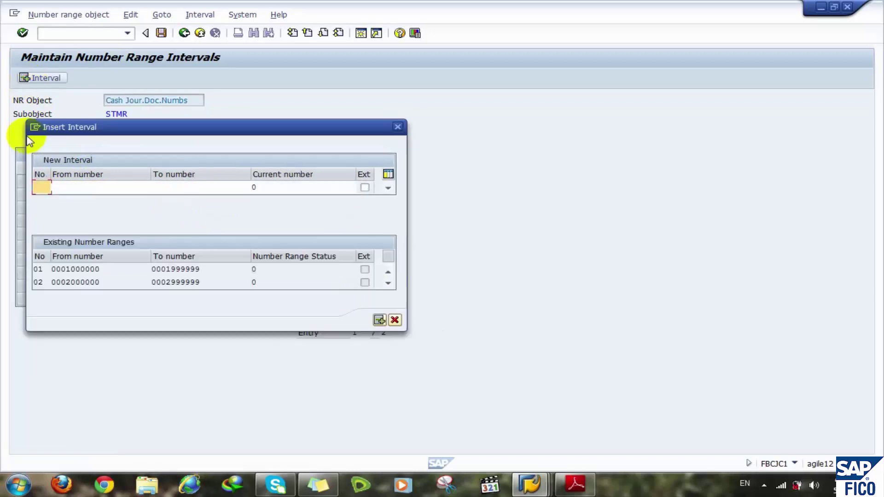
type("03")
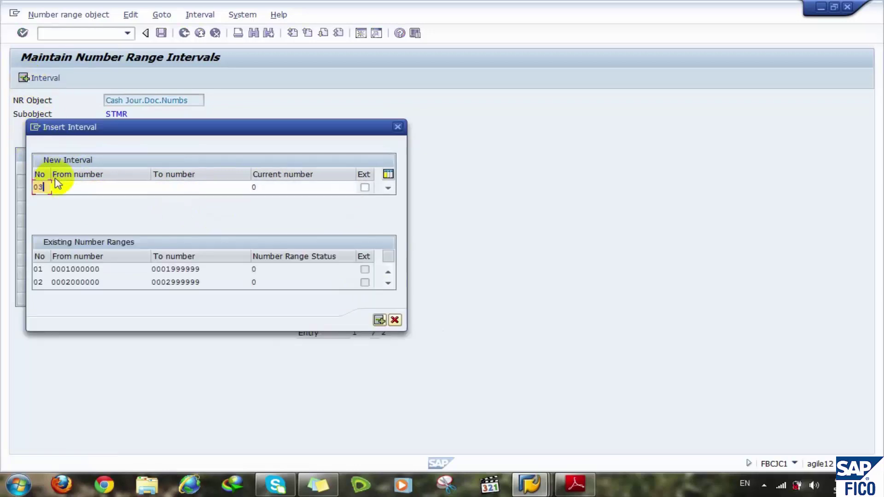
left_click(71, 187)
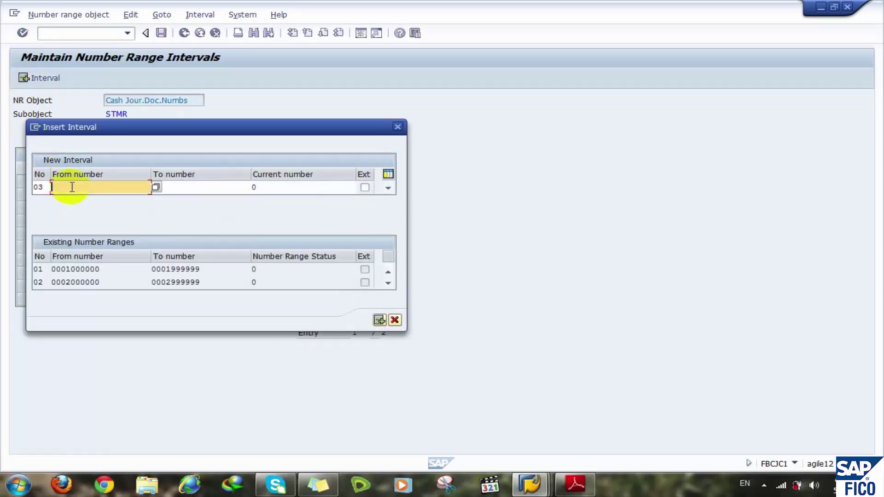
type("0")
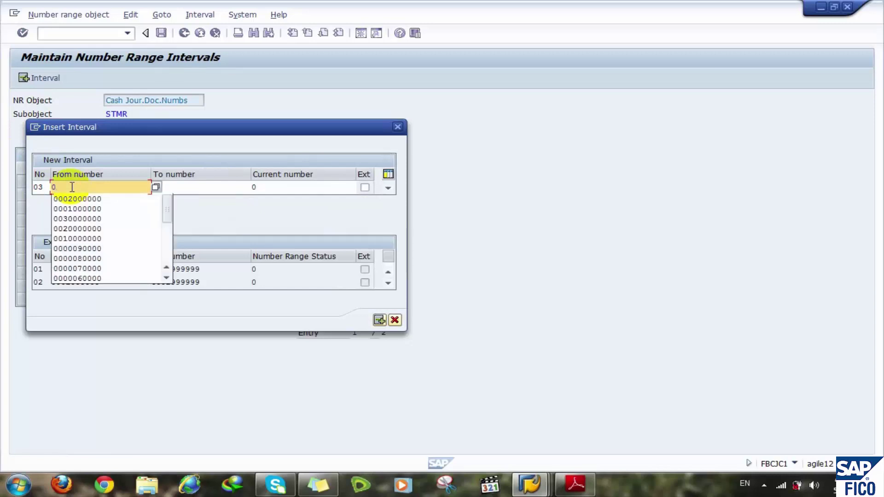
type("003")
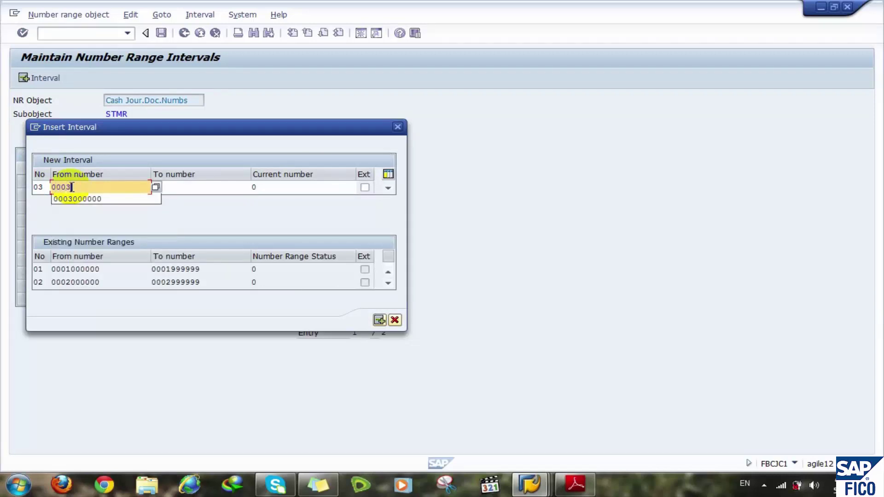
key("Down")
key("Return")
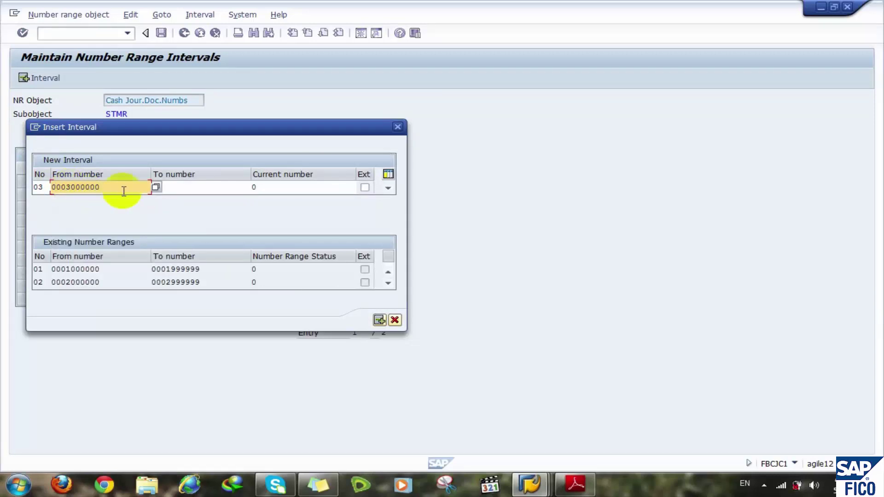
left_click(178, 187)
type("000")
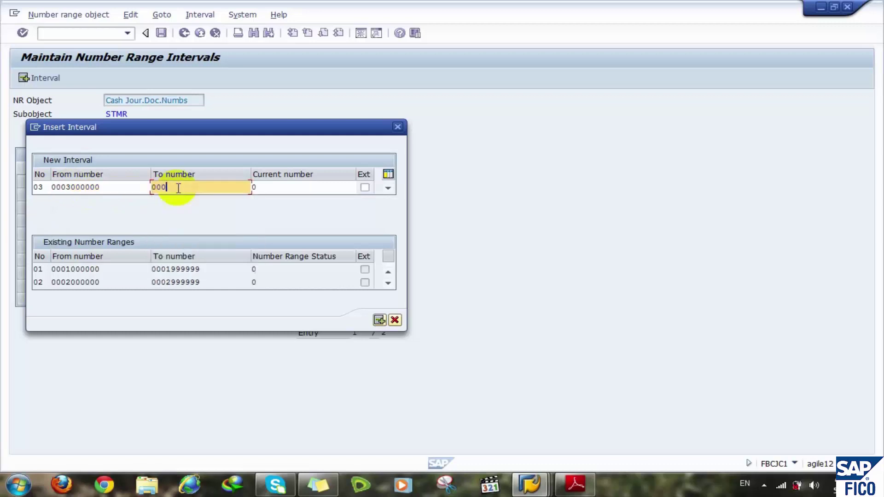
type("3999999")
left_click(380, 318)
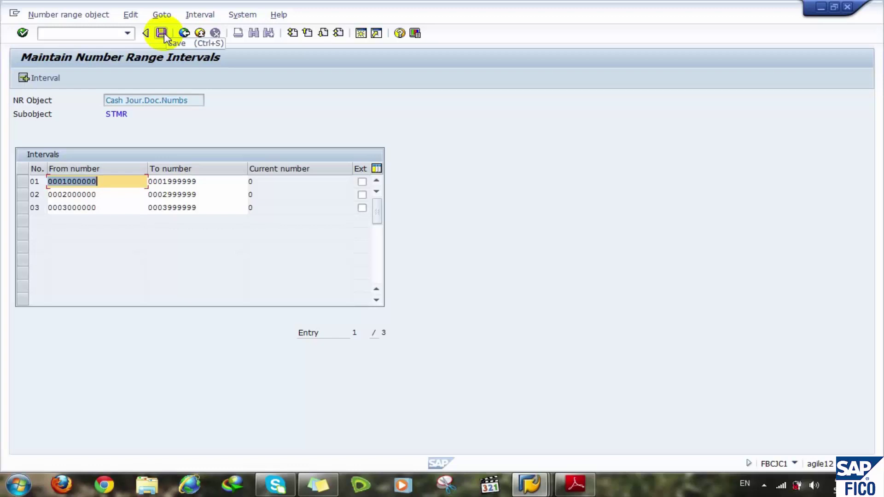
- Save the STMR intervals, dismiss the transport notice, and go back twice to the IMG tree
left_click(161, 33)
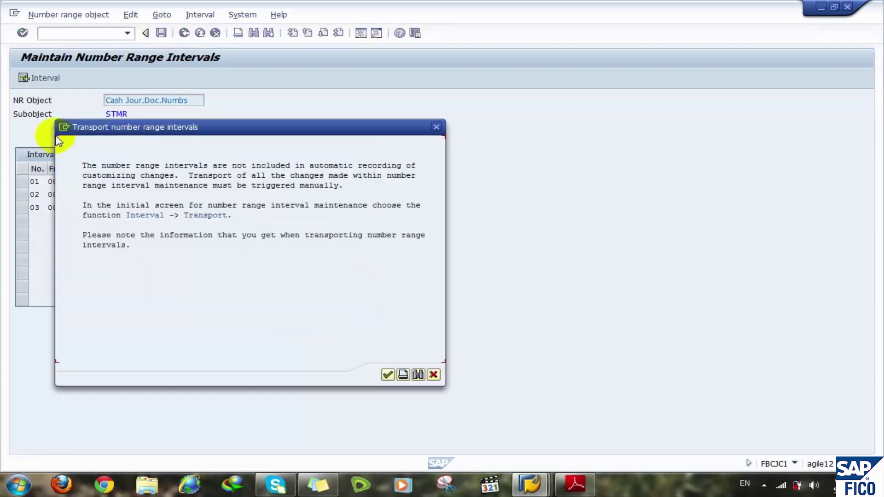
left_click(388, 375)
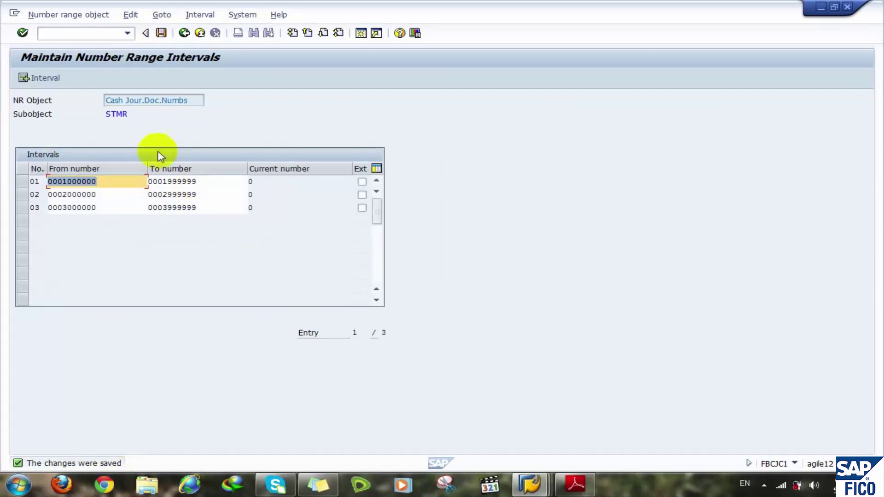
left_click(184, 32)
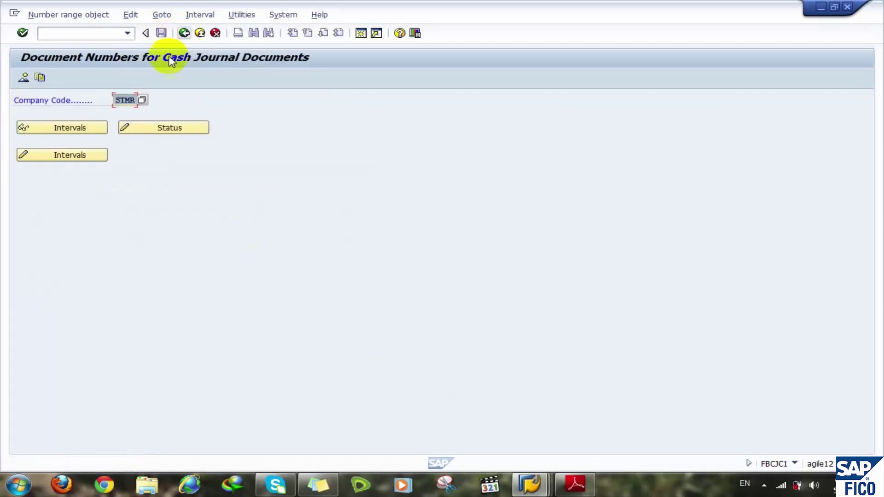
left_click(184, 33)
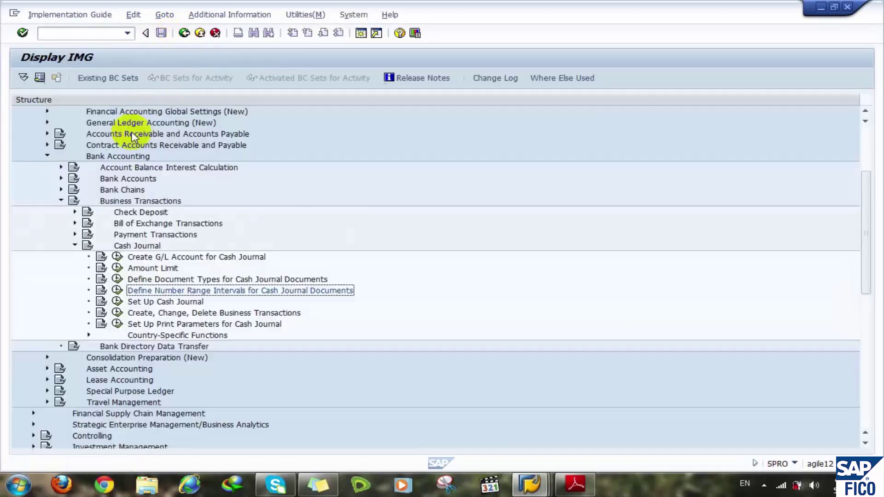
- Run Define Document Types for Cash Journal Documents to show the 64-entry document type overview
left_click(120, 279)
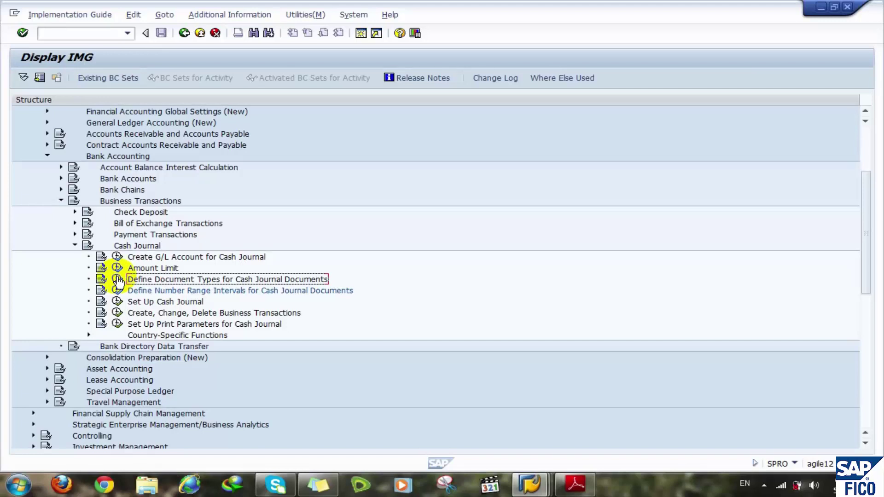
left_click(118, 279)
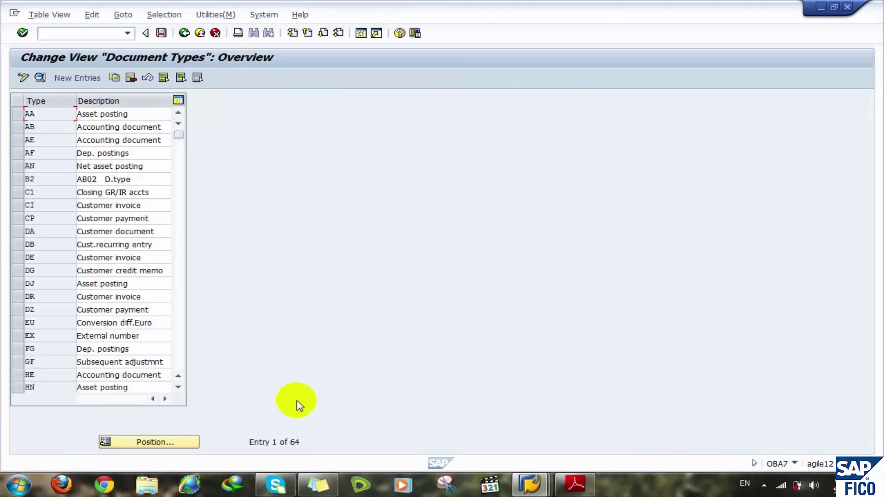
left_click(144, 442)
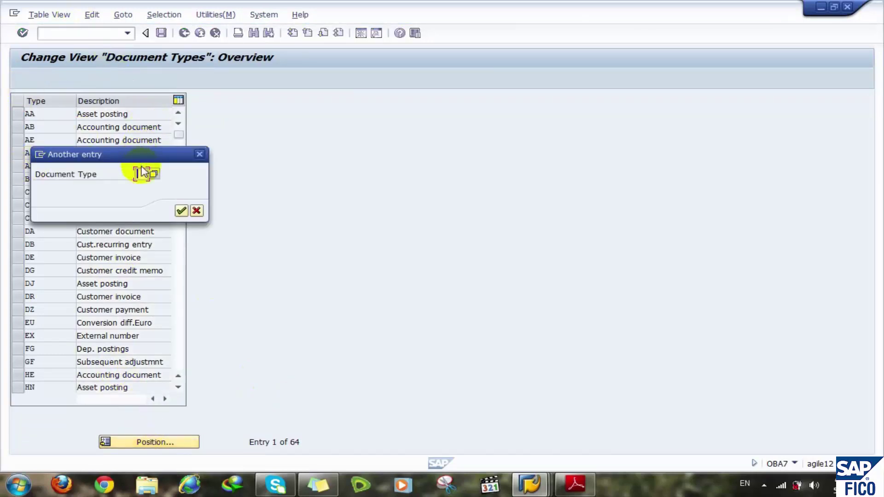
key("Return")
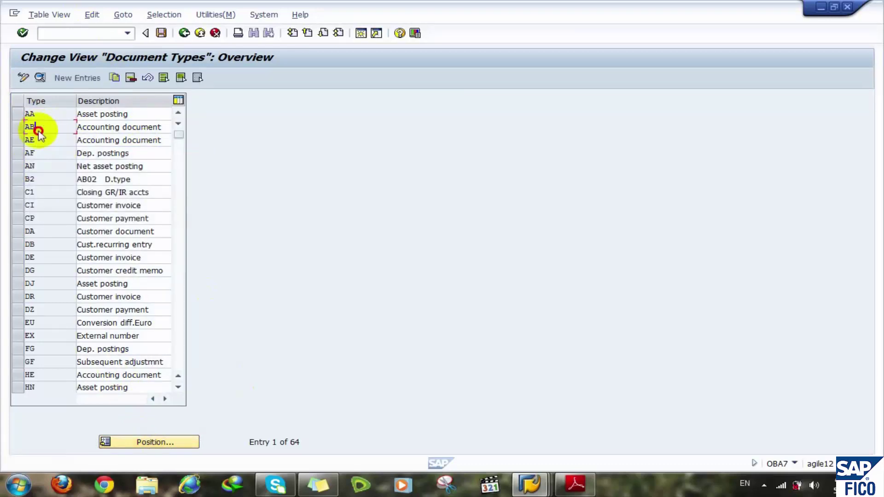
double_click(34, 130)
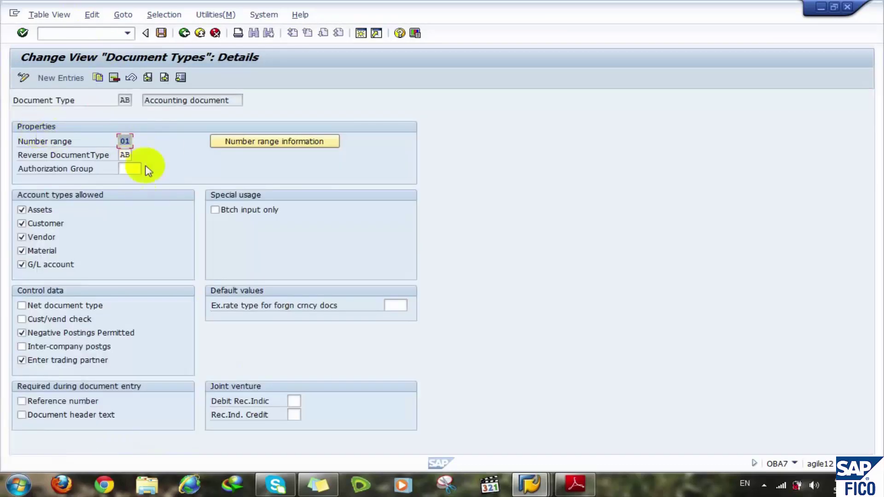
left_click(184, 32)
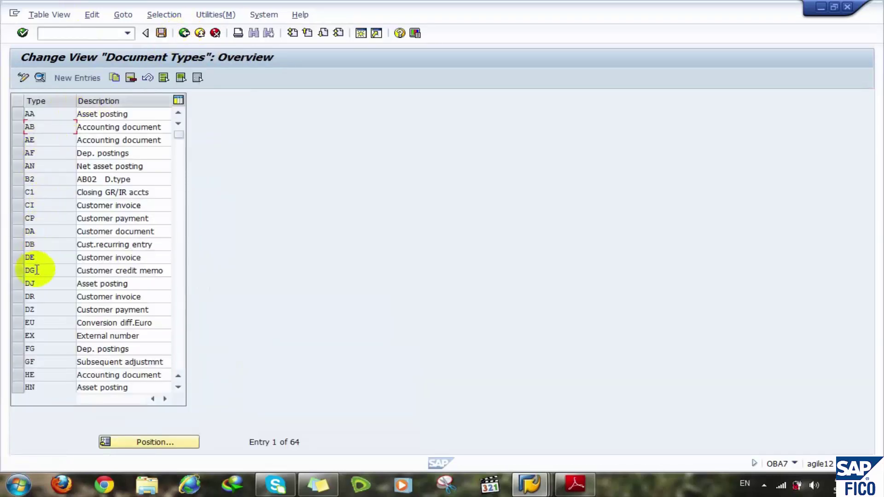
double_click(33, 309)
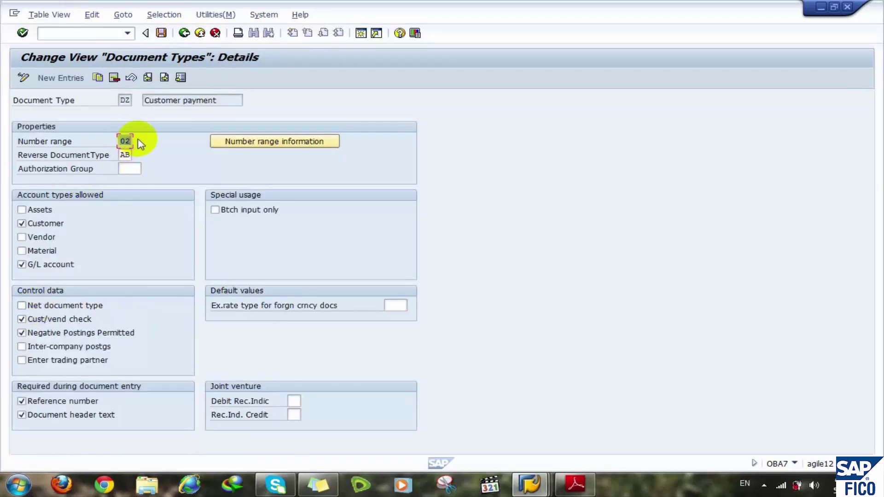
left_click(184, 33)
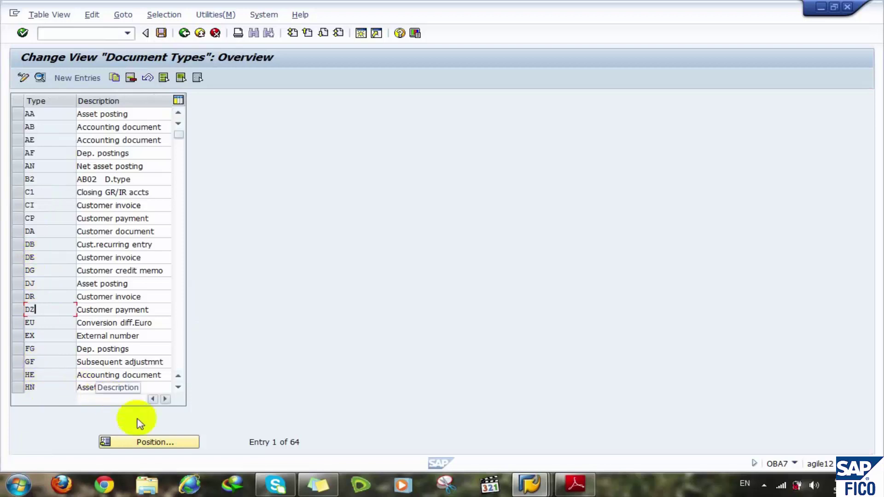
left_click(178, 342)
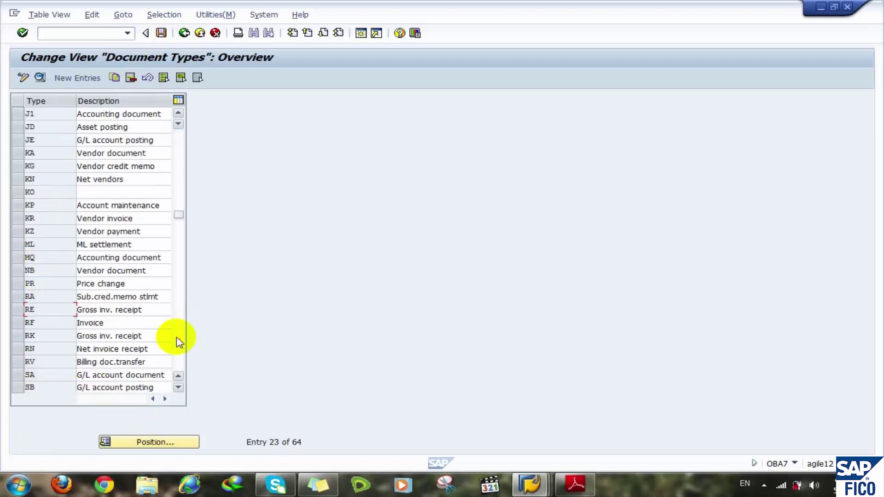
double_click(29, 231)
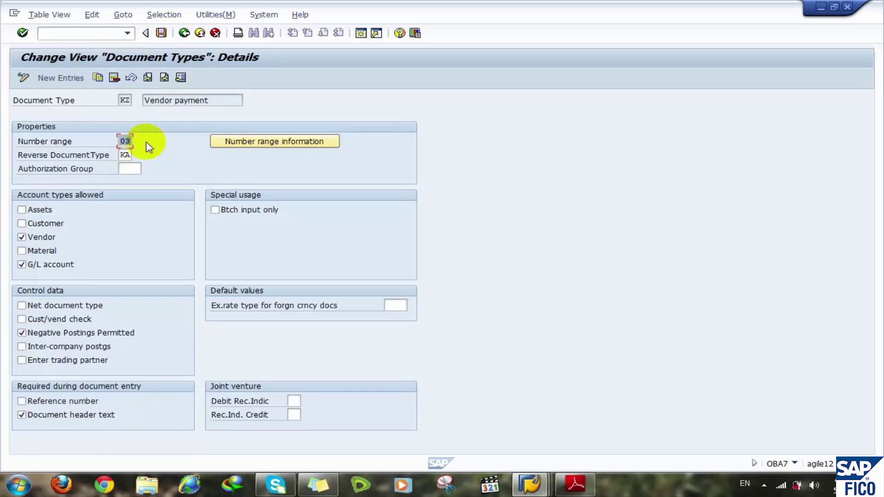
left_click(125, 155)
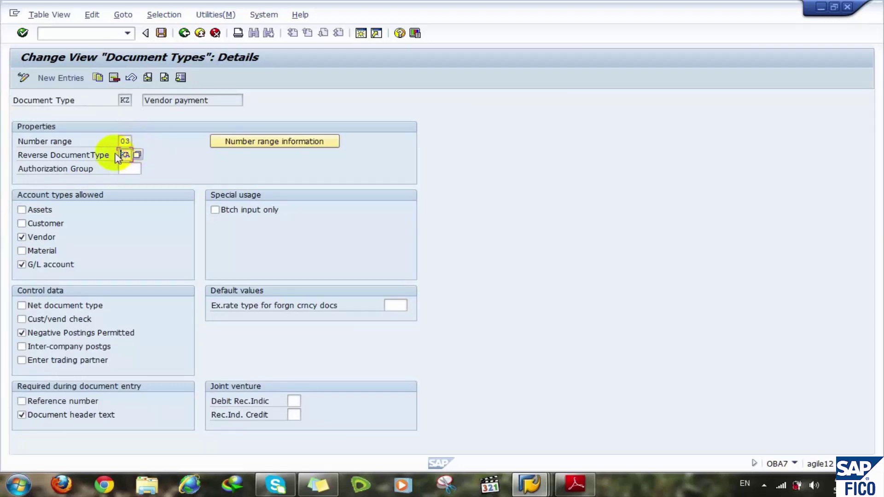
left_click(62, 157)
double_click(124, 155)
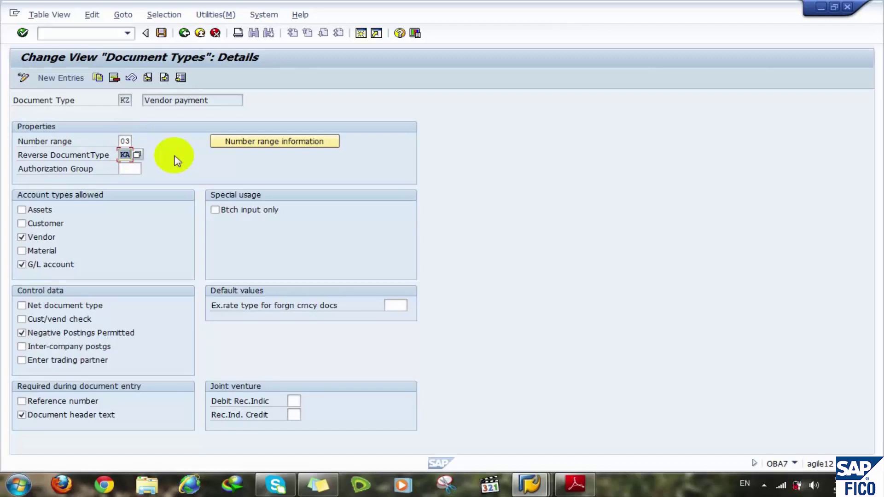
key("BackSpace")
type("ab")
left_click(184, 33)
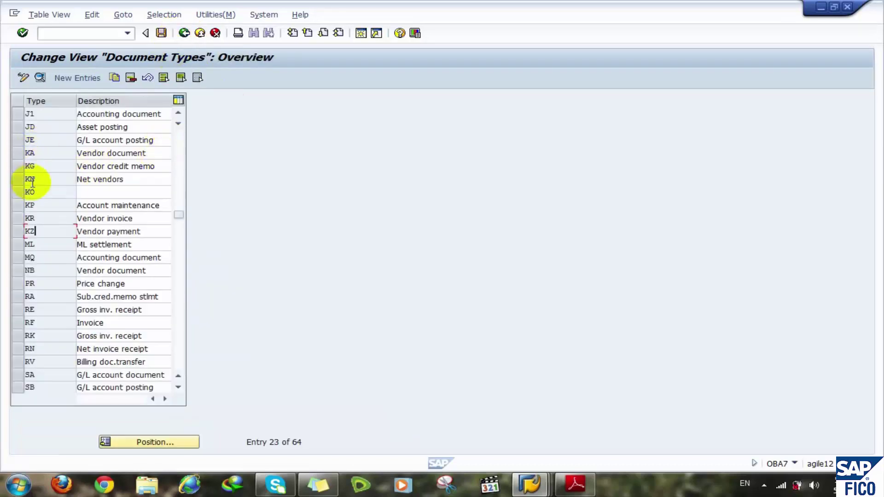
left_click(178, 169)
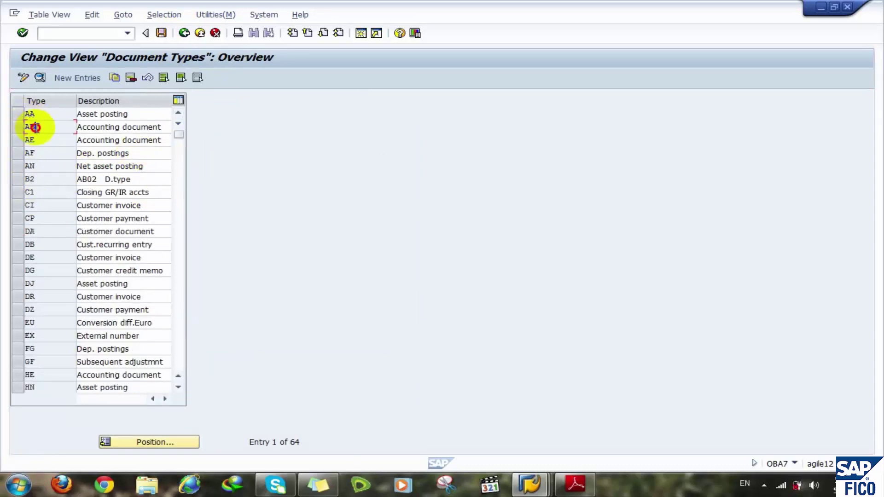
double_click(29, 126)
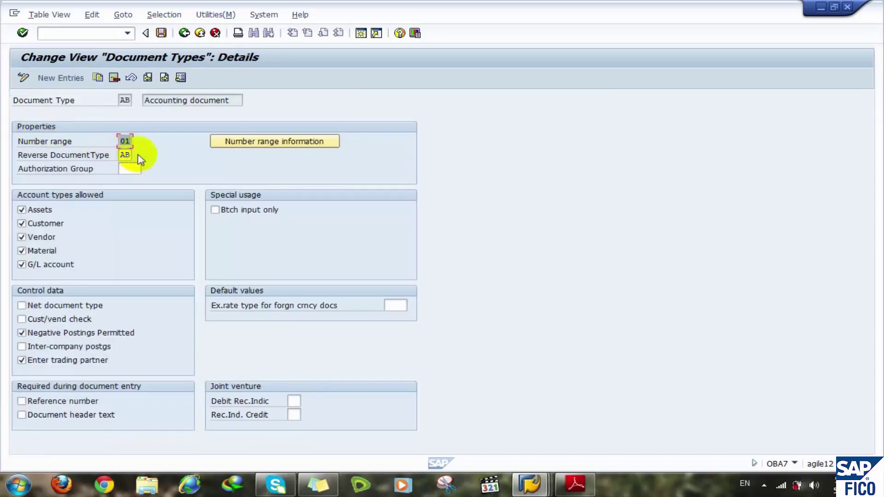
left_click(184, 33)
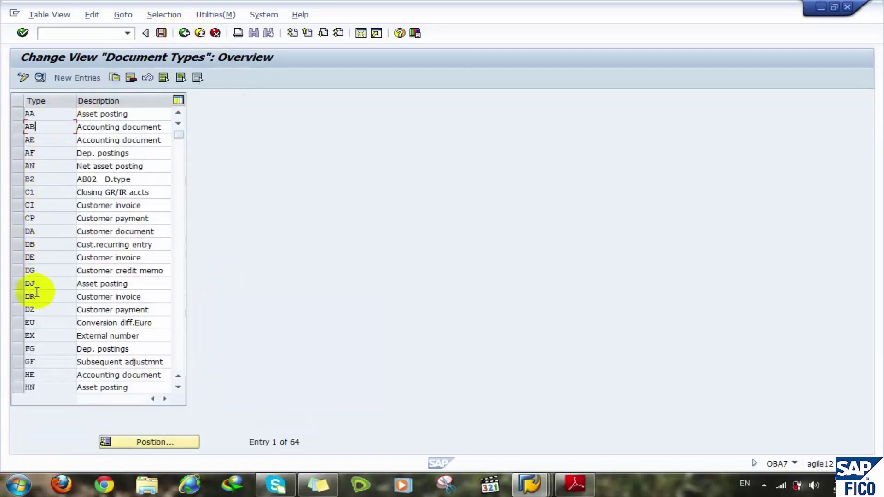
double_click(29, 310)
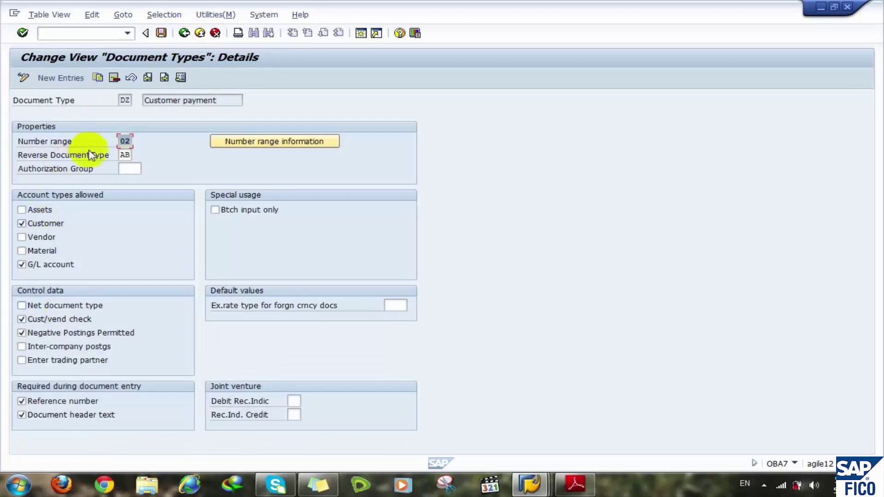
left_click(184, 33)
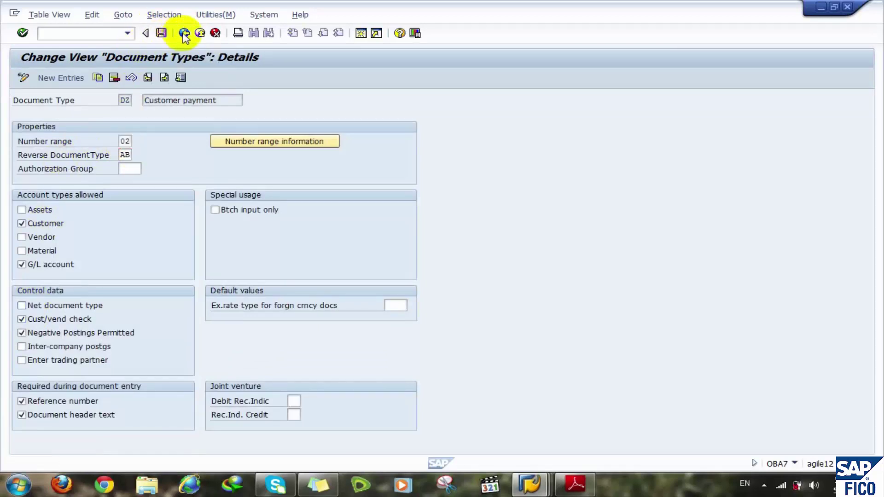
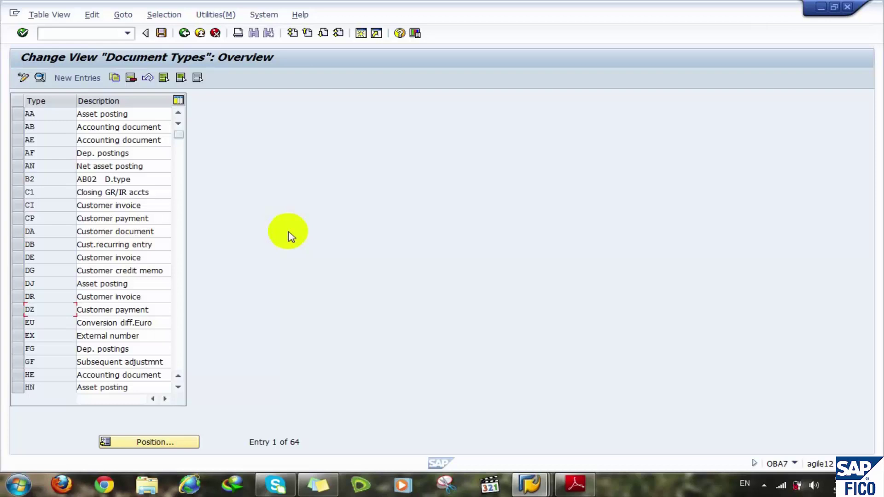
left_click(361, 37)
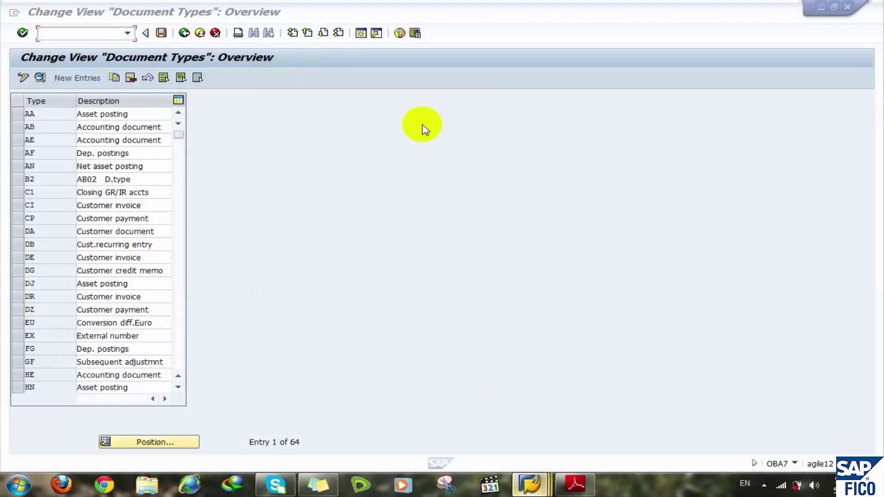
left_click(361, 34)
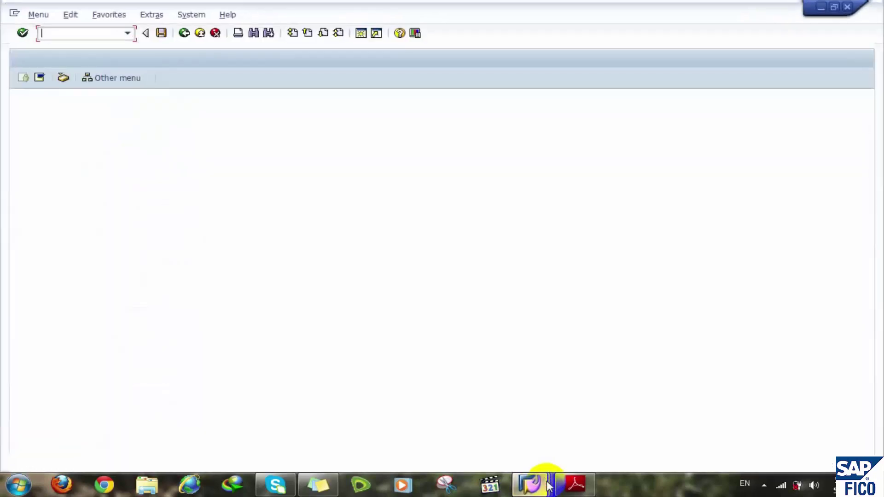
mouse_move(548, 485)
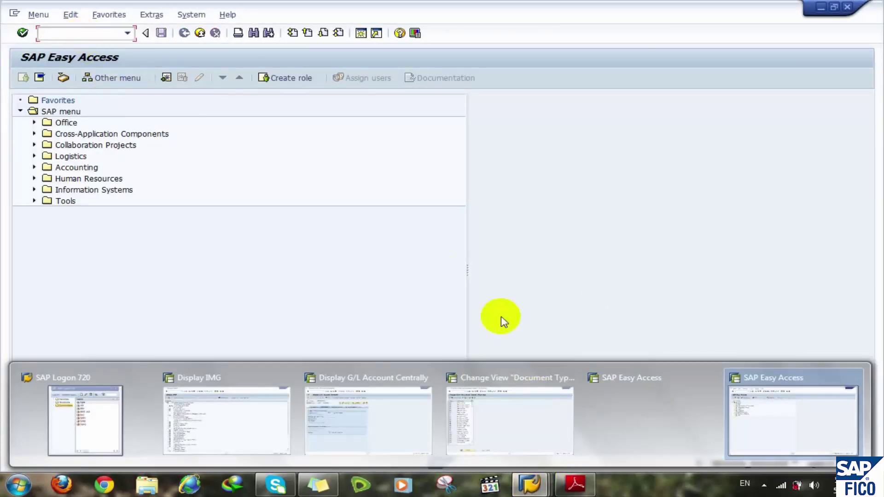
mouse_move(680, 390)
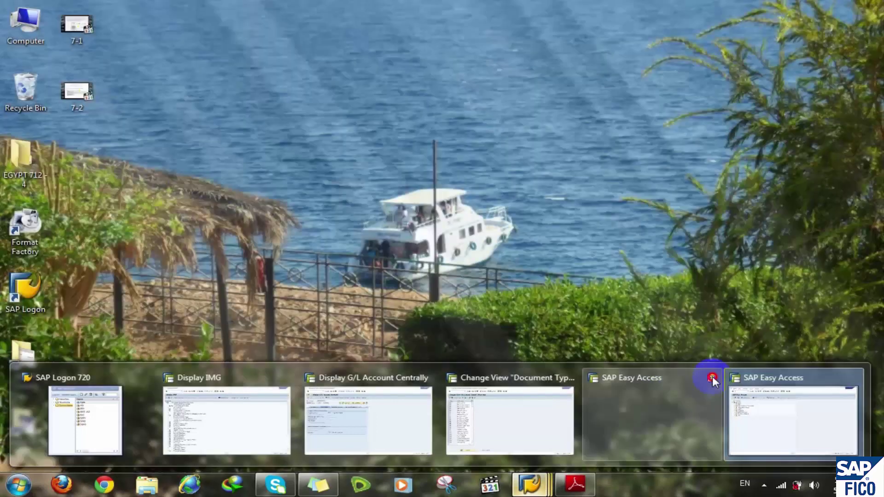
left_click(711, 378)
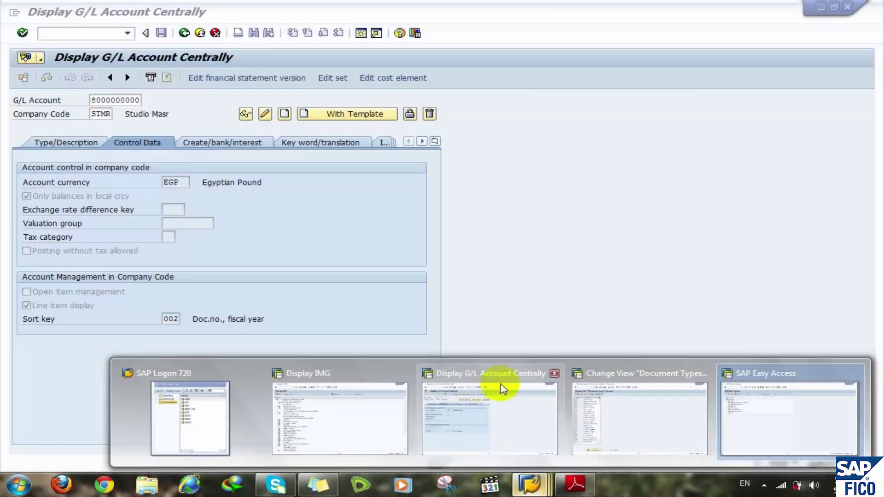
left_click(517, 386)
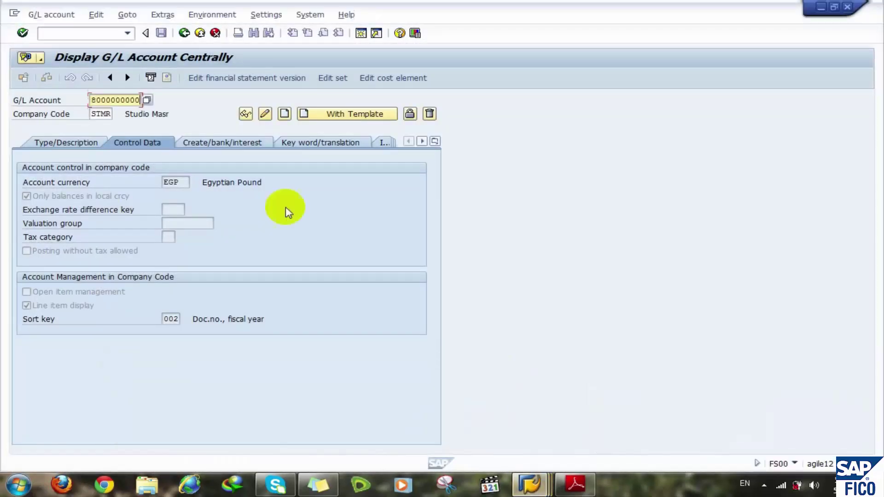
- Start transaction SPRO and open the SAP Reference IMG
left_click(93, 33)
type("/n")
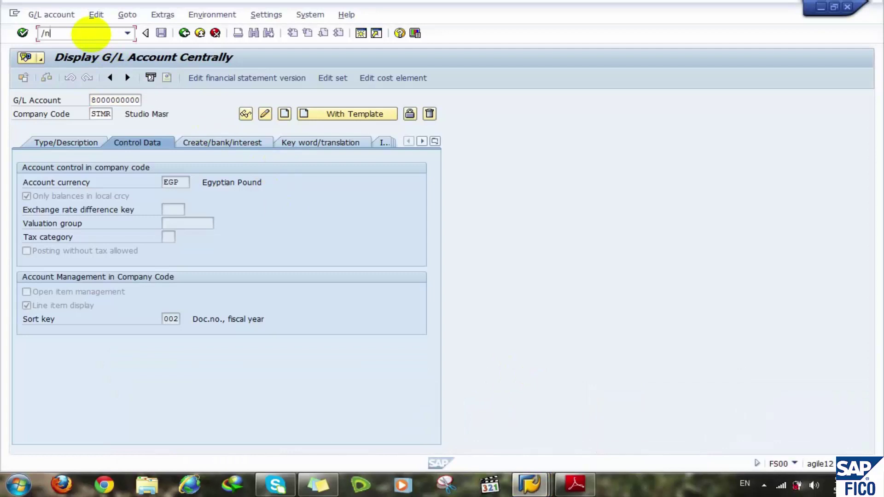
type("spro")
key("Return")
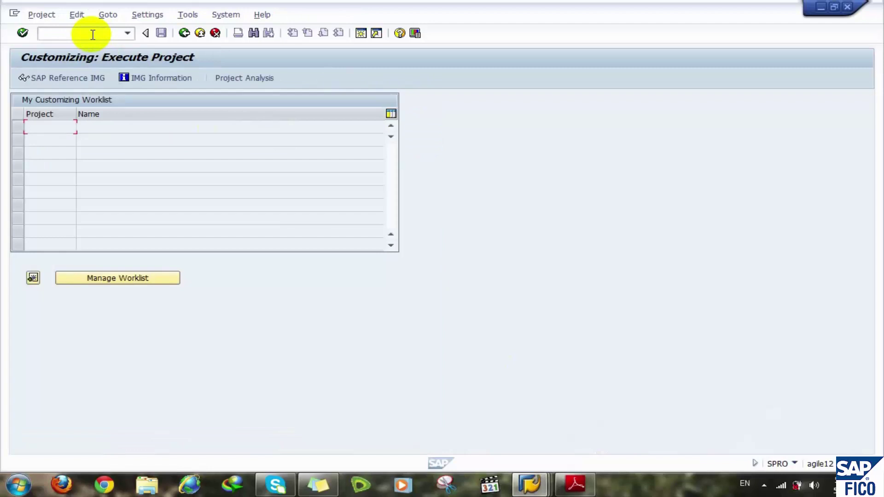
left_click(63, 82)
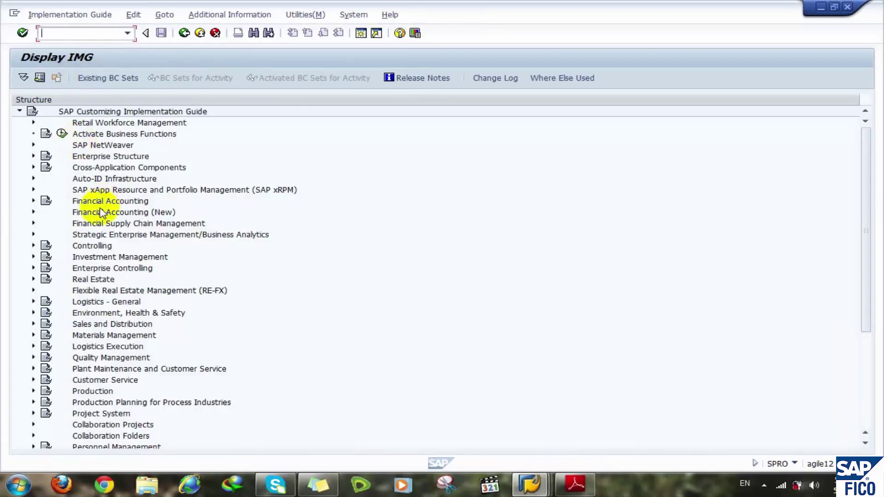
- Expand Financial Accounting (New) > Global Settings > Document > Document Types and run Define Document Types for Entry View
left_click(102, 212)
double_click(102, 212)
key("Down")
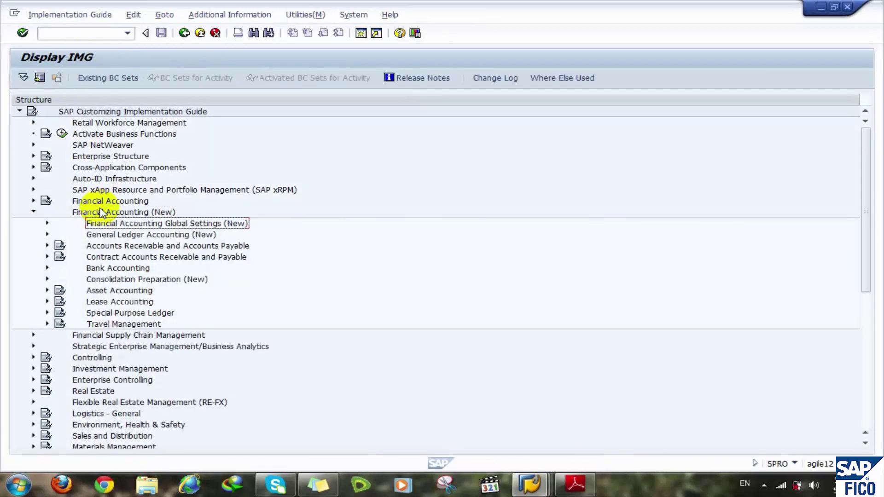
key("Right")
key("Down")
key("Down")
key("Down")
key("Right")
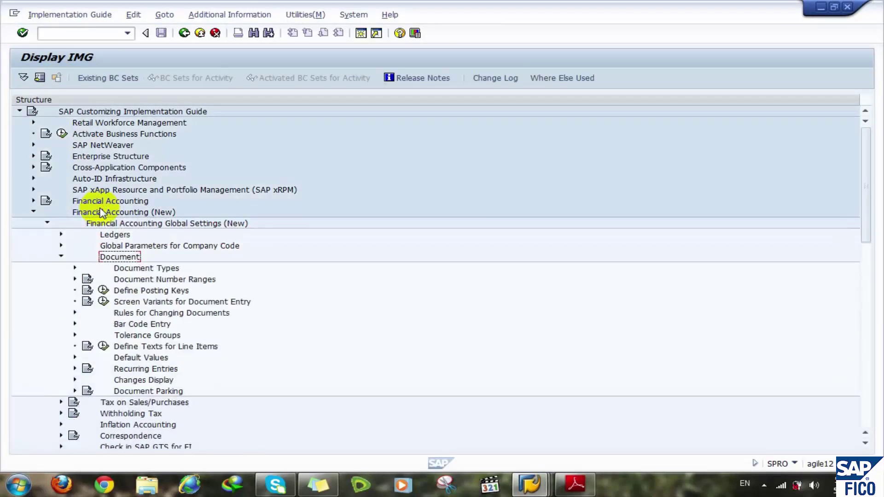
key("Down")
key("Right")
key("Down")
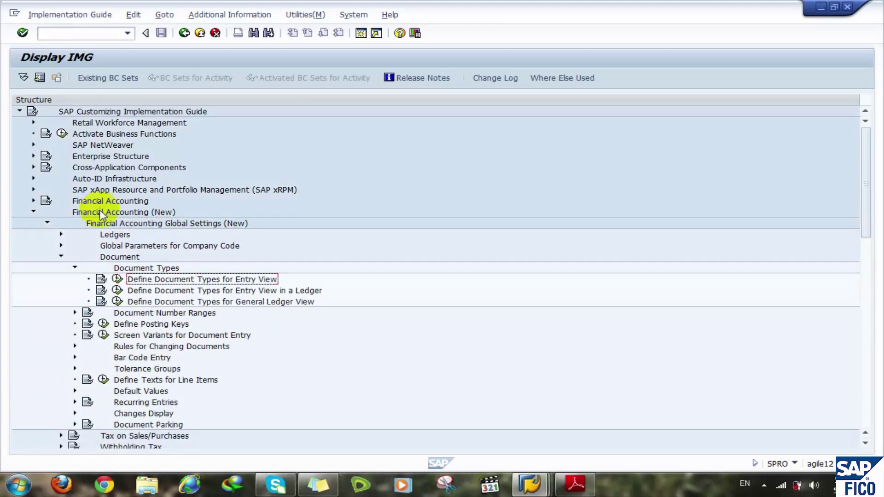
left_click(117, 279)
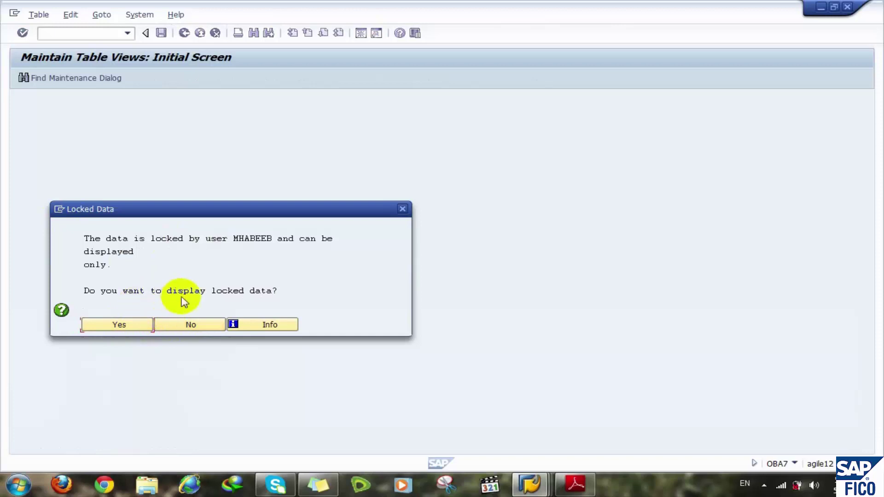
- Display the locked document types read-only and page through the list up to ZZ
left_click(123, 326)
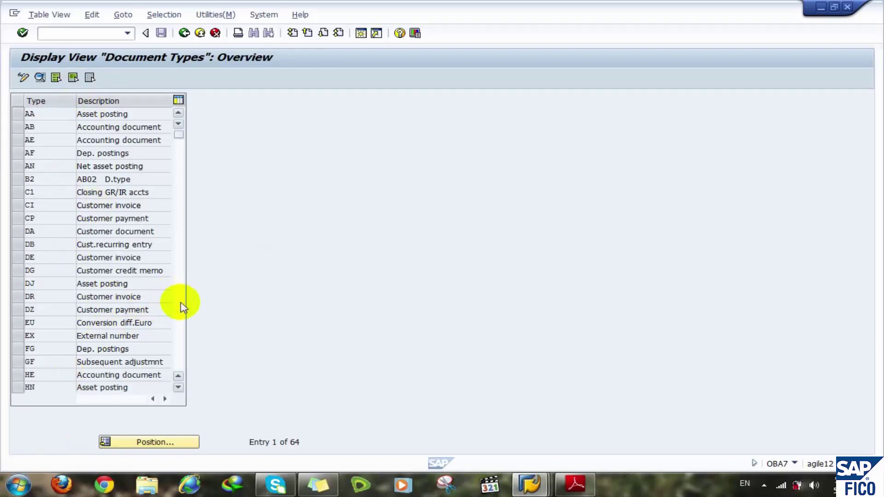
left_click(181, 304)
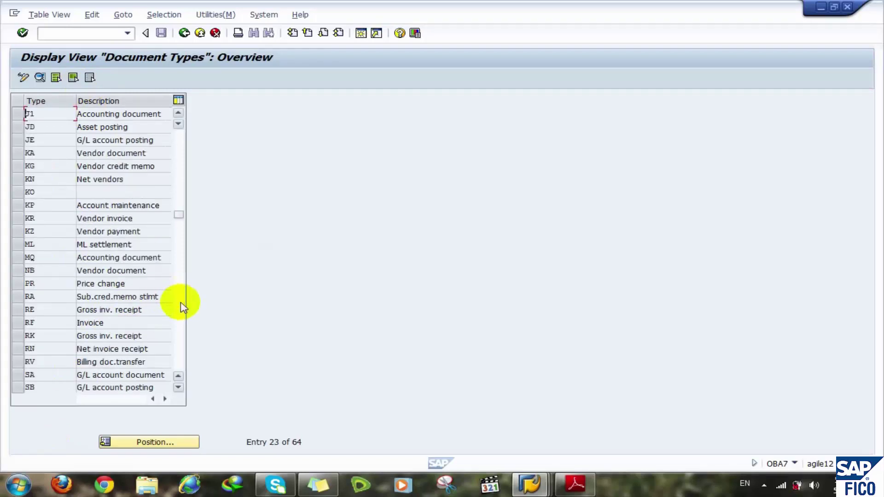
left_click(181, 304)
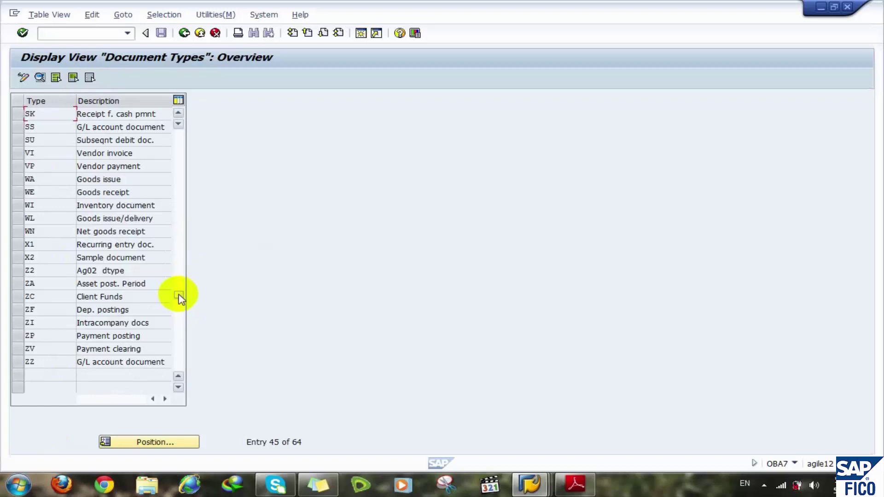
left_click_drag(180, 298, 177, 97)
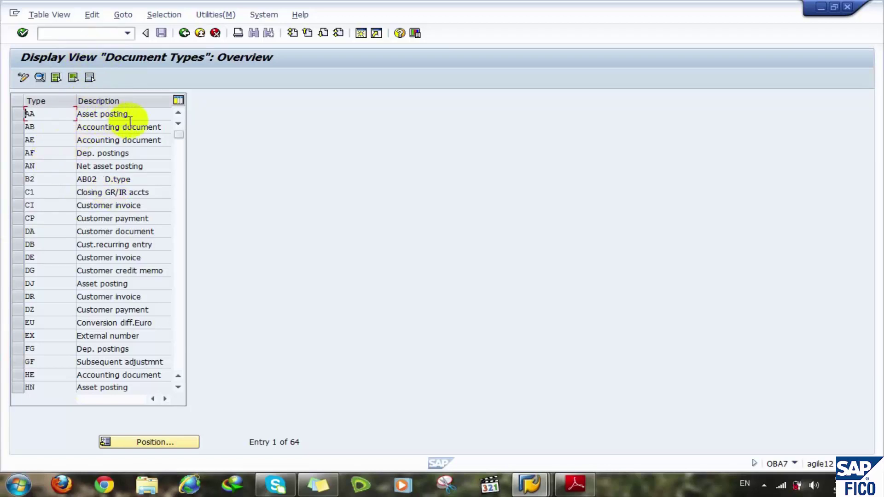
- Review document type AB's details, including number range 01, then return to the overview
double_click(37, 127)
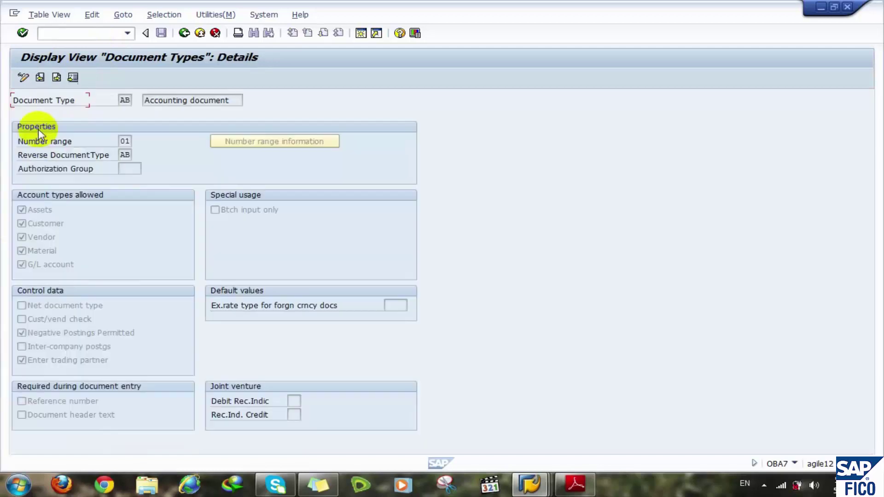
left_click(124, 140)
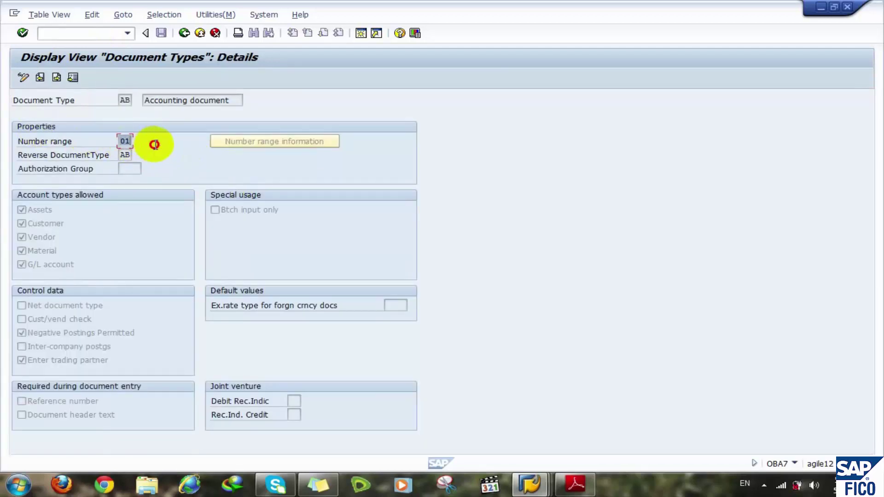
left_click(184, 33)
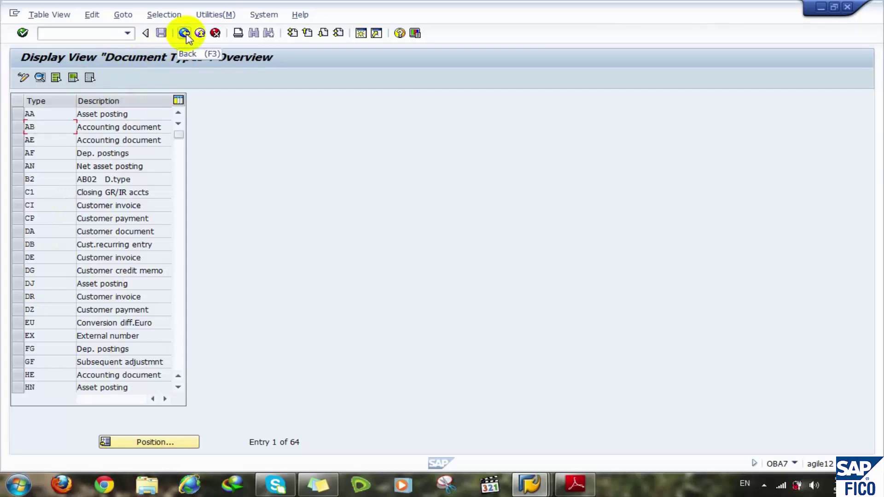
- Go back to the IMG tree, collapse Document Types, and close that session
left_click(185, 36)
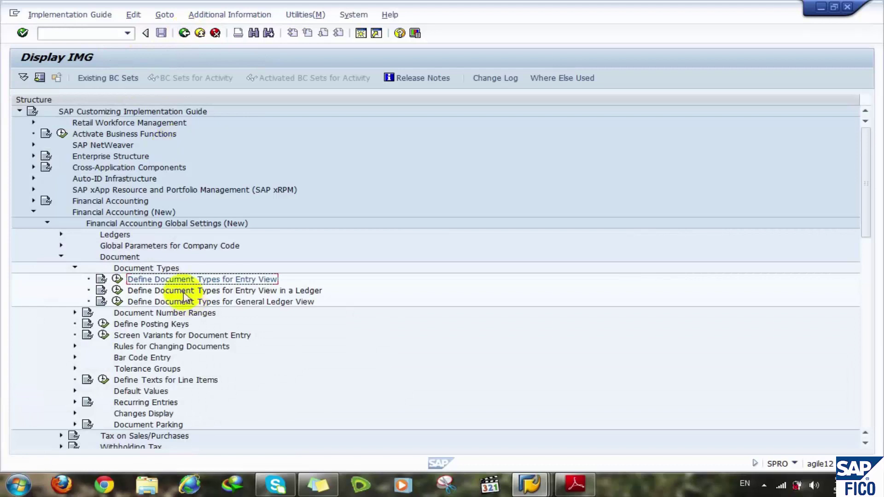
left_click(173, 290)
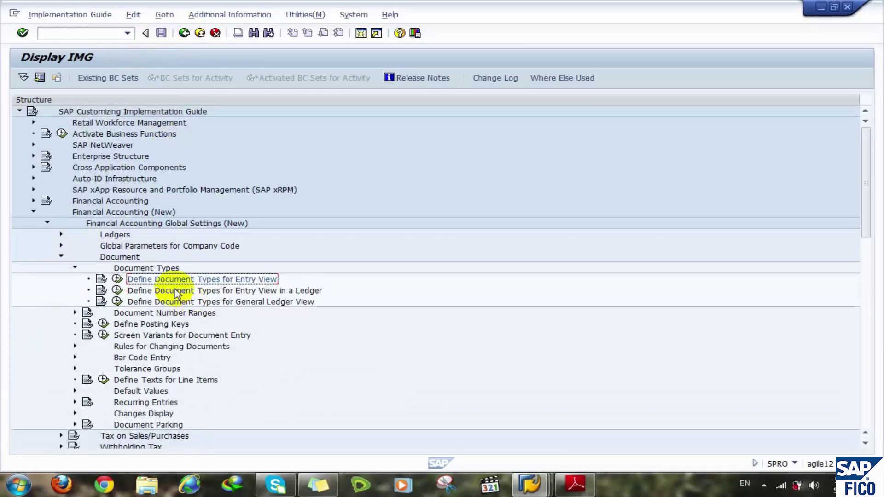
key("Left")
key("Left")
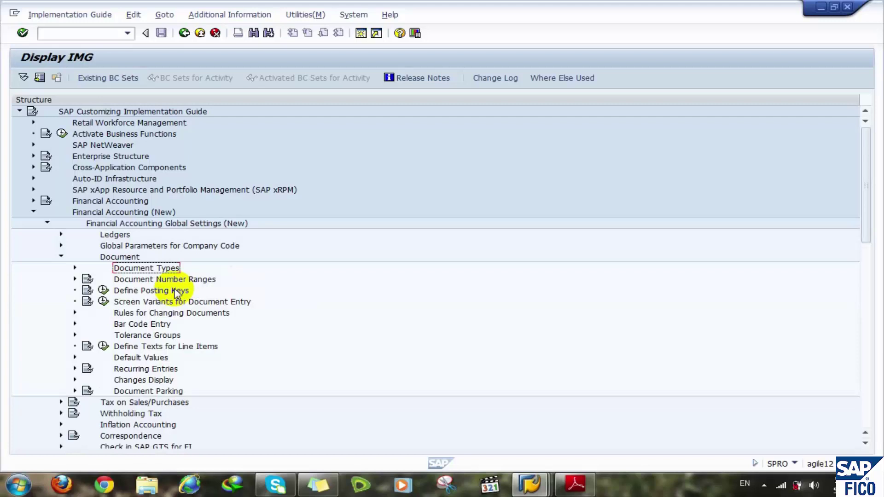
left_click(848, 8)
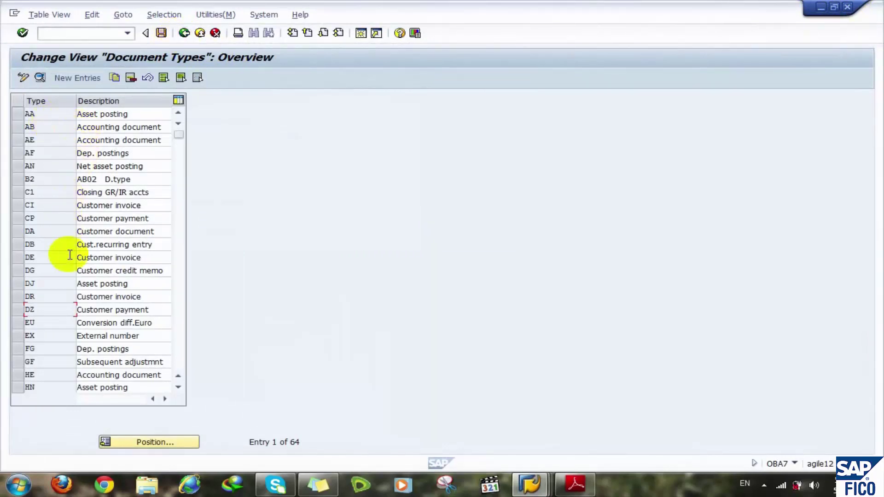
- Leave the OBA7 document types maintenance, saving the changes to the customizing request
left_click(184, 33)
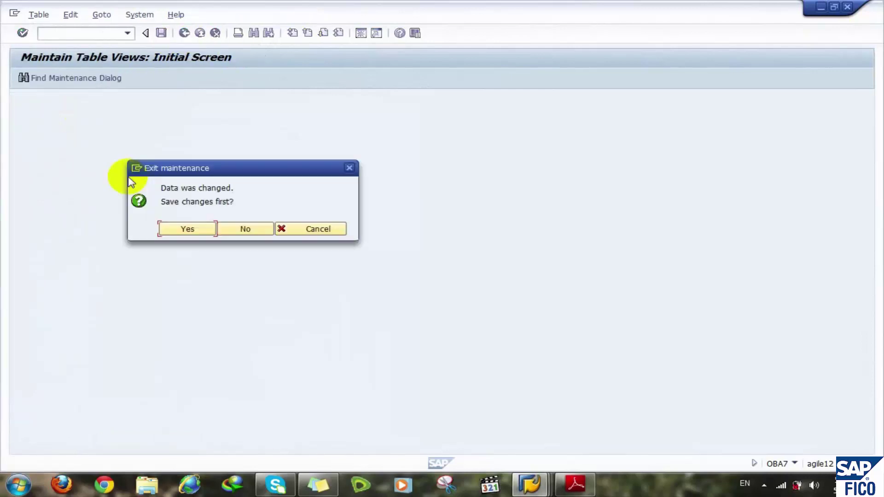
left_click(184, 229)
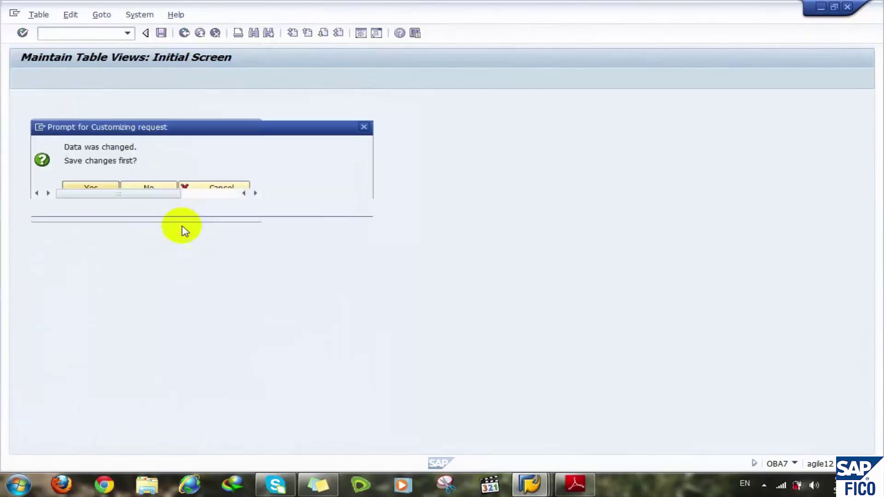
left_click(202, 211)
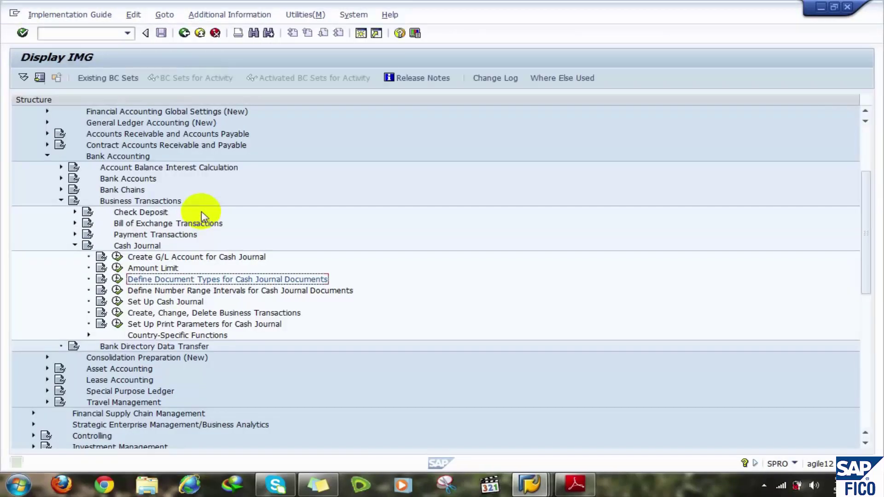
- Browse the Cash Journal activities under Bank Accounting and execute Set Up Cash Journal
left_click(166, 283)
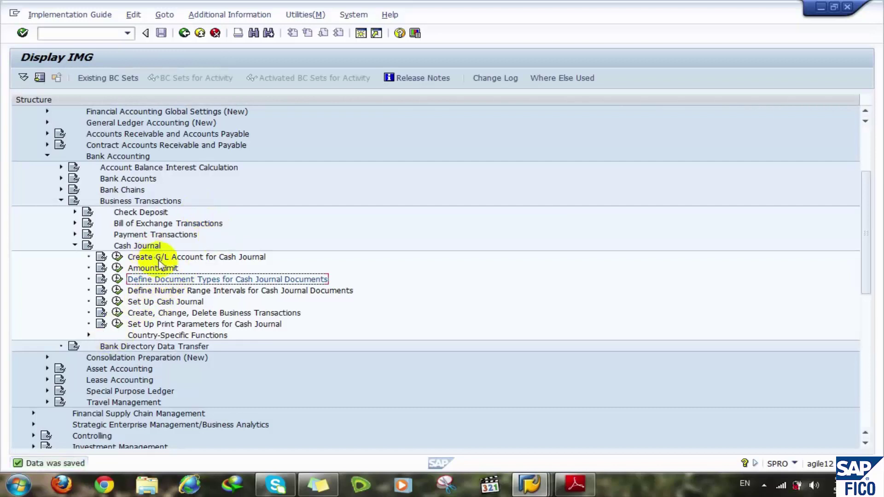
left_click(158, 259)
left_click(154, 269)
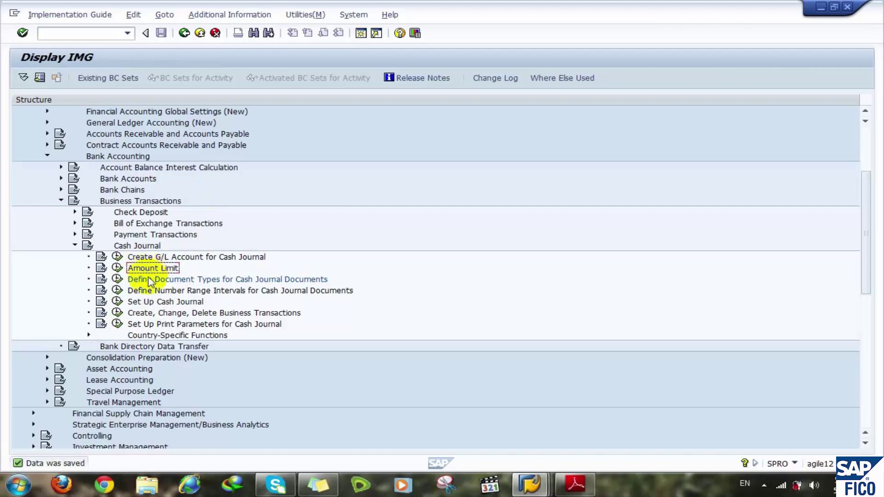
left_click(152, 290)
left_click(160, 281)
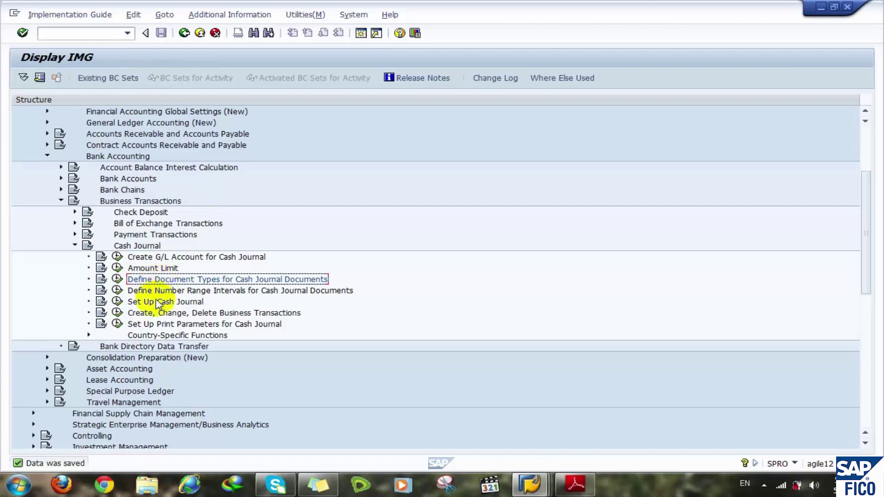
left_click(146, 302)
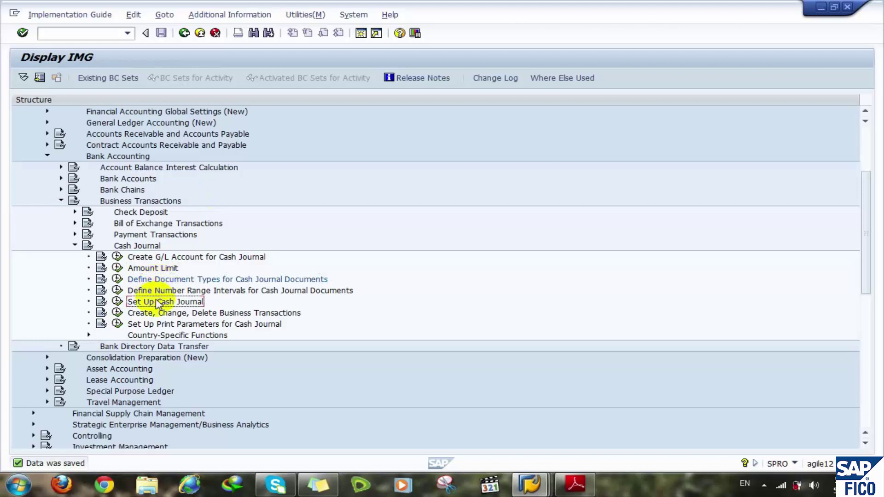
left_click(118, 302)
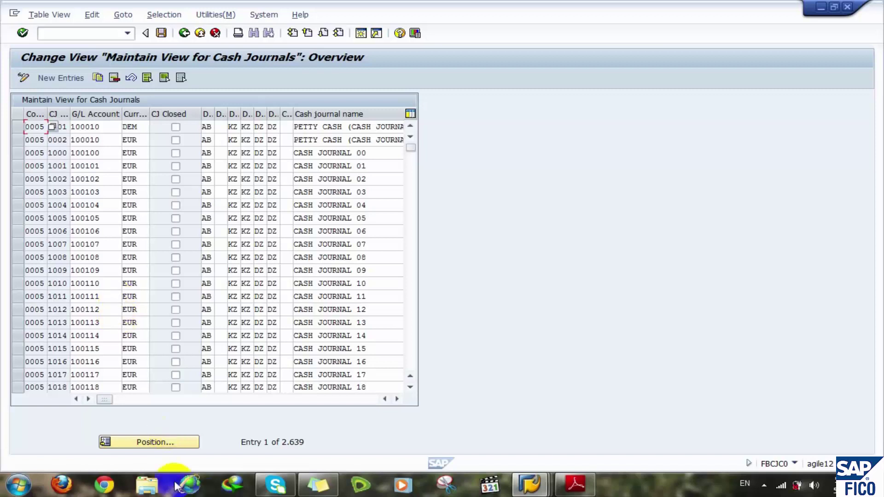
- Position the cash journal list at company code 1000
left_click(146, 440)
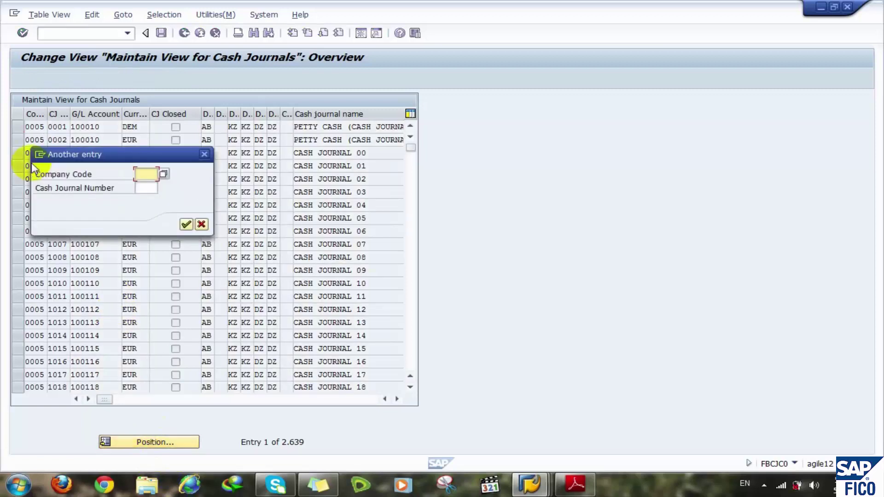
type("1000")
left_click(185, 225)
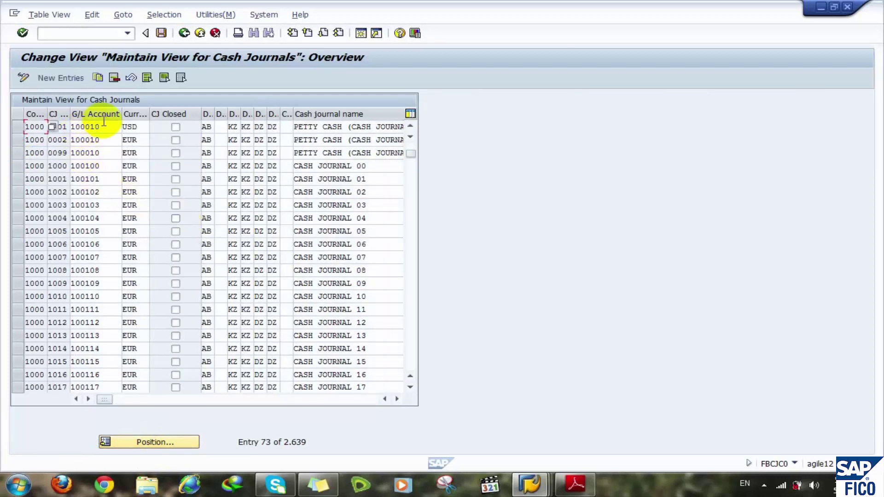
- Inspect cash journals 0001 and 0002, including journal 0002's currency EUR and G/L account 100010
left_click(63, 127)
left_click(58, 138)
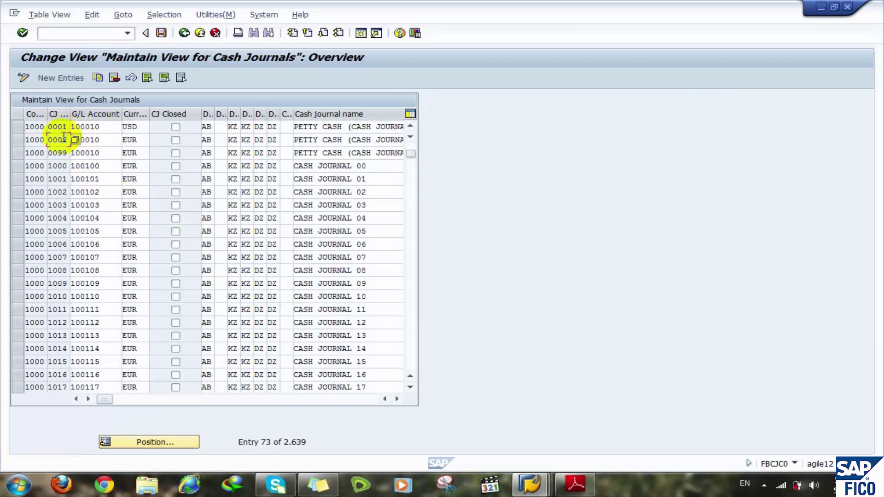
left_click(133, 138)
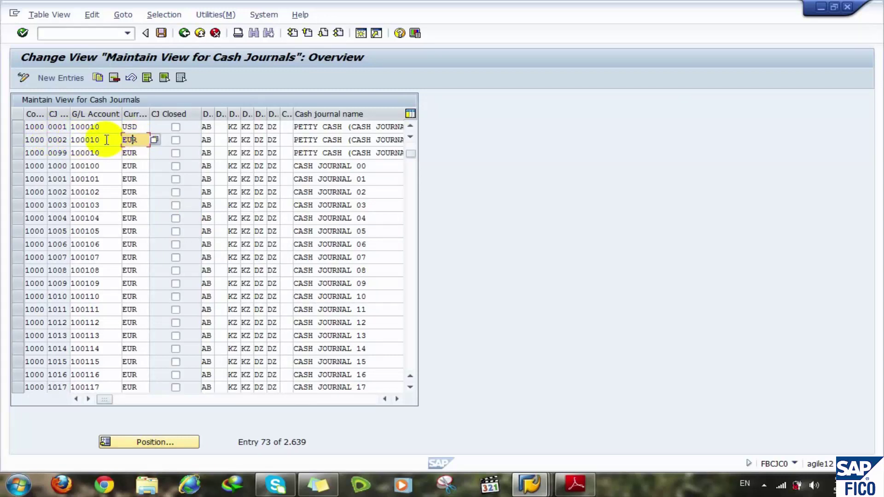
left_click(111, 139)
left_click(20, 140)
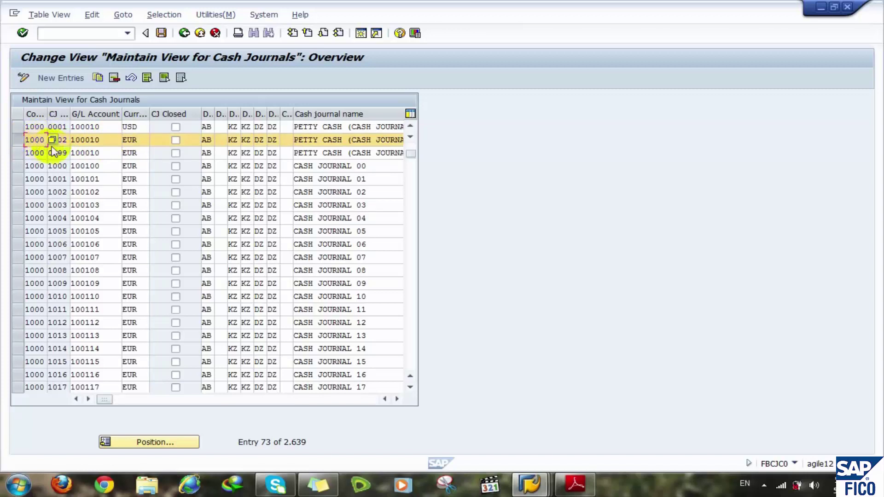
left_click(233, 83)
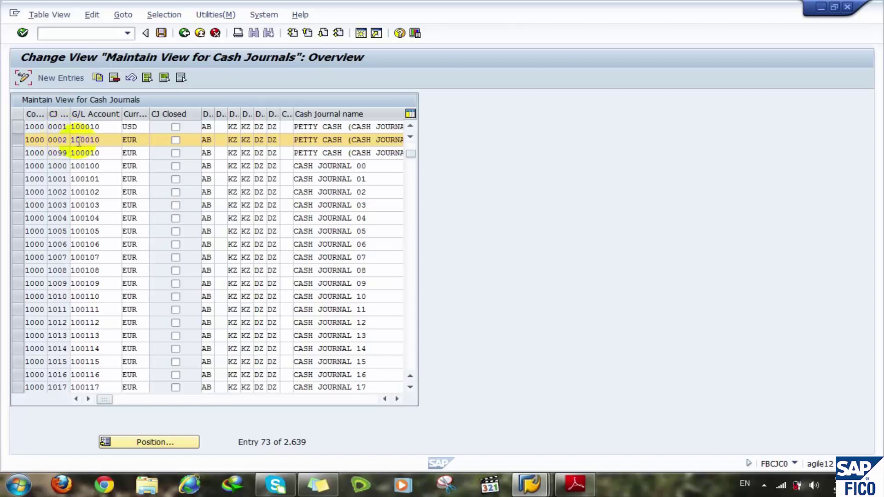
left_click_drag(101, 140, 70, 142)
left_click(102, 141)
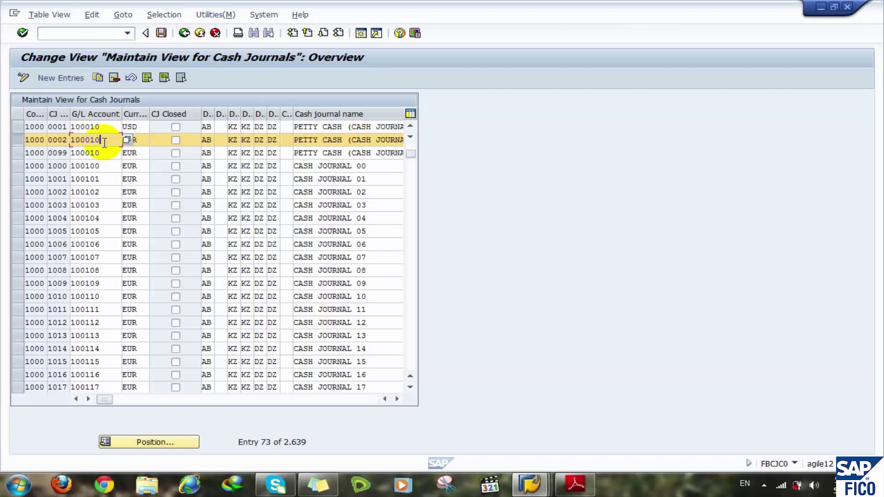
- Point out journal 0002's currency EUR, G/L account 100010, document types AB and KZ, and full name
left_click(139, 140)
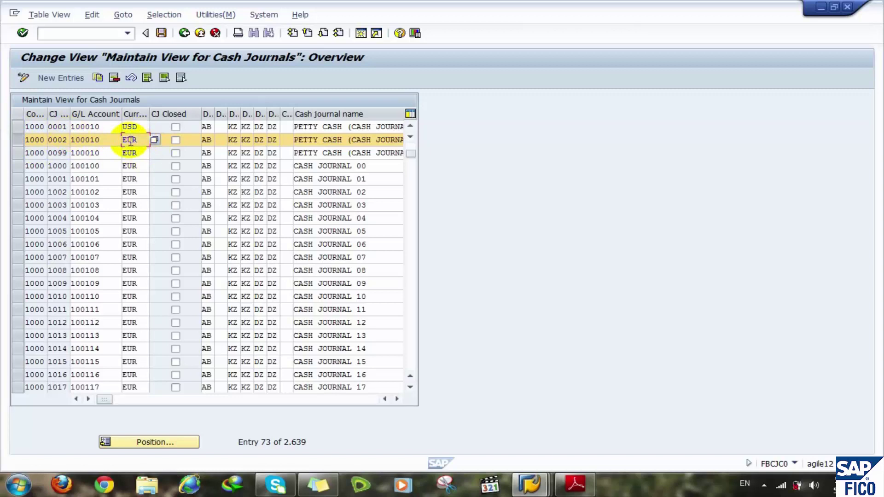
left_click_drag(139, 140, 98, 138)
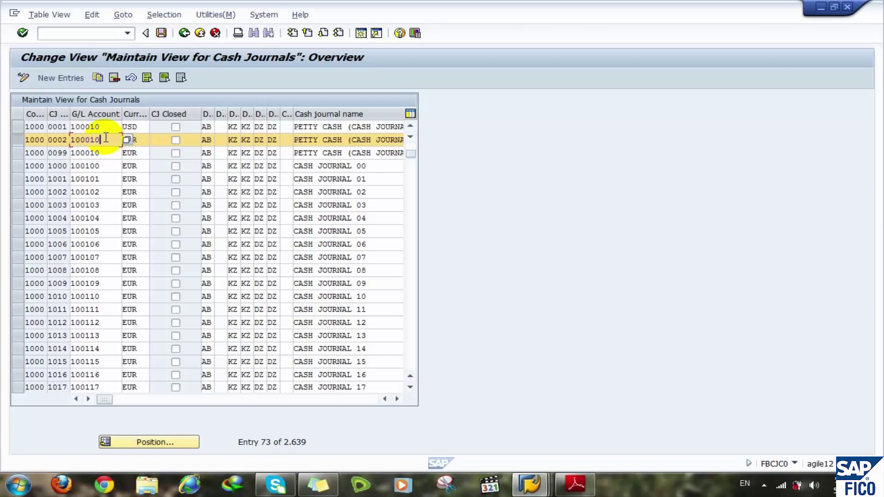
left_click(138, 140)
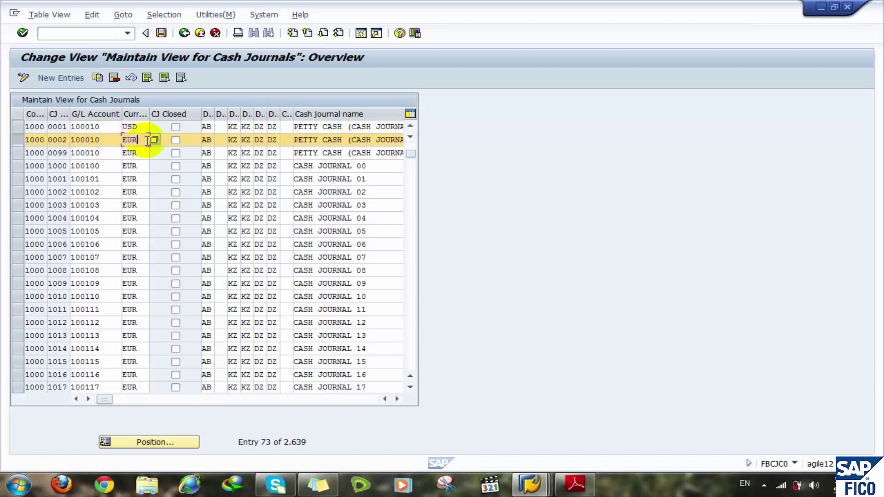
left_click(108, 142)
left_click(208, 141)
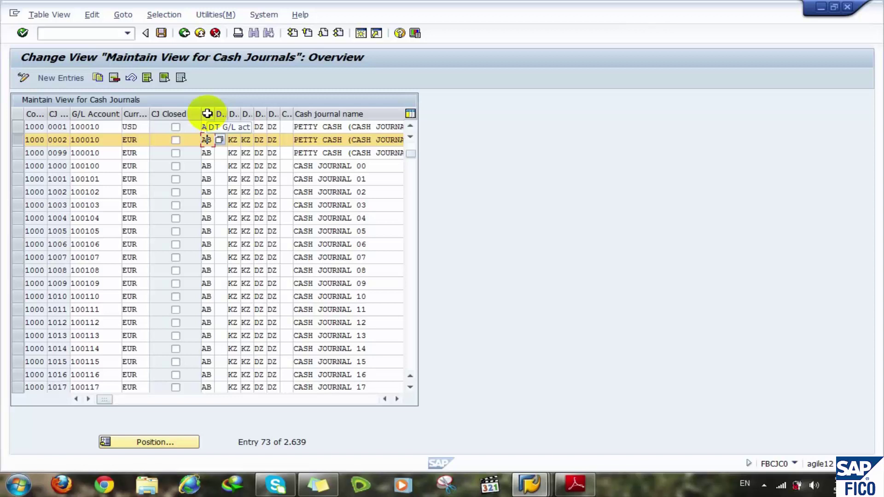
key("Tab")
key("Tab")
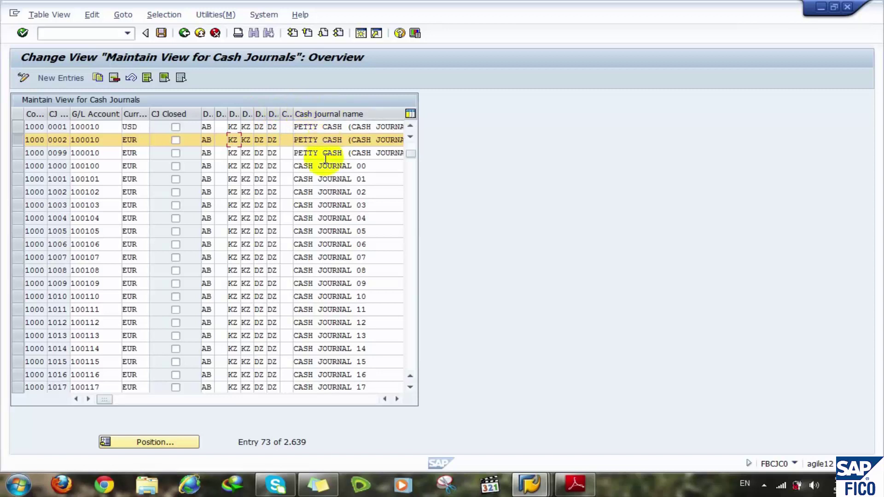
left_click(354, 139)
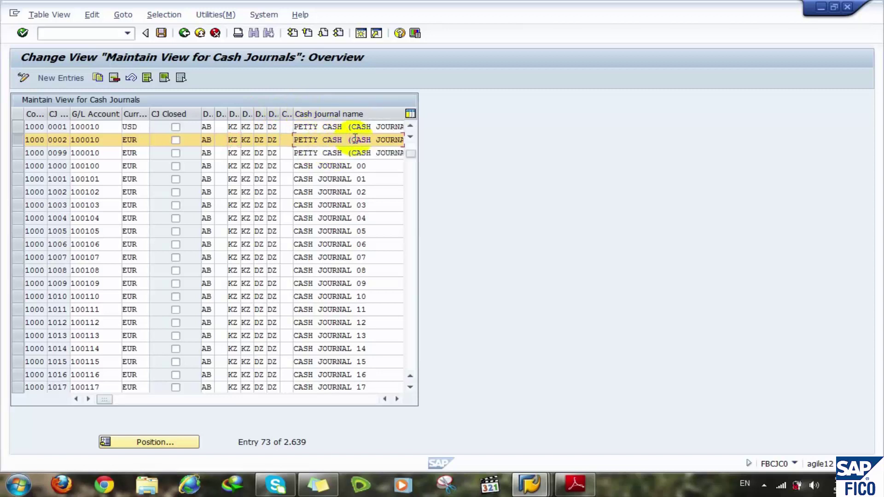
key("End")
key("Tab")
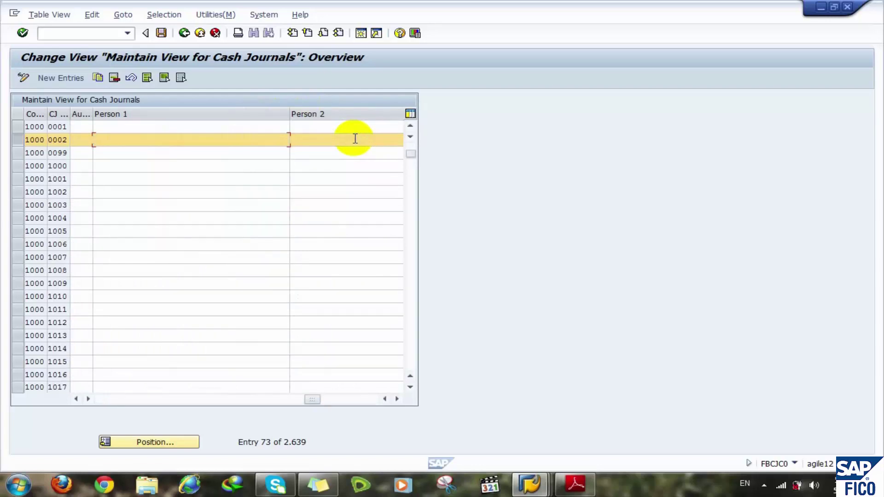
left_click(83, 138)
left_click(113, 139)
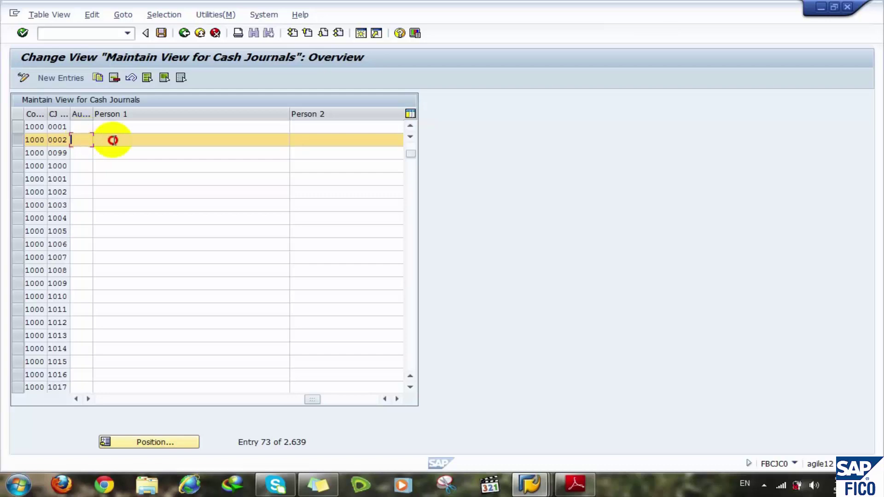
left_click(306, 146)
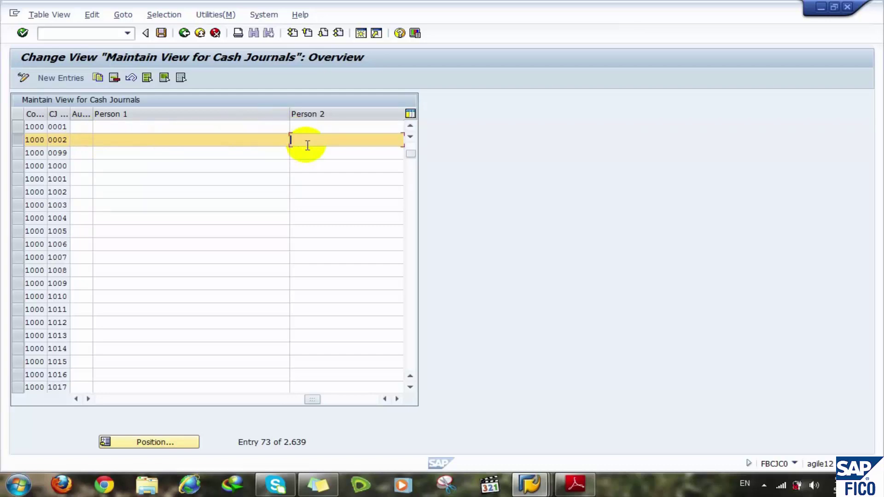
left_click(105, 400)
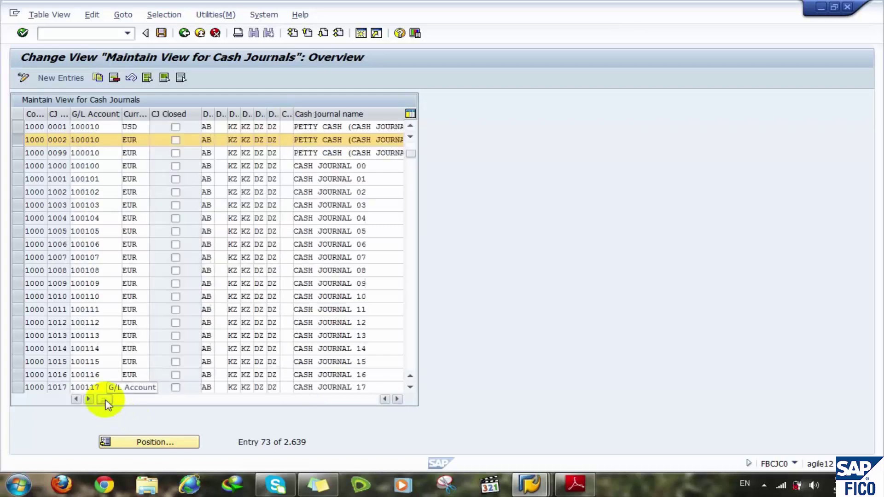
left_click(33, 140)
left_click(20, 139)
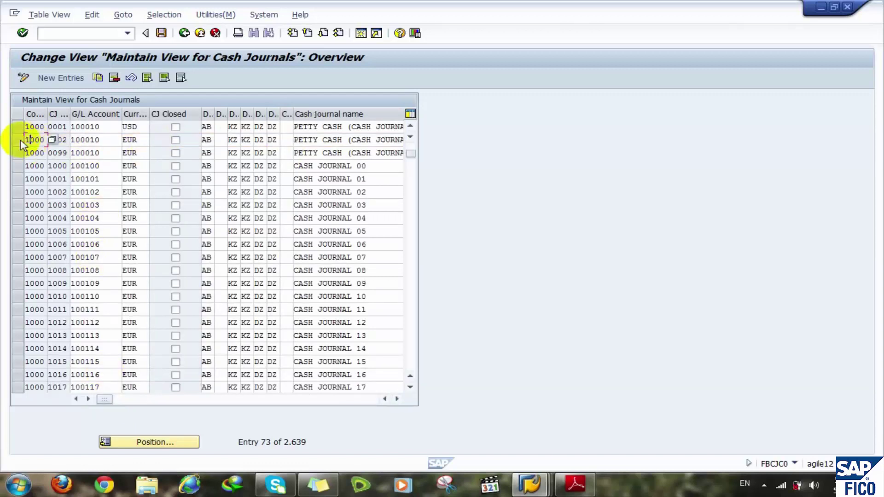
left_click(21, 139)
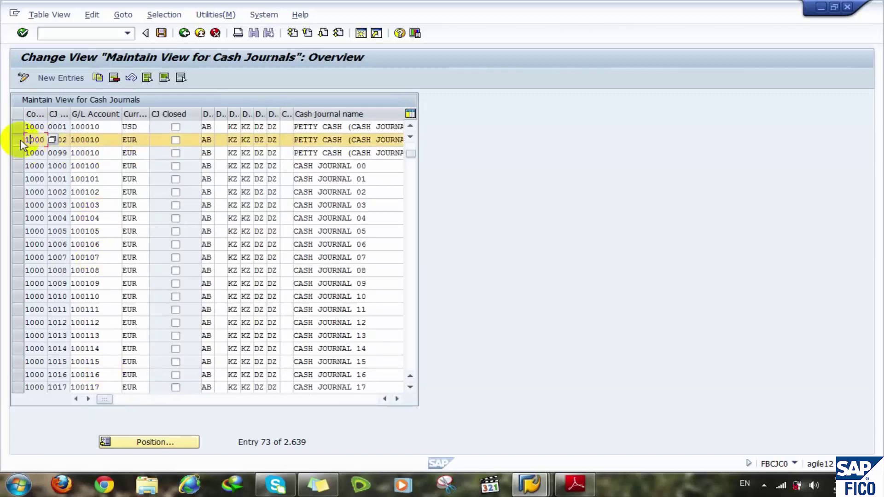
- Add a new cash journal entry for company code stmr with journal number CJEG
left_click(66, 78)
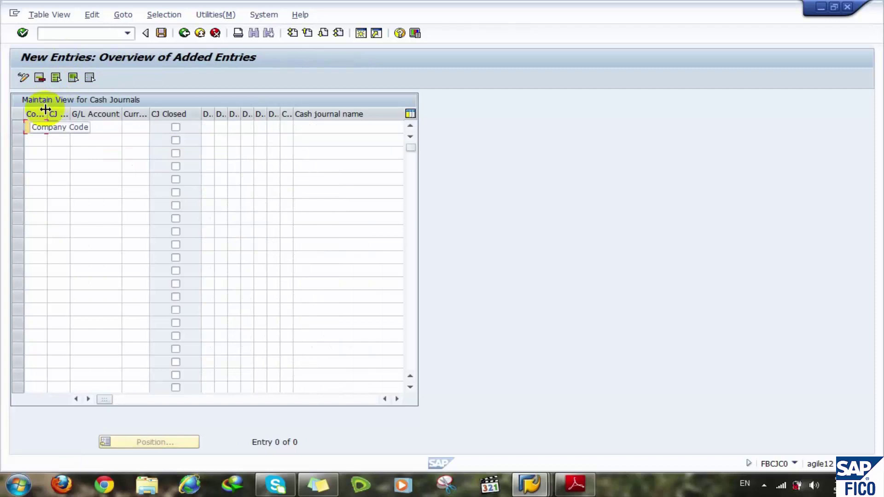
type("stmr")
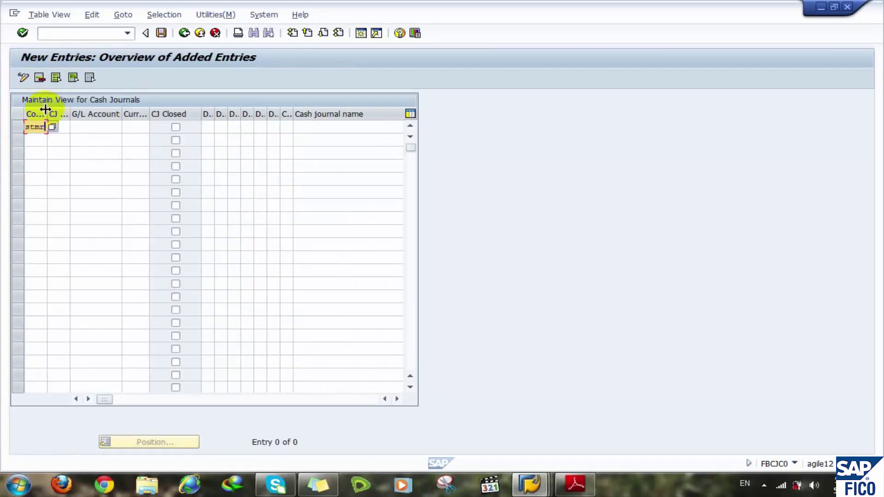
left_click(66, 125)
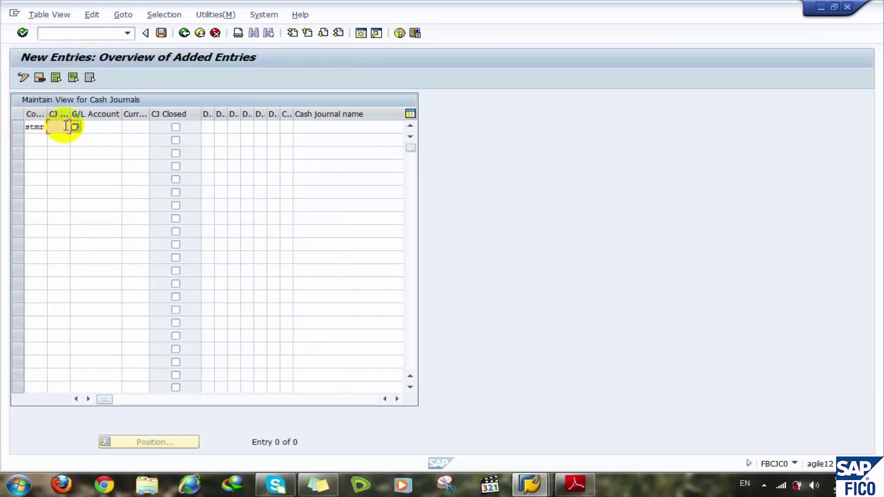
type("cj")
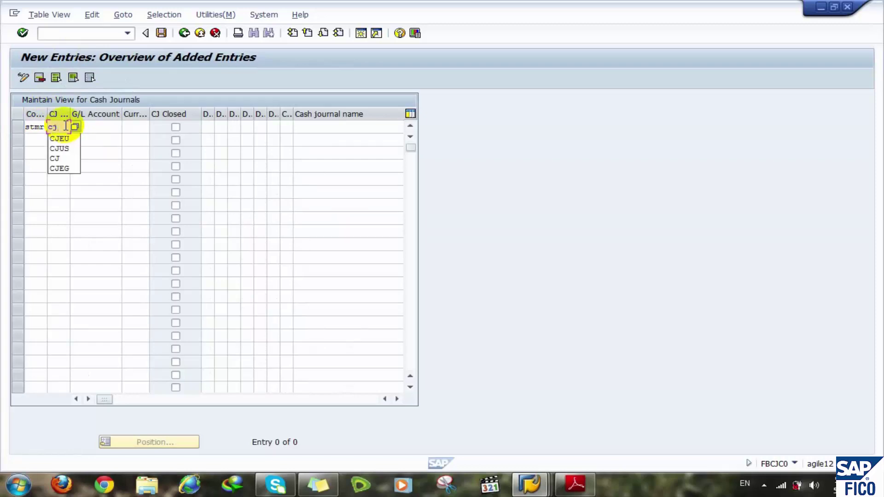
key("Down")
key("Down")
key("Down")
left_click(63, 168)
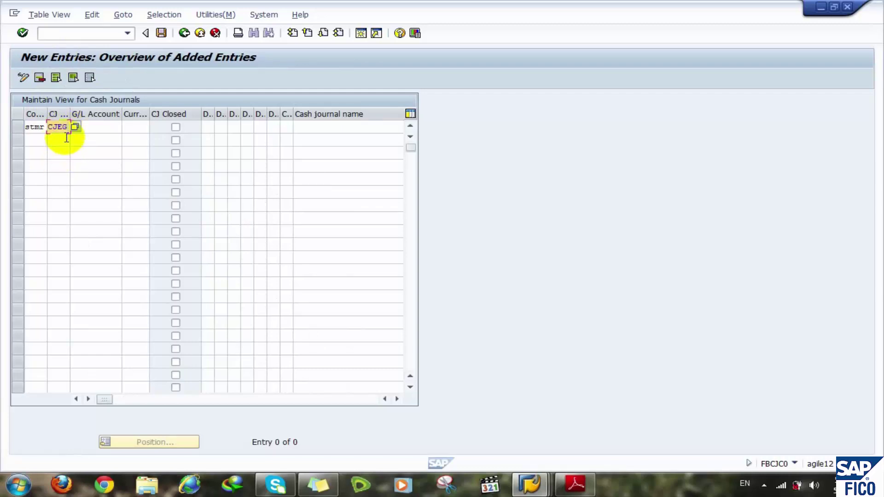
key("BackSpace")
key("BackSpace")
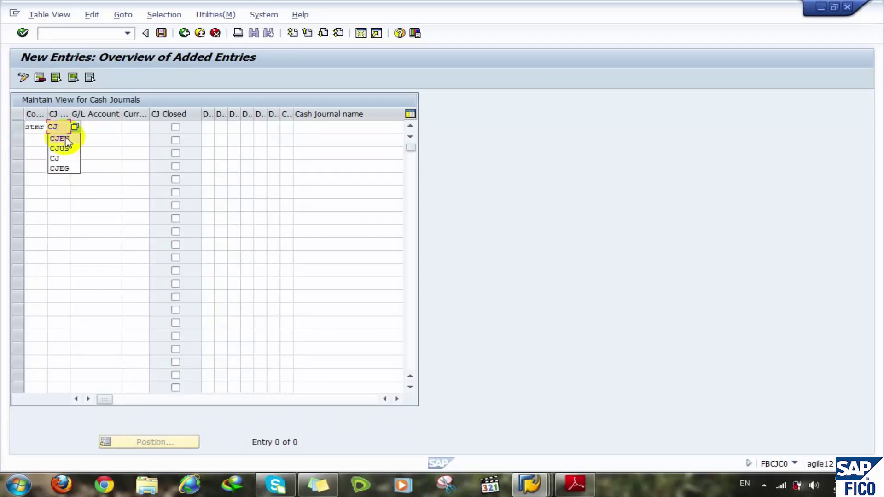
key("BackSpace")
key("BackSpace")
type("000")
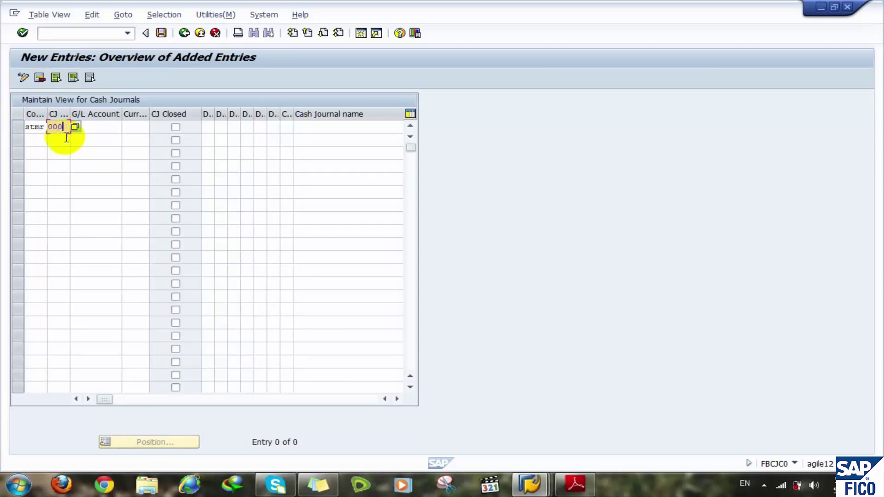
type("0")
key("BackSpace")
type("1")
key("BackSpace")
key("BackSpace")
key("BackSpace")
key("BackSpace")
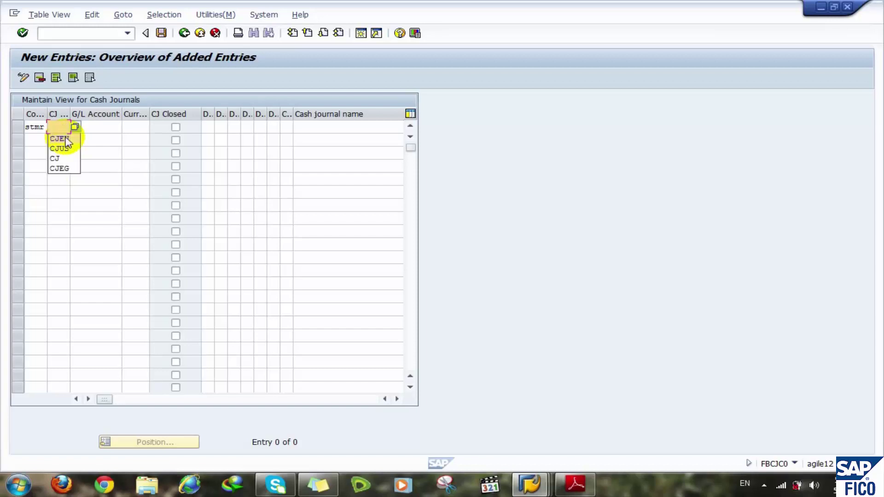
left_click(60, 168)
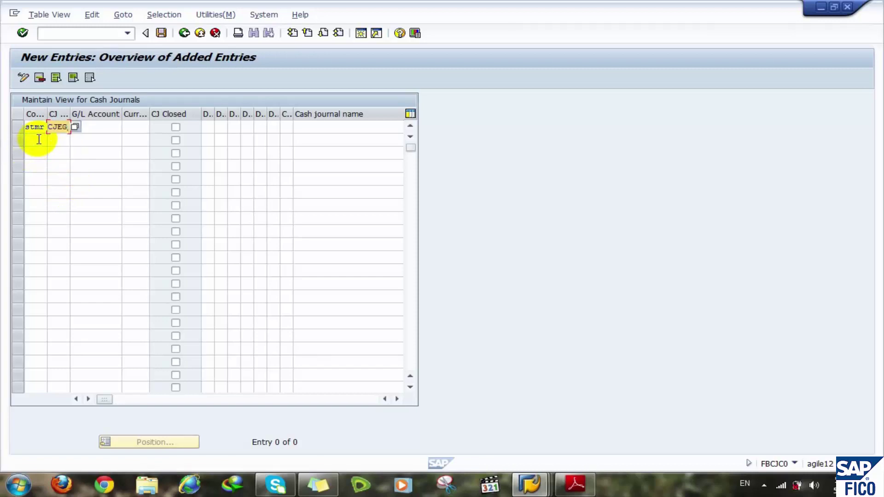
left_click(87, 130)
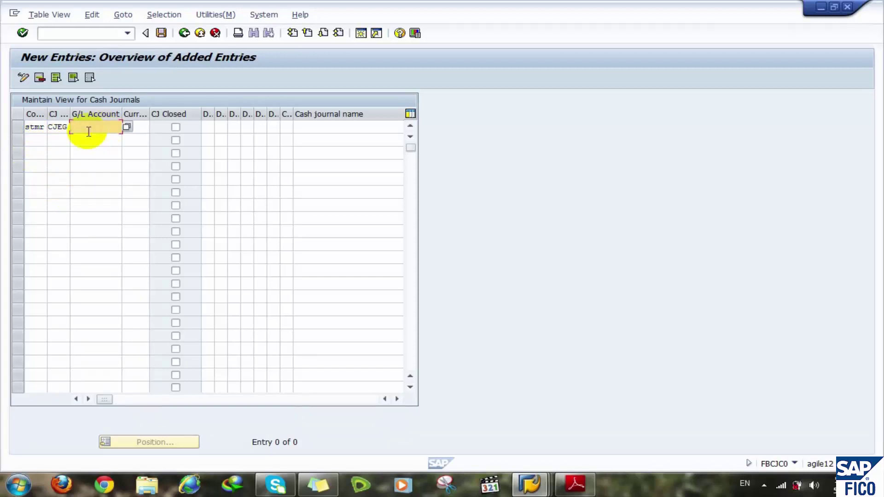
type("3")
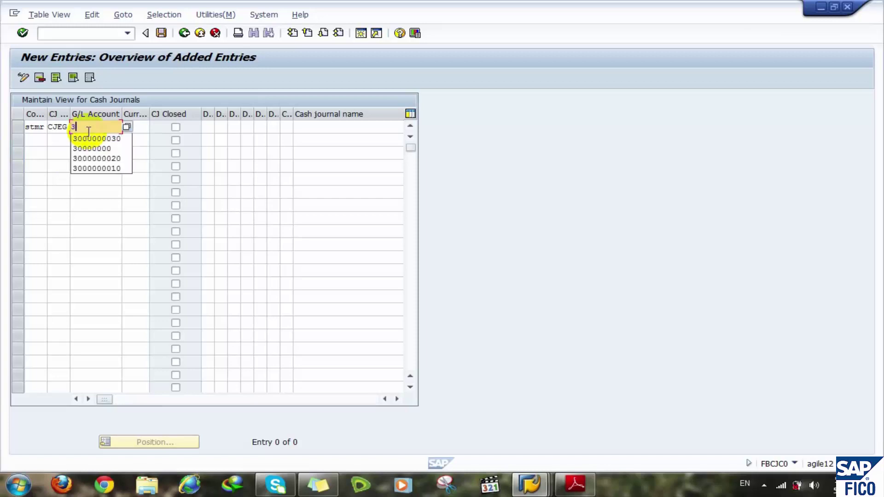
key("Down")
key("Down")
key("Down")
key("Down")
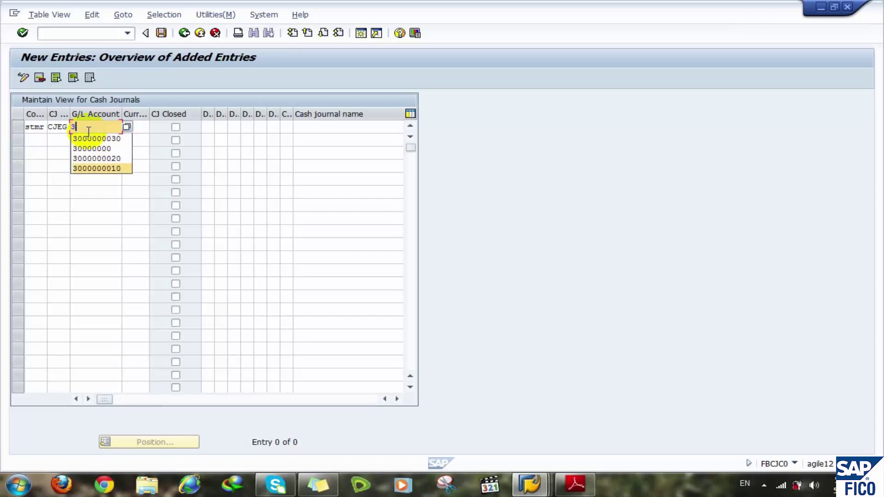
key("Return")
key("BackSpace")
key("BackSpace")
key("BackSpace")
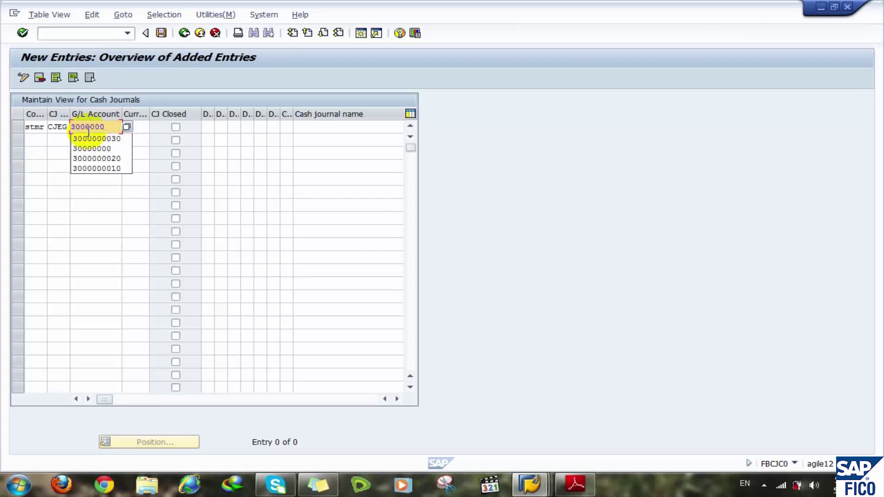
type("100")
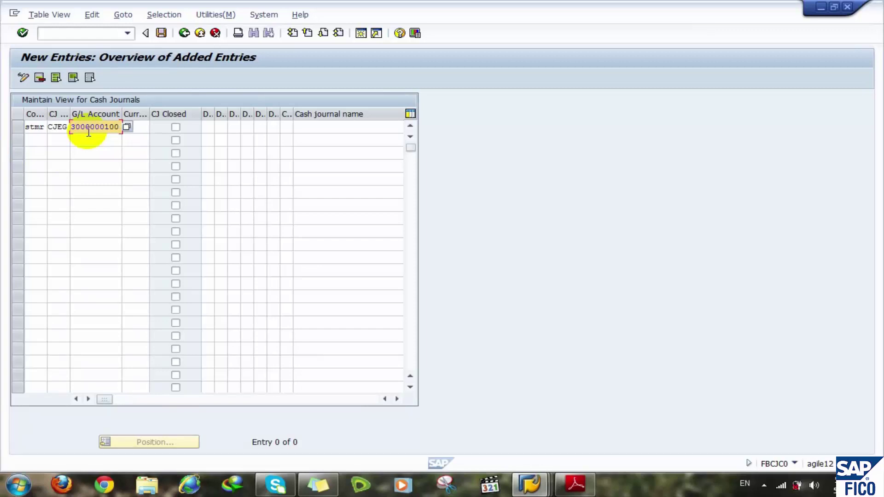
- Enter currency EGP and document types AB, KZ, KZ, DZ for journal CJEG
left_click(128, 126)
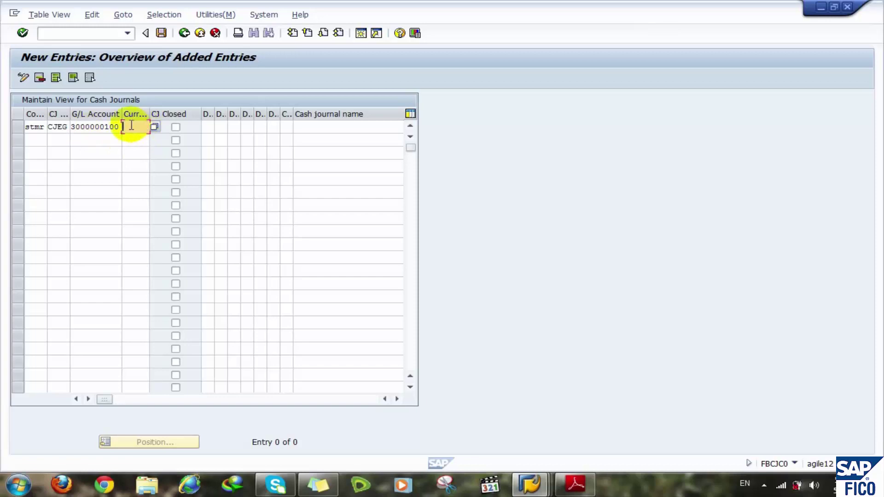
type("egp")
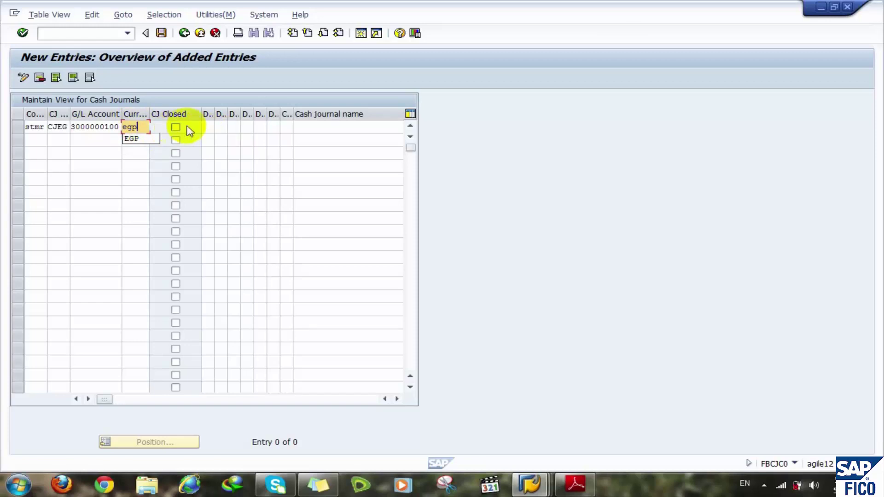
left_click(210, 126)
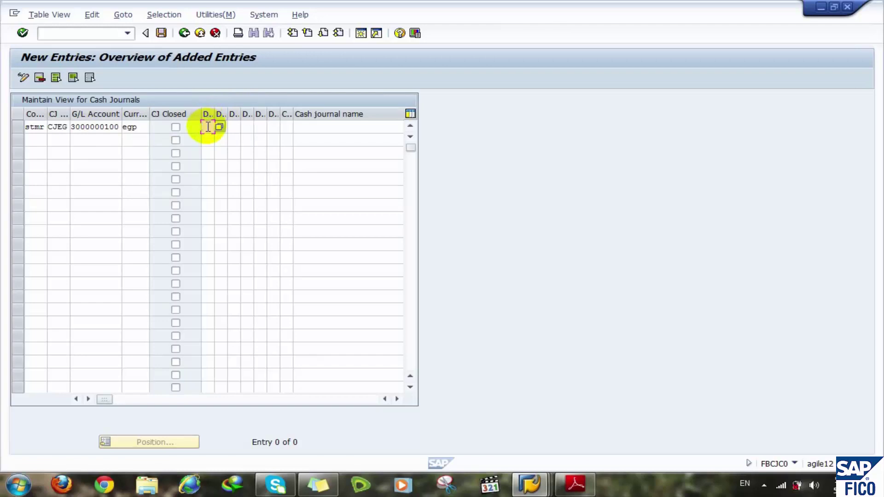
type("ab")
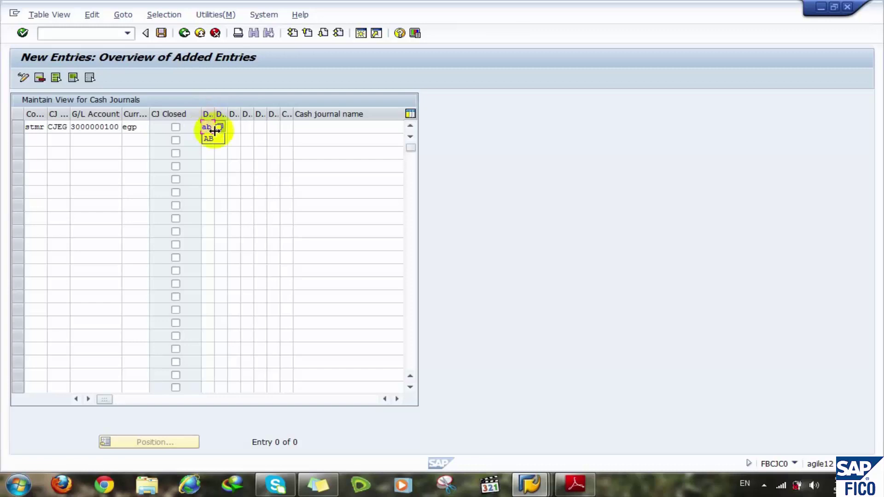
left_click(233, 126)
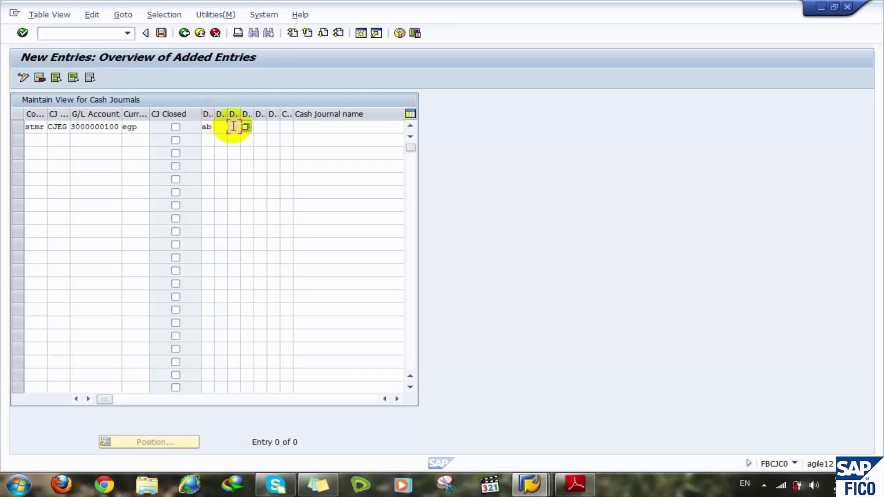
type("kz")
left_click(249, 126)
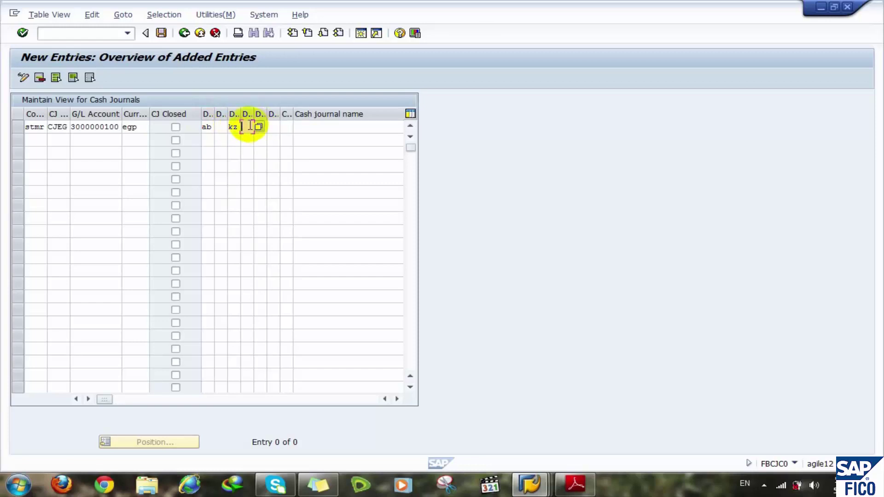
type("kz")
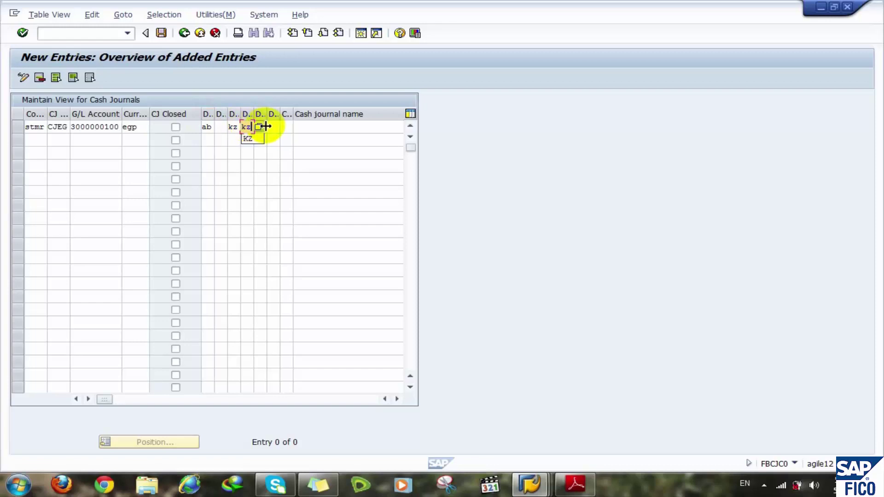
left_click(260, 127)
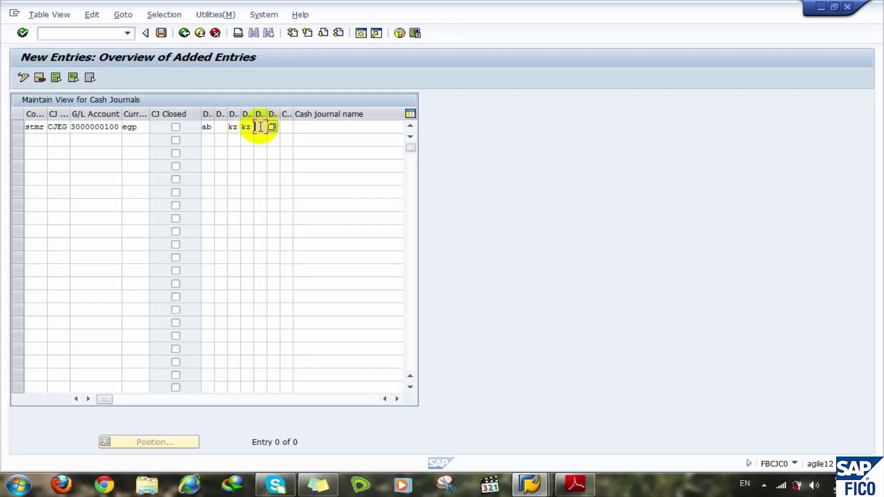
type("dz")
left_click(274, 152)
left_click(274, 130)
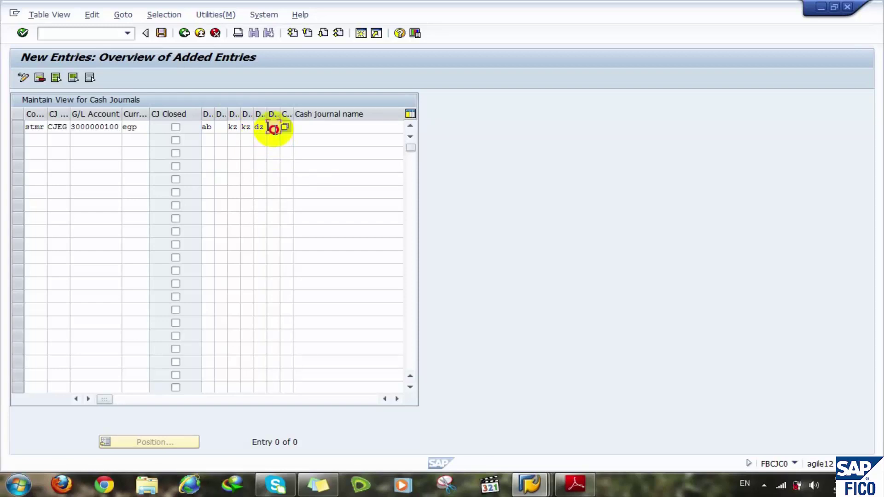
type("dz")
- Name the journal STMR CJ 01 EGP and confirm the entry
left_click(320, 126)
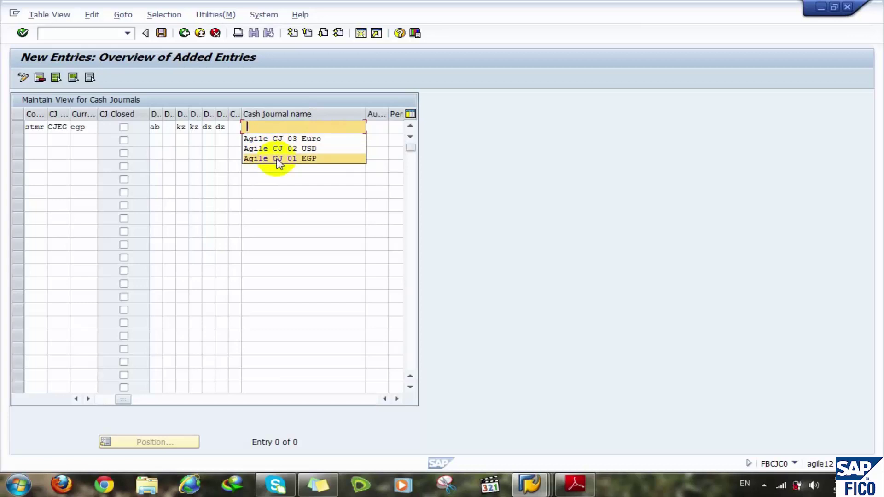
left_click(267, 159)
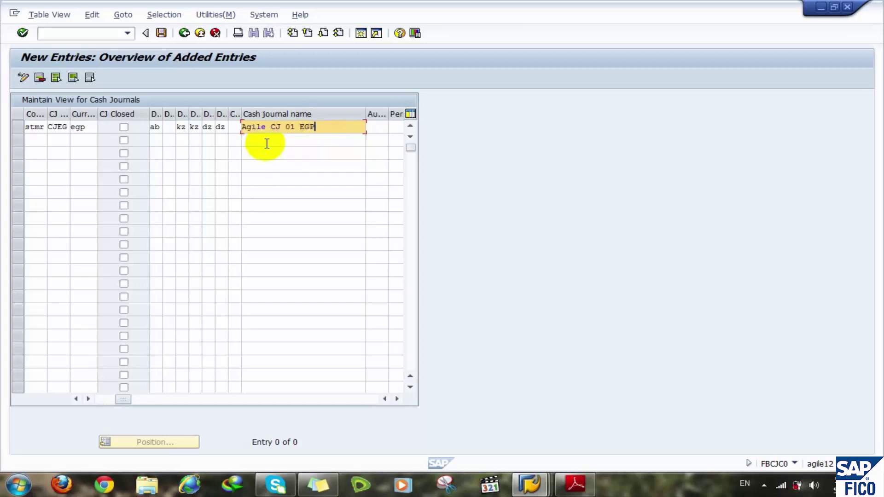
left_click_drag(266, 128, 222, 129)
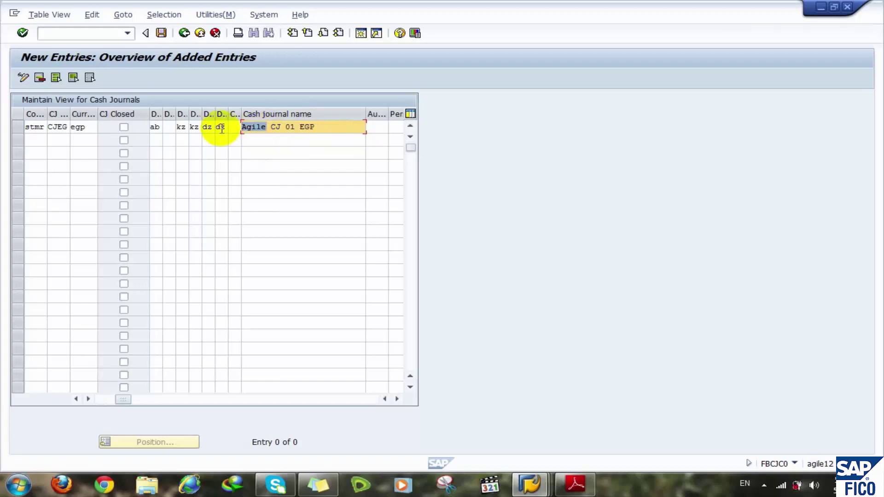
type("STMR")
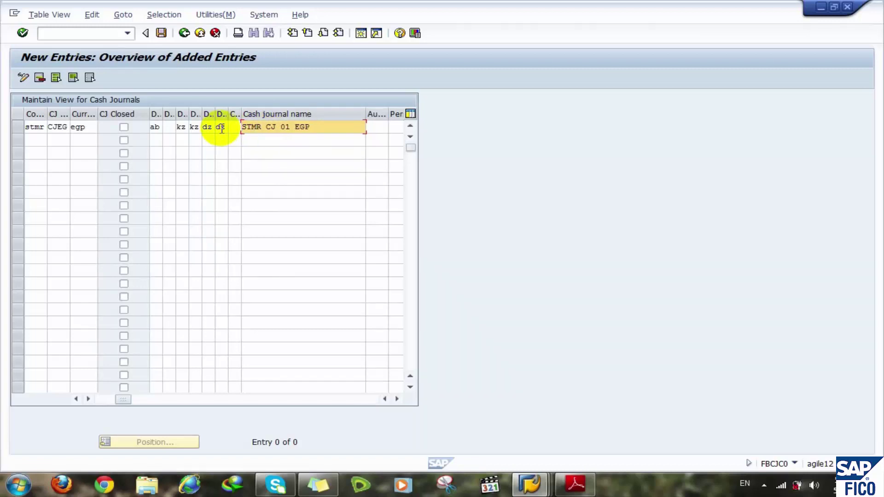
left_click(320, 128)
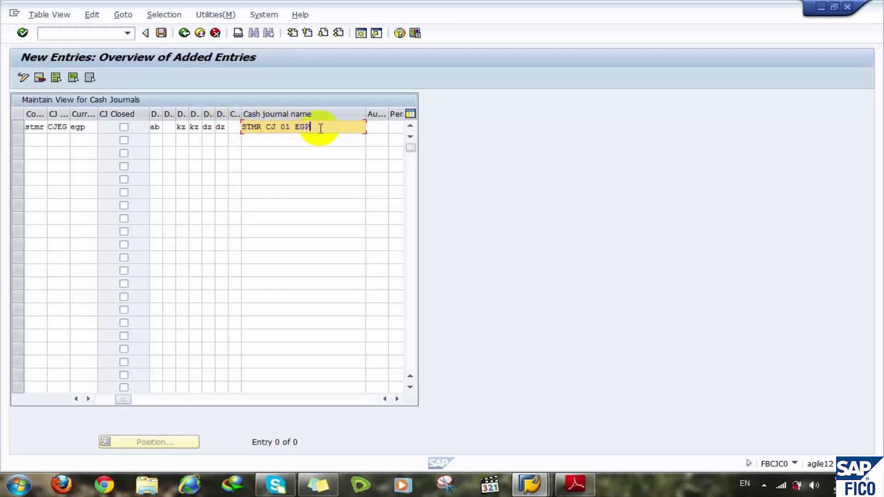
key("Return")
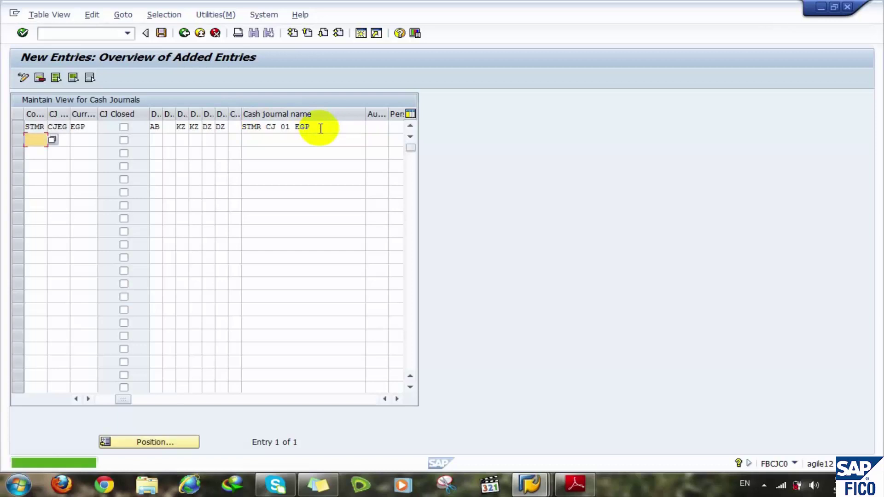
left_click(104, 404)
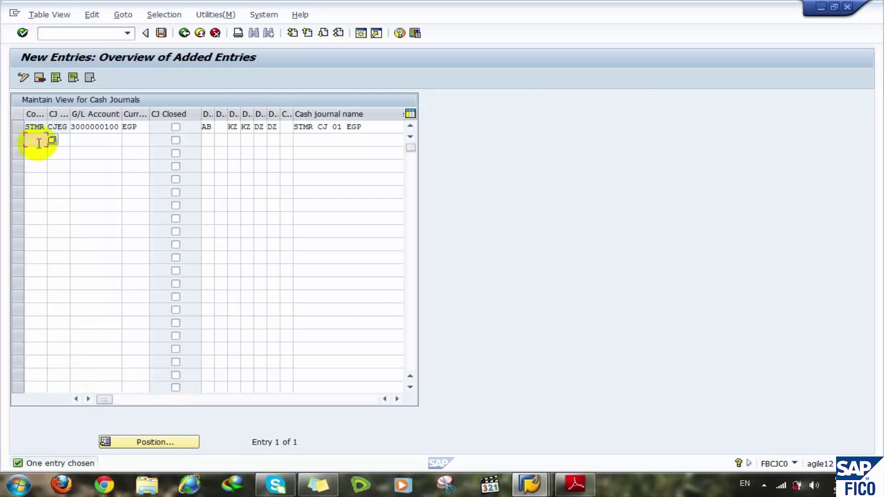
left_click(39, 142)
left_click(37, 151)
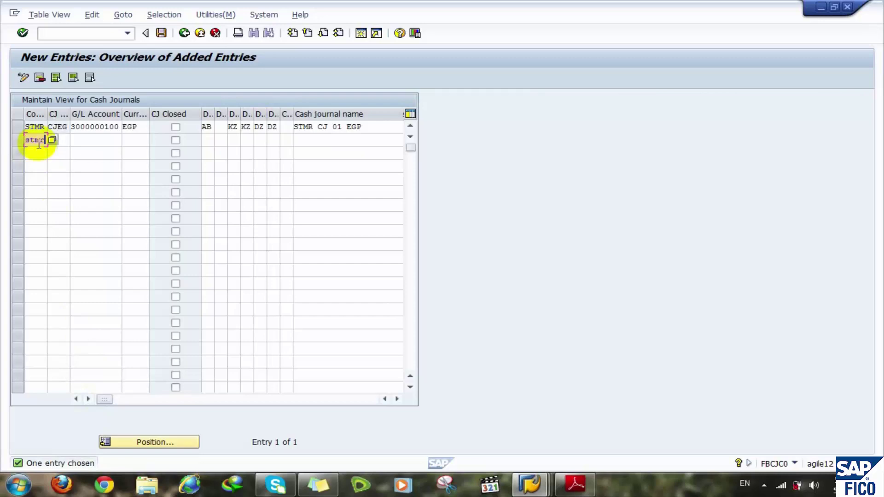
left_click(63, 140)
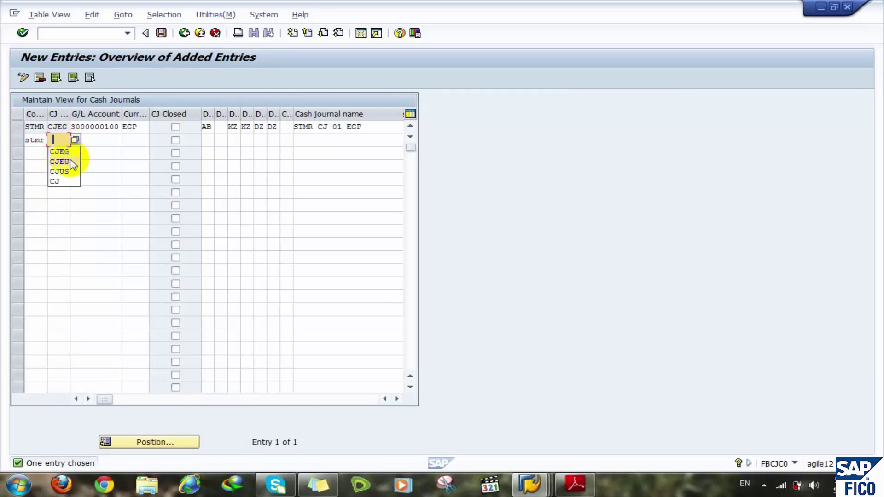
left_click(73, 170)
left_click(99, 143)
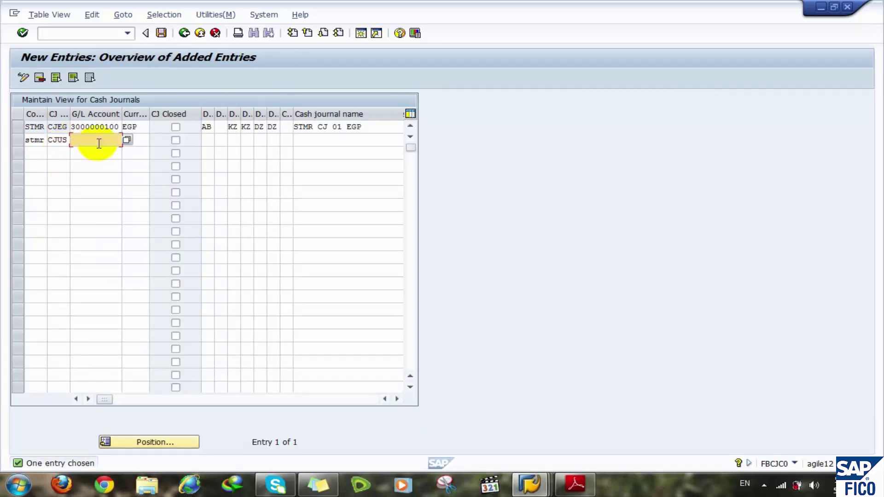
left_click(98, 151)
left_click(111, 142)
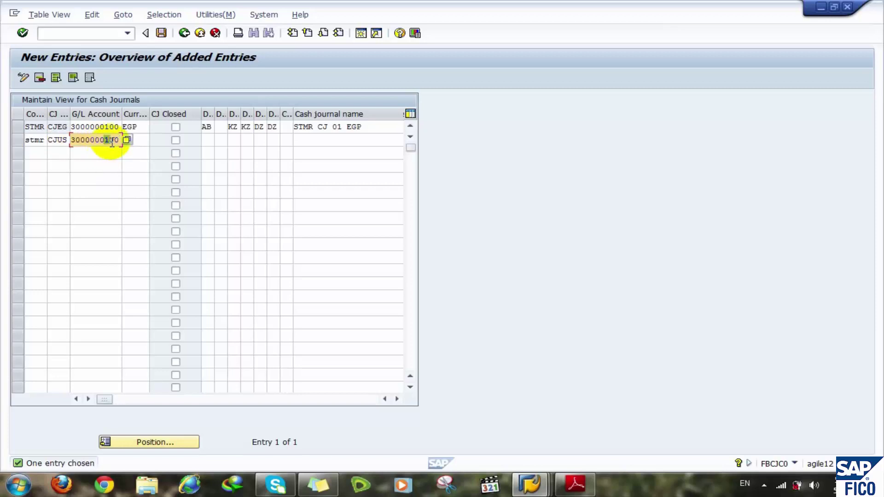
type("2")
left_click(144, 139)
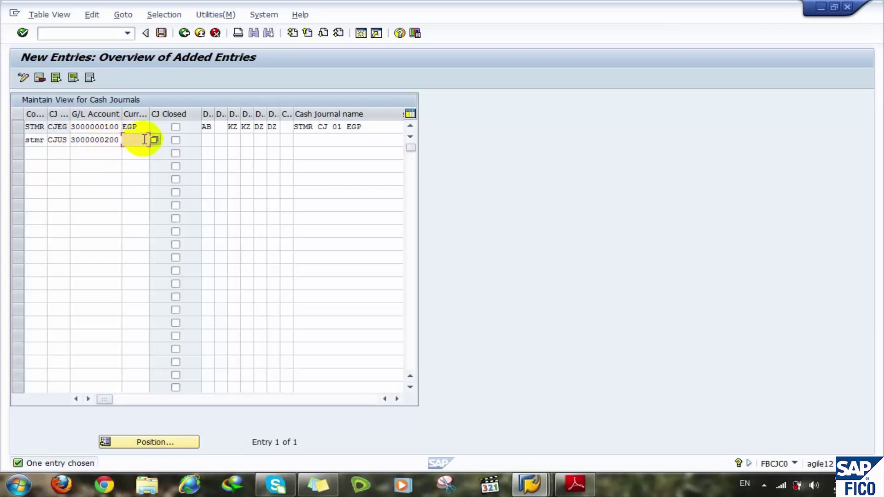
type("usd")
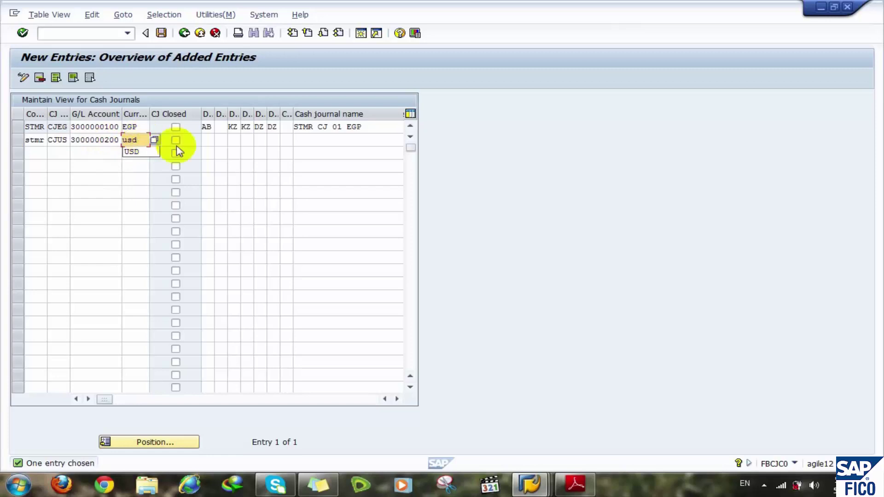
- Set row 2's document types to AB, KZ, KZ, DZ, DZ
left_click(208, 139)
left_click(208, 151)
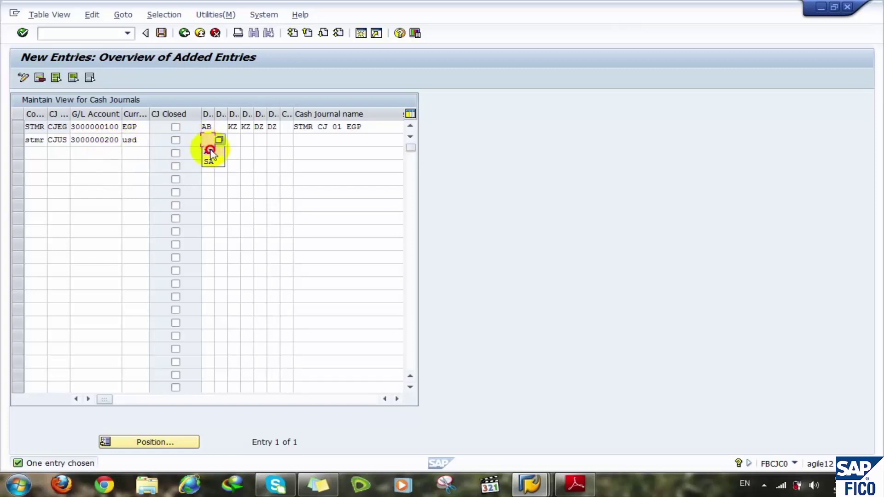
left_click(233, 139)
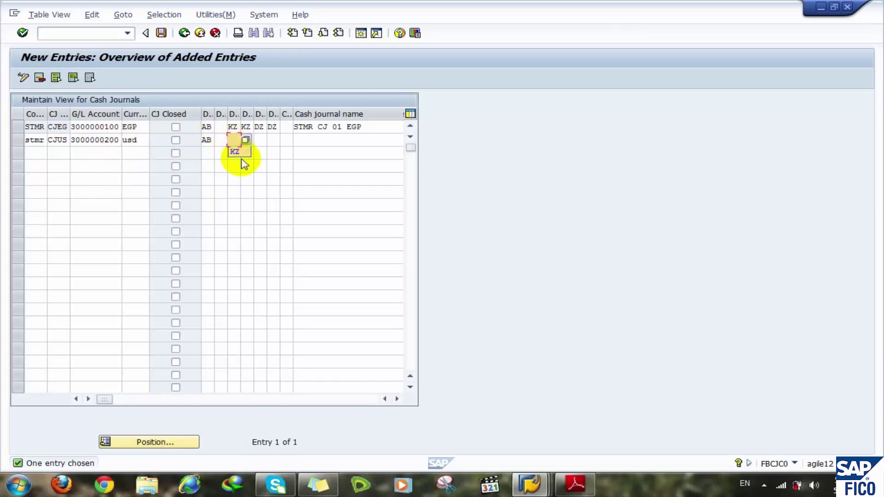
left_click(235, 151)
left_click(246, 139)
left_click(257, 139)
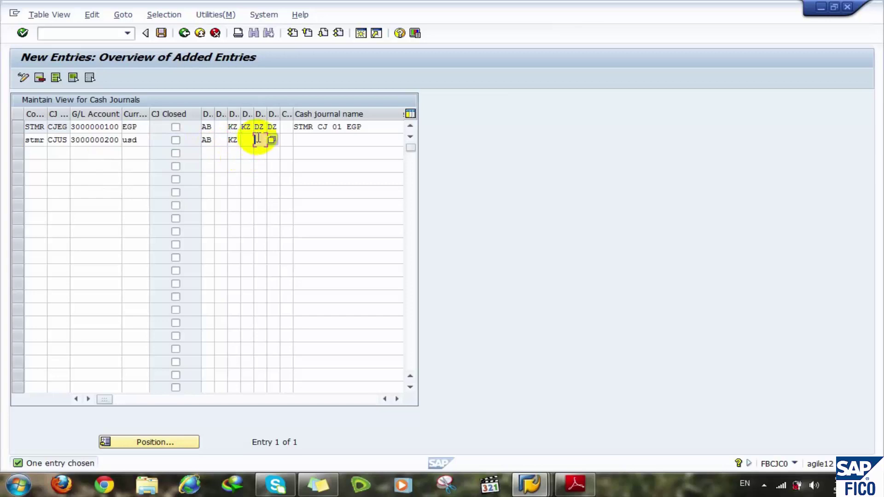
left_click(246, 139)
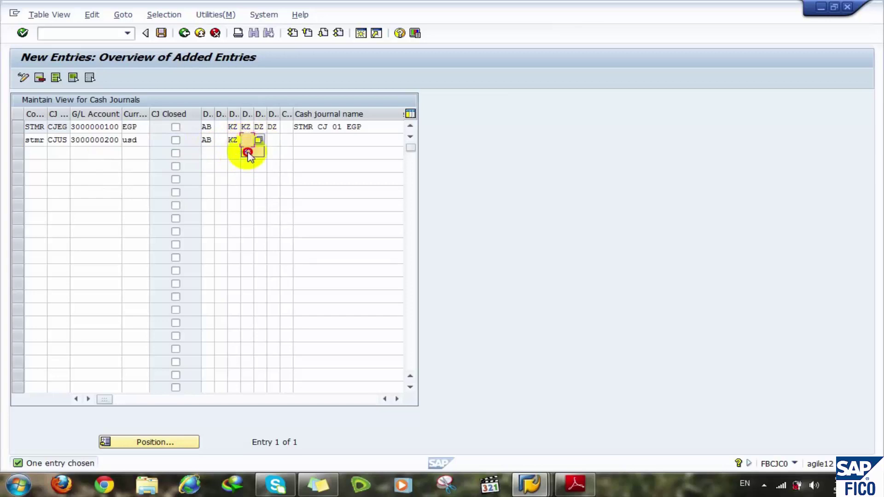
left_click(260, 139)
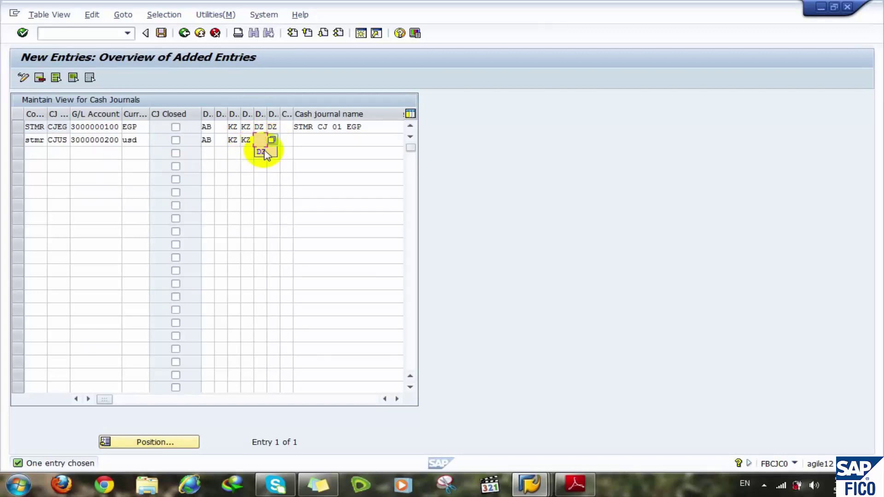
type("DZ")
left_click(273, 139)
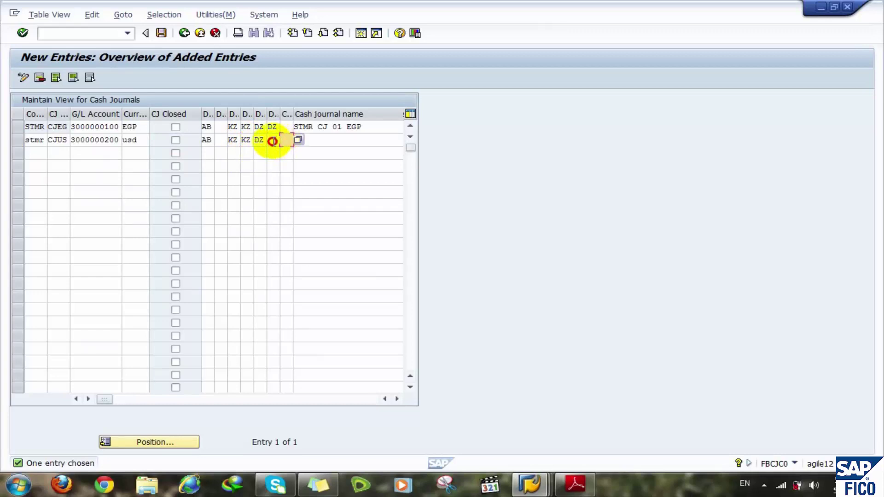
left_click(274, 152)
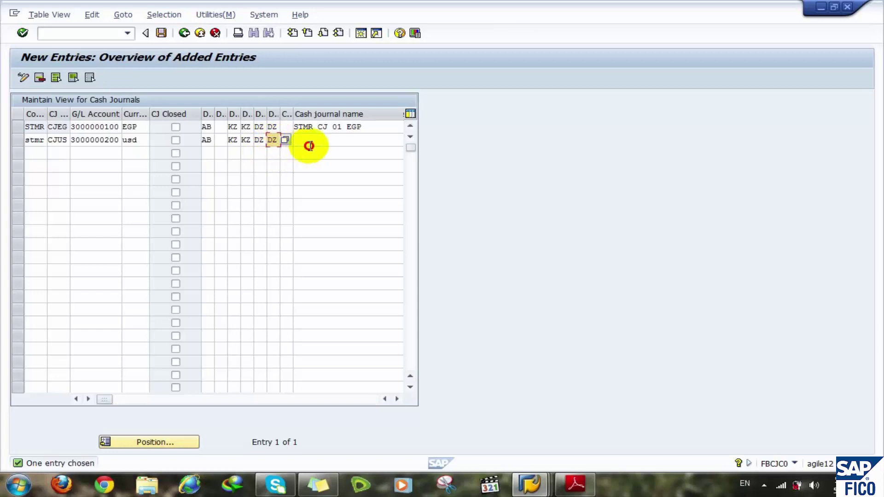
- Name the second cash journal STMR CJ 02 USD
left_click(309, 144)
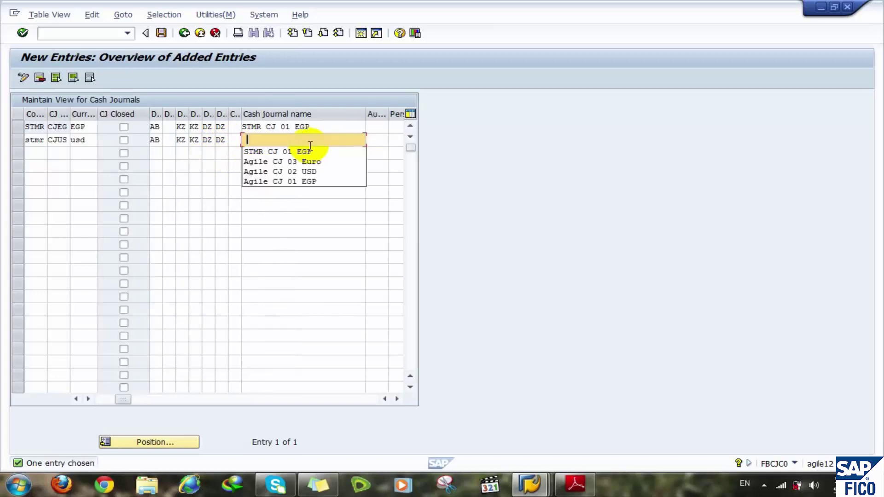
left_click(275, 153)
key("BackSpace")
key("BackSpace")
key("BackSpace")
key("BackSpace")
key("BackSpace")
key("BackSpace")
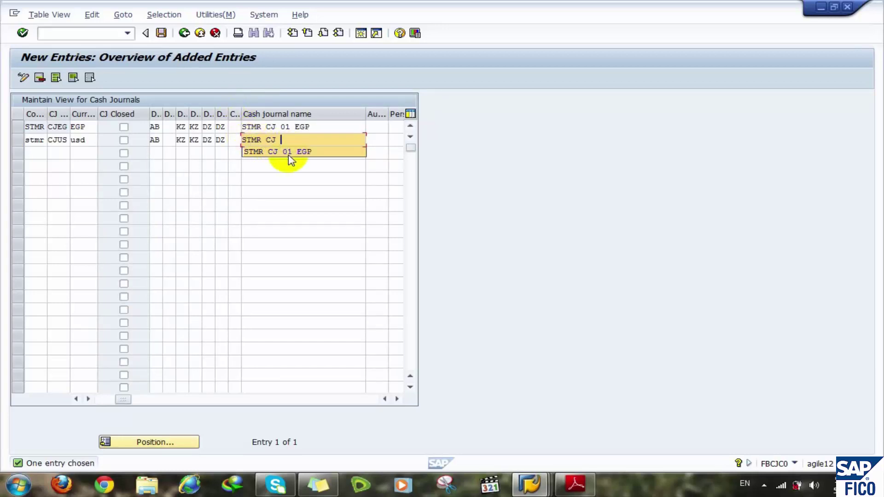
key("BackSpace")
key("BackSpace")
key("BackSpace")
key("BackSpace")
key("BackSpace")
key("BackSpace")
key("BackSpace")
key("Down")
key("Down")
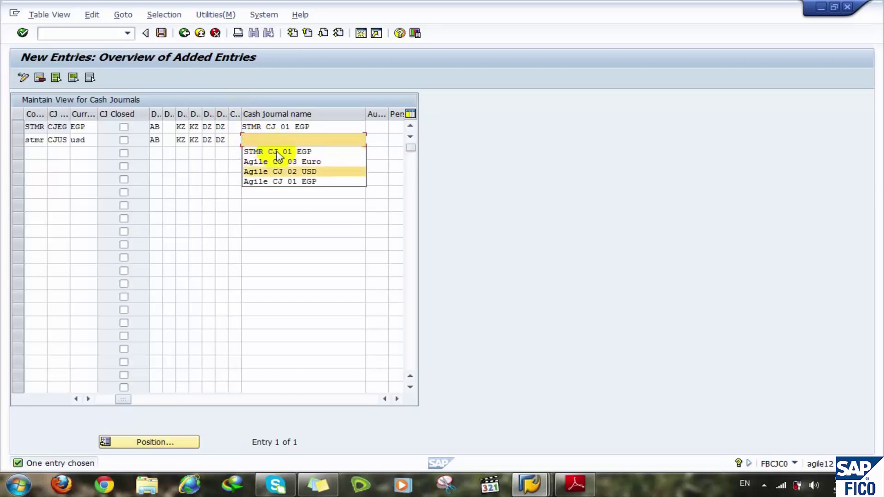
key("Return")
double_click(255, 139)
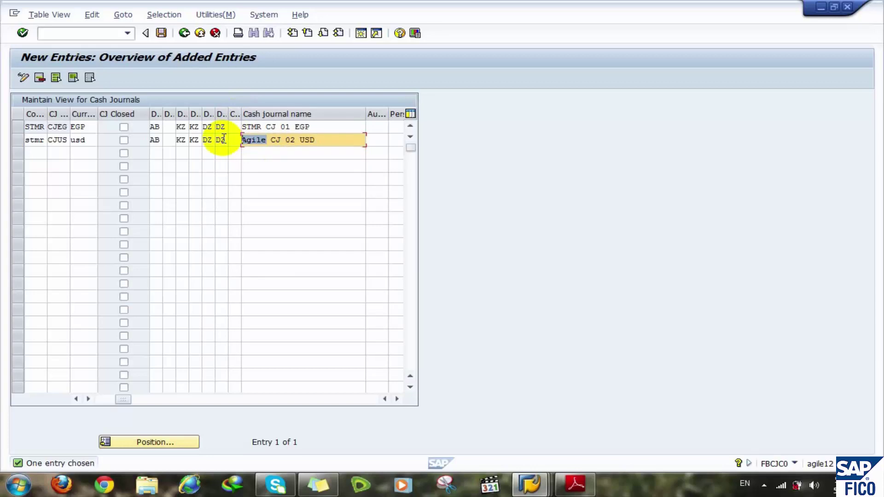
type("S")
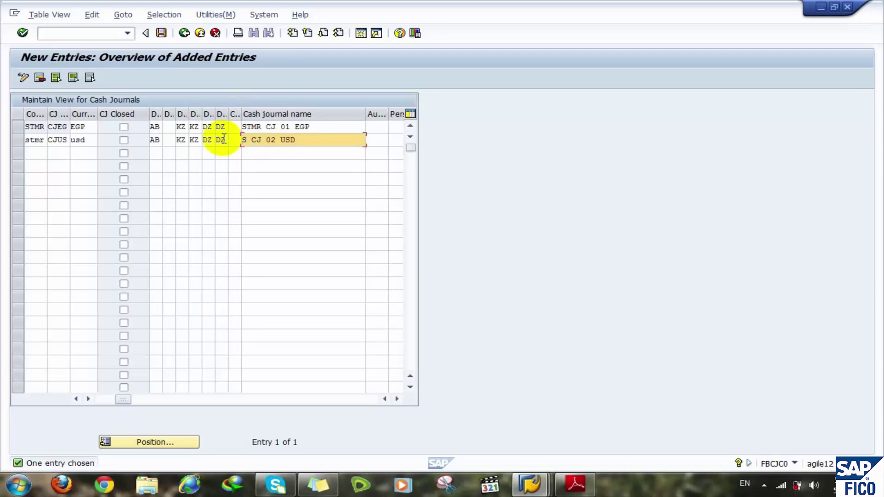
type("TMR")
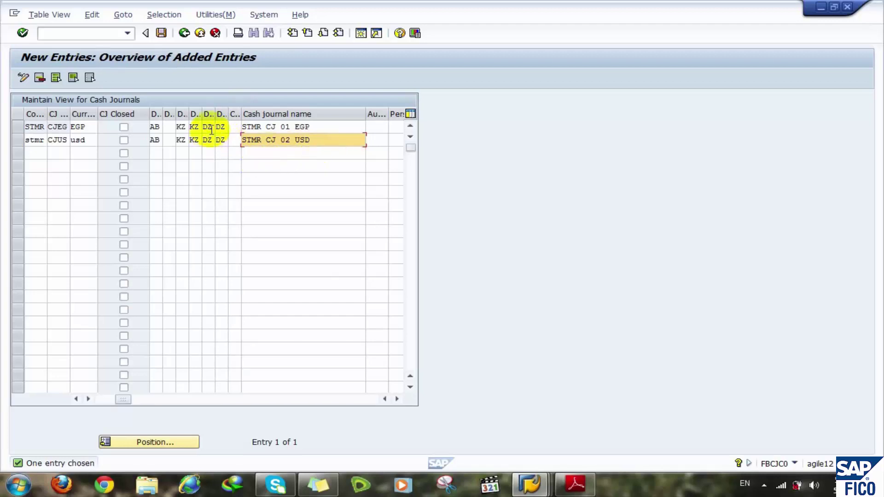
left_click(235, 126)
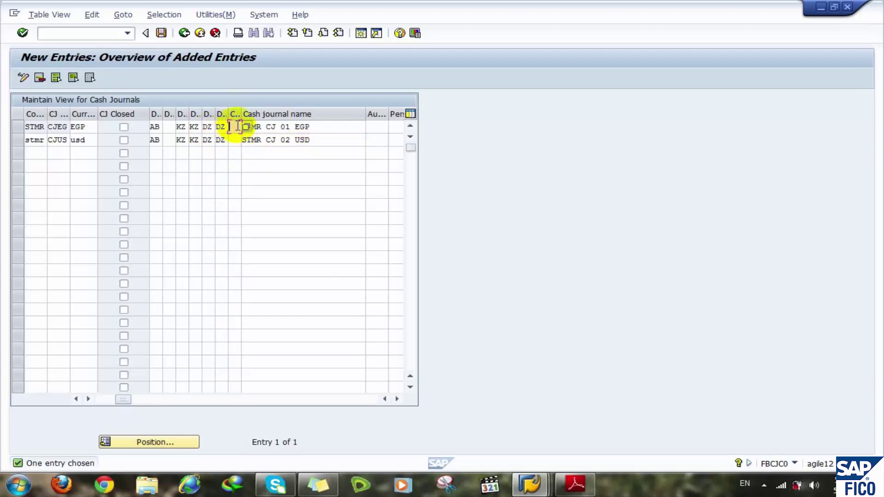
key("F1")
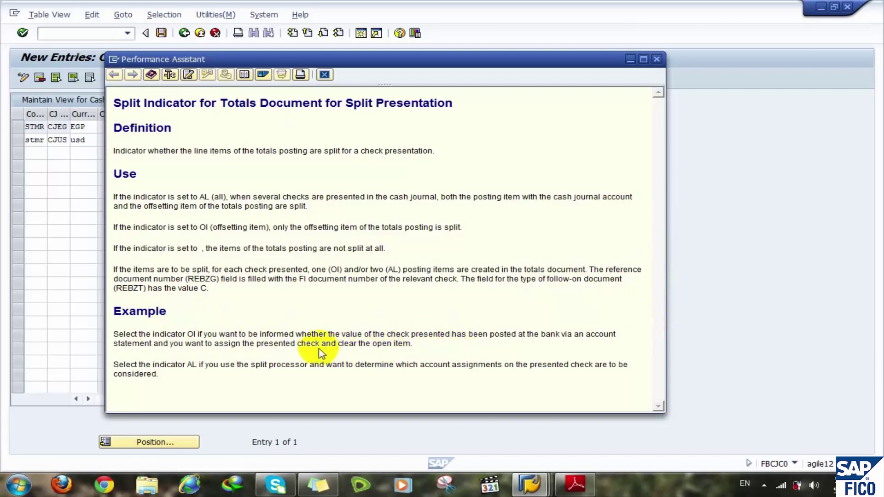
left_click(325, 74)
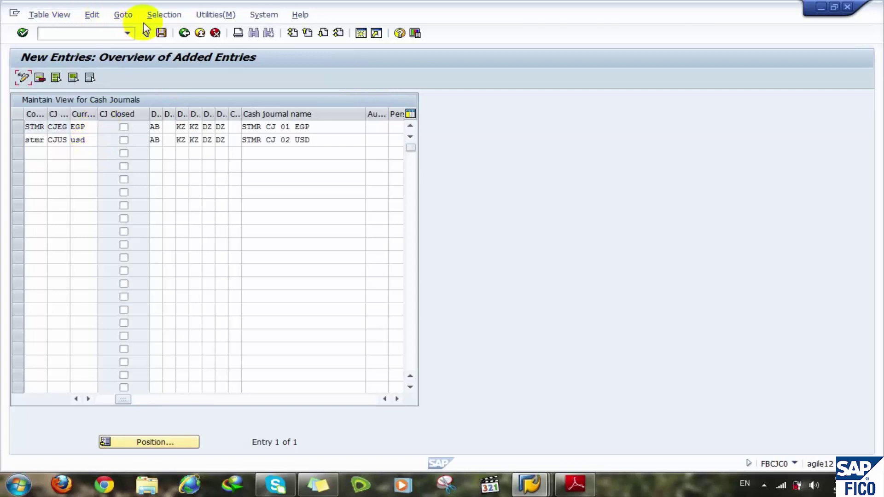
- Save the new cash journals under the customizing request and go back to the IMG tree
left_click(161, 33)
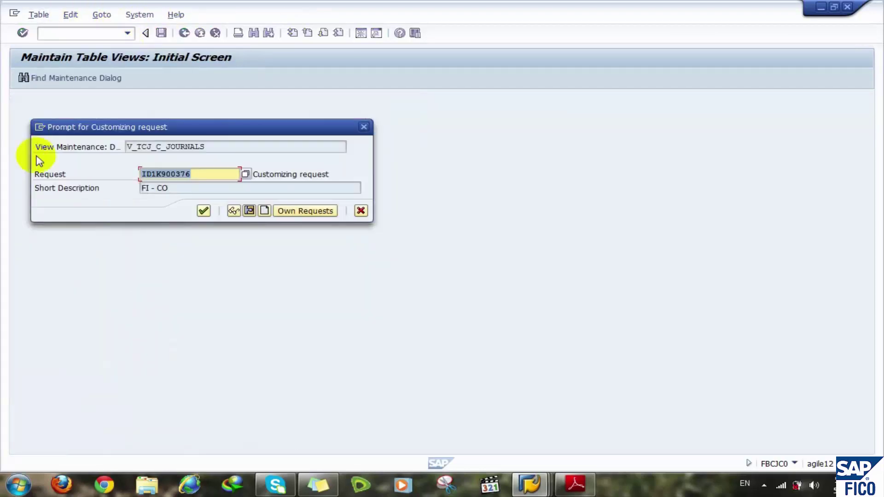
left_click(202, 210)
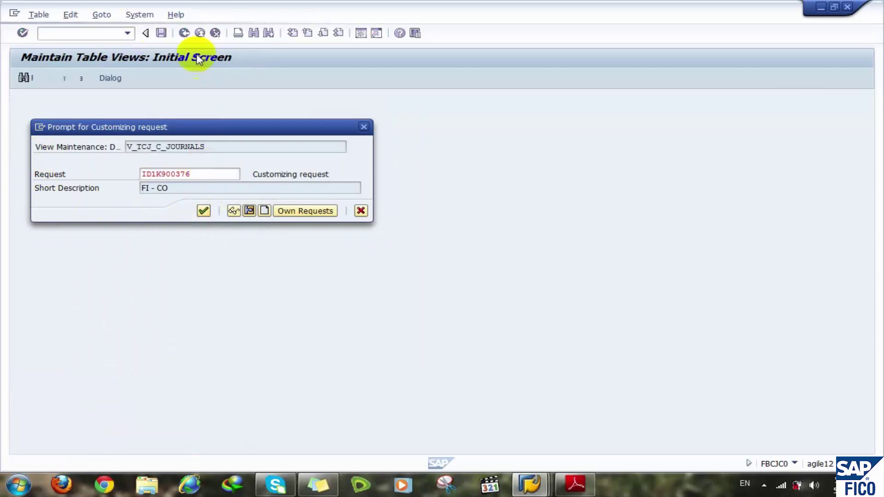
left_click(182, 34)
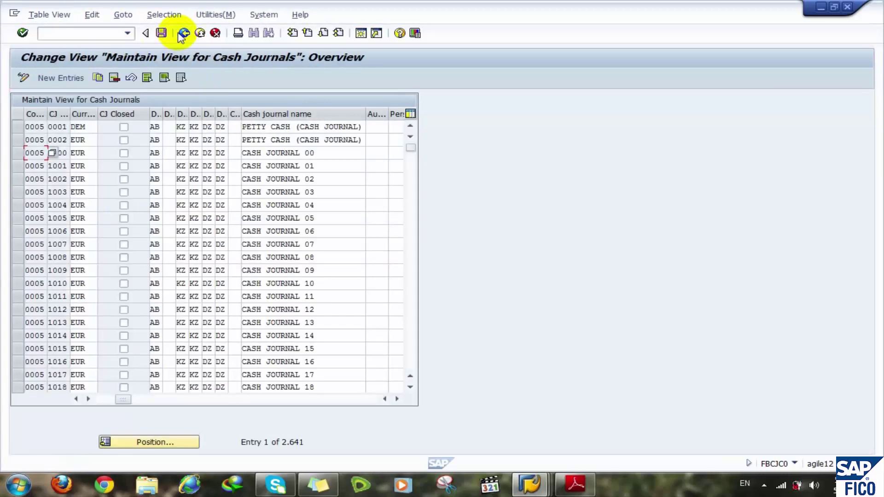
left_click(183, 33)
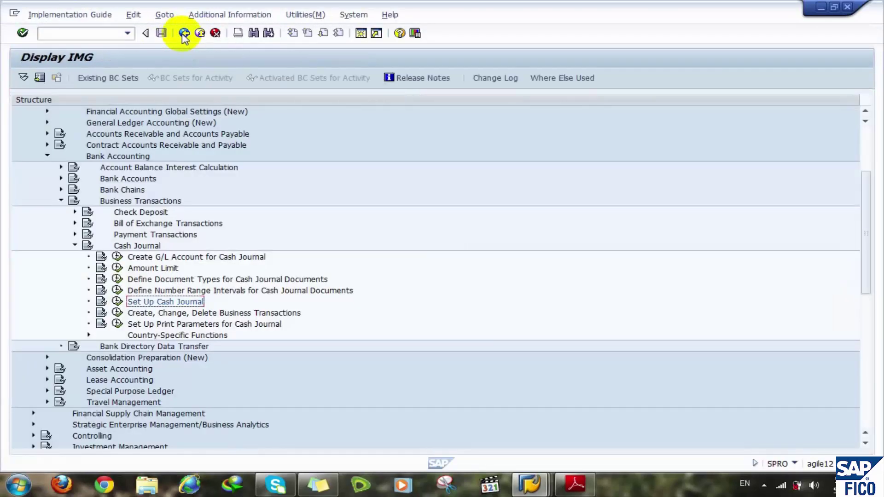
- Review the Cash Journal activities: G/L account, amount limit, document types, and Set Up Cash Journal
left_click(231, 258)
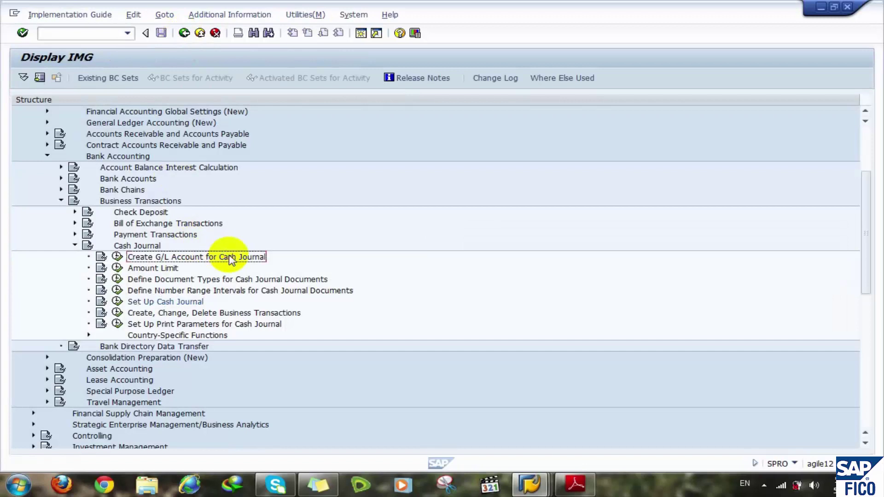
left_click(175, 271)
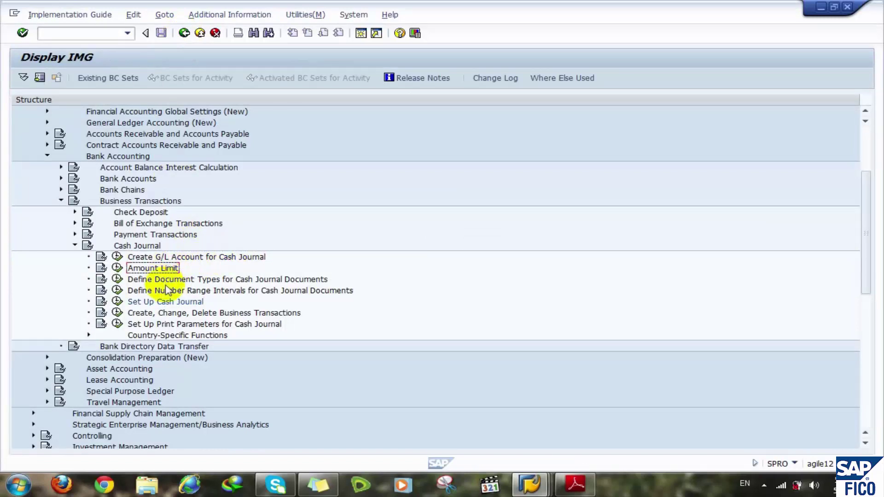
left_click(167, 282)
left_click(168, 291)
left_click(167, 283)
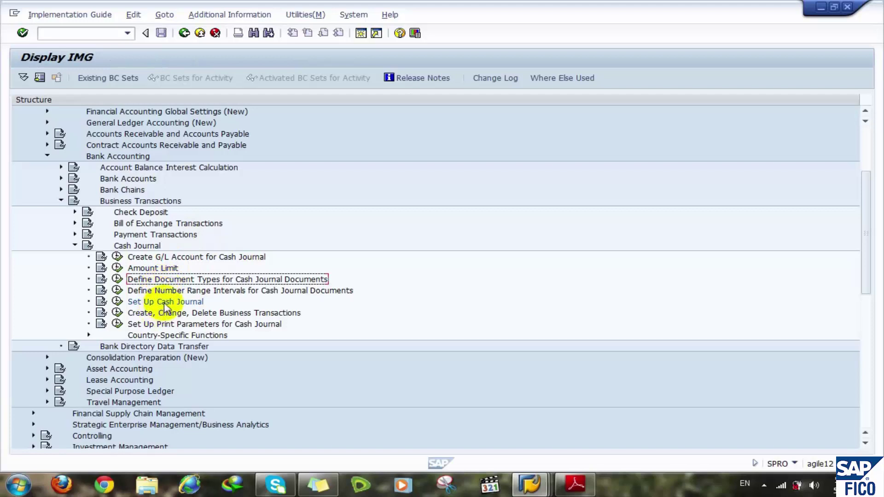
left_click(167, 304)
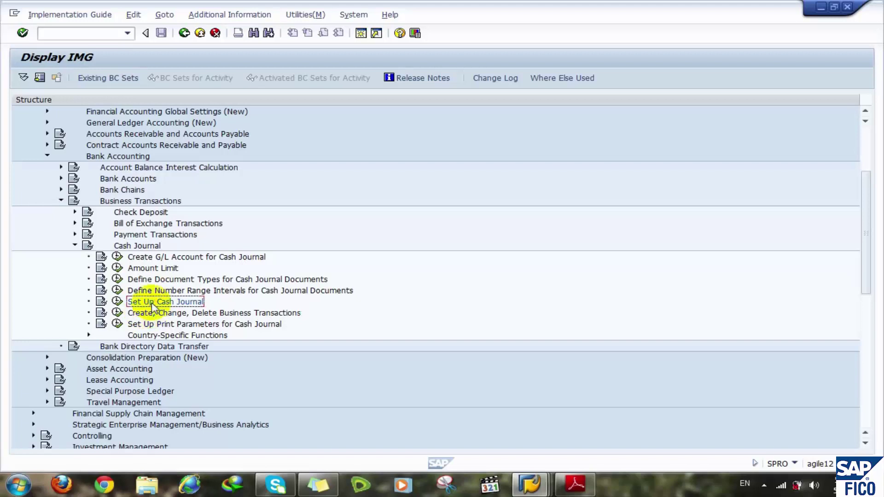
left_click(118, 303)
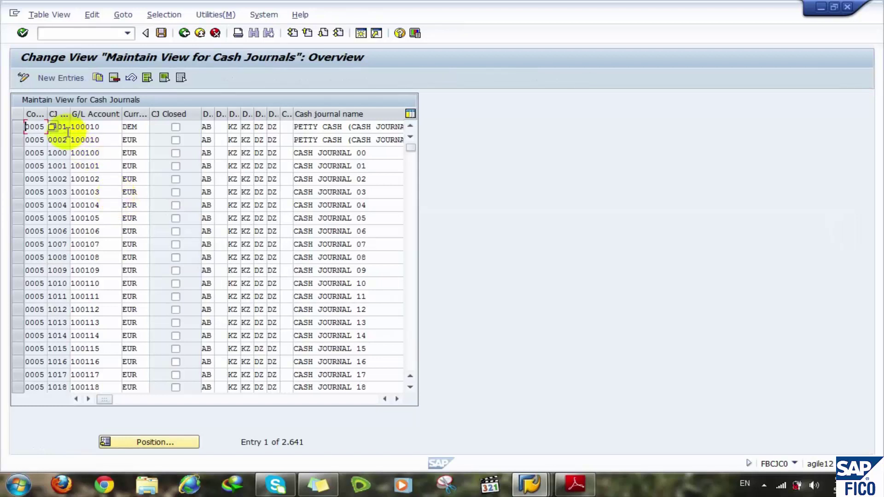
left_click(70, 82)
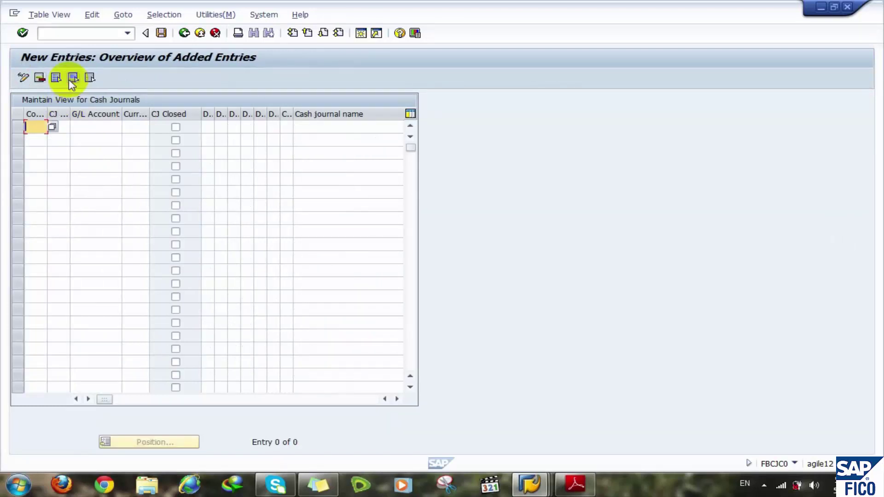
left_click(184, 32)
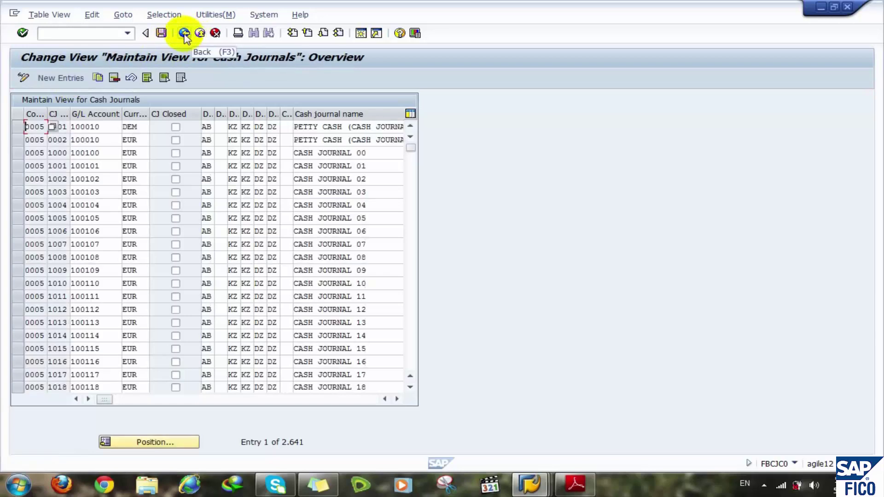
left_click(185, 33)
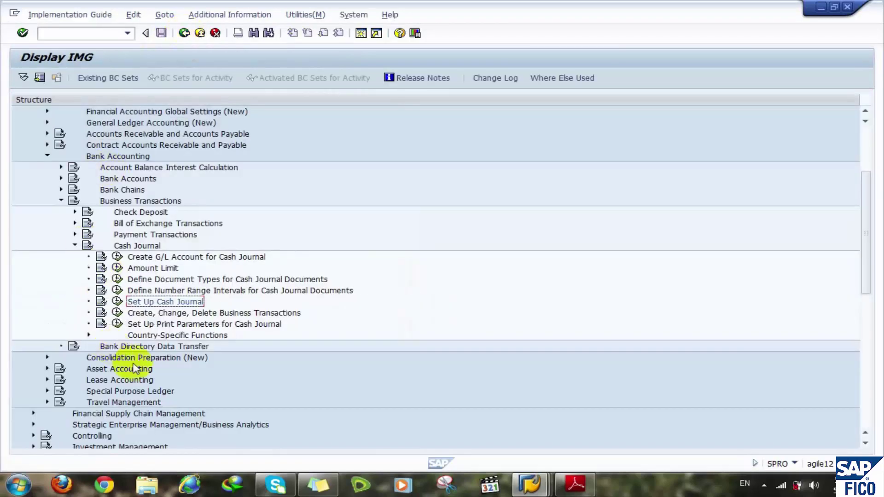
- Open the cash journal print parameters table and position it on company code STMR
left_click(164, 313)
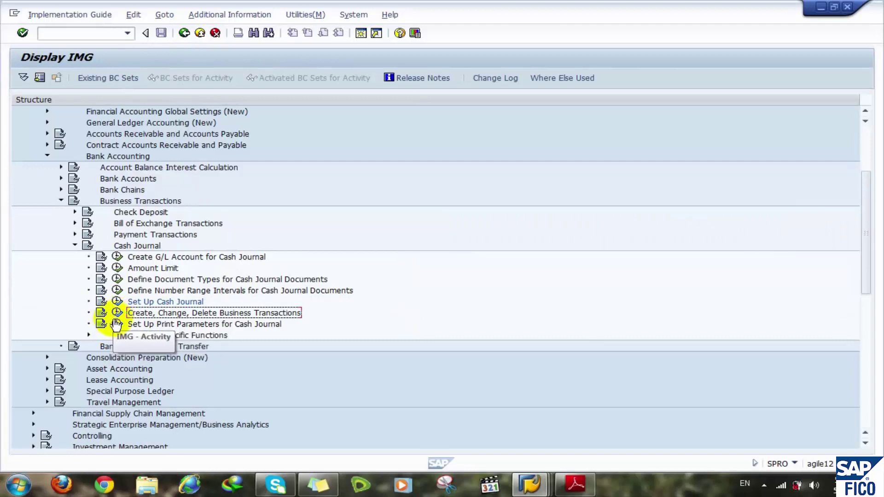
left_click(185, 325)
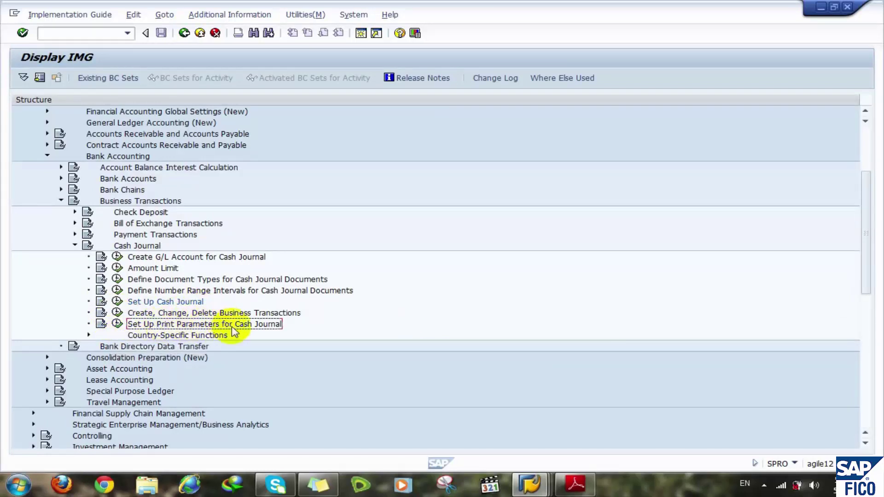
left_click(117, 324)
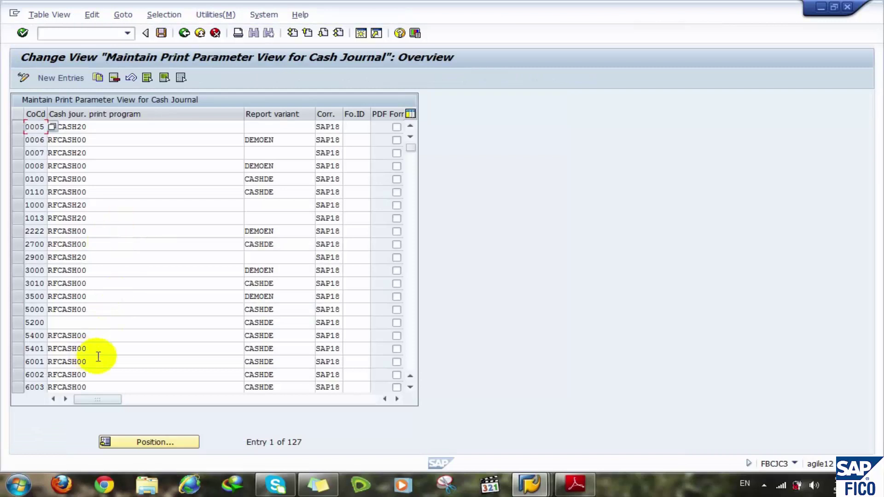
left_click(153, 443)
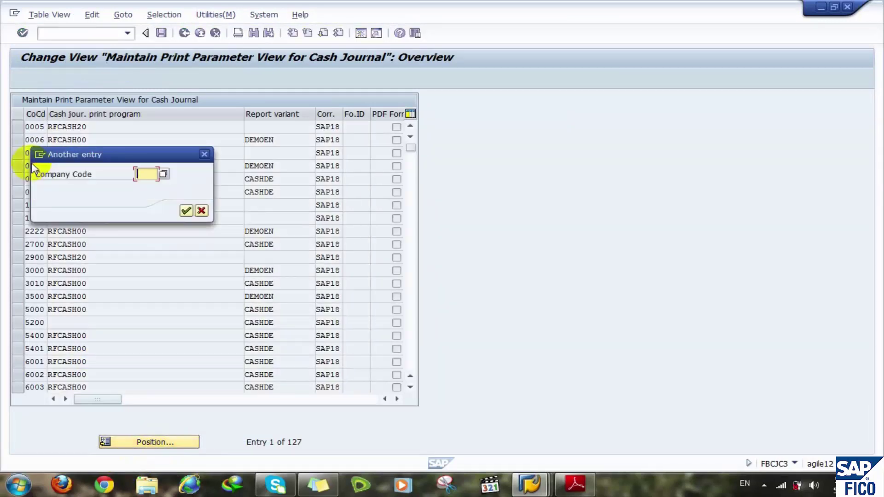
type("stmr")
key("Return")
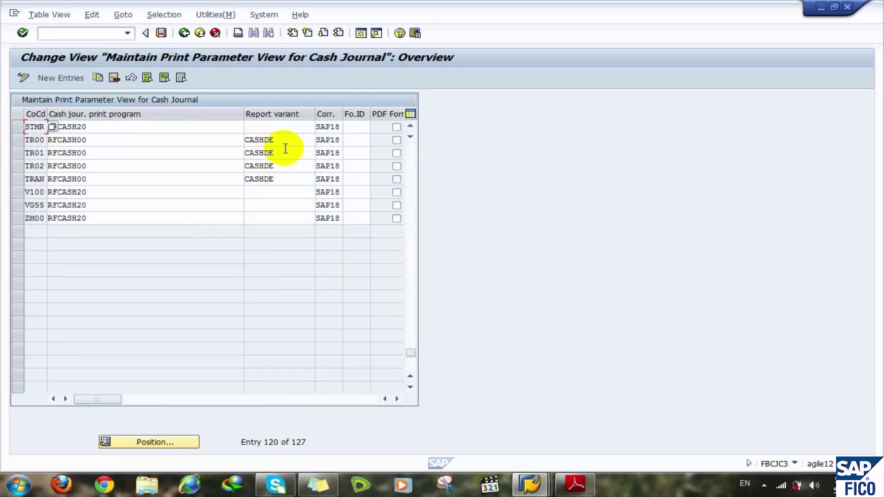
- Scroll across STMR's print parameter columns, then bring up the configuration manual PDF
left_click(289, 400)
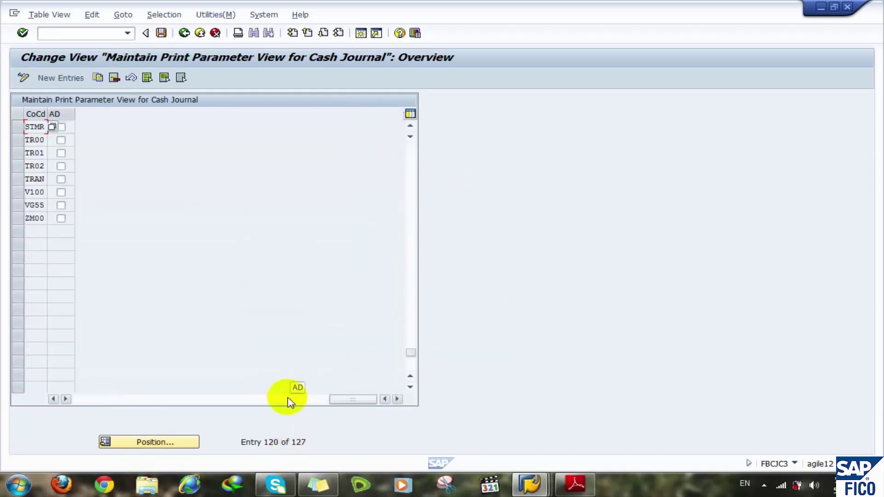
left_click(261, 401)
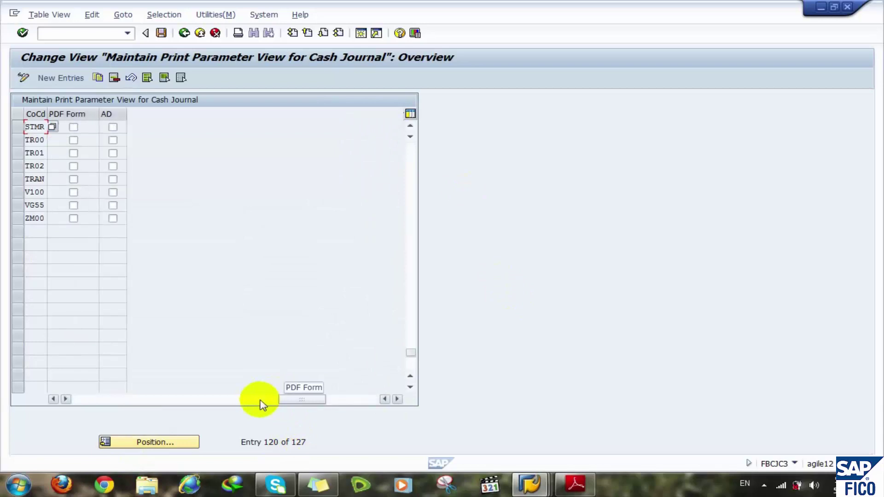
left_click(230, 401)
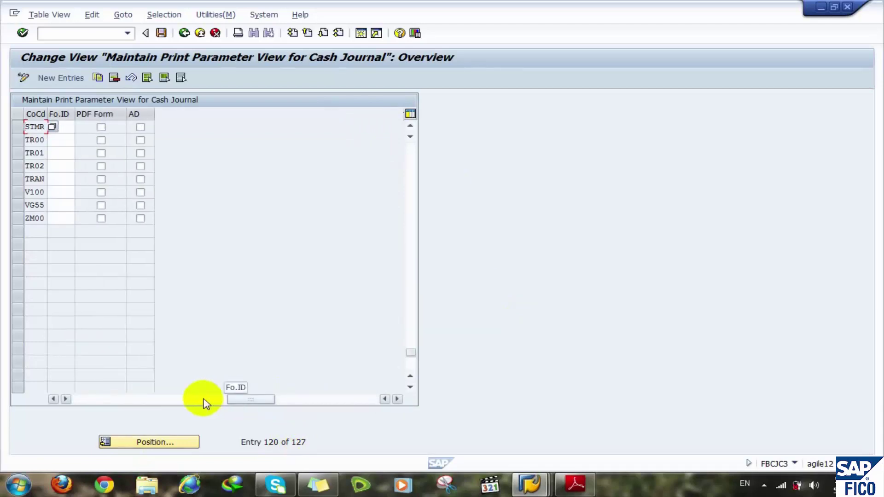
left_click(171, 400)
left_click(147, 399)
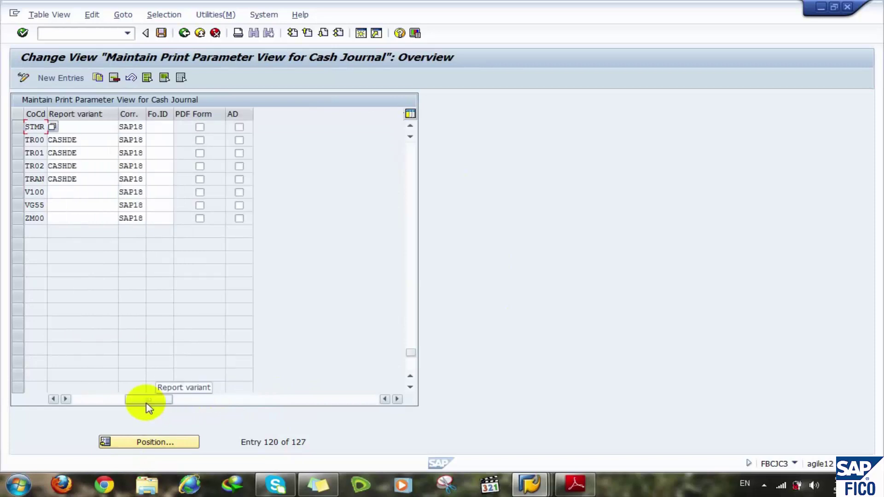
left_click(104, 401)
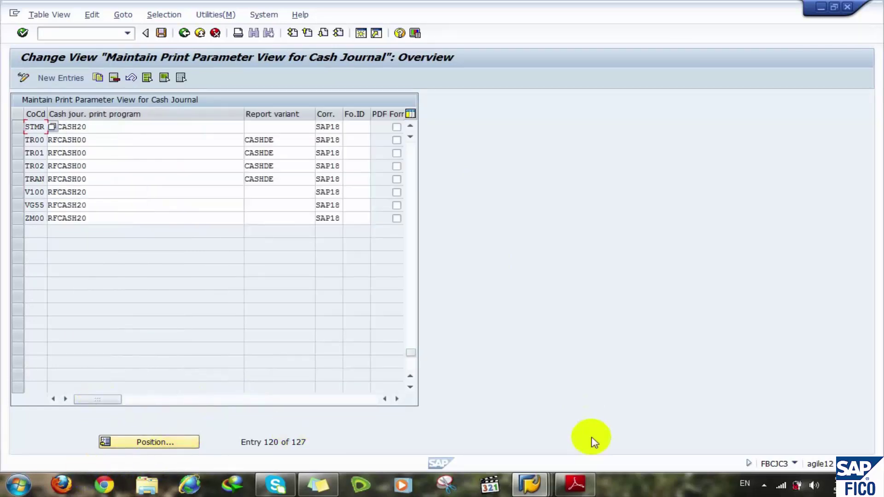
left_click(576, 482)
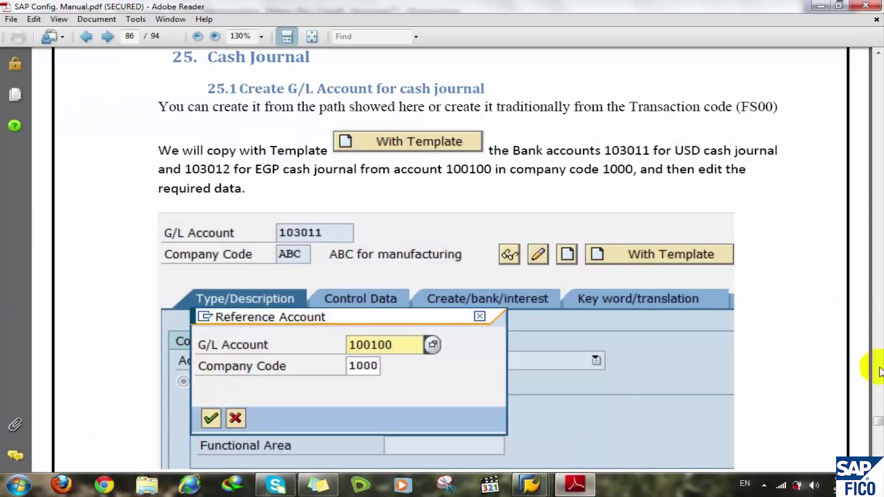
- Scroll the manual to section 25.6's print parameter example on page 94, then return to SAP
left_click_drag(876, 420, 879, 427)
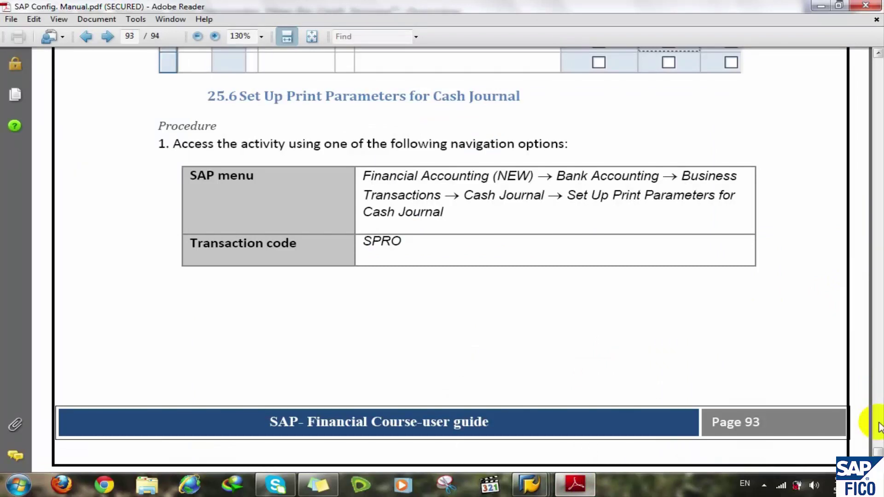
left_click(877, 452)
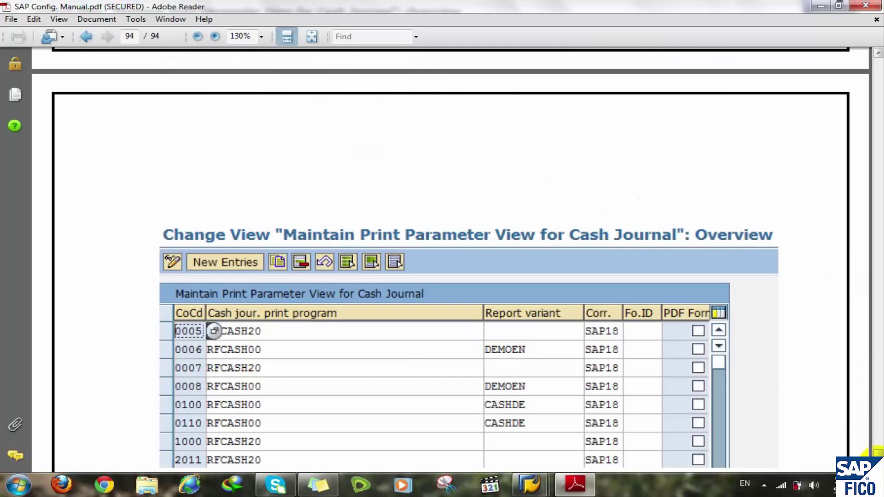
scroll(876, 450, "down", 2)
scroll(877, 453, "down", 10)
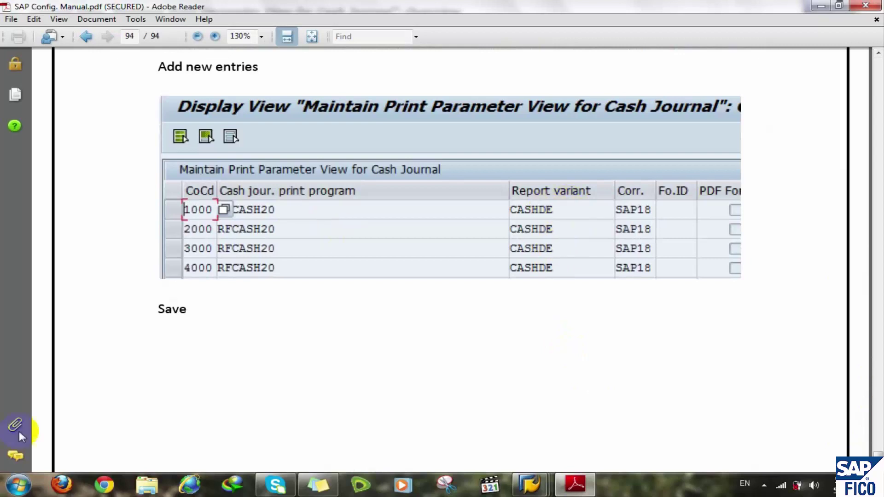
mouse_move(530, 484)
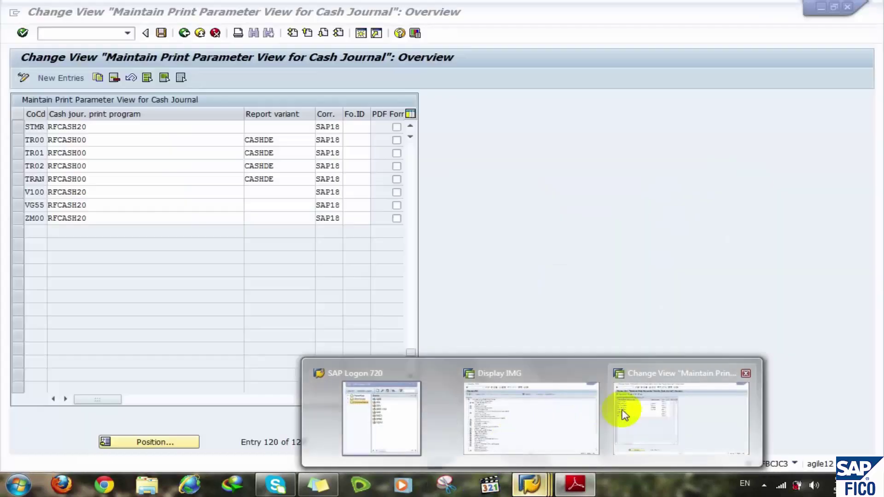
left_click(626, 415)
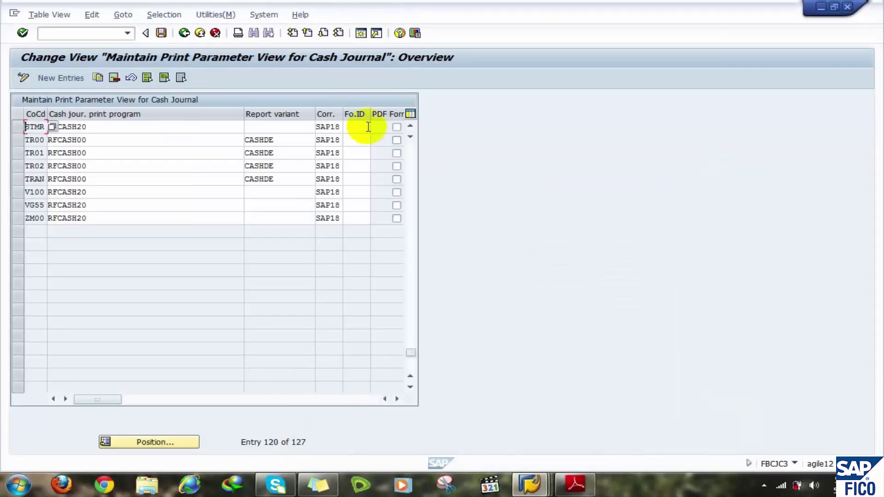
- Enter CASHDE as STMR's report variant, checking the manual alongside
left_click(273, 127)
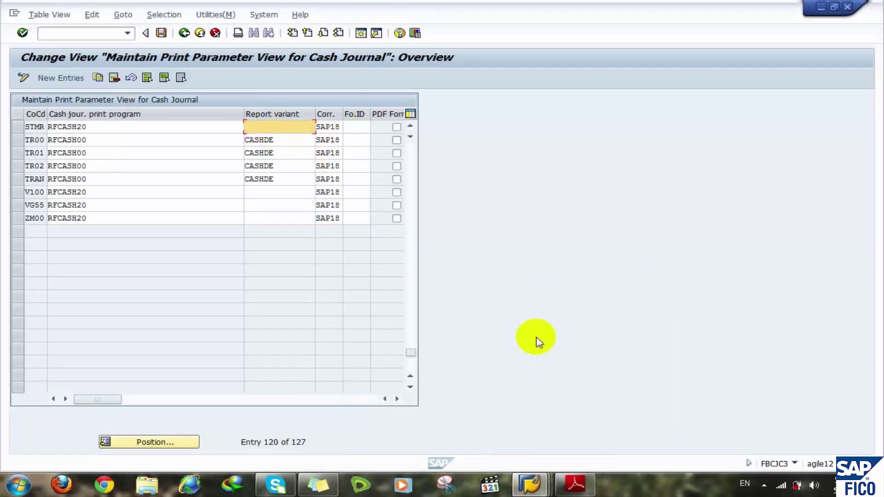
left_click(573, 484)
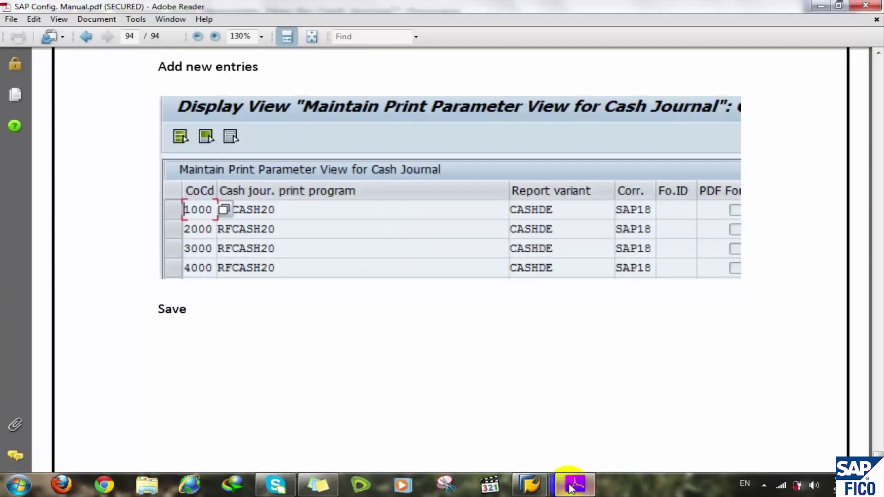
left_click(573, 484)
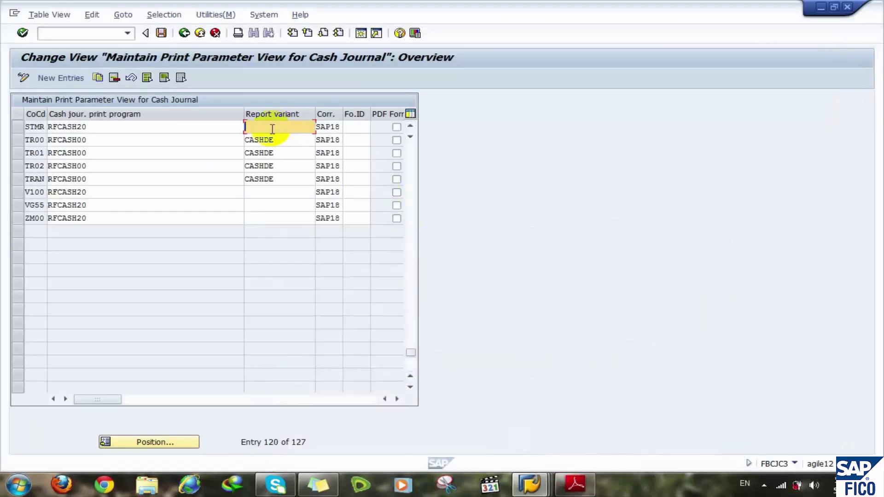
type("cashde")
key("Return")
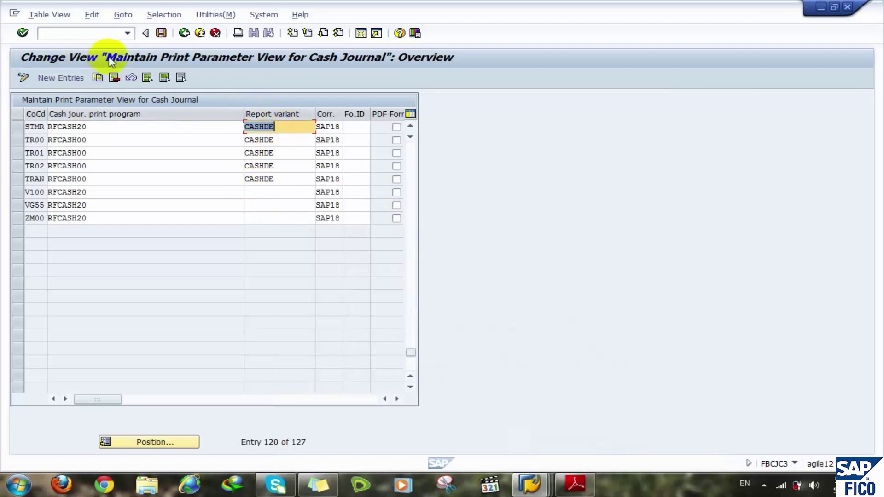
- Save the change under a customizing request and return to the IMG structure
left_click(161, 32)
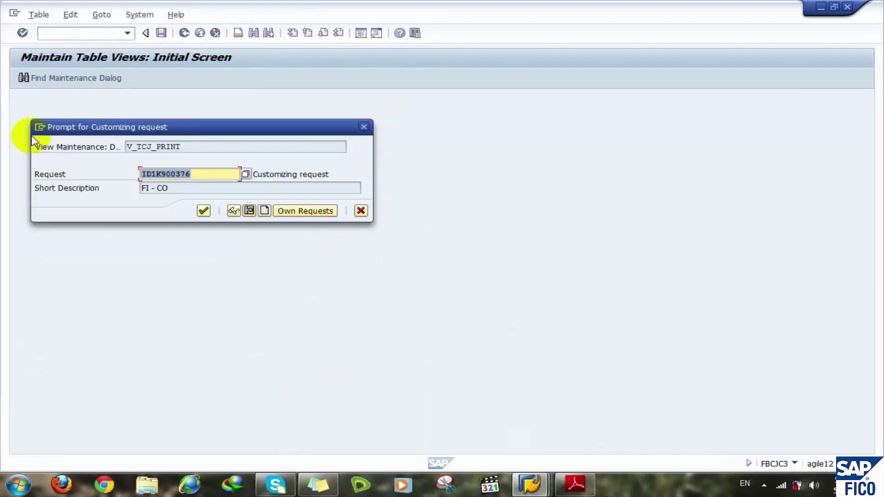
left_click(204, 211)
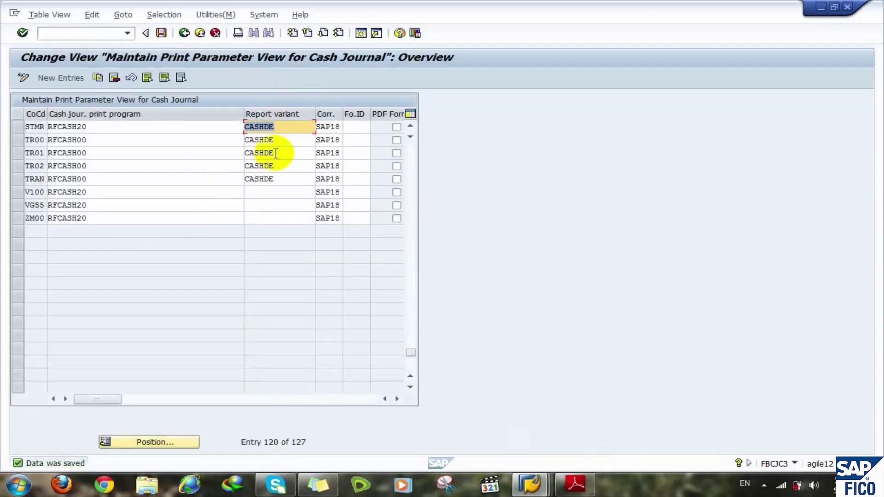
left_click(285, 127)
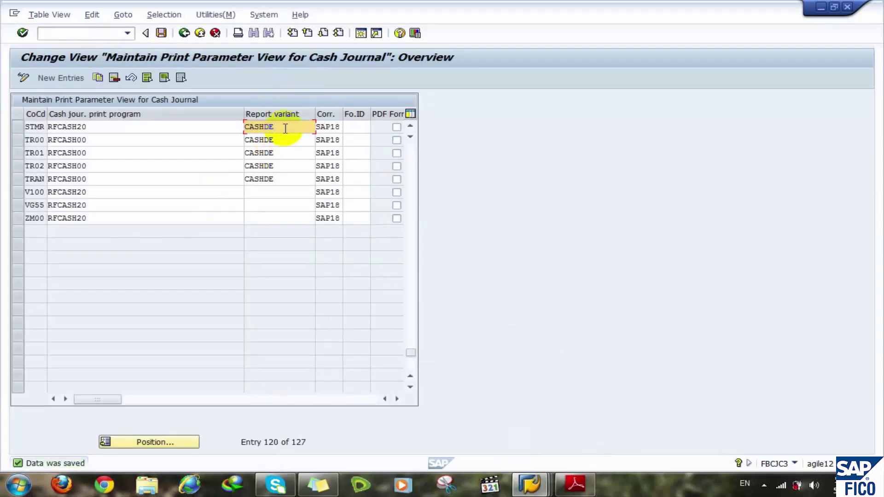
left_click(186, 37)
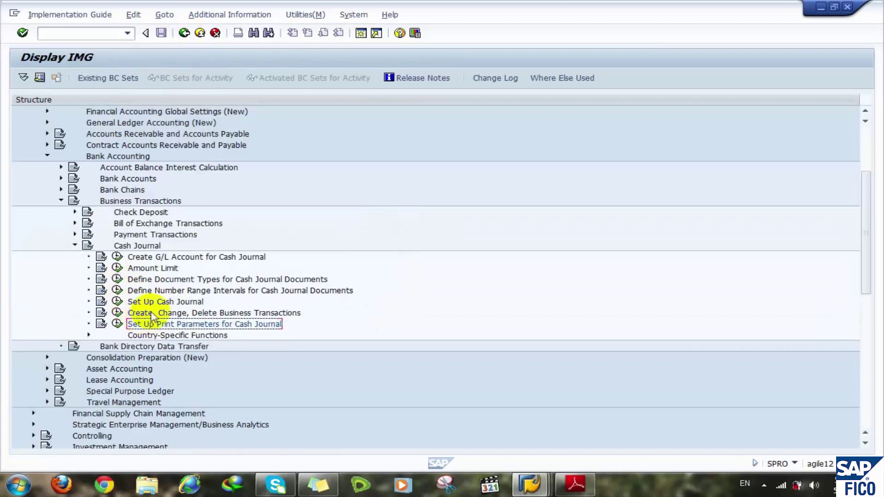
- Run 'Create, Change, Delete Business Transactions' to open the FBCJC2 transaction names table
left_click(138, 313)
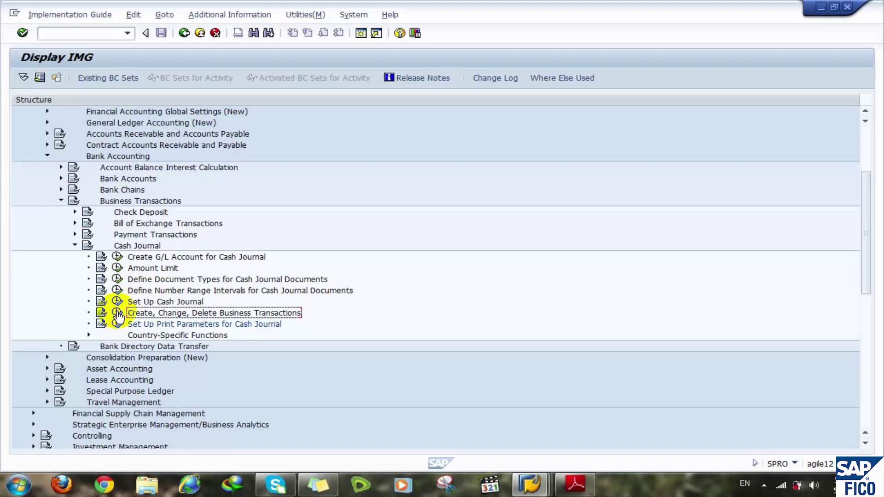
left_click(118, 314)
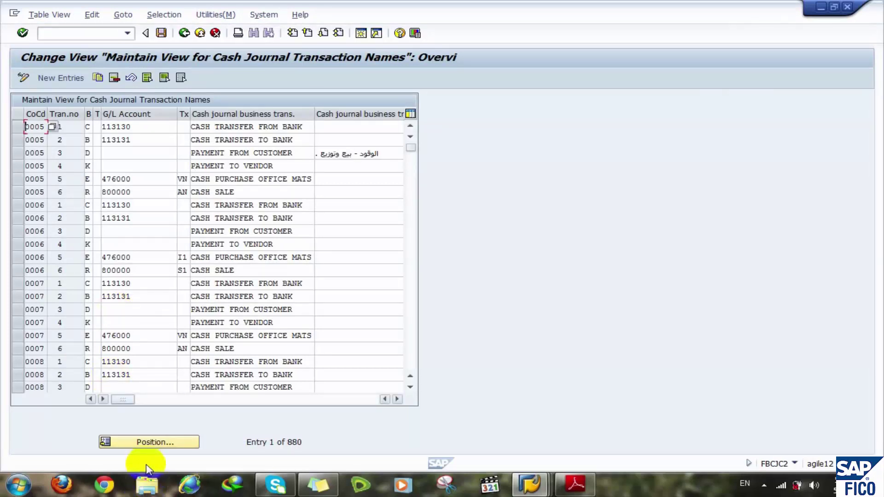
- Position the list on company code 1000 and select its 12 transaction rows
left_click(151, 445)
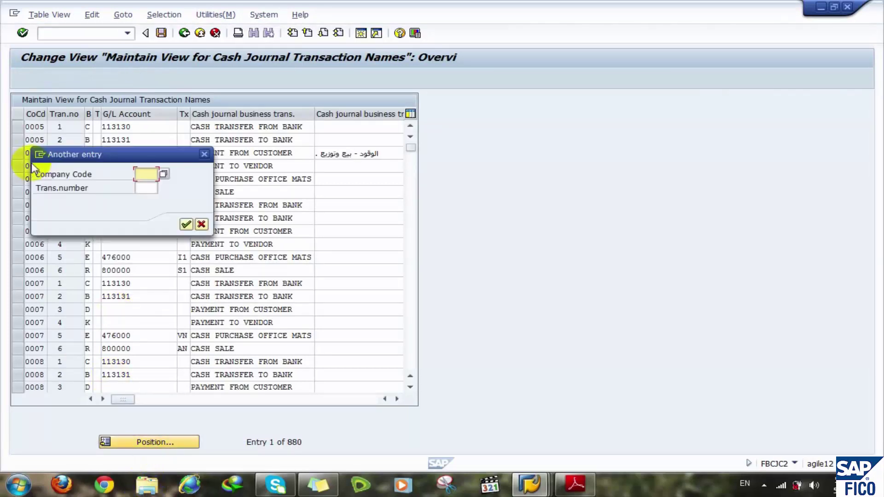
type("1")
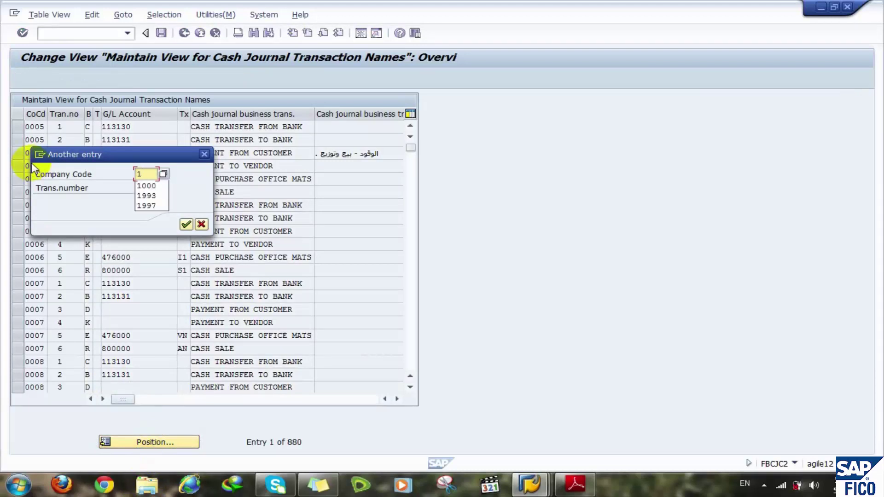
type("000")
key("Return")
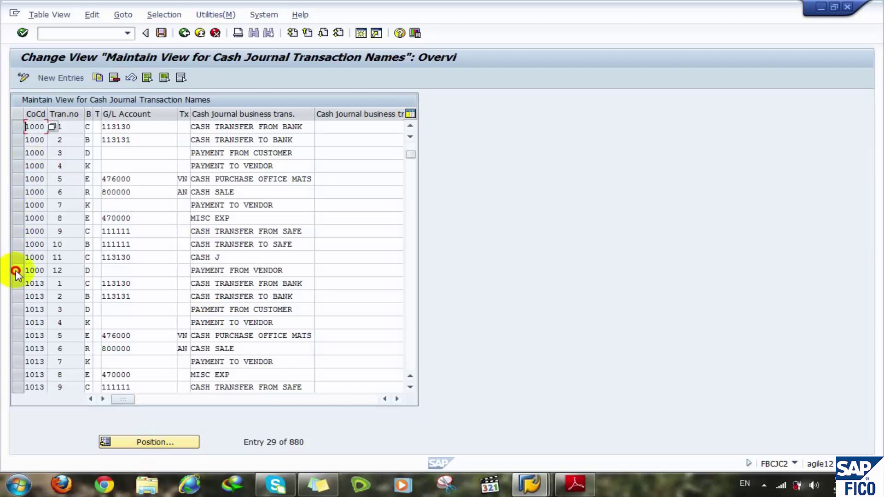
left_click_drag(13, 272, 18, 137)
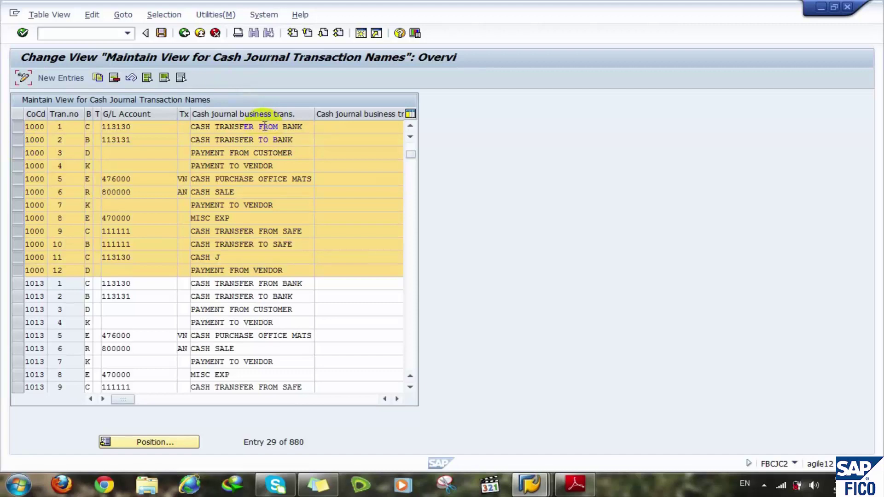
left_click(90, 128)
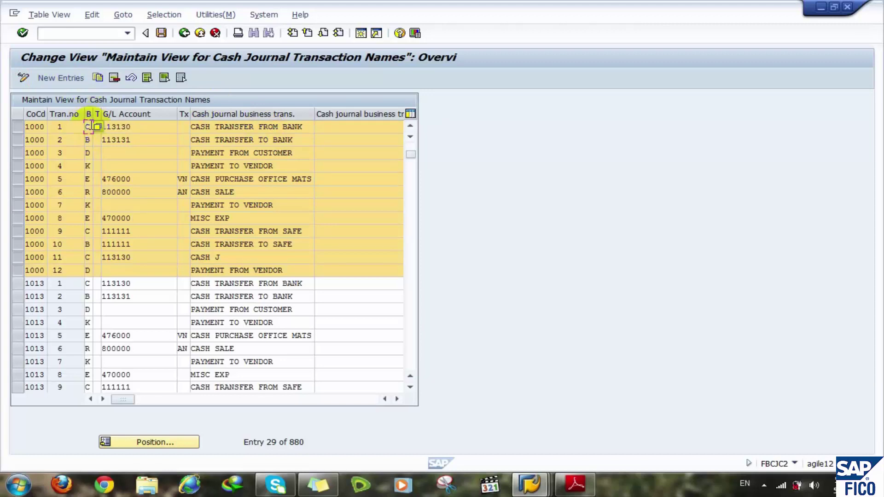
left_click(89, 126)
left_click(97, 127)
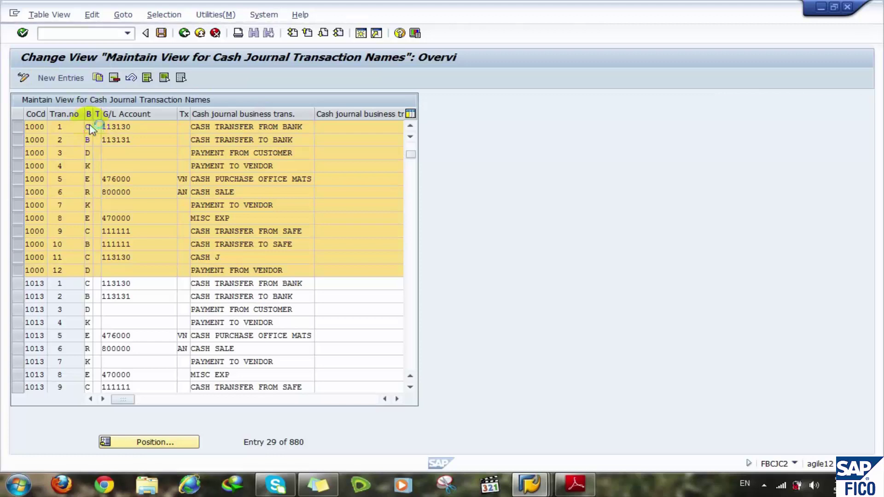
left_click(56, 153)
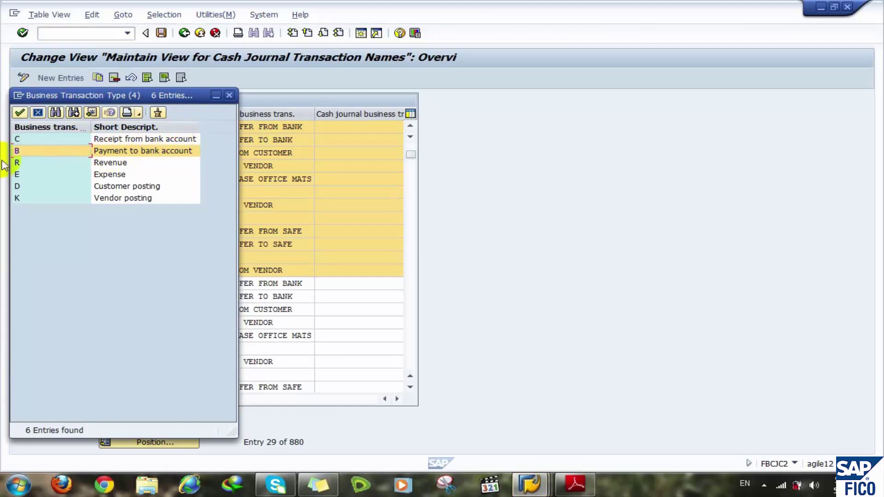
left_click(29, 141)
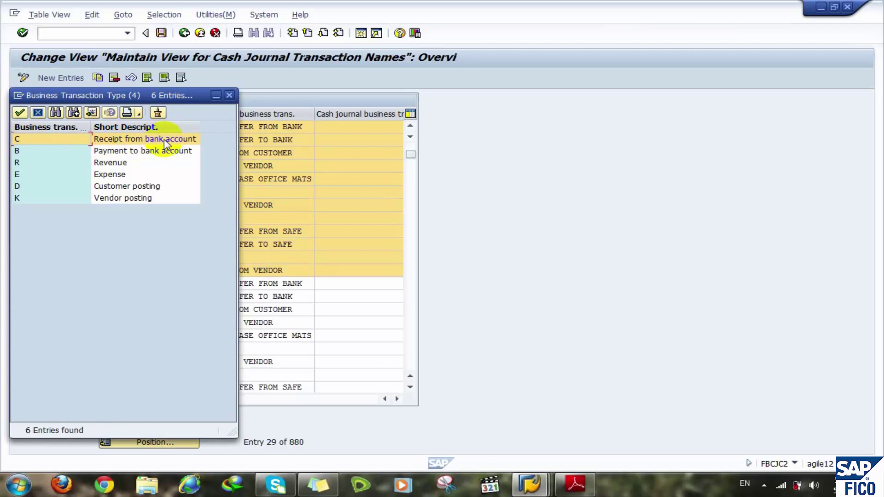
left_click(20, 112)
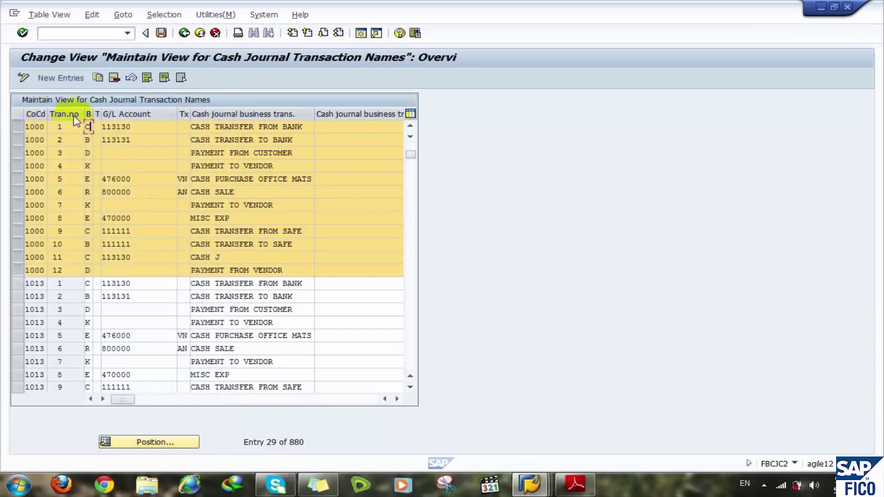
left_click(101, 136)
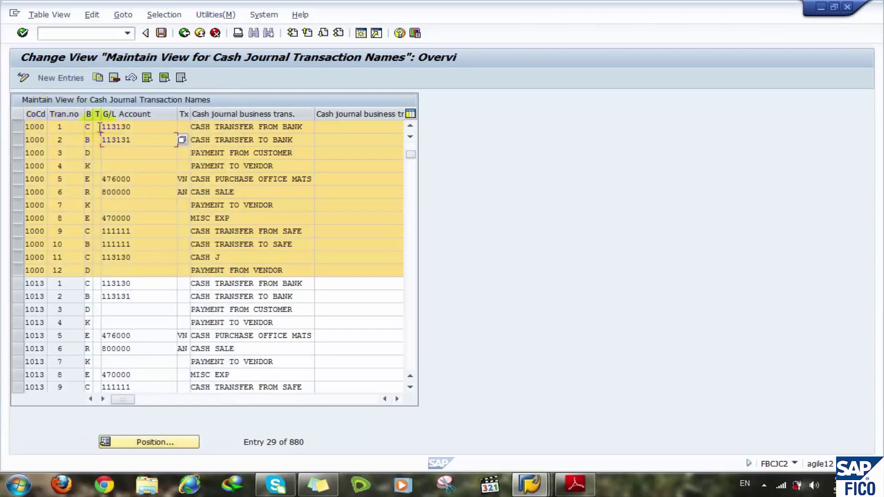
left_click(95, 127)
left_click(106, 126)
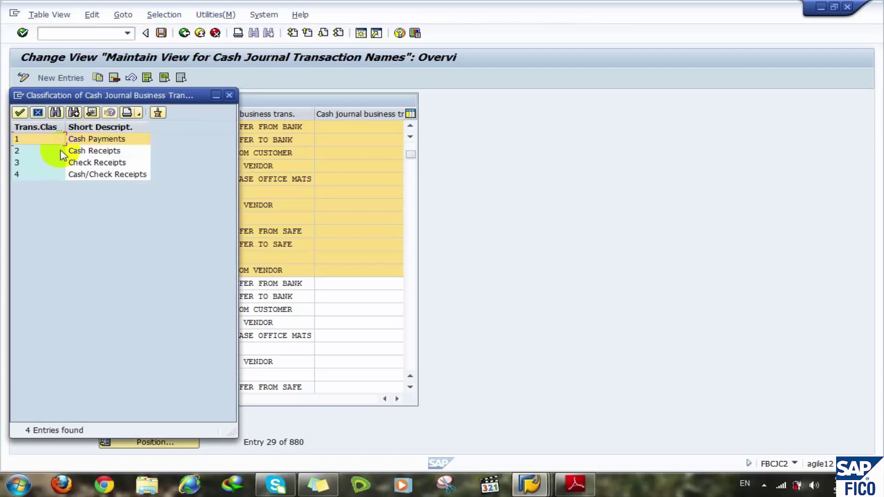
left_click(87, 151)
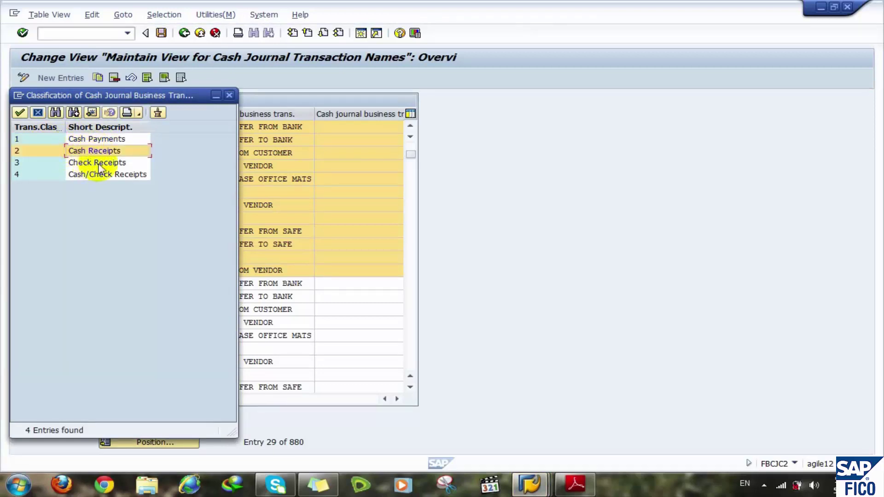
left_click(95, 165)
left_click(94, 153)
left_click(45, 113)
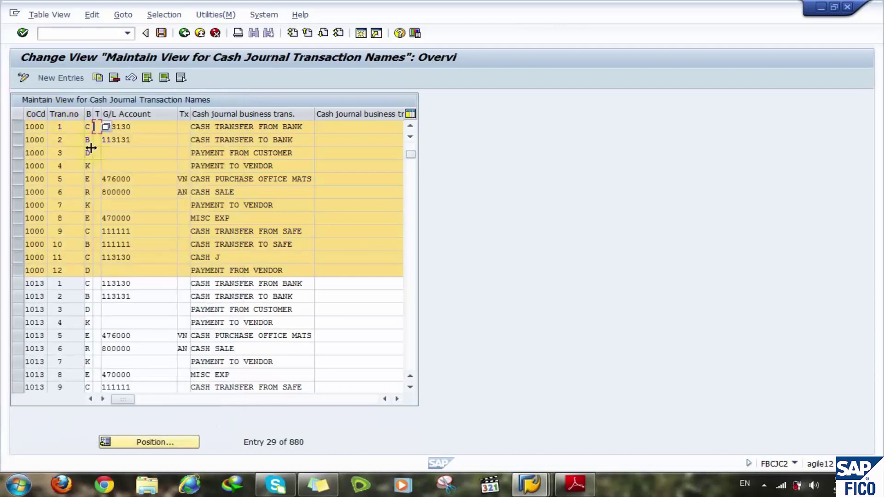
left_click(67, 140)
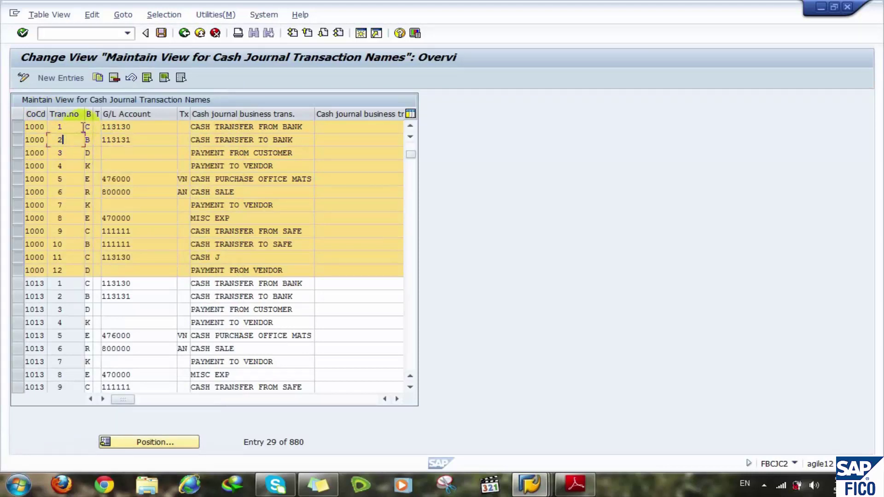
left_click(76, 126)
left_click(138, 127)
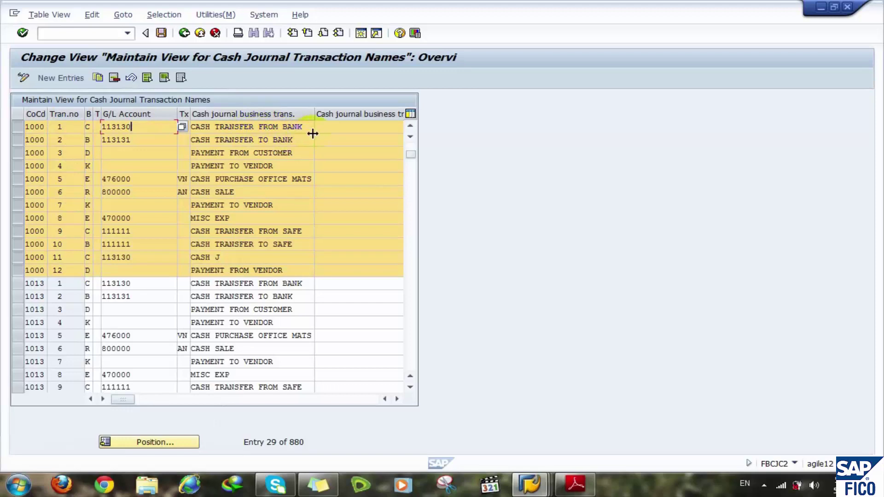
left_click(330, 124)
left_click(144, 144)
left_click(89, 139)
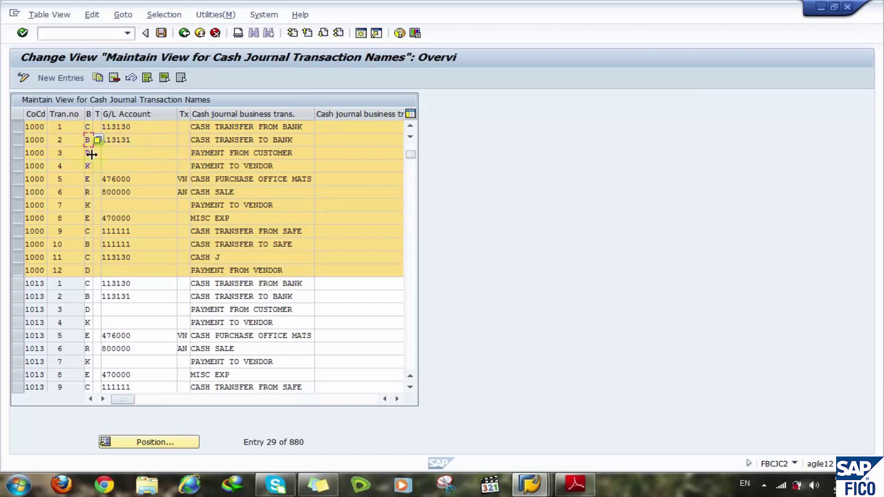
left_click(89, 153)
left_click(136, 154)
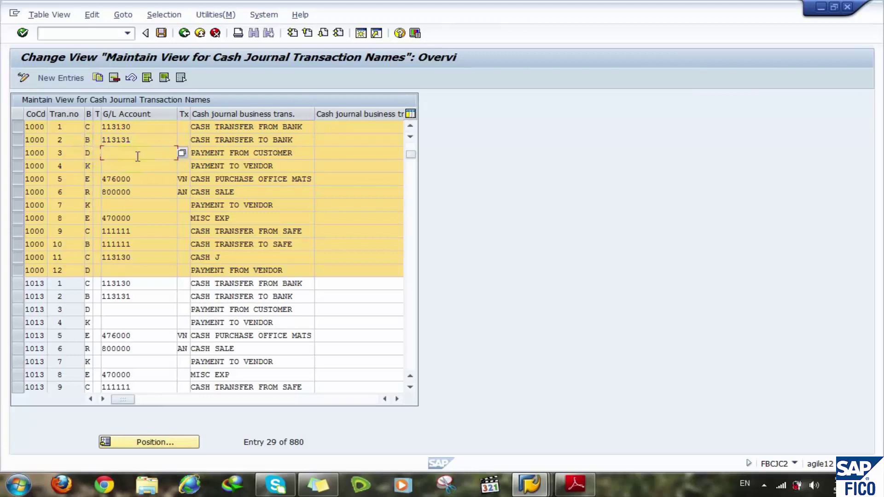
left_click(286, 155)
left_click(156, 158)
left_click(140, 168)
left_click(145, 179)
double_click(300, 181)
left_click(198, 180)
left_click(141, 178)
left_click_drag(253, 179, 319, 179)
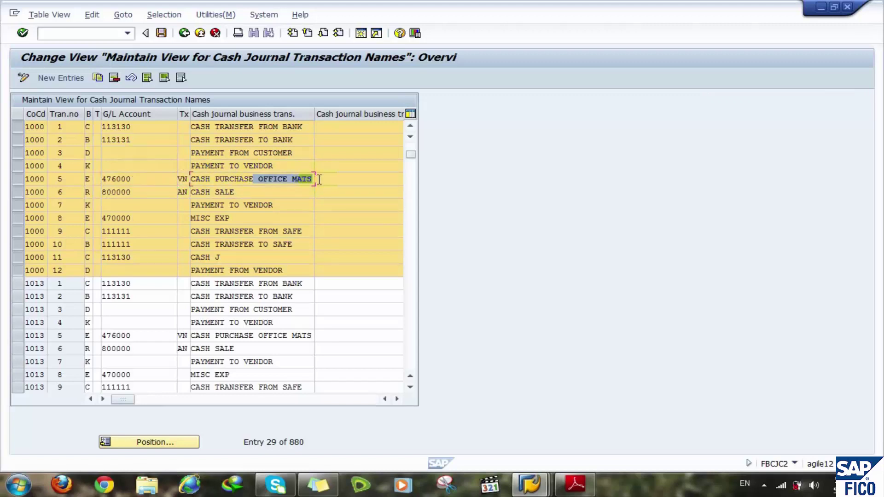
left_click(147, 178)
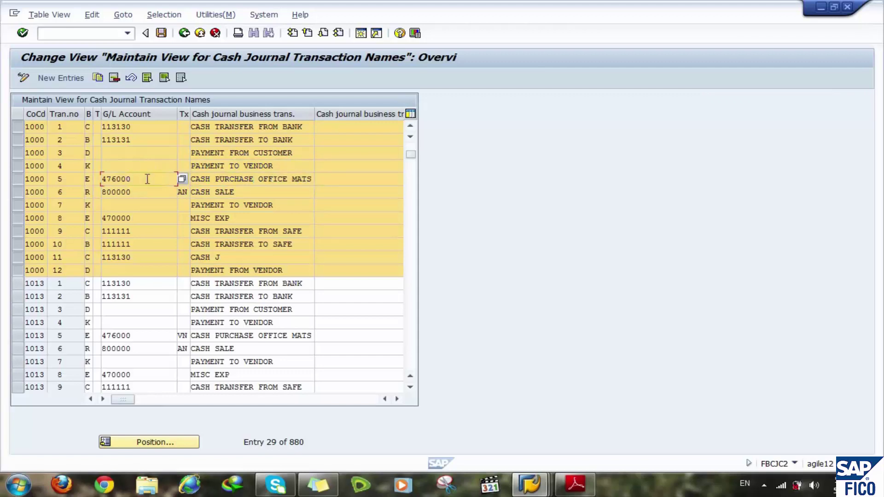
left_click_drag(138, 179, 75, 177)
left_click(259, 192)
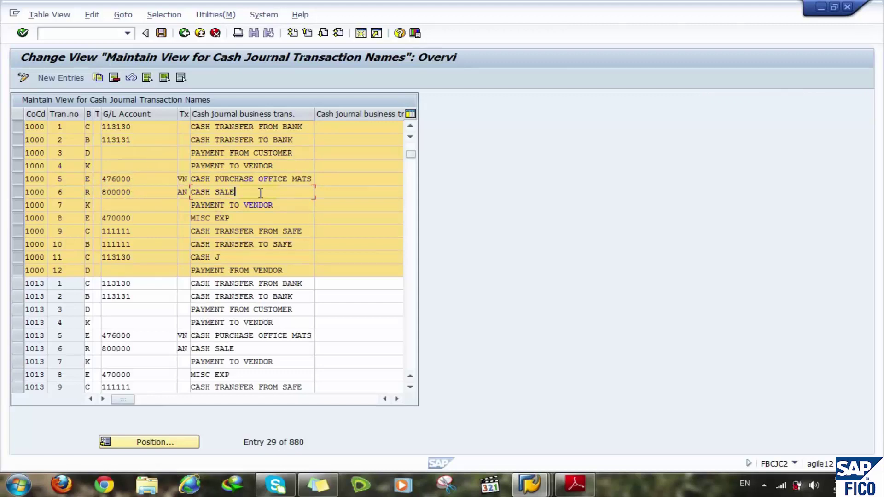
left_click(157, 192)
left_click_drag(157, 192, 95, 192)
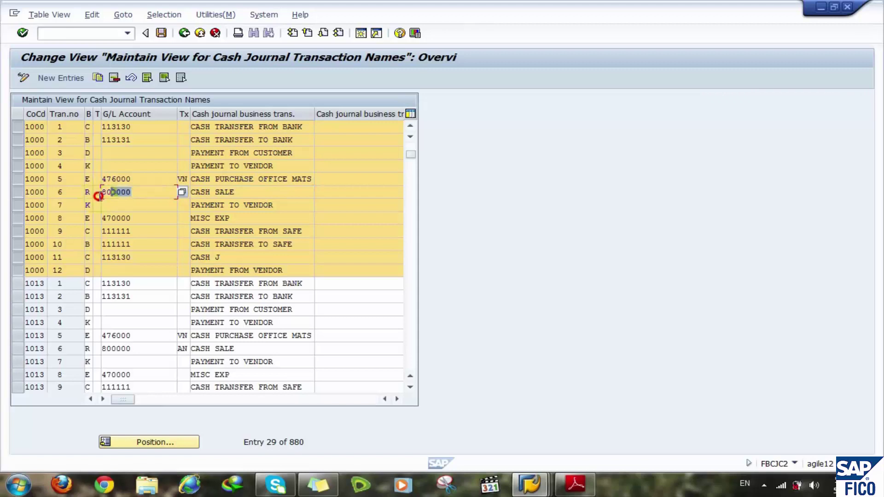
left_click(146, 193)
key("Tab")
type("AN")
left_click(248, 192)
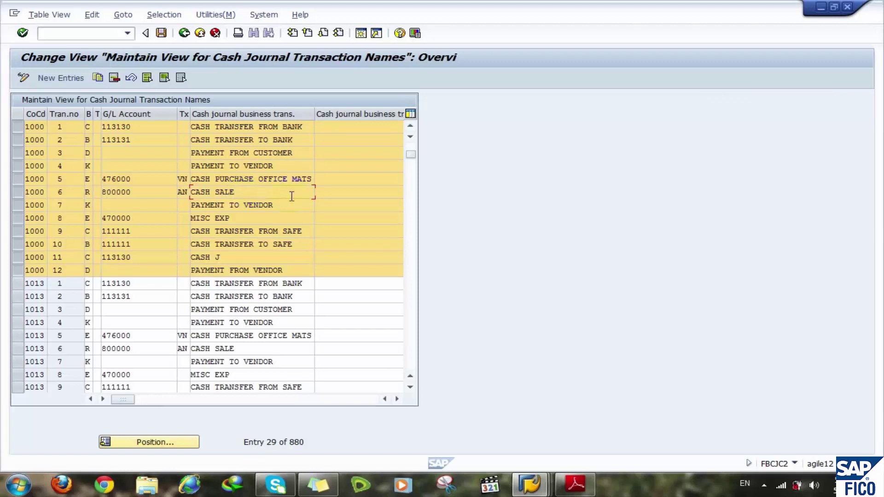
left_click(196, 210)
left_click(230, 217)
left_click_drag(138, 218, 104, 215)
left_click_drag(165, 217, 99, 218)
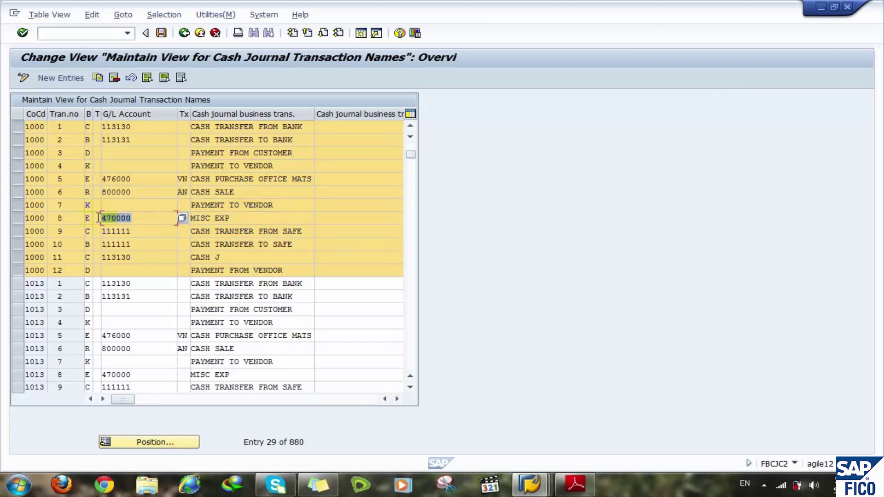
left_click(304, 244)
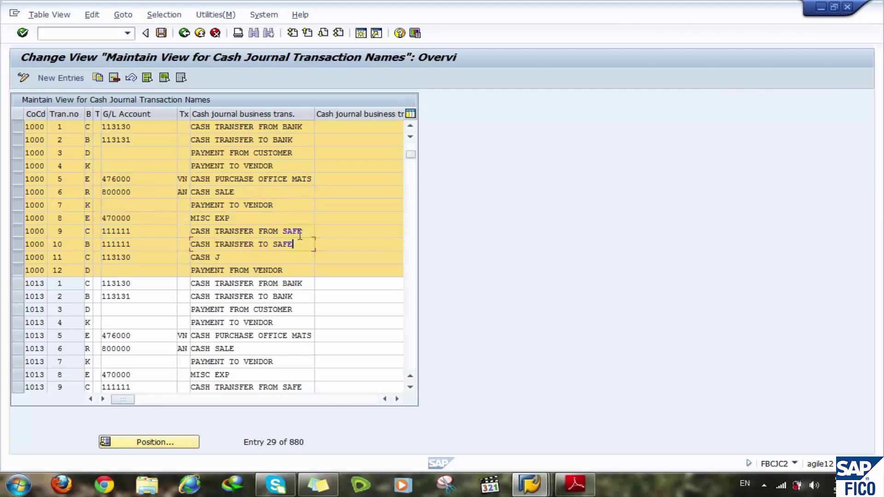
left_click(307, 229)
left_click_drag(140, 231, 66, 236)
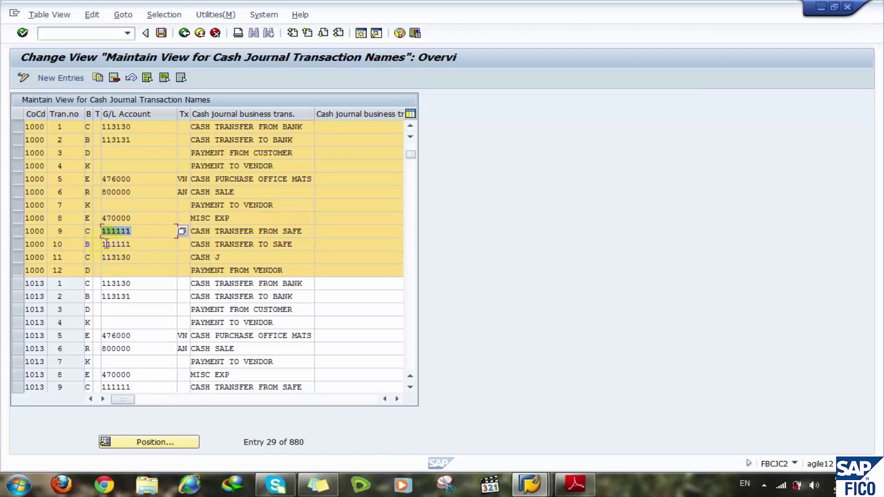
left_click(127, 244)
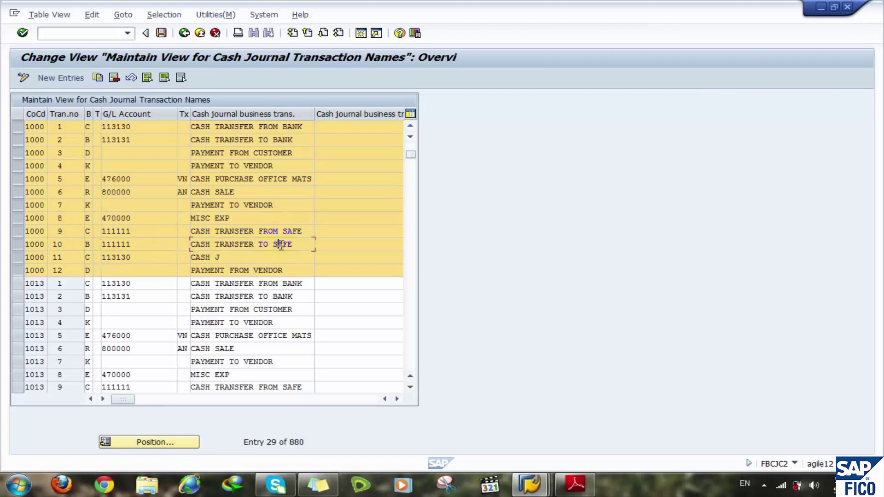
left_click(151, 244)
left_click_drag(151, 245, 57, 260)
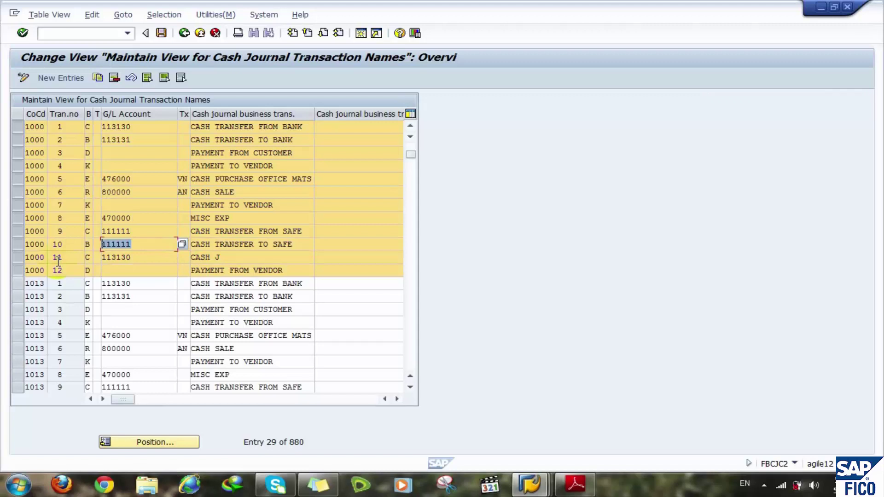
left_click(156, 261)
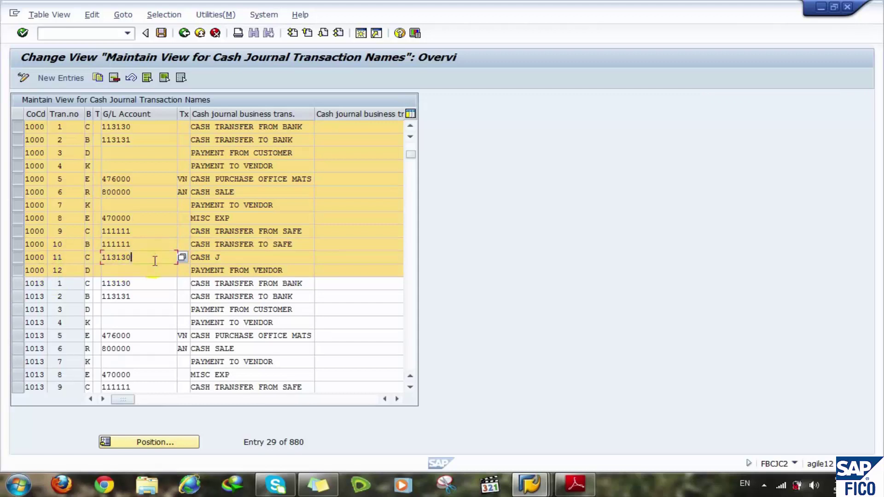
left_click(148, 272)
left_click(152, 258)
left_click(288, 272)
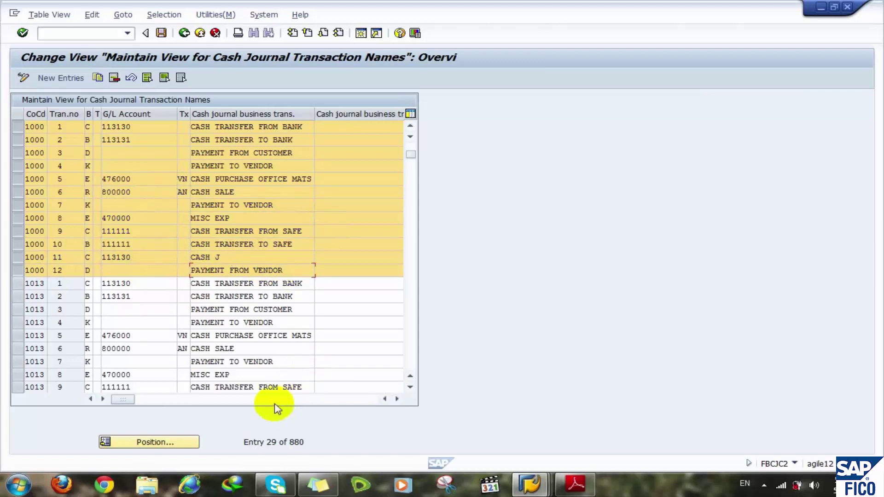
- Scroll to the flag columns and toggle transaction 8's Blocked flag on and back off
left_click(397, 399)
left_click(397, 399)
left_click(396, 399)
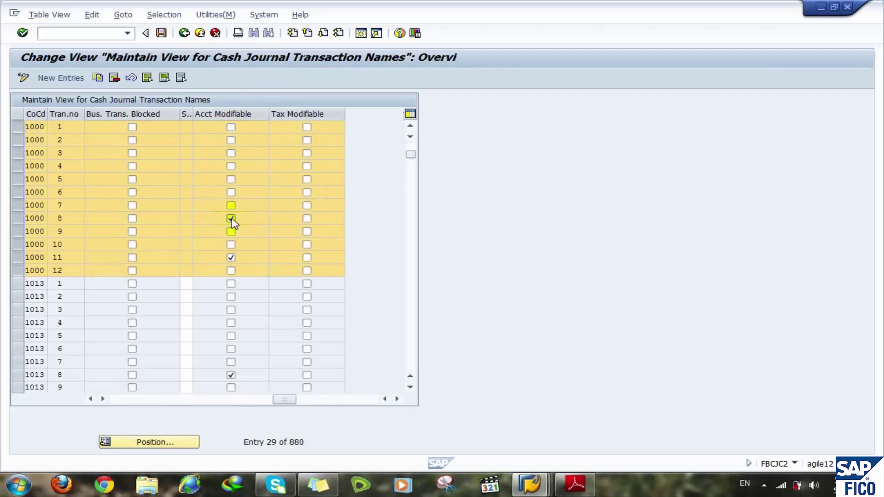
left_click(159, 222)
left_click(132, 218)
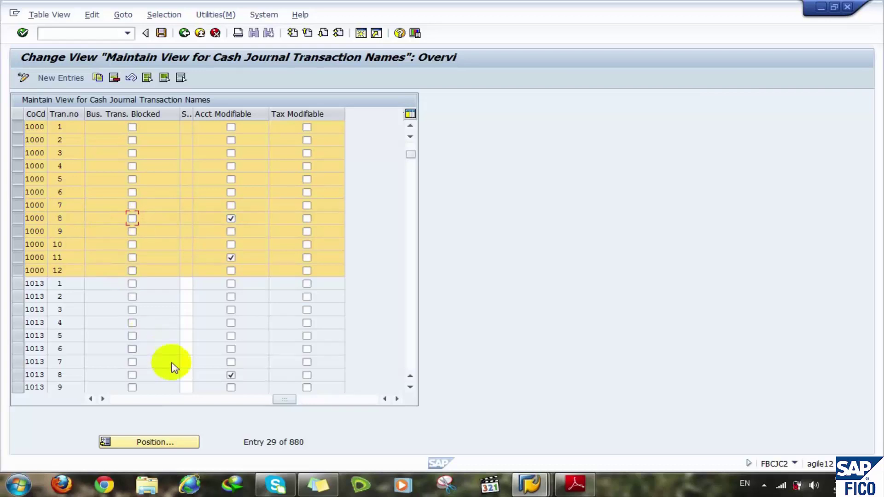
- Review the G/L accounts of rows 8 (470000) and 11 (113130)
left_click(124, 399)
left_click(62, 218)
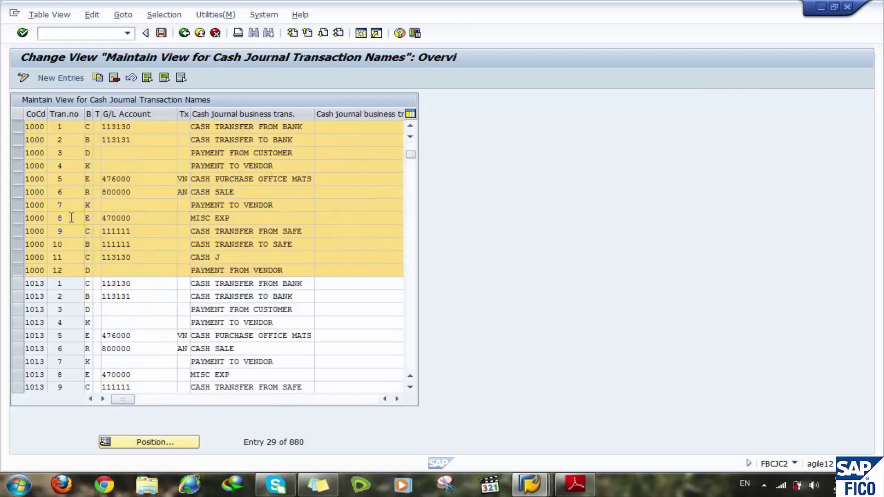
left_click(144, 220)
left_click(142, 257)
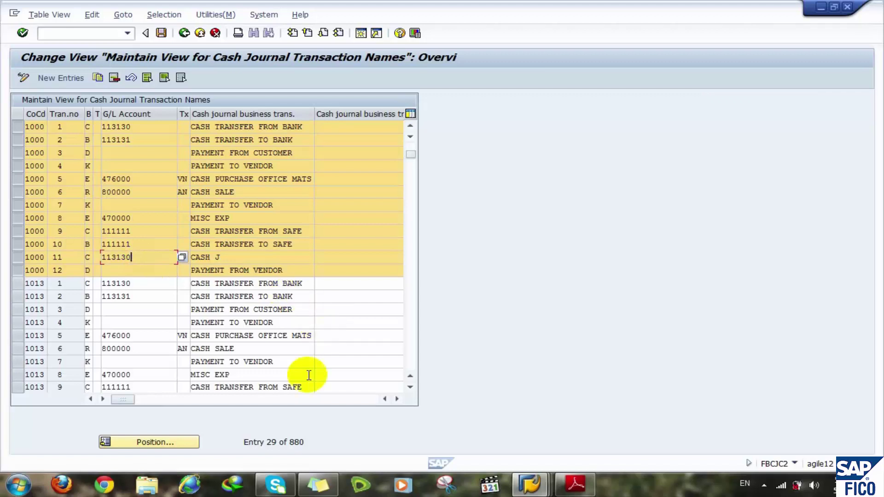
left_click(322, 400)
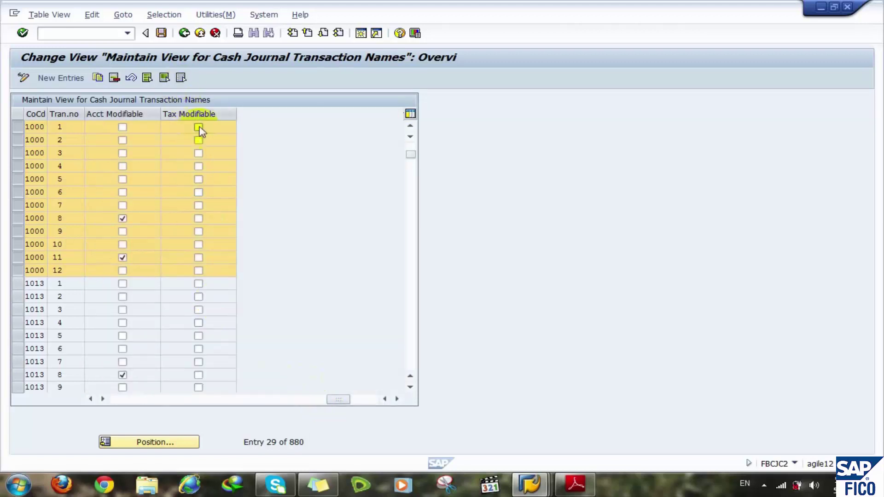
left_click(144, 399)
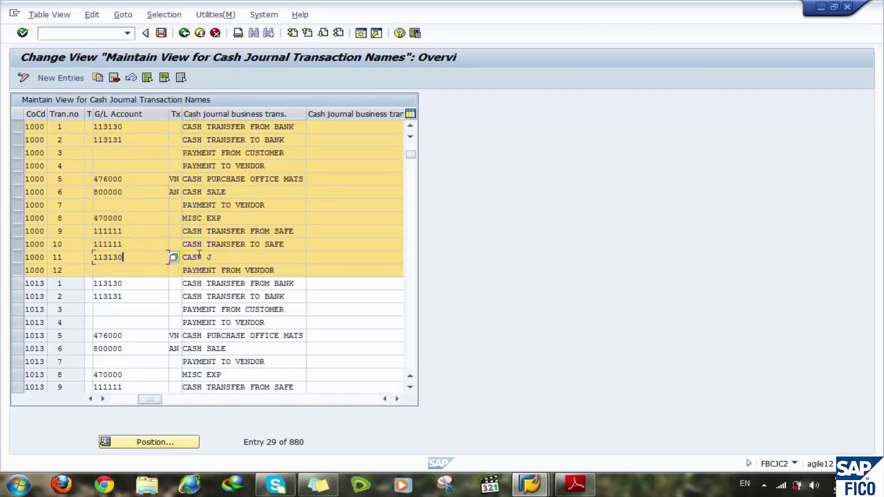
left_click(174, 179)
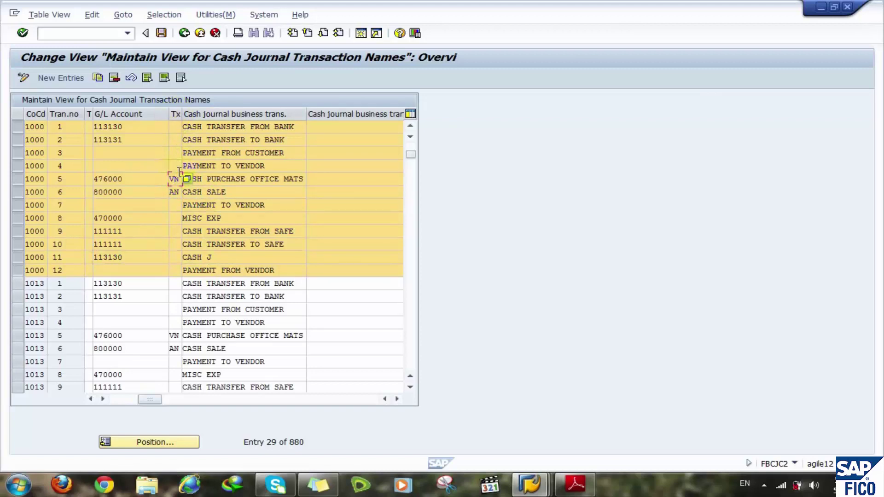
left_click(208, 178)
left_click(173, 180)
left_click(173, 192)
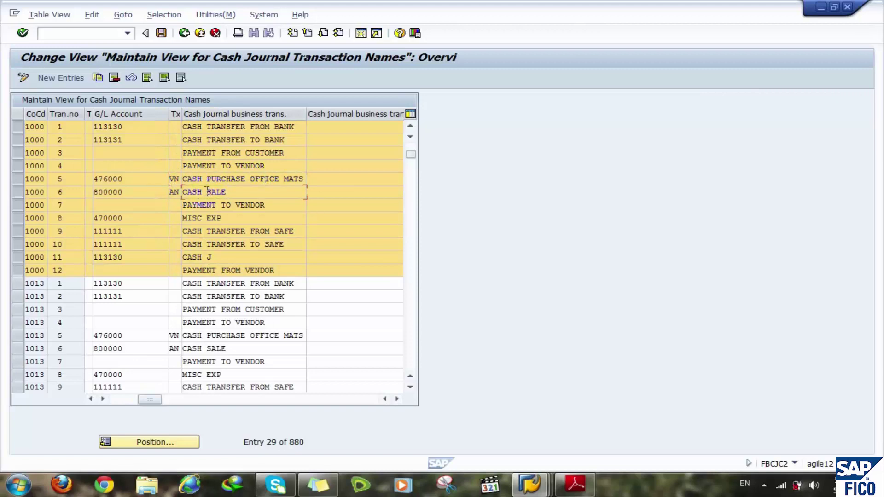
left_click(173, 178)
left_click(174, 191)
left_click(171, 178)
left_click_drag(182, 178, 182, 178)
left_click(357, 401)
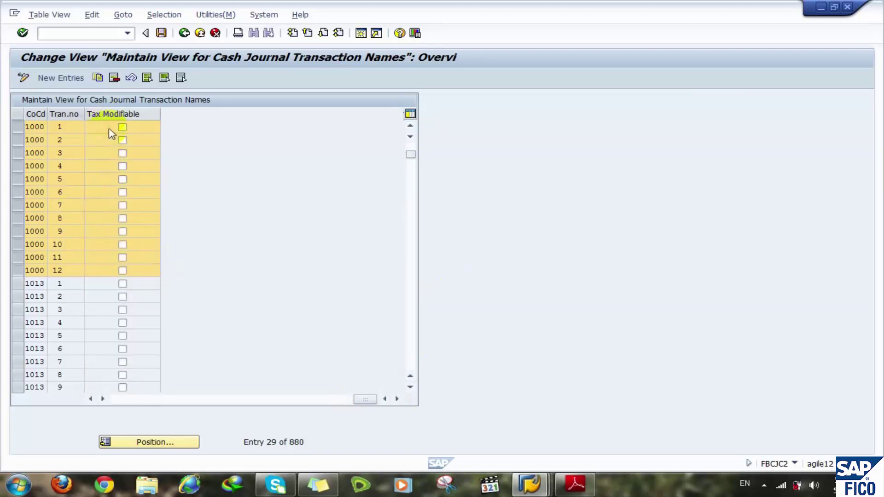
left_click(122, 192)
left_click(122, 193)
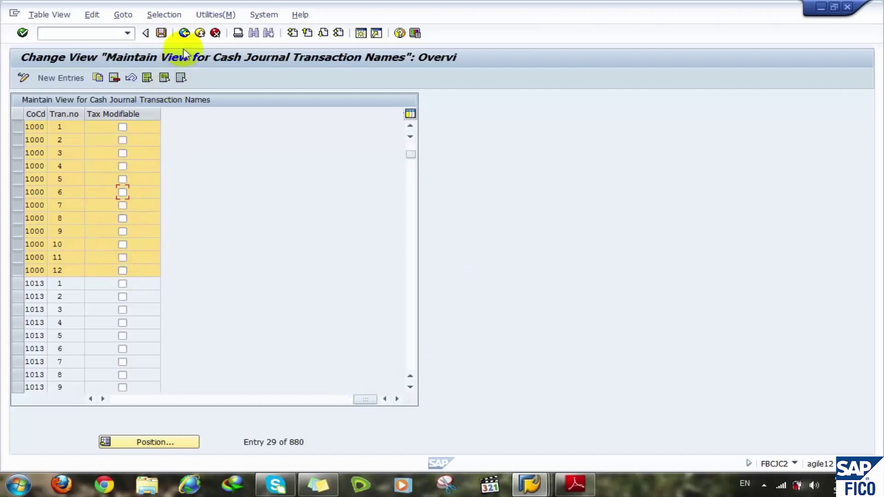
left_click(152, 400)
left_click_drag(152, 403, 126, 401)
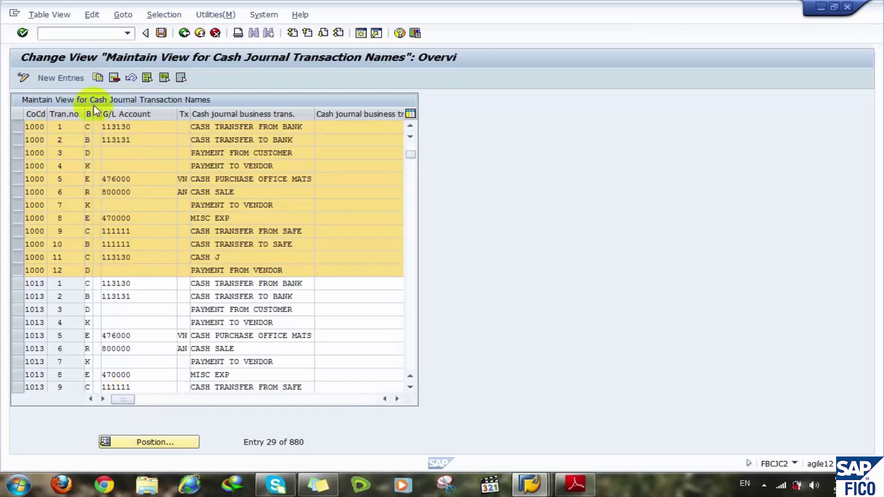
left_click(147, 78)
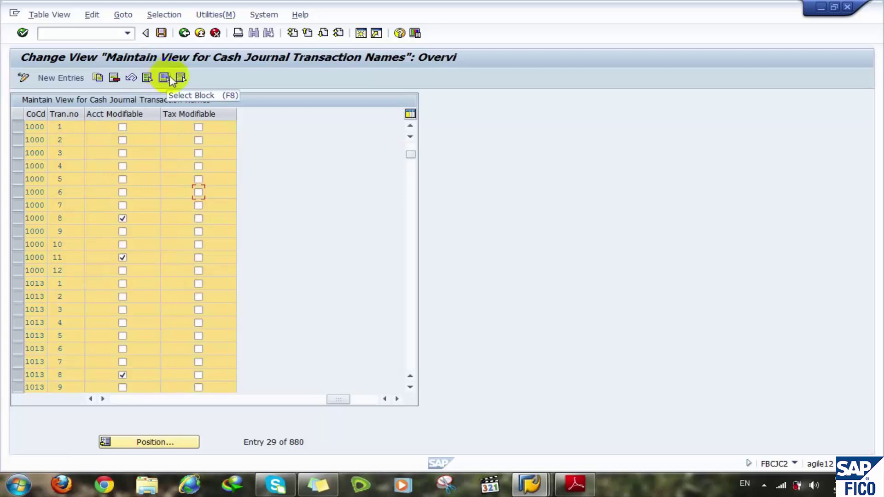
left_click(180, 78)
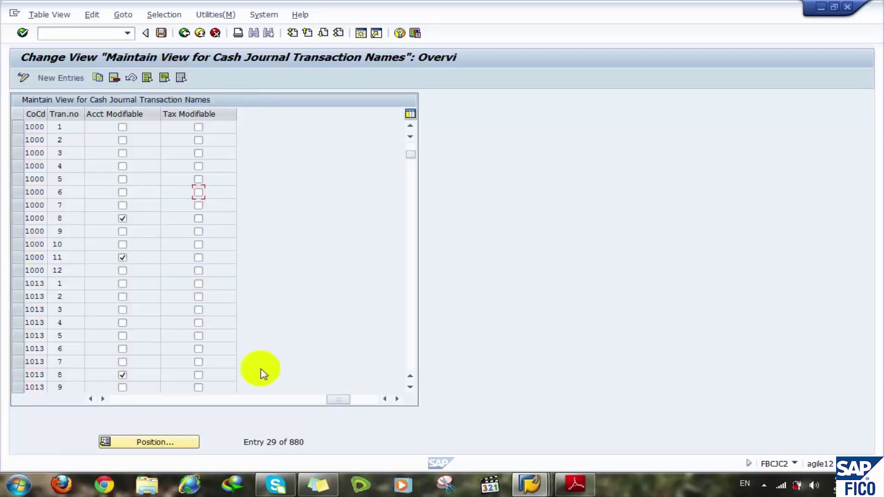
left_click(123, 400)
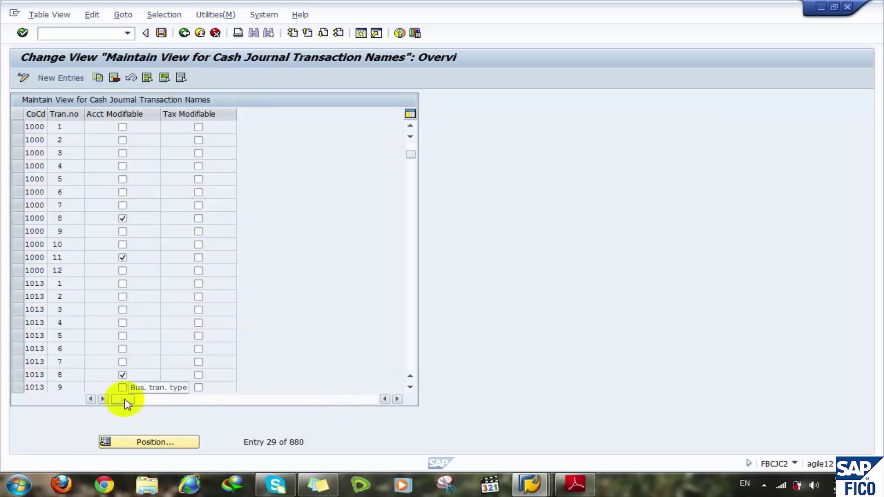
- Position the list on company code AG01 and select its transaction rows
left_click(147, 442)
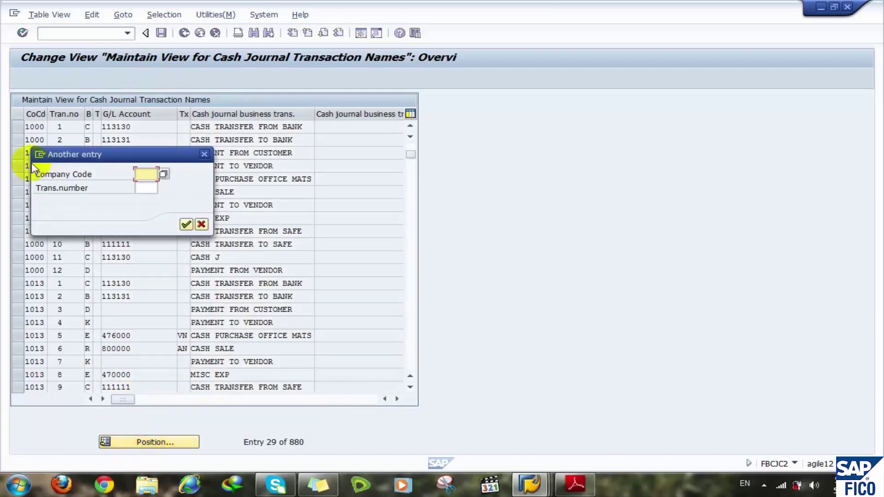
type("ag01")
key("Return")
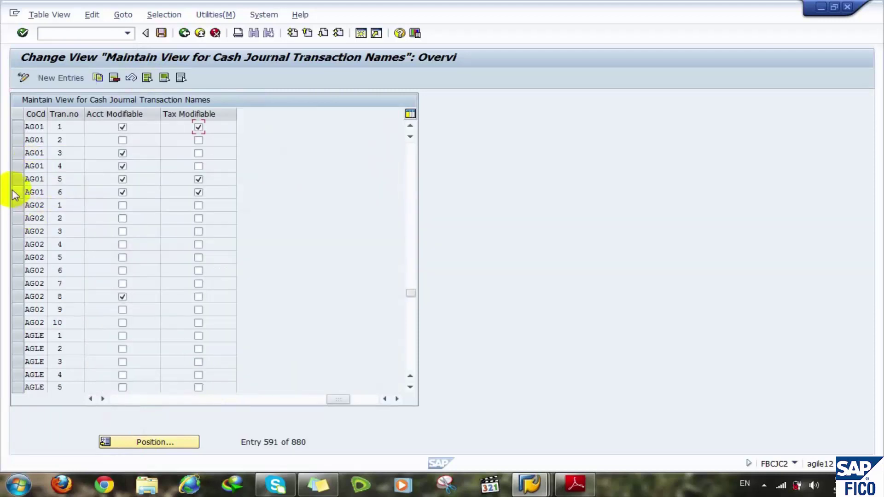
left_click_drag(12, 193, 14, 126)
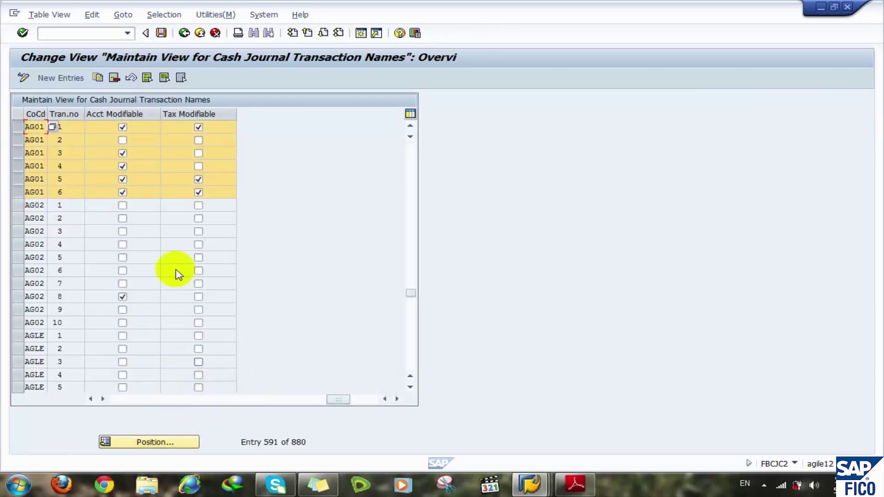
left_click(123, 400)
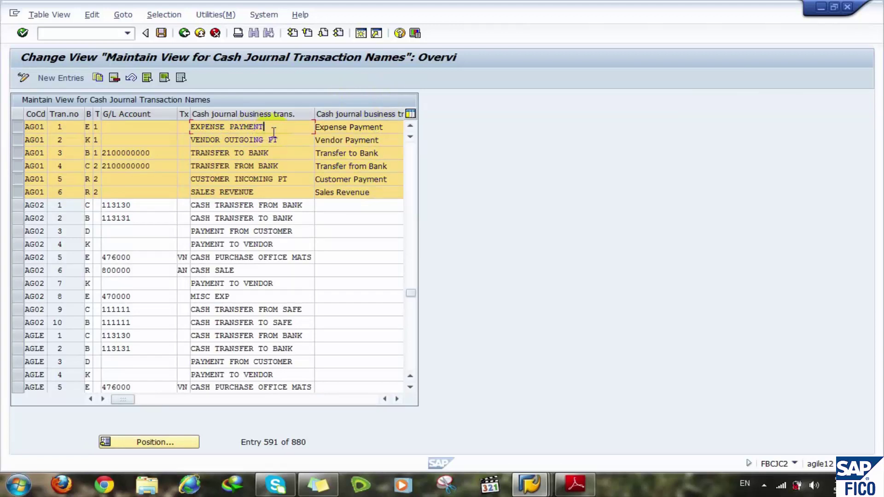
left_click(390, 137)
left_click(386, 127)
left_click(279, 141)
left_click(357, 141)
left_click(134, 152)
left_click(252, 166)
left_click(273, 179)
left_click(224, 192)
left_click(351, 200)
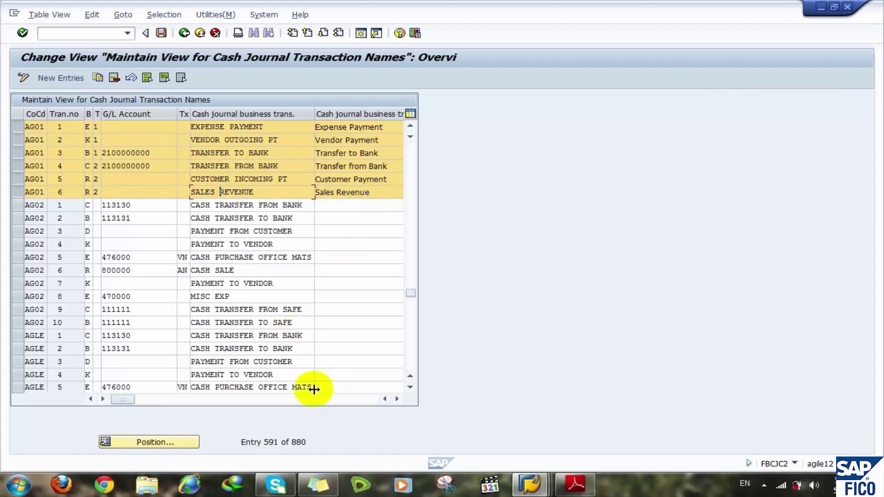
- Clear Acct Modifiable for AG01 transactions 1, 5 and 6, then recheck the flag columns
left_click(272, 399)
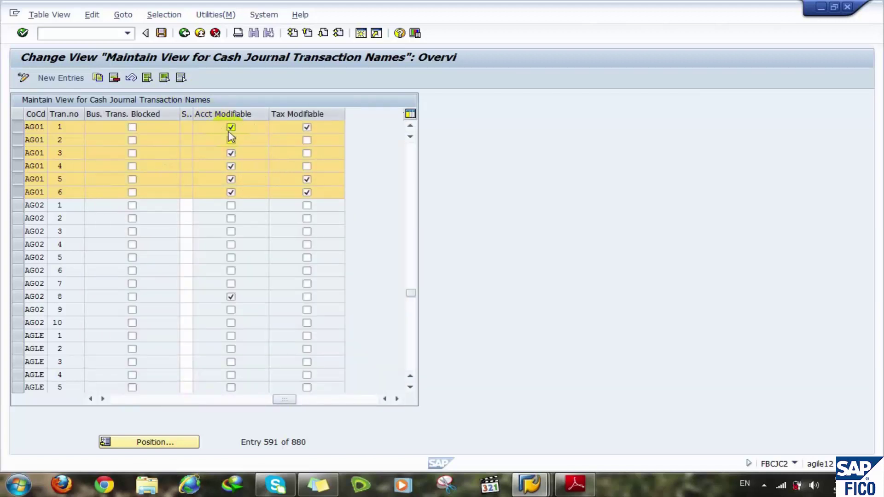
left_click(123, 399)
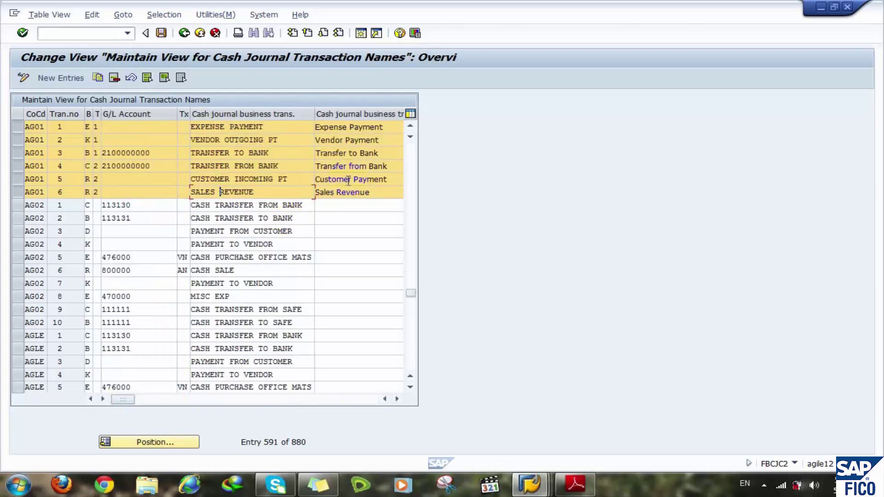
left_click(178, 400)
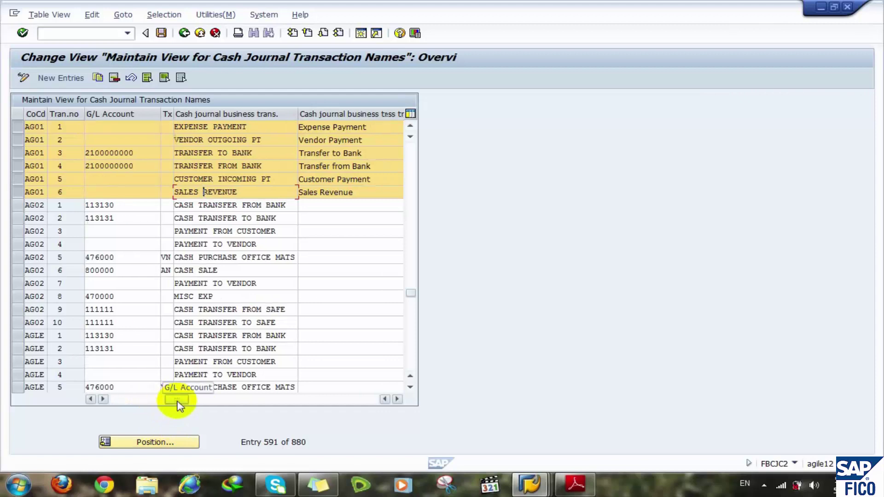
left_click(271, 399)
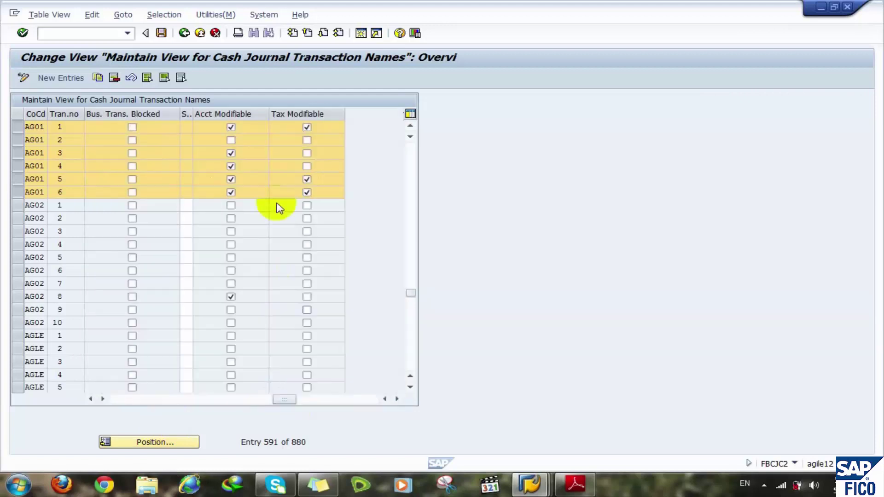
left_click(230, 127)
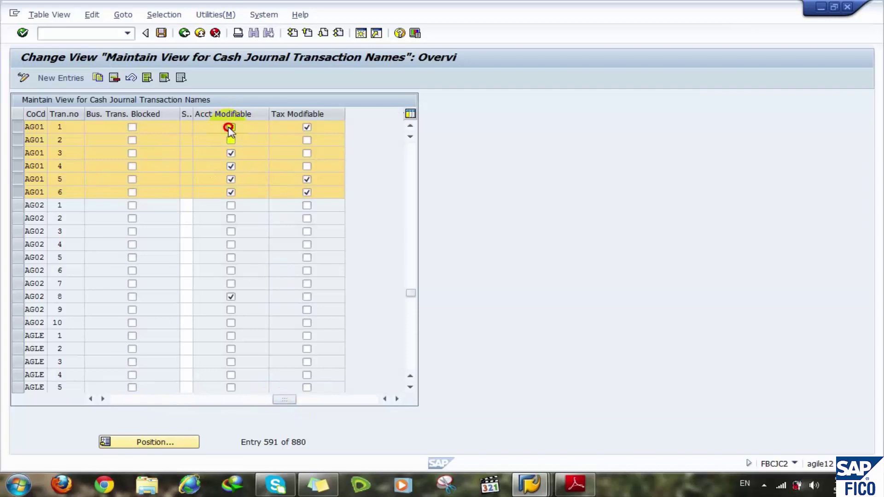
left_click(230, 179)
left_click(231, 192)
left_click(133, 400)
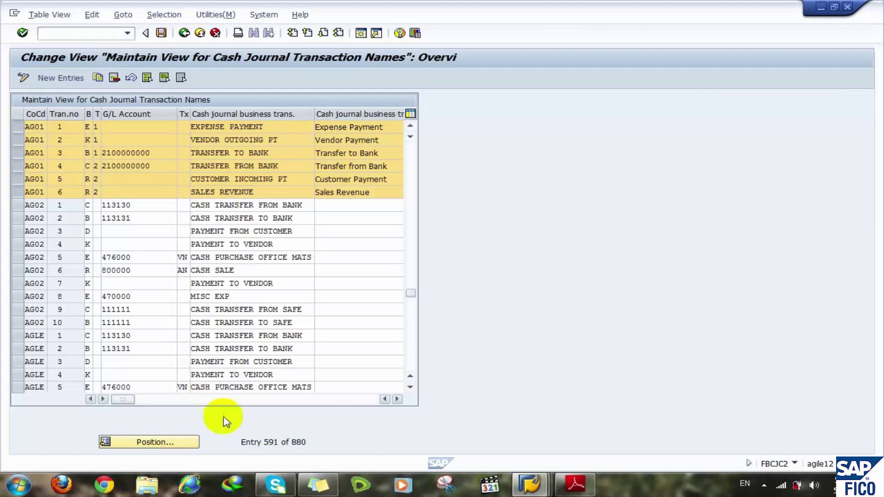
left_click(250, 399)
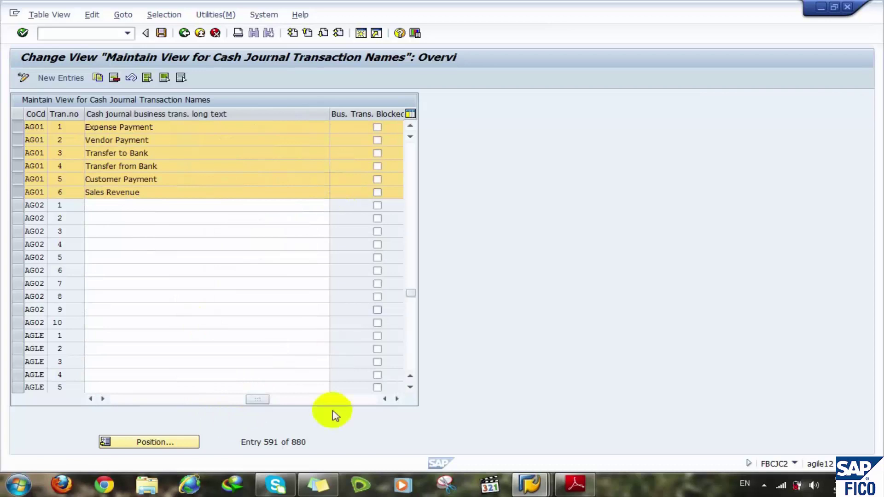
left_click(289, 401)
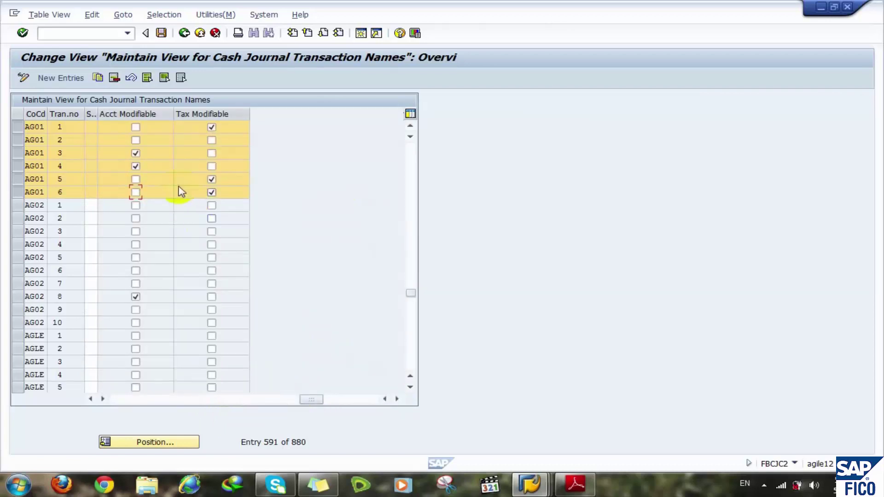
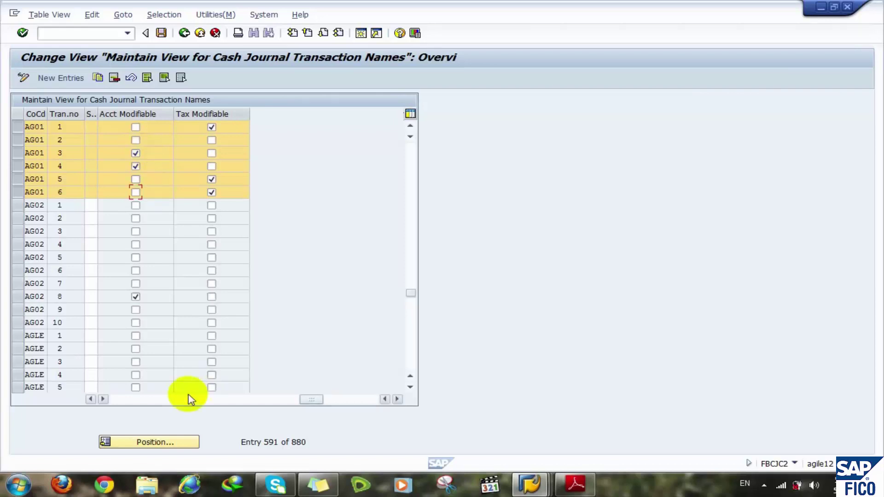
- Untick Tax Modifiable for AG01 transaction 5, keeping transactions 1 and 6 tax-modifiable
left_click(161, 400)
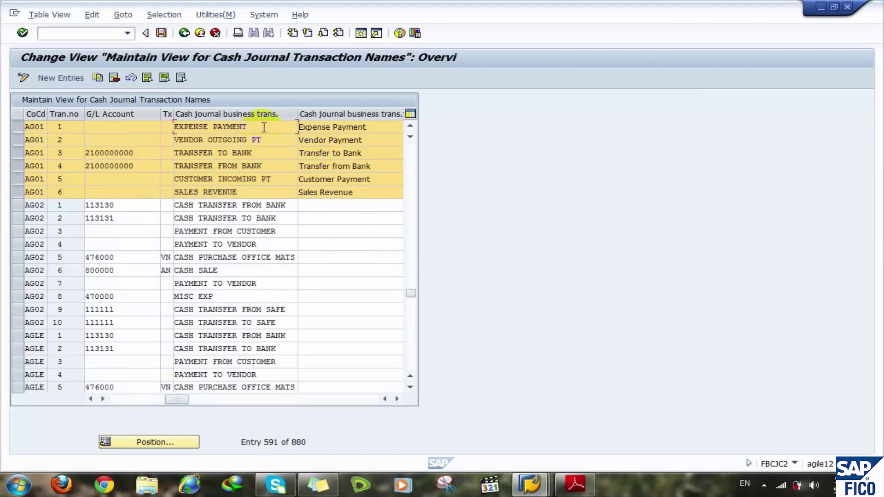
left_click(257, 191)
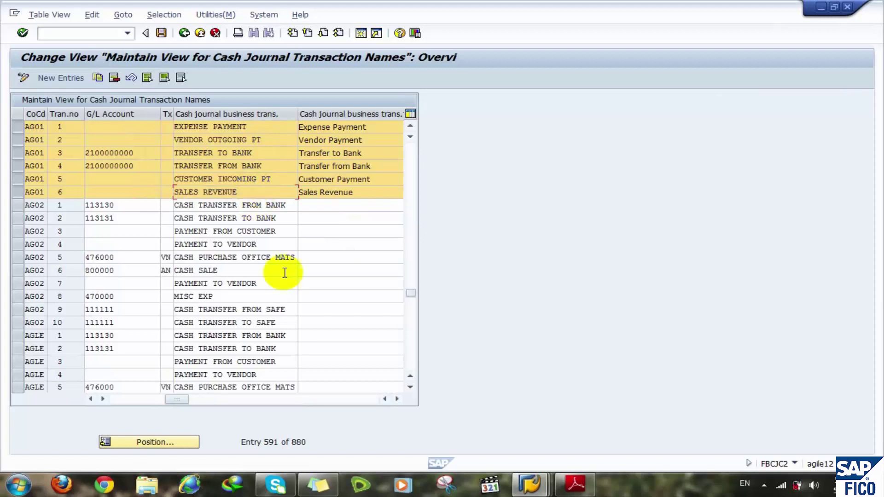
left_click(361, 400)
left_click(123, 126)
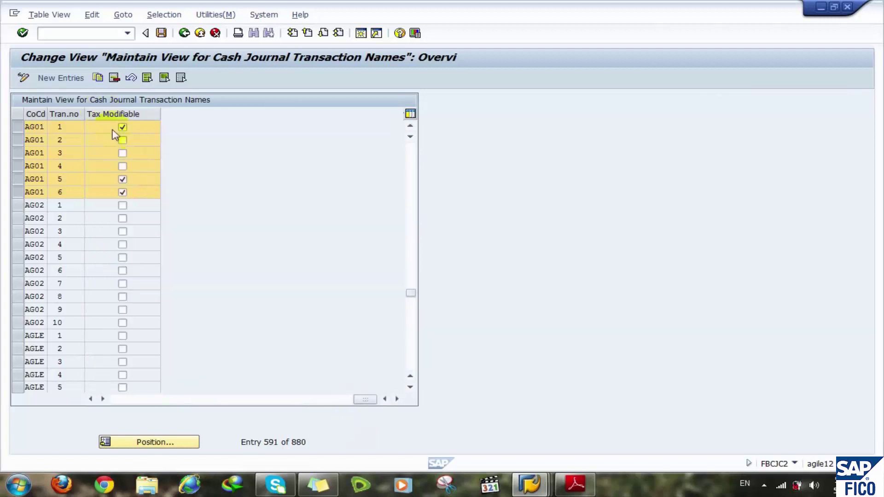
left_click(122, 179)
left_click(122, 179)
left_click(319, 400)
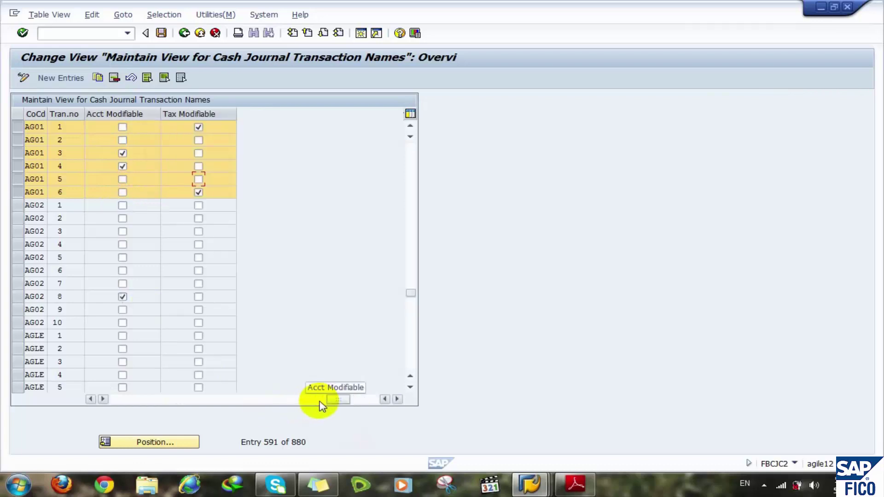
left_click(240, 176)
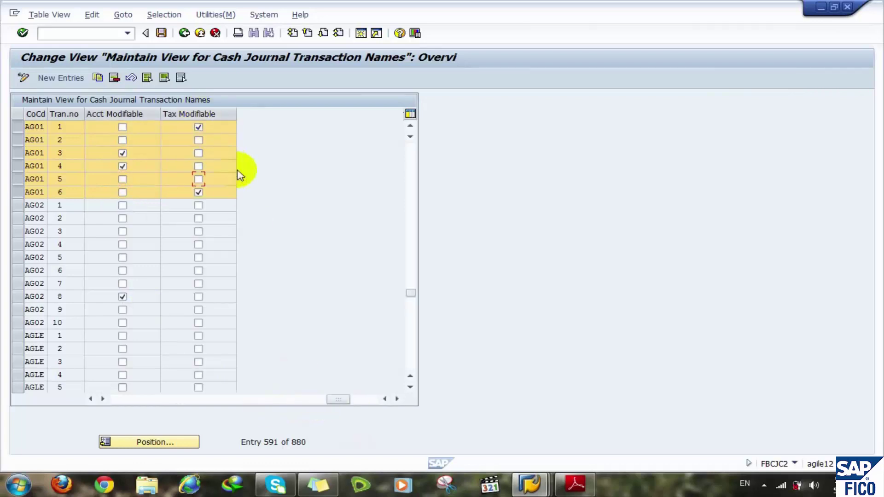
left_click(122, 399)
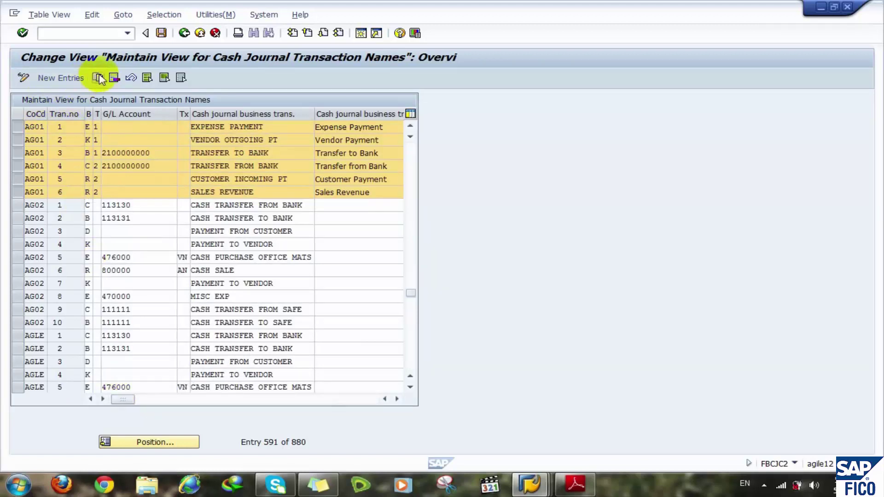
- Copy the six selected AG01 transactions and flag transaction 1 as Acct Modifiable
left_click(116, 78)
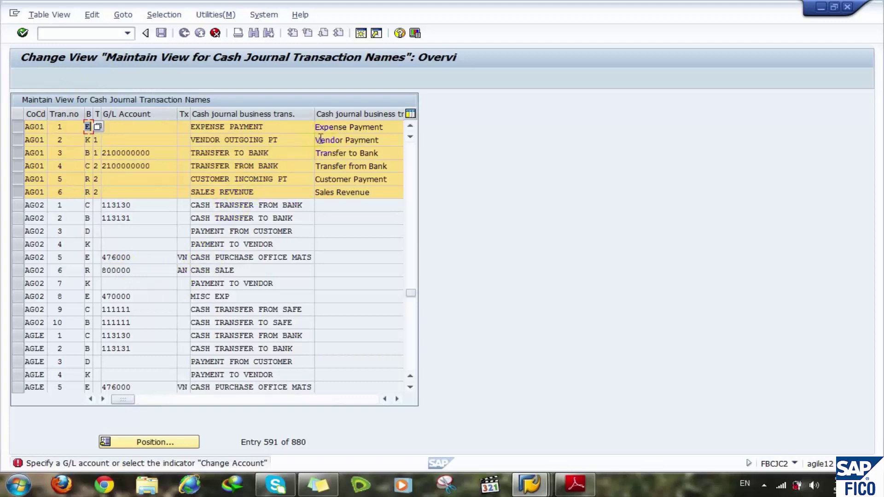
left_click(356, 126)
left_click(123, 128)
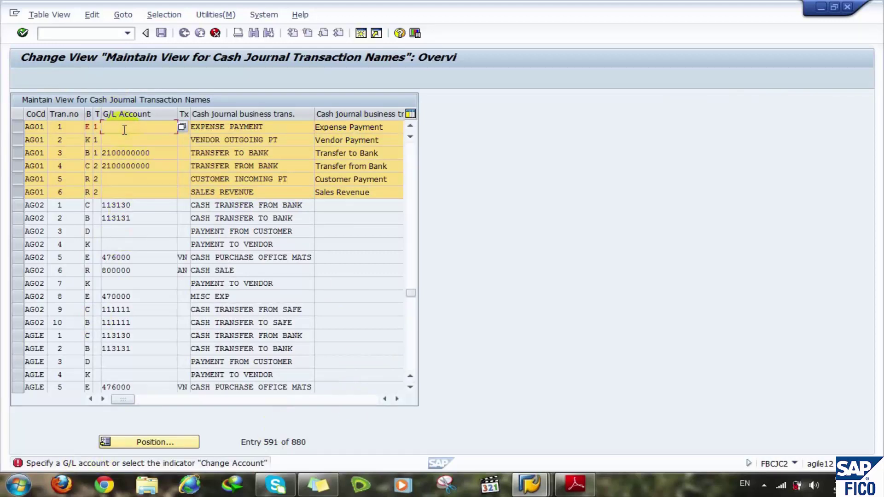
left_click(321, 403)
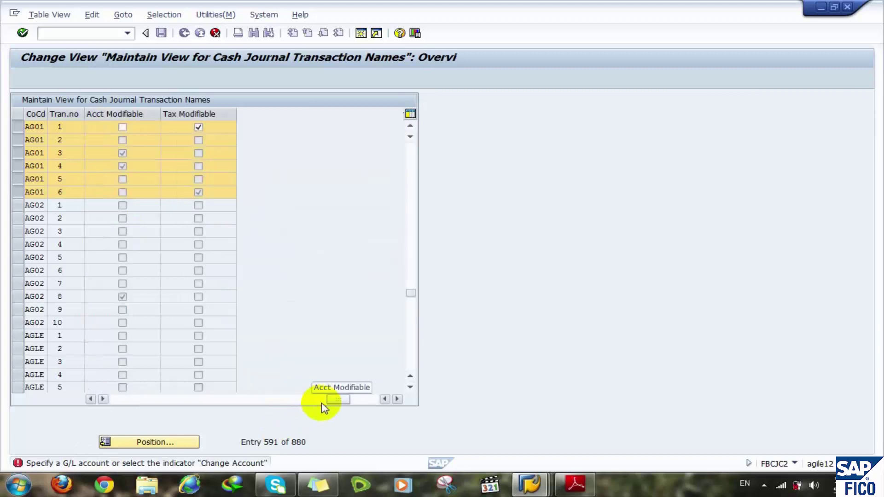
left_click(123, 128)
left_click(123, 127)
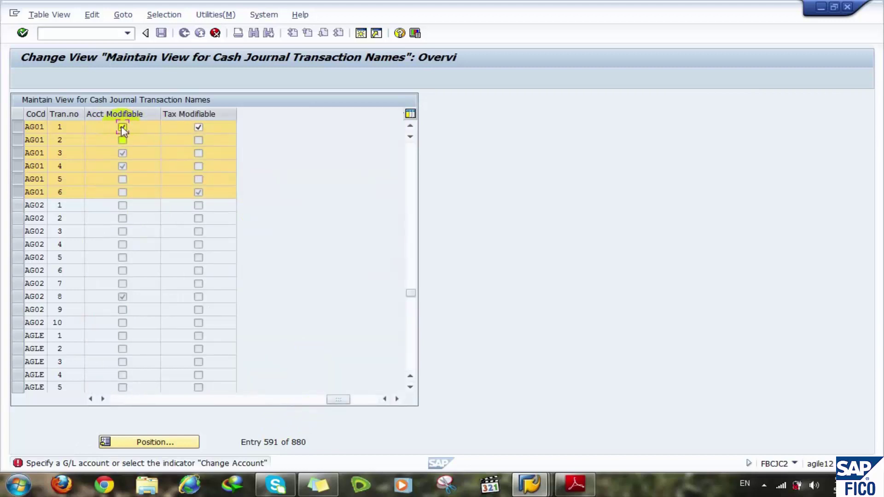
left_click(144, 398)
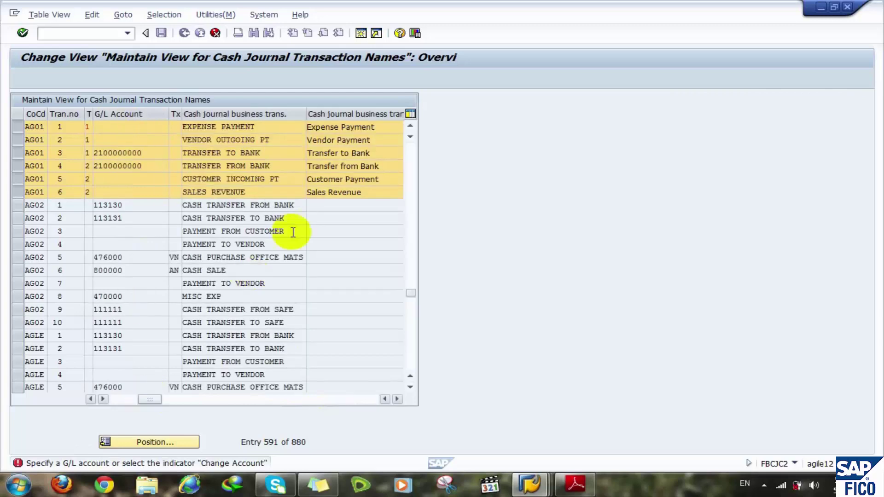
key("Return")
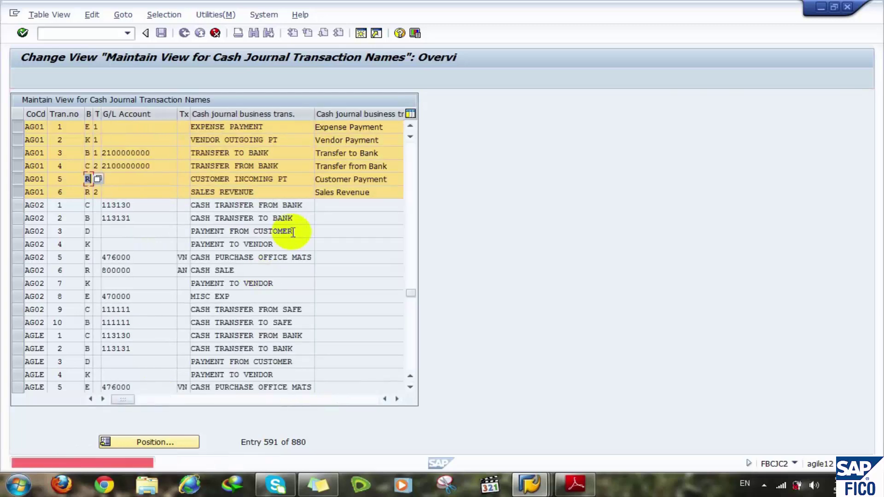
- Enter type 2 for transaction 5 and flag transaction 6 (Sales Revenue) as Acct Modifiable
key("Tab")
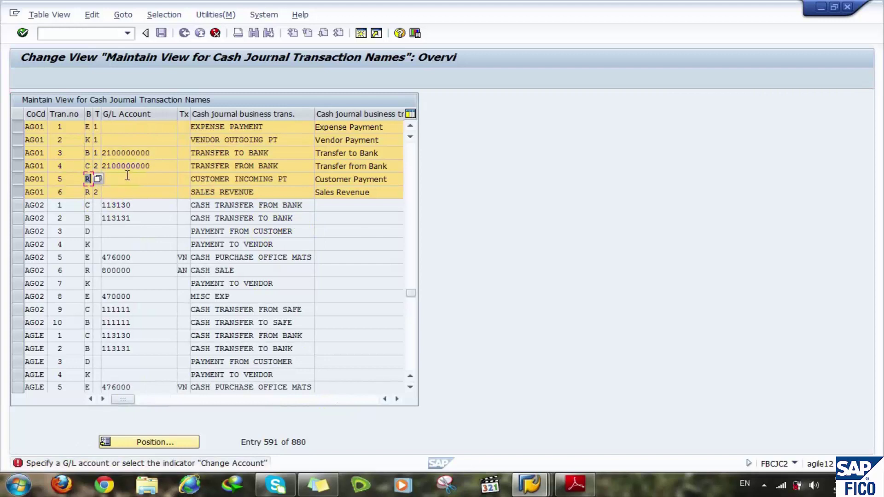
type("2")
key("Tab")
left_click(269, 177)
left_click(302, 400)
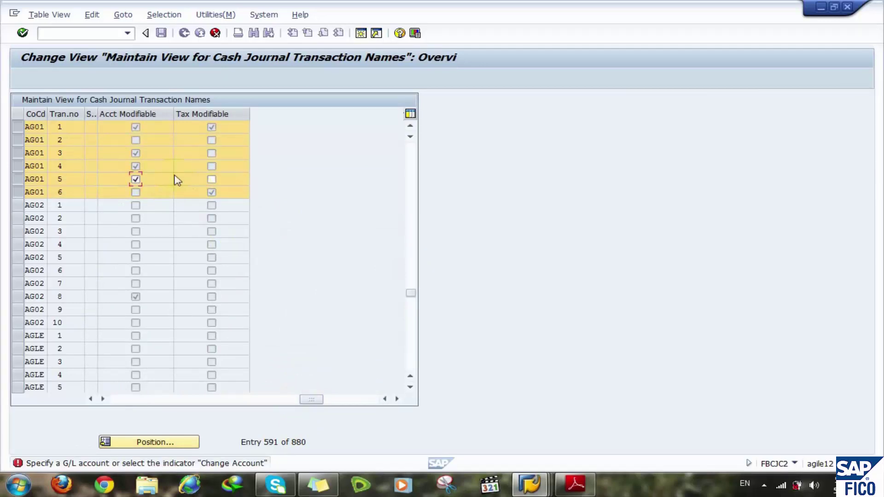
key("Return")
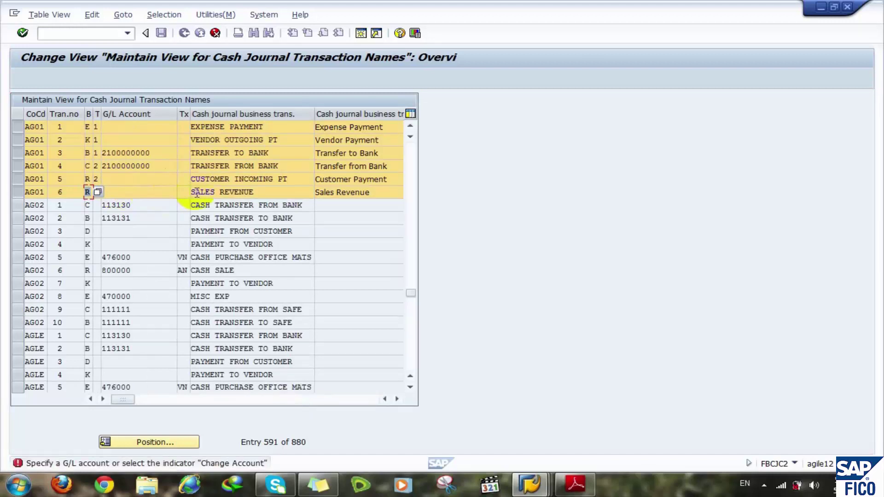
left_click(331, 399)
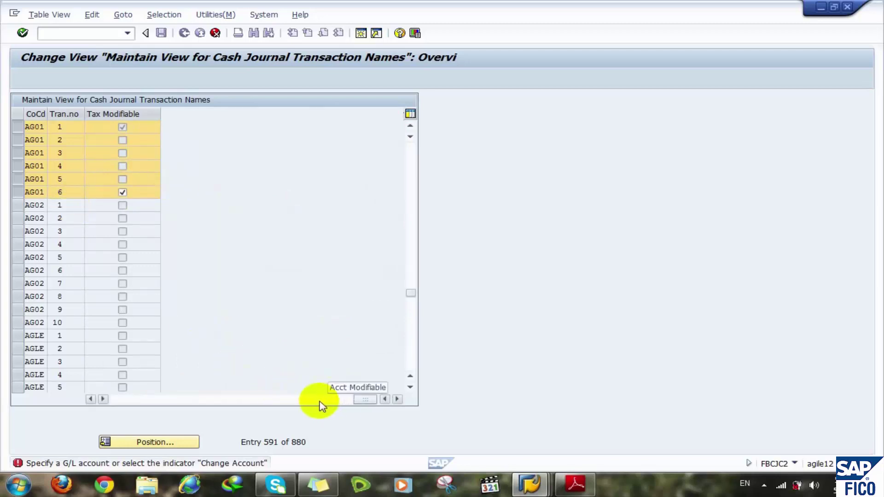
left_click(317, 399)
left_click(122, 194)
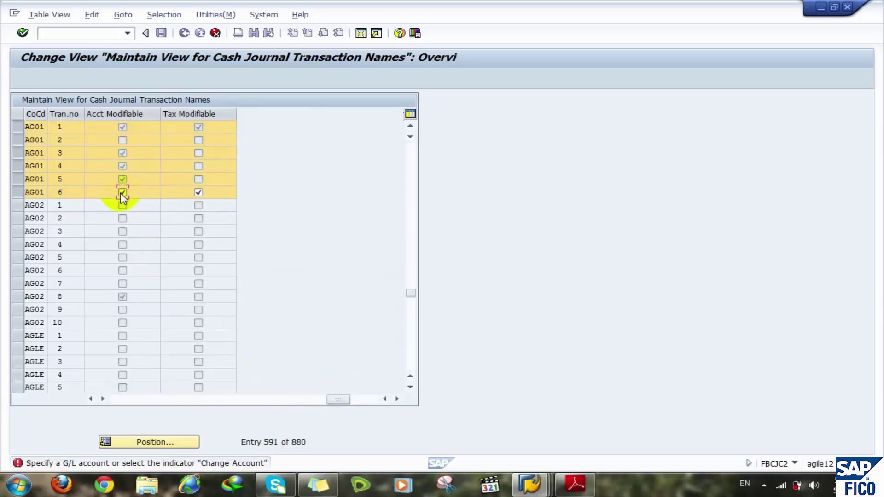
left_click(240, 401)
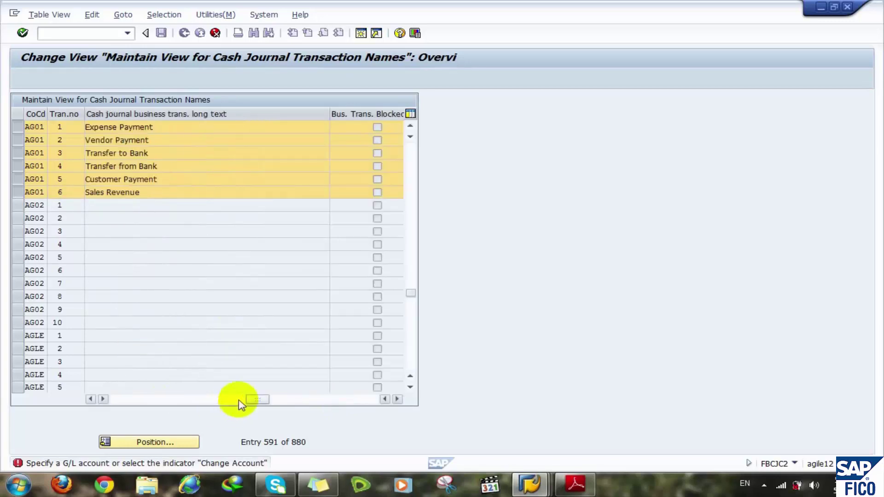
- Confirm copying the six entries as transactions 7–12 and scroll back to the first columns
key("F6")
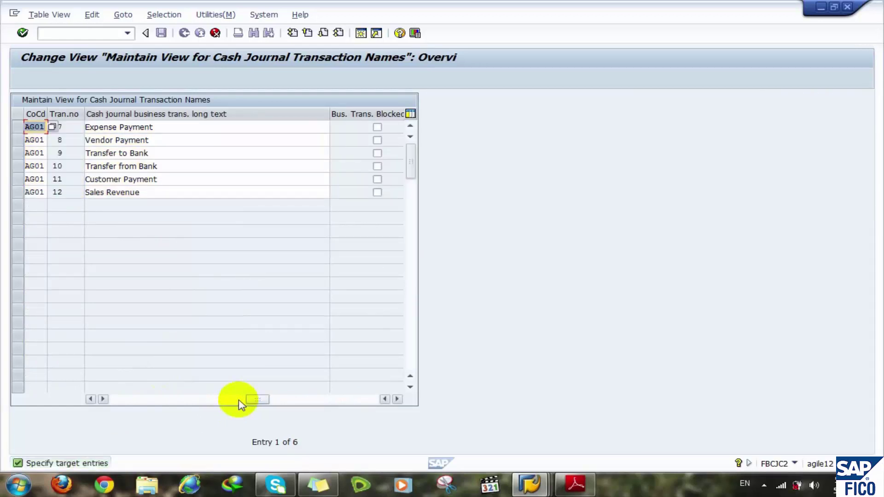
left_click(346, 403)
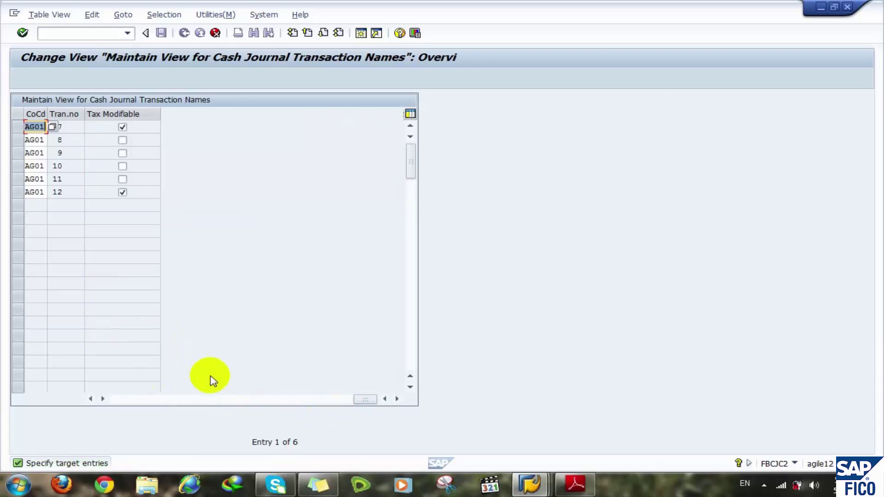
left_click(91, 399)
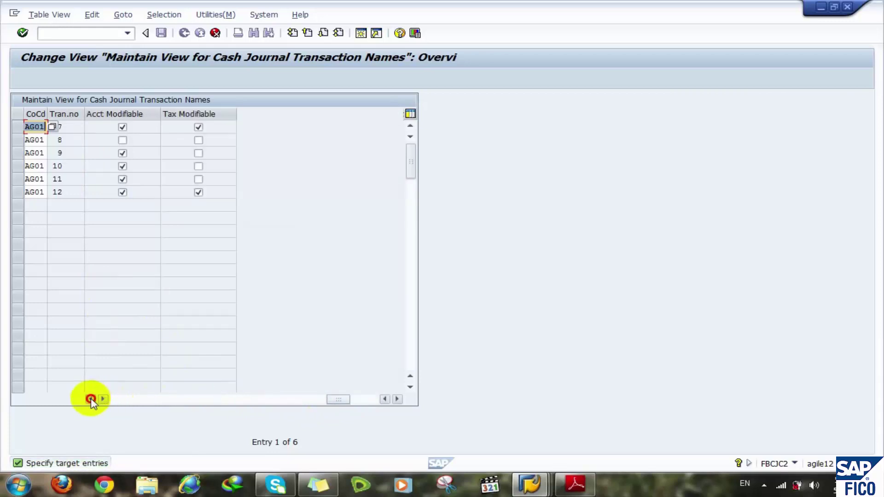
left_click(90, 399)
left_click(90, 399)
left_click(91, 398)
left_click(90, 398)
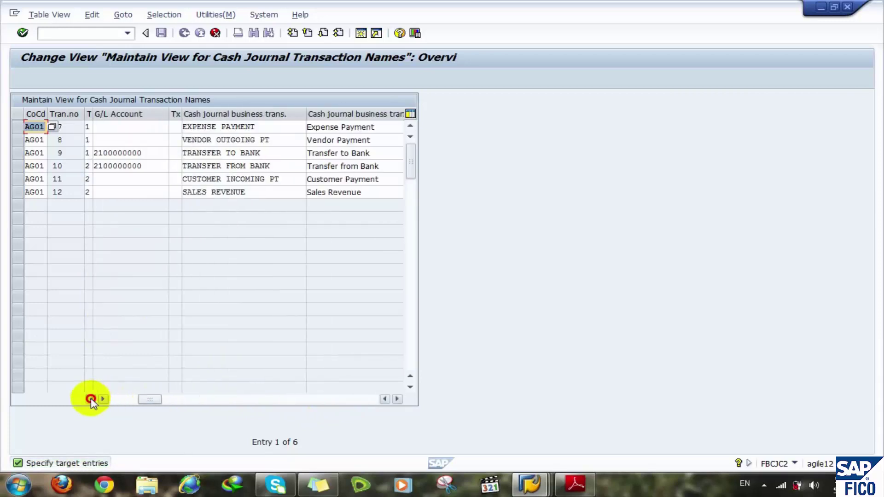
left_click(91, 398)
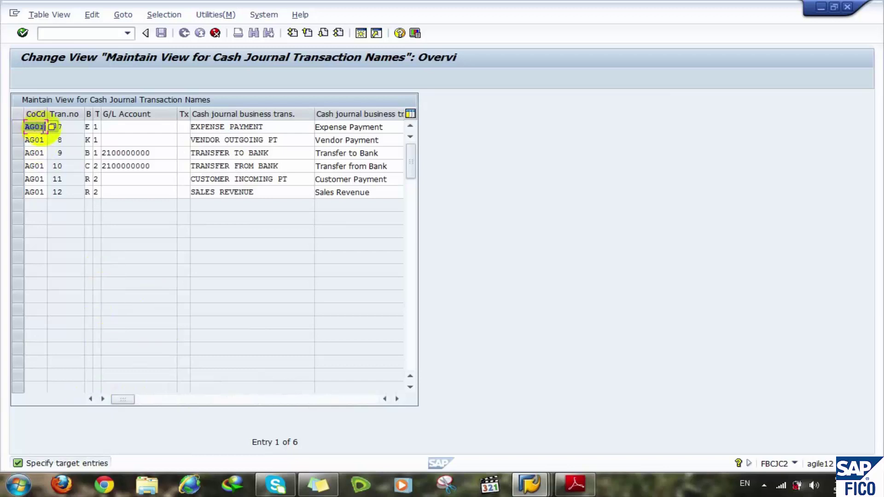
- Clear the AG01 company code from the copied rows 7–12
key("Delete")
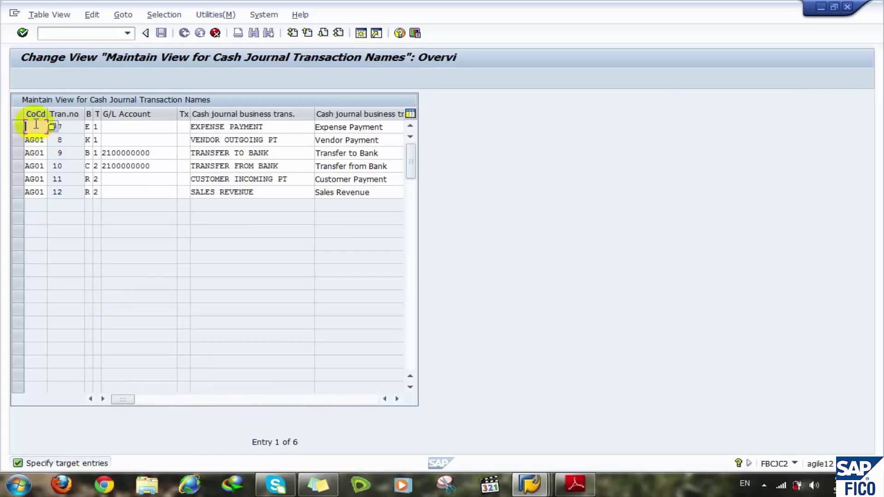
type("star")
left_click_drag(45, 127, 25, 127)
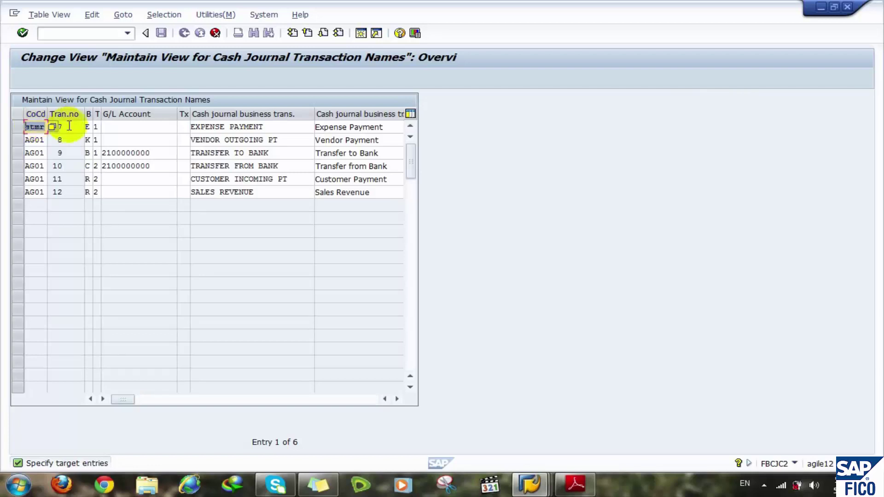
left_click(42, 128)
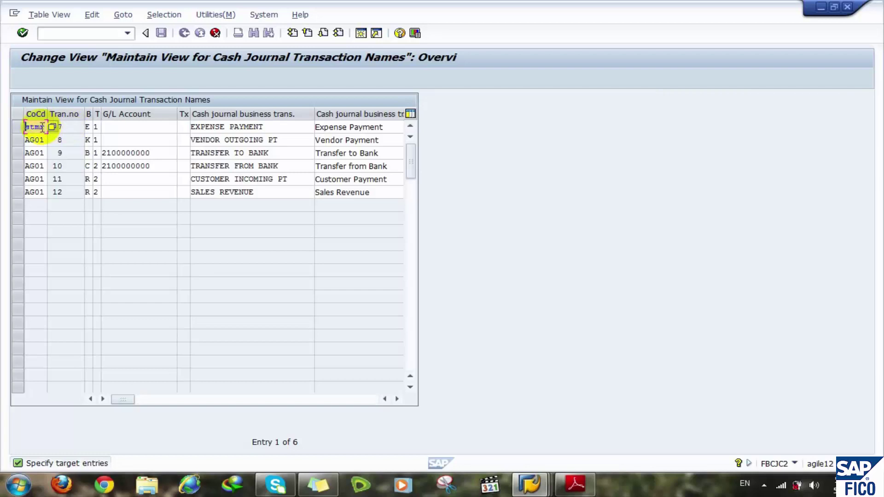
key("Home")
key("ctrl+y")
left_click_drag(33, 155, 39, 190)
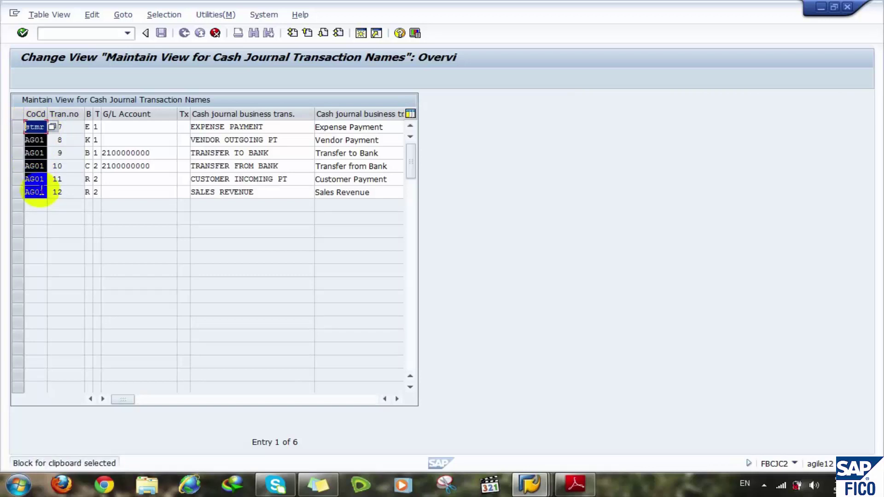
key("Delete")
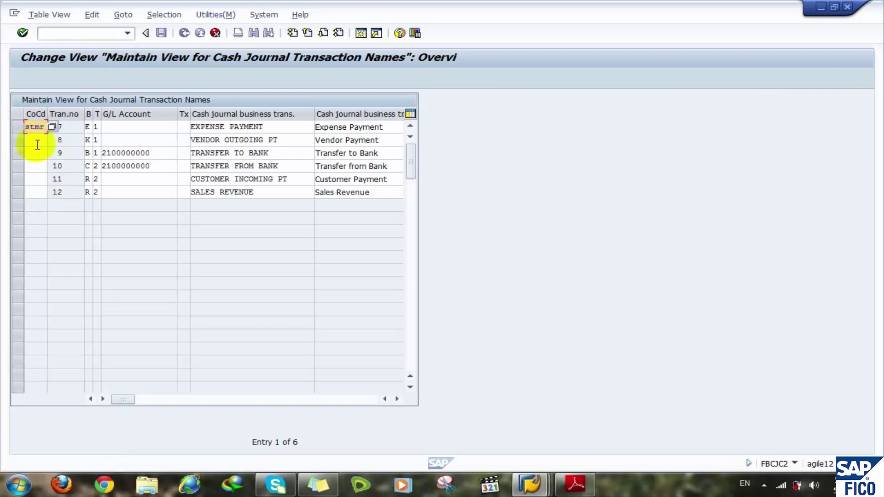
- Enter company code stmr in each copied row from row 8 down to row 12
left_click(35, 140)
type("stmr")
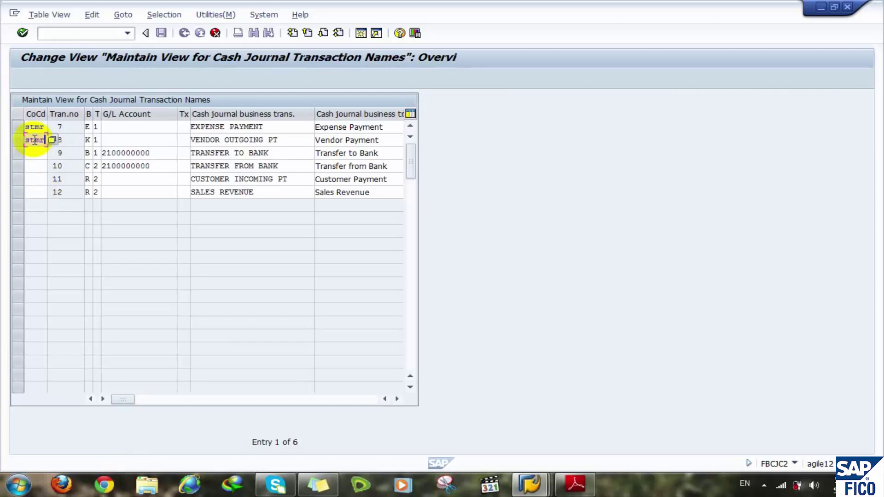
key("Down")
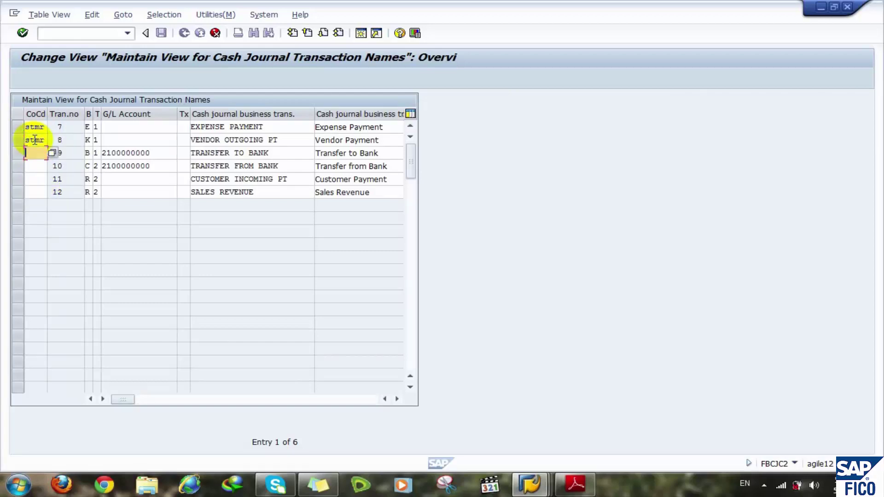
type("stmr")
key("Down")
type("stmr")
key("Down")
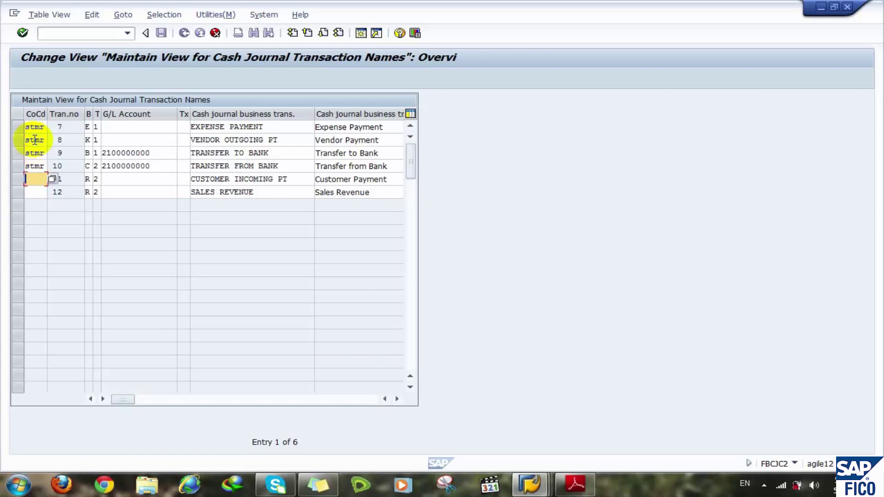
type("stmr")
key("Down")
type("stmr")
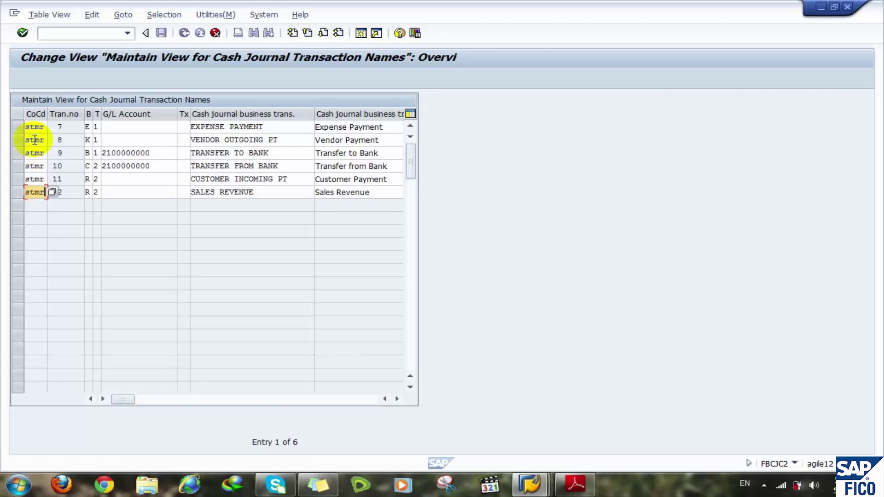
left_click_drag(158, 153, 69, 165)
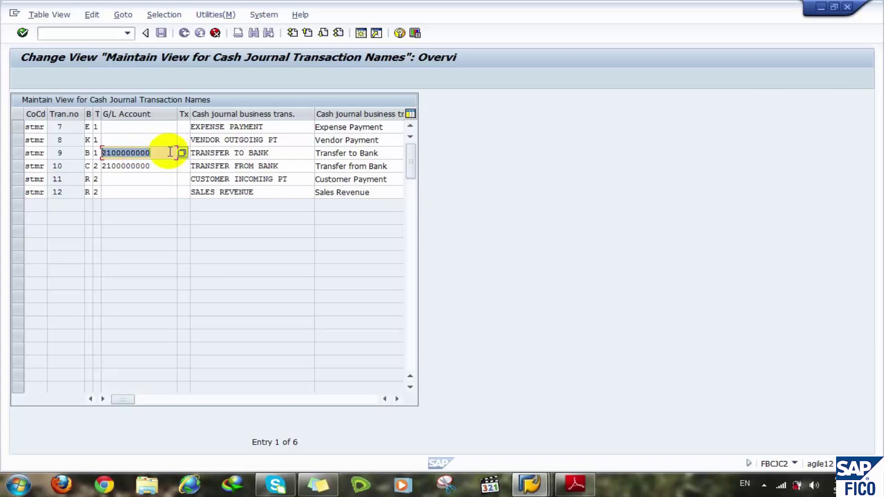
key("BackSpace")
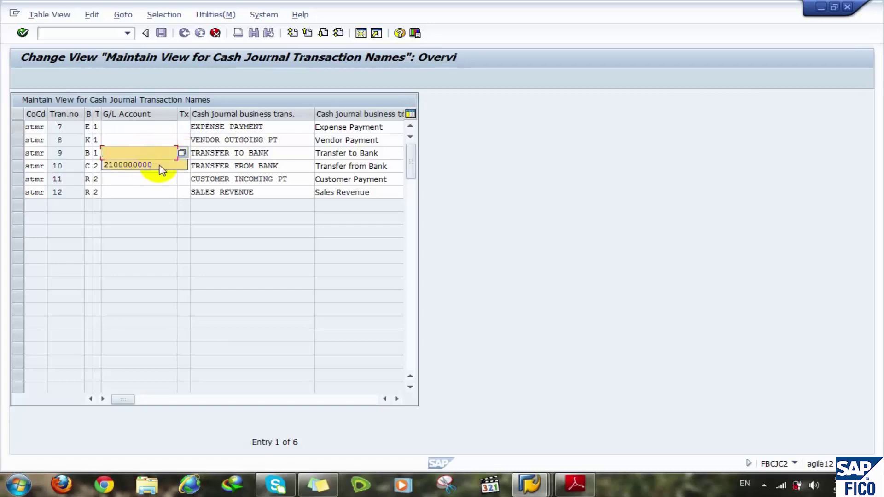
left_click(152, 178)
left_click_drag(157, 165, 80, 171)
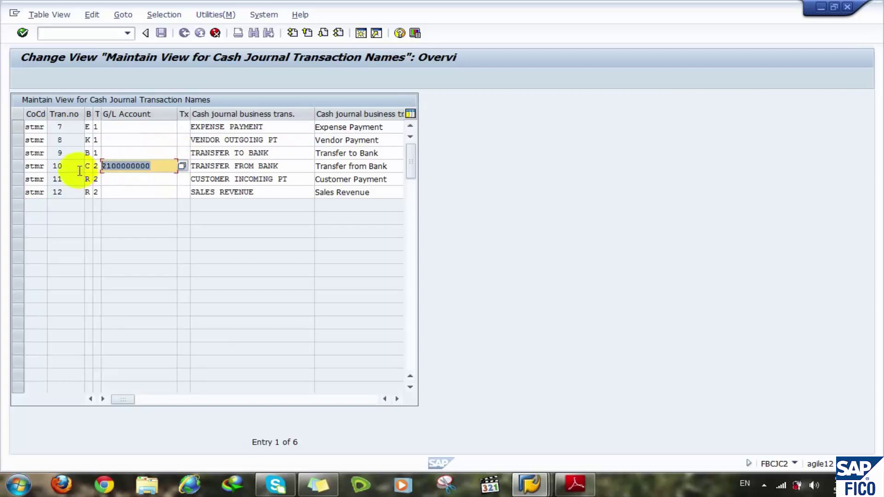
key("BackSpace")
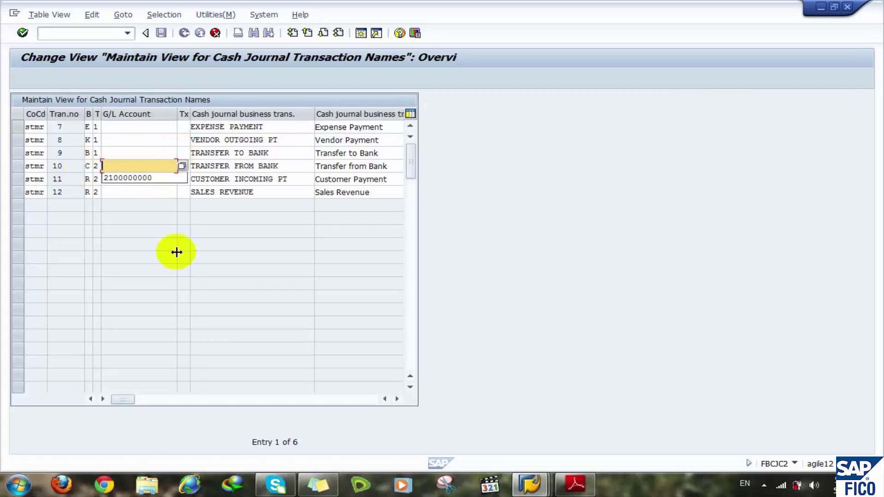
left_click(134, 144)
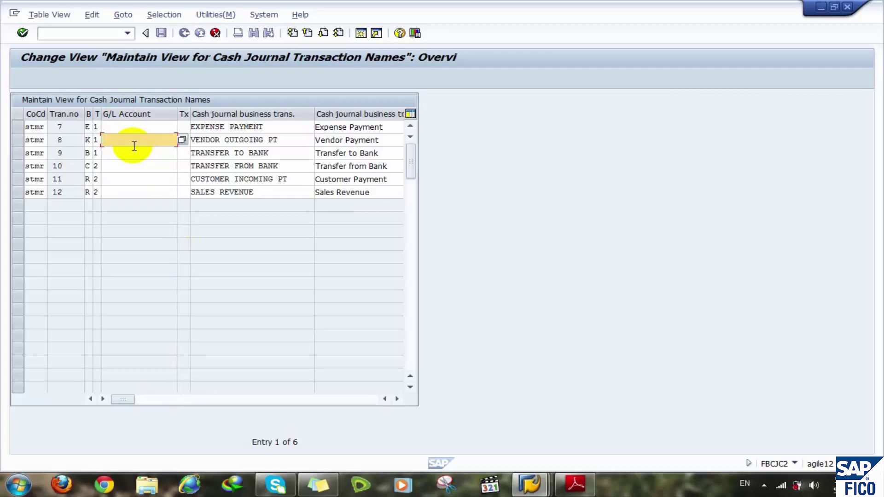
left_click(131, 152)
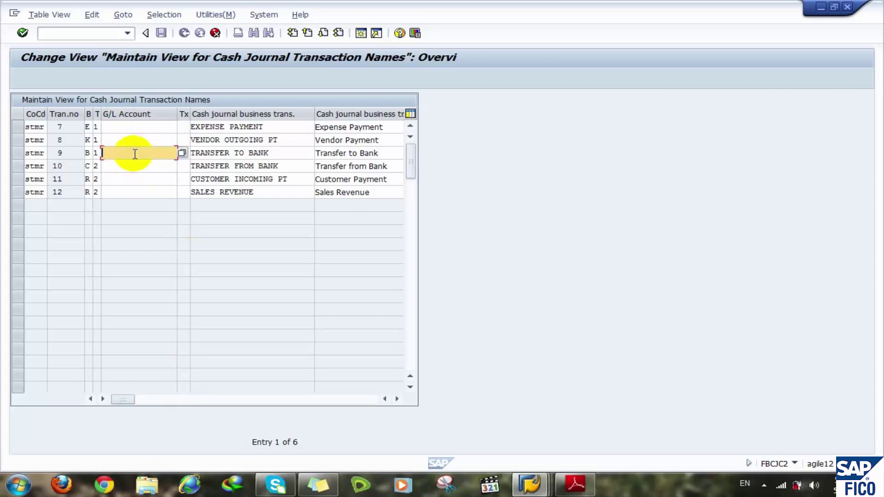
left_click(132, 161)
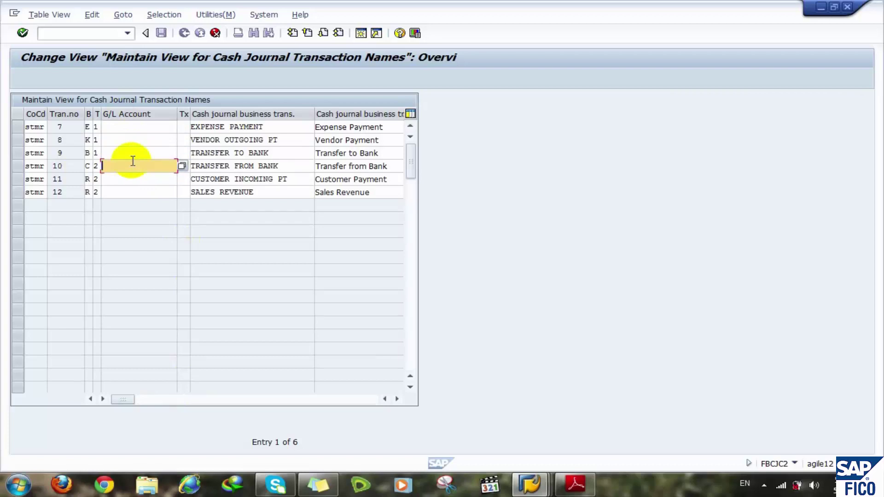
- Tick Acct Modifiable for transaction 8, the vendor outgoing payment
left_click(355, 399)
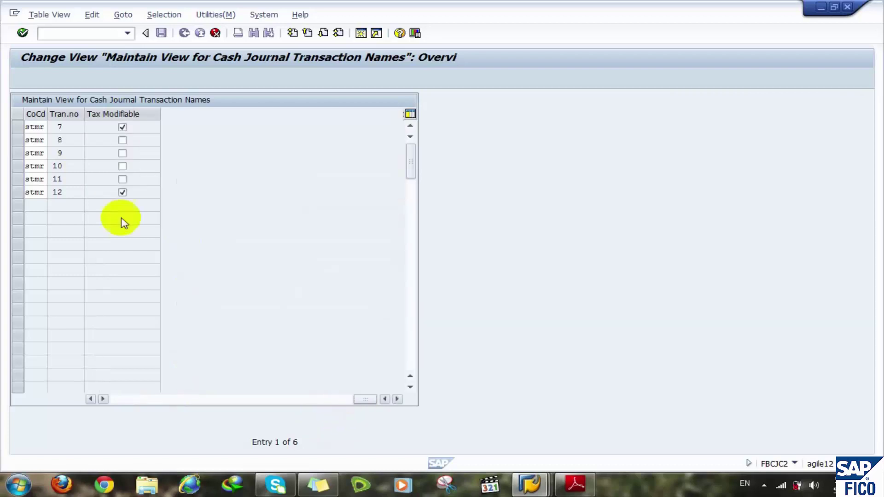
left_click(92, 397)
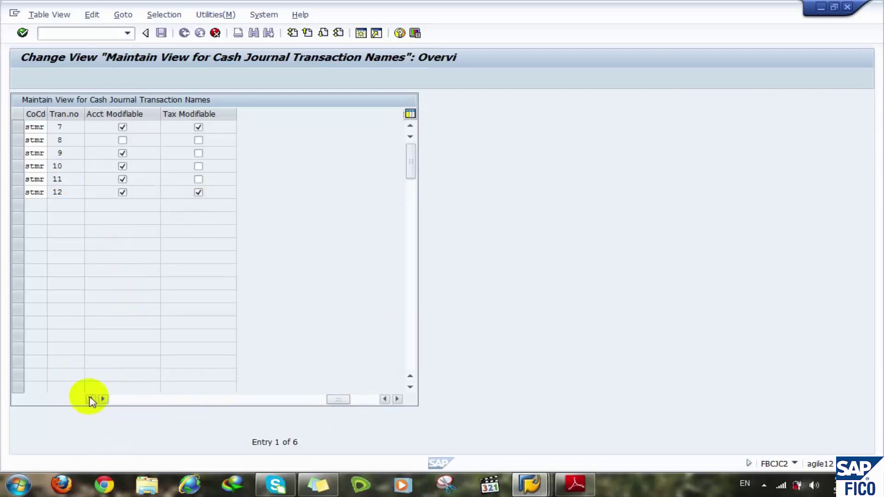
left_click(91, 399)
left_click(91, 399)
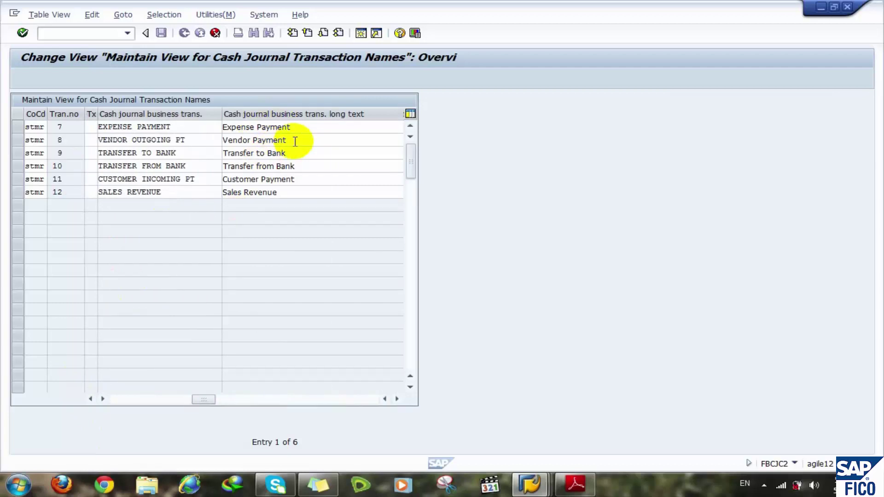
left_click(345, 401)
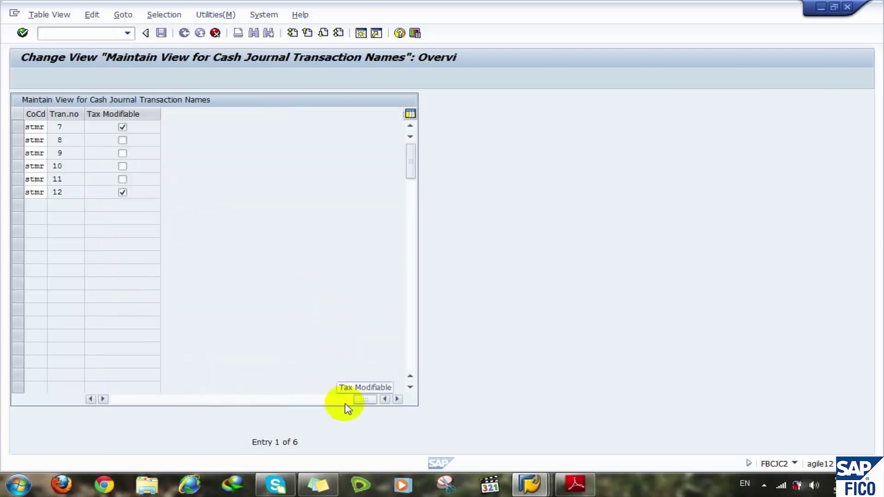
left_click(306, 402)
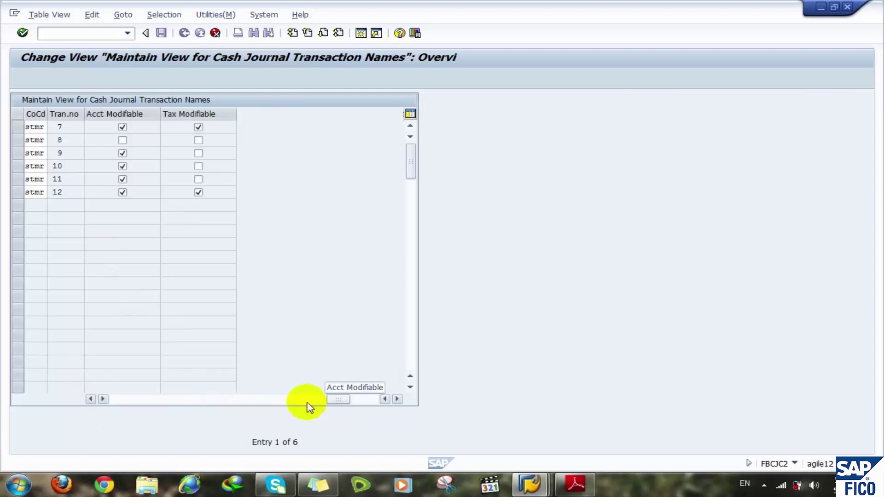
left_click(122, 140)
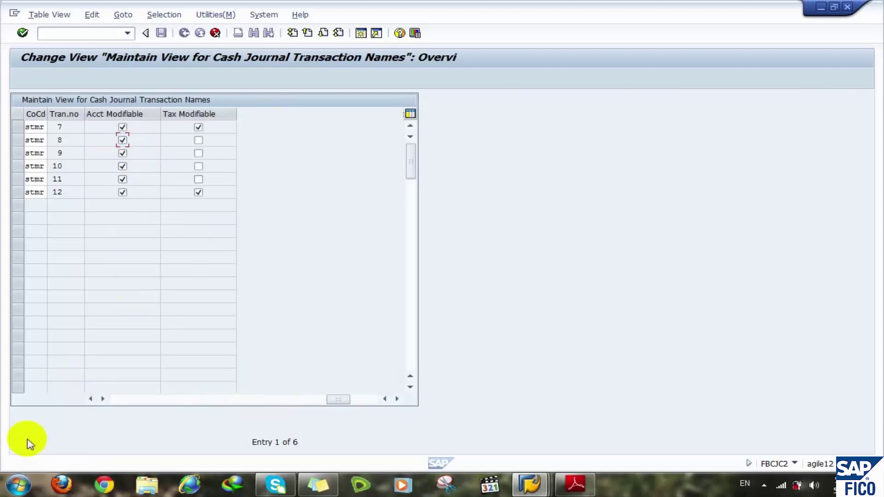
left_click(114, 402)
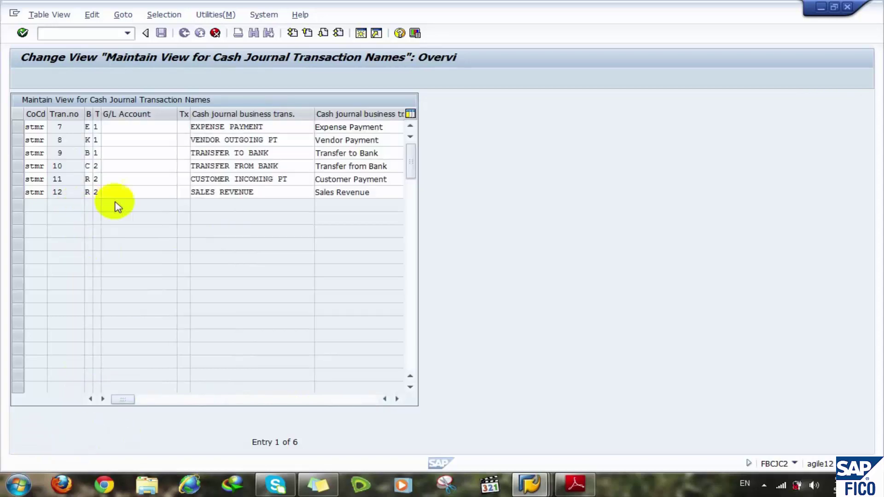
- Recheck the emptied G/L account cells and validate the edited entries
left_click(151, 154)
left_click(151, 164)
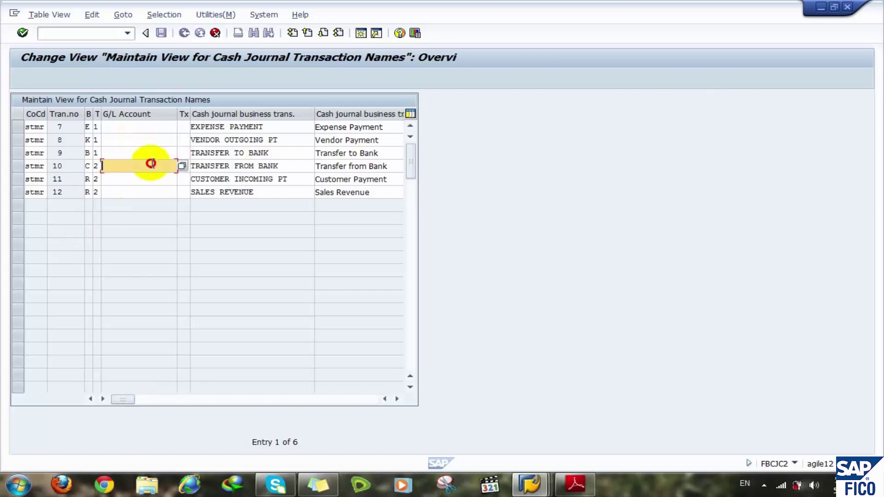
left_click(152, 153)
left_click(152, 165)
left_click(153, 155)
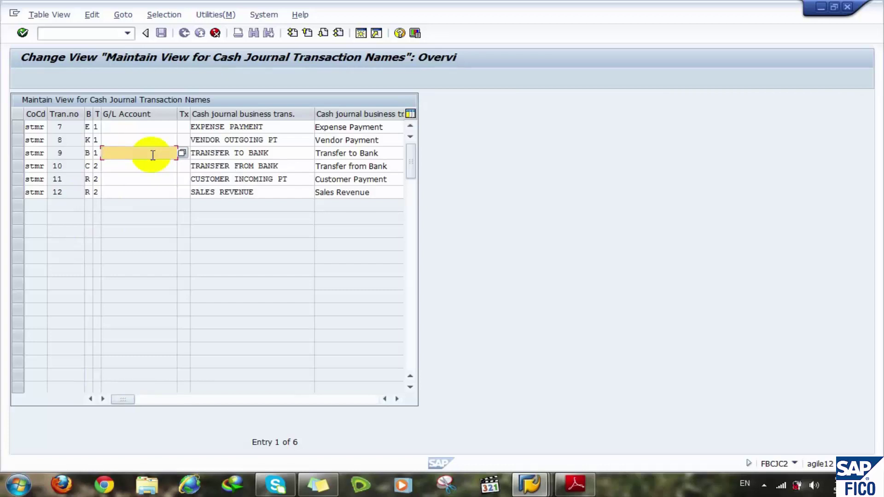
key("Return")
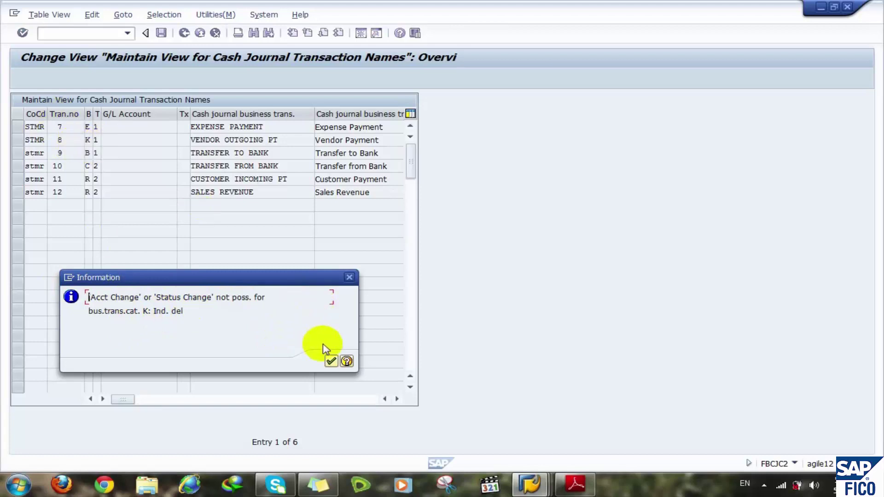
- Acknowledge the category K notice and review the copied entries' G/L and modifiable columns
left_click(331, 361)
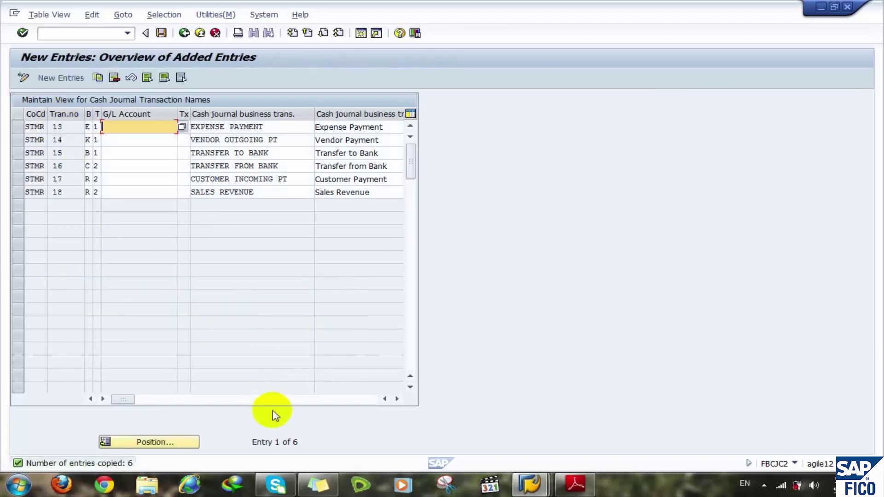
left_click(333, 400)
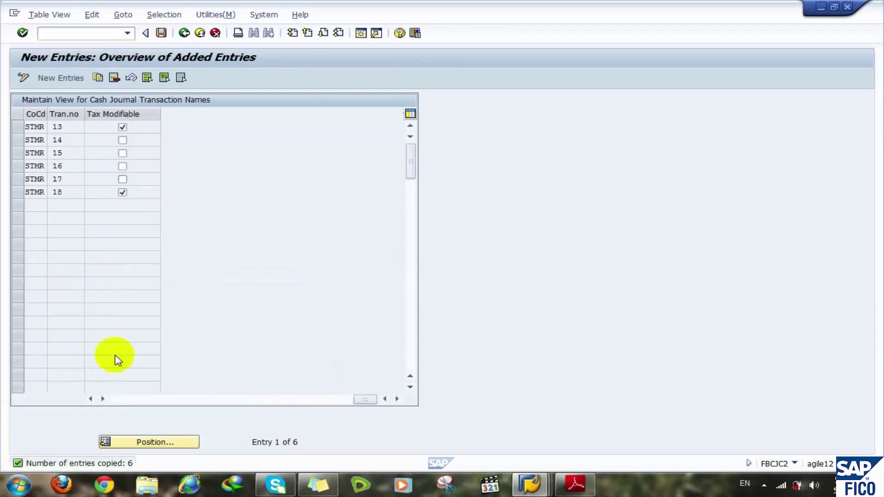
left_click(90, 399)
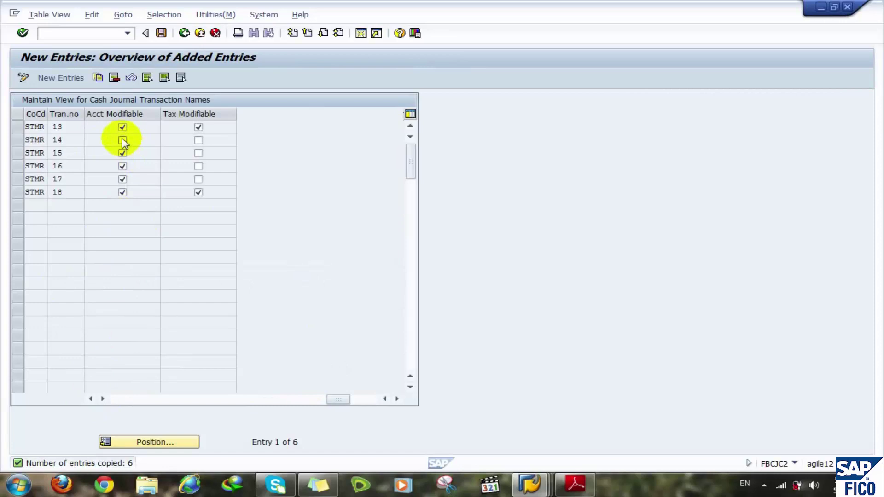
left_click(119, 399)
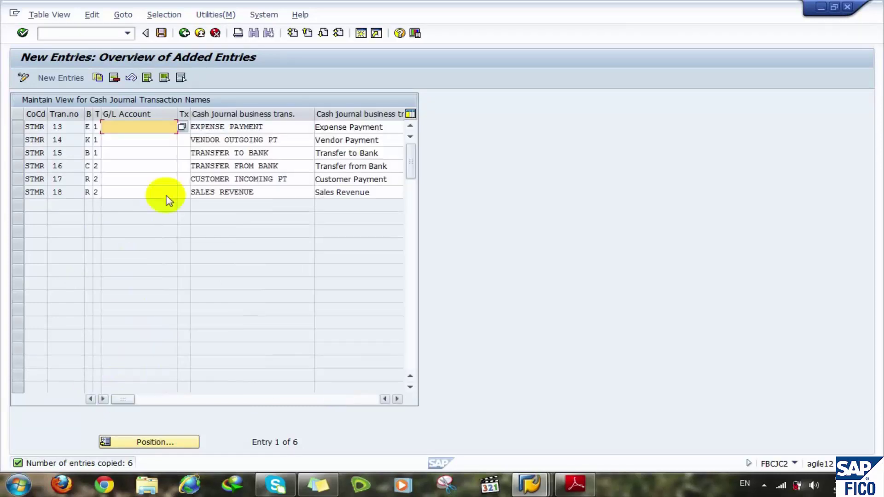
left_click(131, 141)
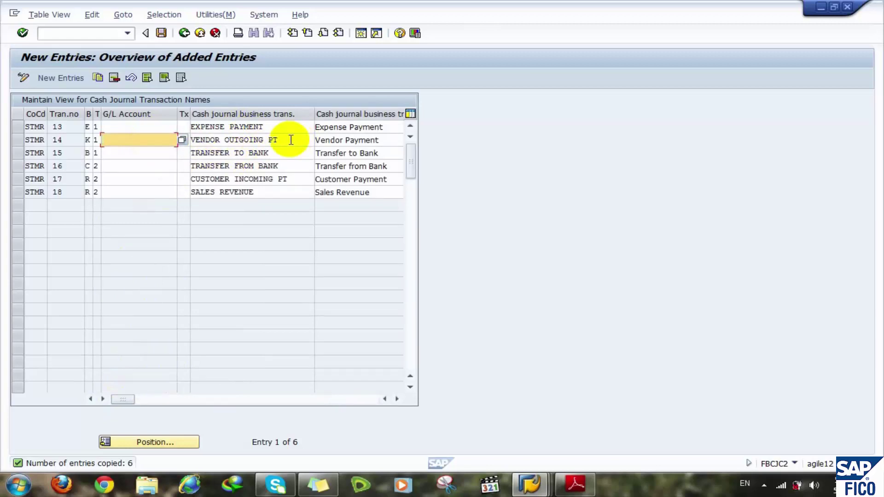
left_click(106, 400)
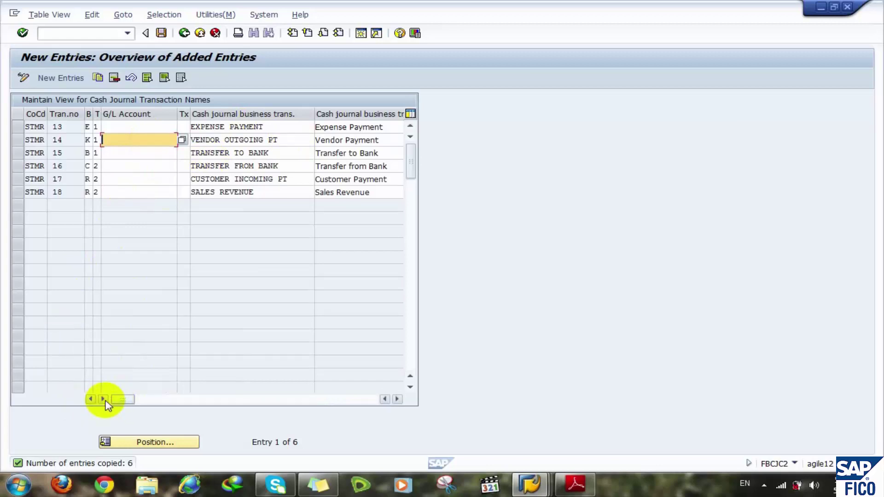
left_click(103, 399)
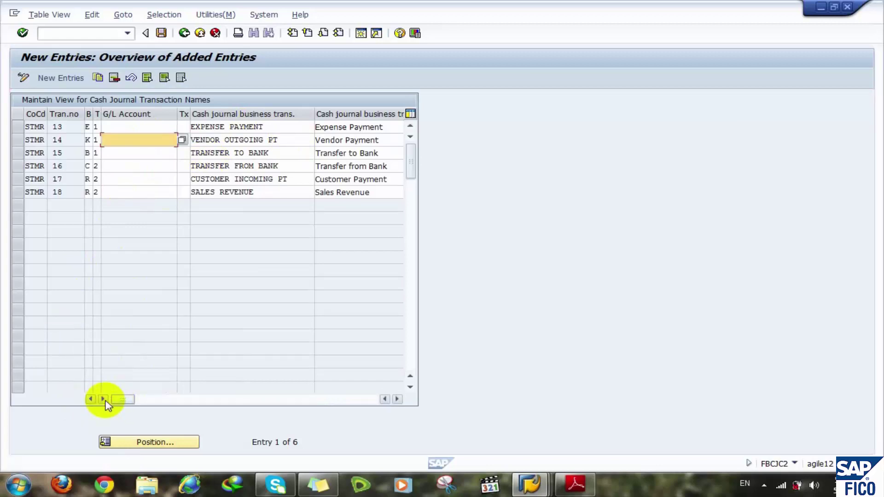
- Save the copied transactions under customizing request ID1K900376, then enter /nfbcj
left_click(162, 34)
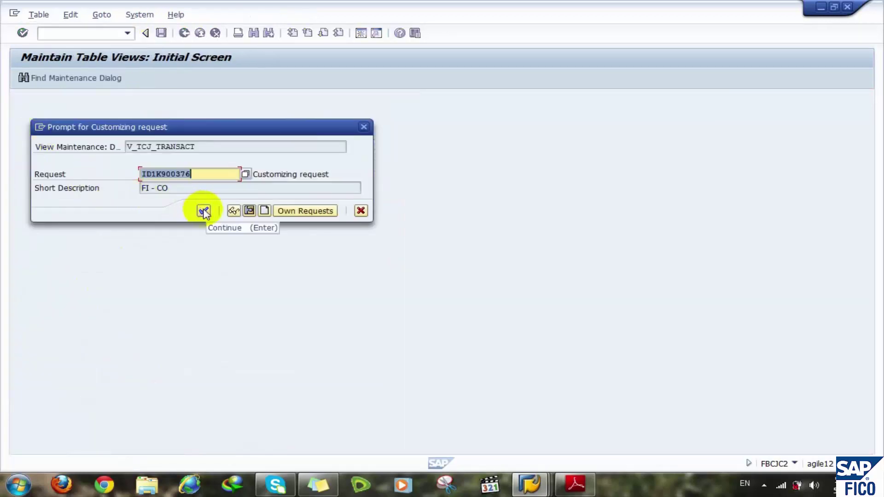
left_click(204, 211)
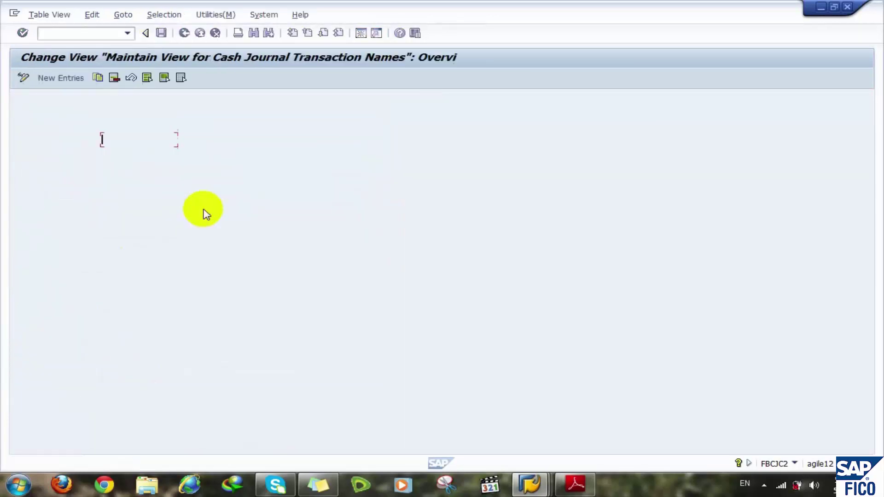
left_click(66, 32)
type("/")
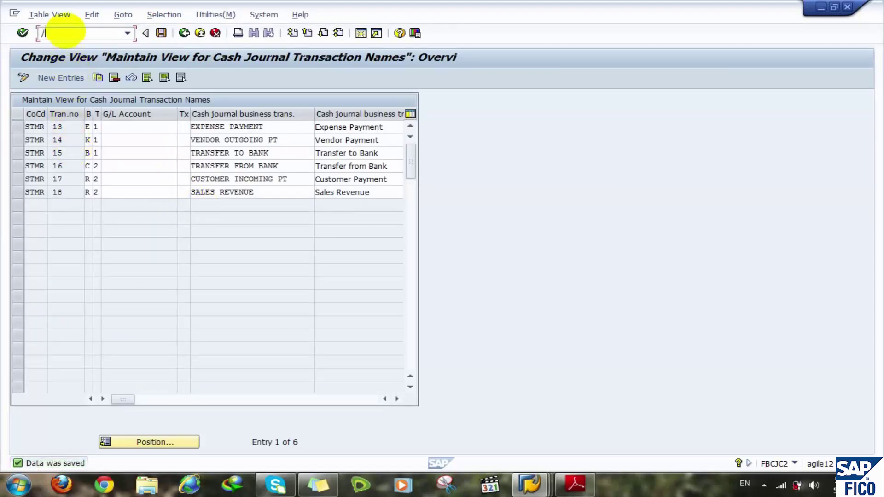
type("nfbcj")
- Open FBCJ and choose cash journal CJEG from history for company code STMR
key("Return")
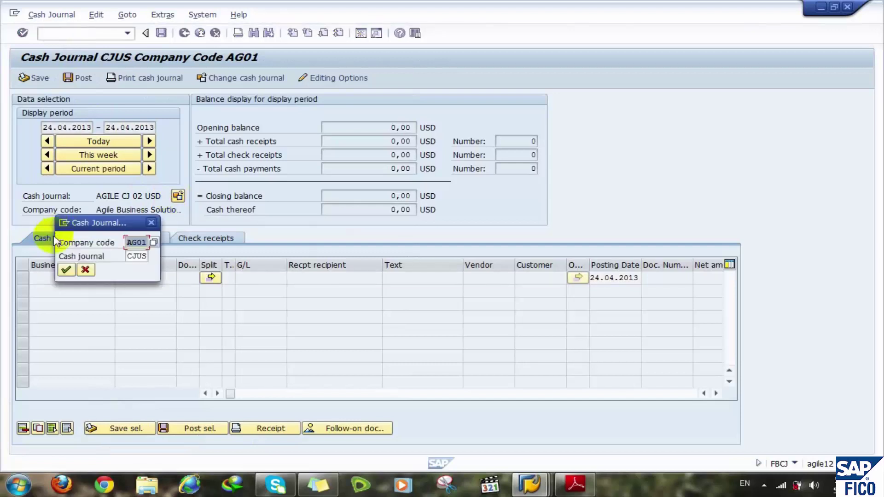
key("BackSpace")
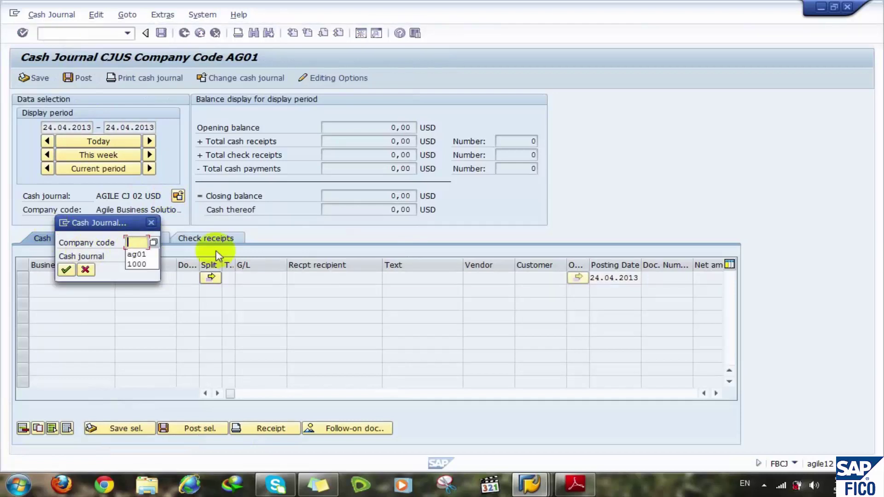
type("a")
type("tmr")
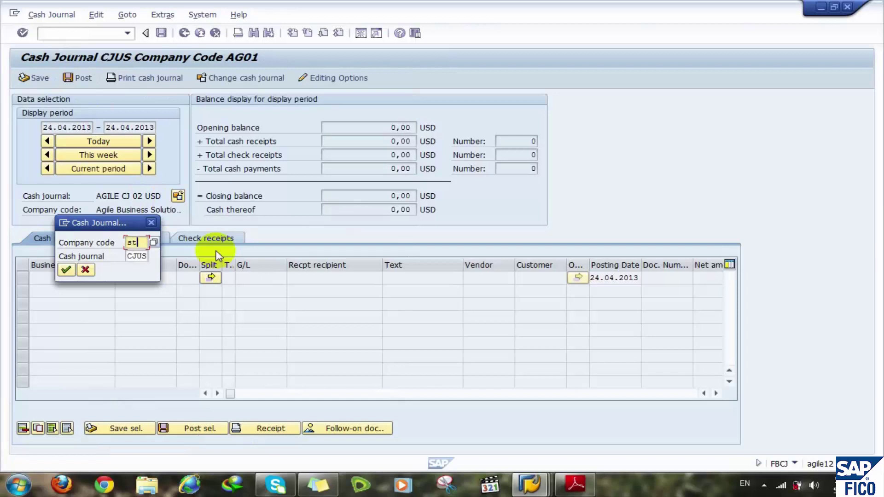
double_click(137, 256)
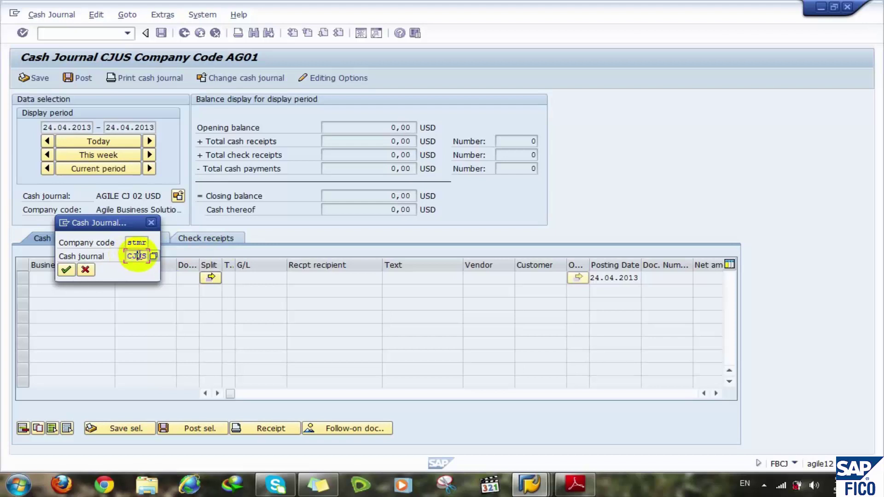
left_click(137, 256)
key("Down")
key("Down")
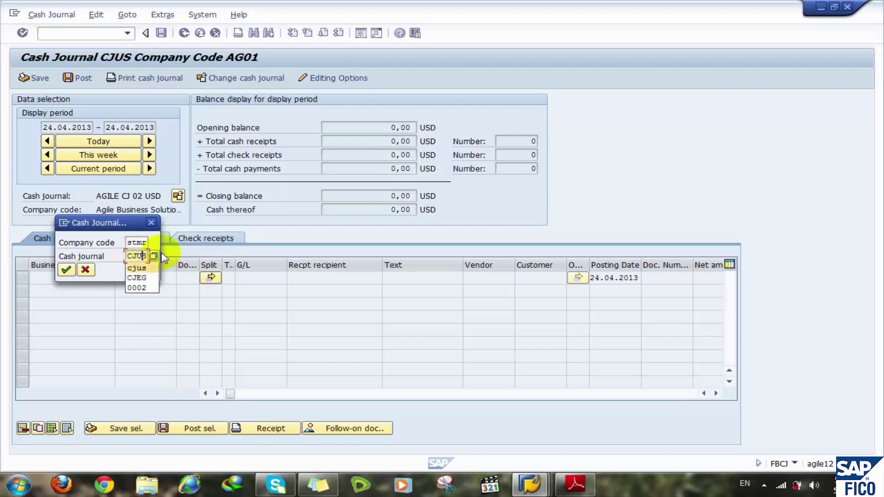
key("Return")
key("Return")
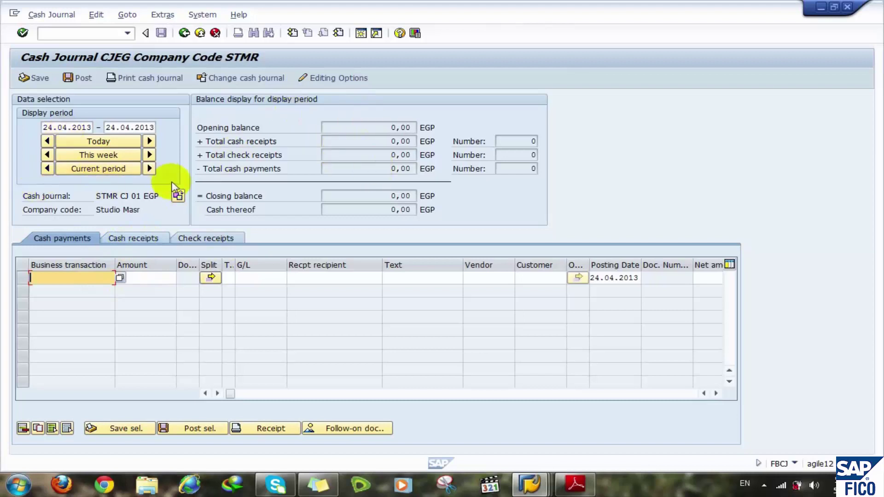
- Set the period to today and review STMR's business transaction list on Cash receipts
left_click(98, 142)
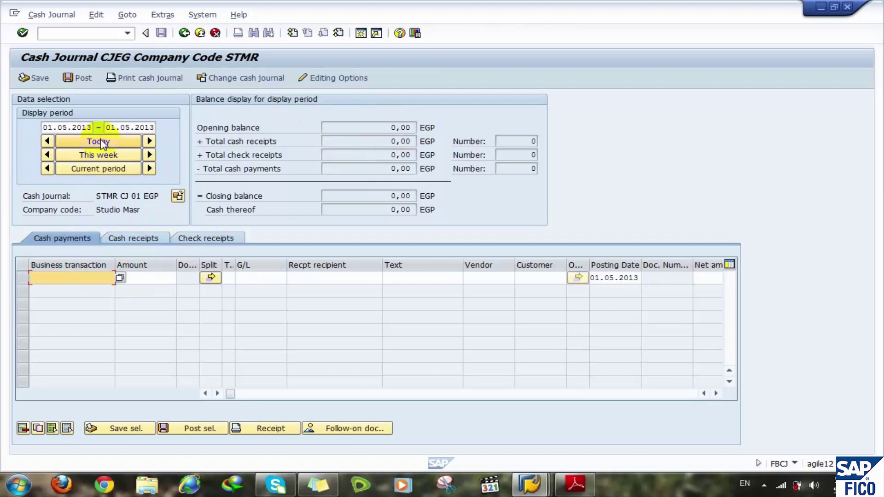
left_click(130, 243)
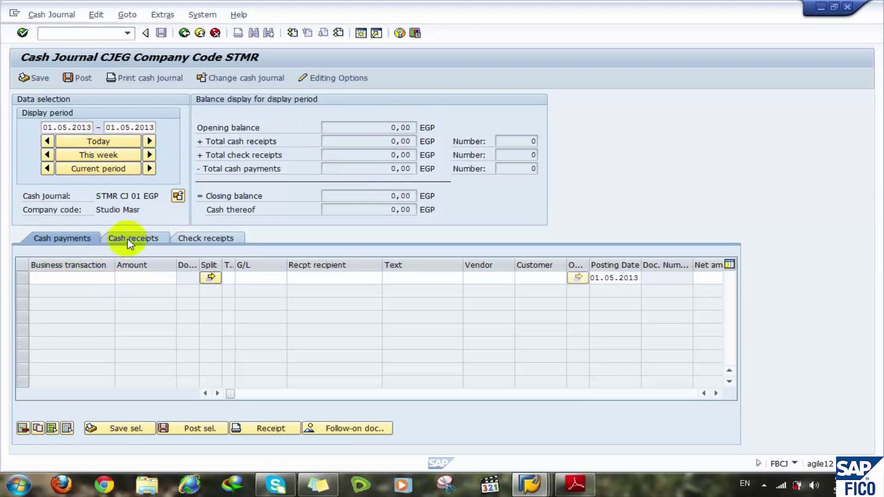
left_click(103, 278)
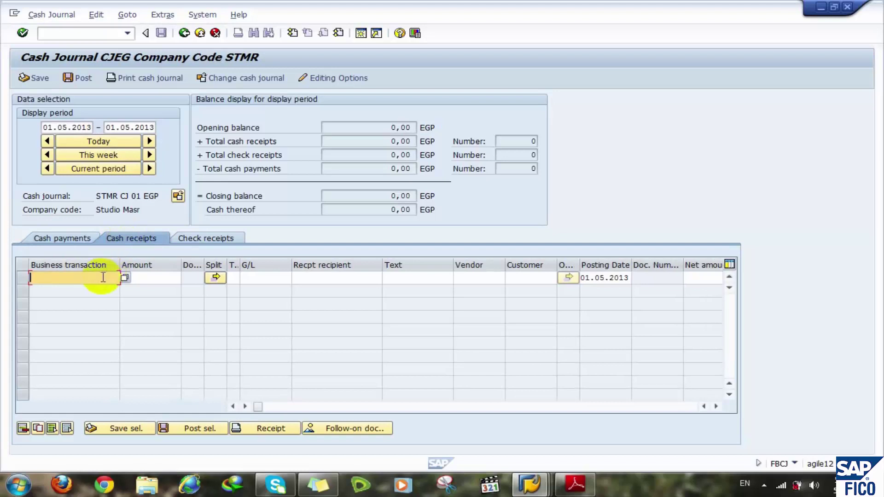
key("F4")
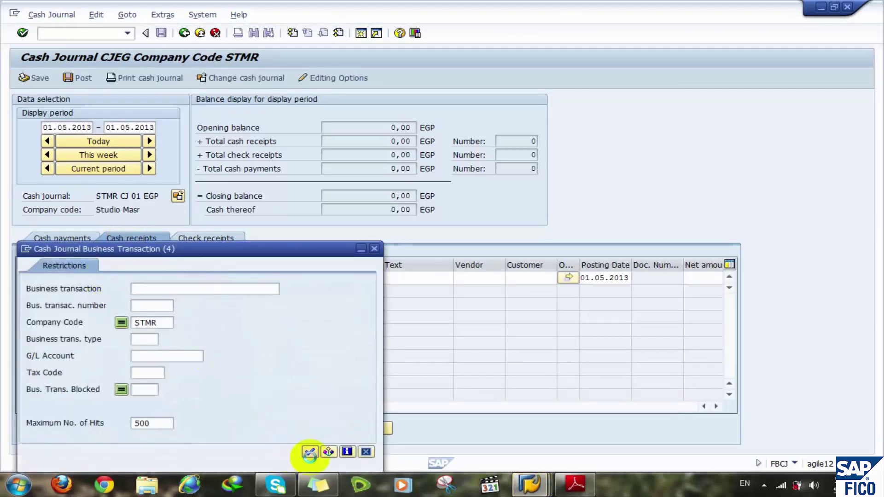
left_click(309, 451)
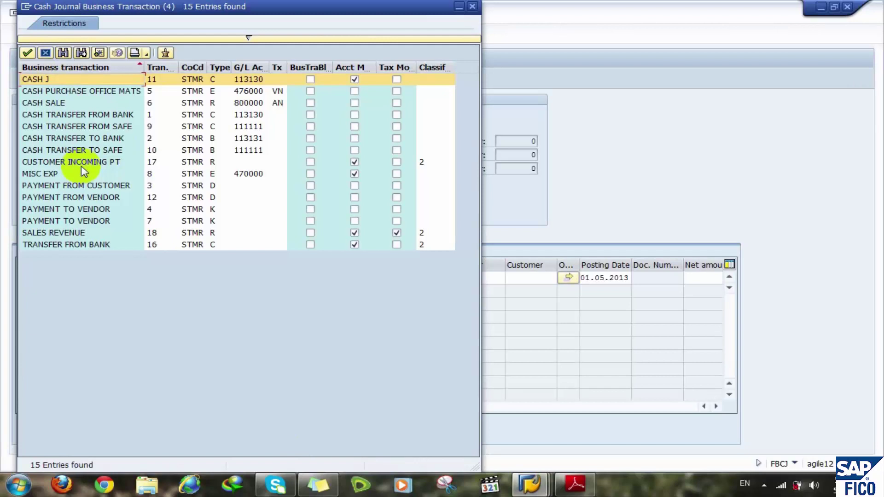
left_click(47, 53)
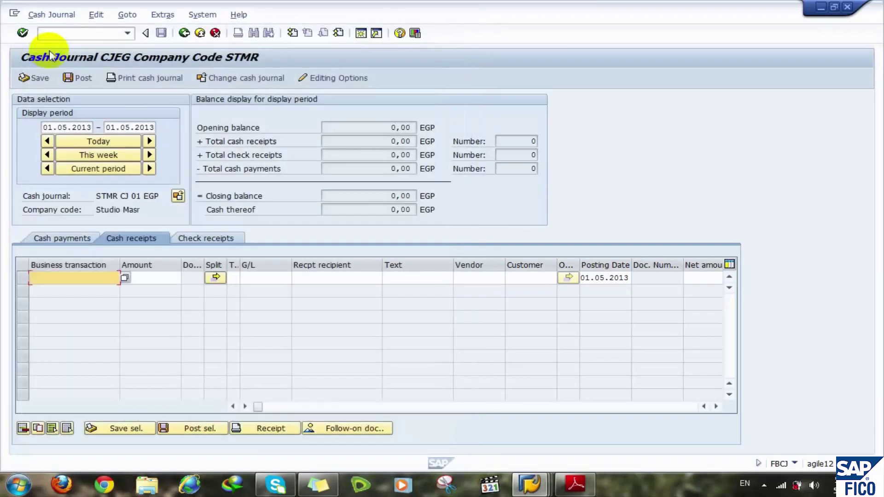
left_click(79, 33)
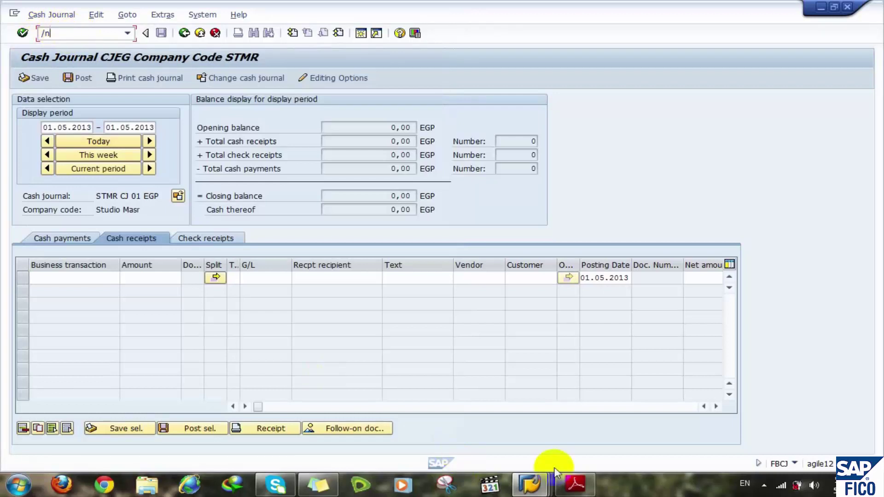
- Page back to section 25.5 on page 92 of the Adobe Reader manual, then switch back to SAP
left_click(574, 483)
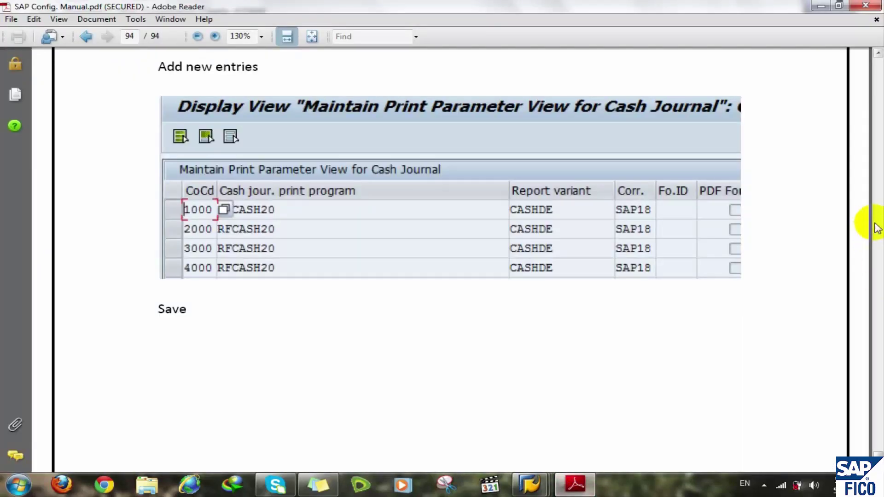
scroll(876, 226, "up", 10)
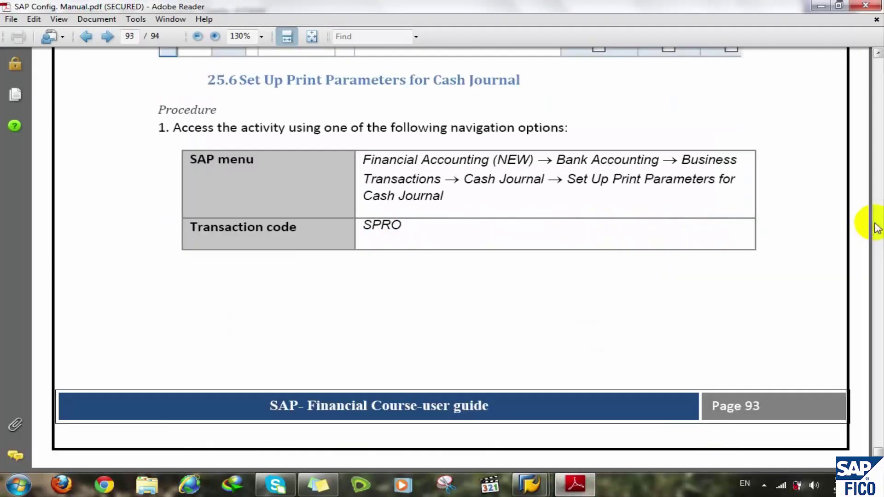
left_click(874, 225)
left_click(874, 226)
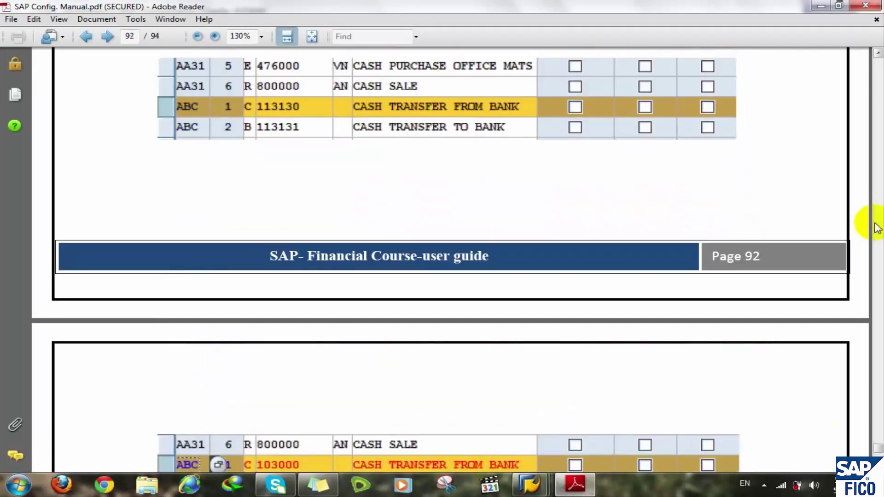
left_click(874, 226)
left_click(875, 226)
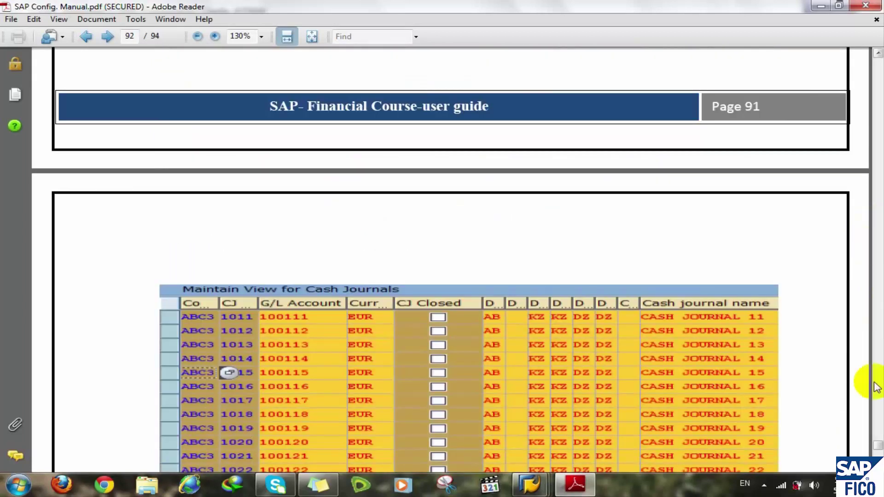
left_click(878, 453)
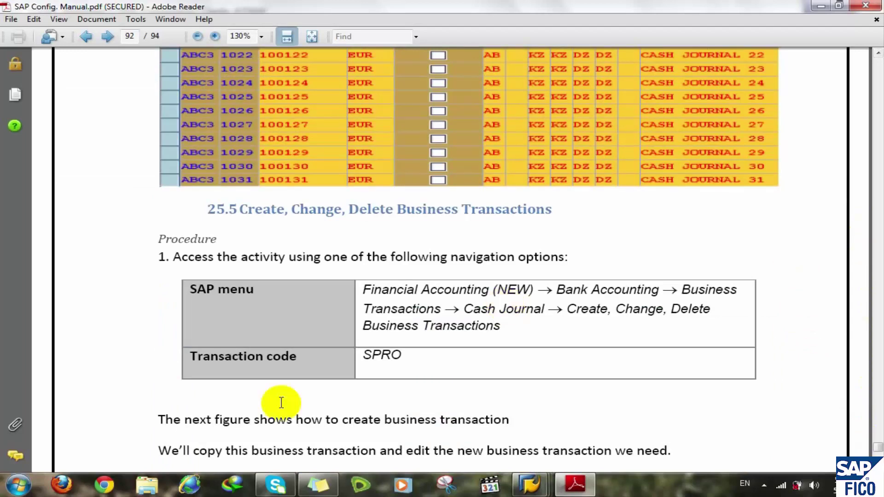
left_click(529, 483)
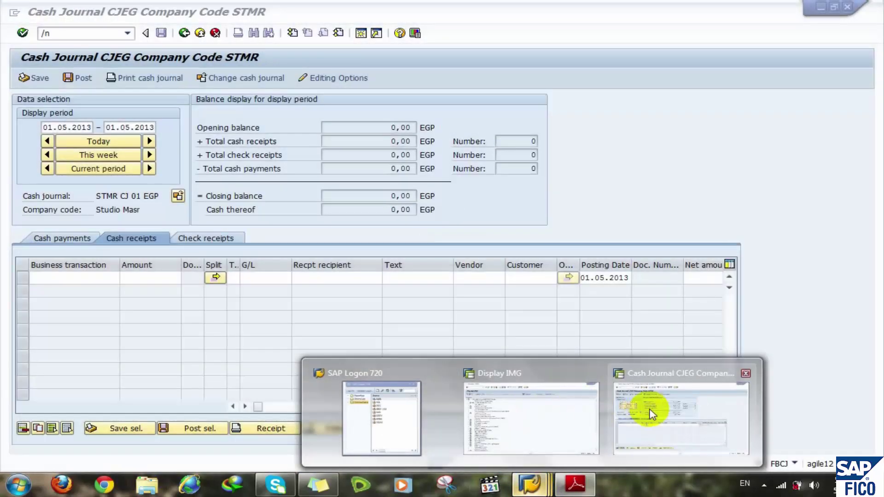
left_click(649, 410)
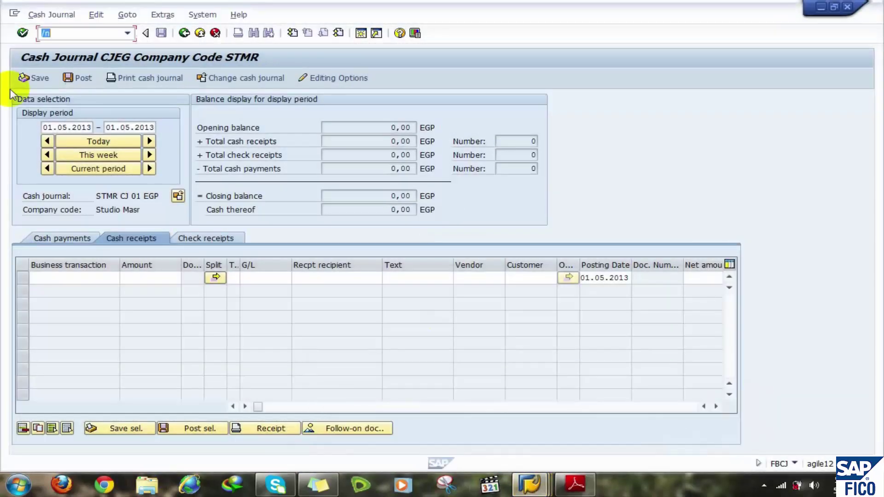
- Run /nSPRO, open the SAP Reference IMG and expand Financial Accounting (New)
left_click(76, 33)
type("/nsp")
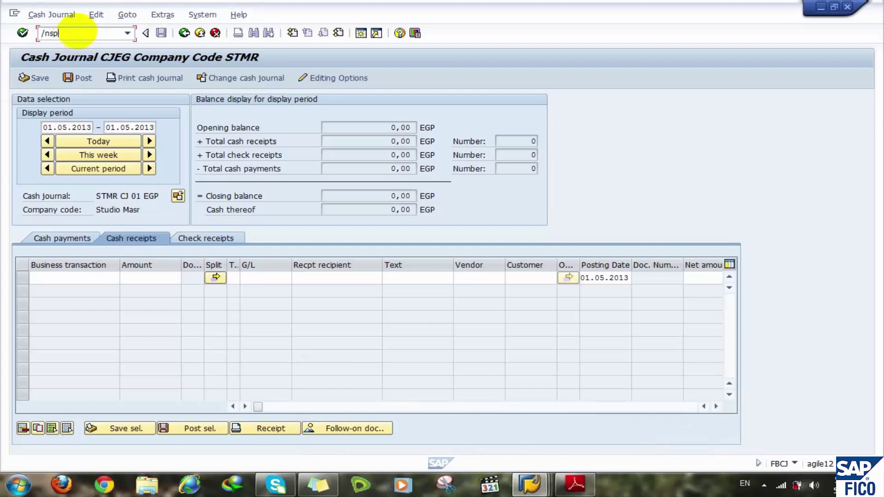
type("ro")
key("Return")
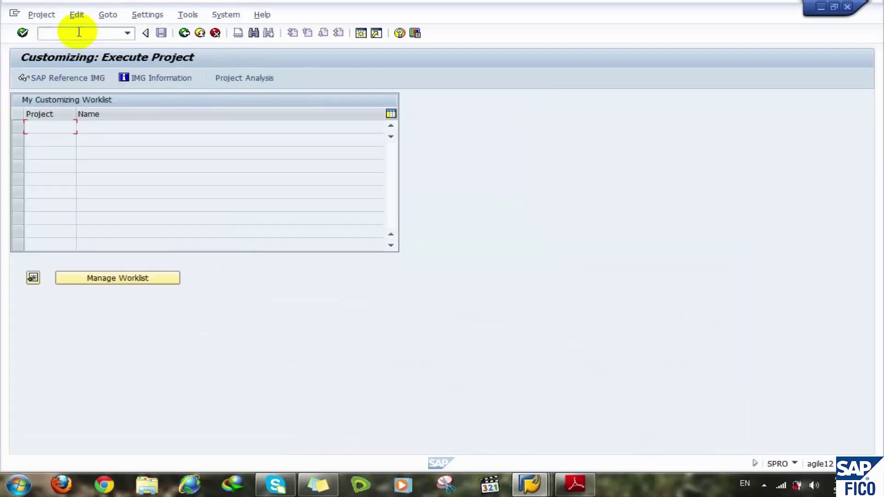
left_click(65, 81)
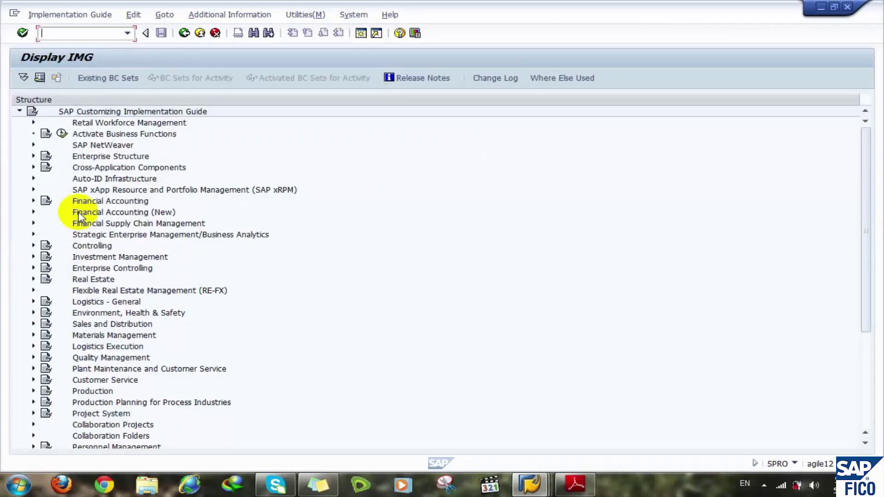
left_click(94, 204)
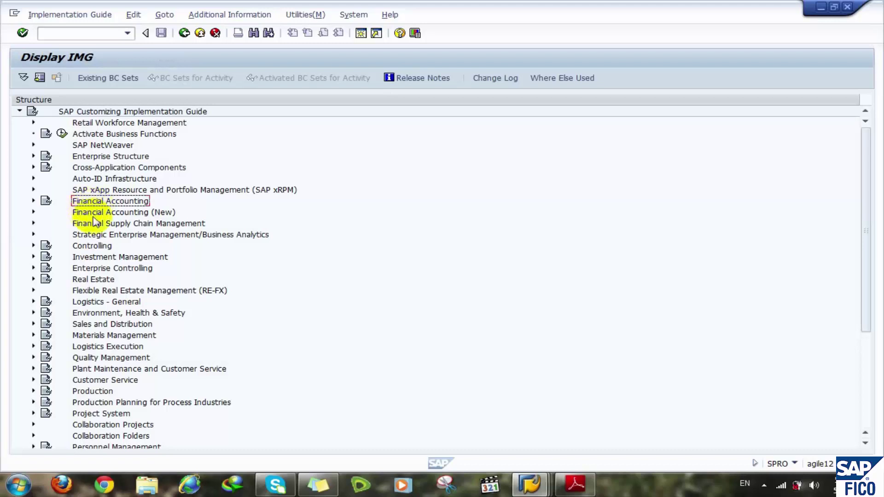
left_click(95, 214)
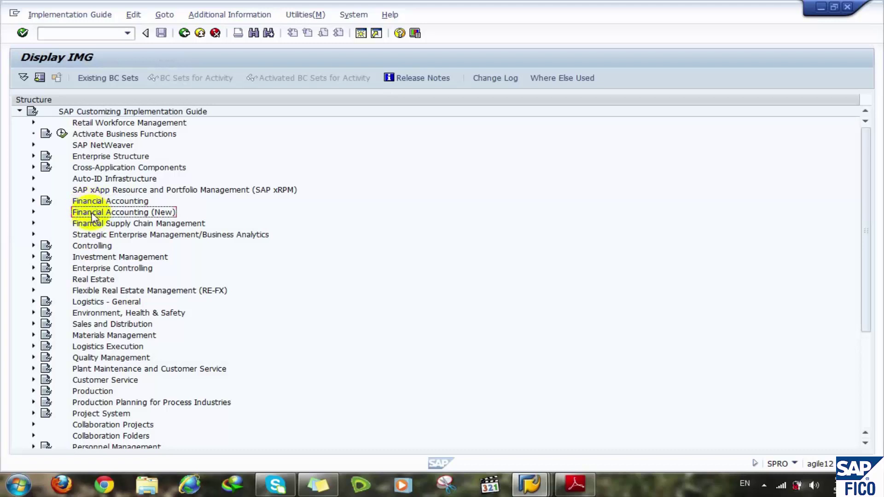
double_click(91, 213)
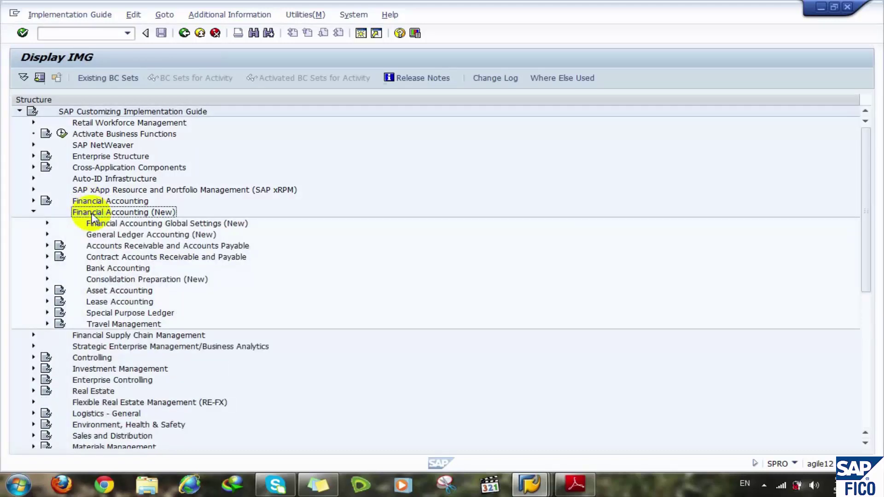
- Expand Bank Accounting > Business Transactions > Cash Journal and run Create, Change, Delete Business Transactions
key("Down")
key("Down")
key("Down")
key("Down")
key("Down")
key("Right")
key("Down")
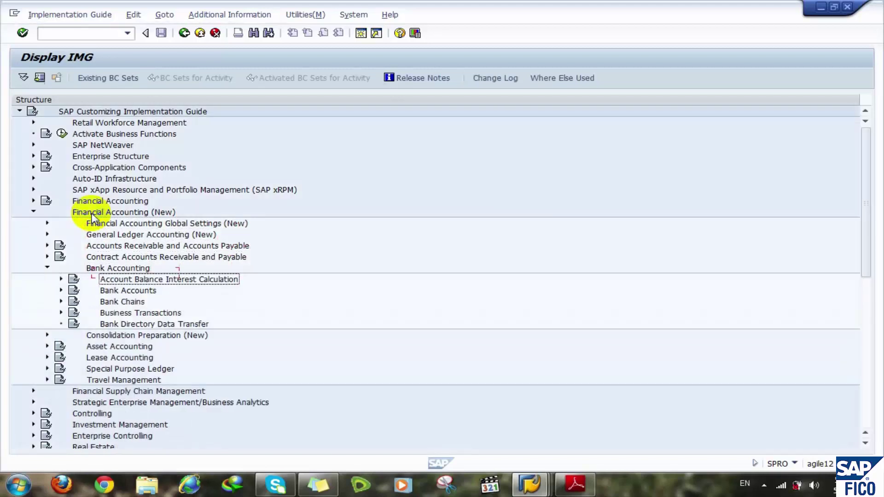
key("Down")
key("Down")
key("Down")
key("Right")
key("Down")
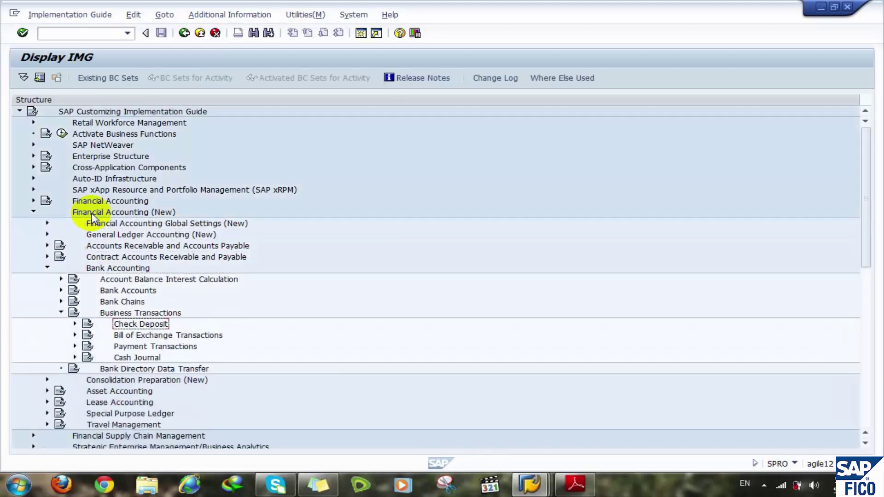
key("Down")
key("Down")
key("Down")
key("Right")
key("Down")
key("Down")
key("Down")
key("Down")
key("Down")
key("Down")
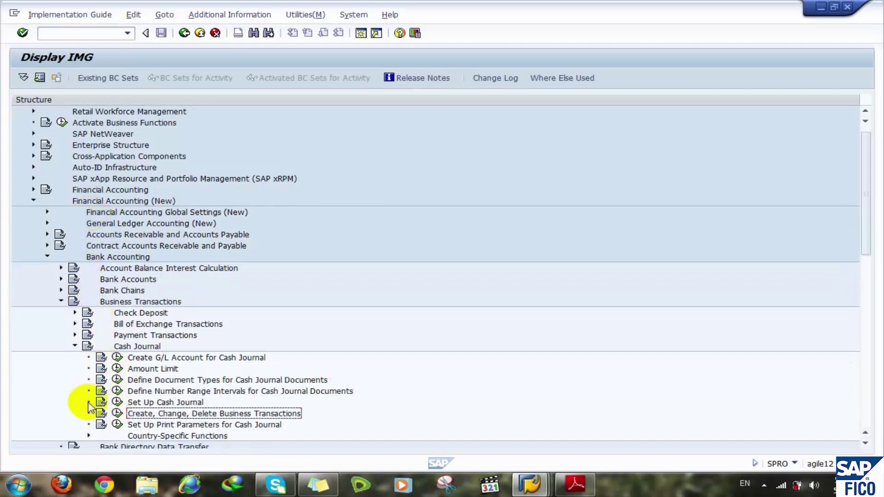
left_click(118, 415)
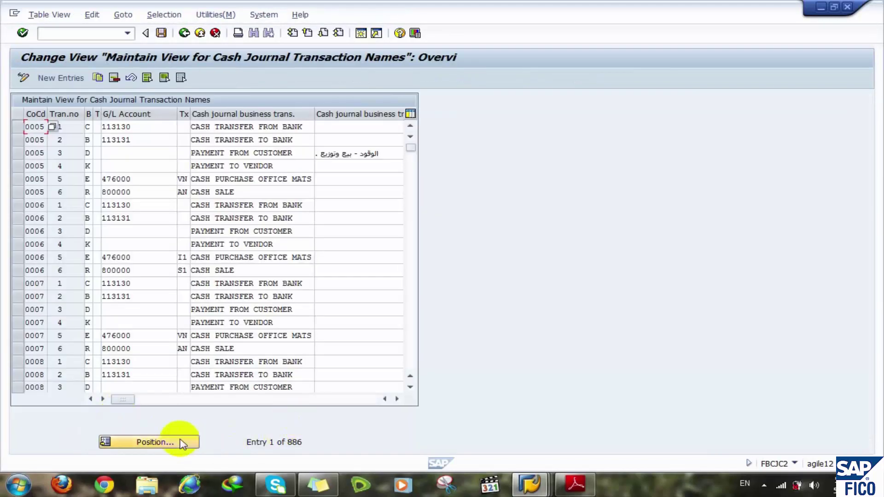
- Jump the table to company code STMR and select its transaction rows 1–18
left_click(179, 443)
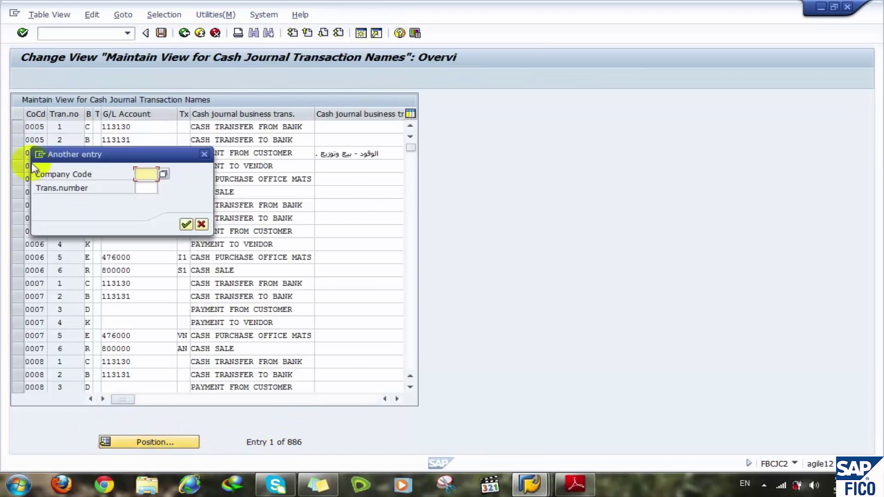
type("st")
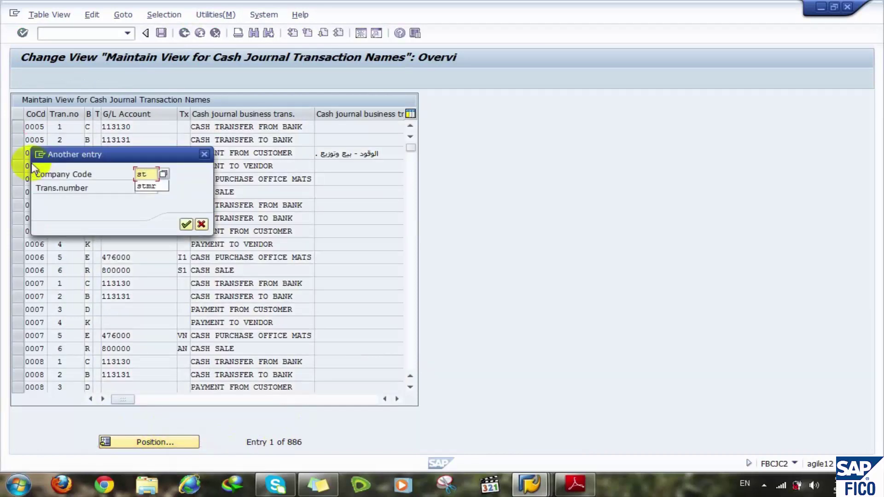
key("Down")
key("Return")
key("Return")
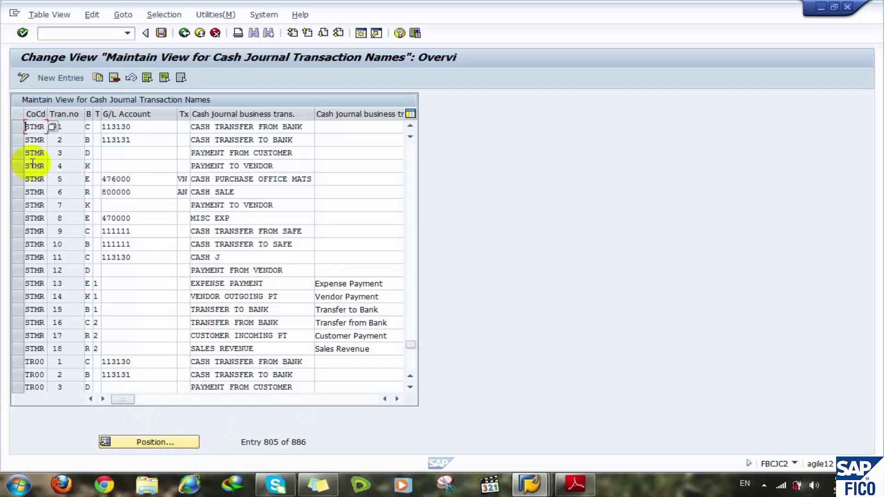
left_click(17, 350)
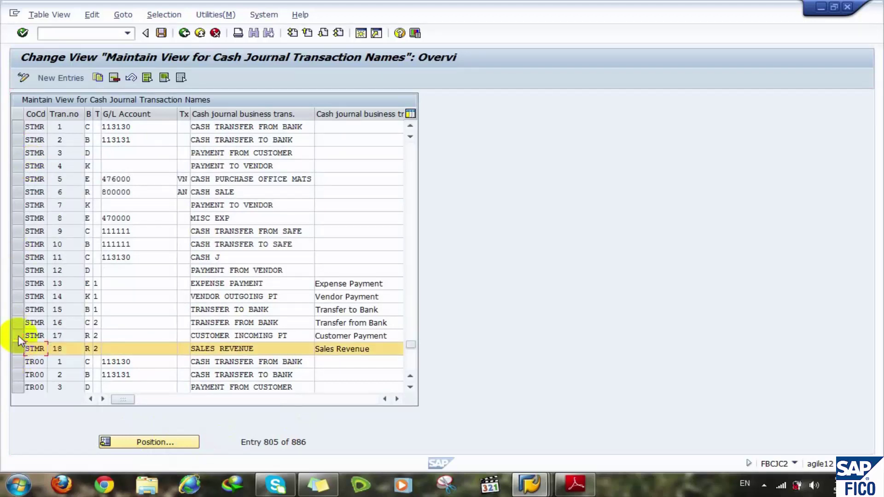
left_click_drag(18, 339, 18, 133)
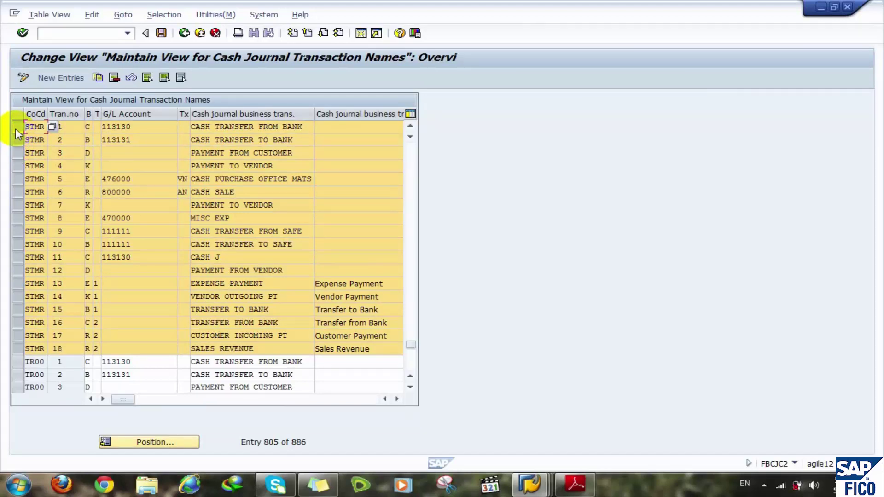
- Deselect STMR transactions 13 to 18 so only transactions 1 to 12 stay selected
left_click(18, 270)
left_click(17, 271)
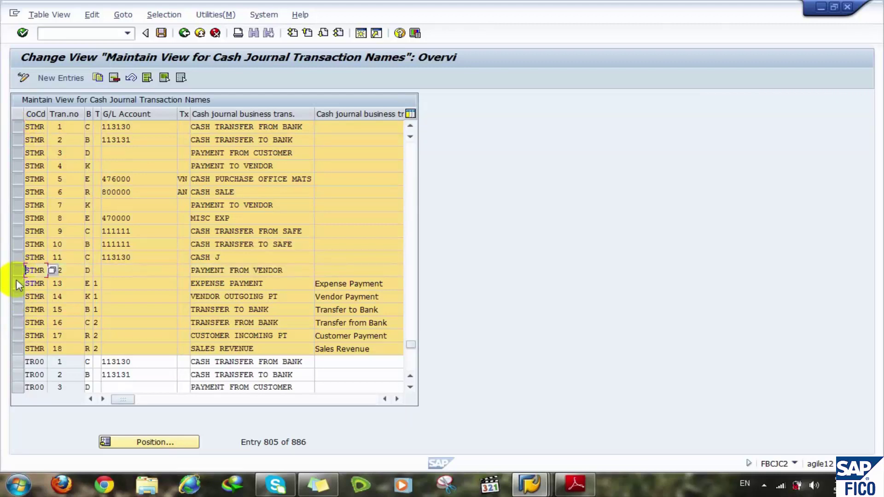
left_click(18, 284)
left_click(17, 297)
left_click(16, 310)
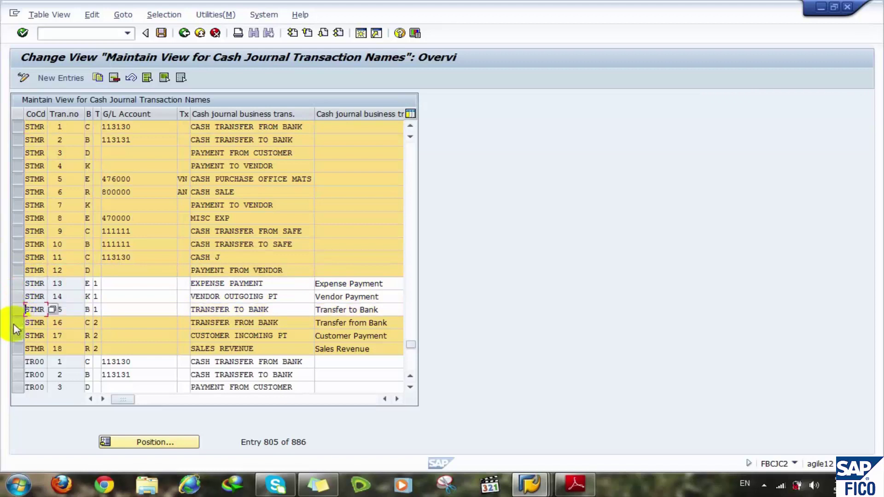
left_click(14, 324)
left_click(15, 336)
left_click(16, 349)
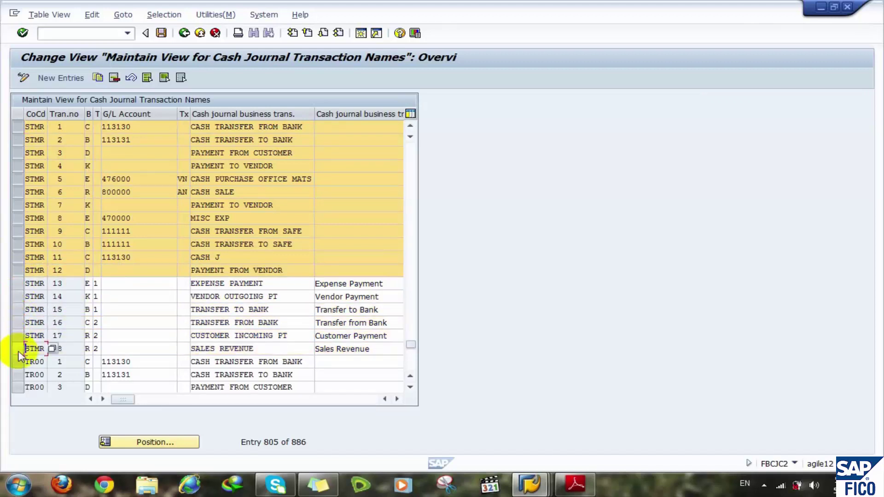
- Delete the twelve selected STMR transactions, confirming with Yes
left_click(114, 78)
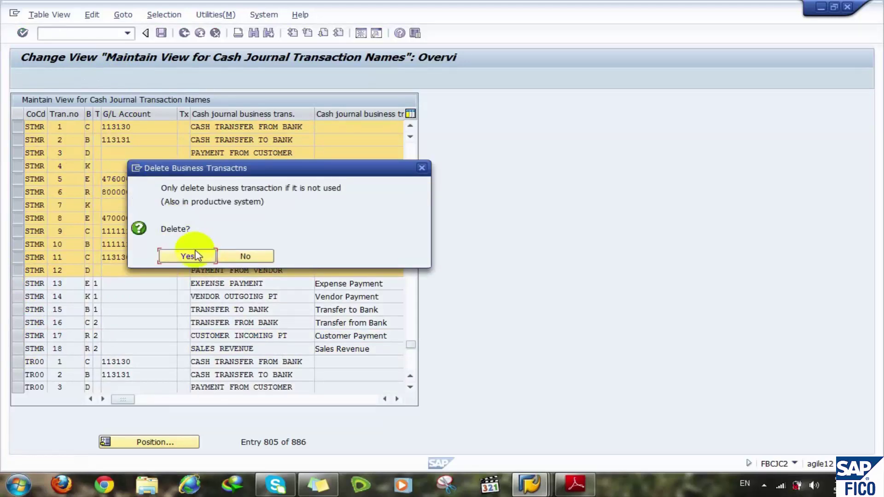
left_click(189, 255)
left_click(186, 257)
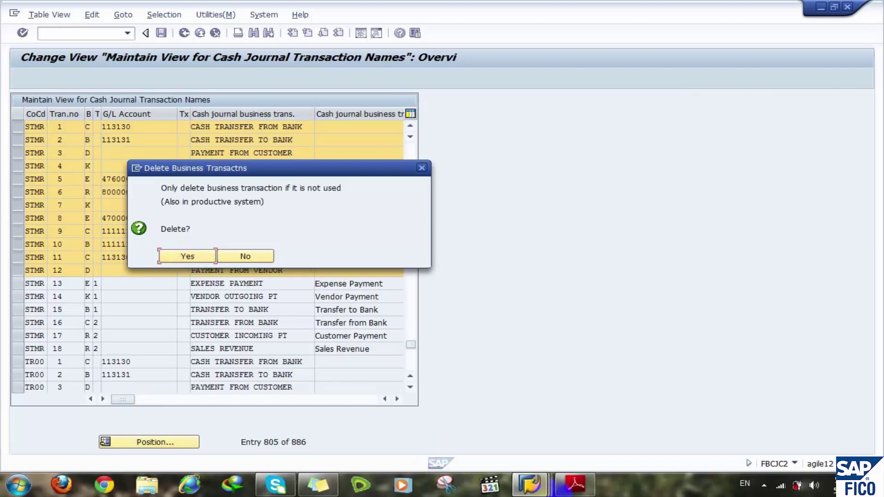
left_click(529, 484)
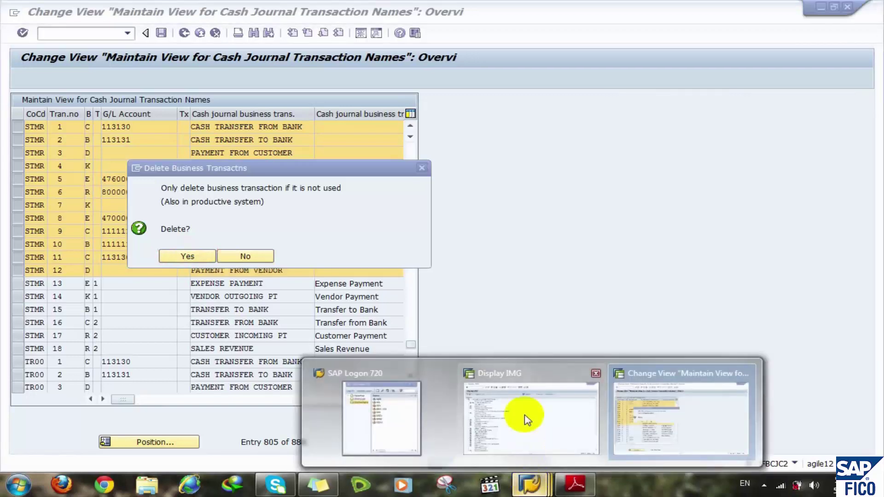
left_click(523, 412)
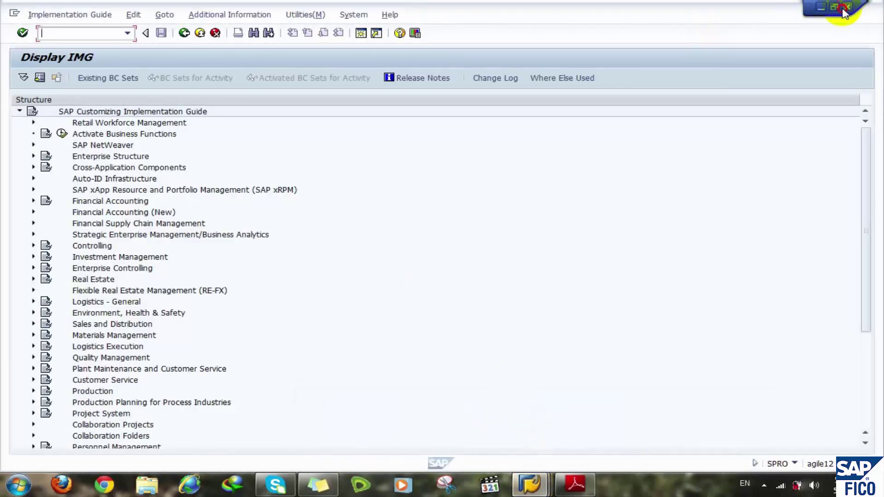
left_click(847, 6)
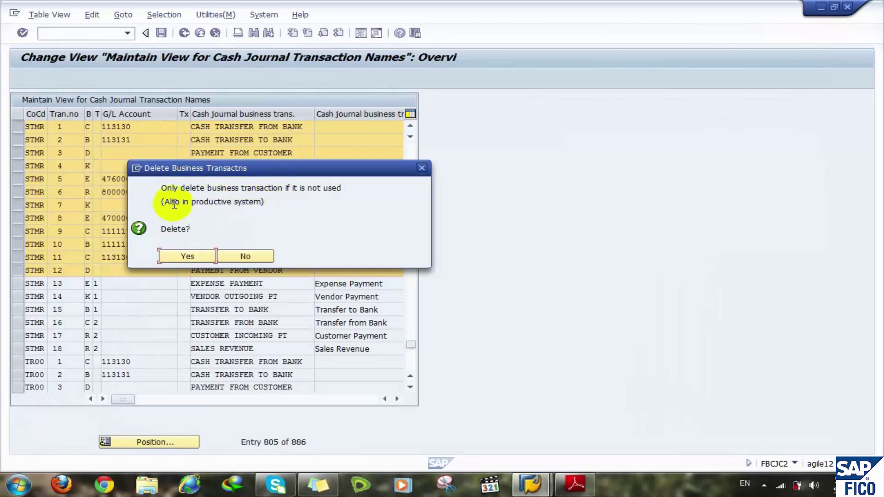
left_click(190, 256)
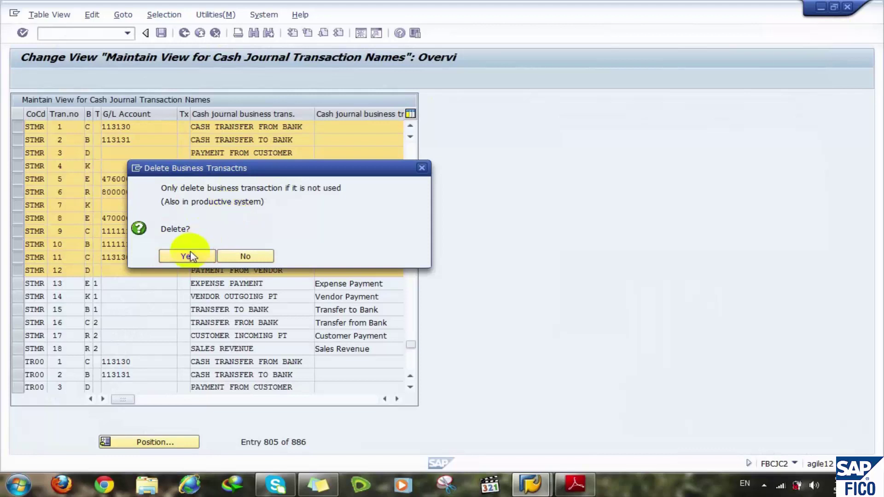
left_click(230, 261)
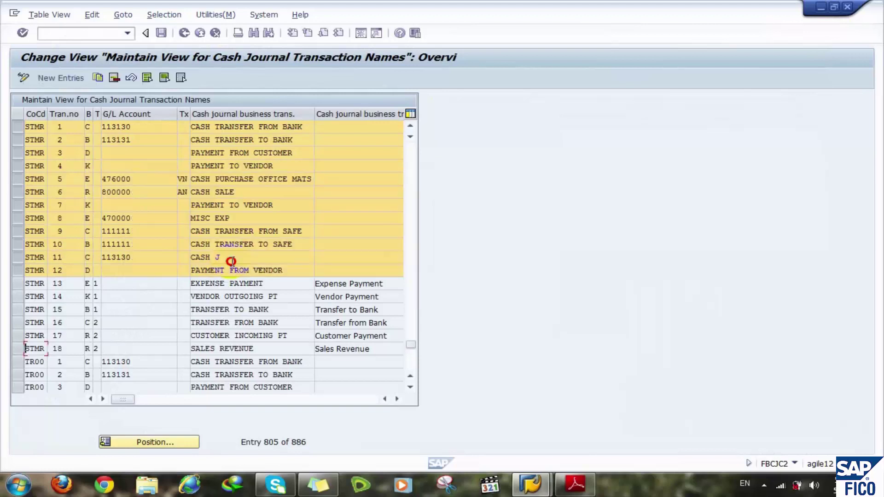
left_click(115, 77)
left_click(183, 255)
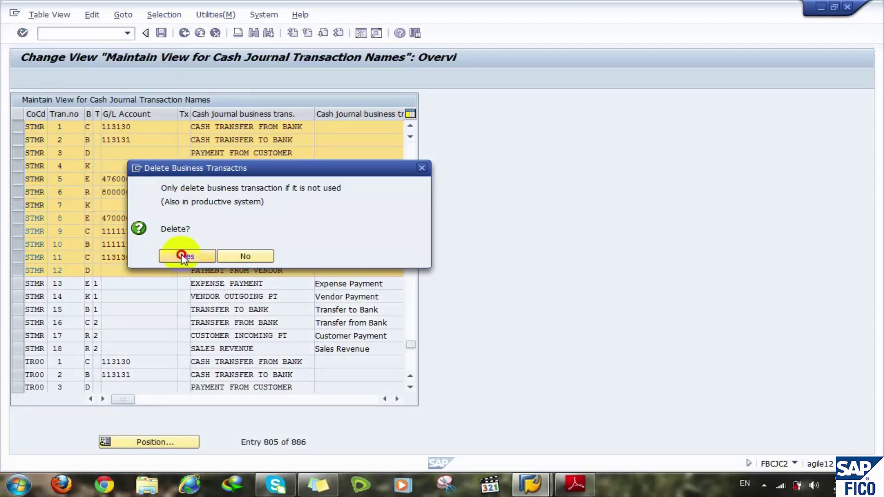
left_click(183, 256)
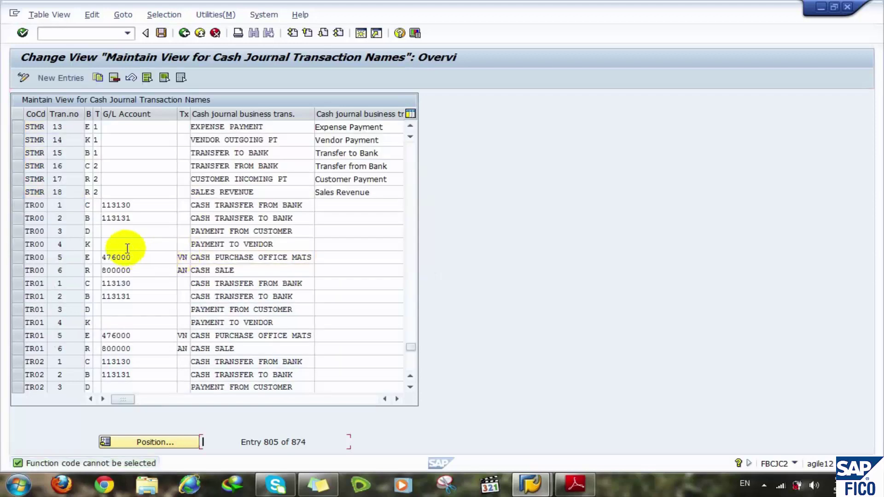
- Jump the transaction table to the STMR entries
left_click(412, 172)
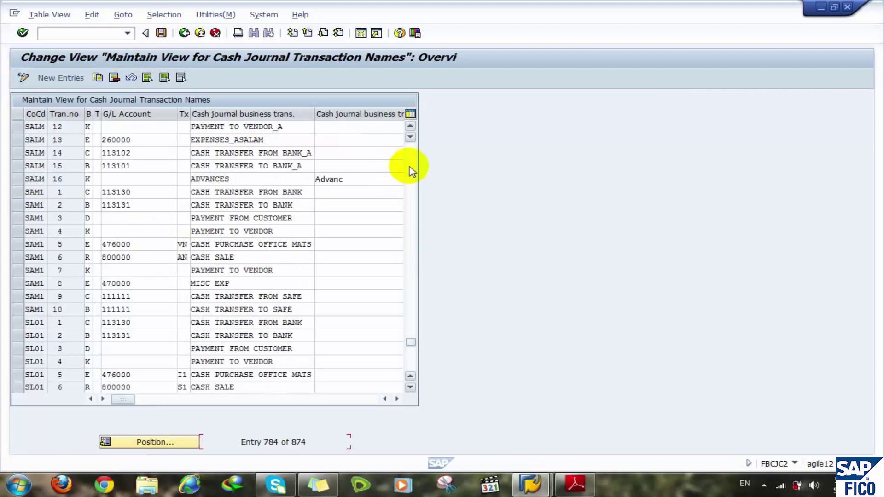
left_click(143, 442)
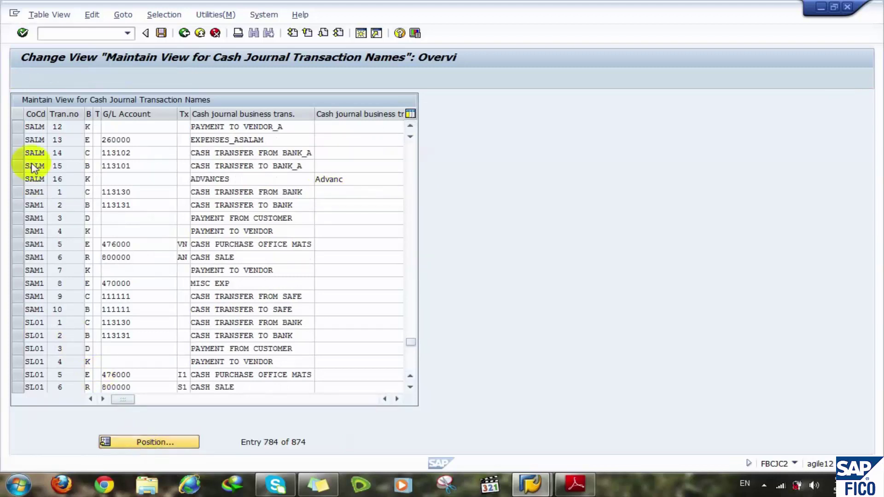
type("STMR")
key("Return")
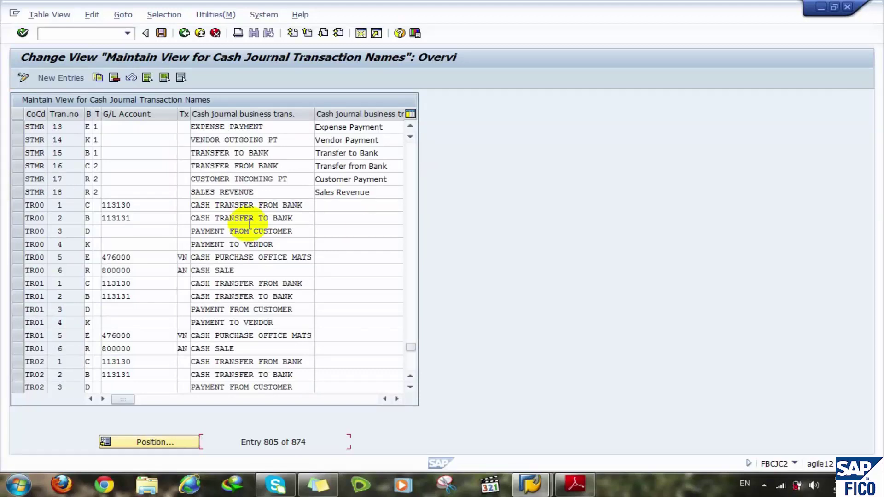
- Select STMR rows 13–18 and save under FI - CO customizing request ID1K900376
left_click(17, 128)
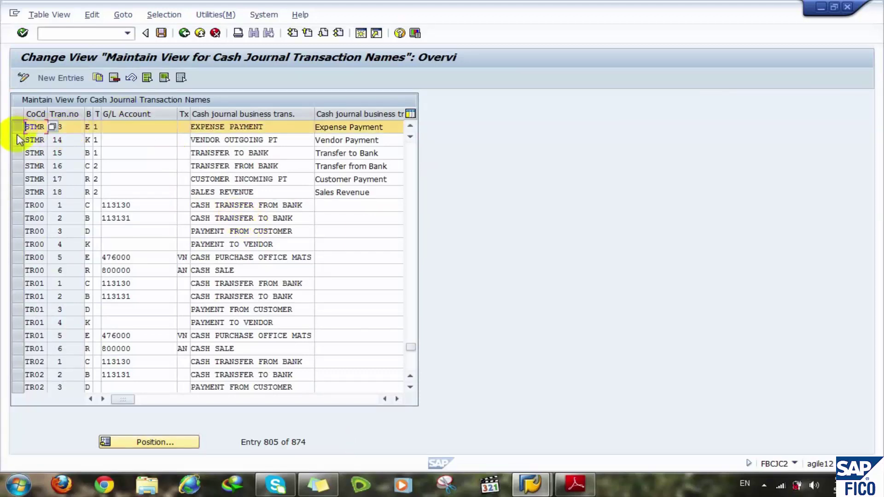
left_click(17, 139)
left_click(17, 155)
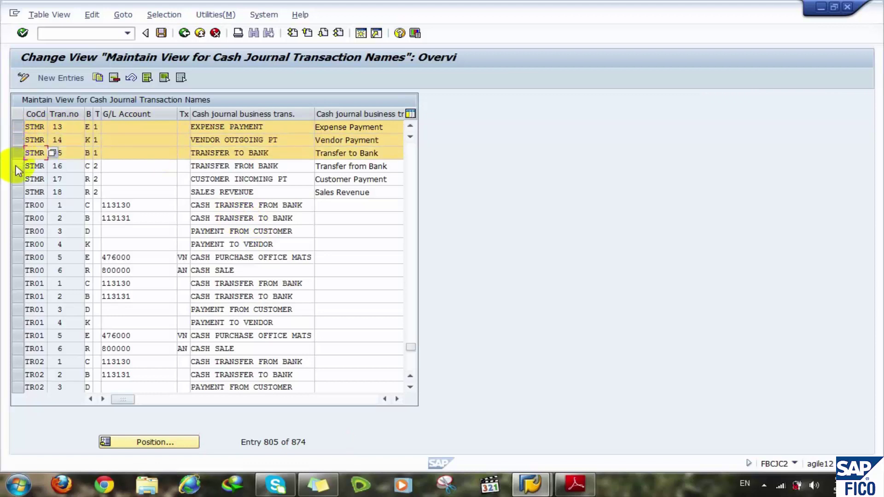
left_click(17, 166)
left_click(17, 179)
left_click(17, 192)
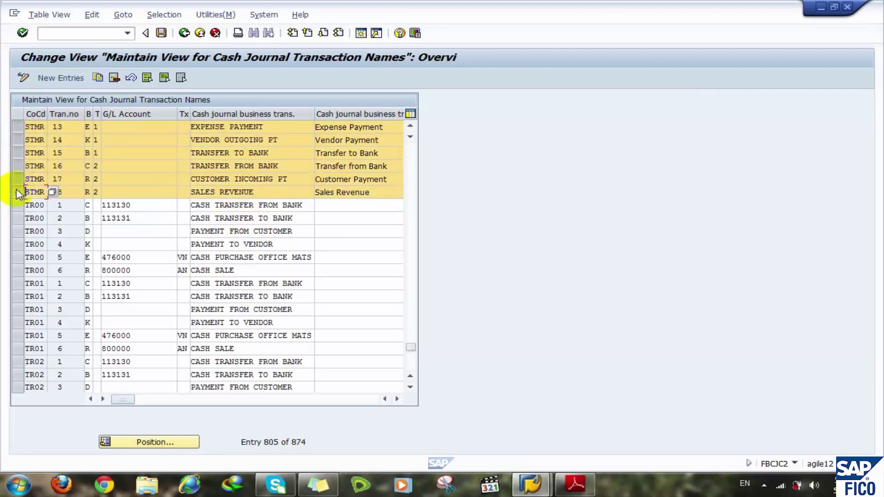
left_click(62, 219)
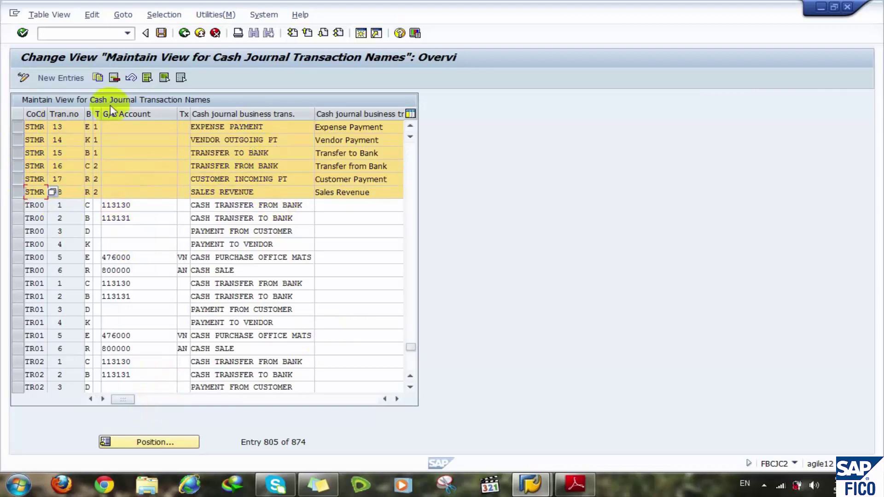
left_click(160, 33)
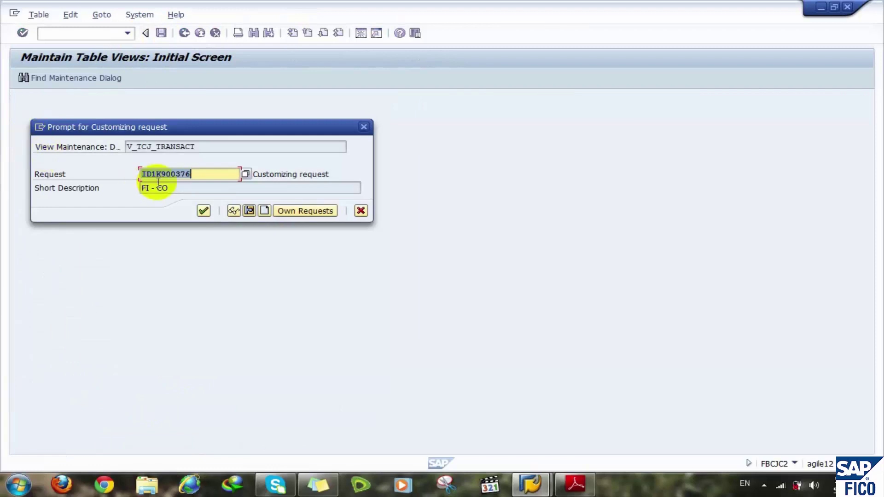
left_click(203, 210)
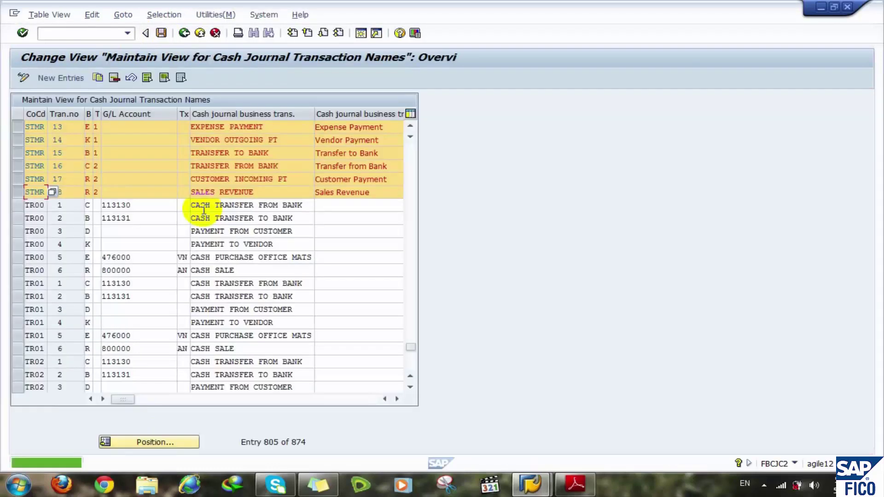
left_click(100, 31)
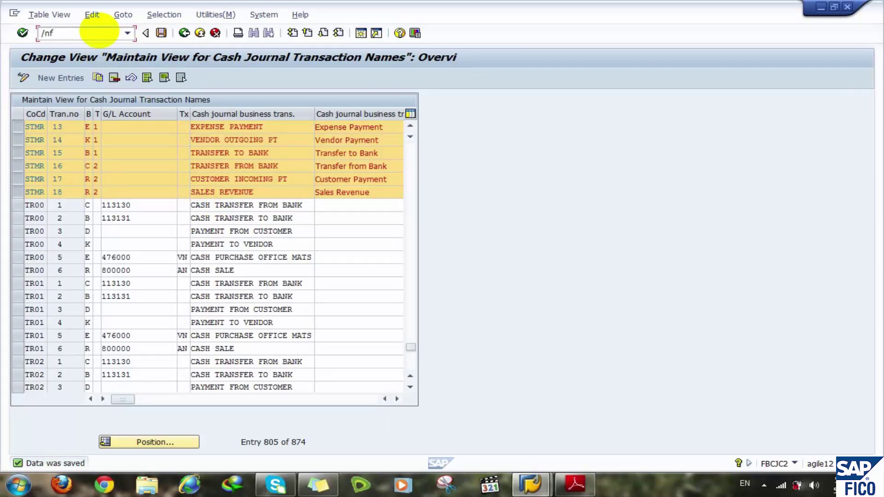
- Run /nfbcj and begin a business transaction entry on the Cash receipts tab
type("/nfbcj")
key("Return")
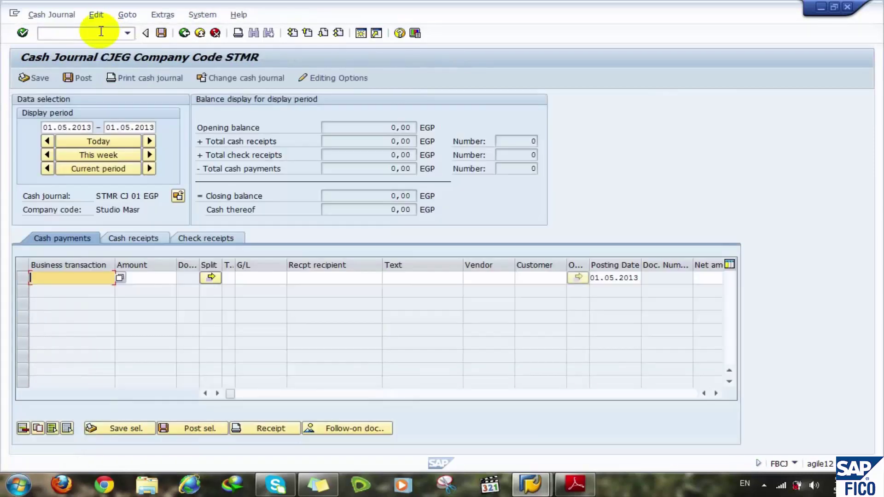
left_click(130, 237)
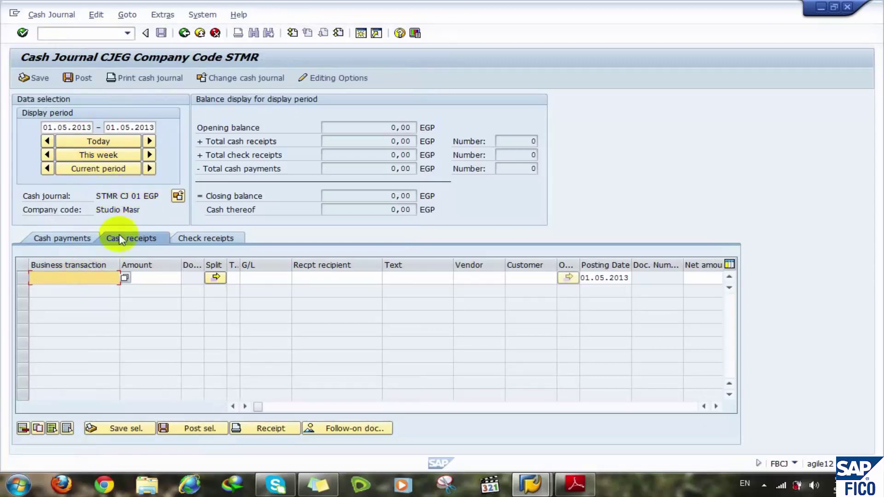
left_click(81, 278)
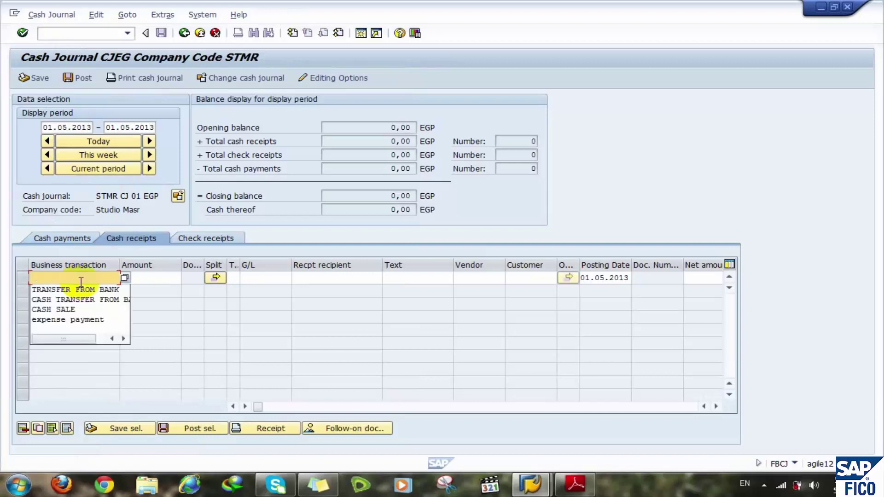
left_click(80, 283)
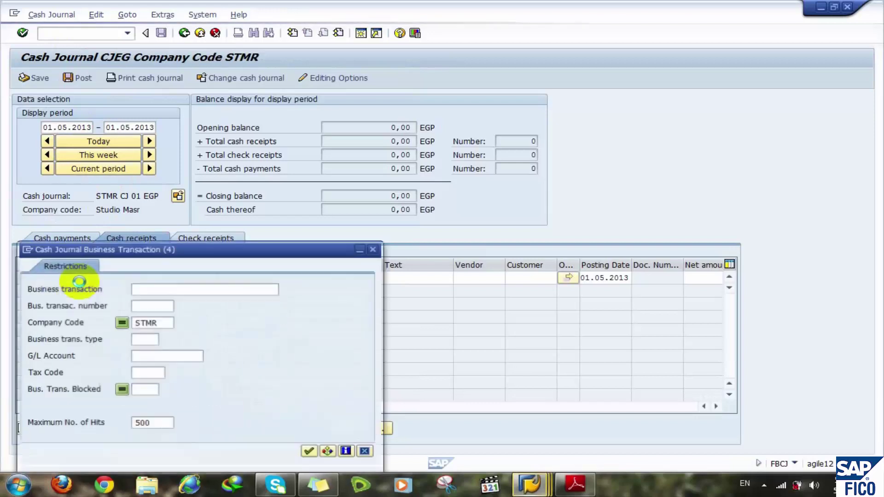
- Search STMR business transactions, review their classifications, and pick TRANSFER FROM BANK
left_click(308, 452)
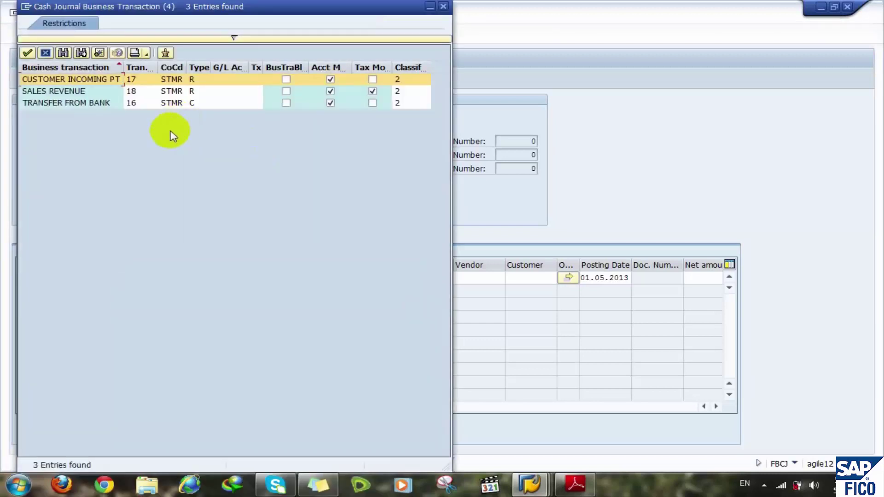
left_click(65, 78)
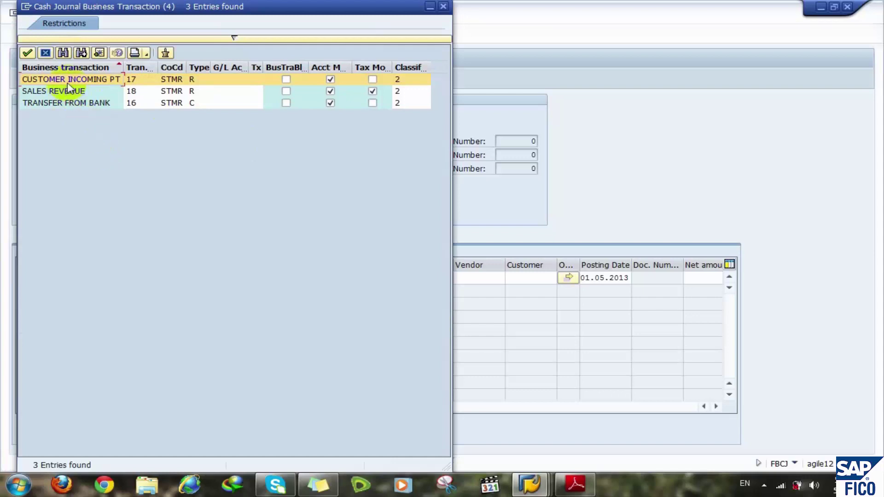
left_click_drag(123, 67, 161, 67)
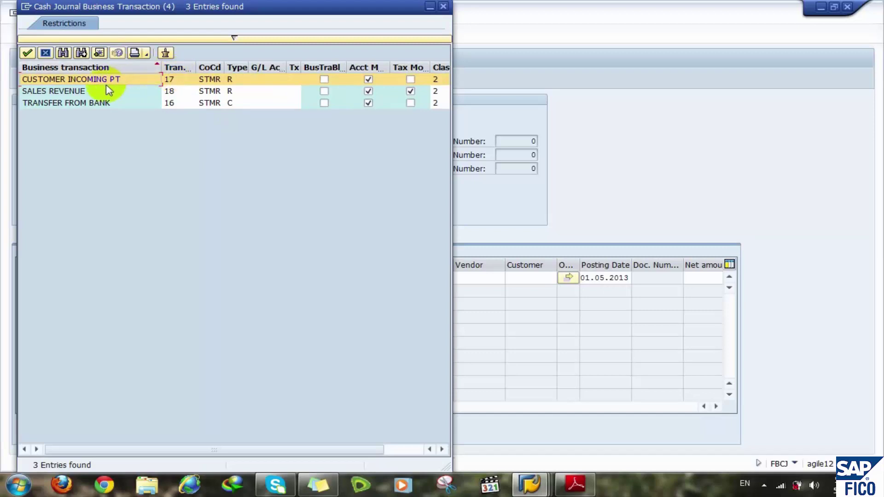
left_click(440, 82)
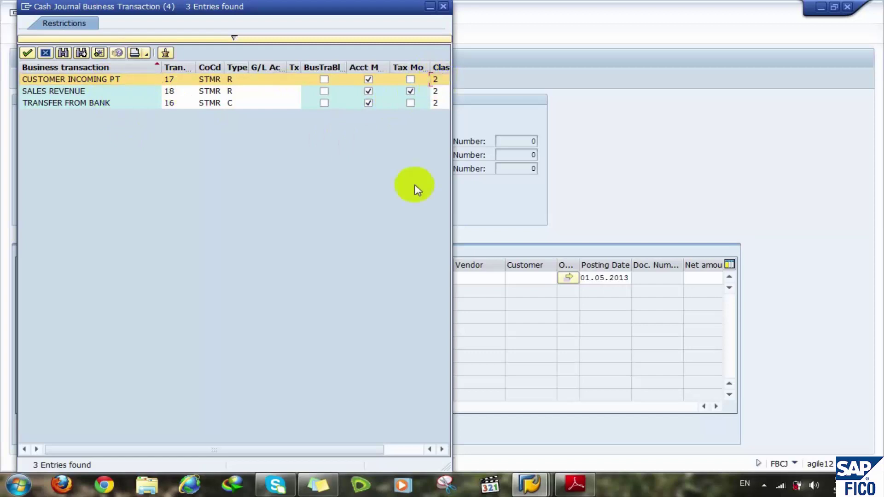
left_click(400, 453)
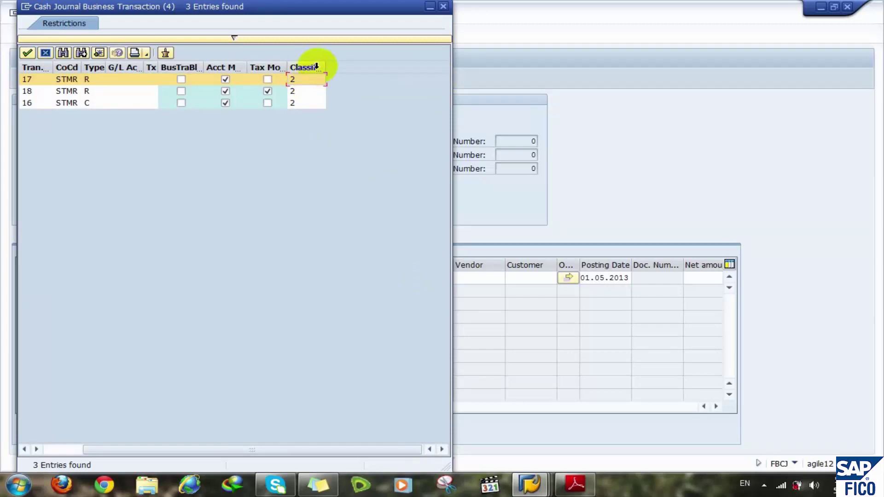
left_click_drag(324, 66, 385, 69)
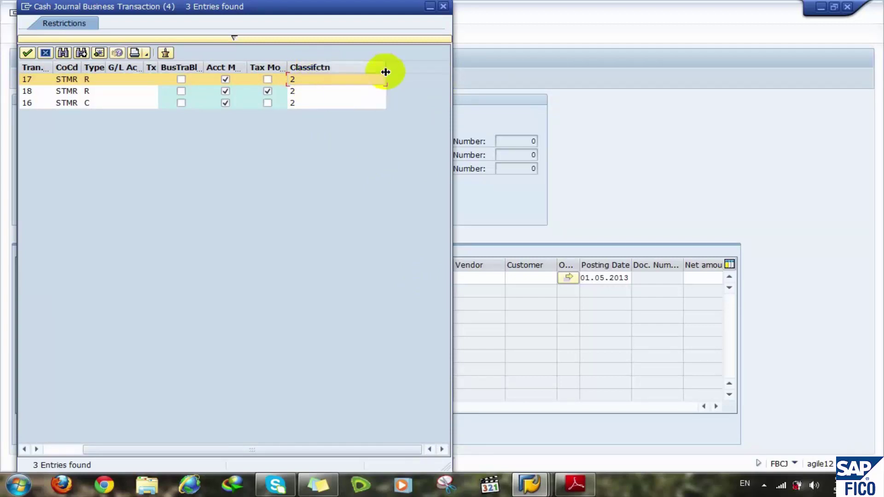
left_click(322, 83)
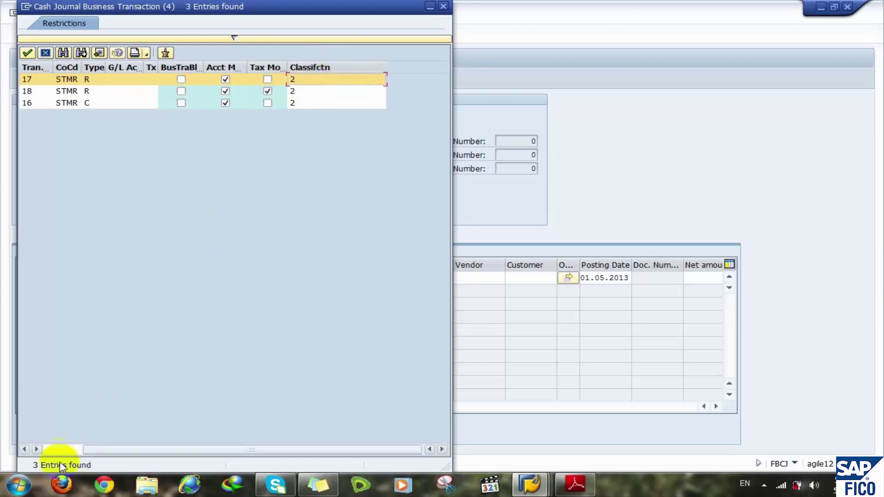
left_click(57, 449)
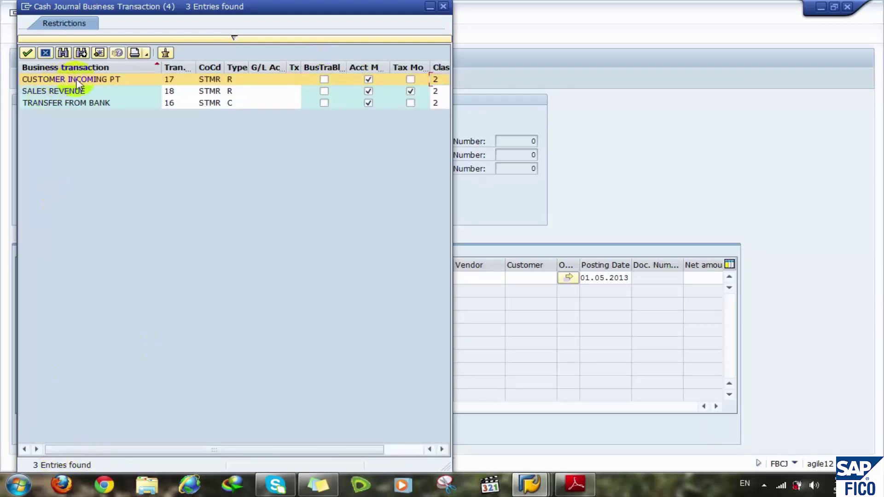
left_click(60, 90)
left_click(63, 104)
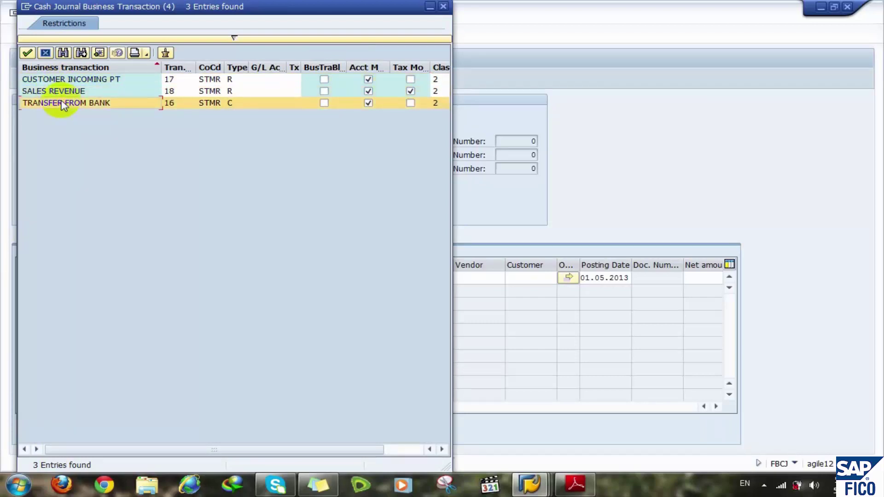
double_click(63, 104)
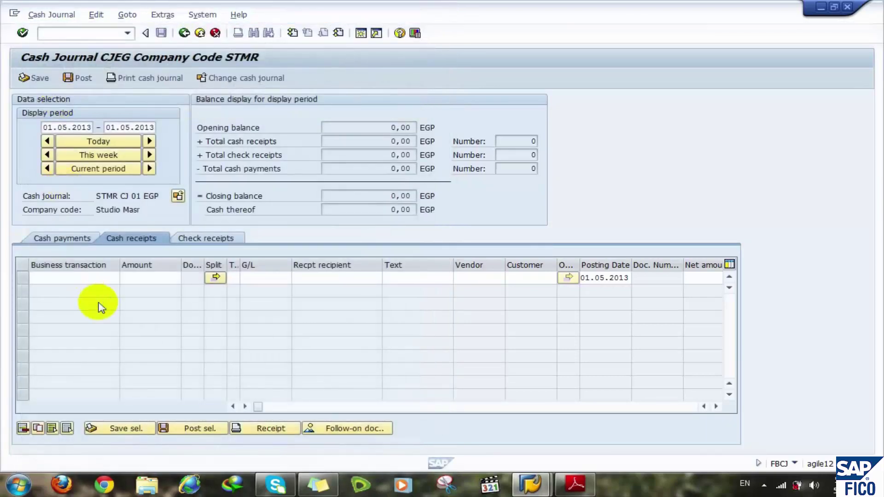
left_click(163, 279)
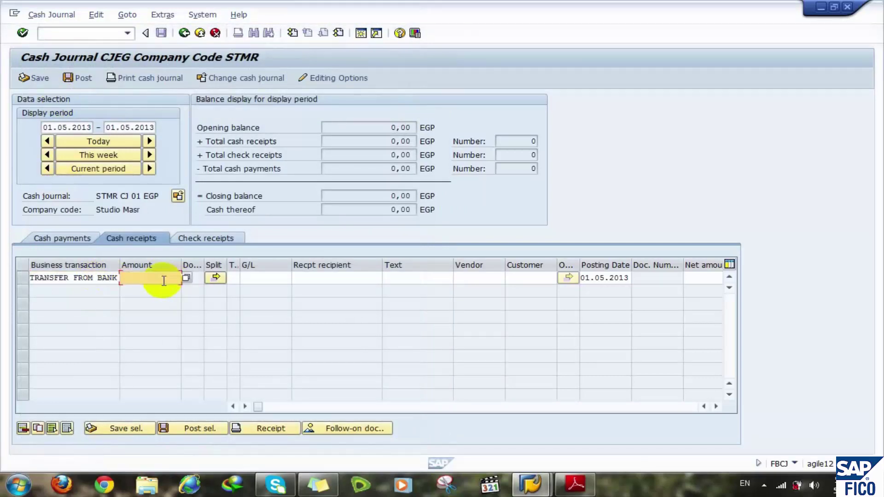
type("200000")
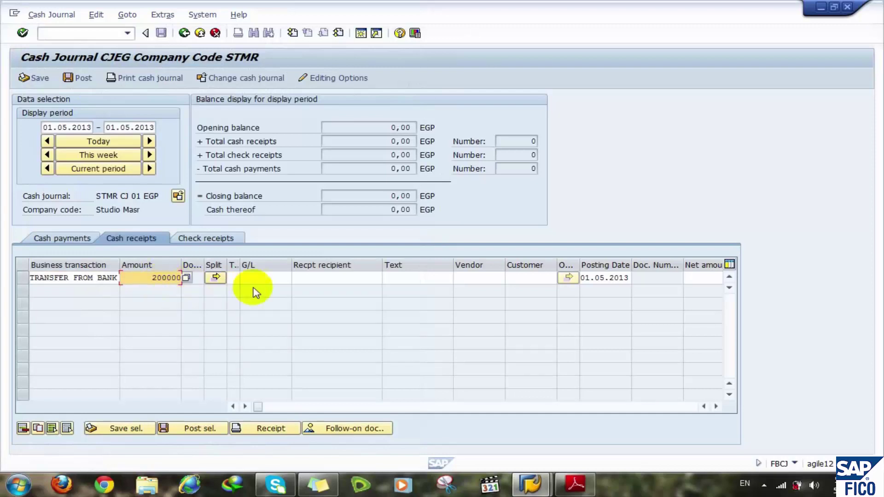
left_click(268, 277)
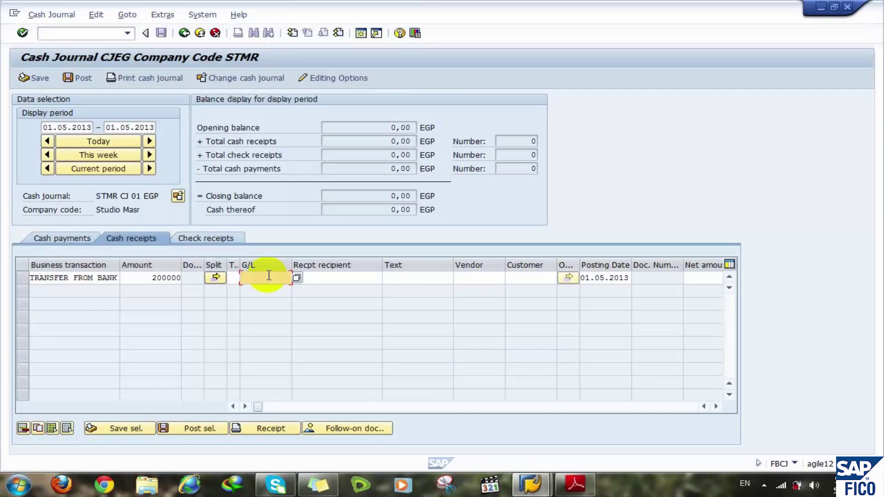
type("2")
type("0000000")
type("12")
key("BackSpace")
key("BackSpace")
type("110")
left_click(365, 276)
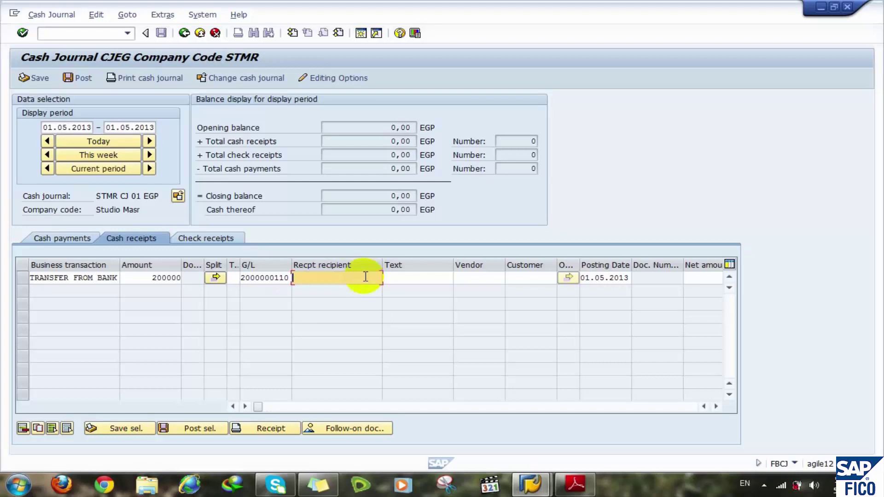
key("Return")
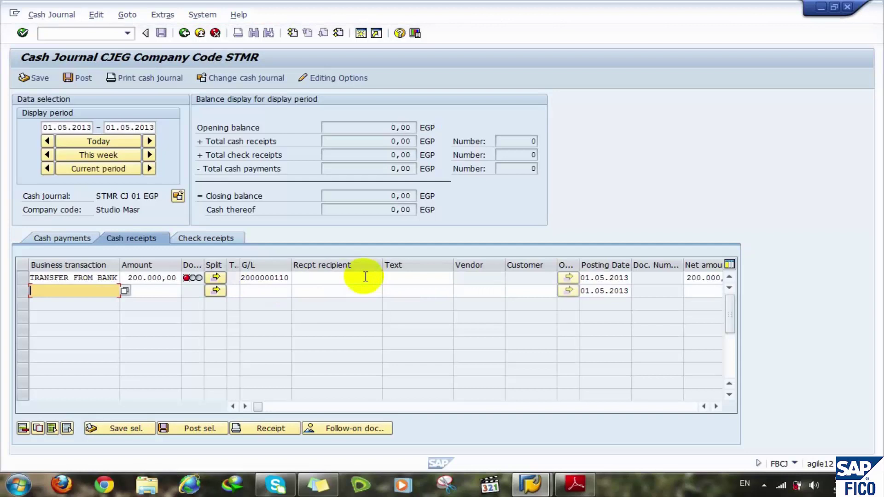
mouse_move(191, 280)
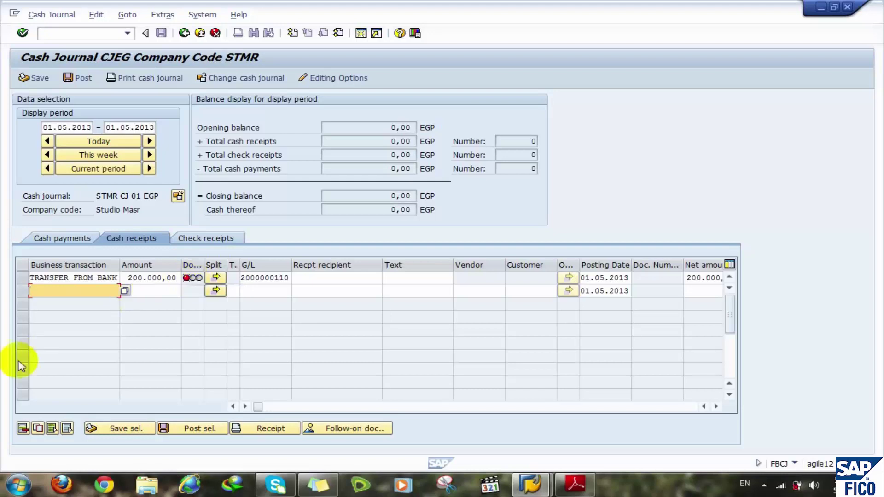
left_click(23, 278)
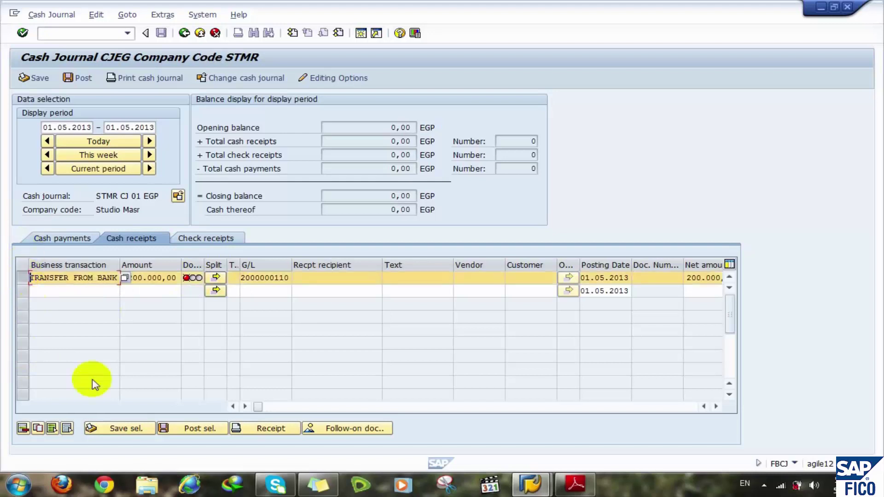
- Save and post the selected 200.000,00 EGP TRANSFER FROM BANK receipt
left_click(120, 430)
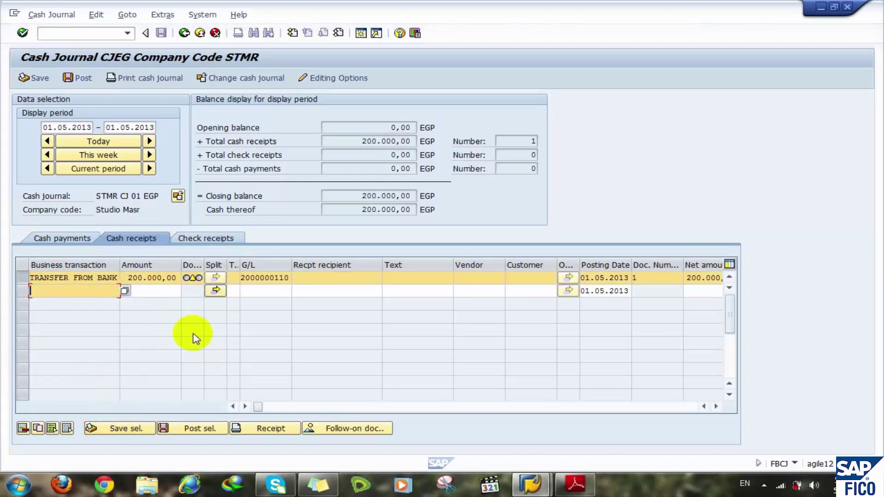
left_click(181, 431)
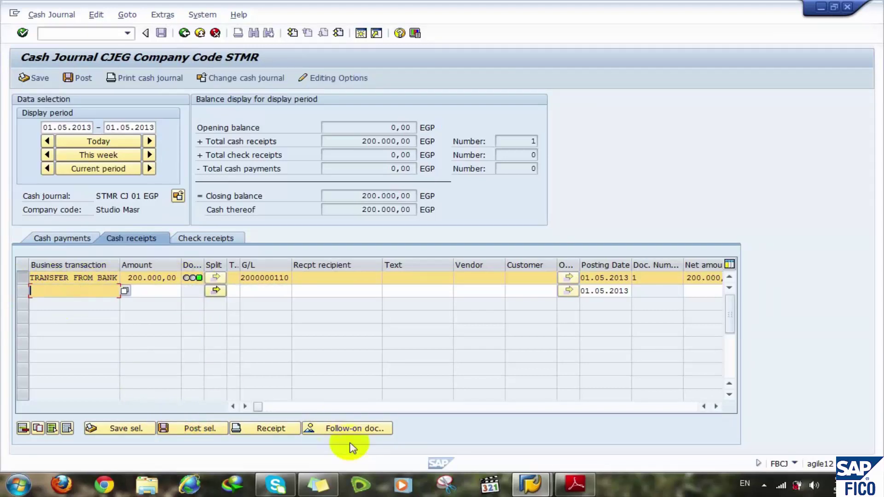
left_click(332, 429)
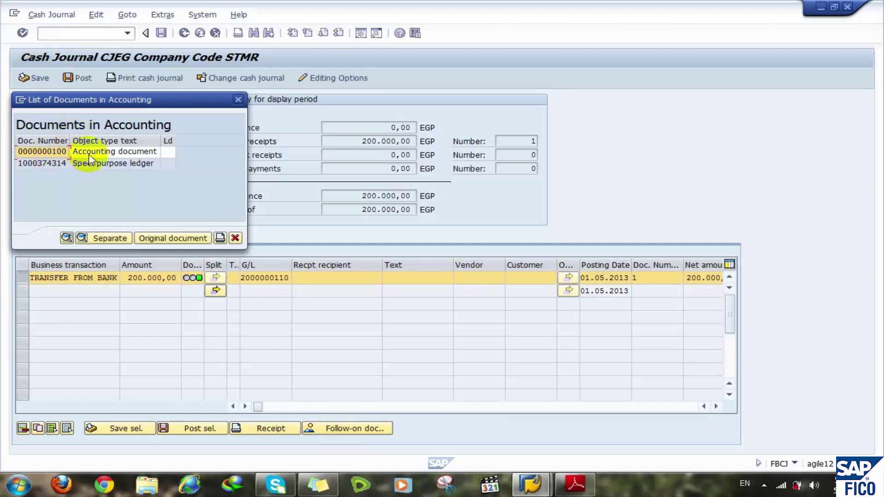
left_click(37, 155)
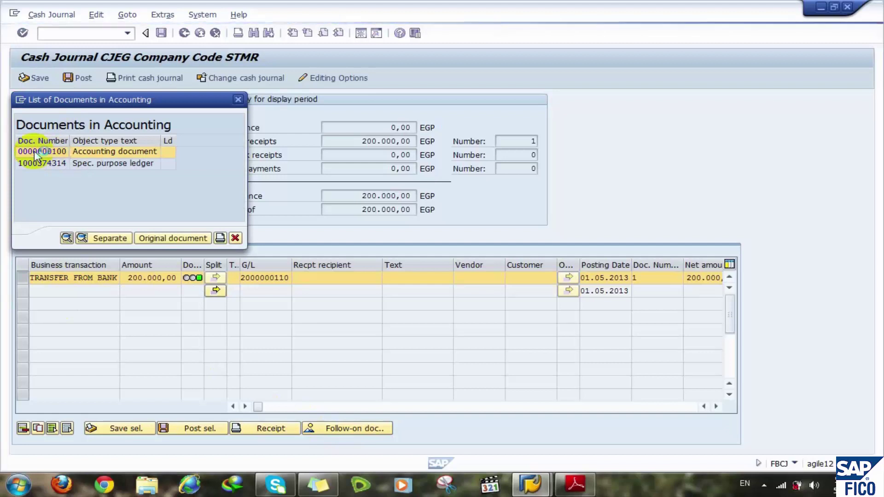
double_click(51, 155)
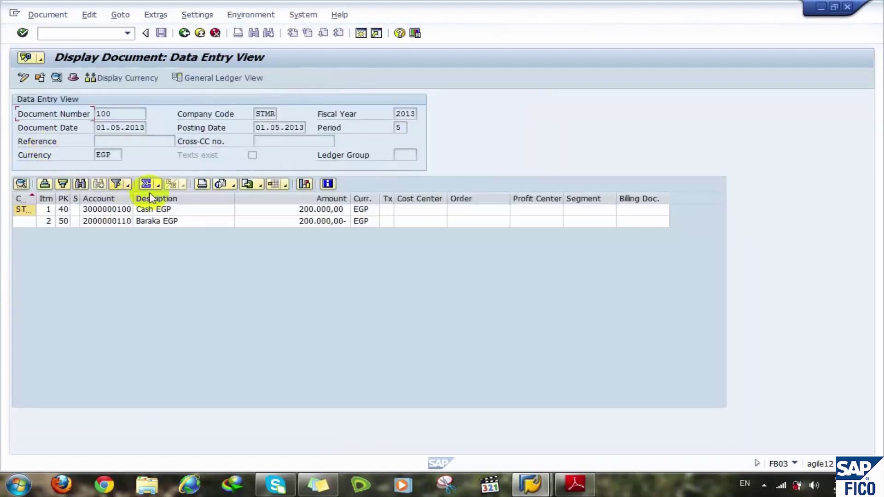
left_click(199, 209)
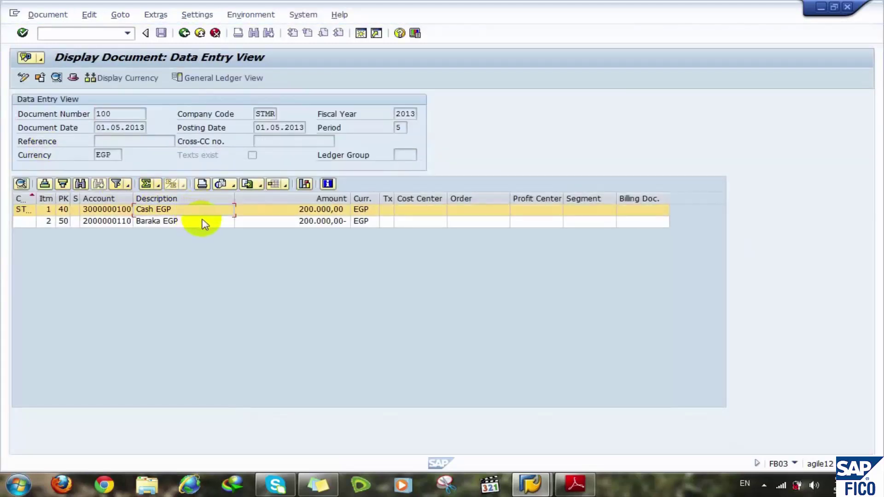
left_click(200, 221)
left_click(203, 213)
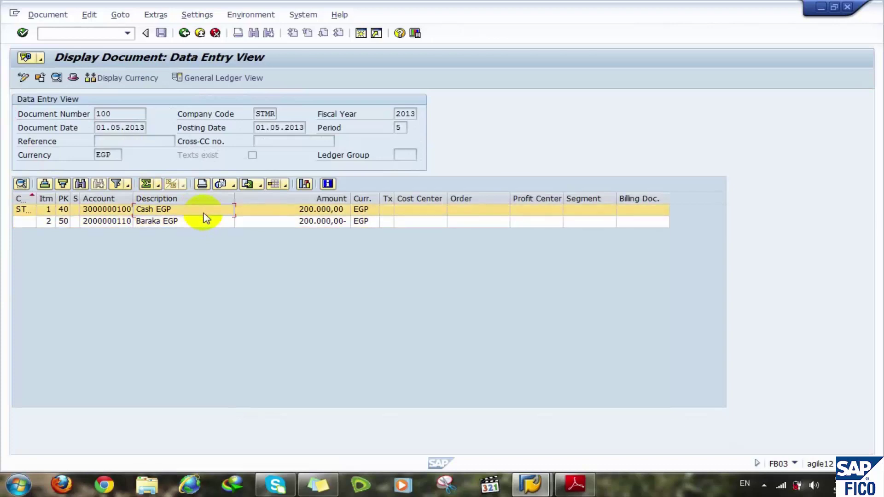
left_click(199, 222)
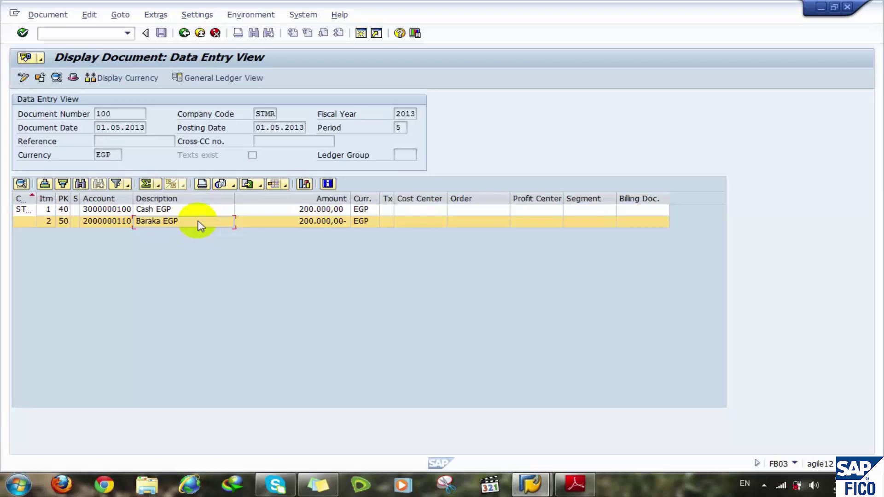
left_click(194, 211)
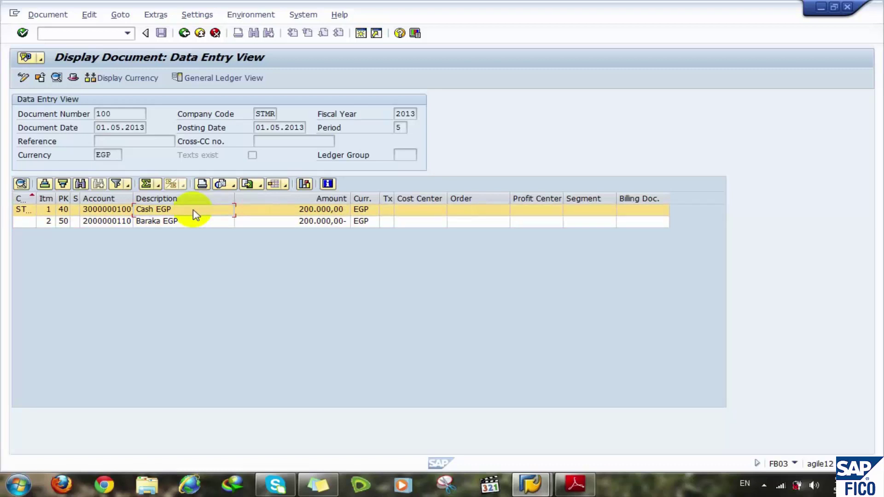
left_click(184, 33)
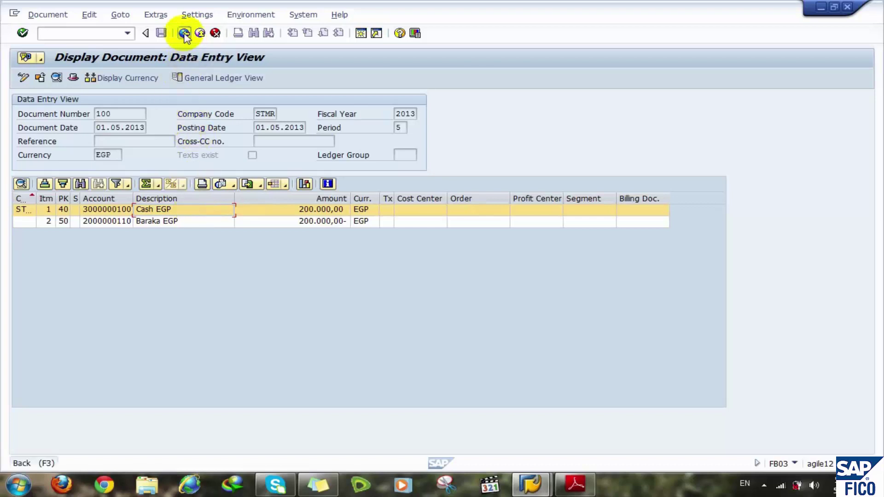
left_click(184, 32)
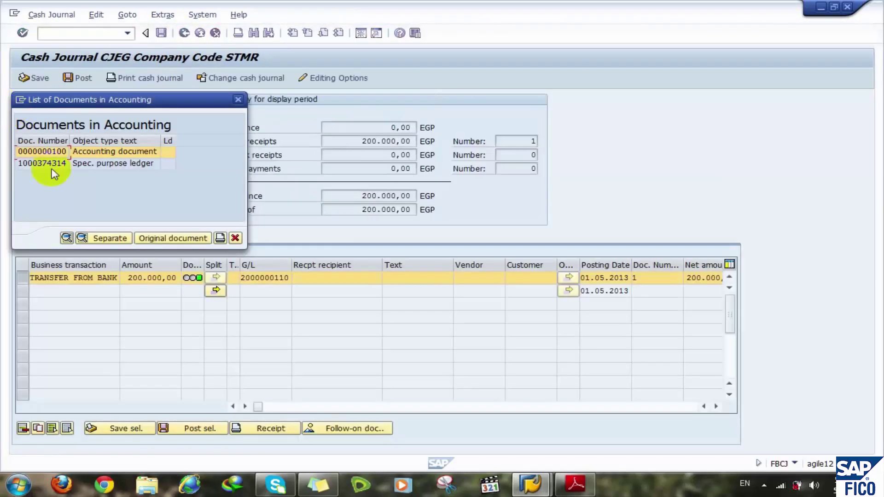
left_click(236, 238)
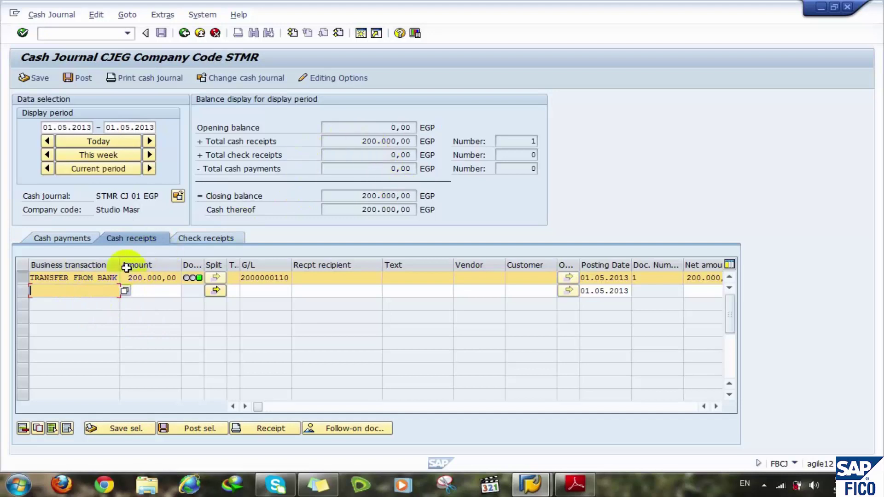
- Start a new cash payment line with business transaction TRANSFER TO BANK
left_click(76, 279)
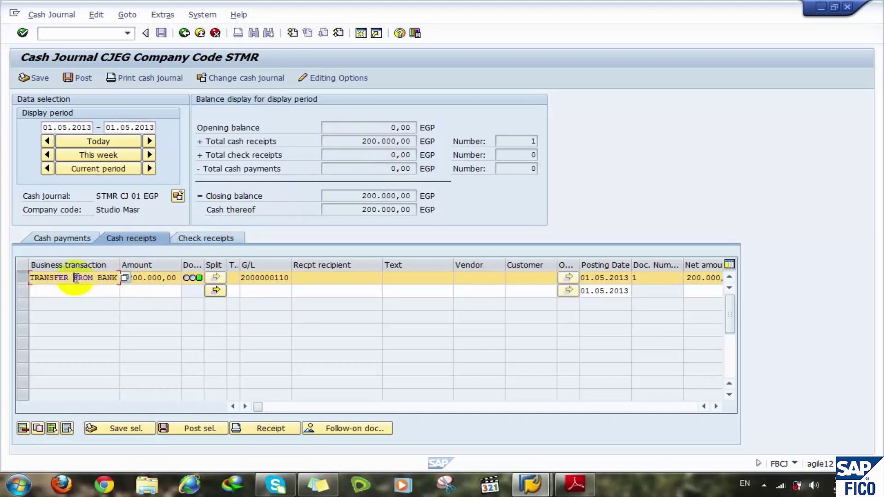
left_click(53, 239)
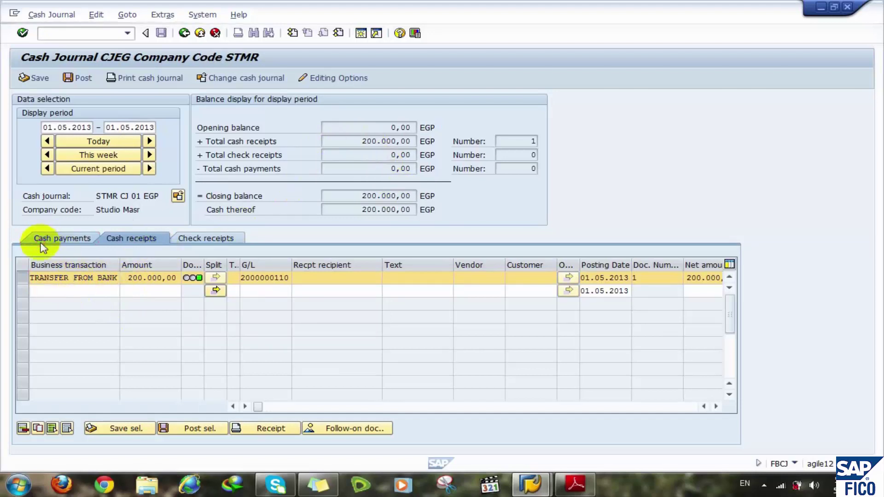
left_click(76, 281)
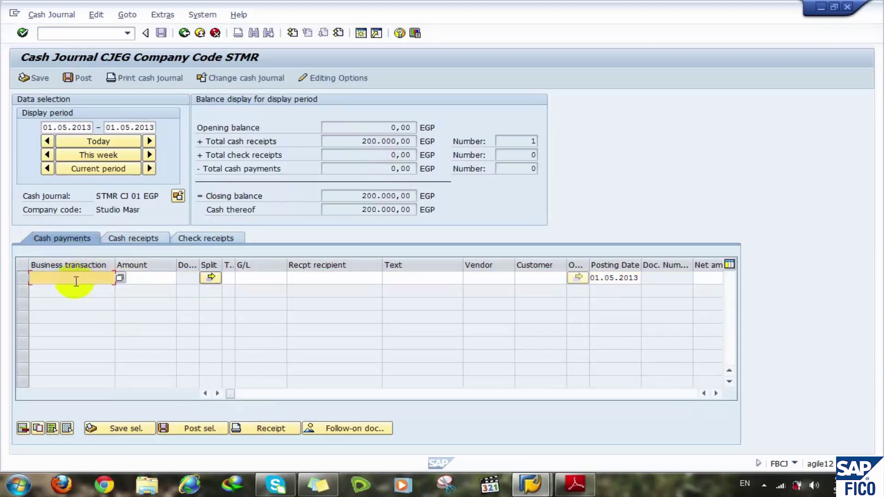
key("F4")
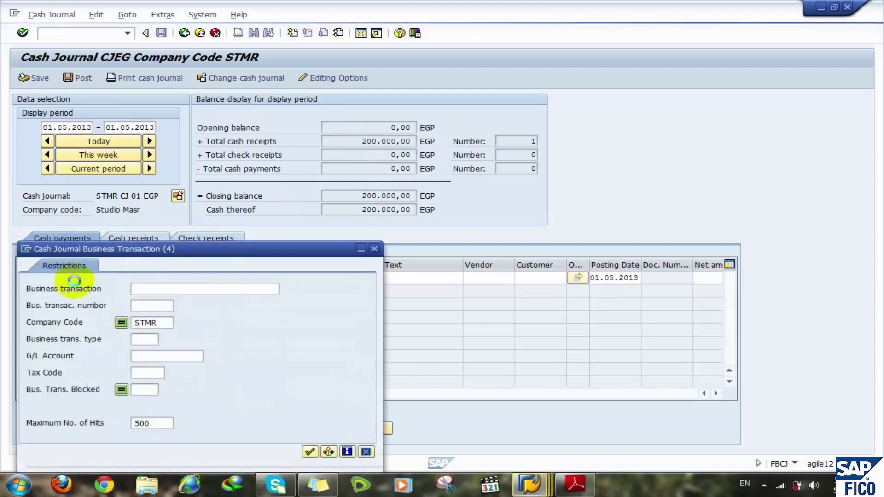
left_click(310, 451)
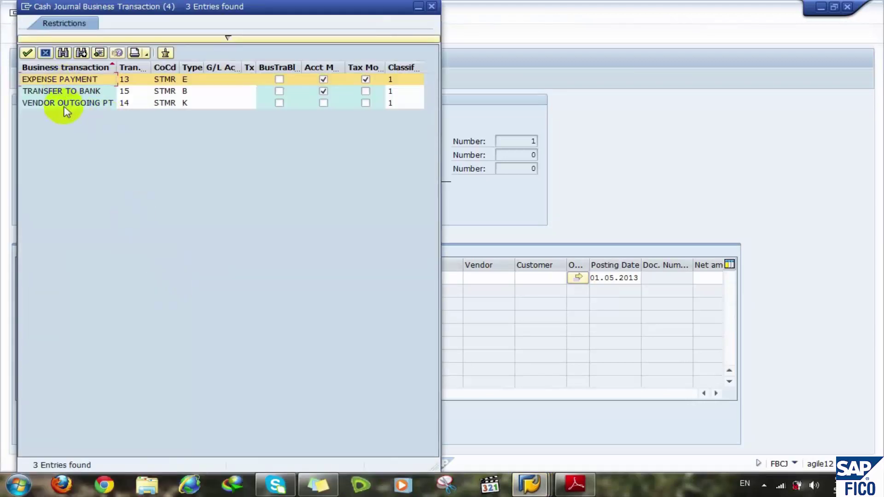
left_click(72, 91)
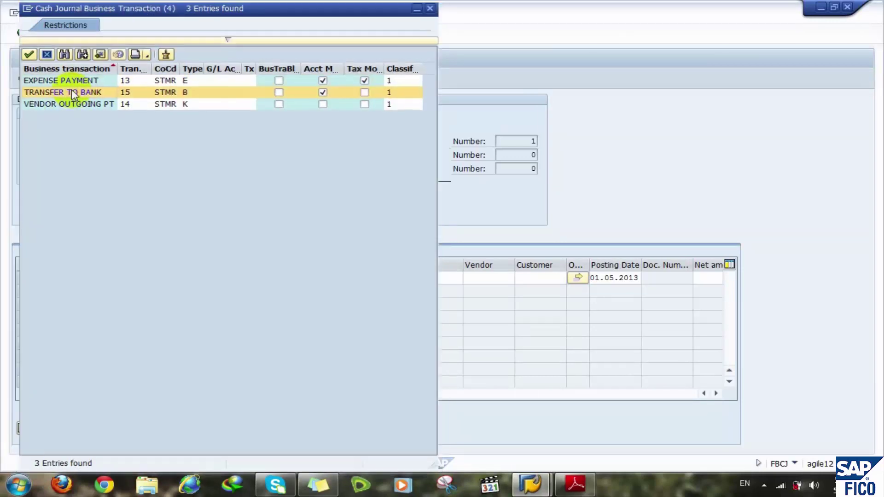
double_click(72, 92)
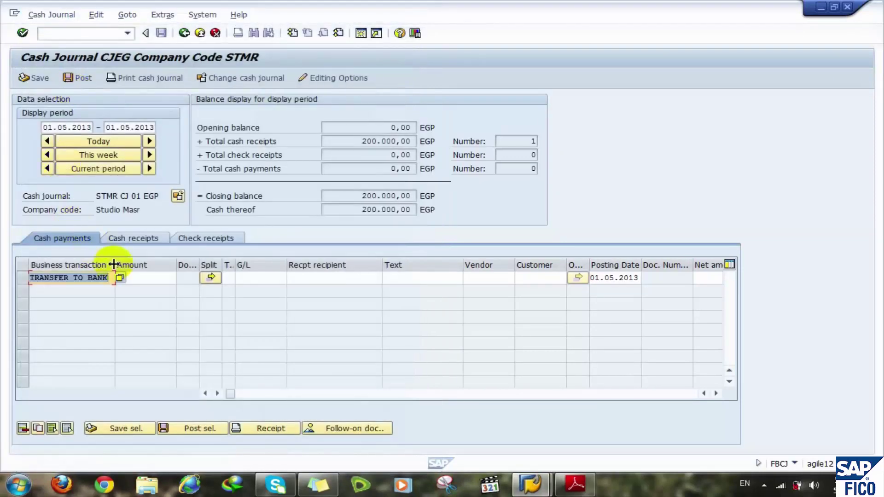
left_click(143, 277)
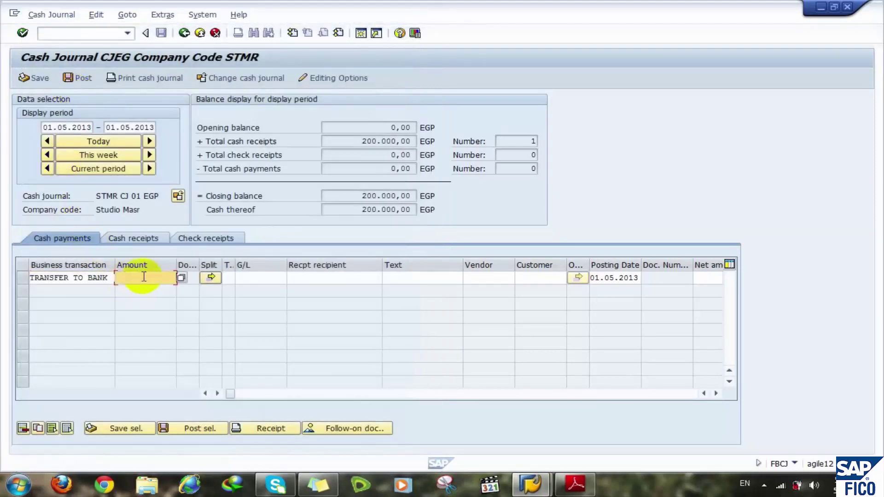
type("50000")
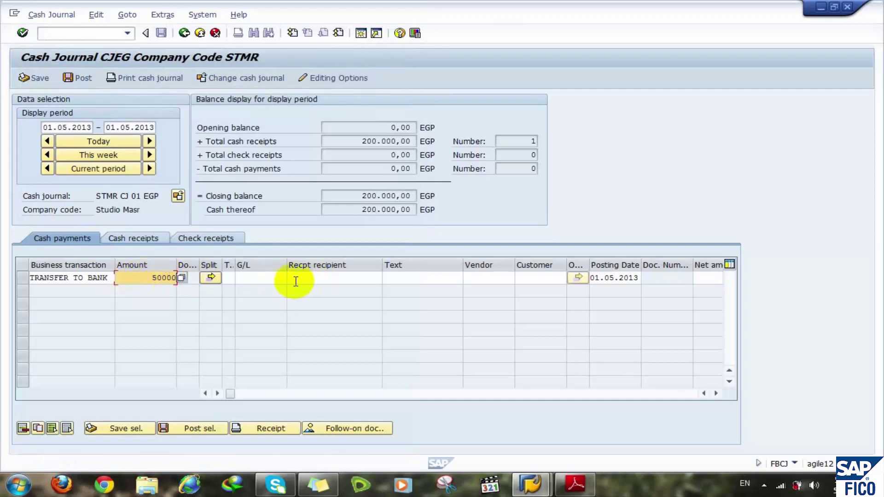
left_click(271, 279)
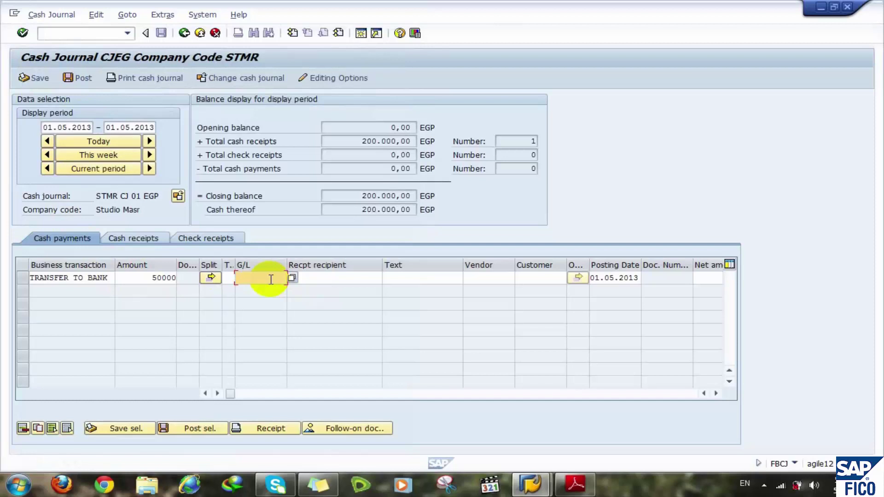
type("2000000011")
key("BackSpace")
key("BackSpace")
type("10")
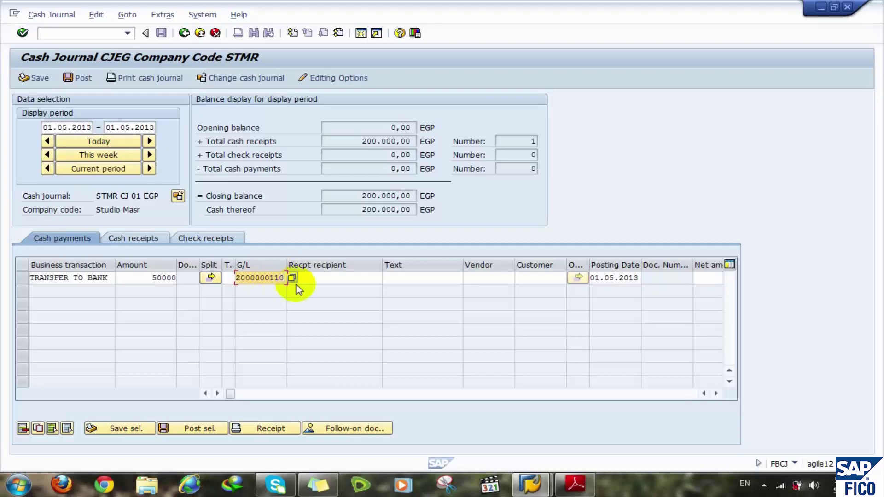
key("Return")
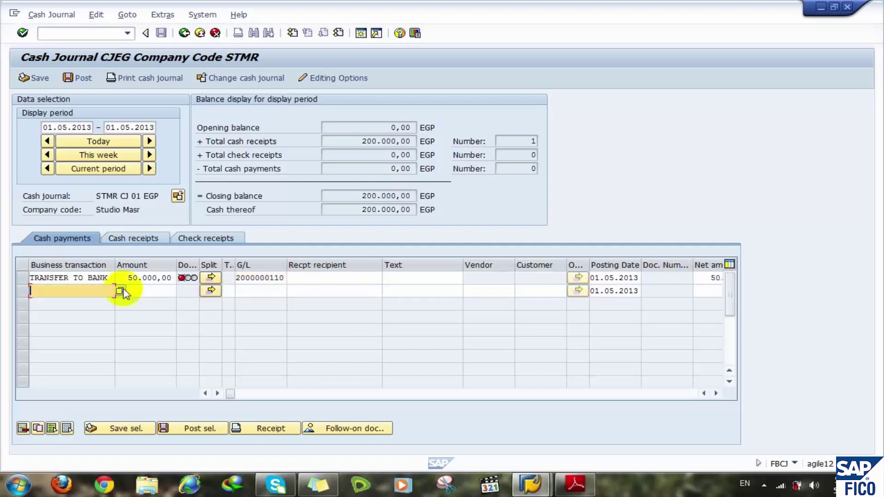
- Post the TRANSFER TO BANK payment and review totals showing a 150.000,00 closing balance
left_click(22, 278)
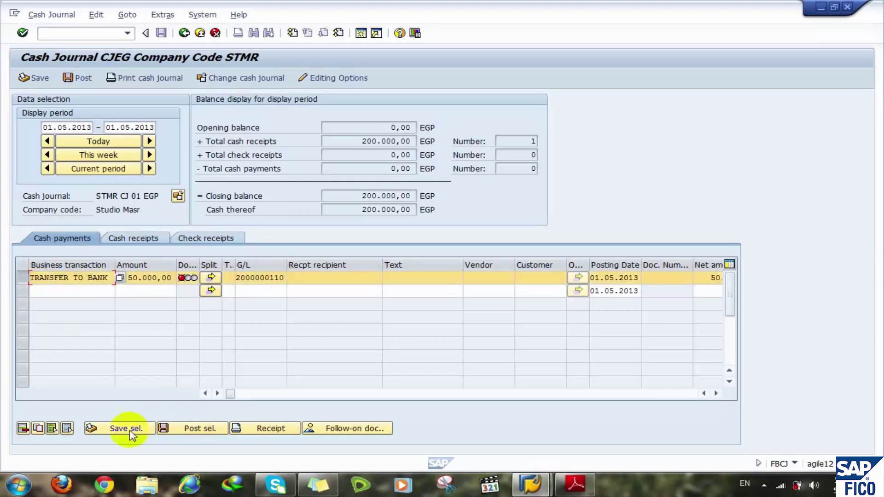
left_click(175, 428)
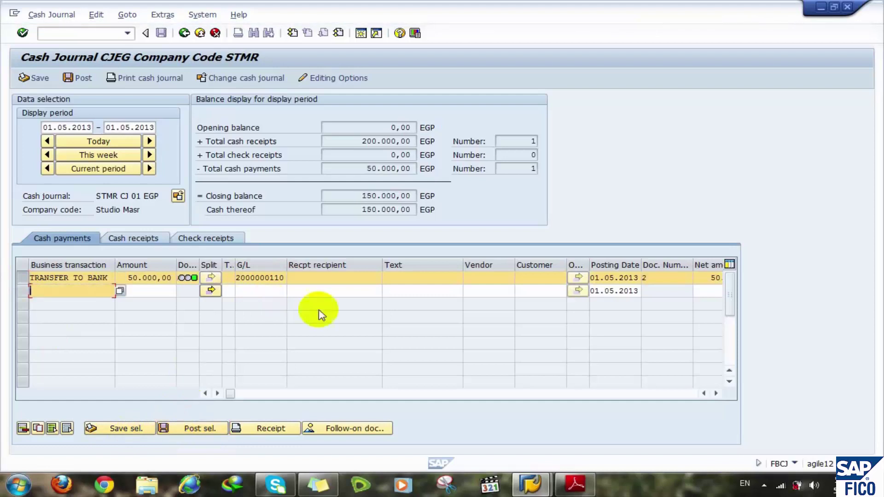
left_click(528, 141)
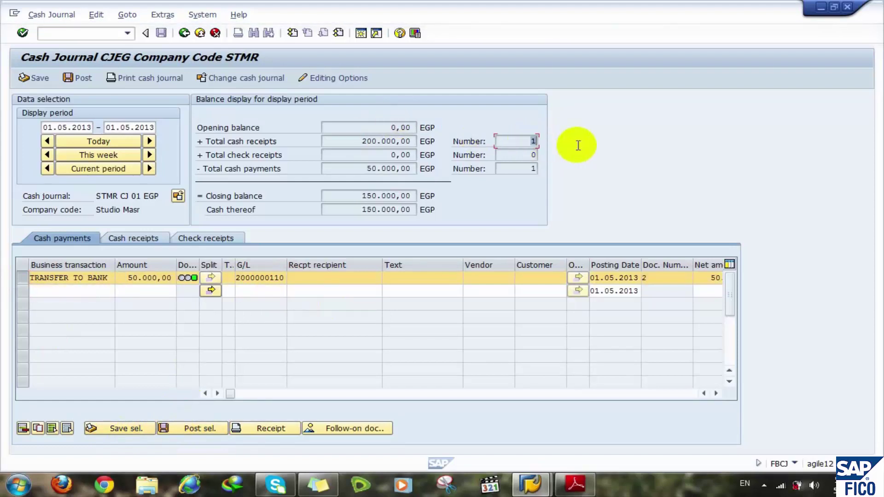
left_click_drag(360, 141, 419, 146)
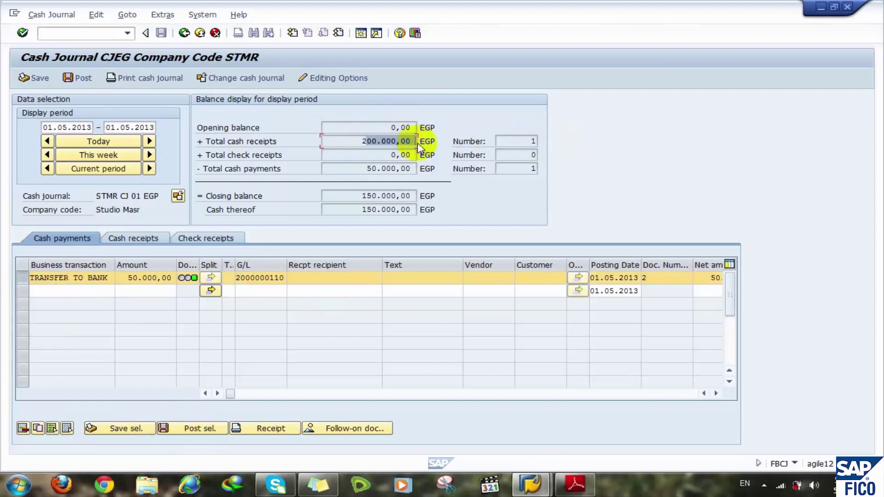
left_click(527, 171)
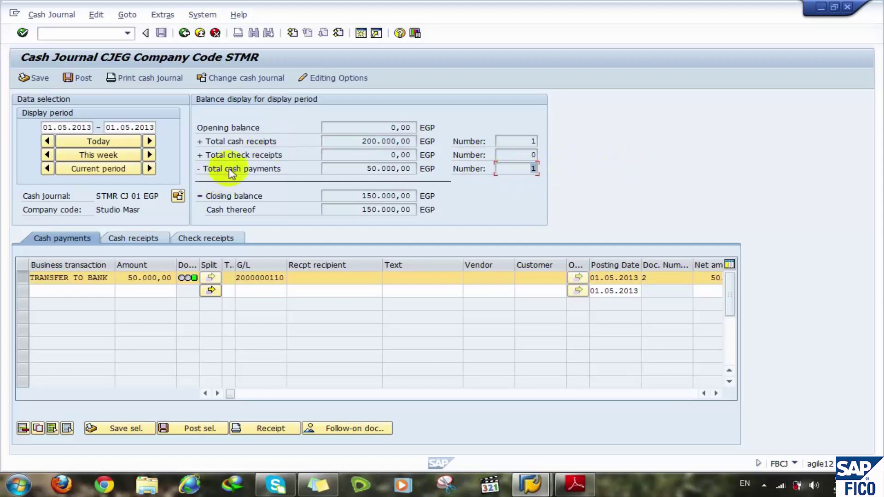
left_click(359, 170)
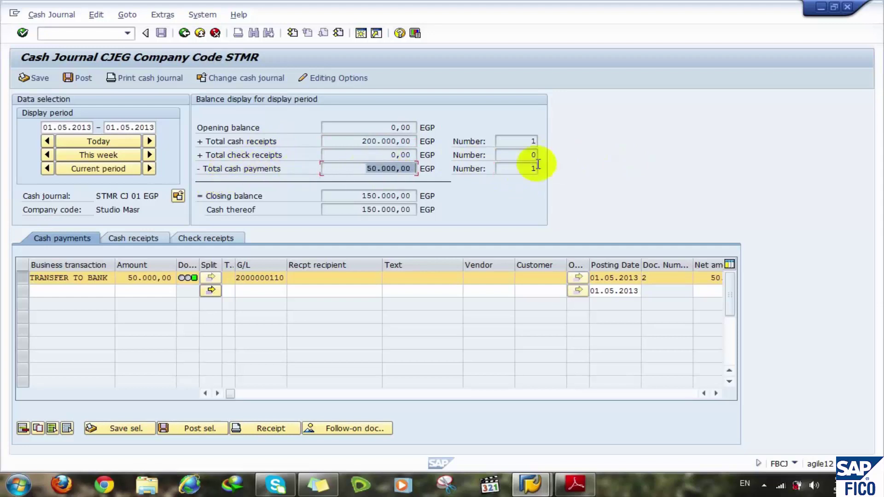
left_click(357, 195)
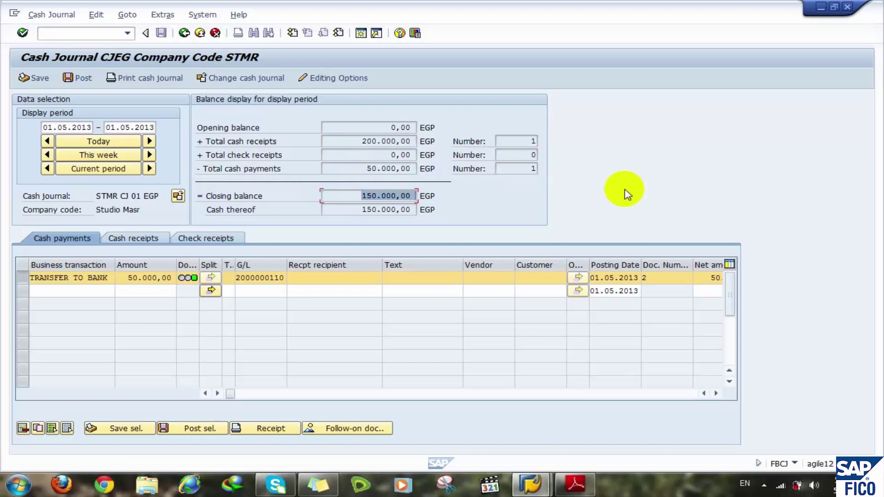
- Exit the cash journal and log off SAP
left_click(208, 34)
left_click(205, 34)
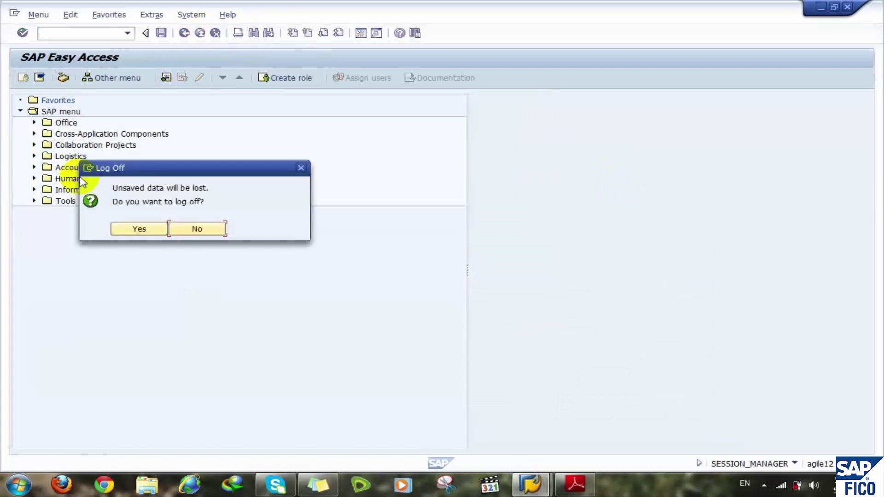
left_click(134, 229)
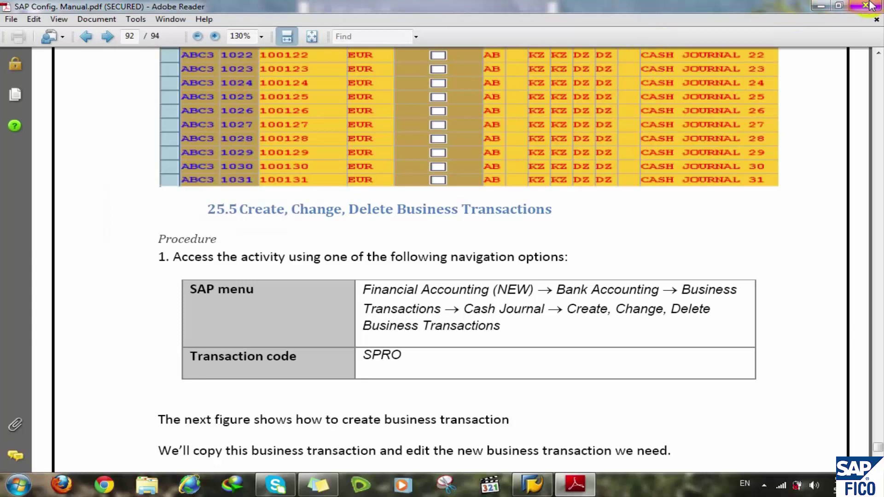
- Close the Adobe Reader configuration manual
left_click(870, 6)
left_click(592, 236)
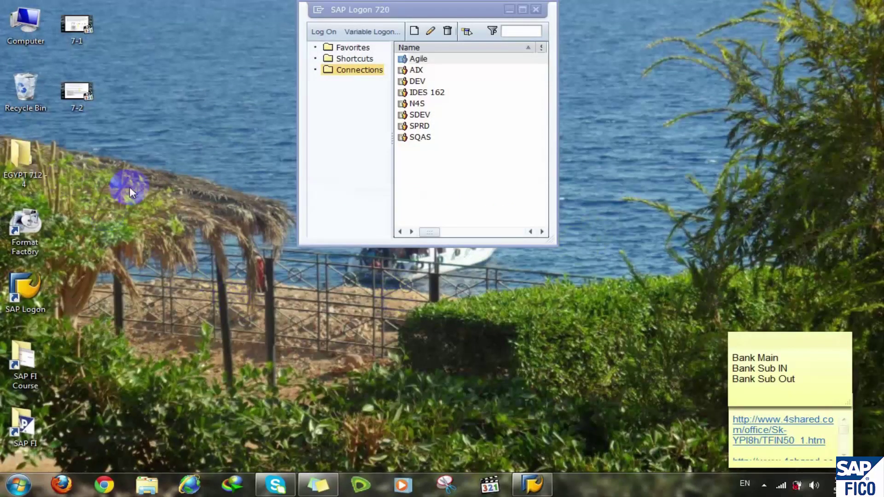
- Log on to Agile client 800 with the saved user name and its password
left_click(422, 59)
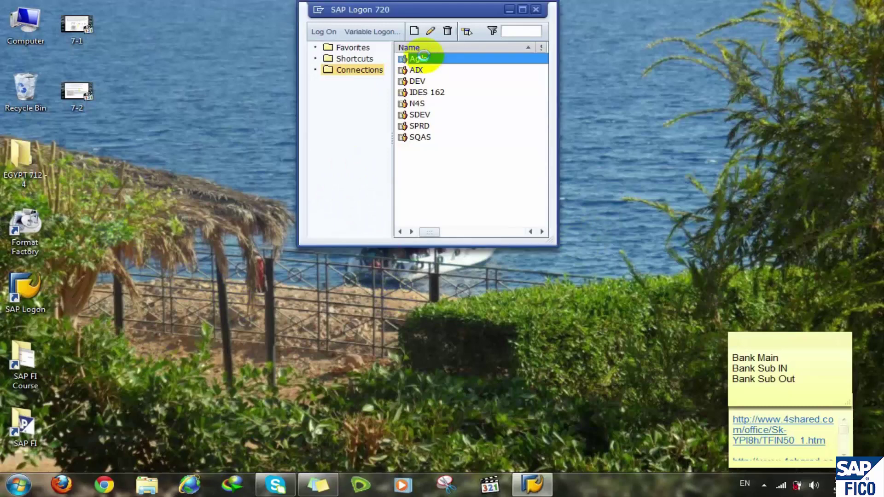
double_click(423, 59)
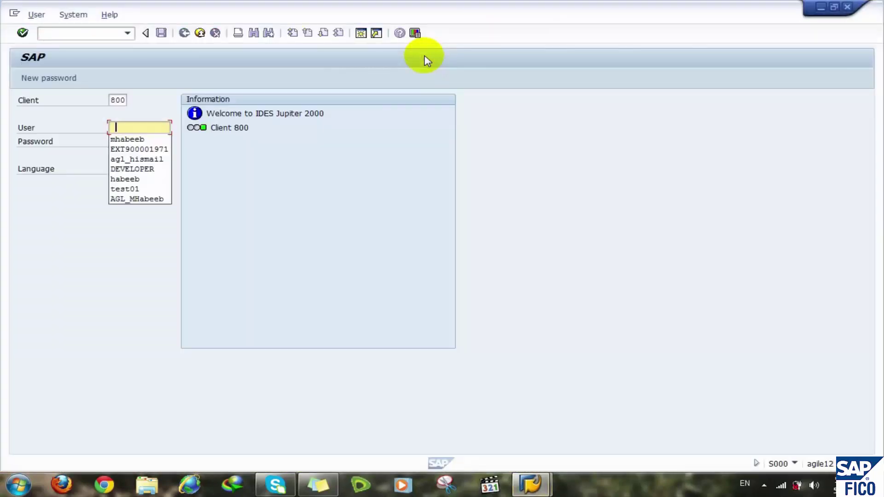
left_click(116, 139)
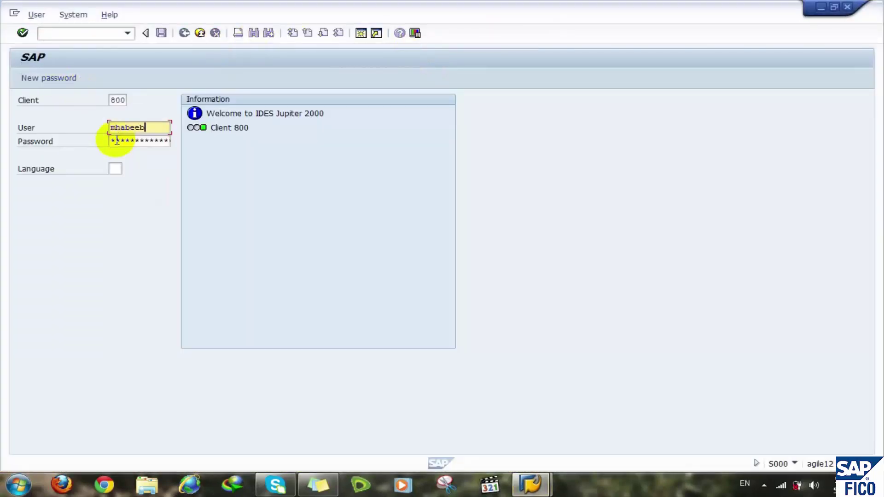
type("*****")
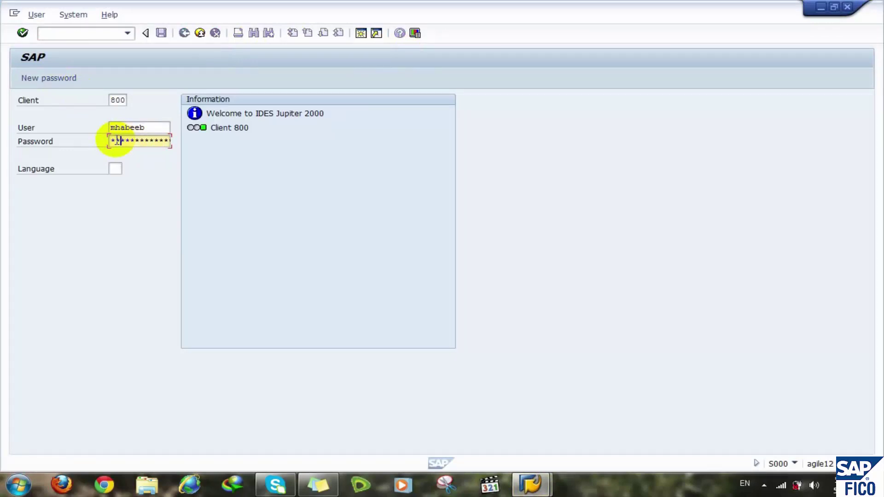
type("*")
key("Return")
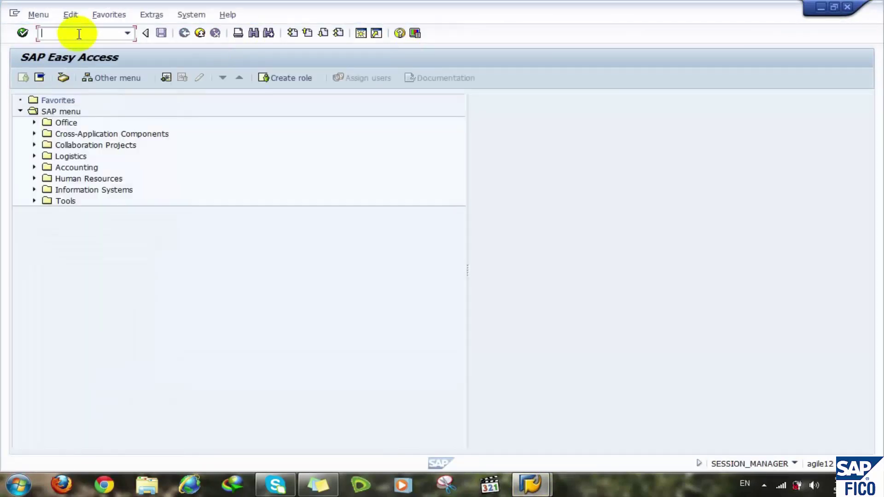
- Expand the Tools folder of the SAP menu and move down to Customizing
left_click(125, 34)
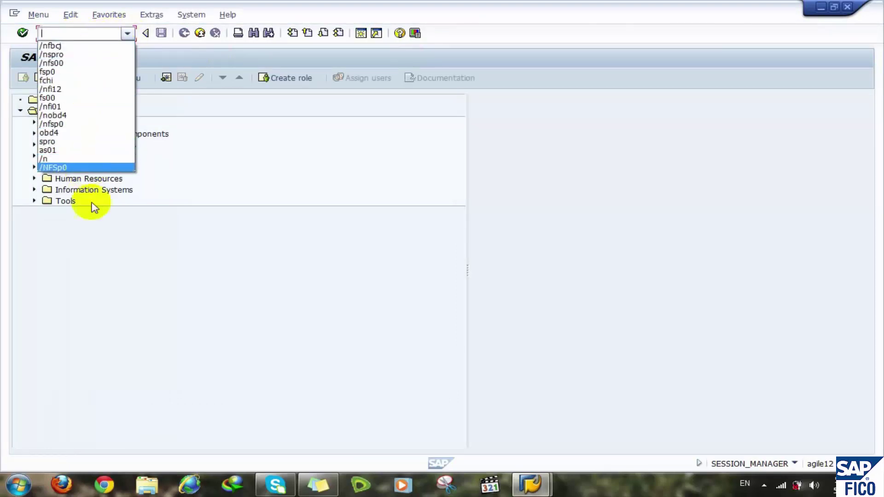
left_click(115, 257)
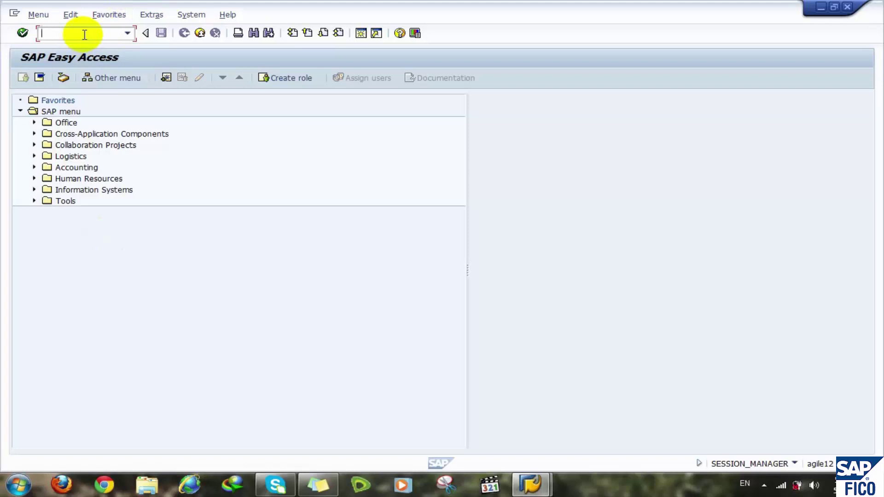
double_click(59, 201)
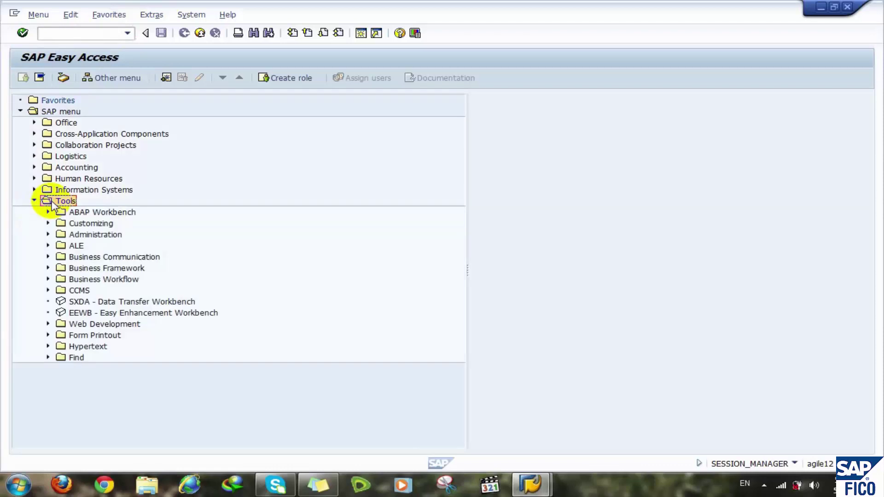
key("Down")
key("Down")
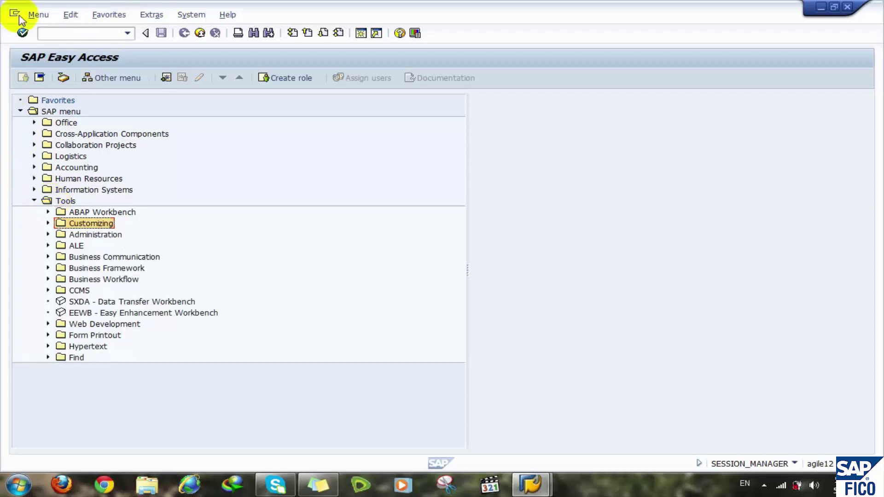
- Open General Table Display (SE17), then clear the partial code and go back to SAP Easy Access
left_click(54, 32)
type("s")
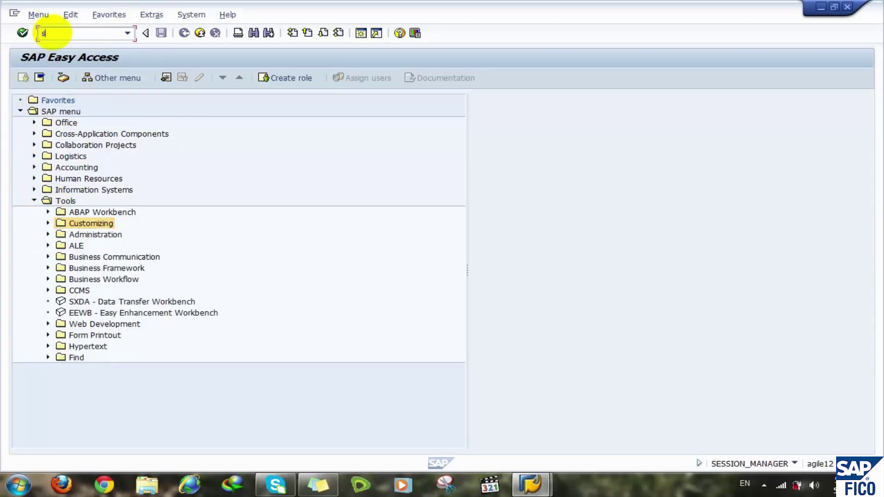
type("e17")
key("Return")
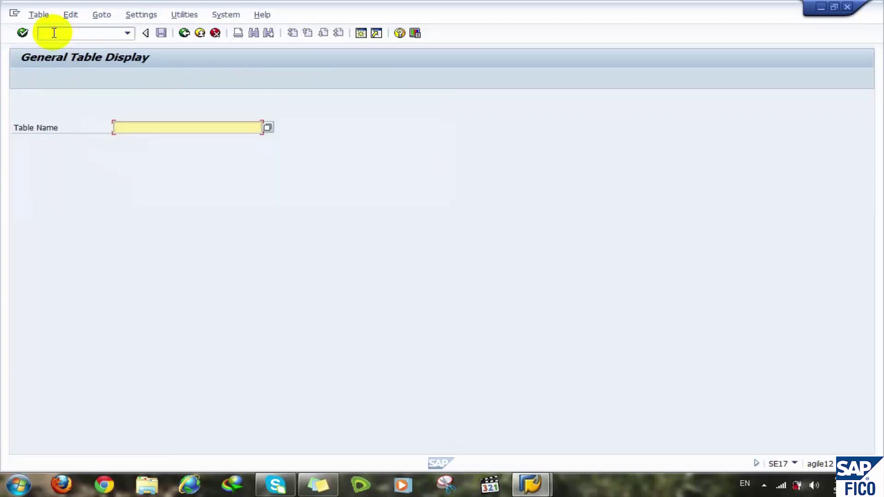
left_click(54, 33)
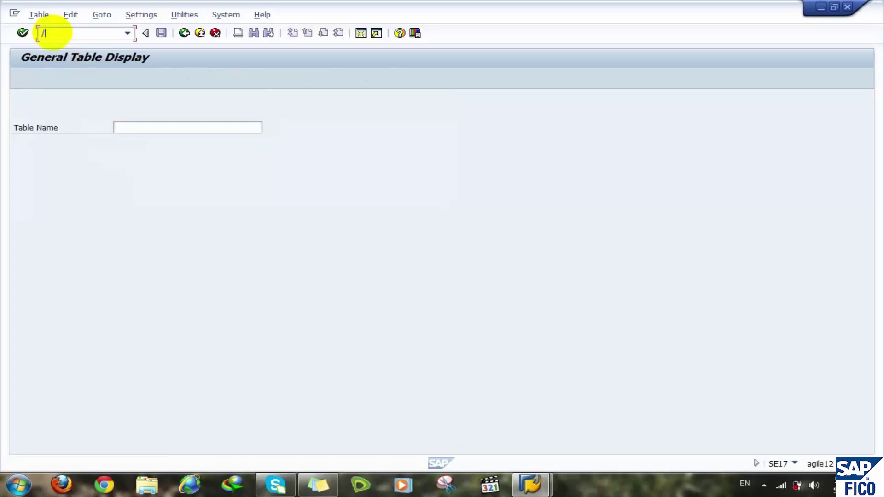
type("/nse")
key("BackSpace")
key("BackSpace")
key("BackSpace")
key("BackSpace")
left_click(183, 35)
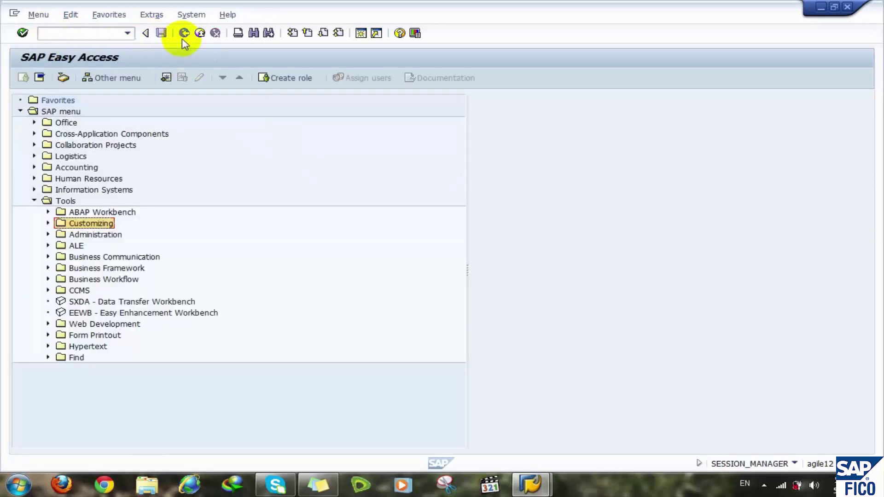
- Search Firefox for 'display request in', open the SAP help page on displaying transport requests, then minimize Firefox
left_click(61, 484)
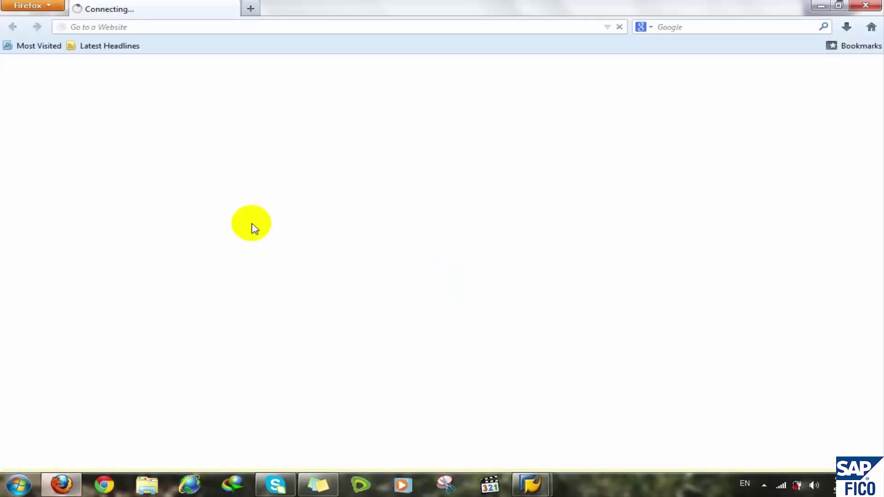
type("d")
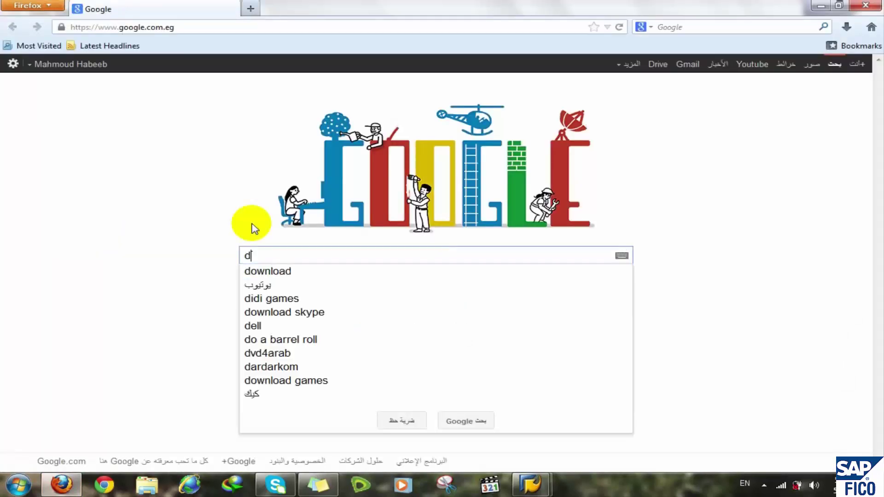
type("ispla")
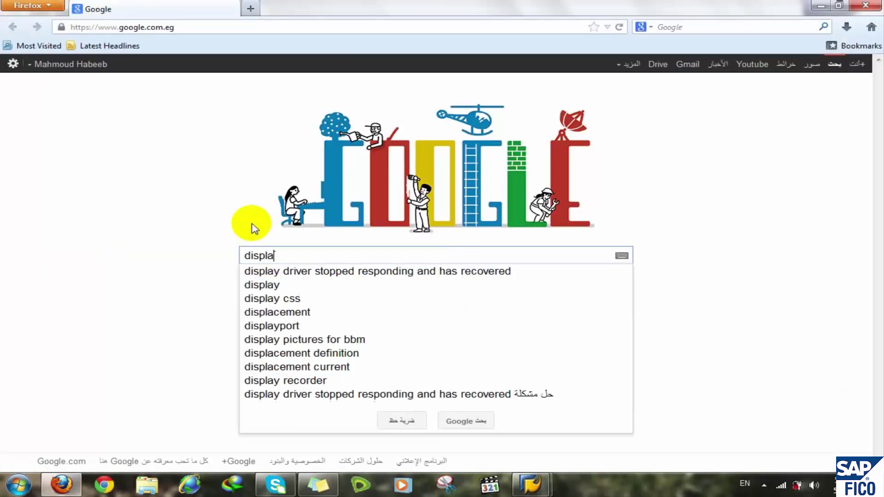
type("y re")
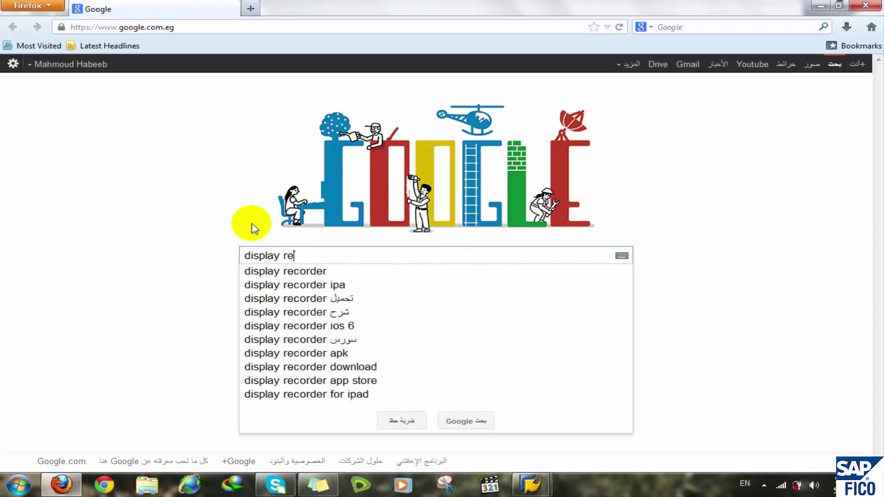
type("ques")
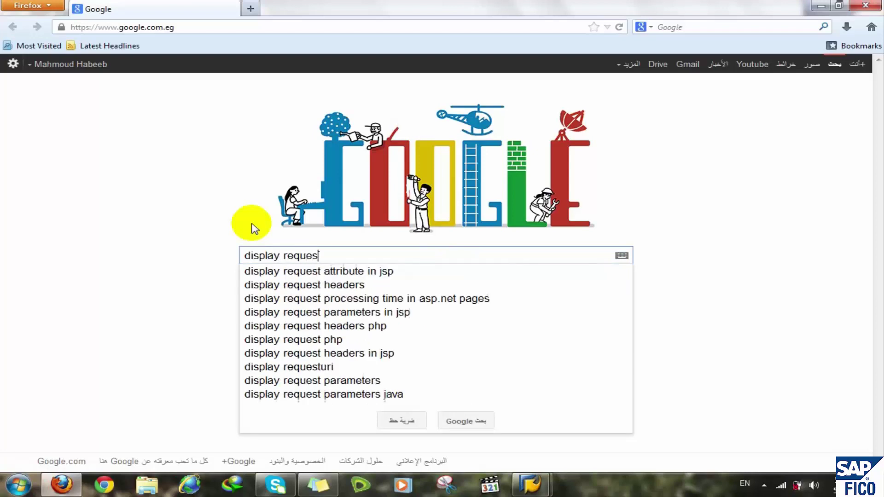
type("t in")
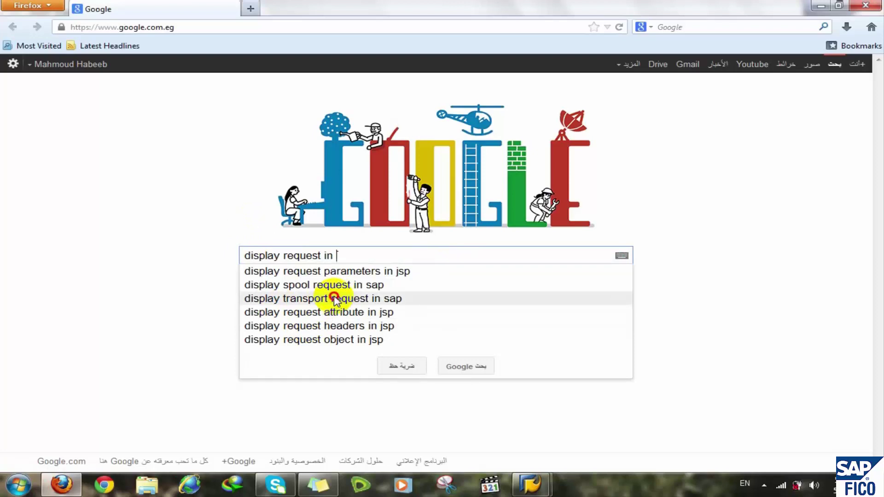
left_click(337, 300)
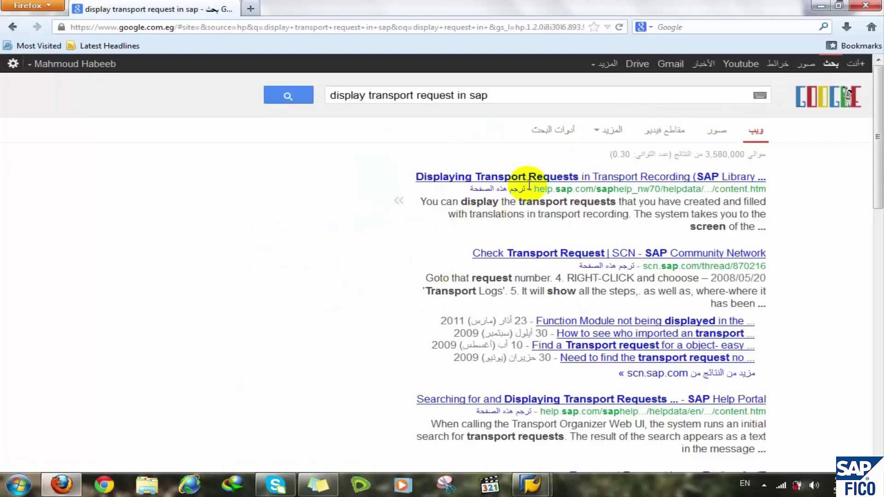
left_click(588, 177)
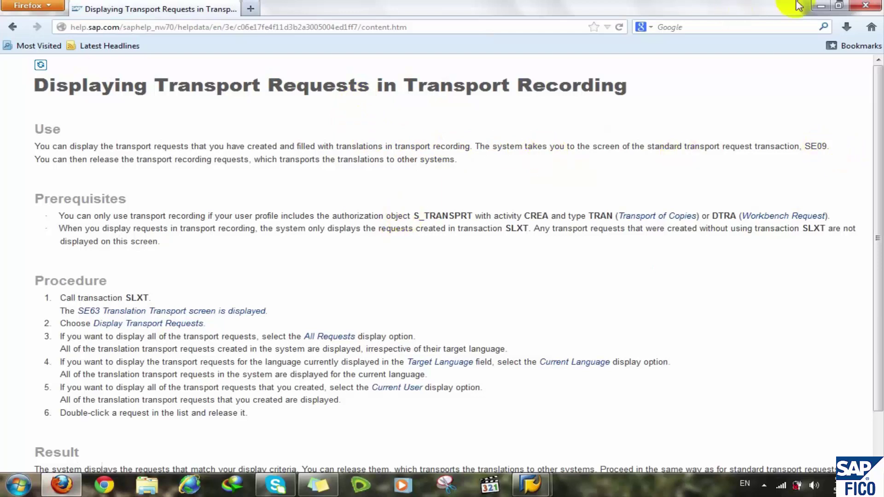
left_click(825, 5)
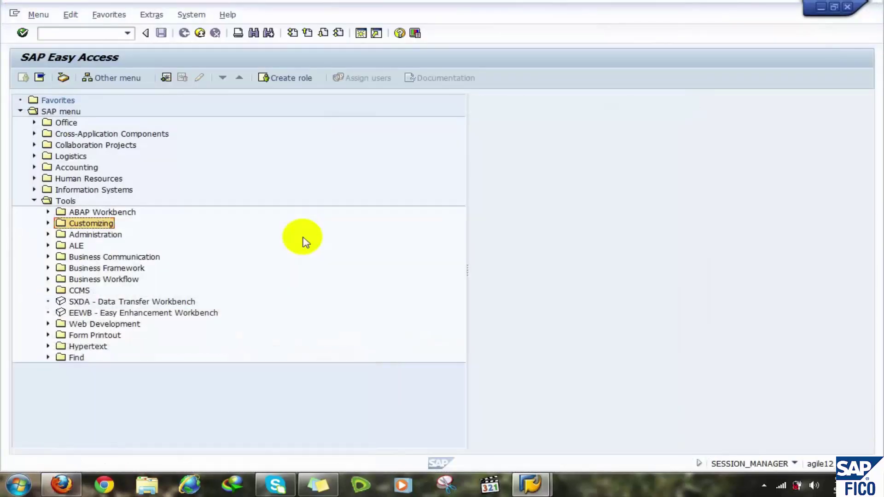
- Run SE09 and display the user's modifiable transport requests
left_click(81, 33)
type("se09")
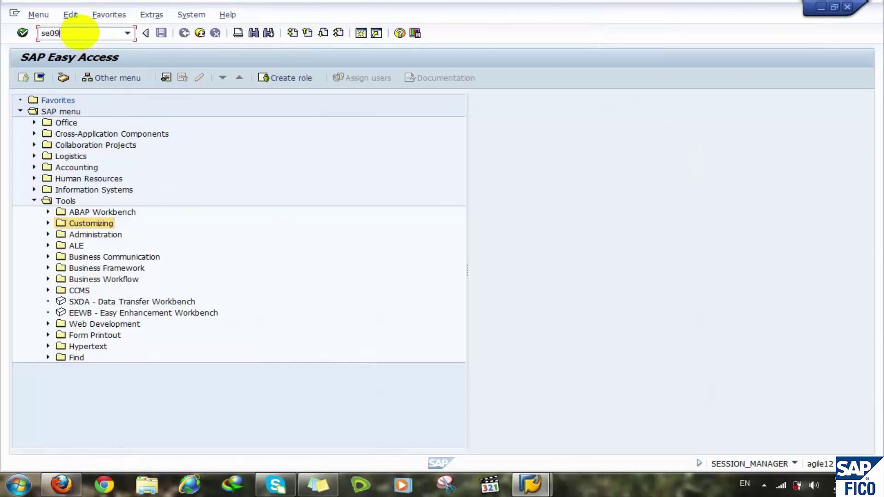
key("Return")
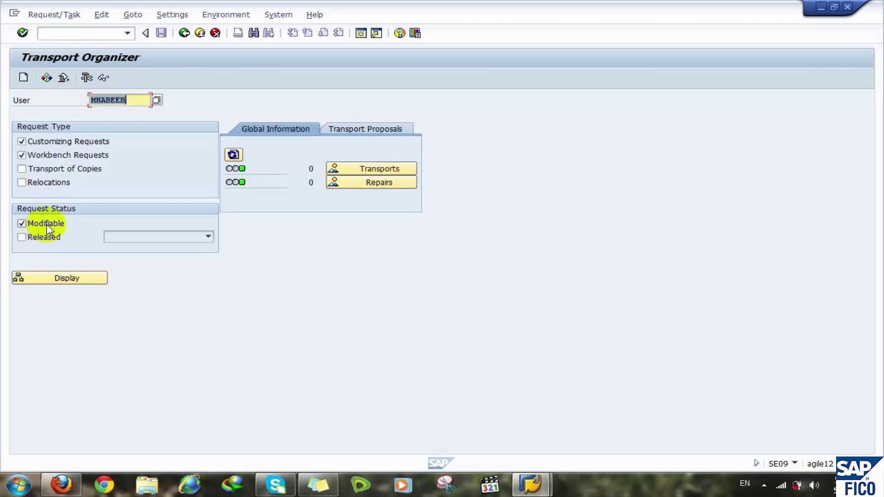
left_click(63, 278)
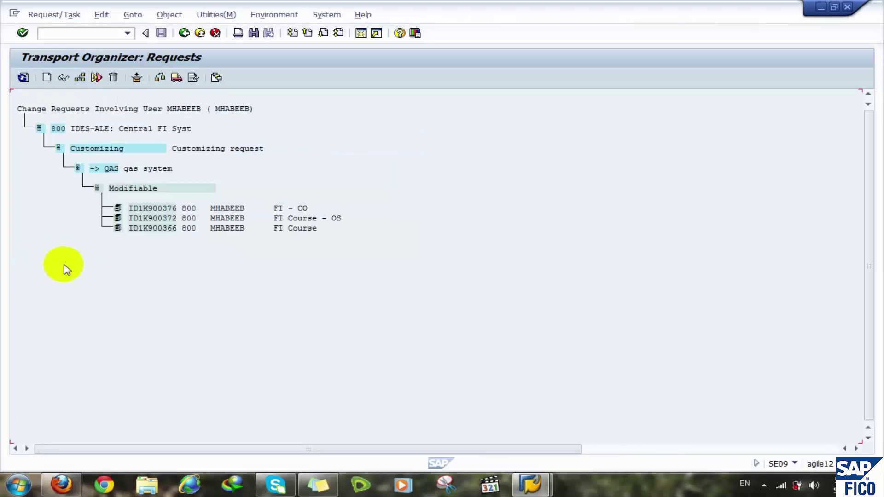
- Expand request ID1K900376 and task ID1K900377 to review its IMG activities, check transport logs, then go back
left_click(141, 208)
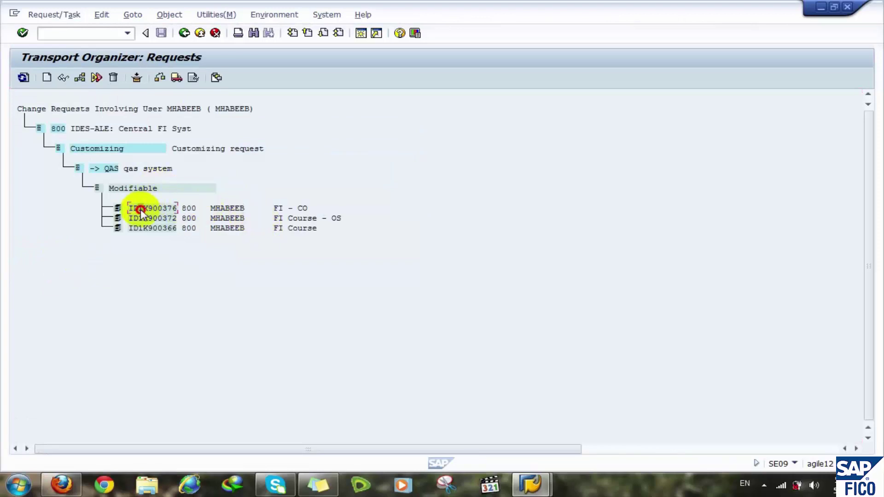
left_click(118, 208)
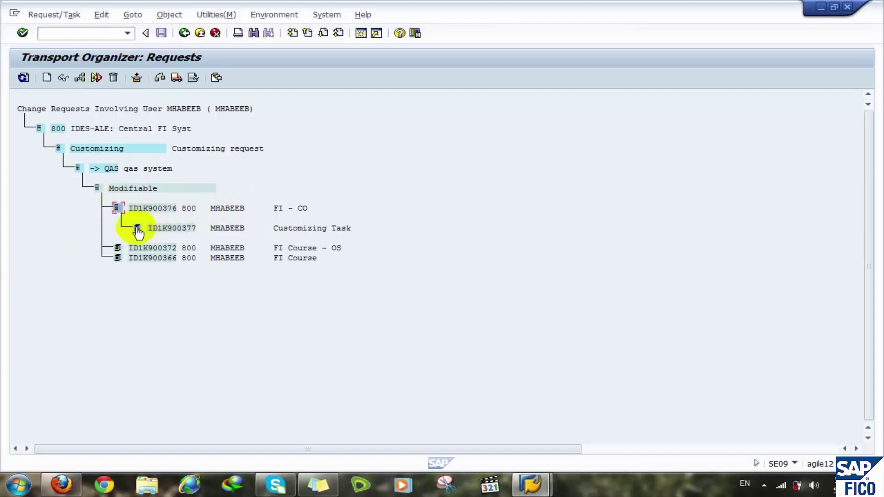
left_click(137, 229)
left_click(137, 228)
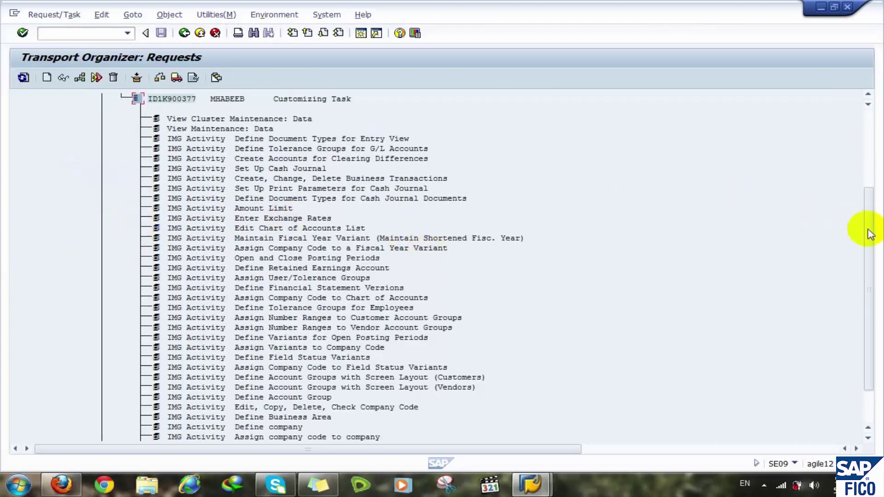
left_click(869, 240)
left_click_drag(868, 239, 869, 280)
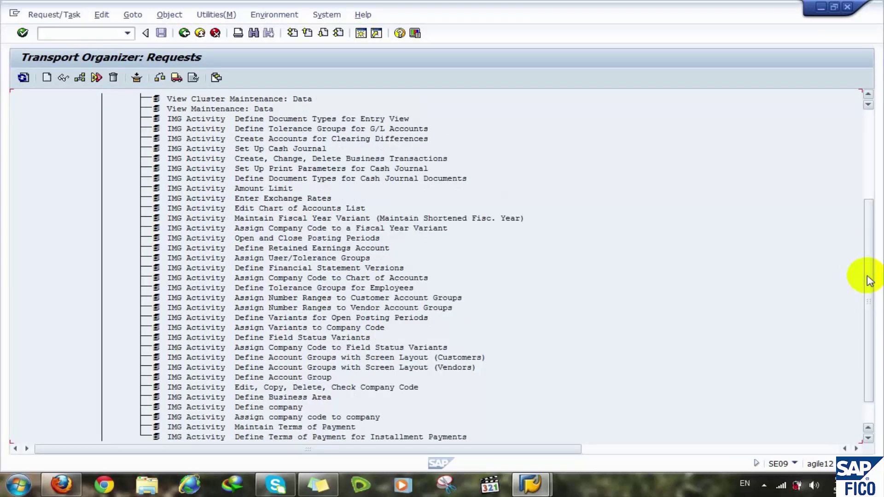
left_click_drag(869, 280, 862, 187)
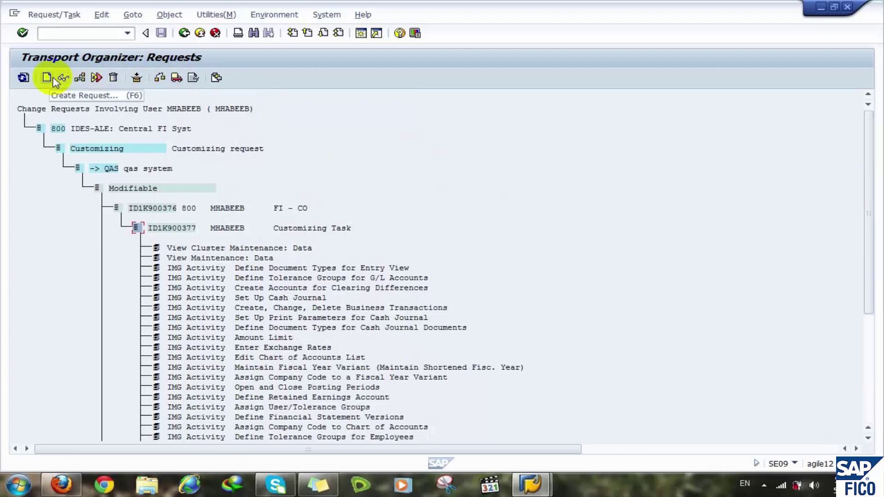
left_click(194, 79)
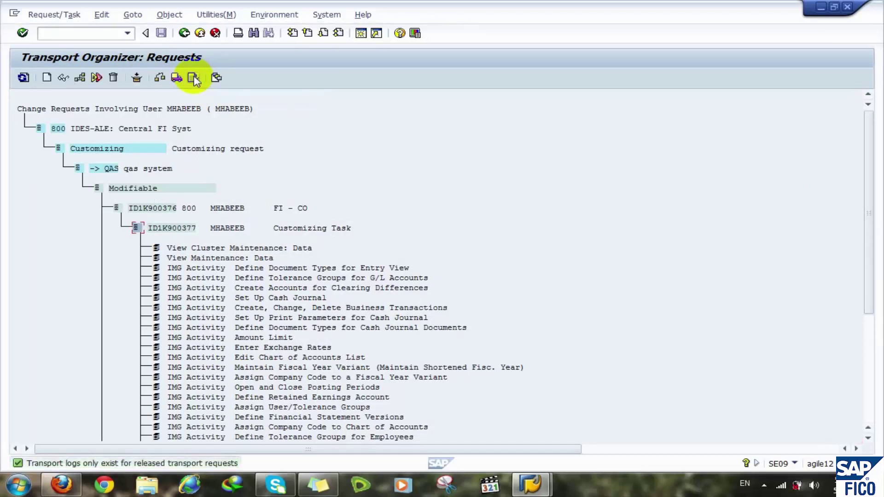
left_click(184, 34)
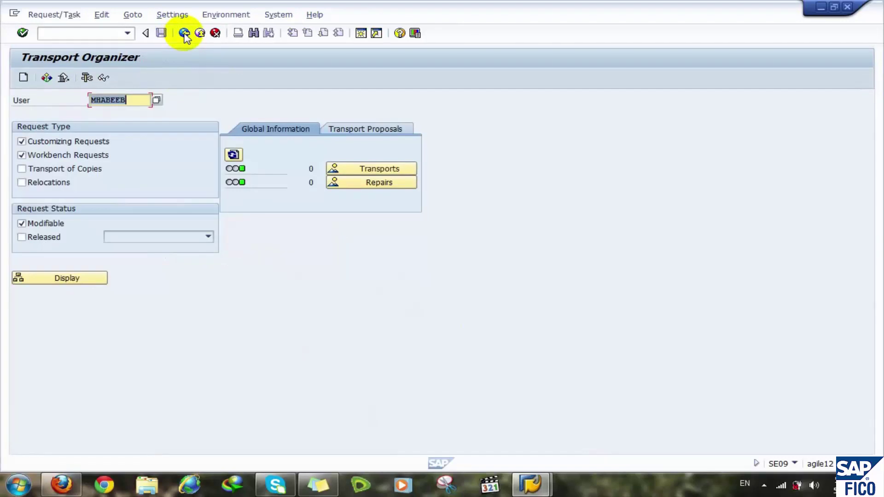
- Return to Easy Access, log off SAP confirming Yes, and close the SAP Logon 720 window
left_click(184, 33)
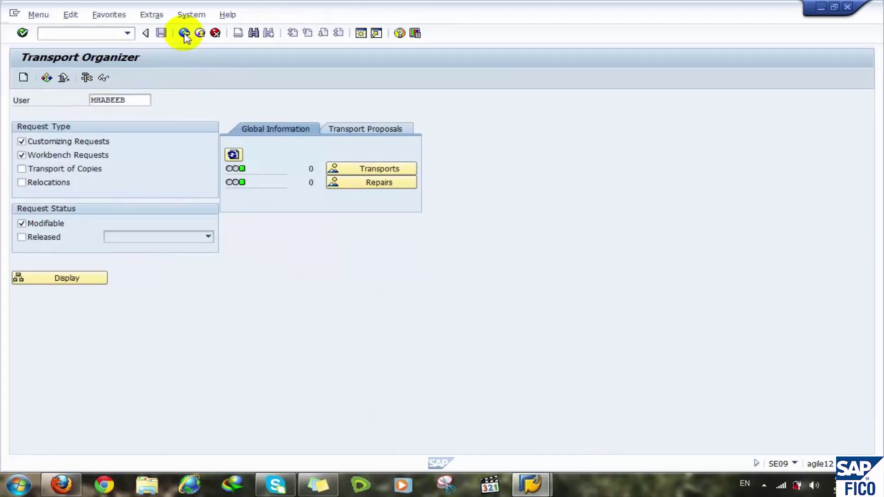
left_click(184, 33)
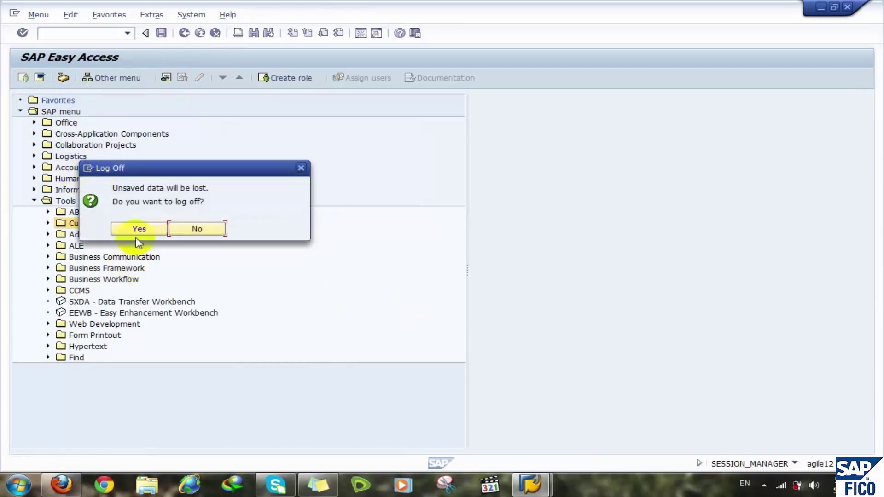
left_click(138, 229)
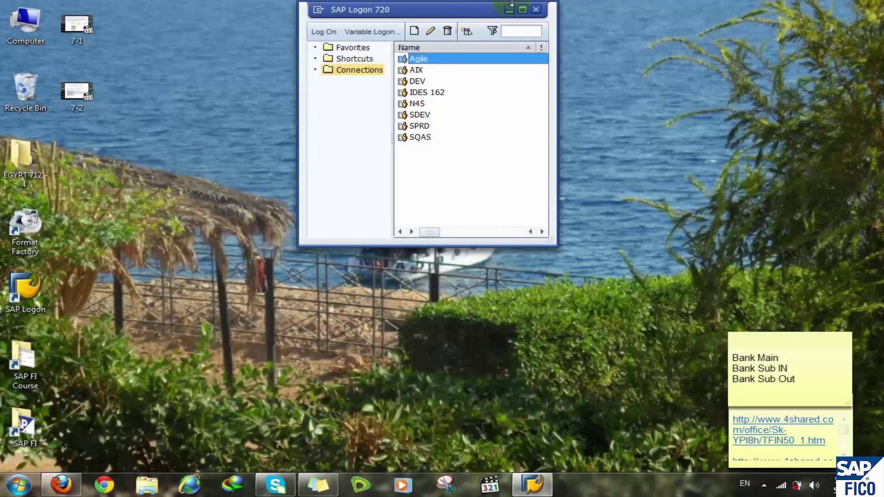
left_click(536, 9)
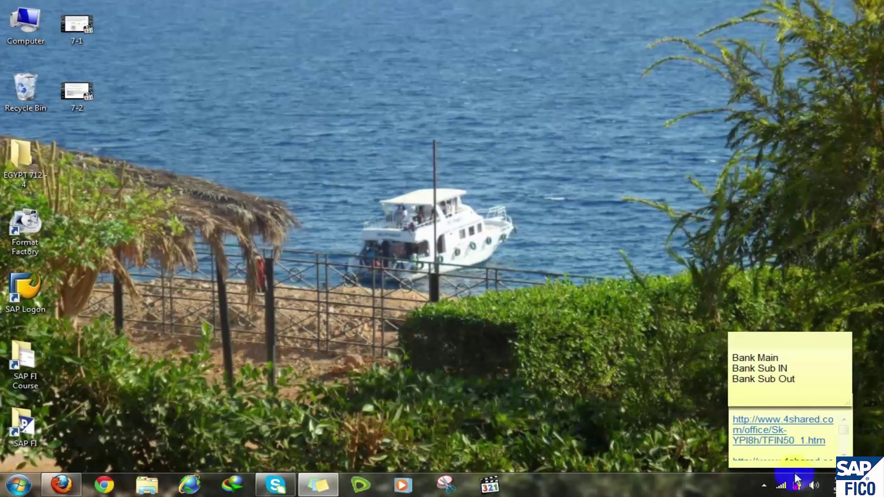
left_click(763, 486)
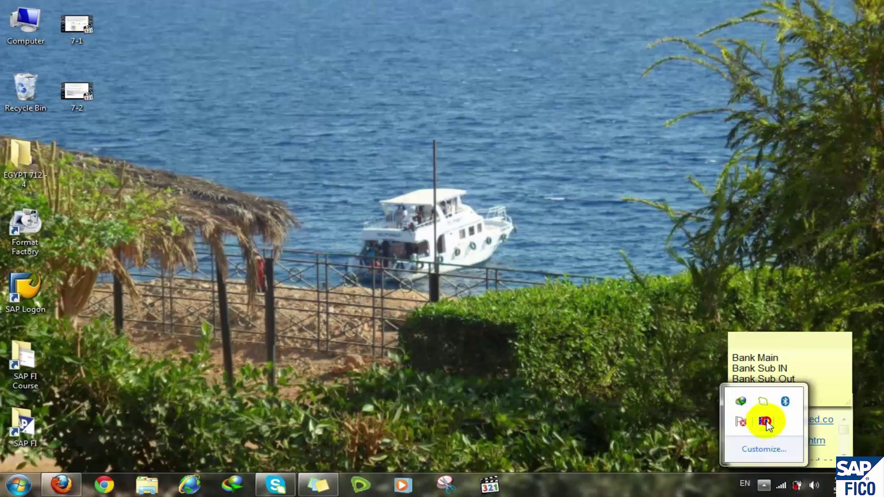